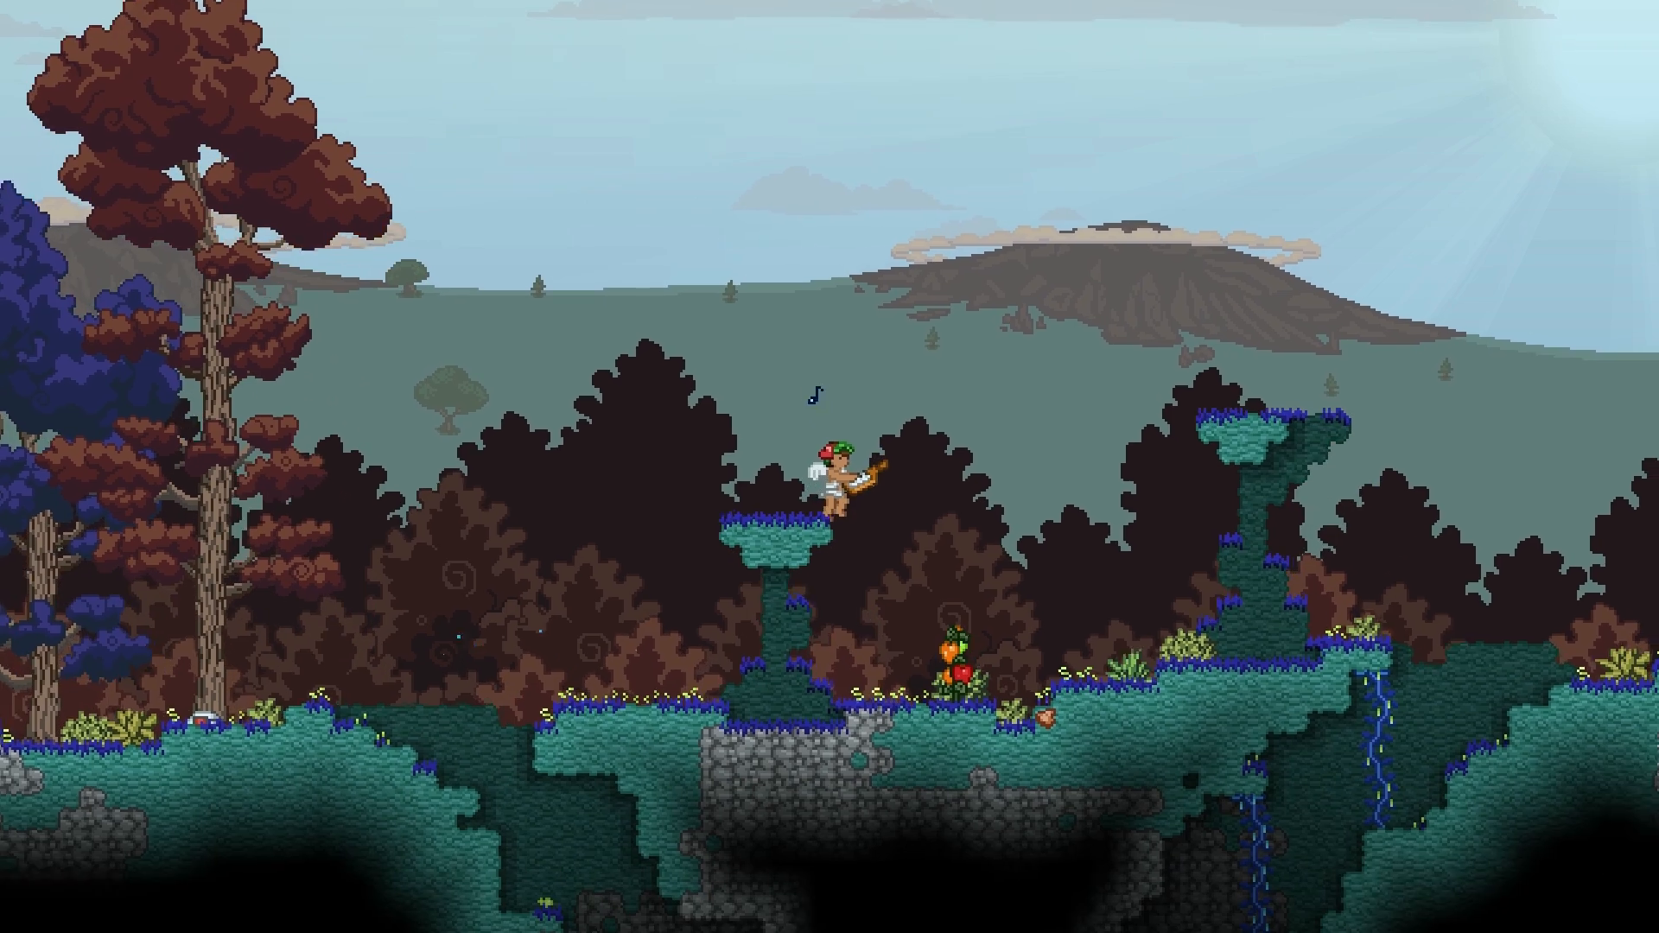
key(d)
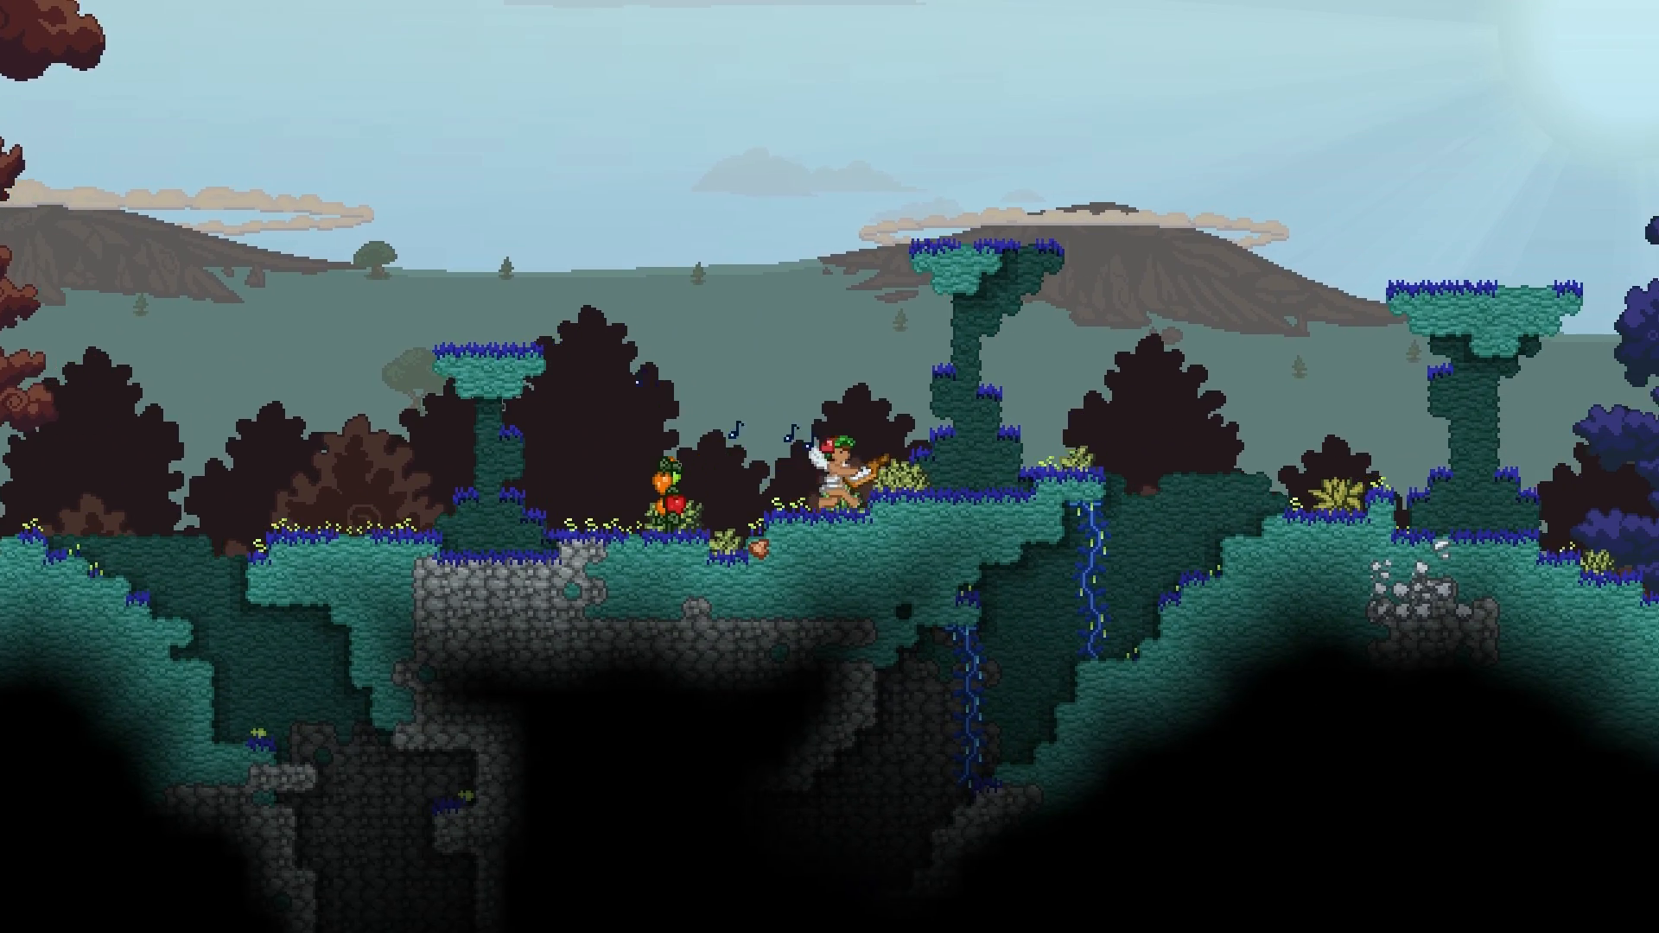
key(d)
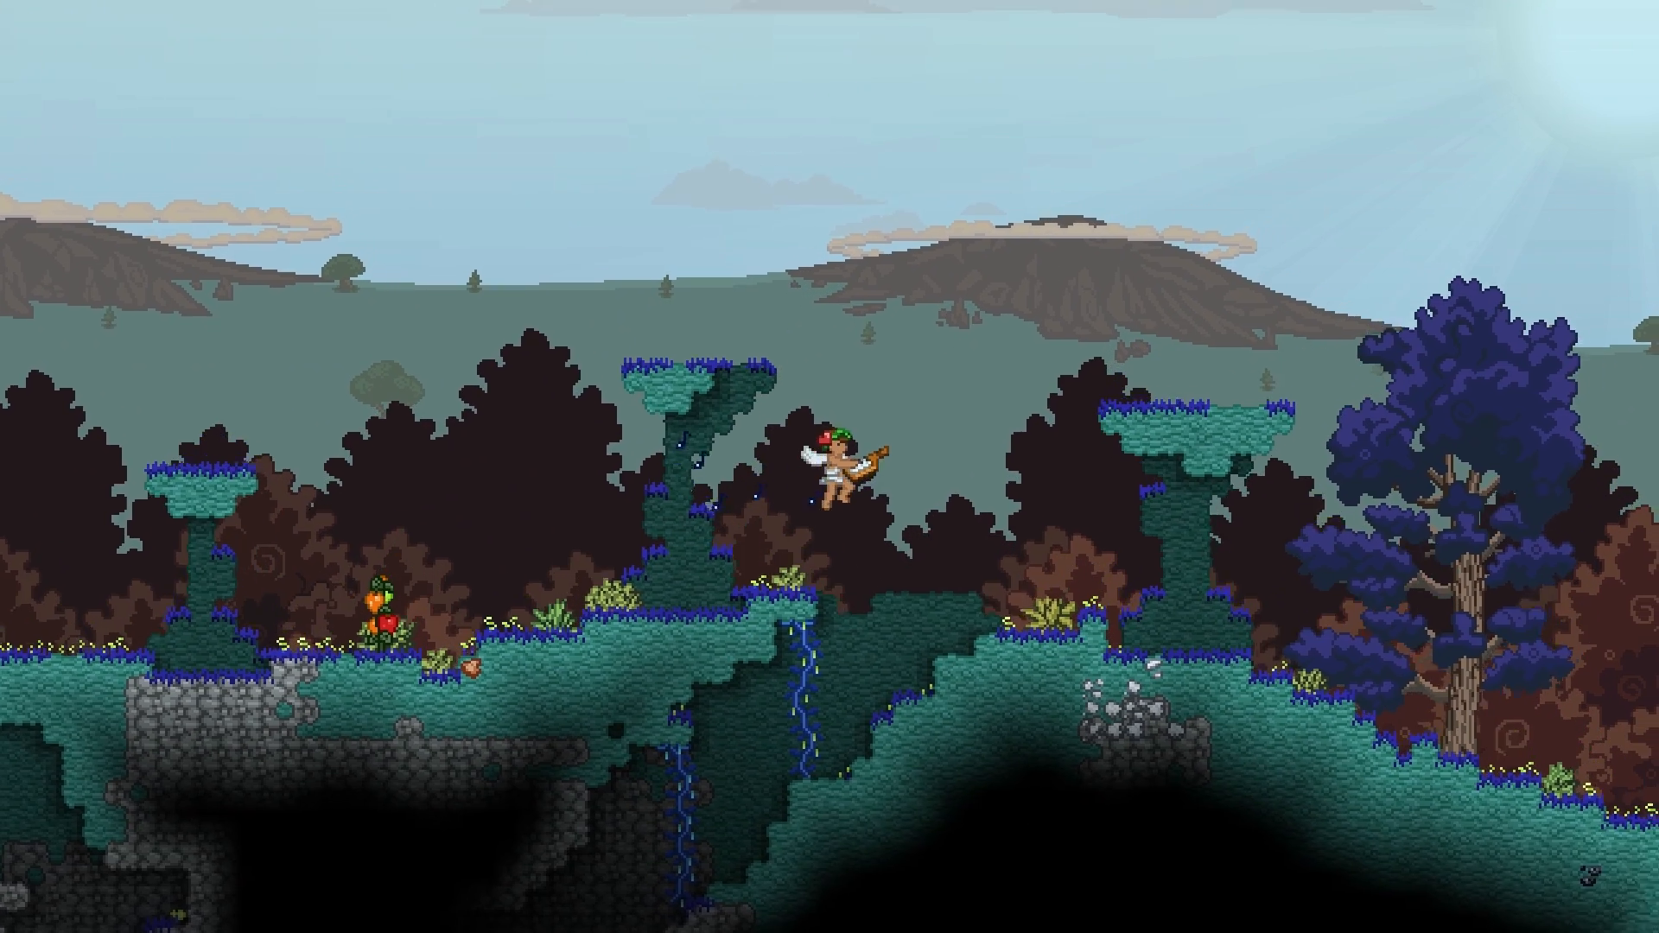
key(d)
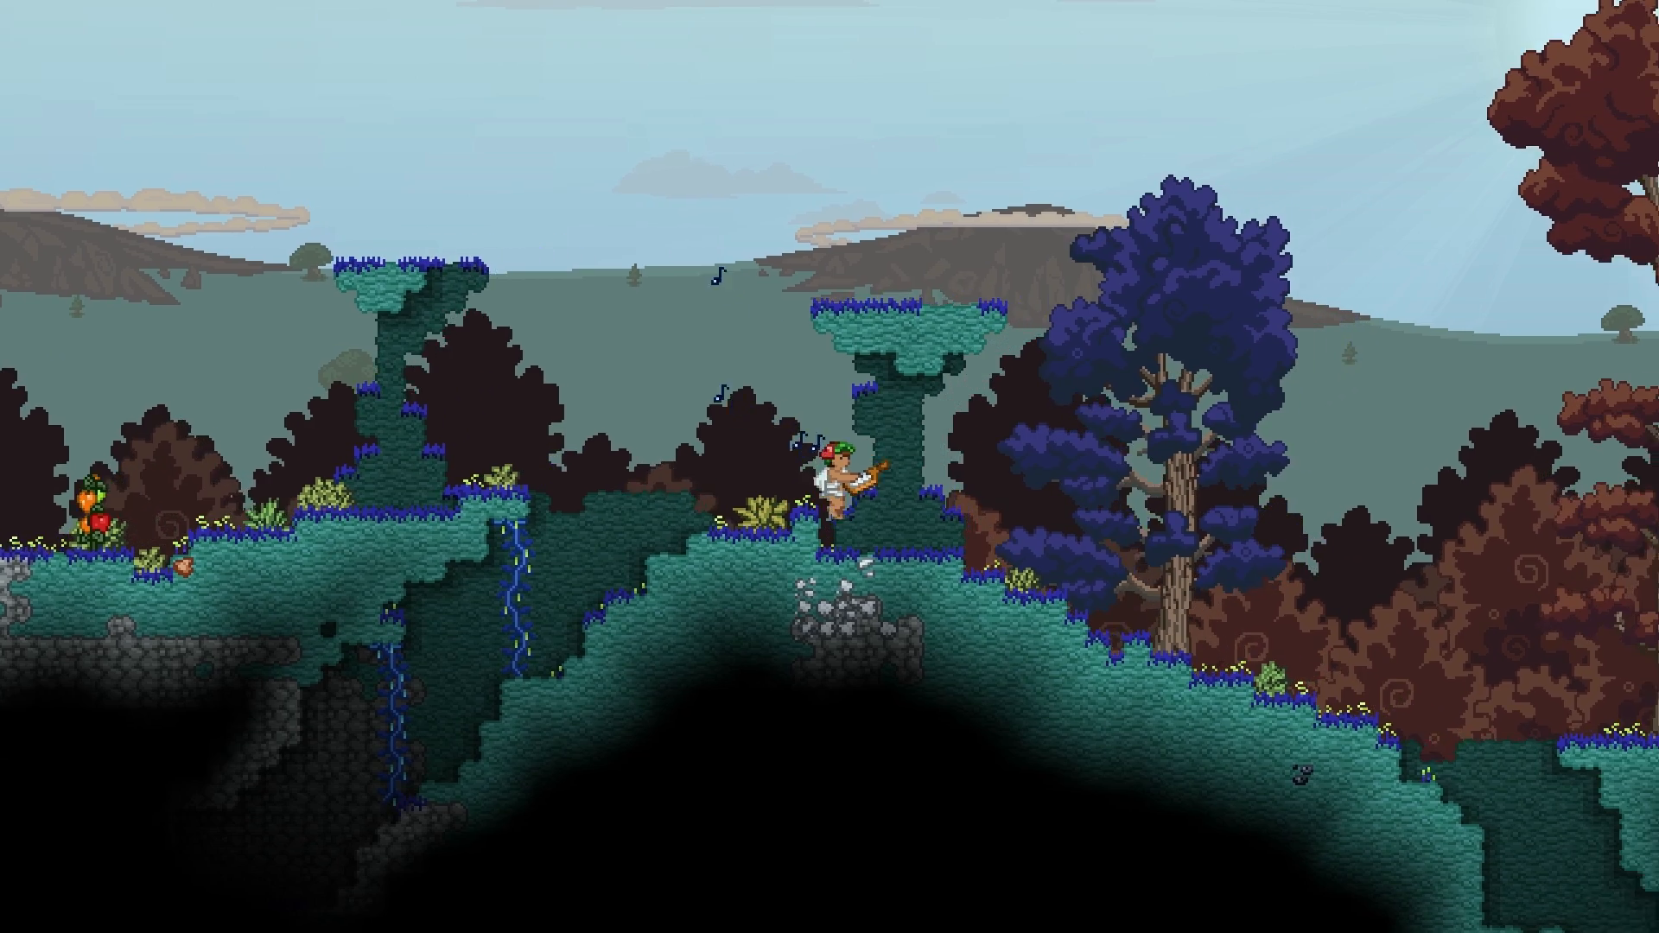
key(d)
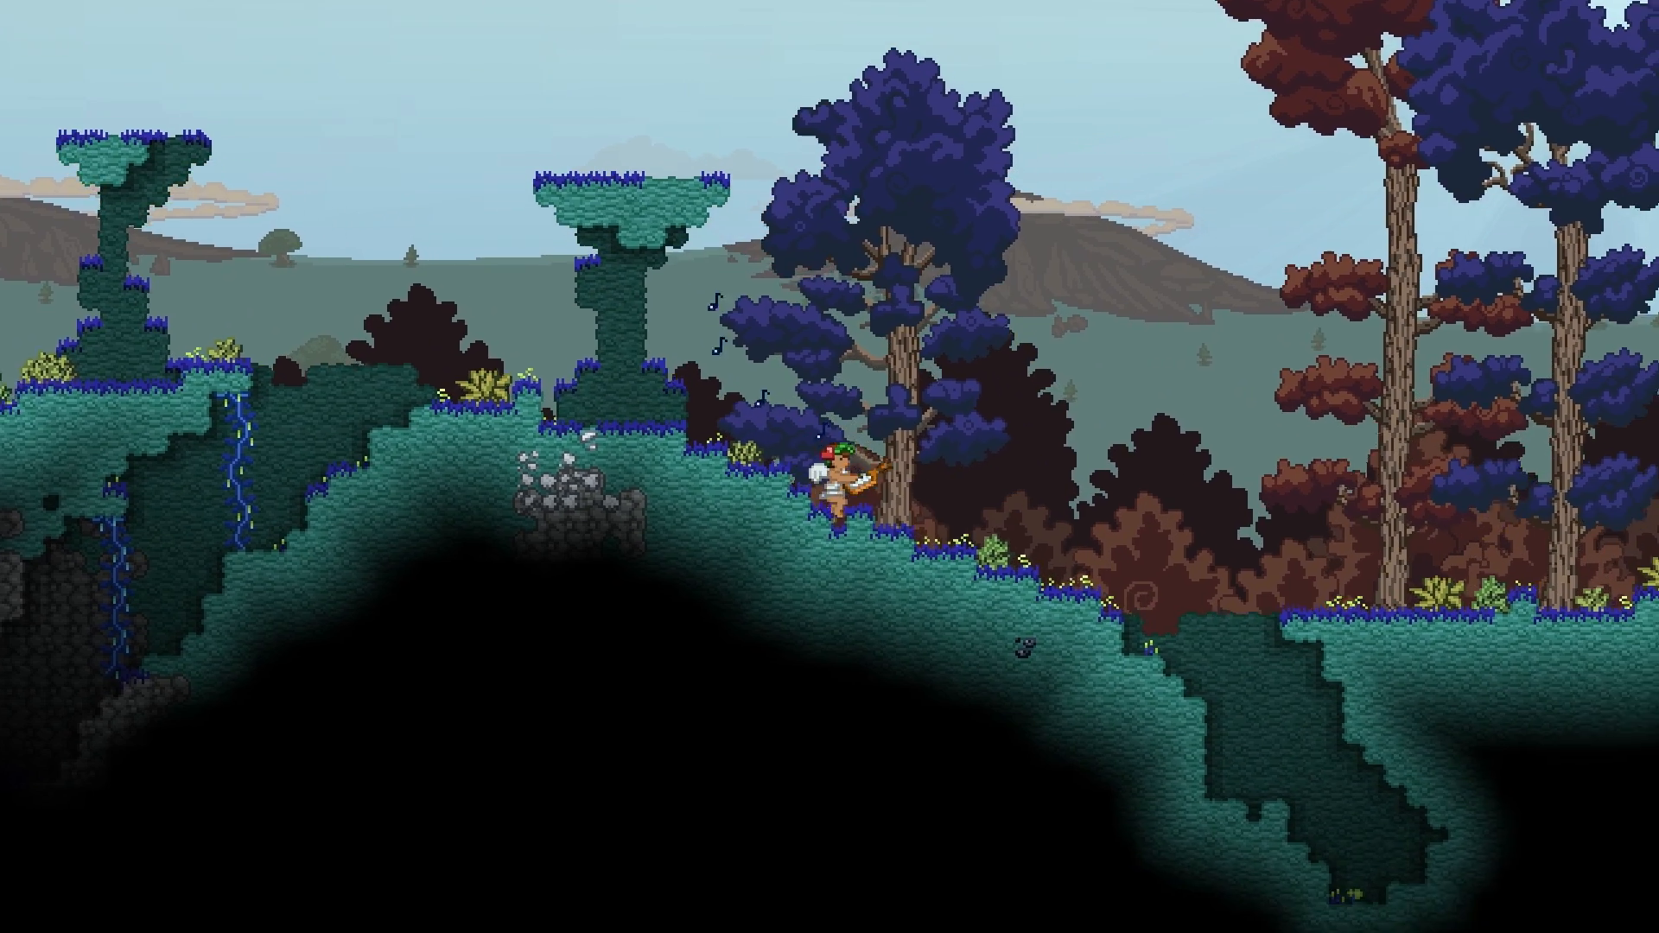
key(d)
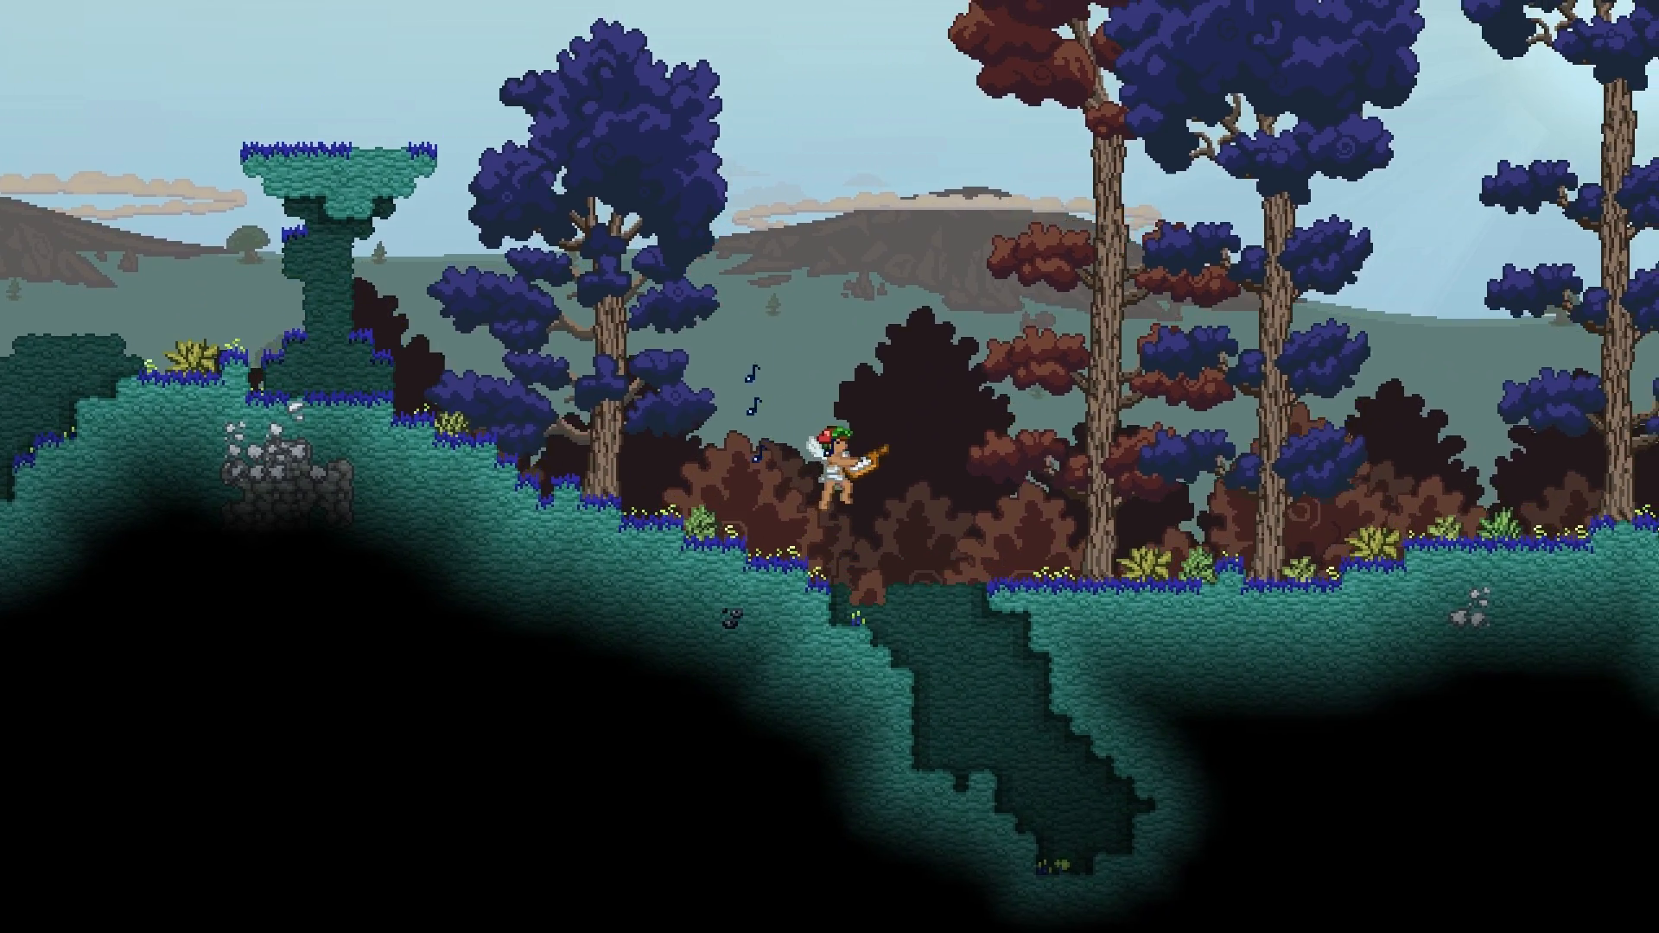
key(d)
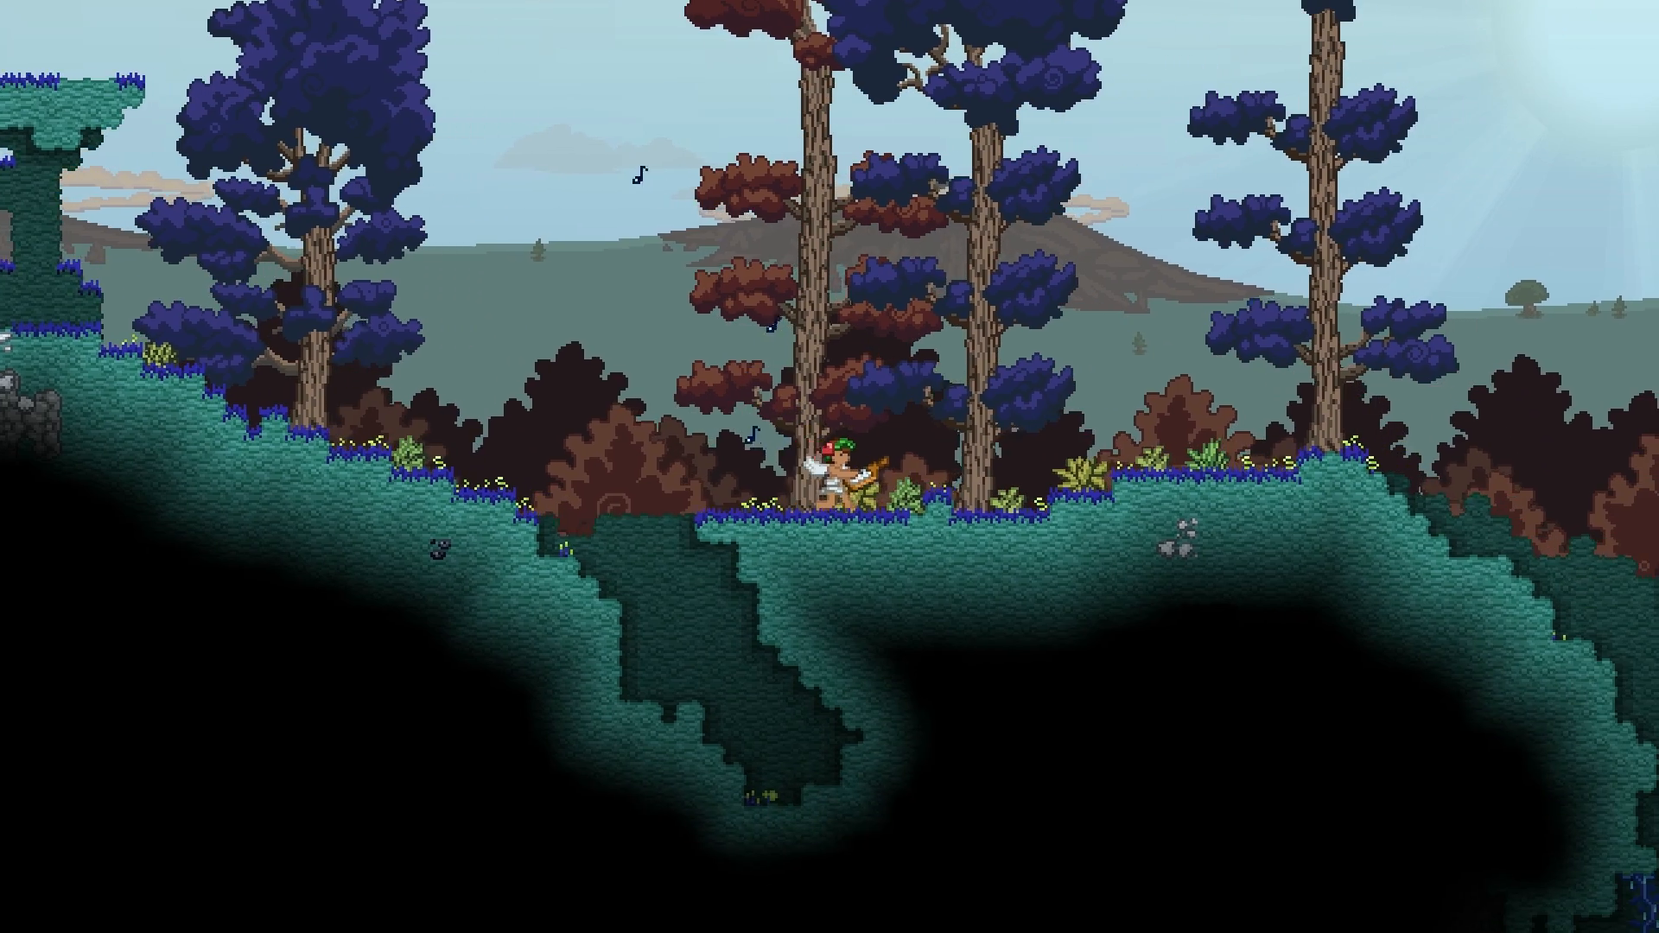
key(d)
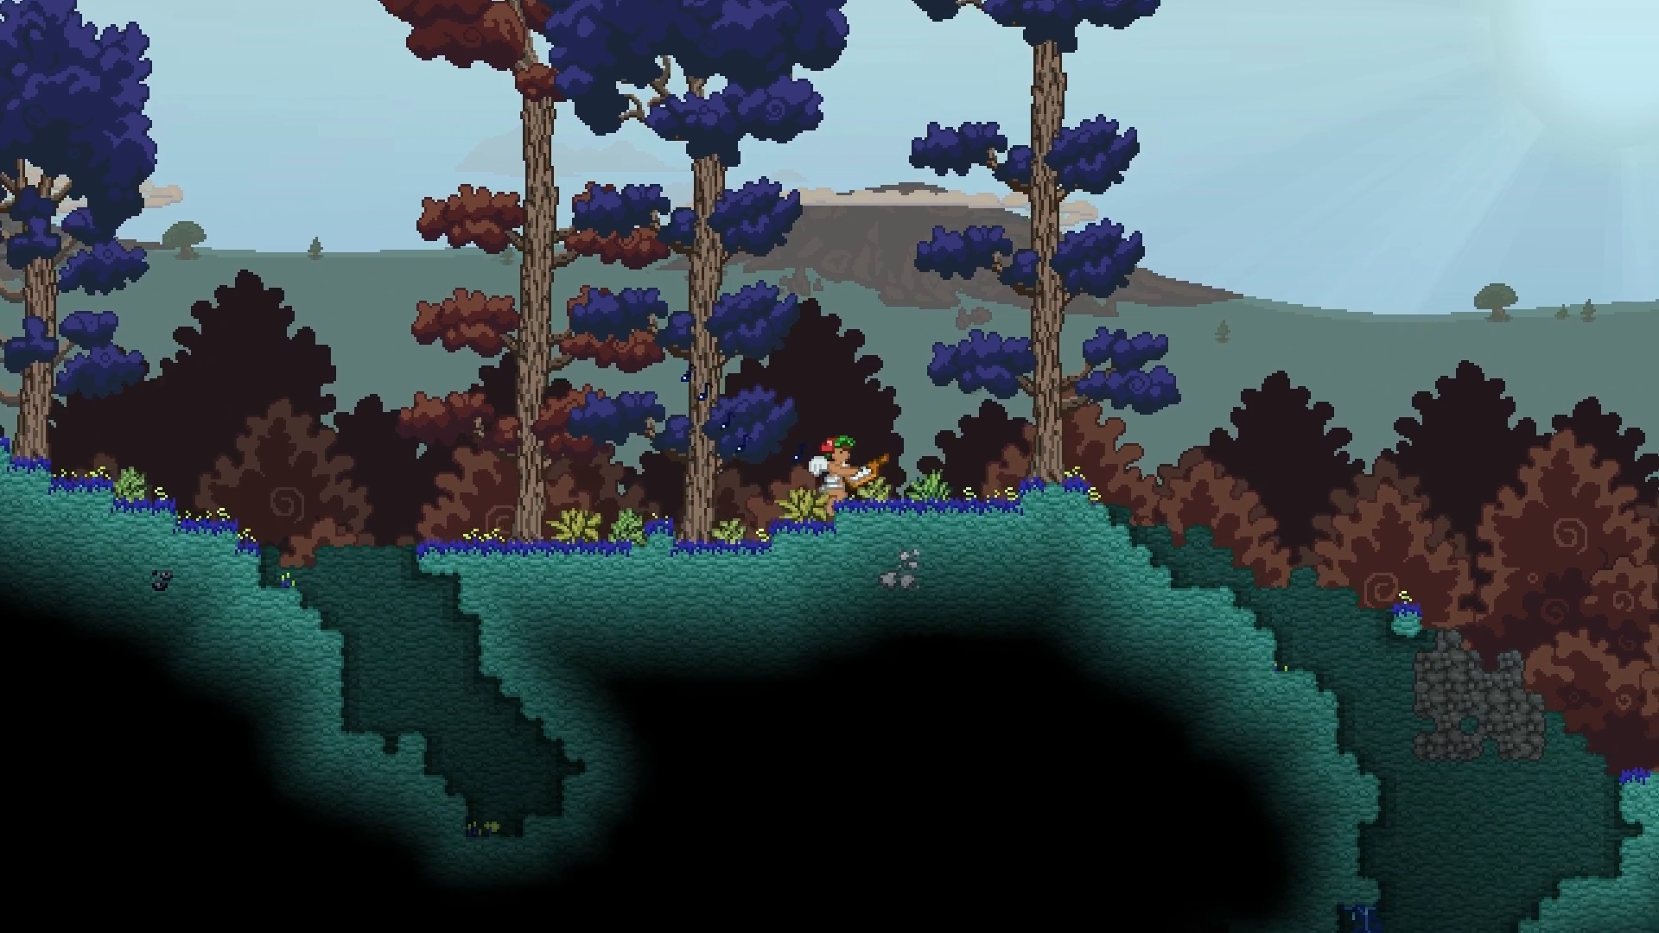
key(d)
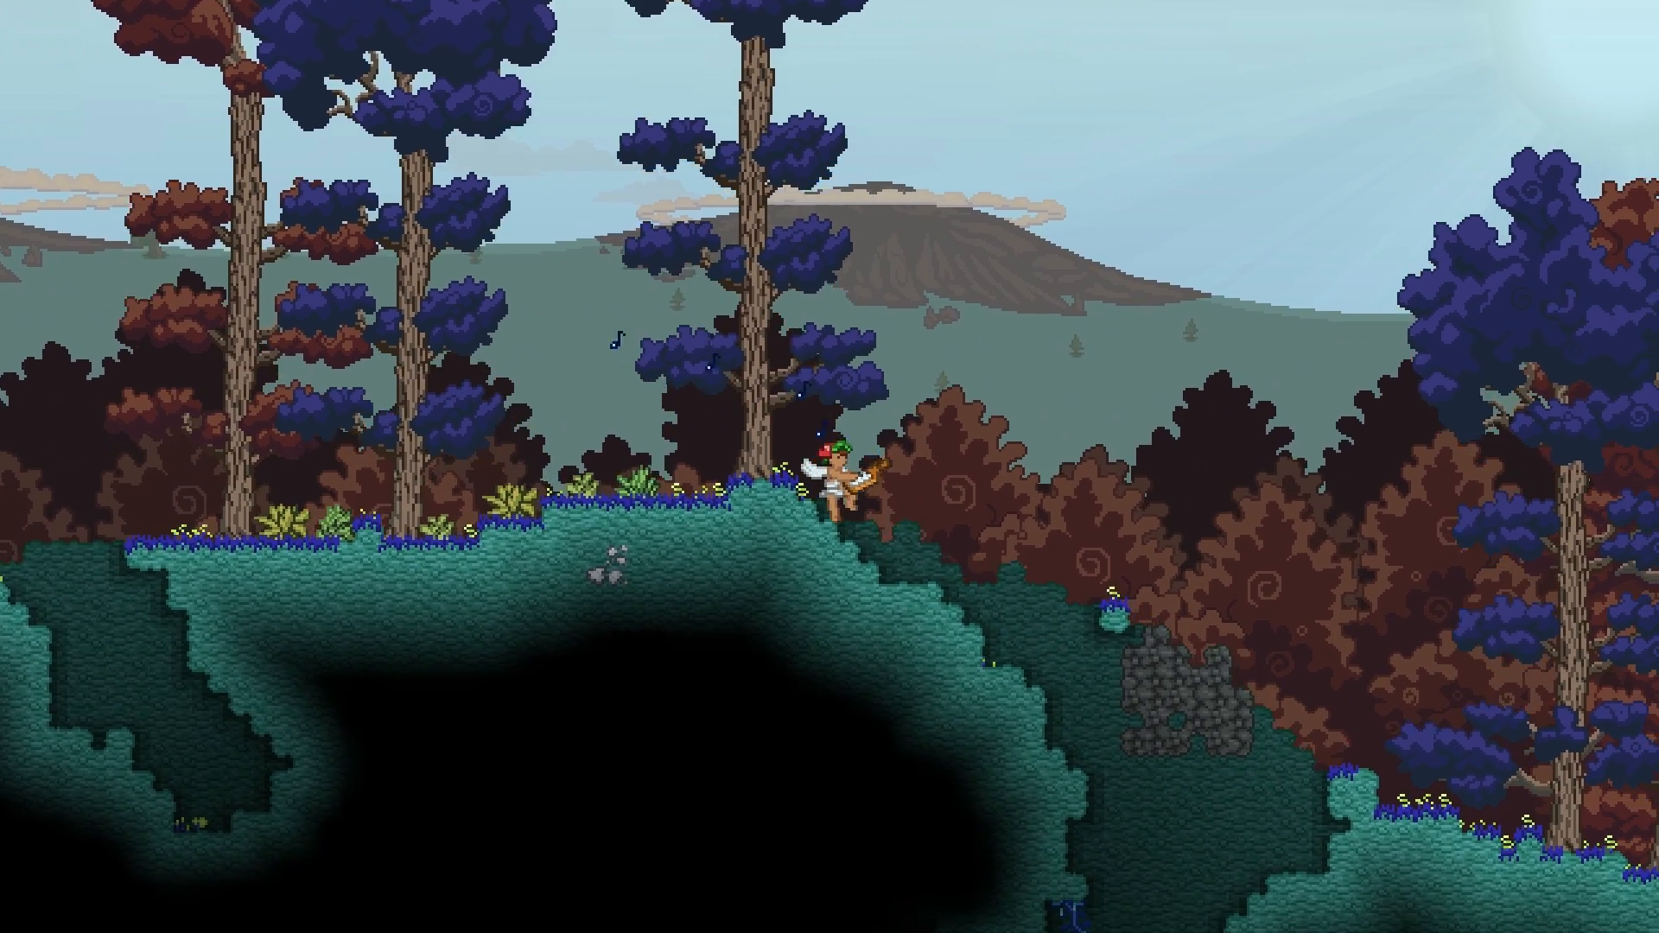
key(d)
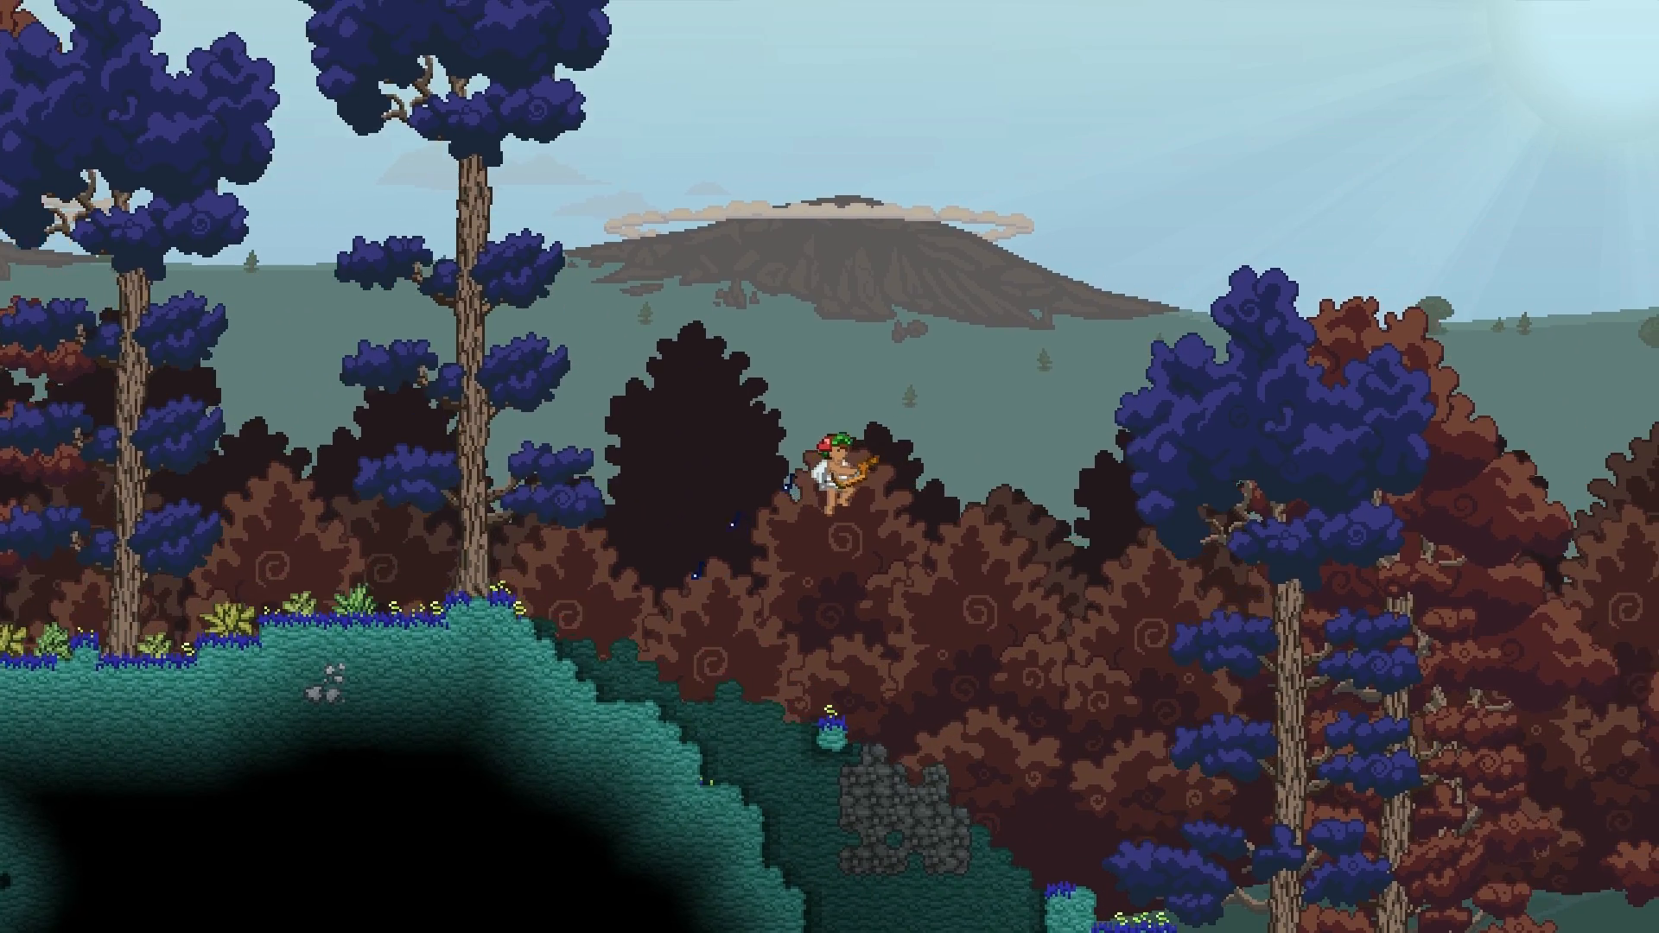
key(d)
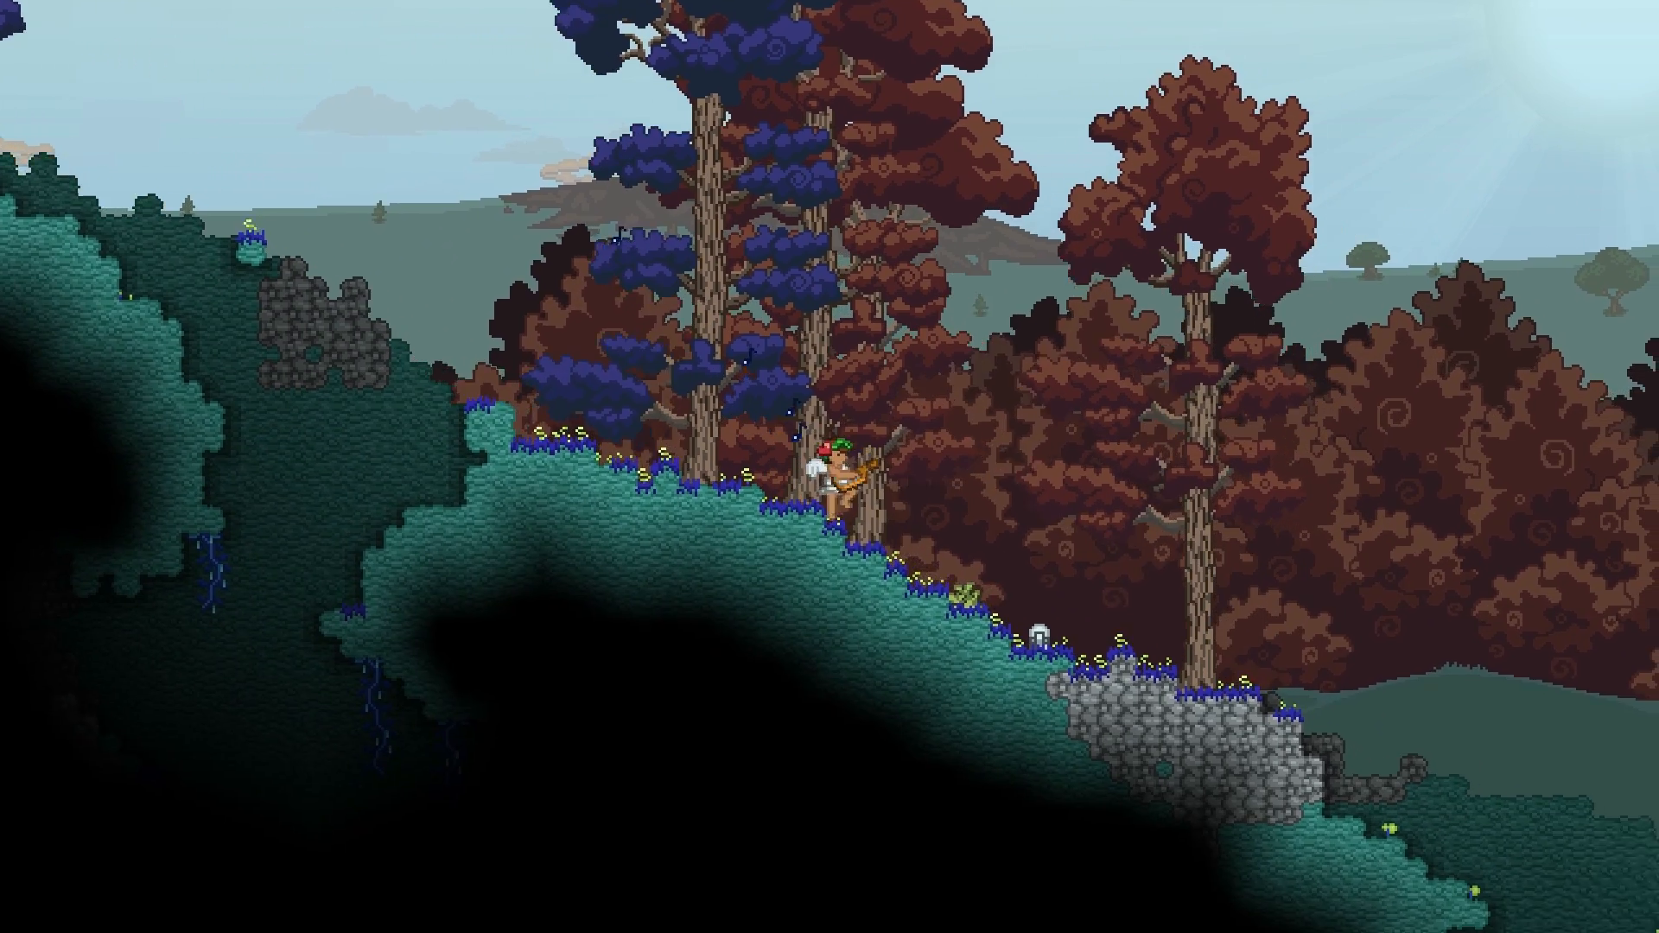
key(d)
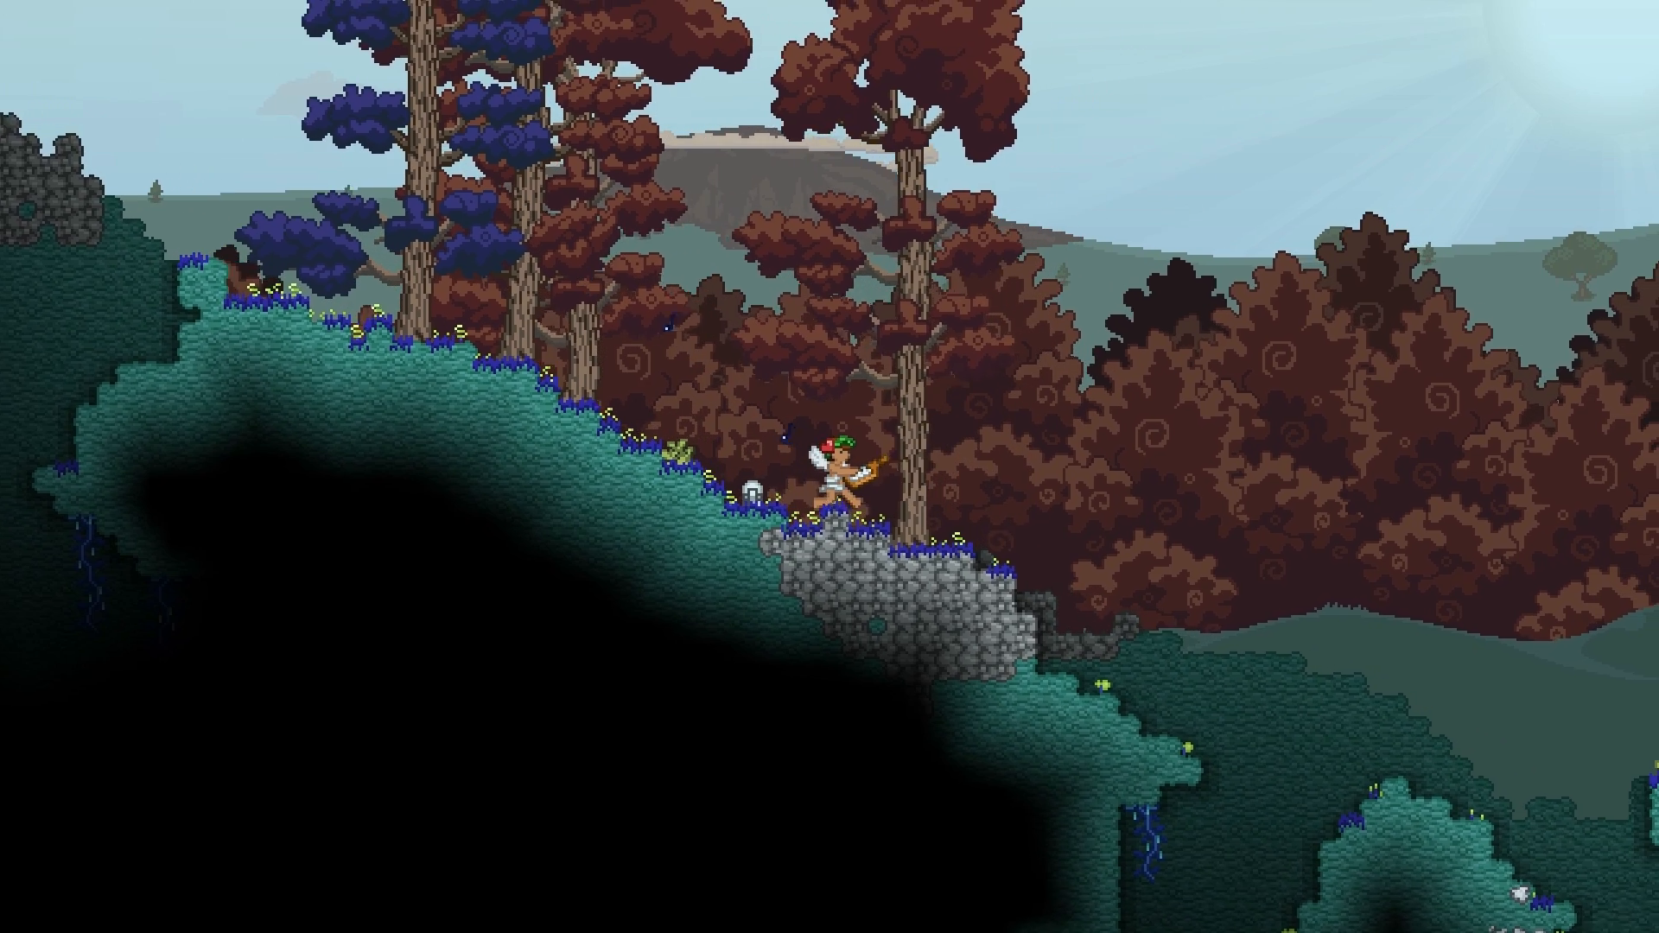
key(d)
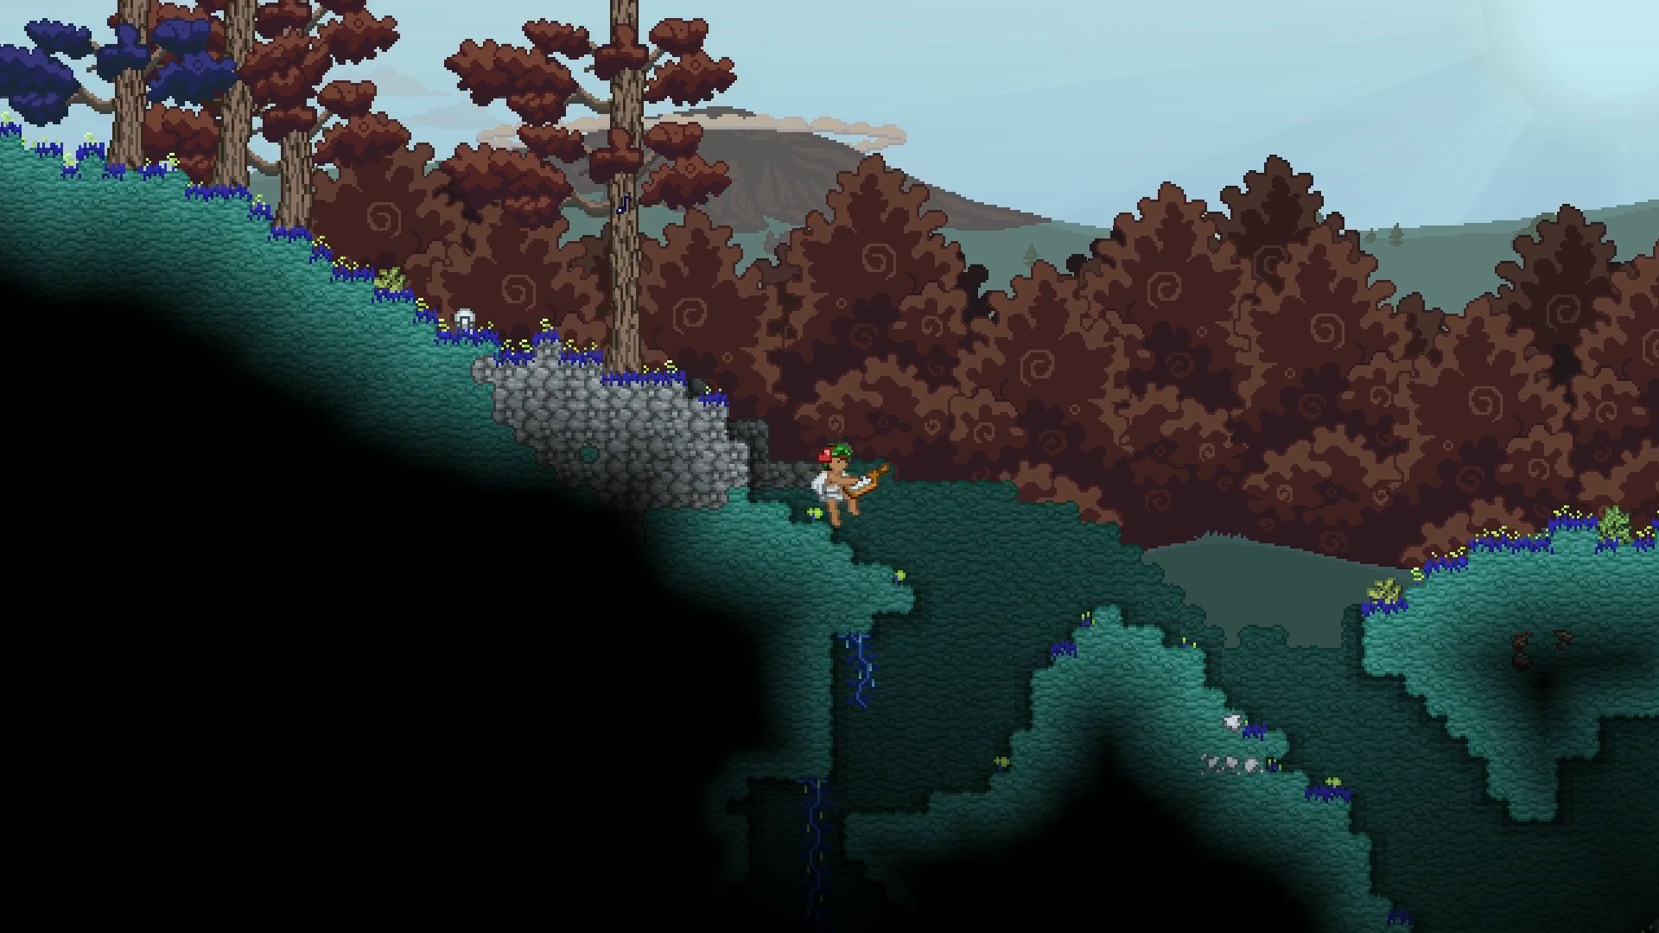
key(d)
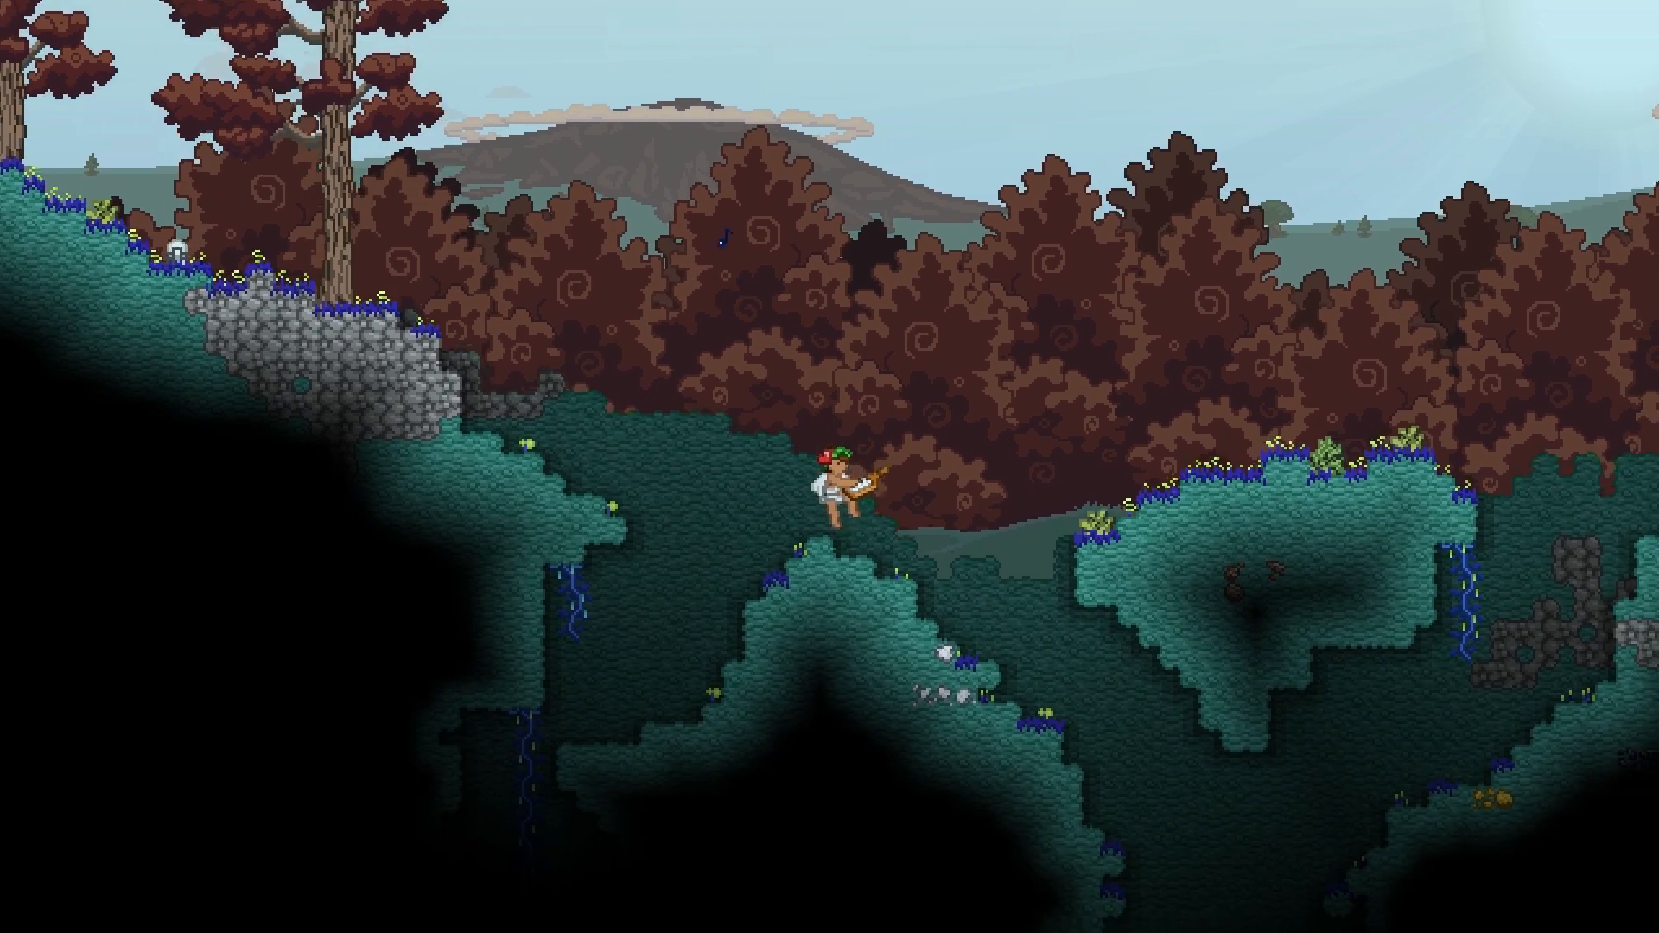
key(d)
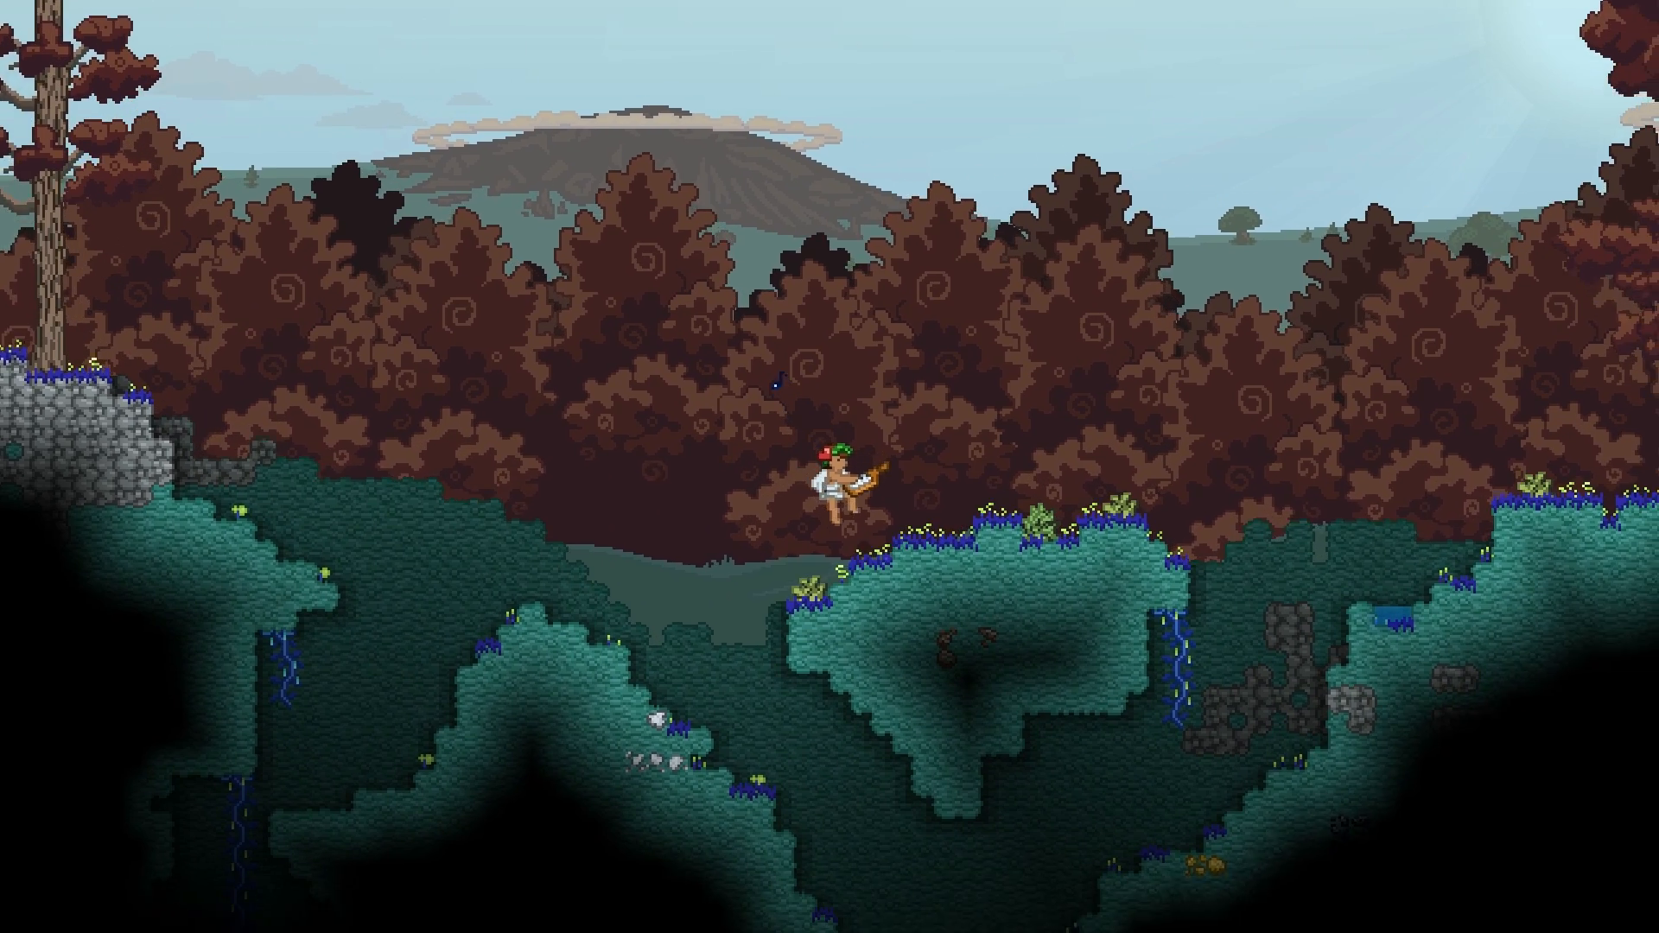
key(d)
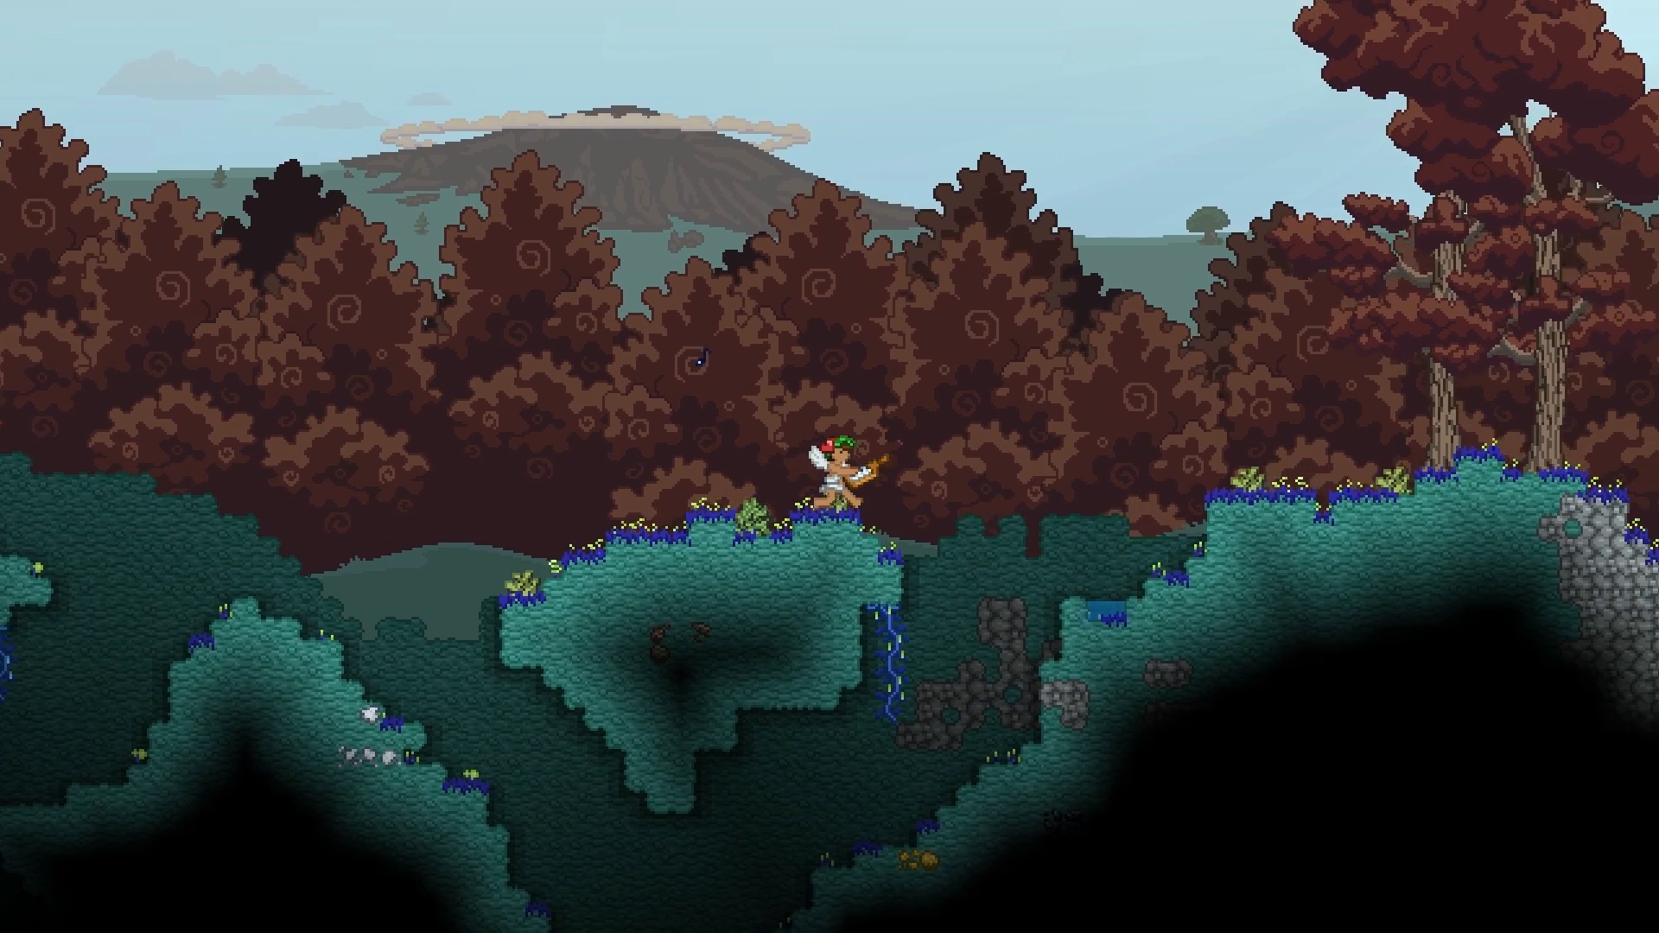
key(space)
key(d)
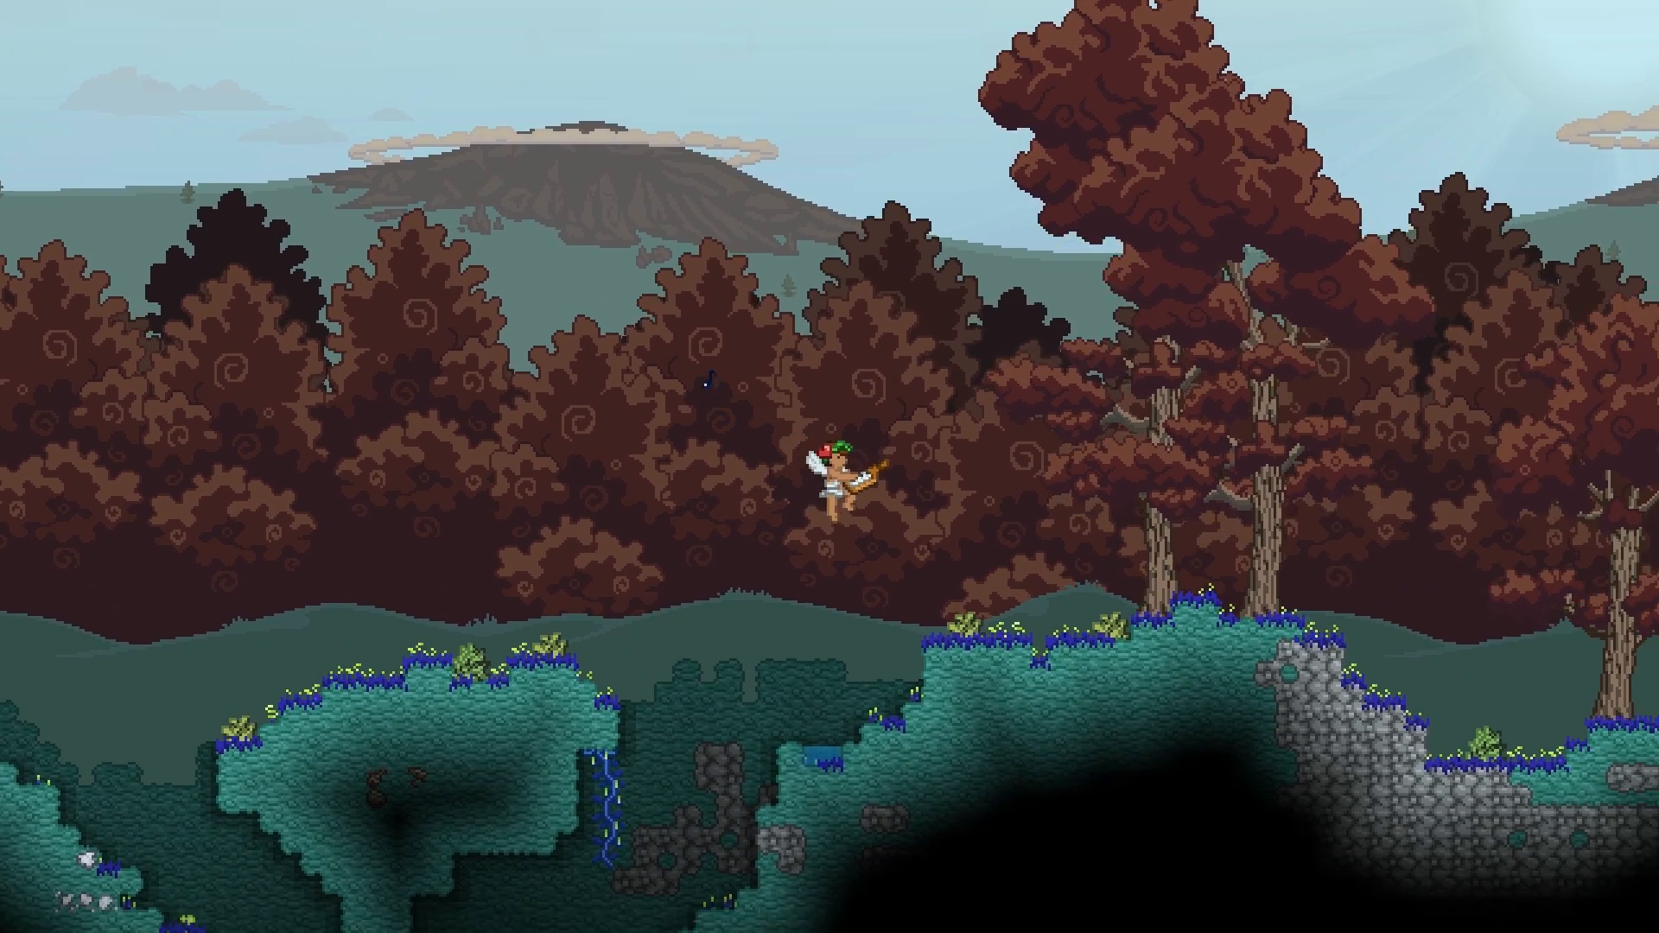
key(d)
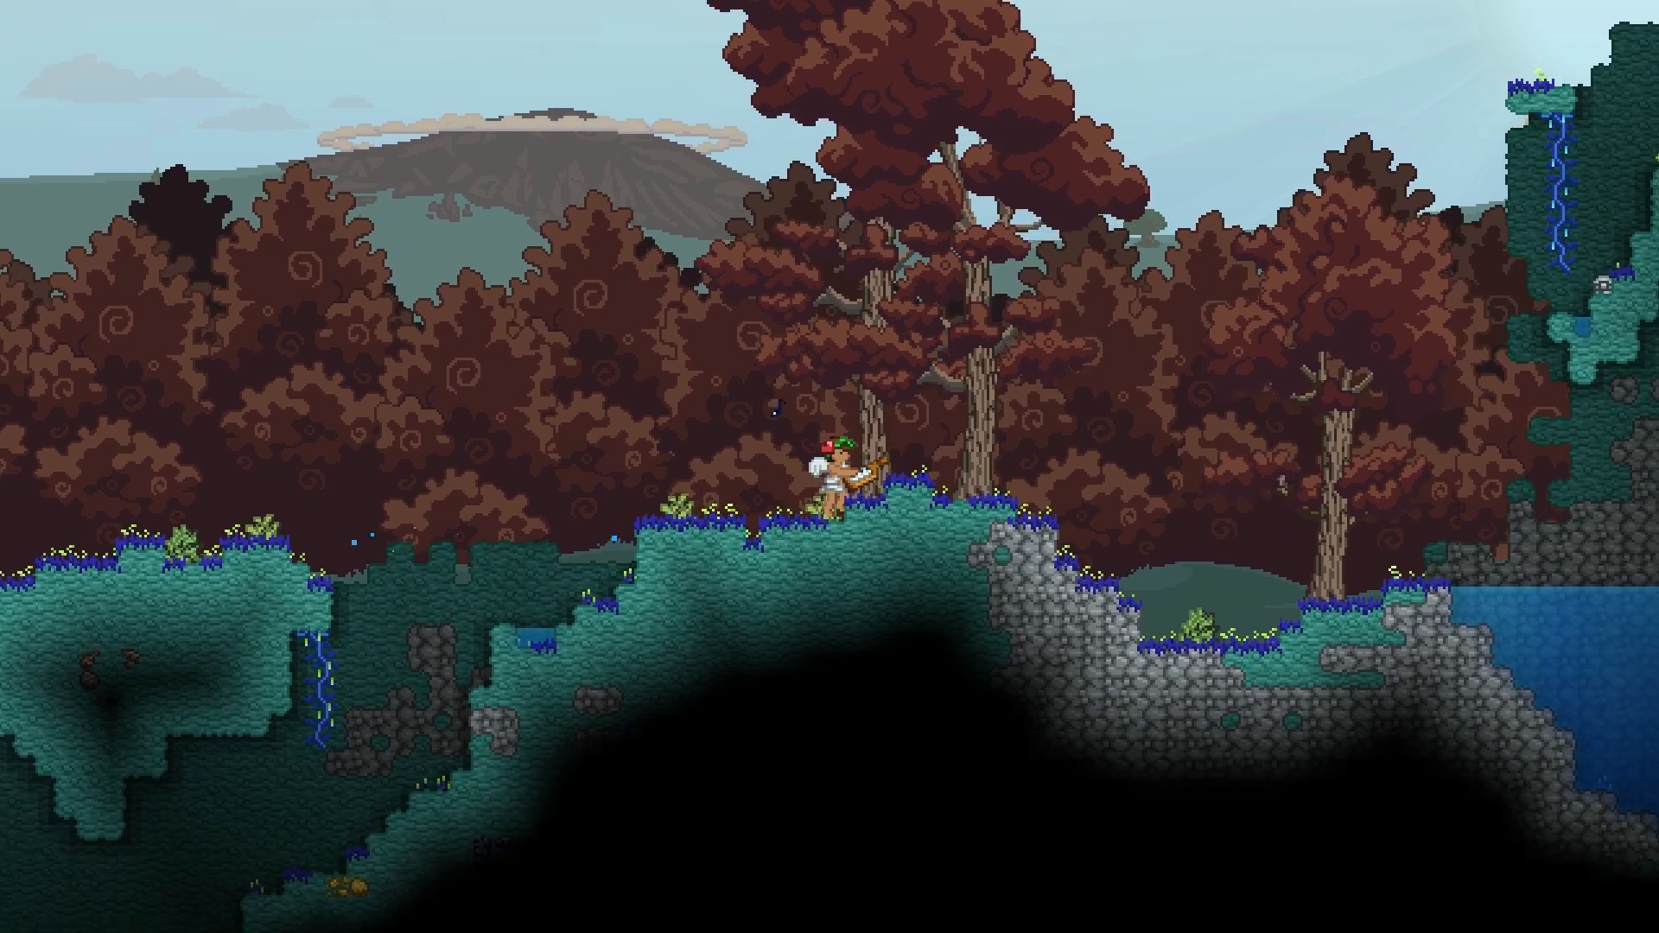
key(d)
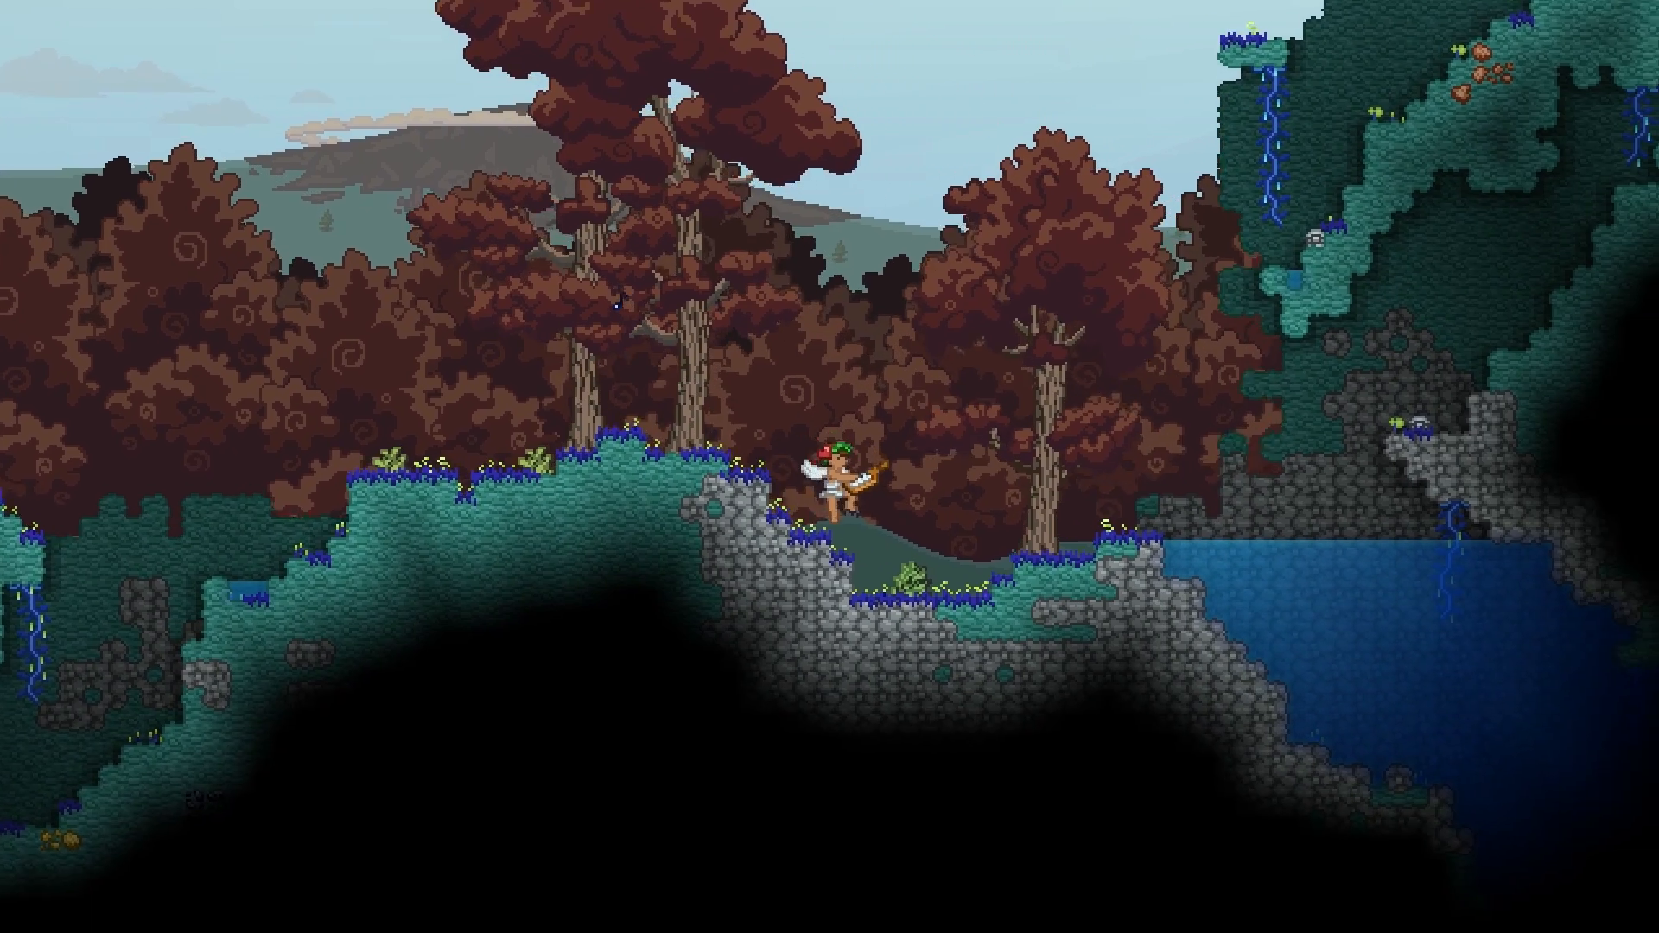
key(space)
key(d)
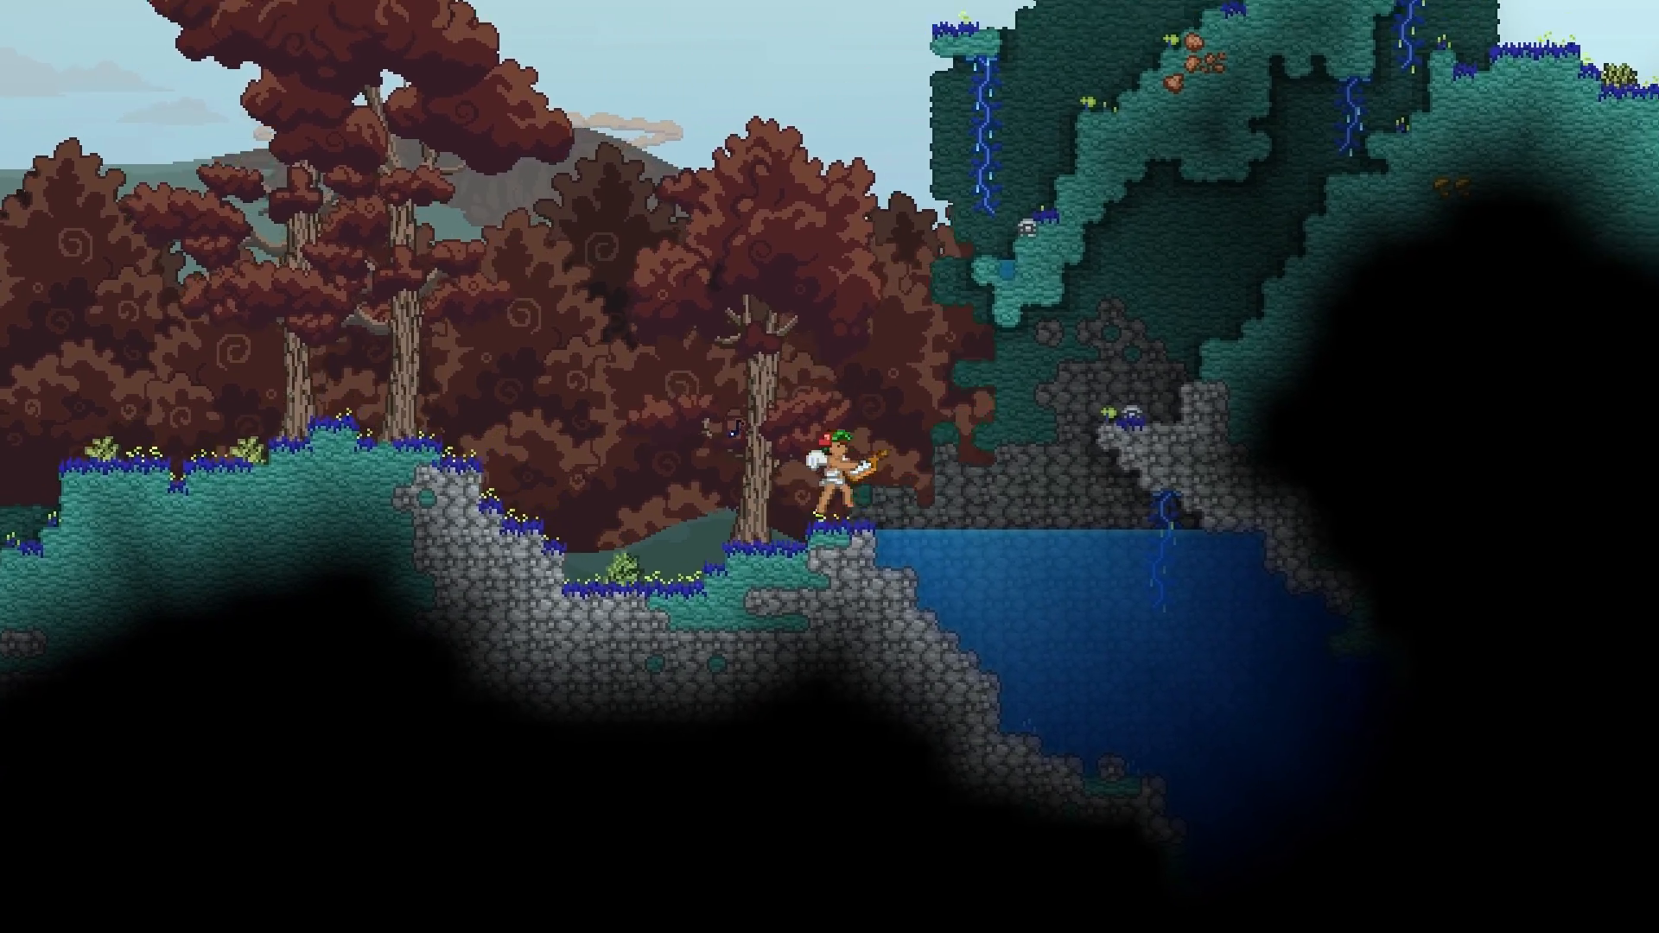
key(space)
key(d)
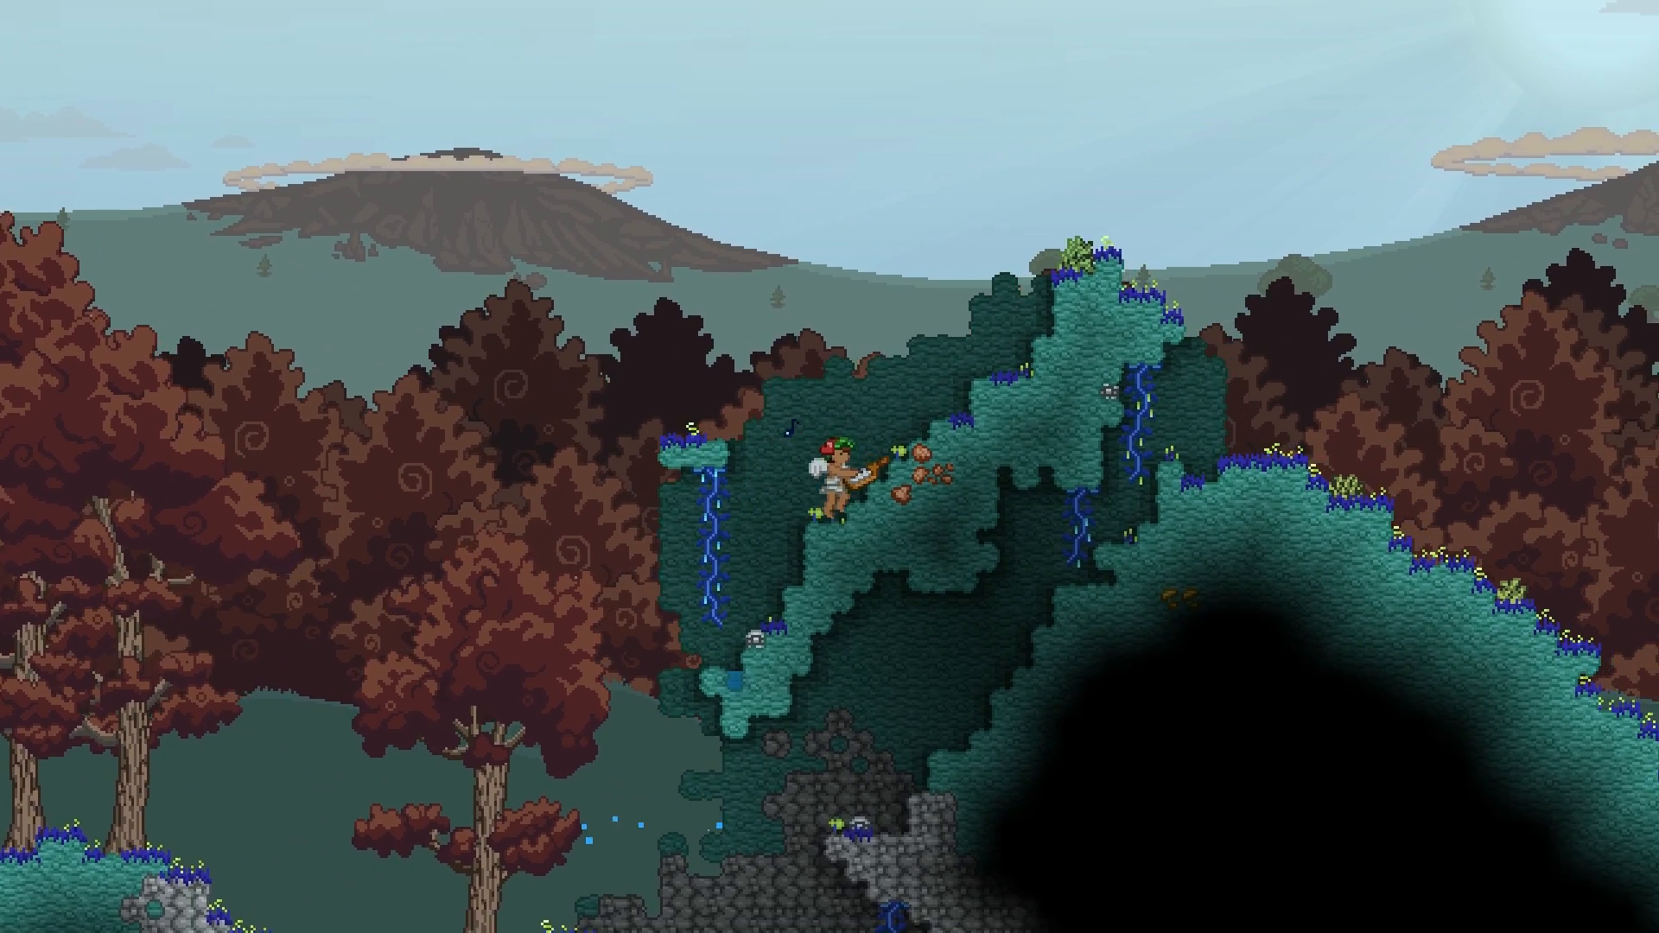
key(d)
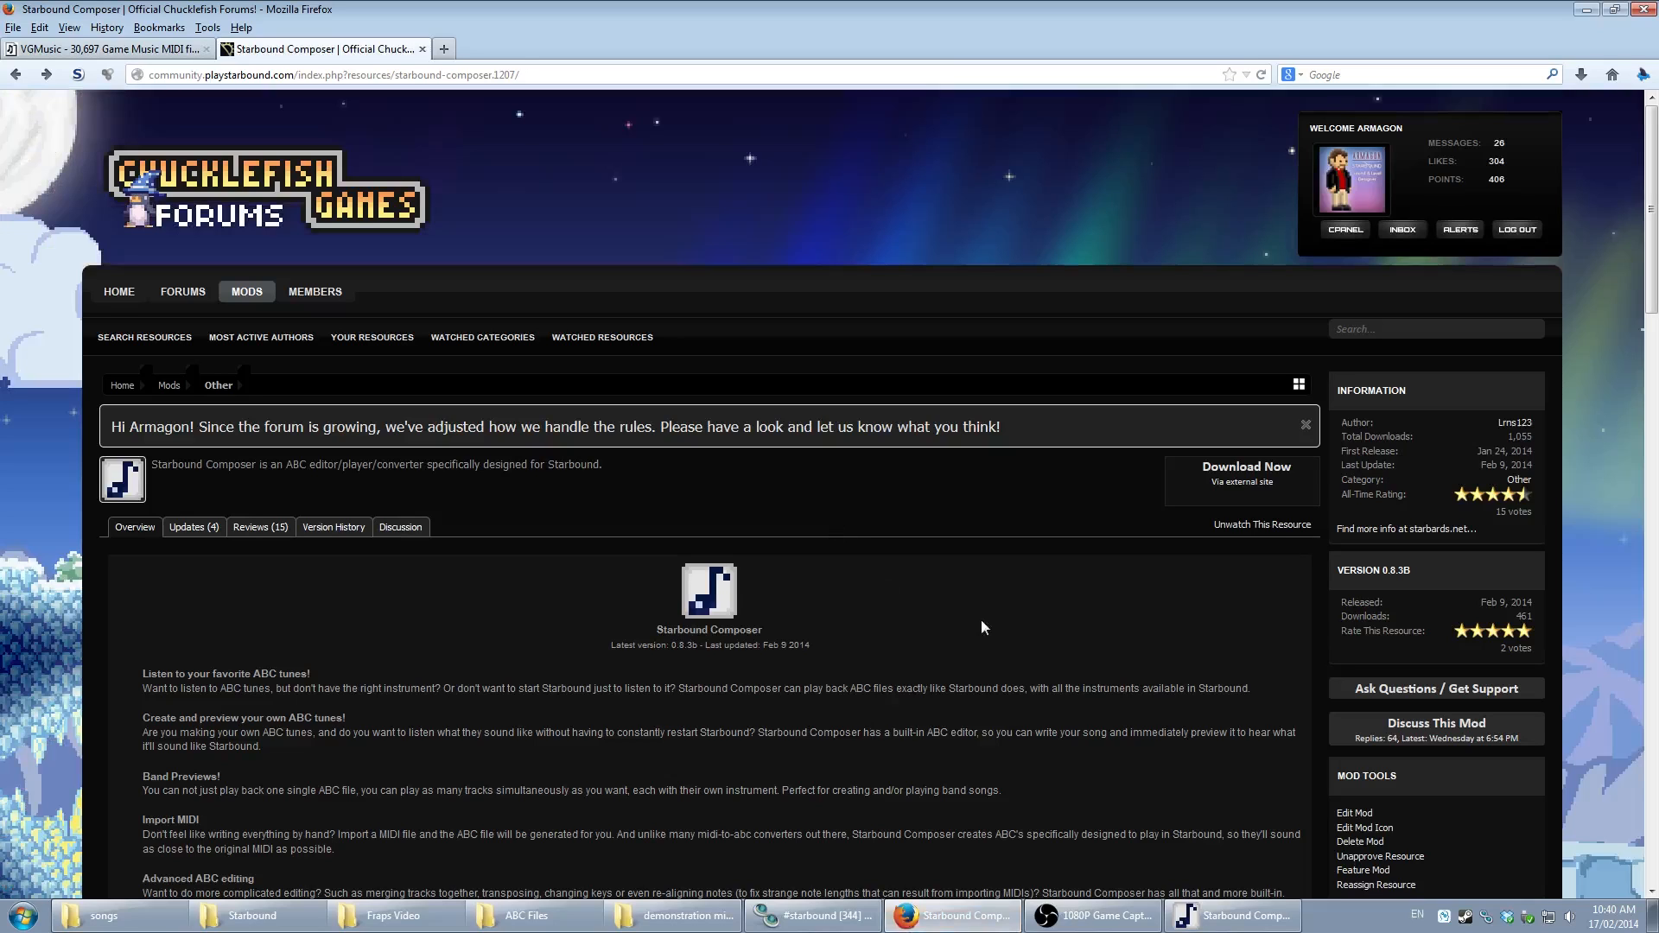
- Review the start of the Starbound Composer mod page and open its external download page
scroll(916, 613, down, 2)
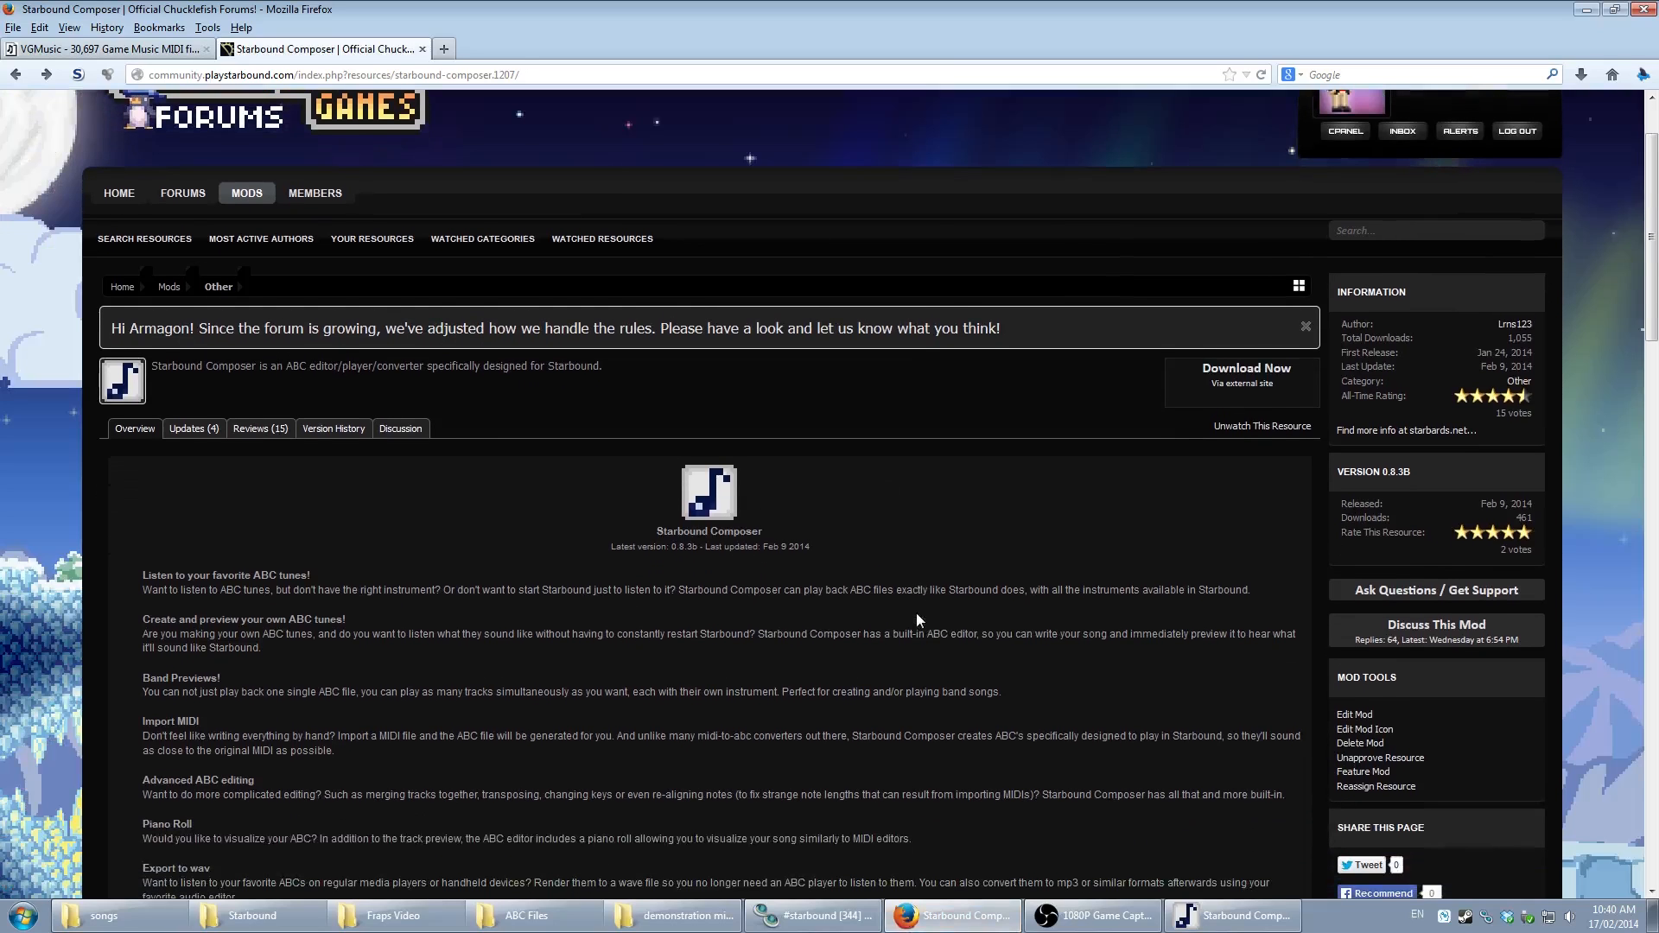
scroll(916, 613, up, 2)
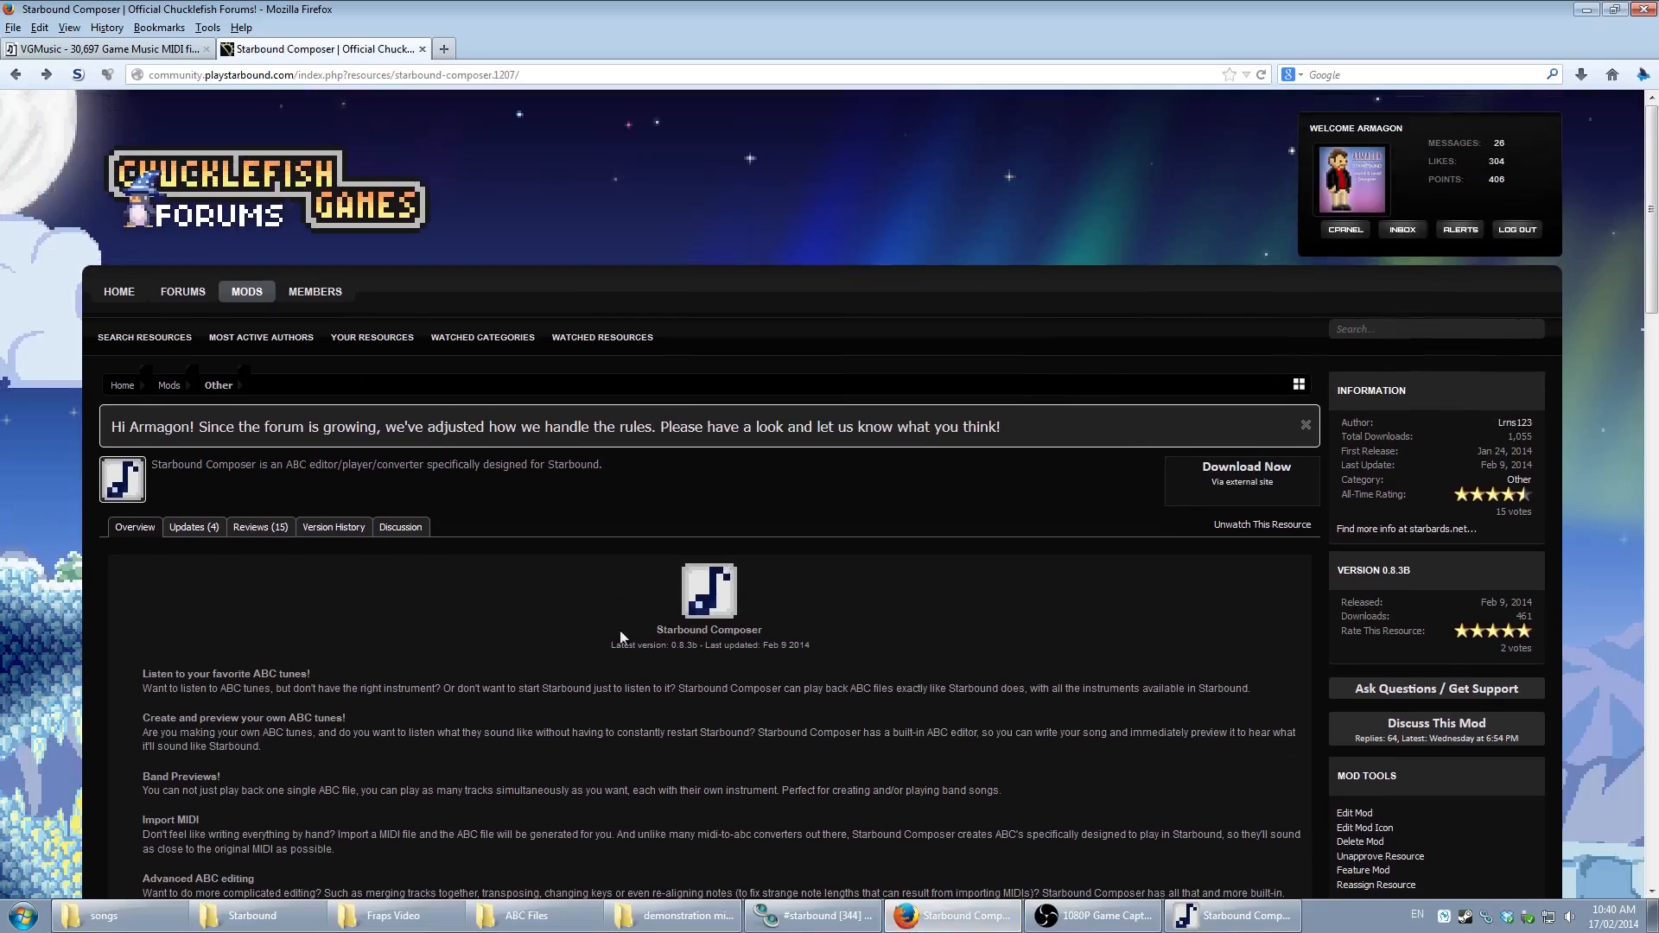
drag(644, 637, 793, 635)
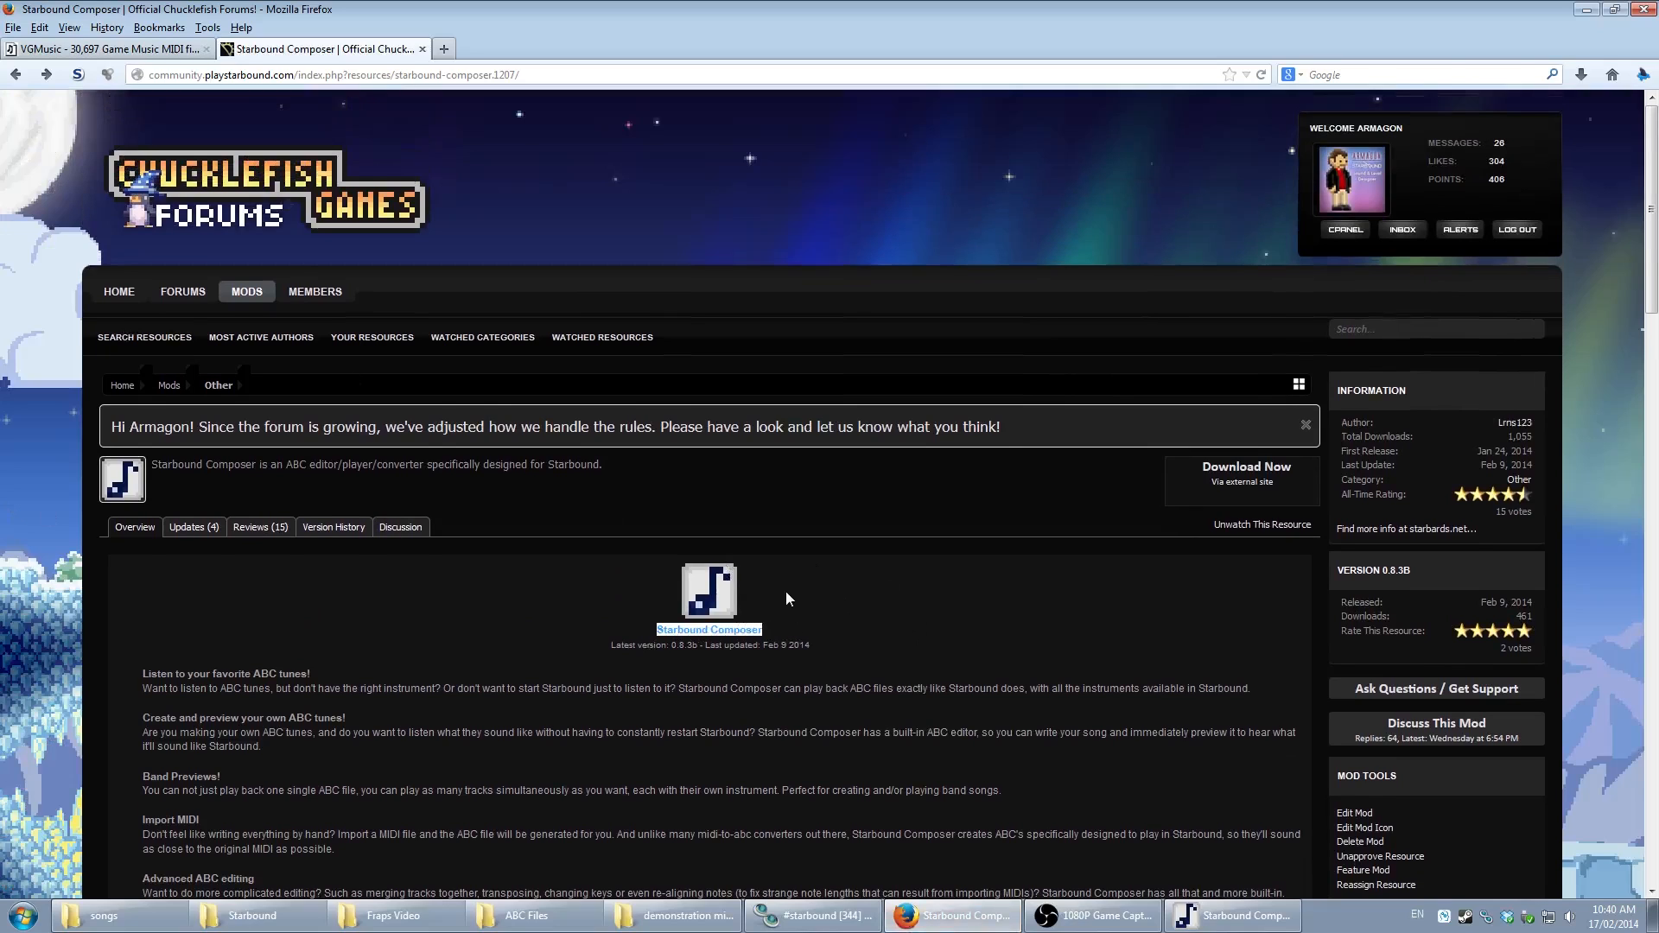
click(788, 598)
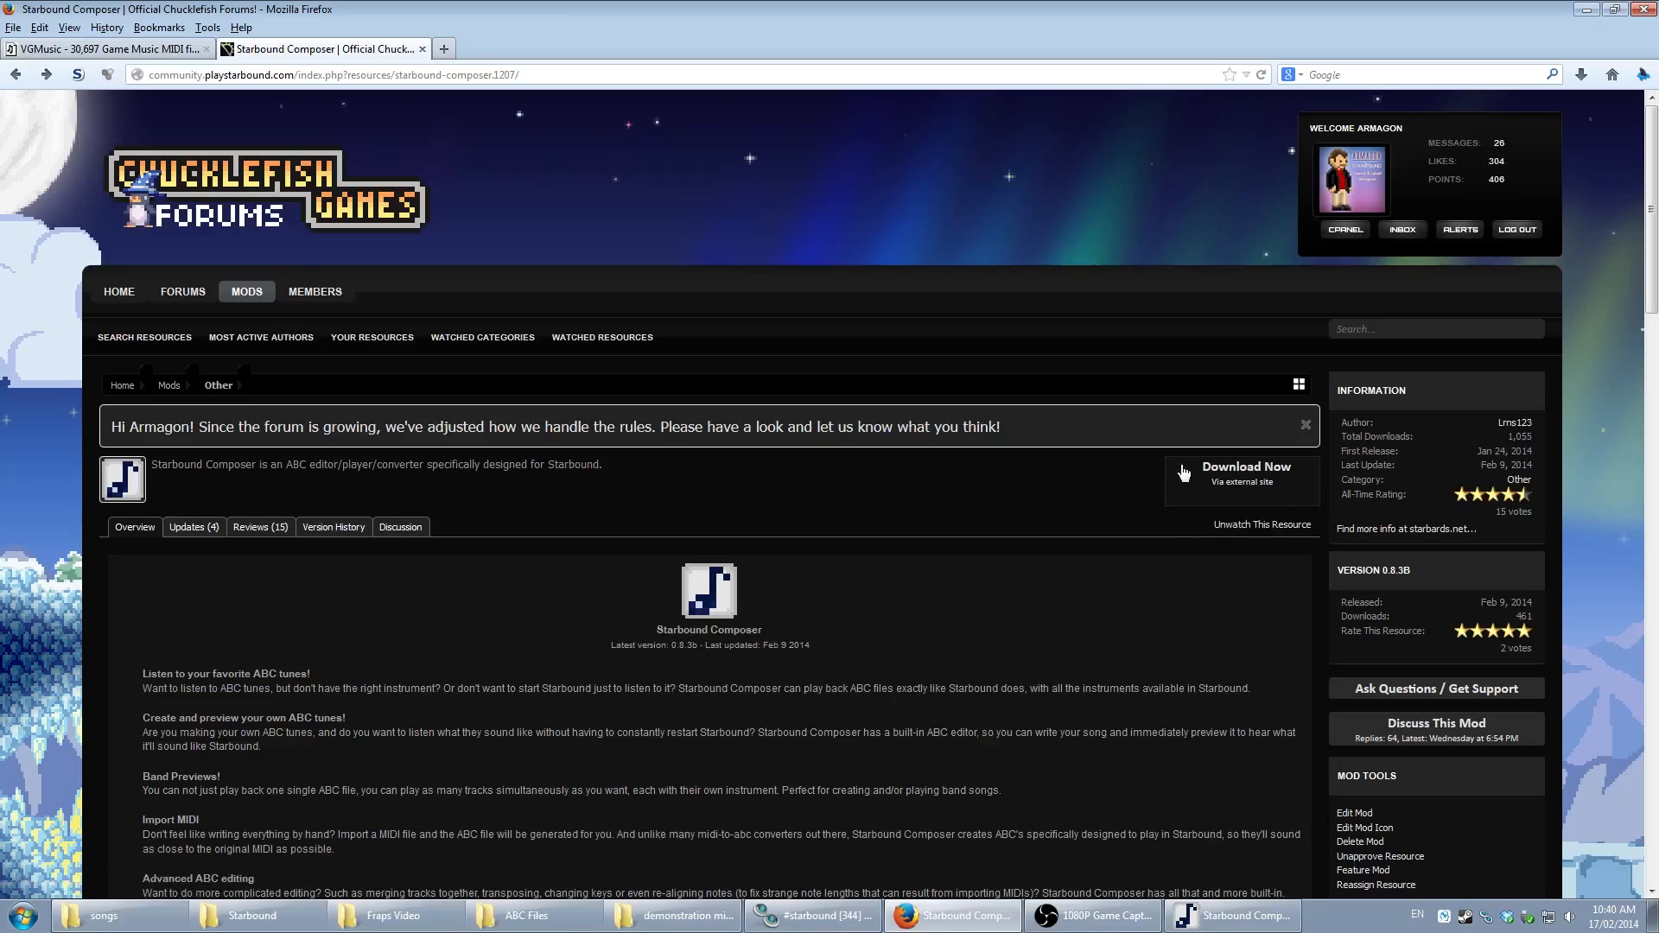
click(1270, 474)
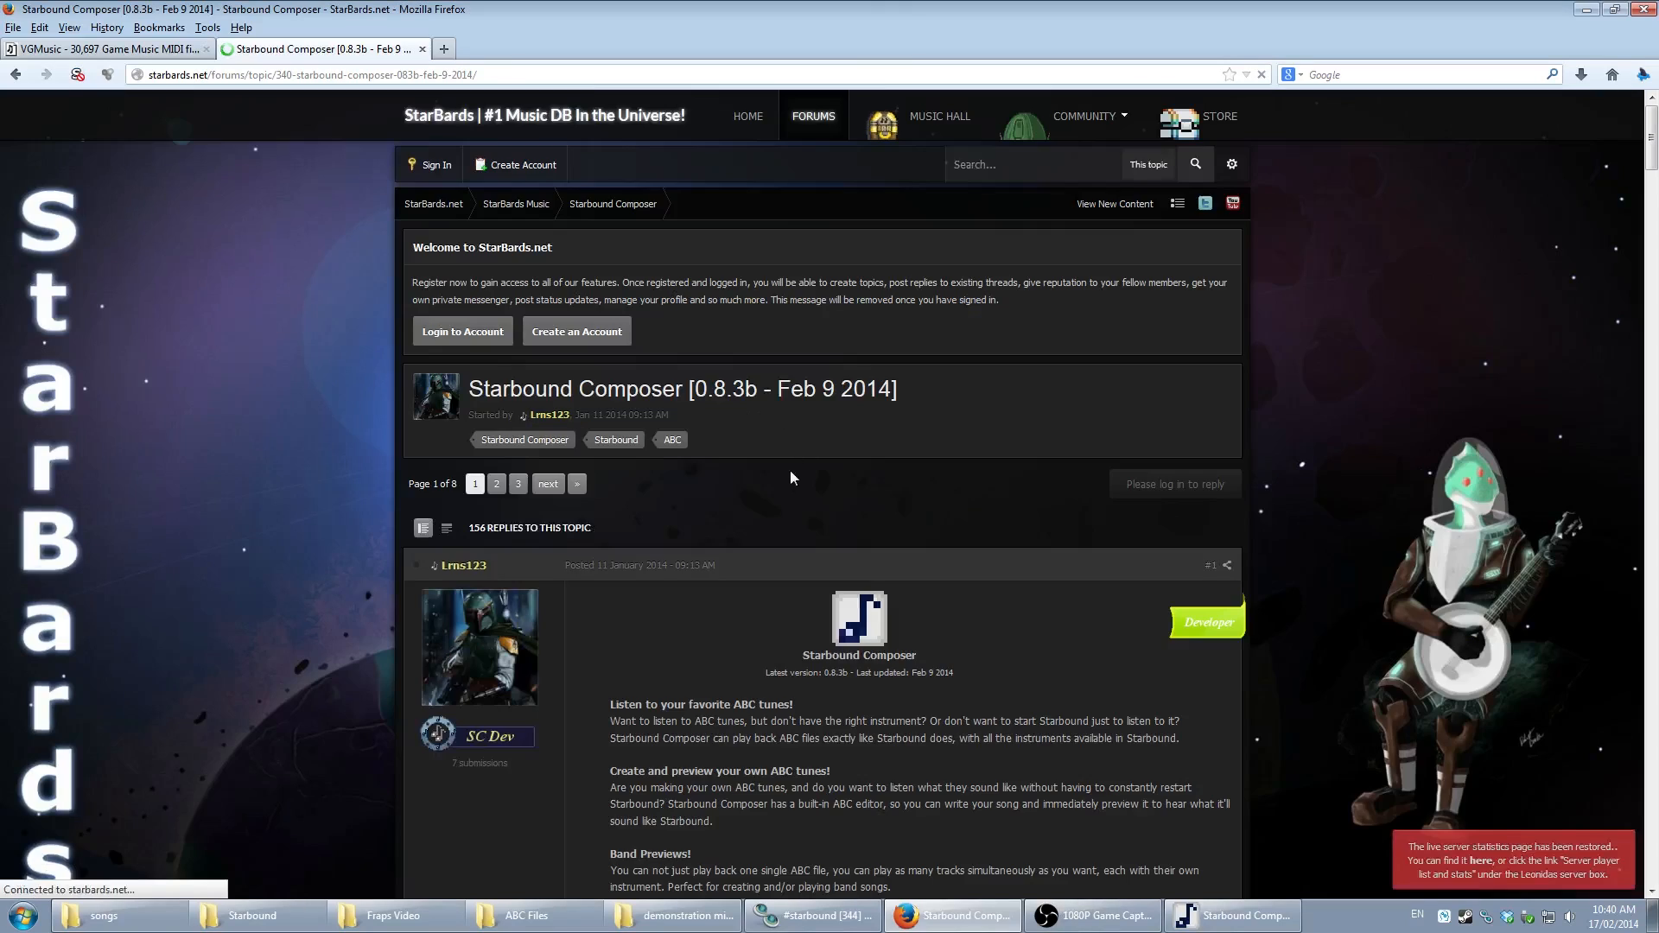
- Examine the Starbound Composer topic, highlighting the download links from Windows - Installer to Mac OS X and reviewing the feature descriptions
scroll(805, 510, down, 3)
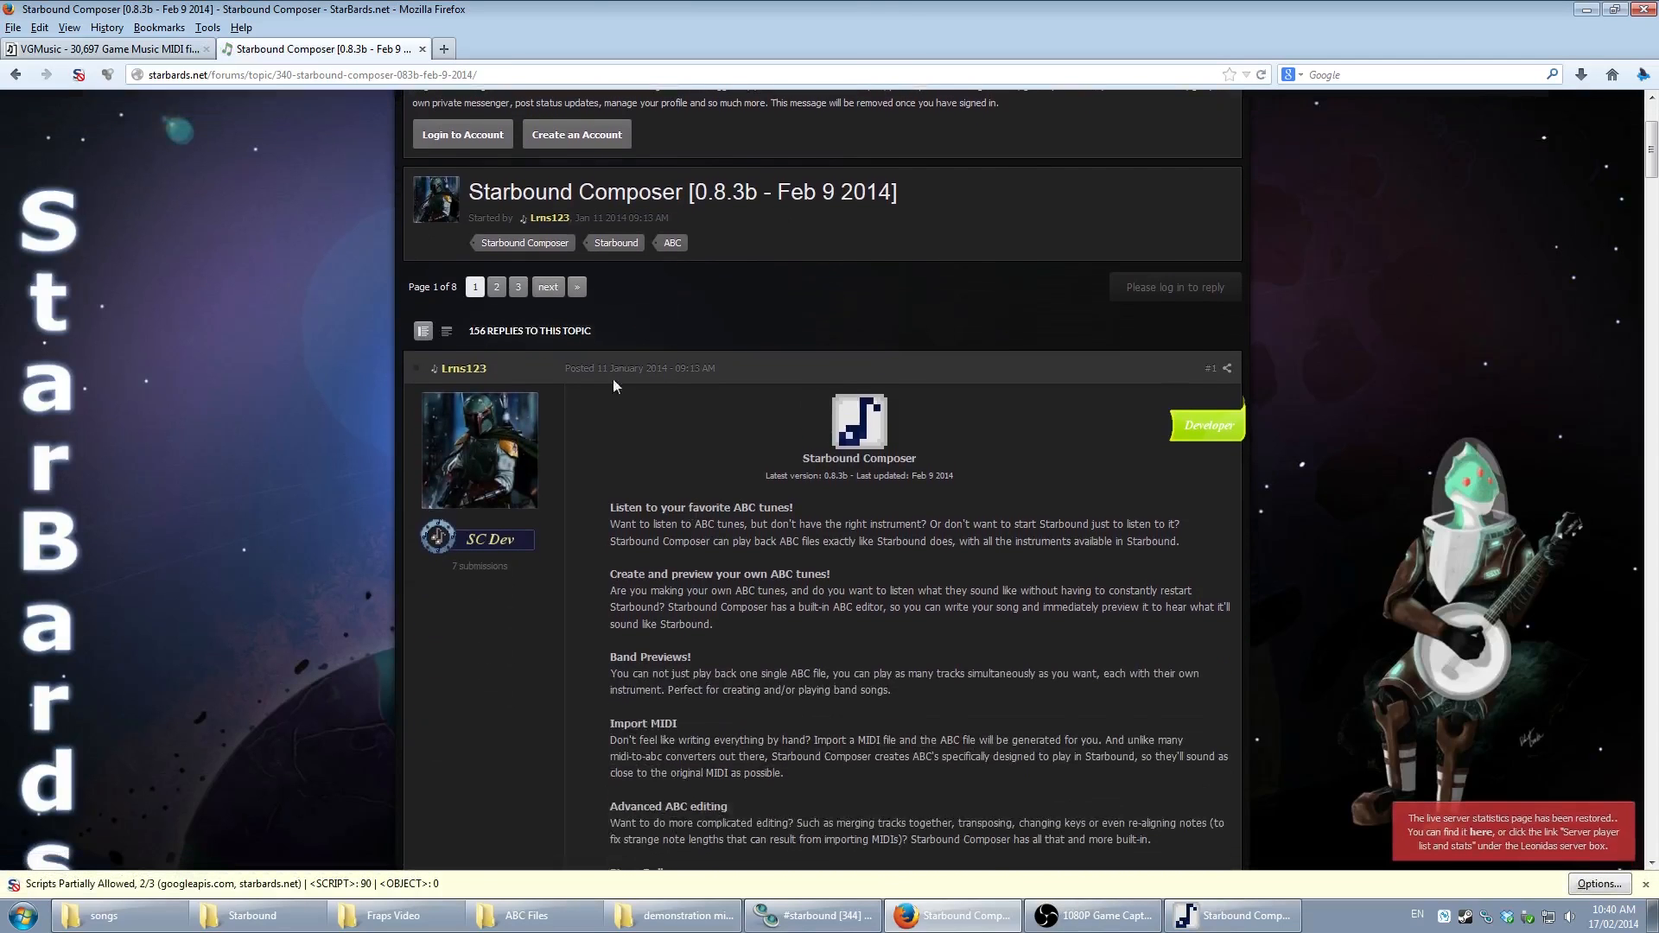
scroll(802, 473, down, 9)
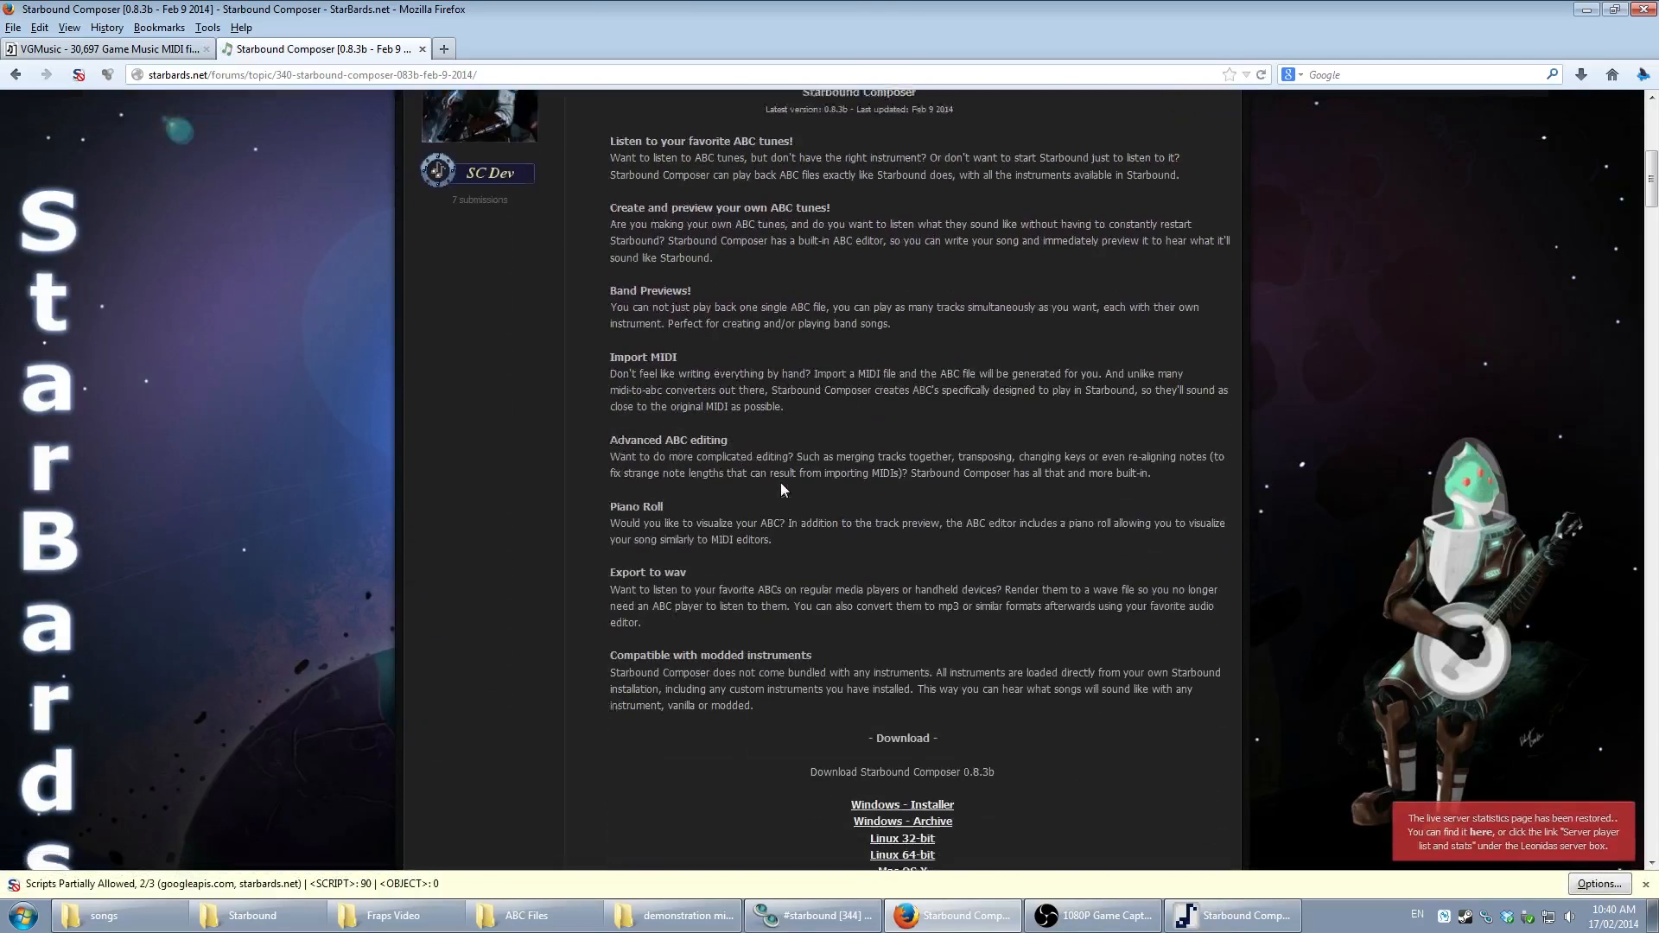
drag(1039, 613, 1007, 649)
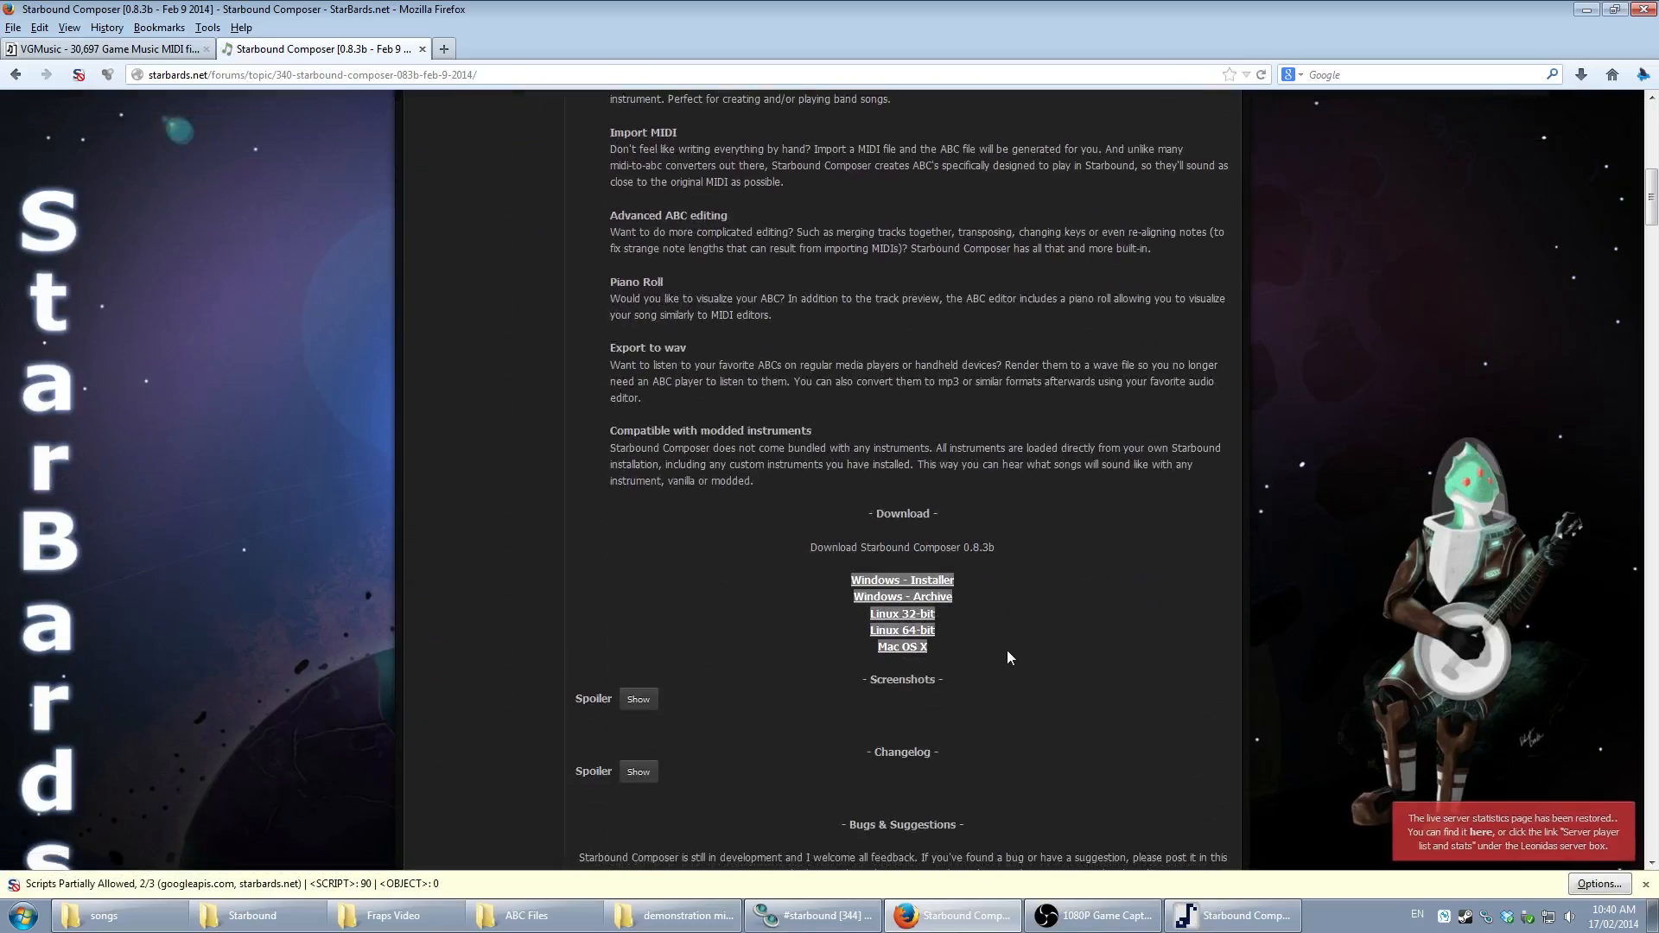
click(977, 613)
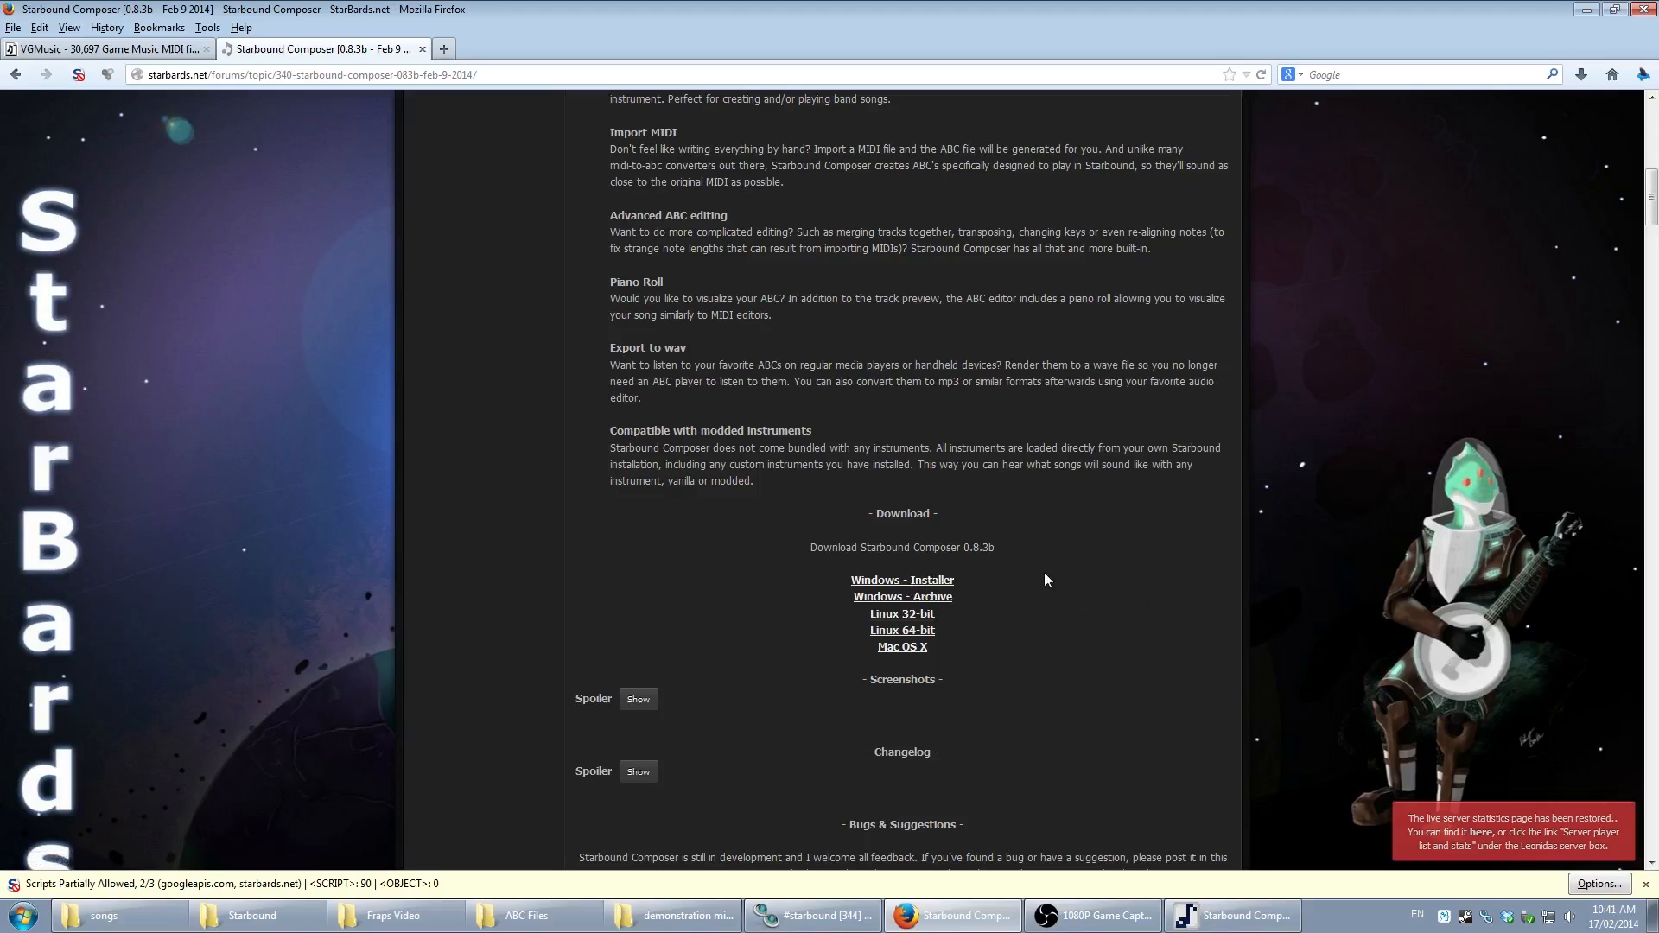
scroll(1043, 572, up, 15)
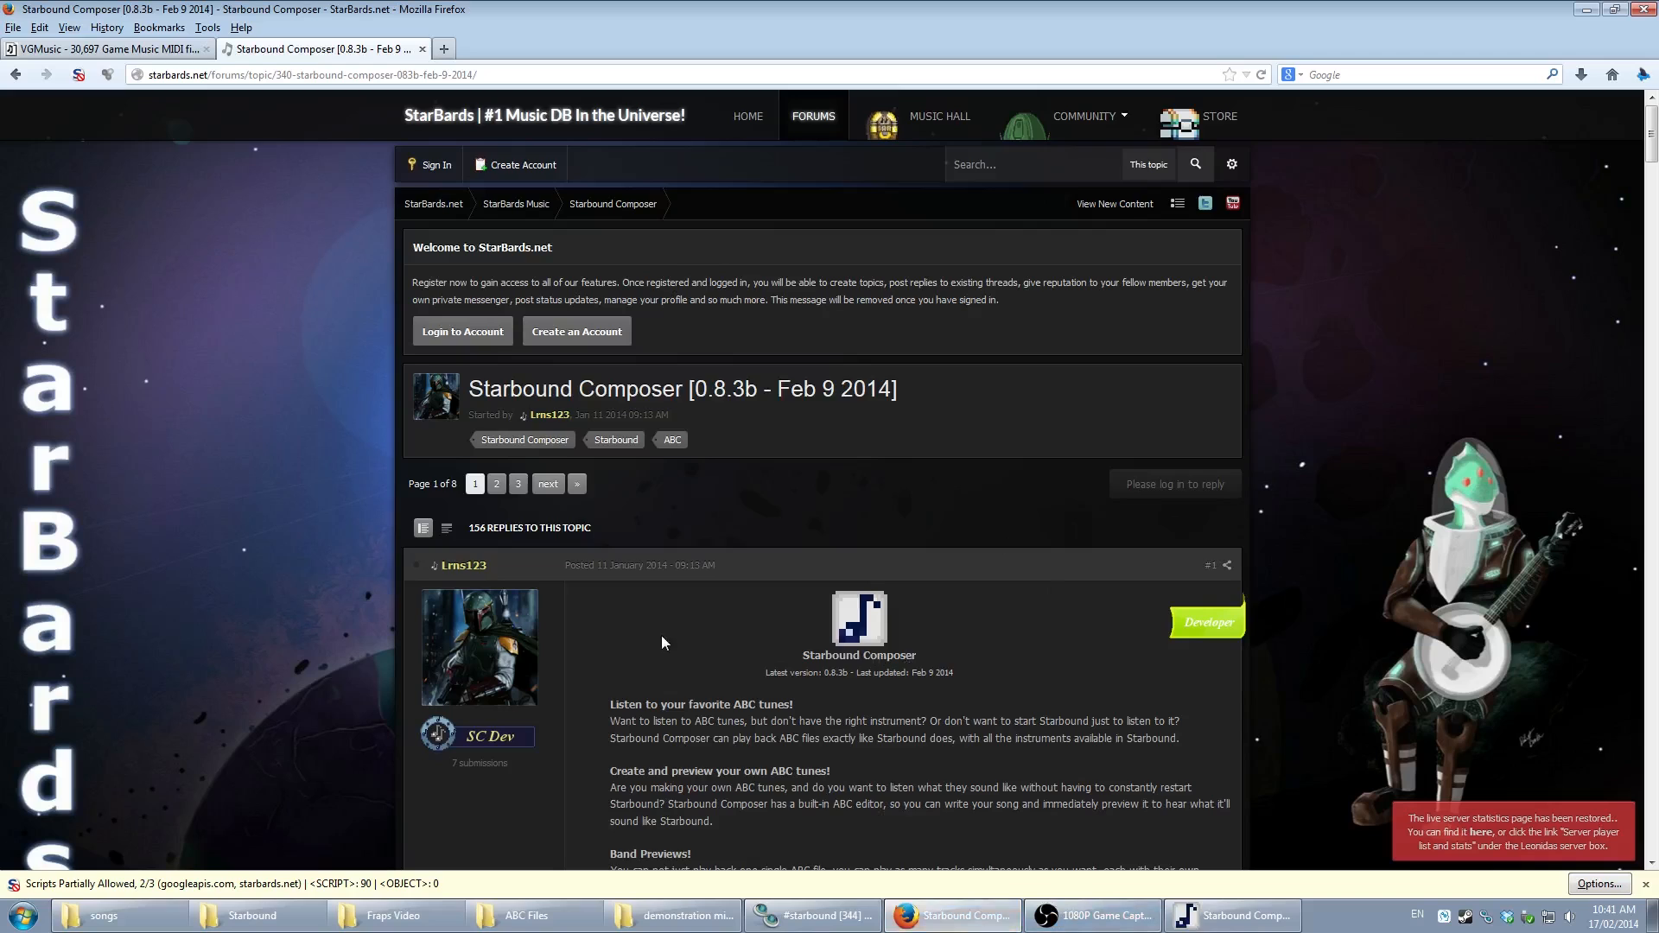
scroll(661, 635, down, 2)
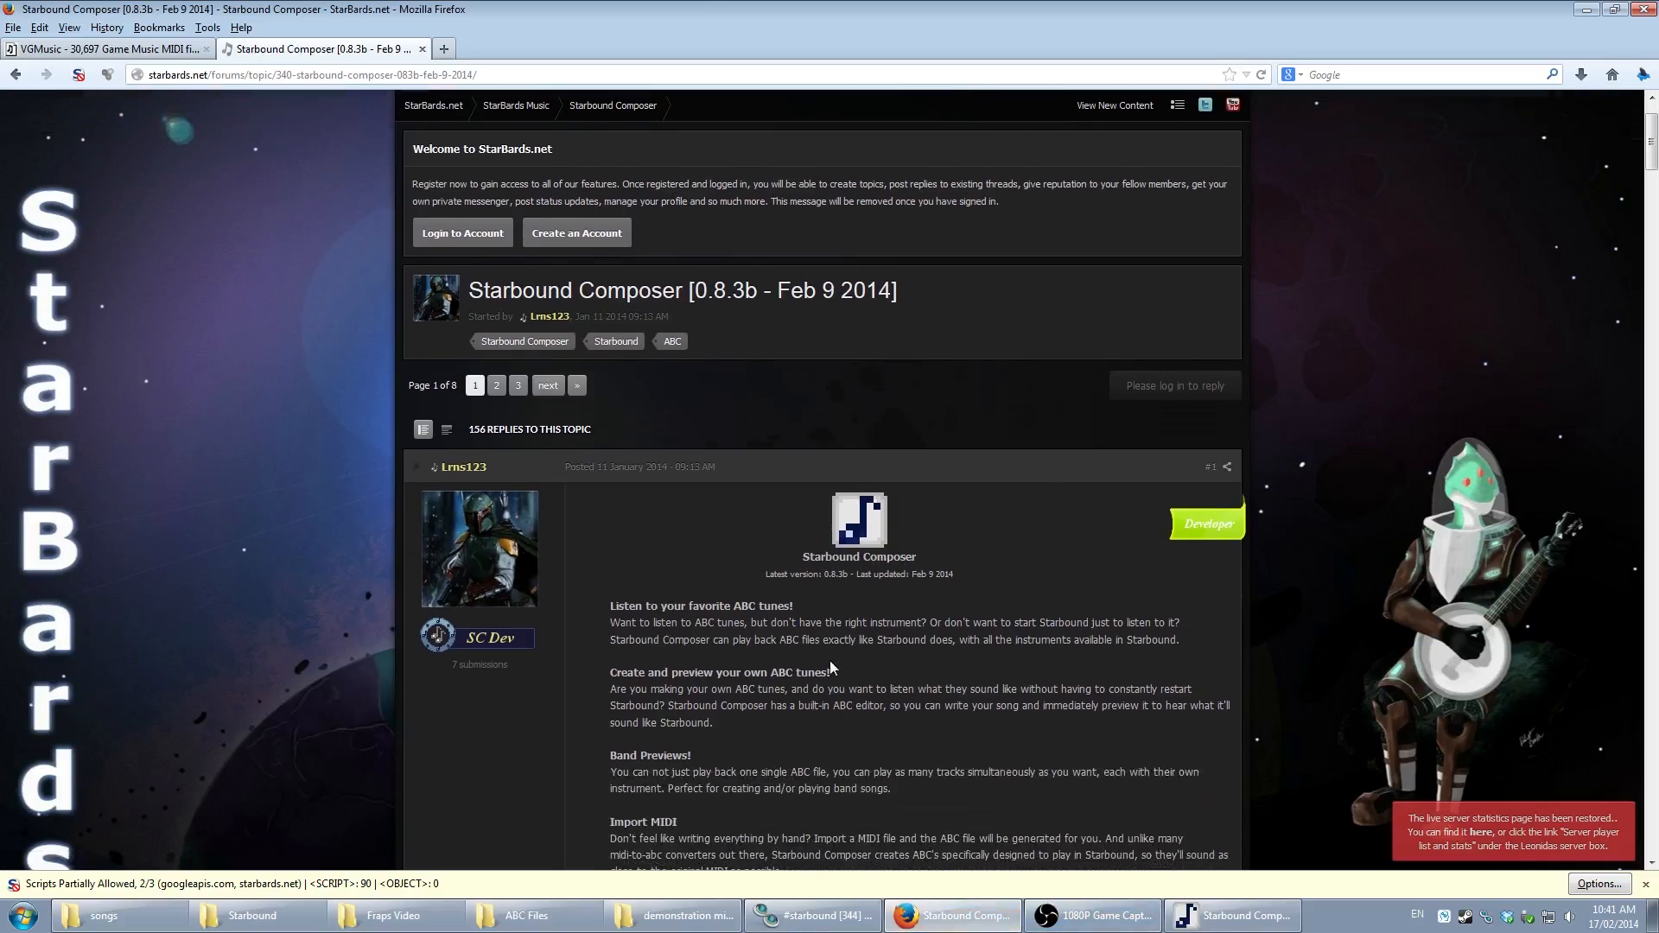
scroll(857, 648, down, 3)
scroll(861, 654, down, 1)
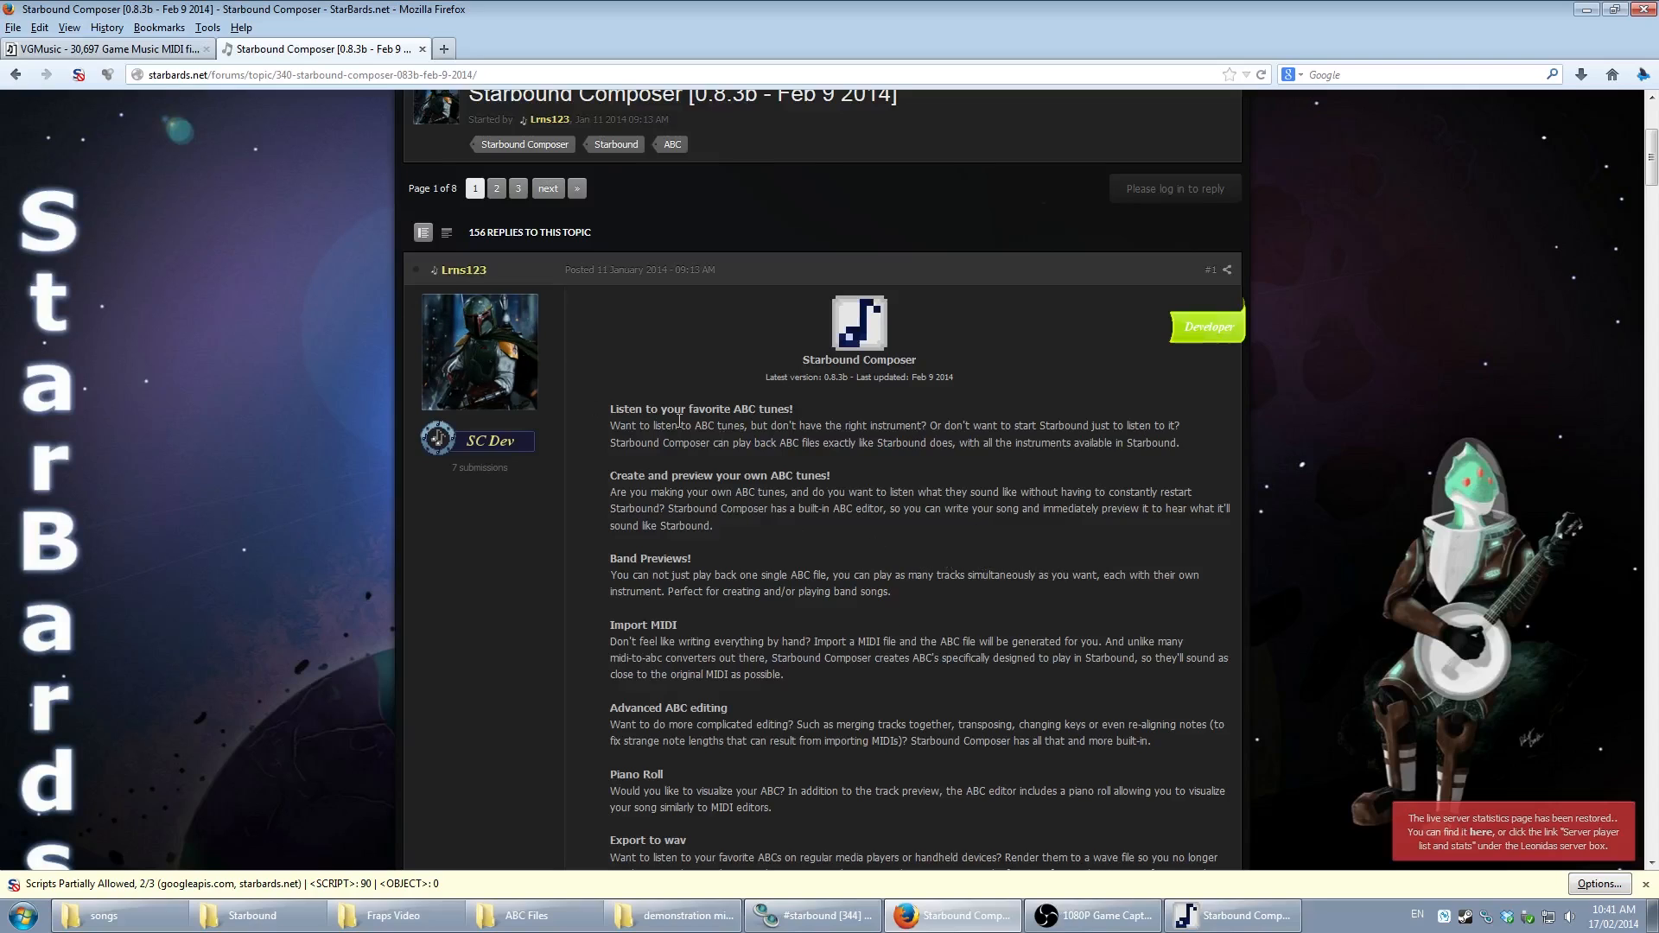
- Open the Sony PlayStation music listing on VGMusic and browse its available MIDI files
click(130, 50)
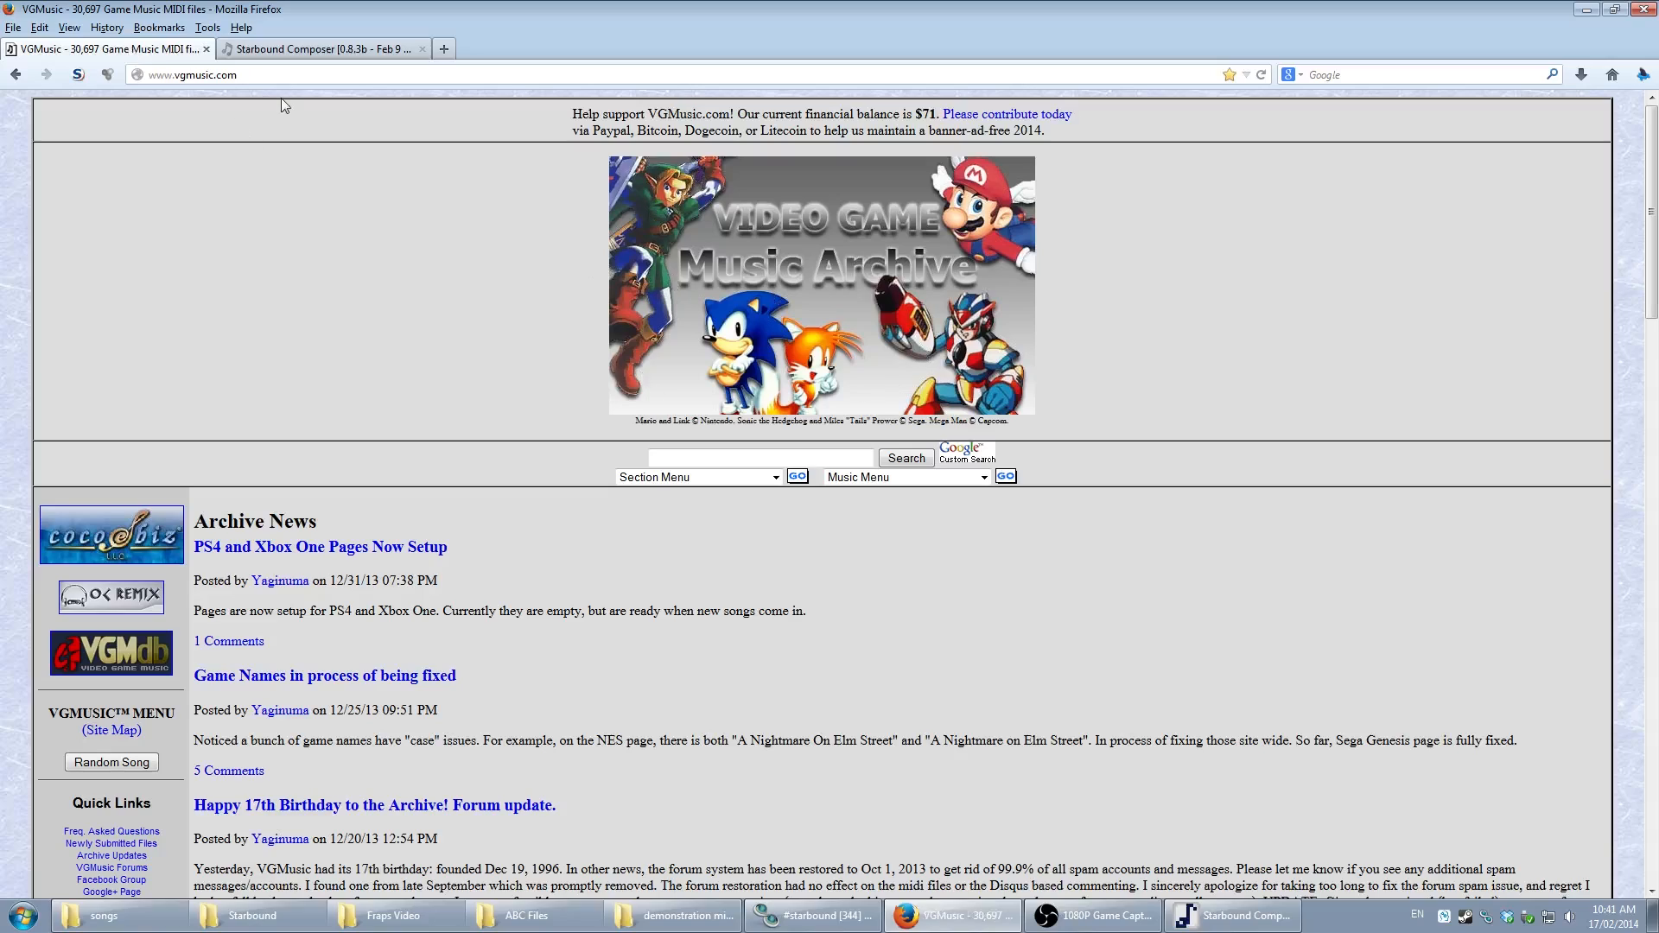
scroll(542, 341, down, 20)
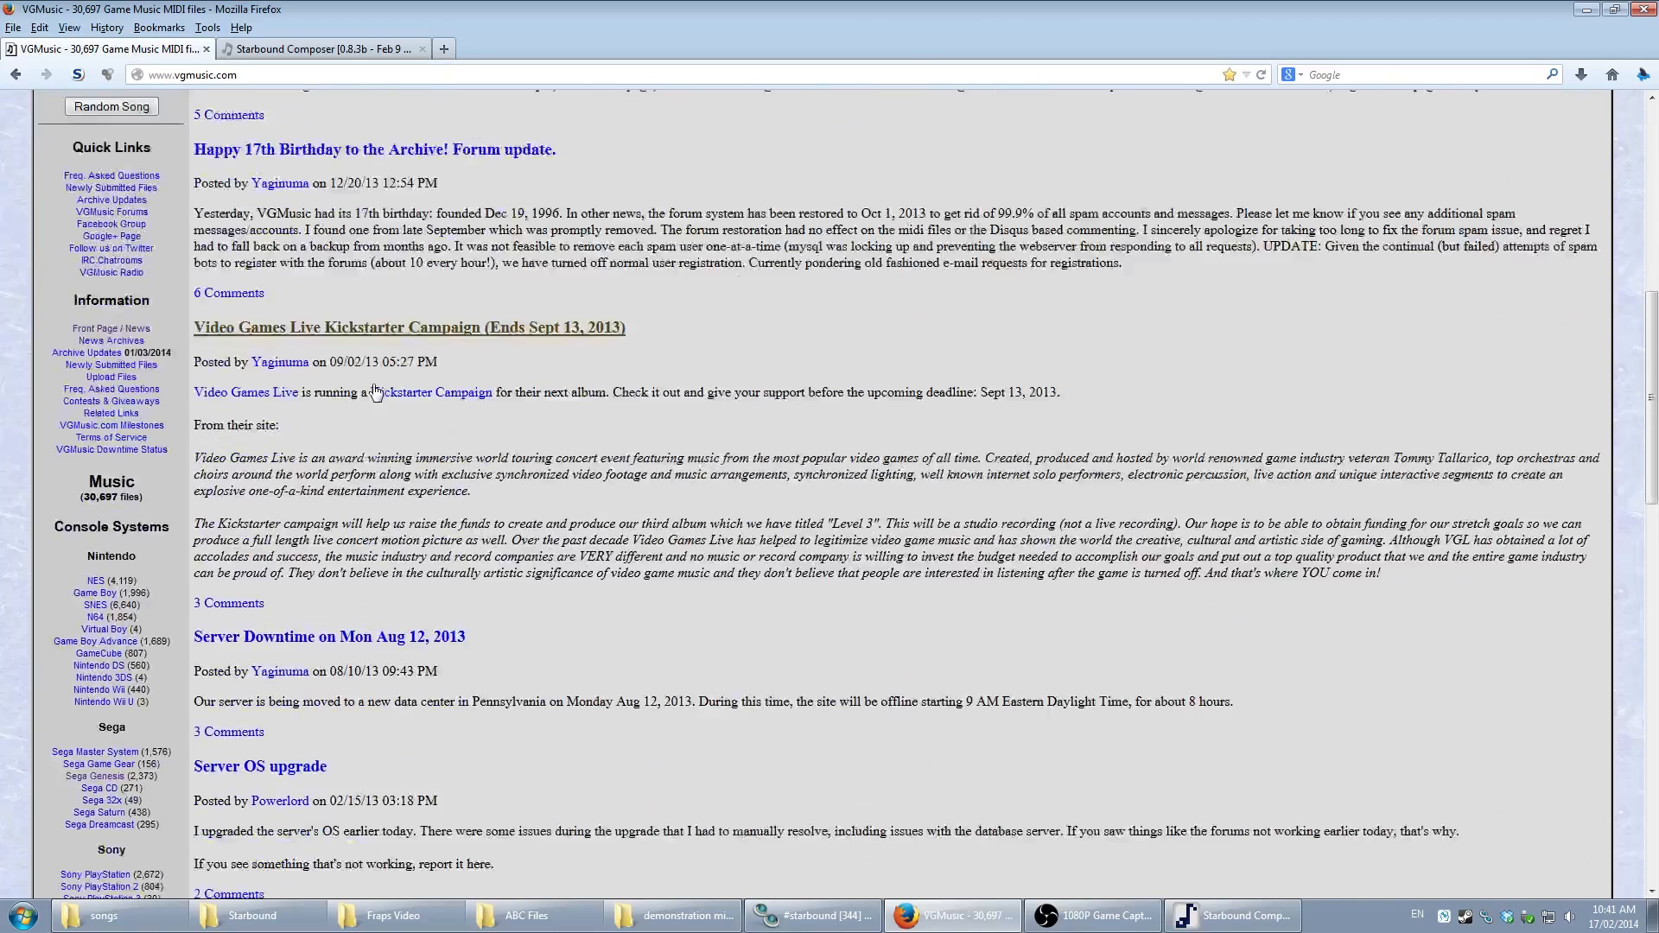
scroll(101, 340, up, 1)
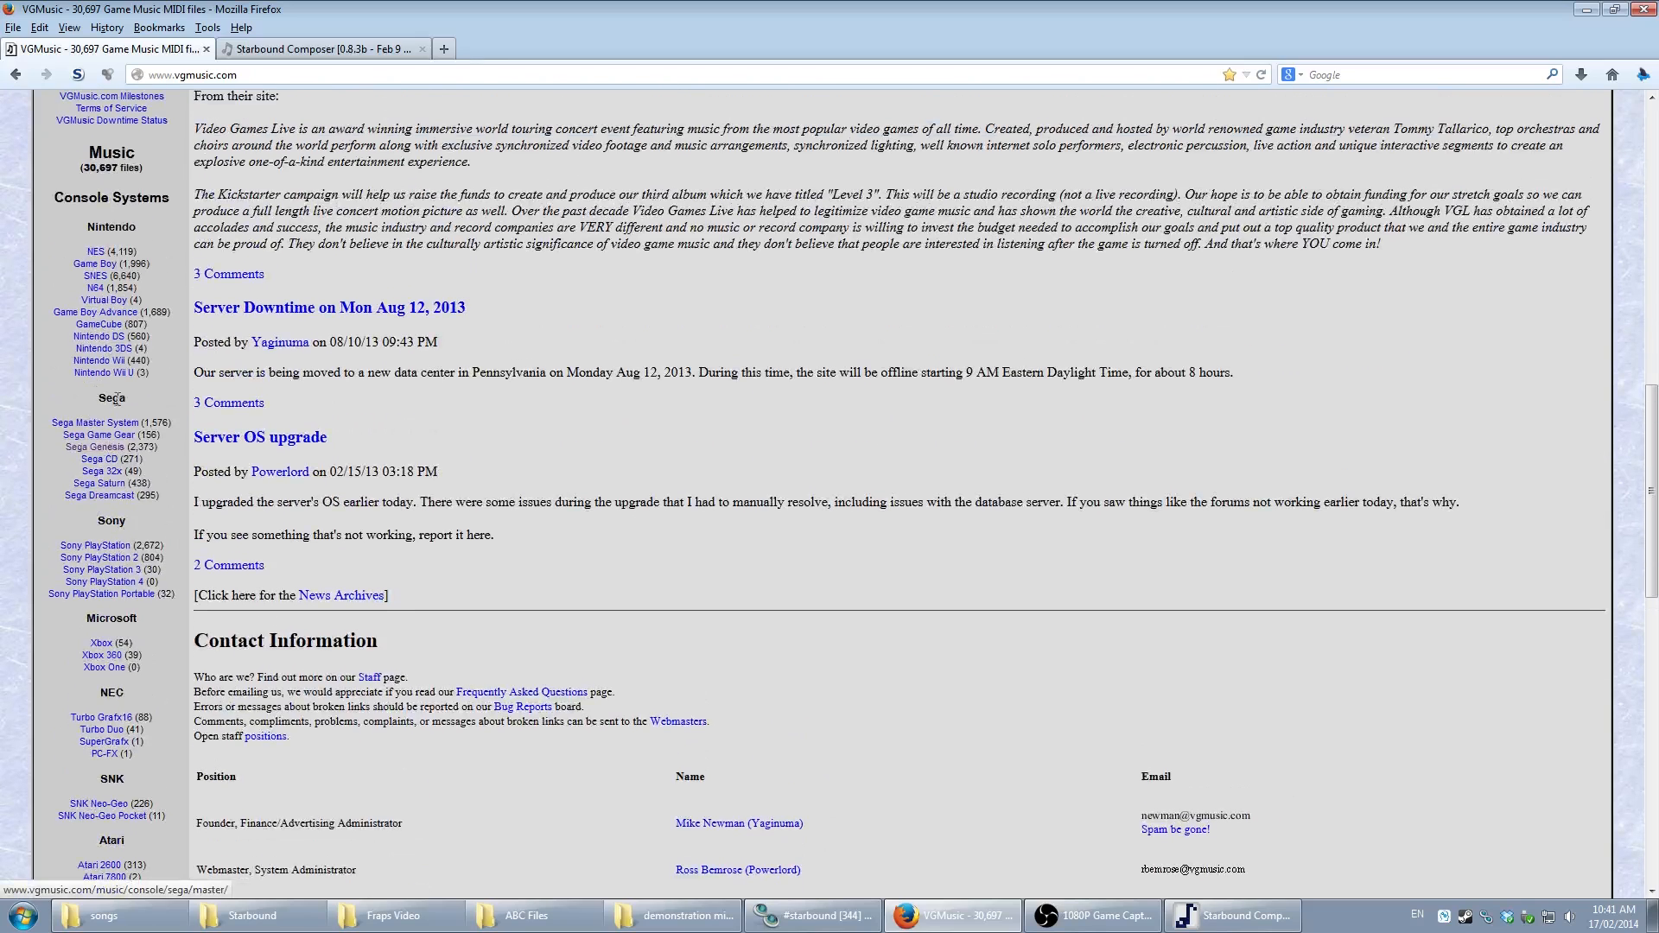
click(105, 548)
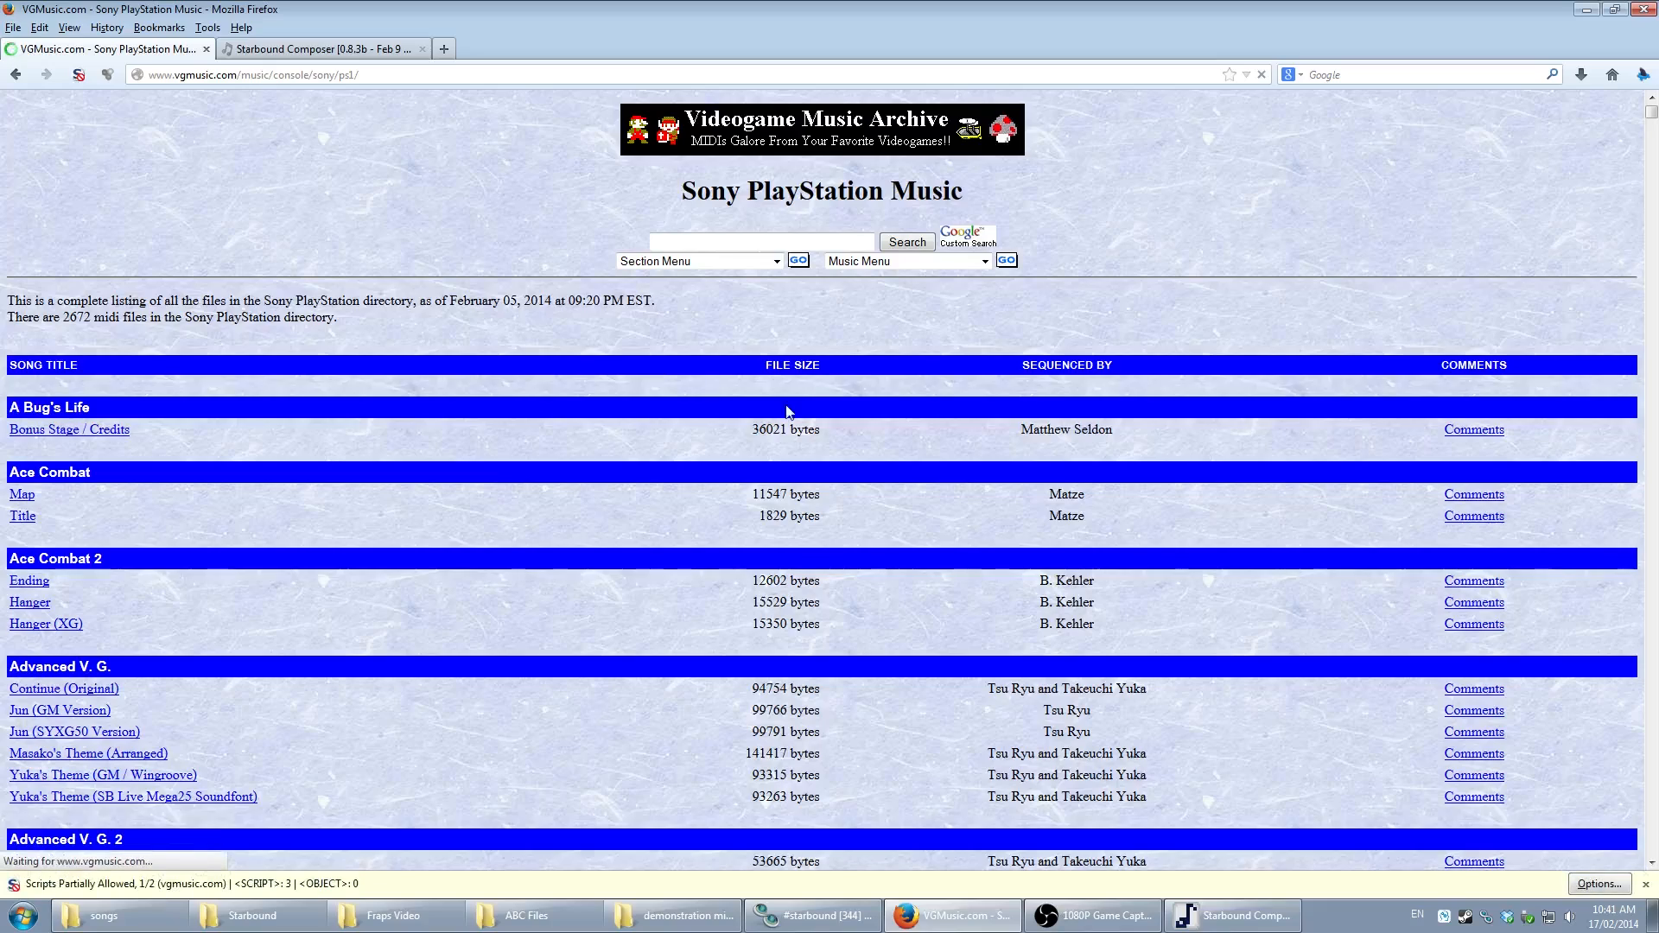
scroll(788, 412, down, 9)
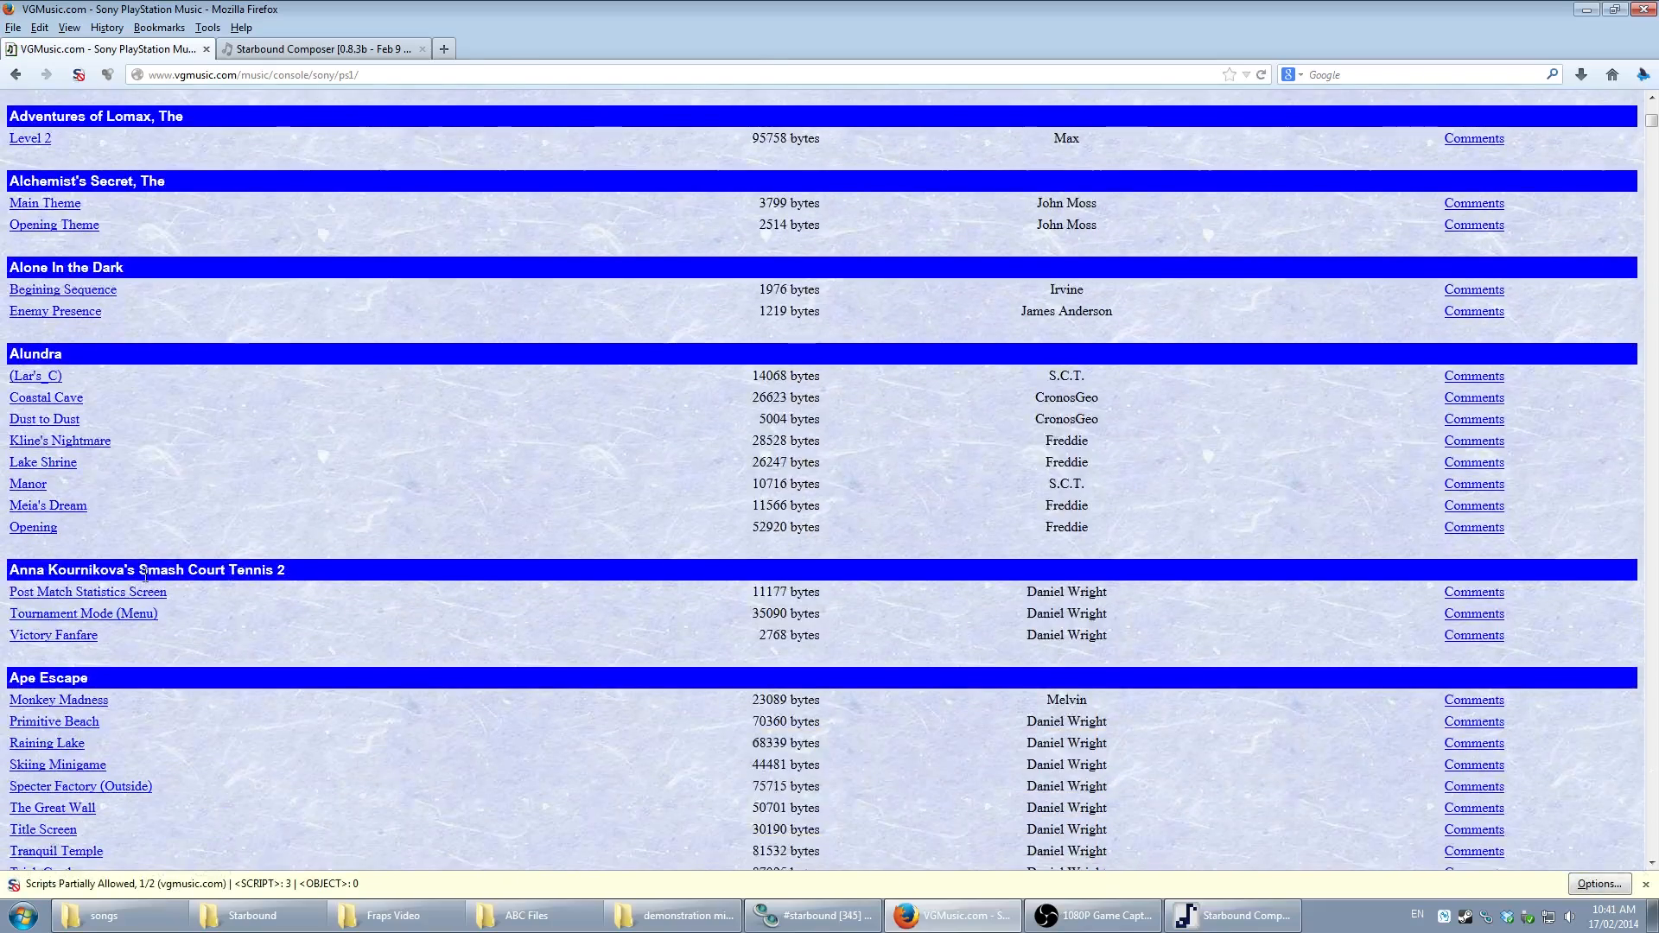
scroll(92, 700, down, 20)
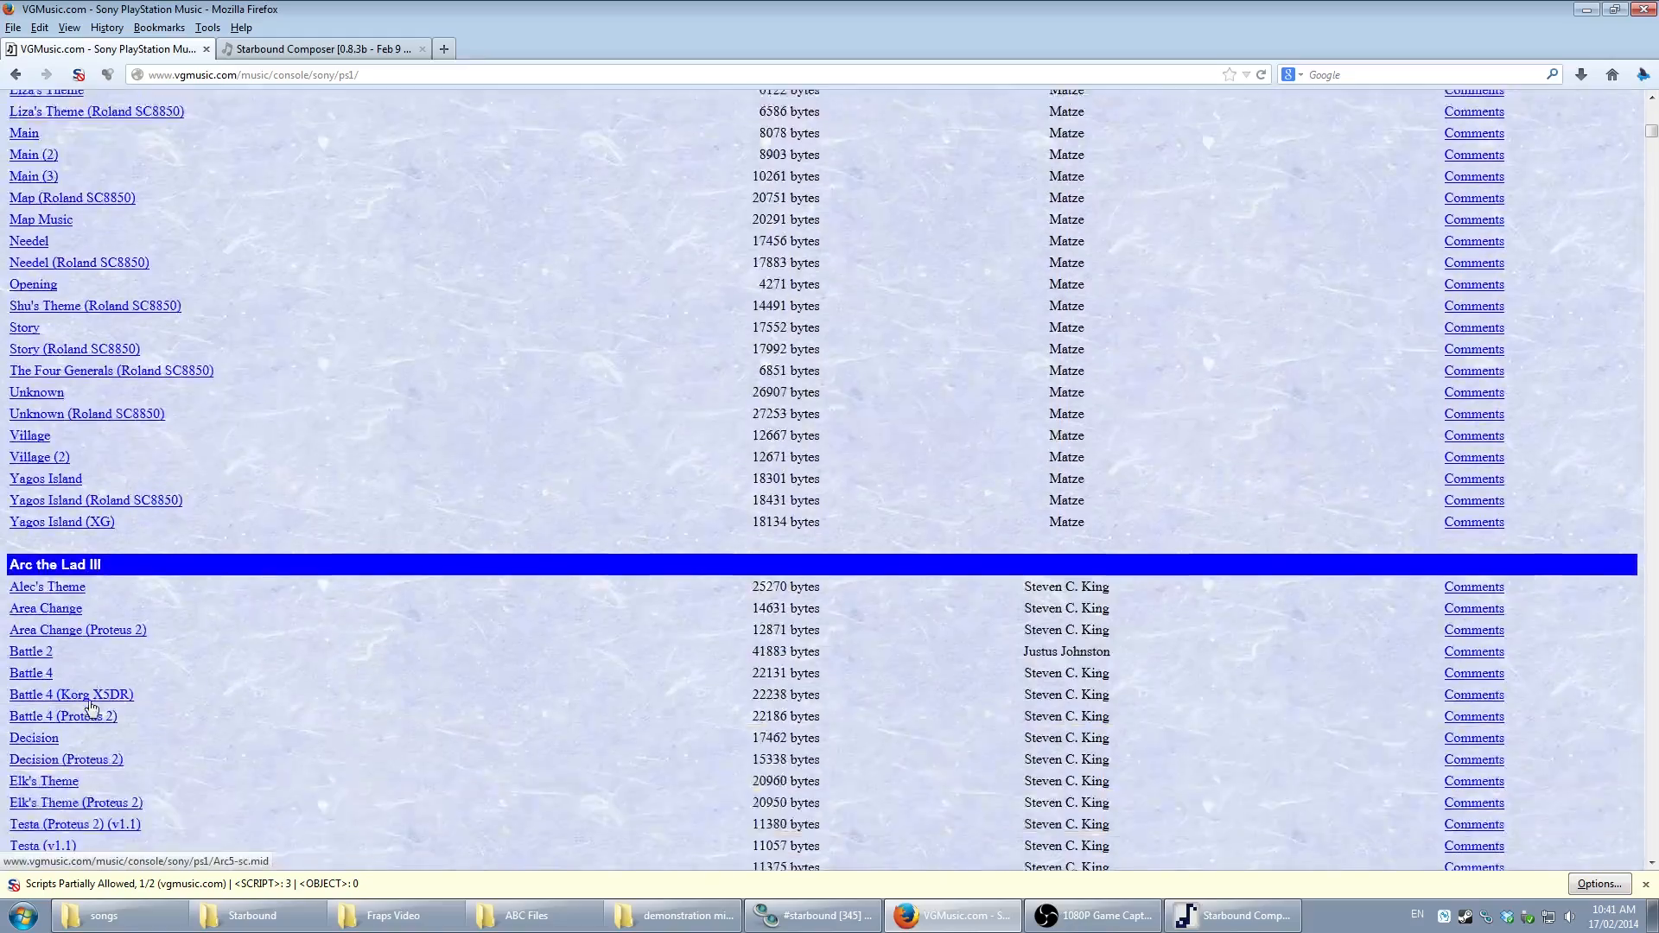
scroll(92, 691, down, 18)
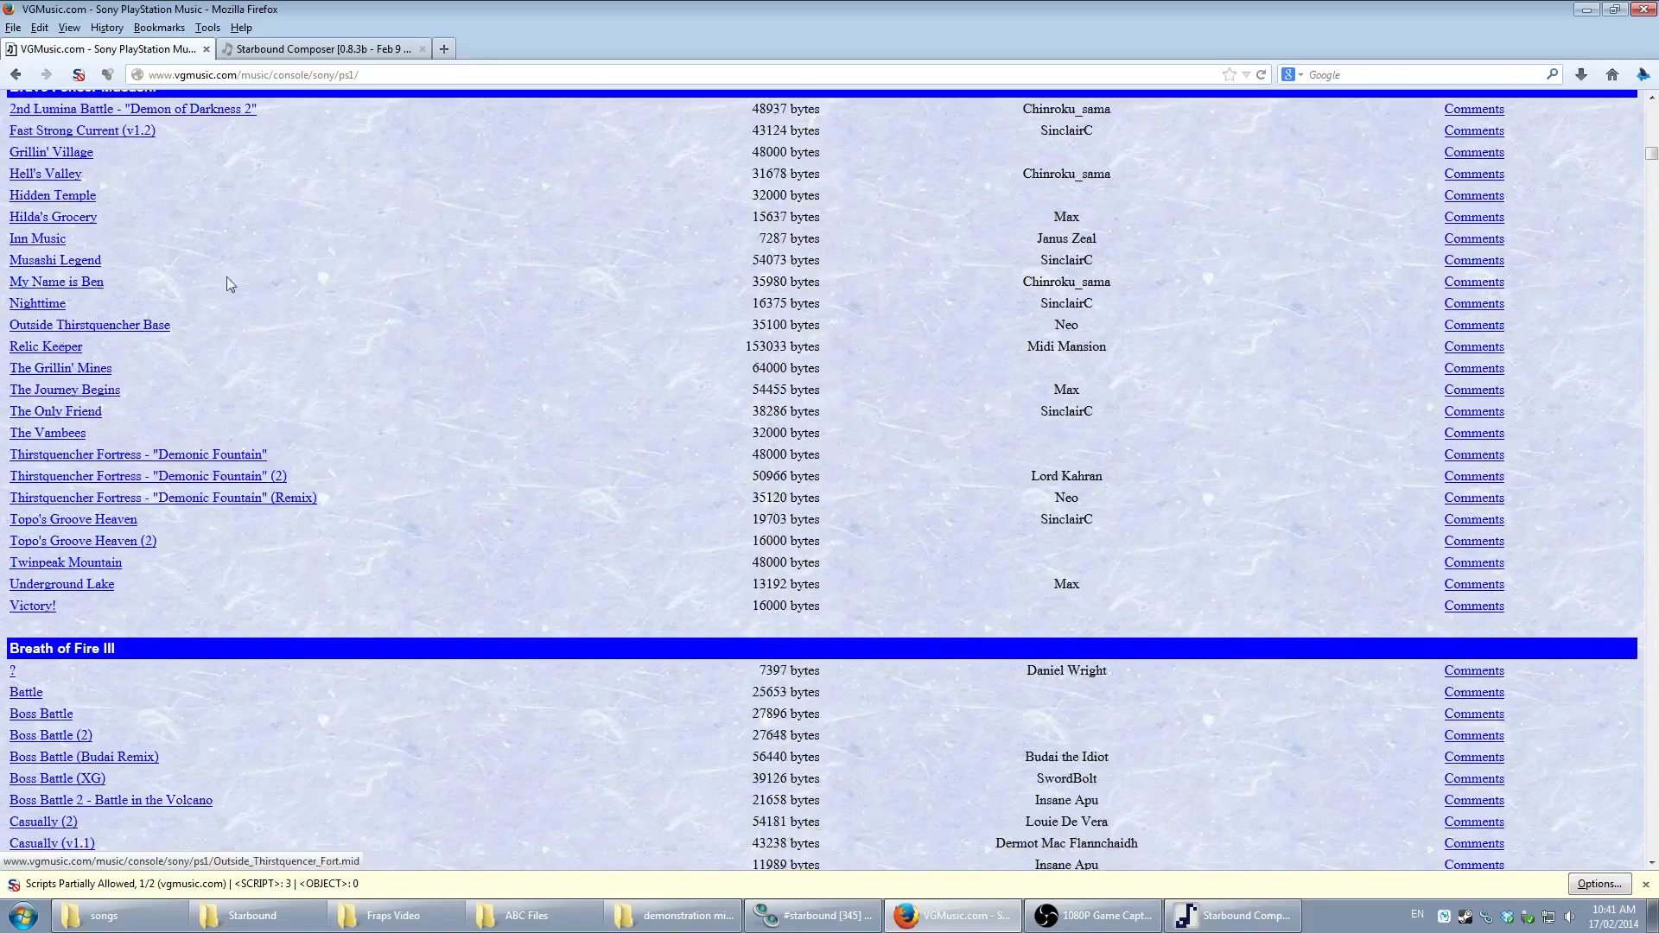
- Close the VGMusic page, minimize the browser and place the restored Starbound Composer window beside the demonstration midi folder
click(206, 49)
click(1587, 10)
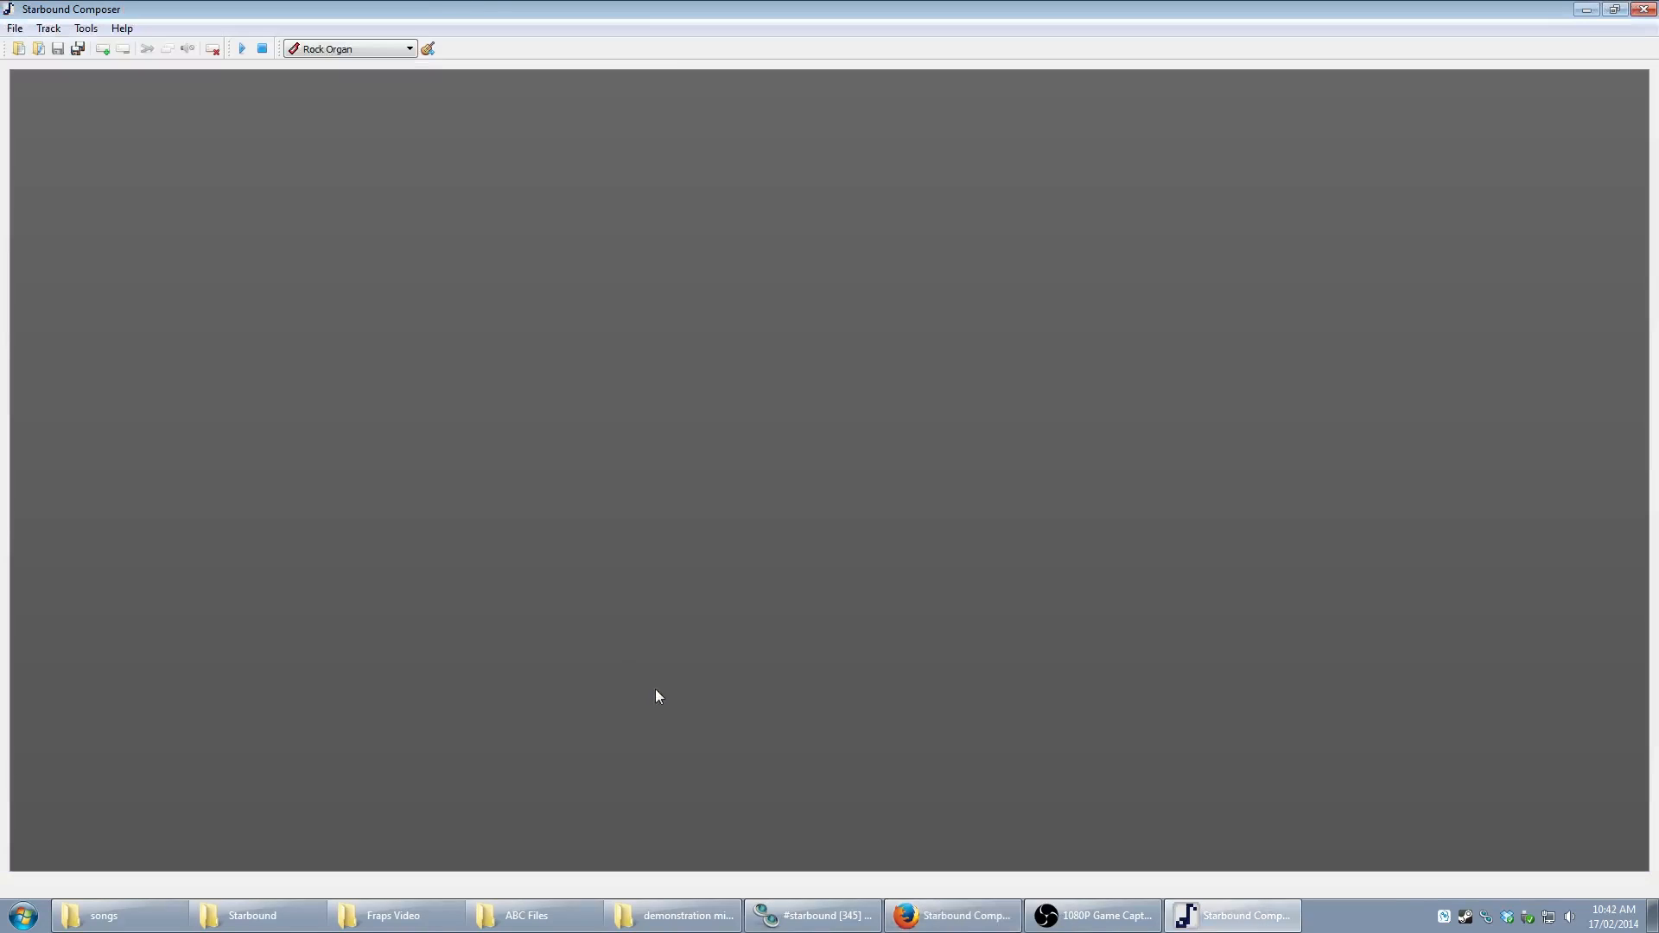
double_click(547, 8)
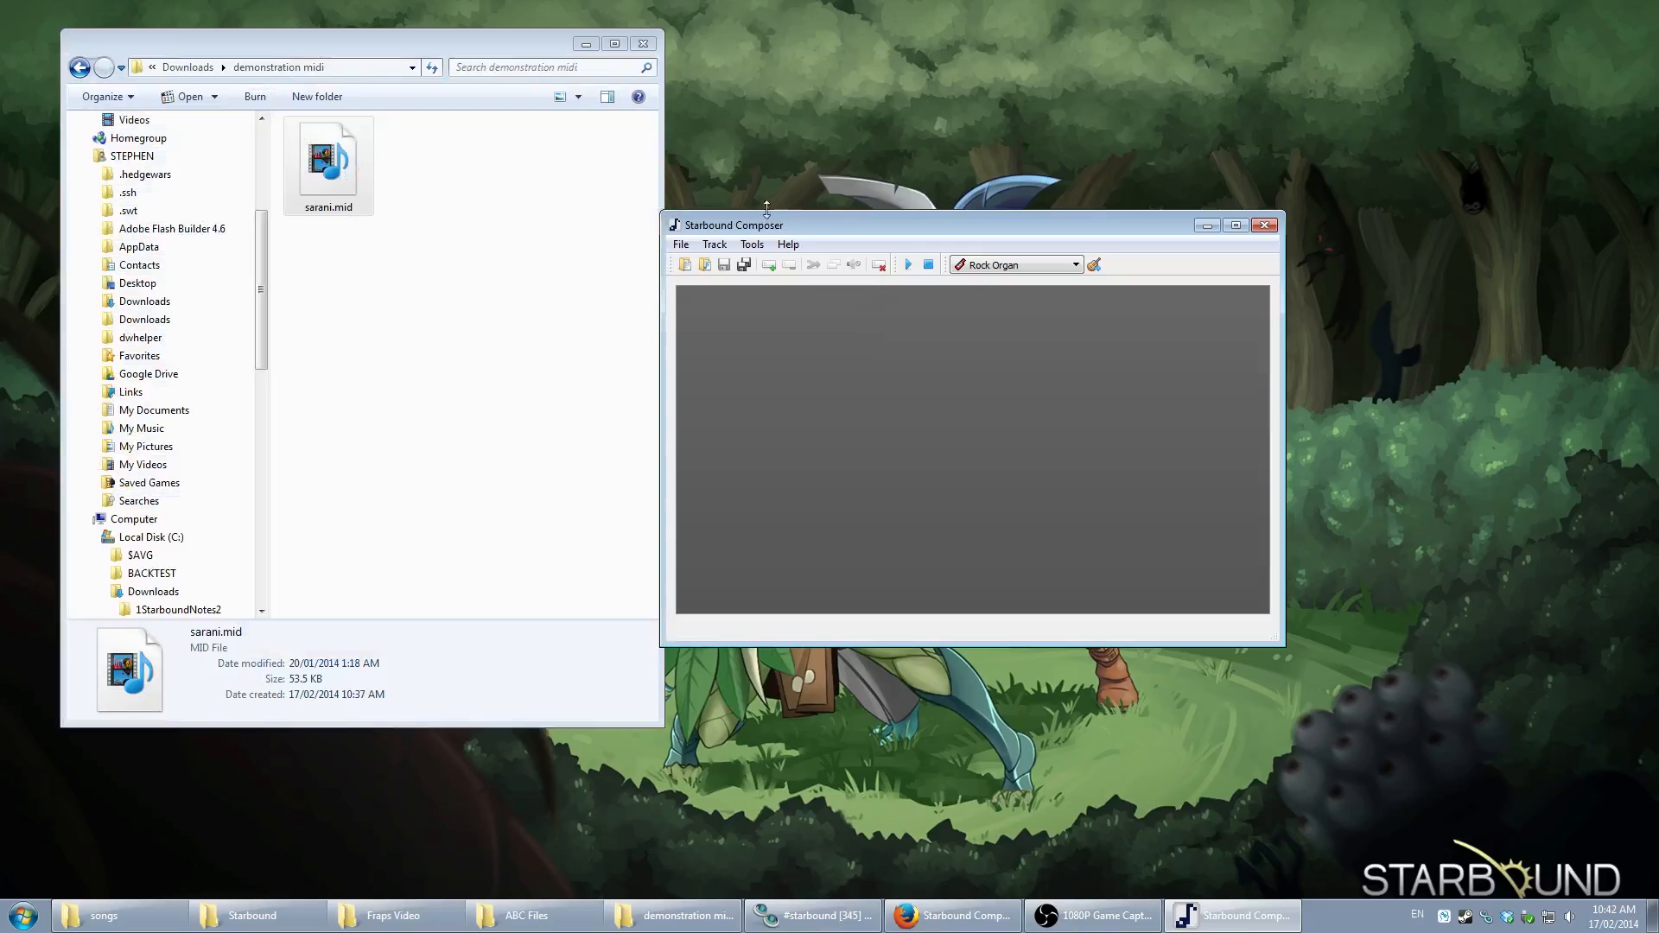
drag(801, 223, 830, 175)
click(341, 178)
click(437, 193)
click(327, 165)
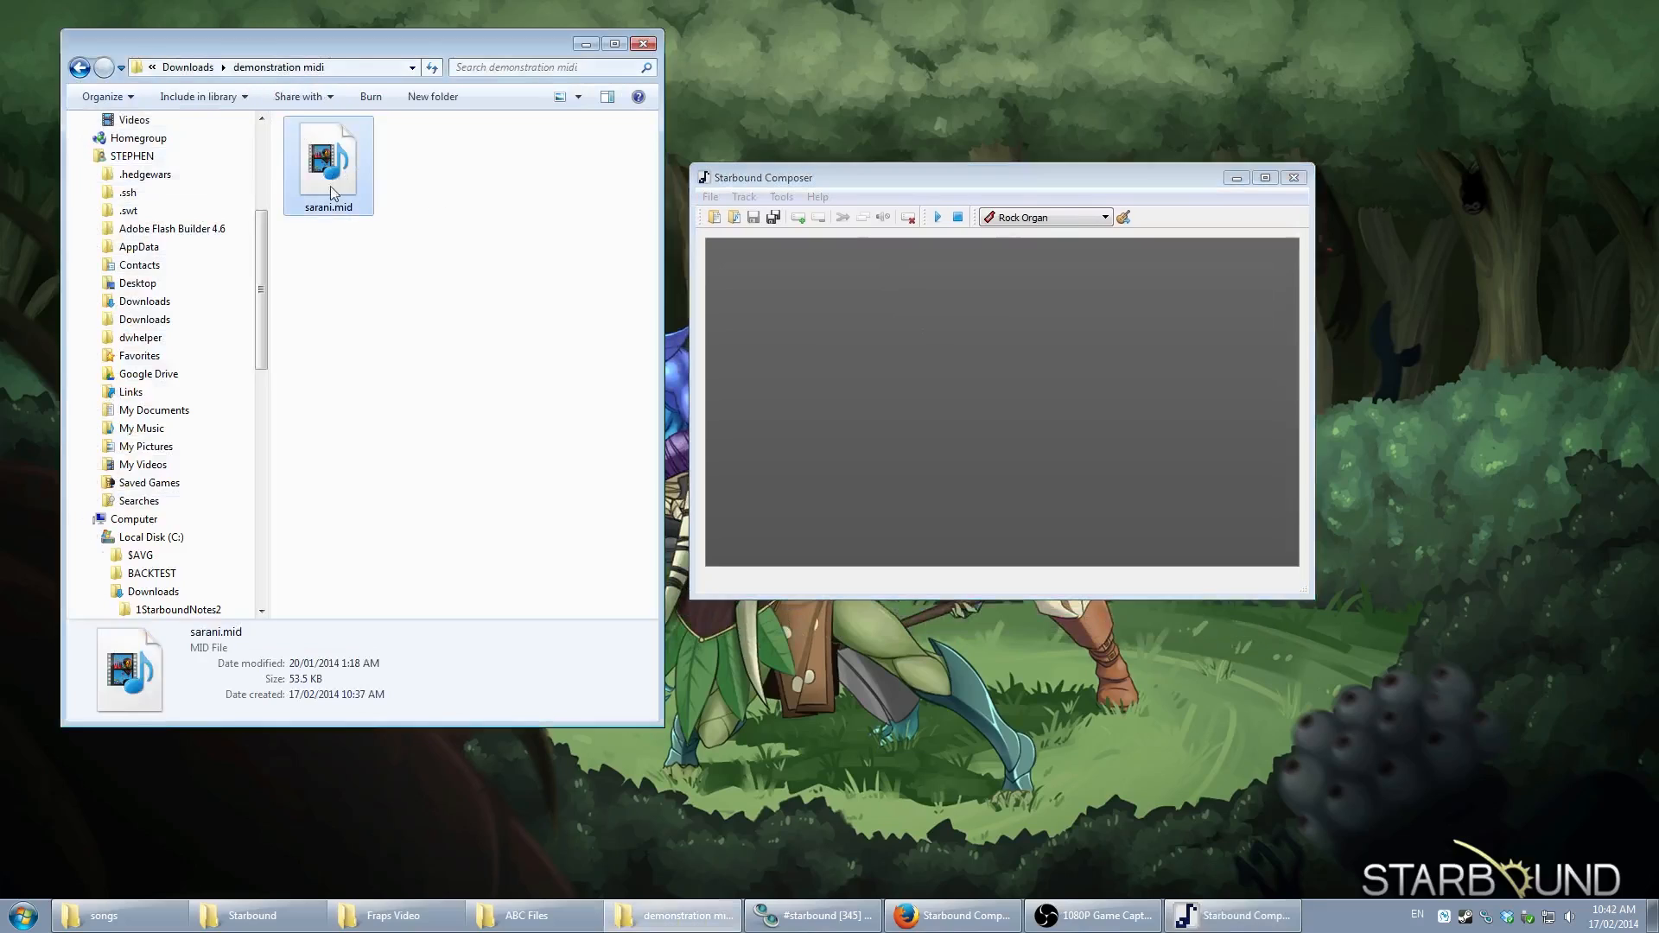
click(471, 215)
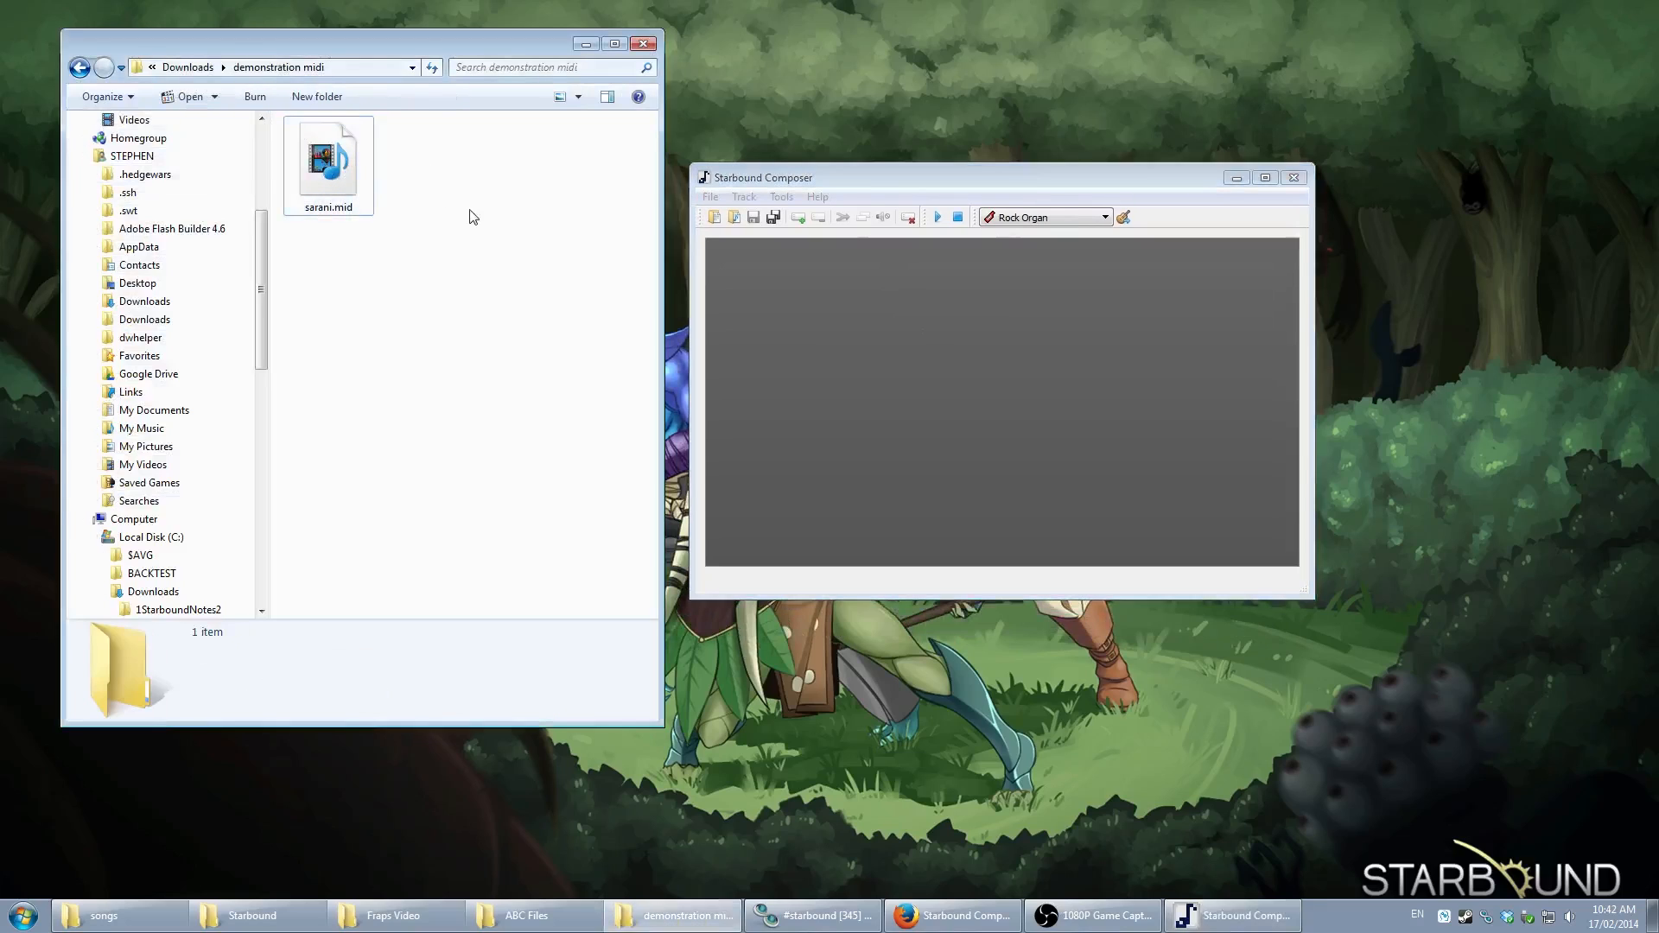
click(326, 154)
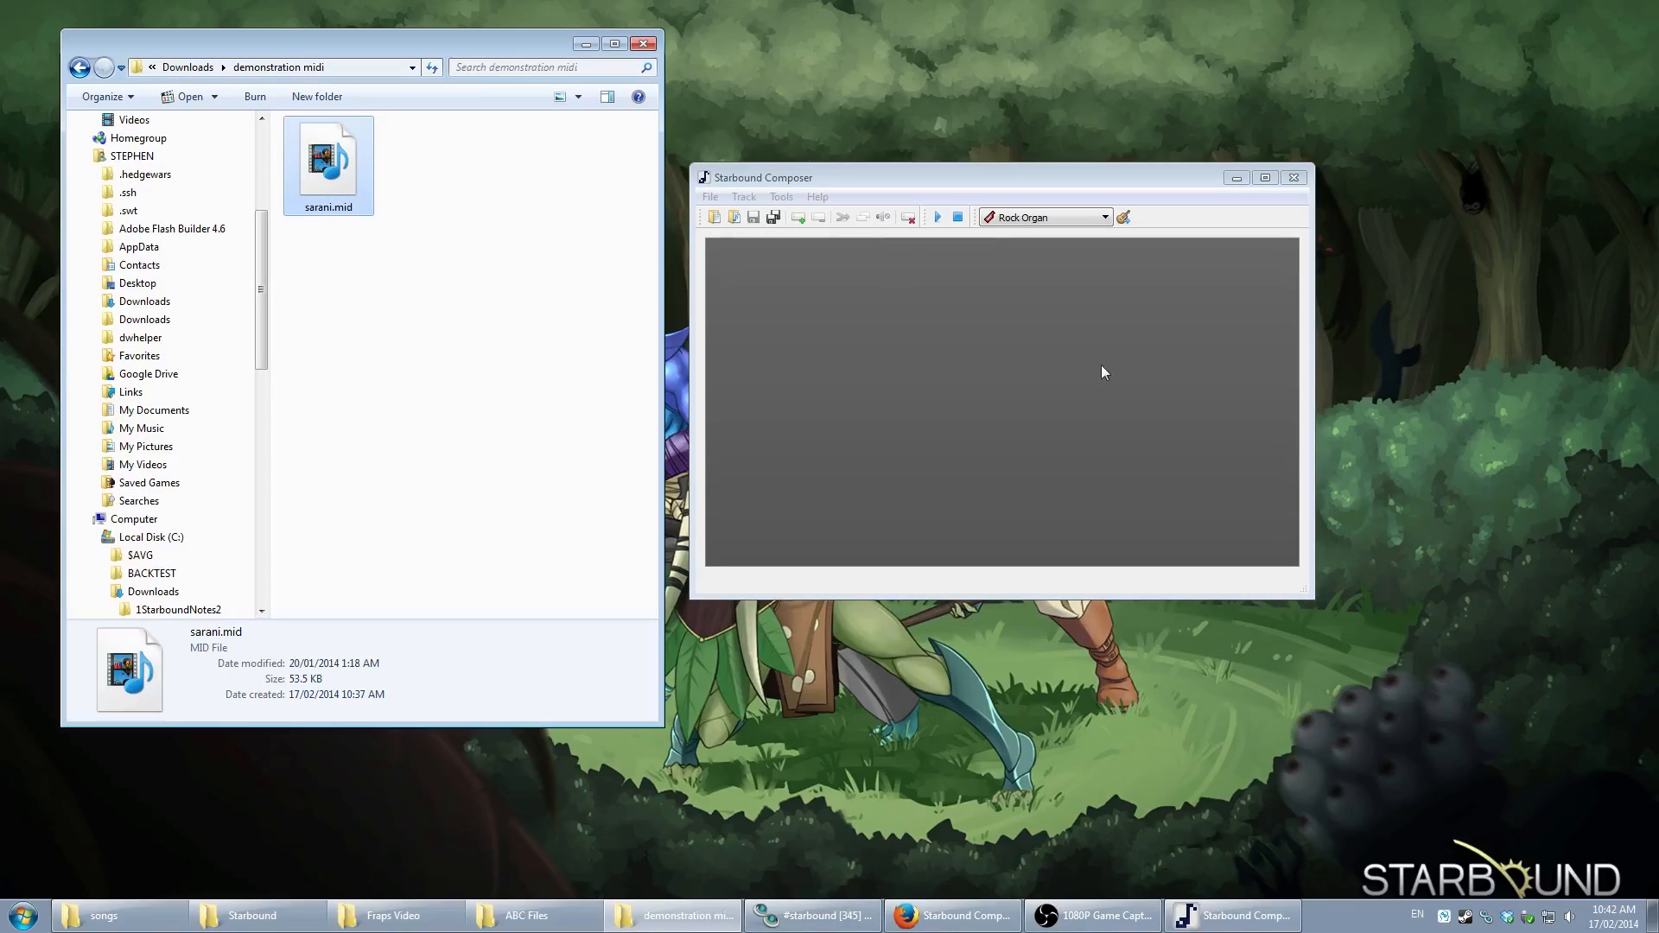
drag(885, 184, 865, 129)
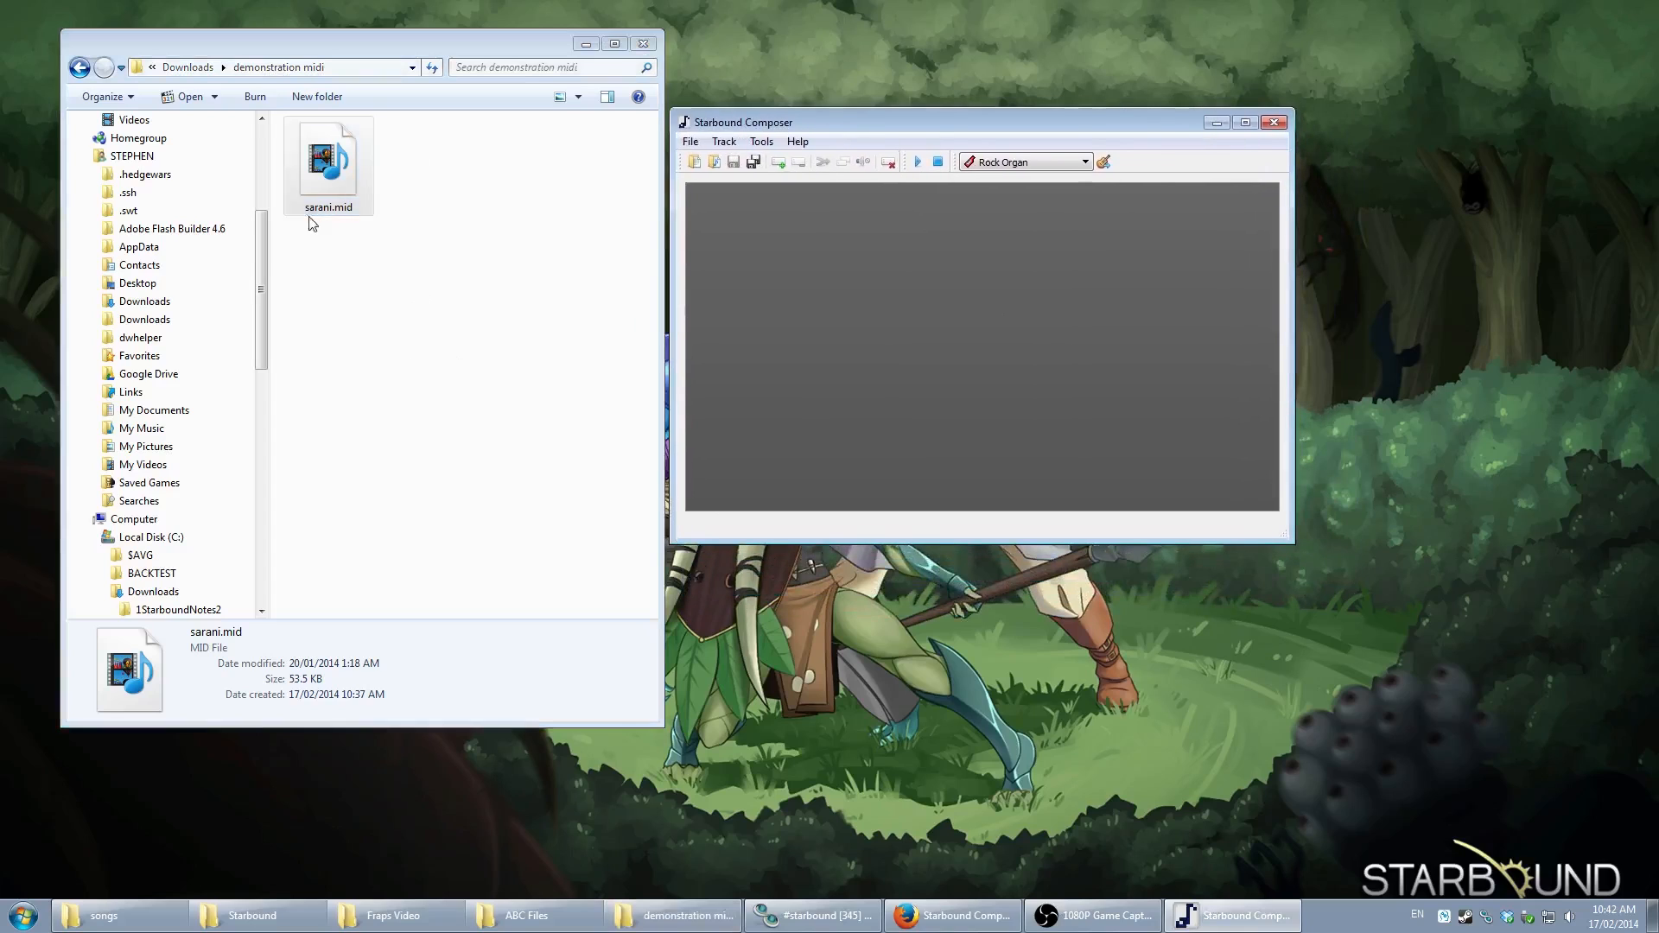
- Import sarani.mid from the demonstration midi folder into Starbound Composer and maximize its window
click(693, 142)
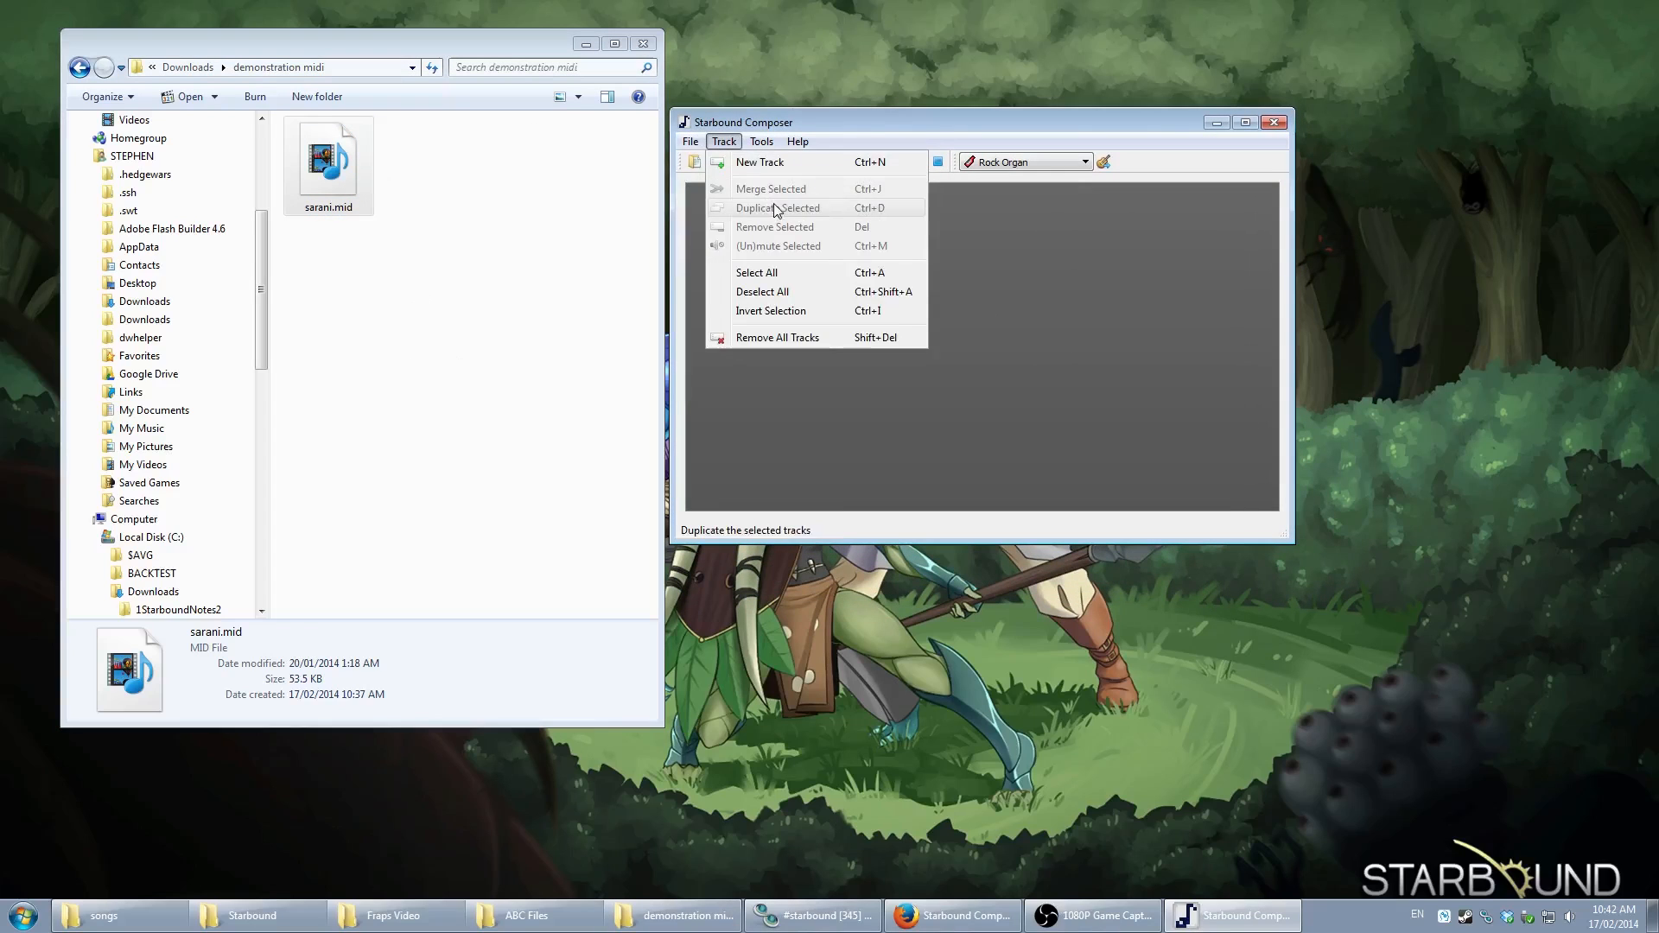
mouse_move(778, 228)
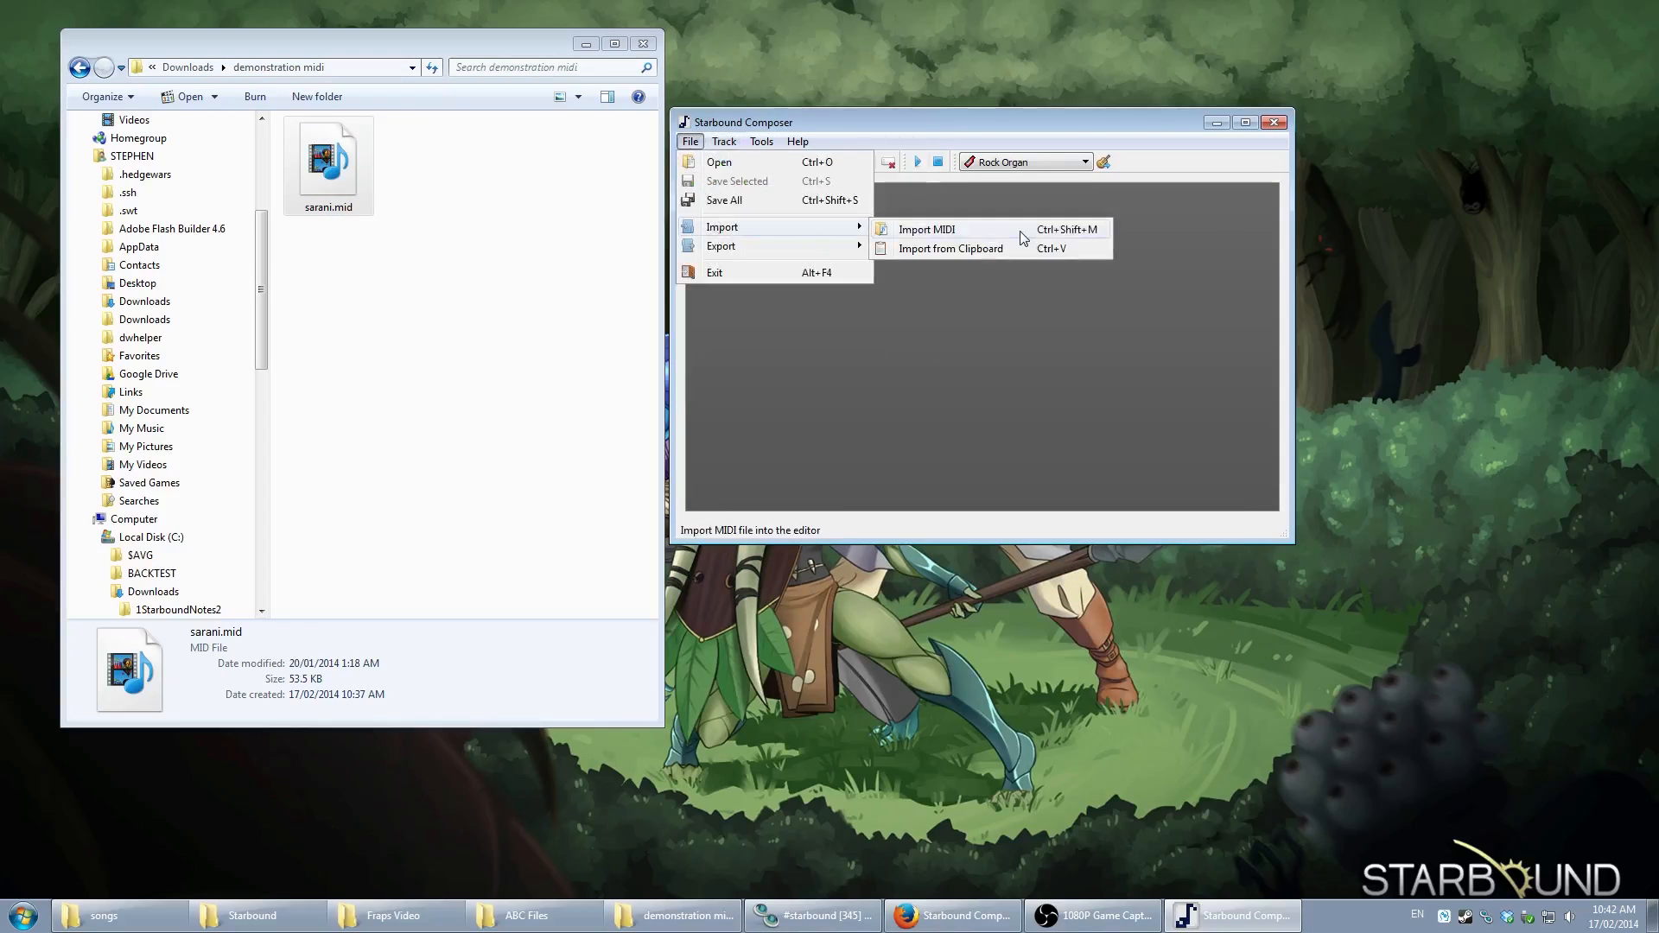
click(396, 185)
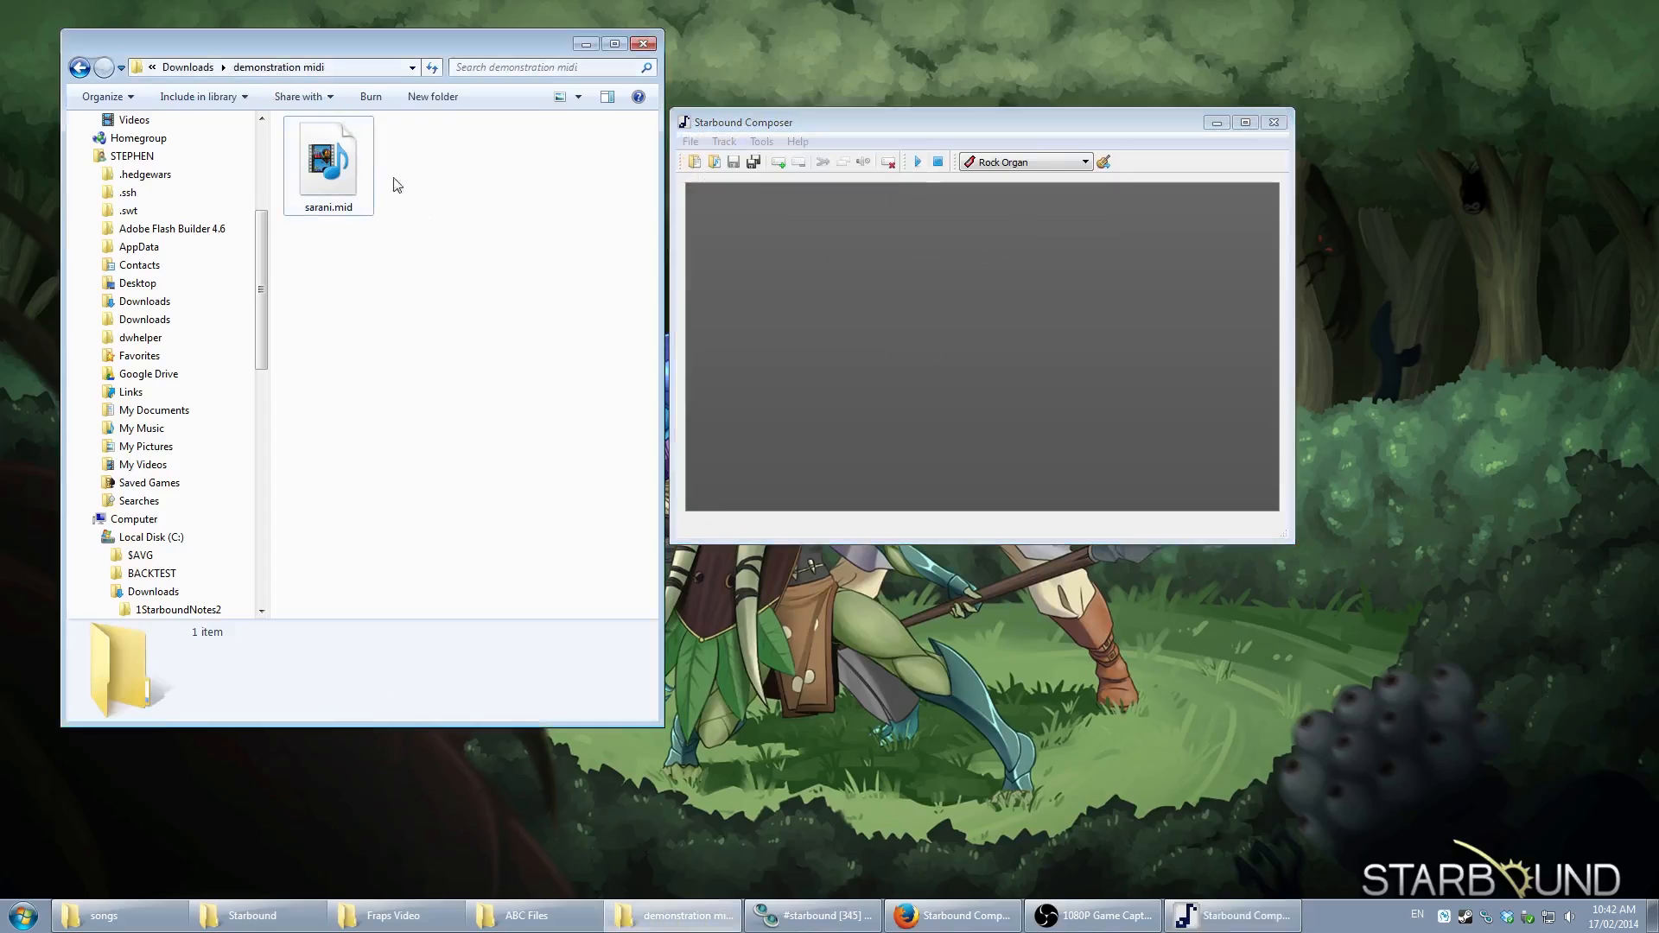
click(341, 182)
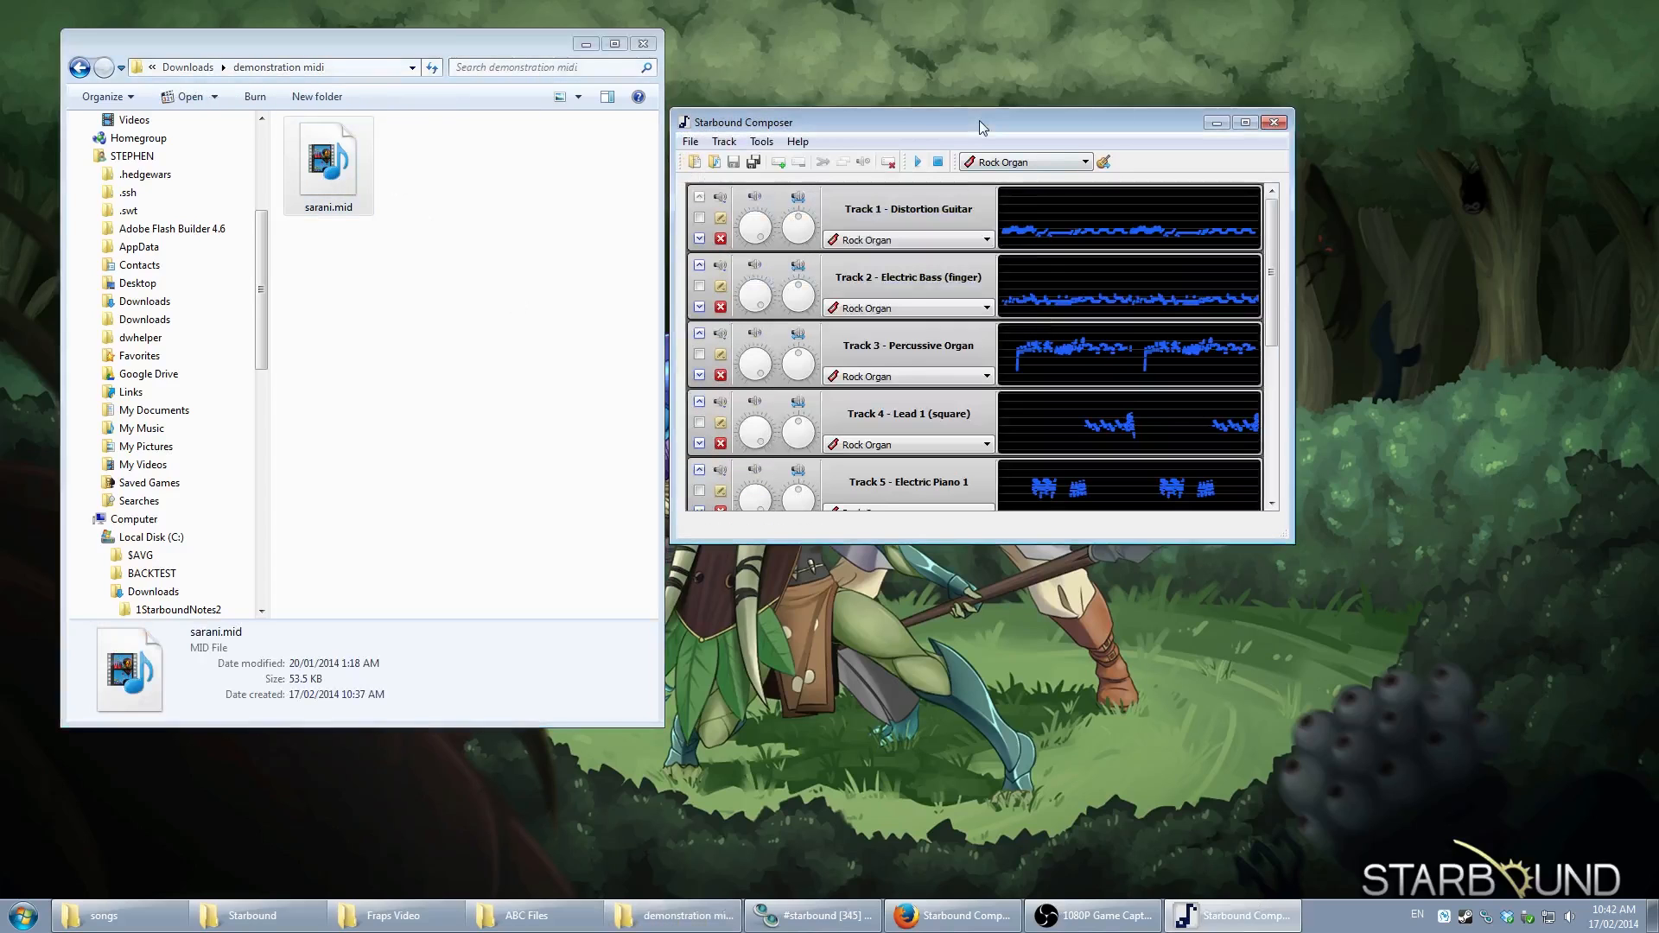
double_click(978, 122)
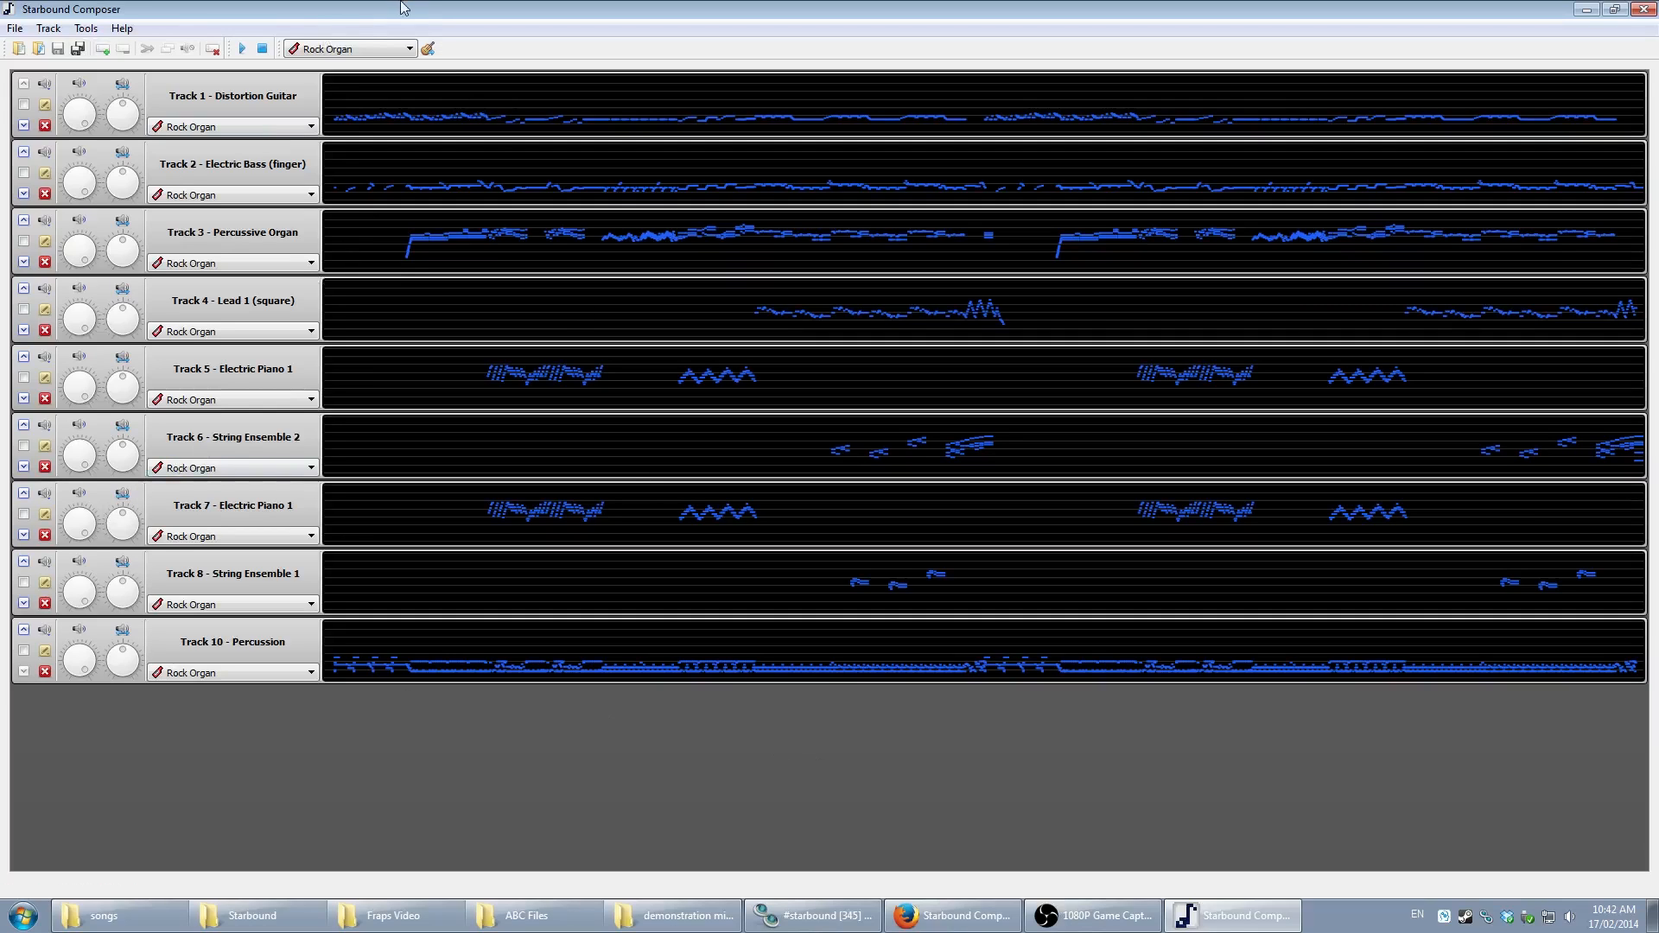
- Choose Rock Organ as the main instrument and preview the imported song, stopping playback when done
click(355, 48)
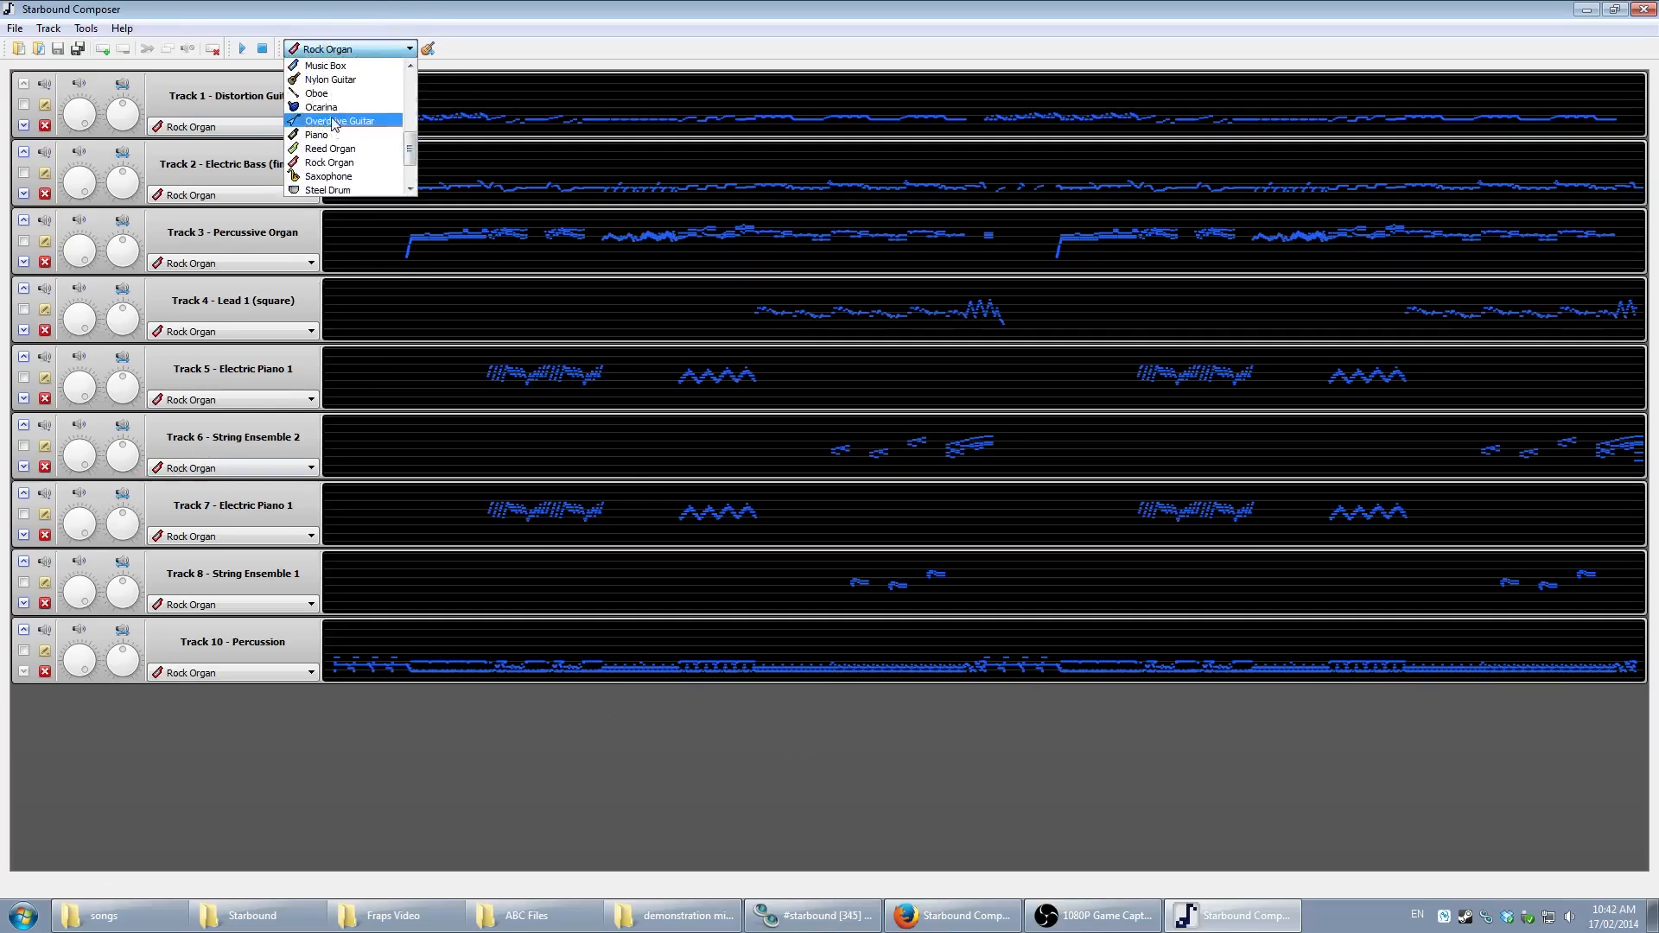
click(337, 162)
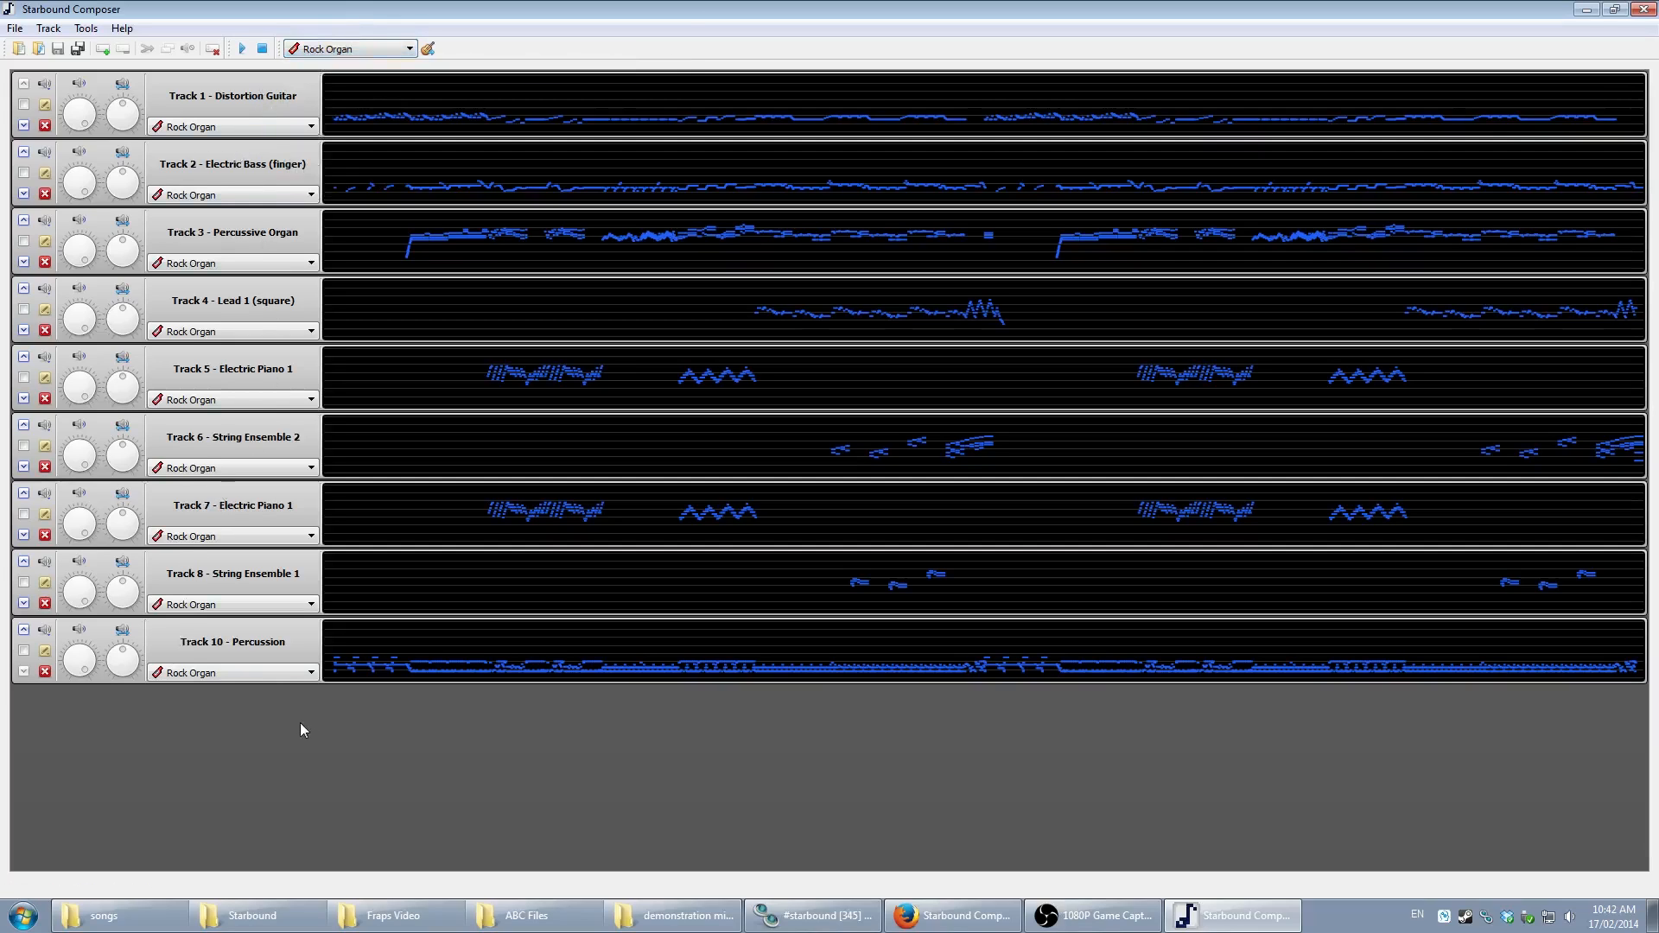
click(247, 53)
click(244, 50)
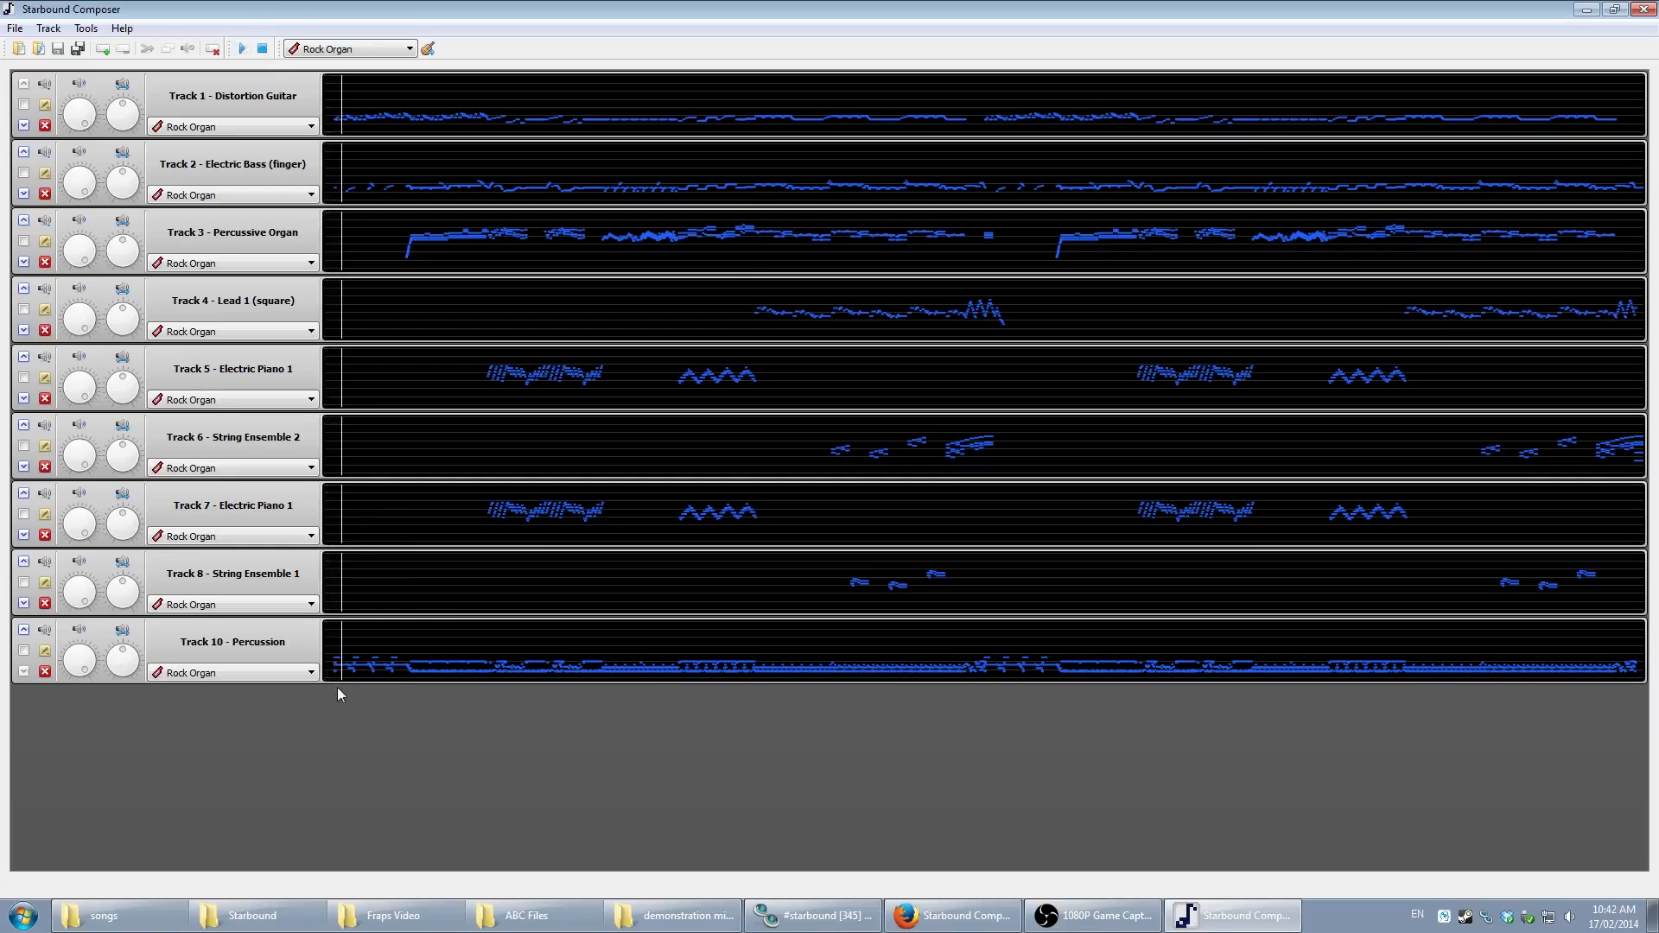
click(264, 48)
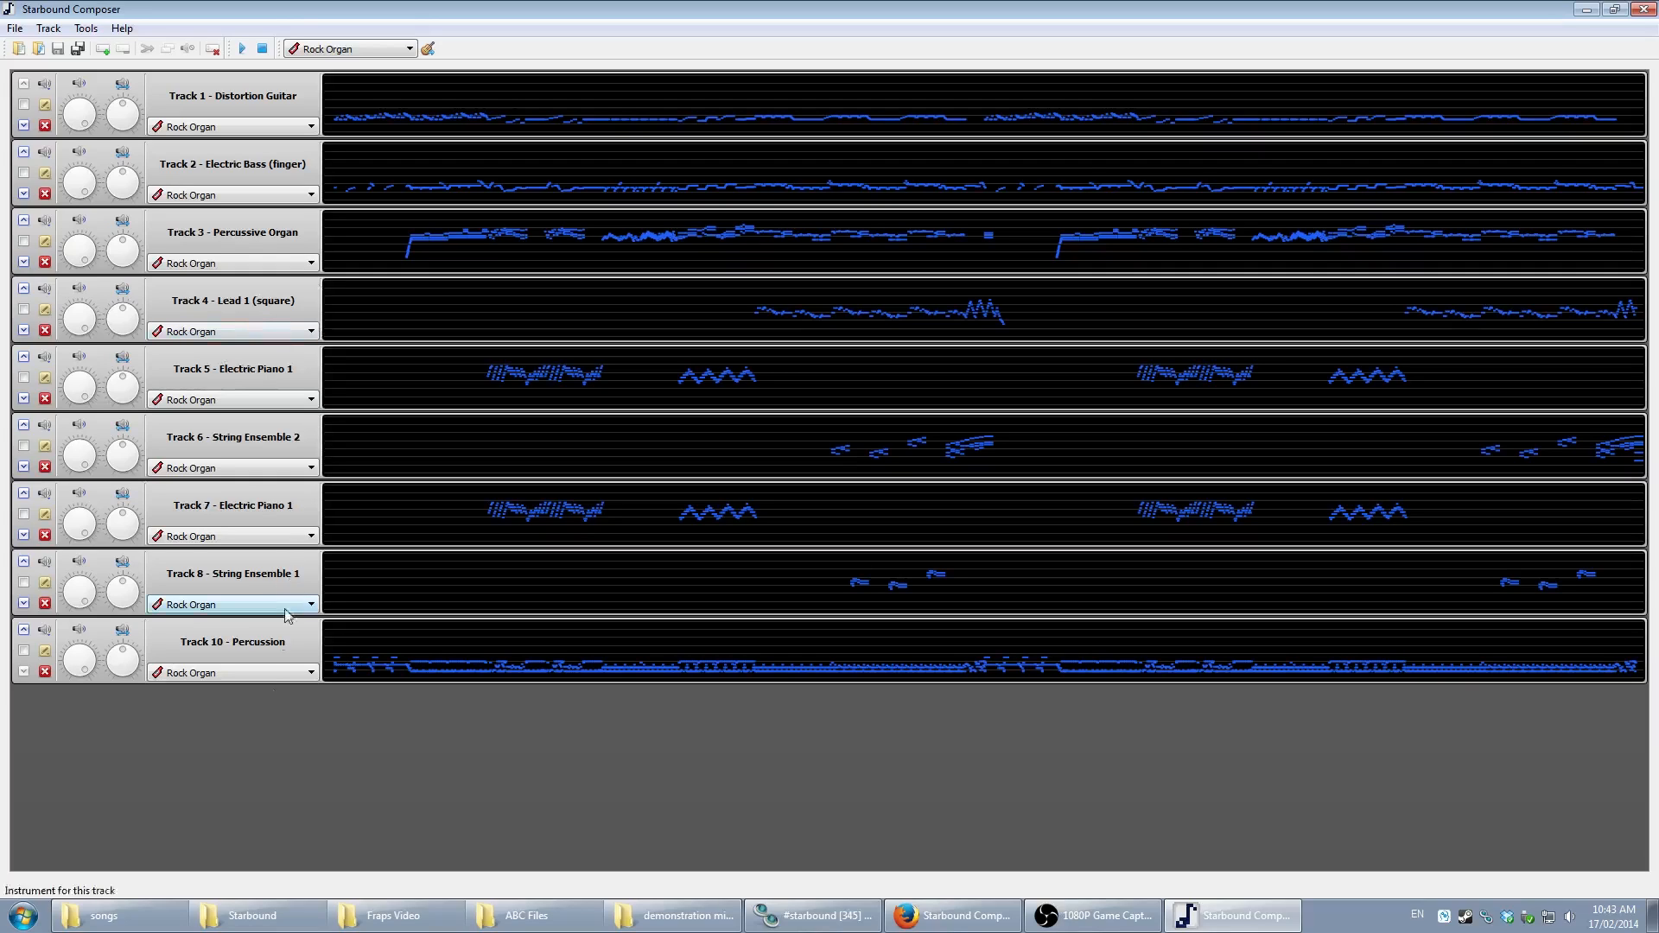
- Set the instrument of Track 10 - Percussion to Drum Kit and play the song to preview the change
click(261, 681)
scroll(240, 750, up, 5)
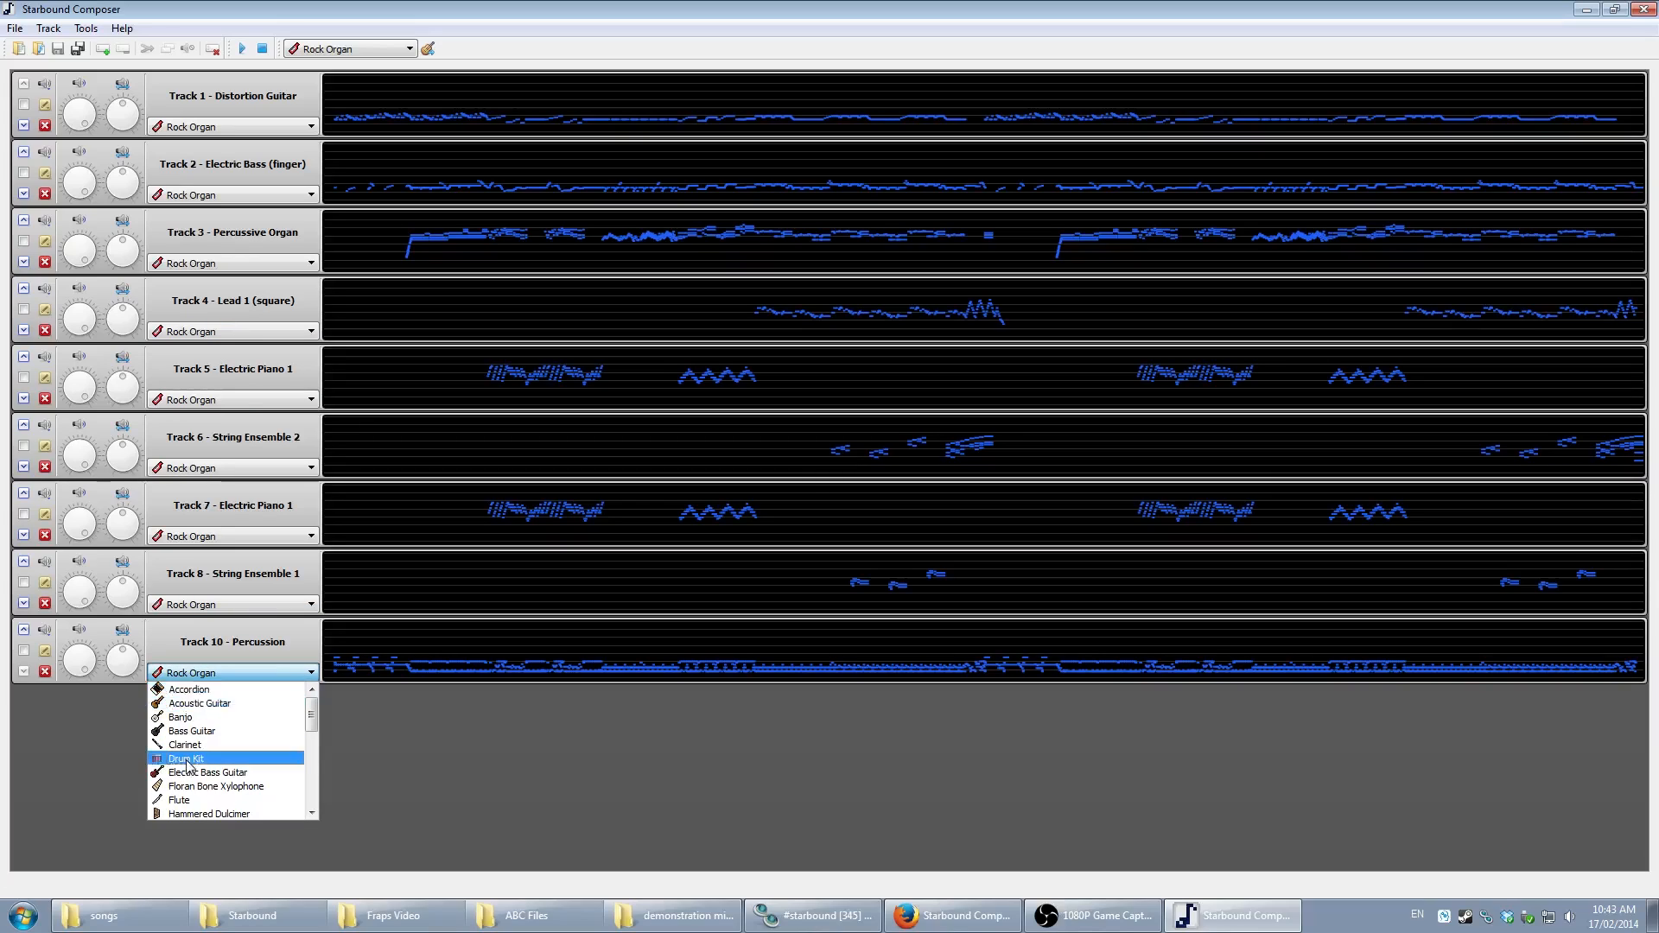
click(189, 760)
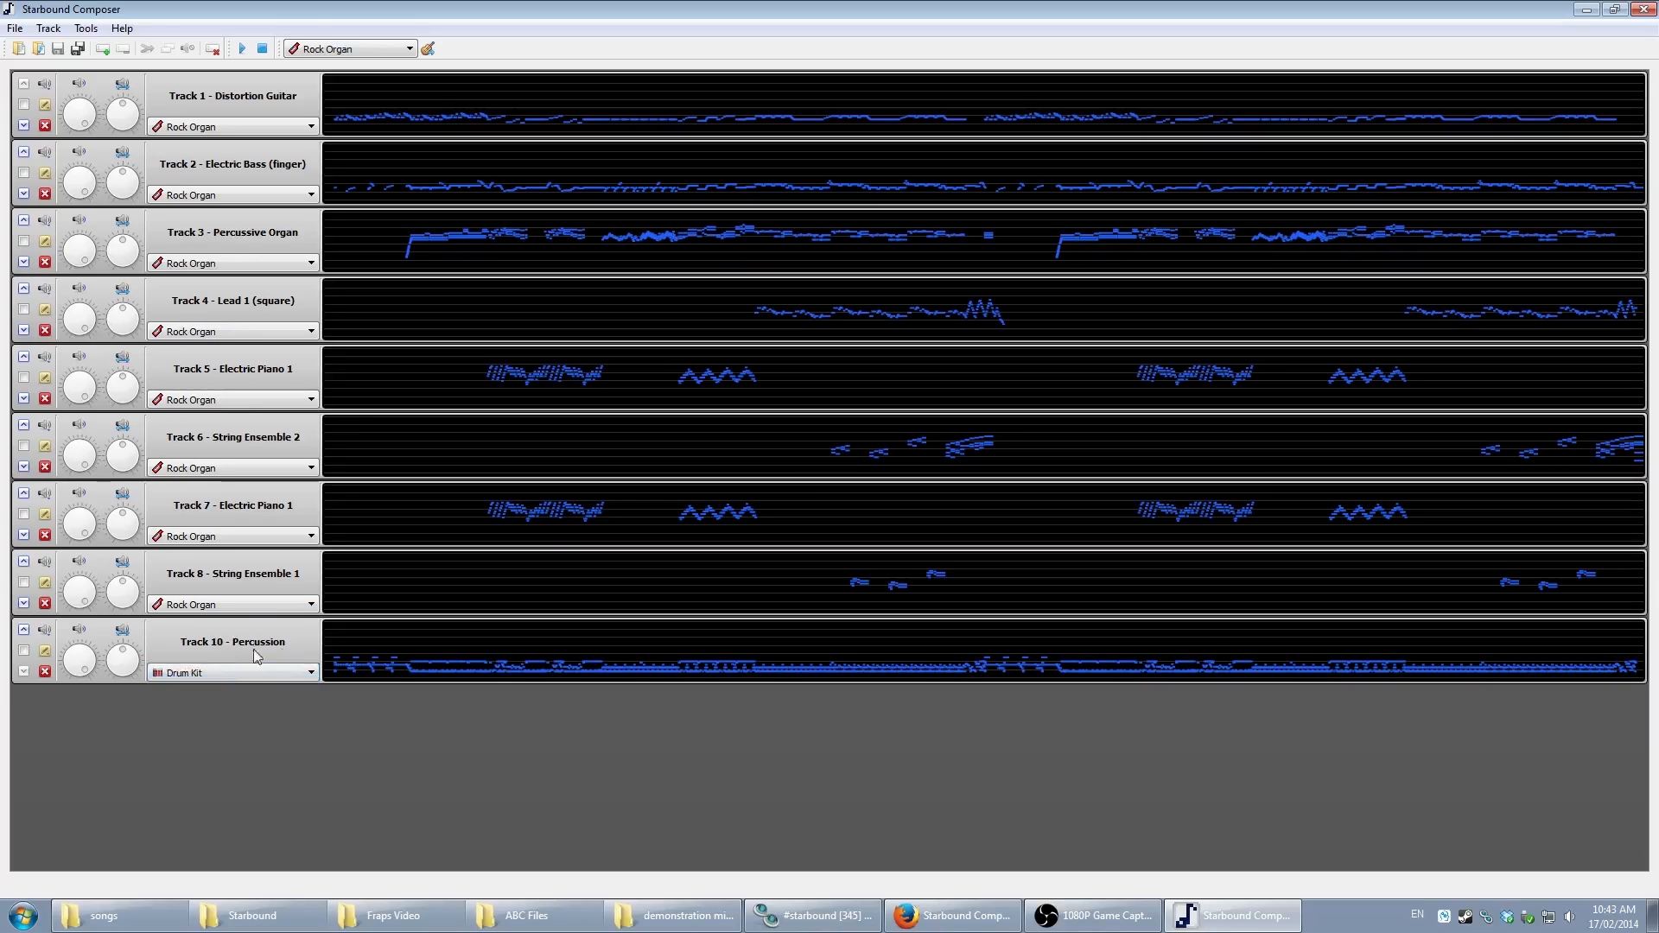
click(242, 50)
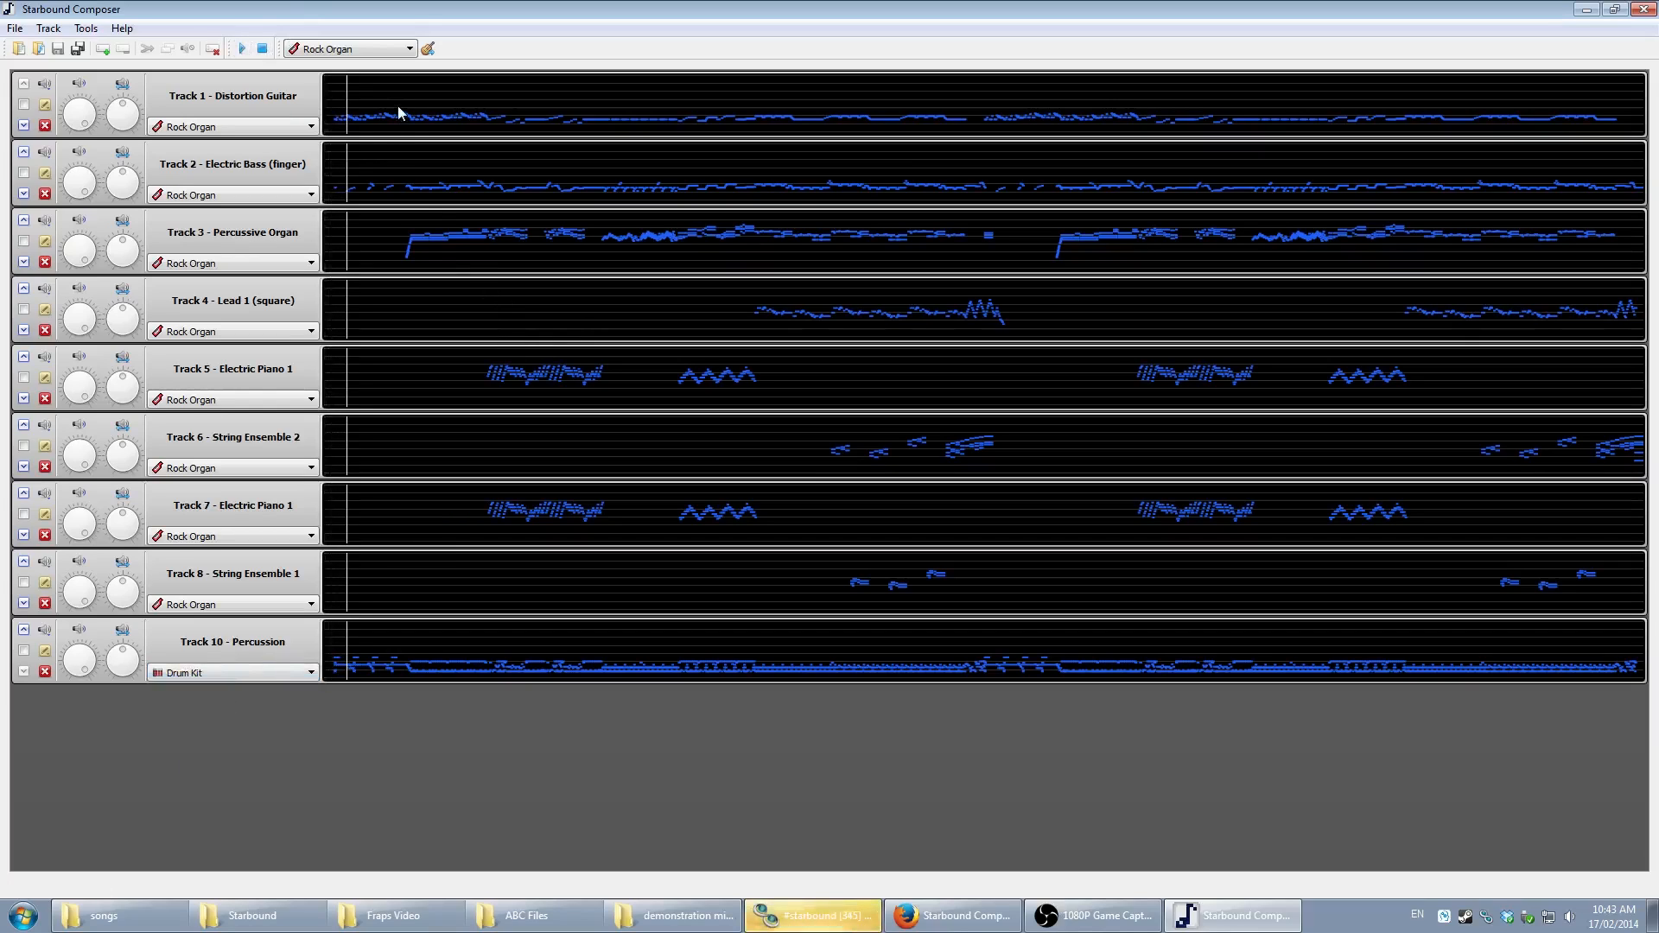
click(261, 49)
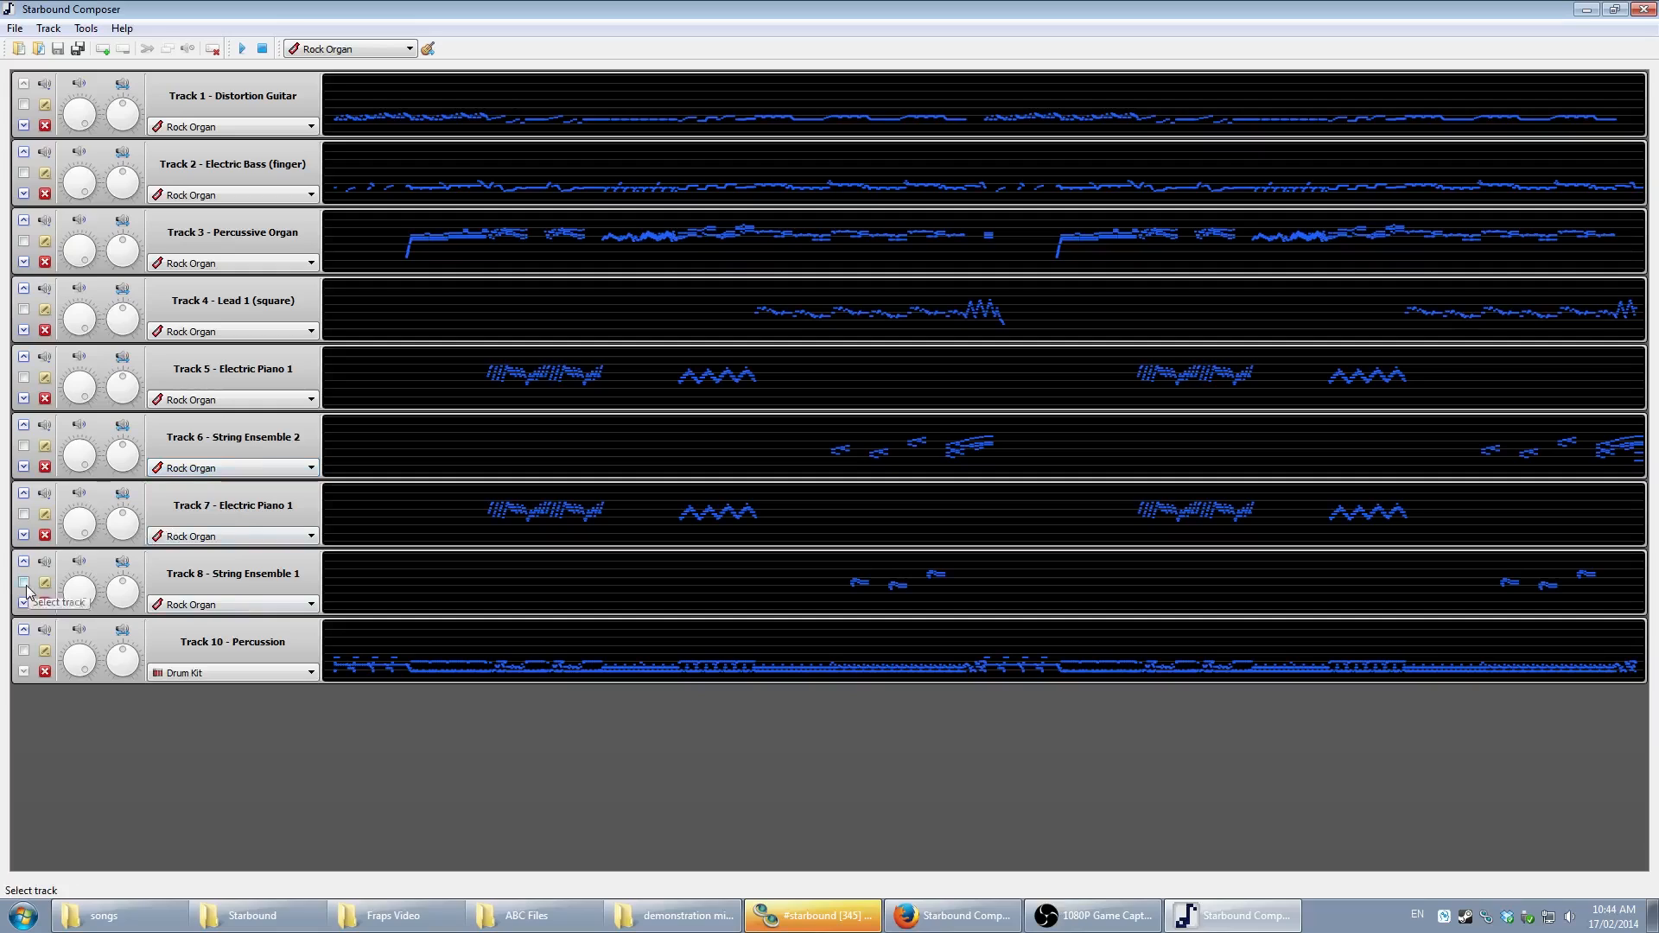
- Select all tracks except Track 10 - Percussion and merge them into one track
click(48, 27)
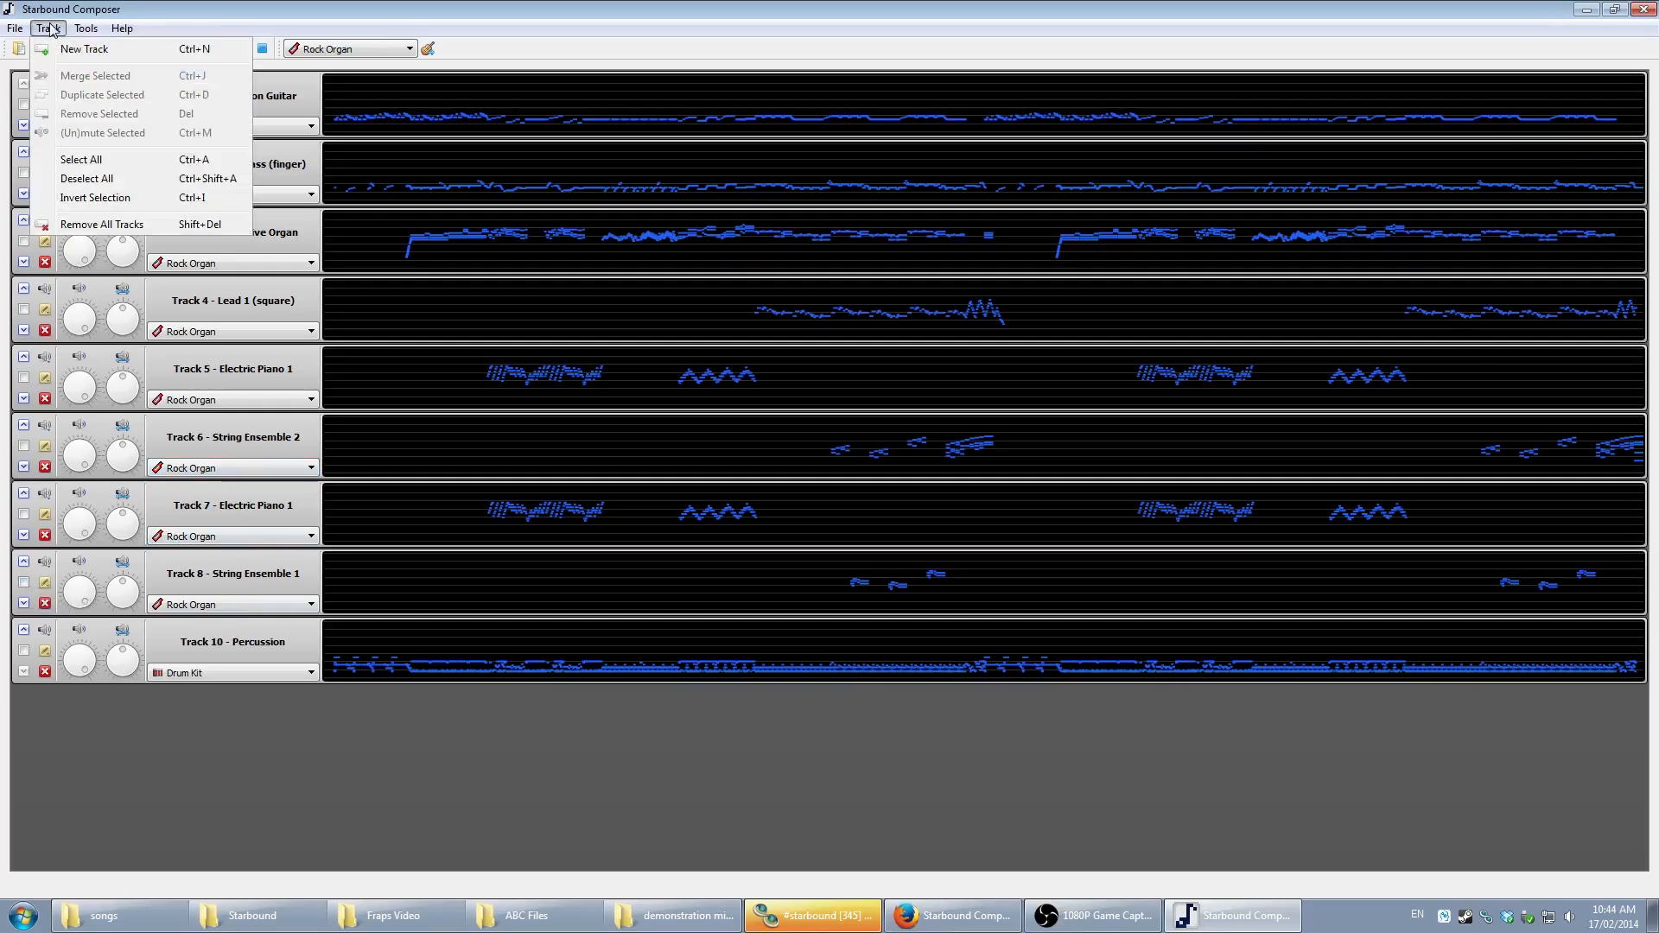
click(97, 160)
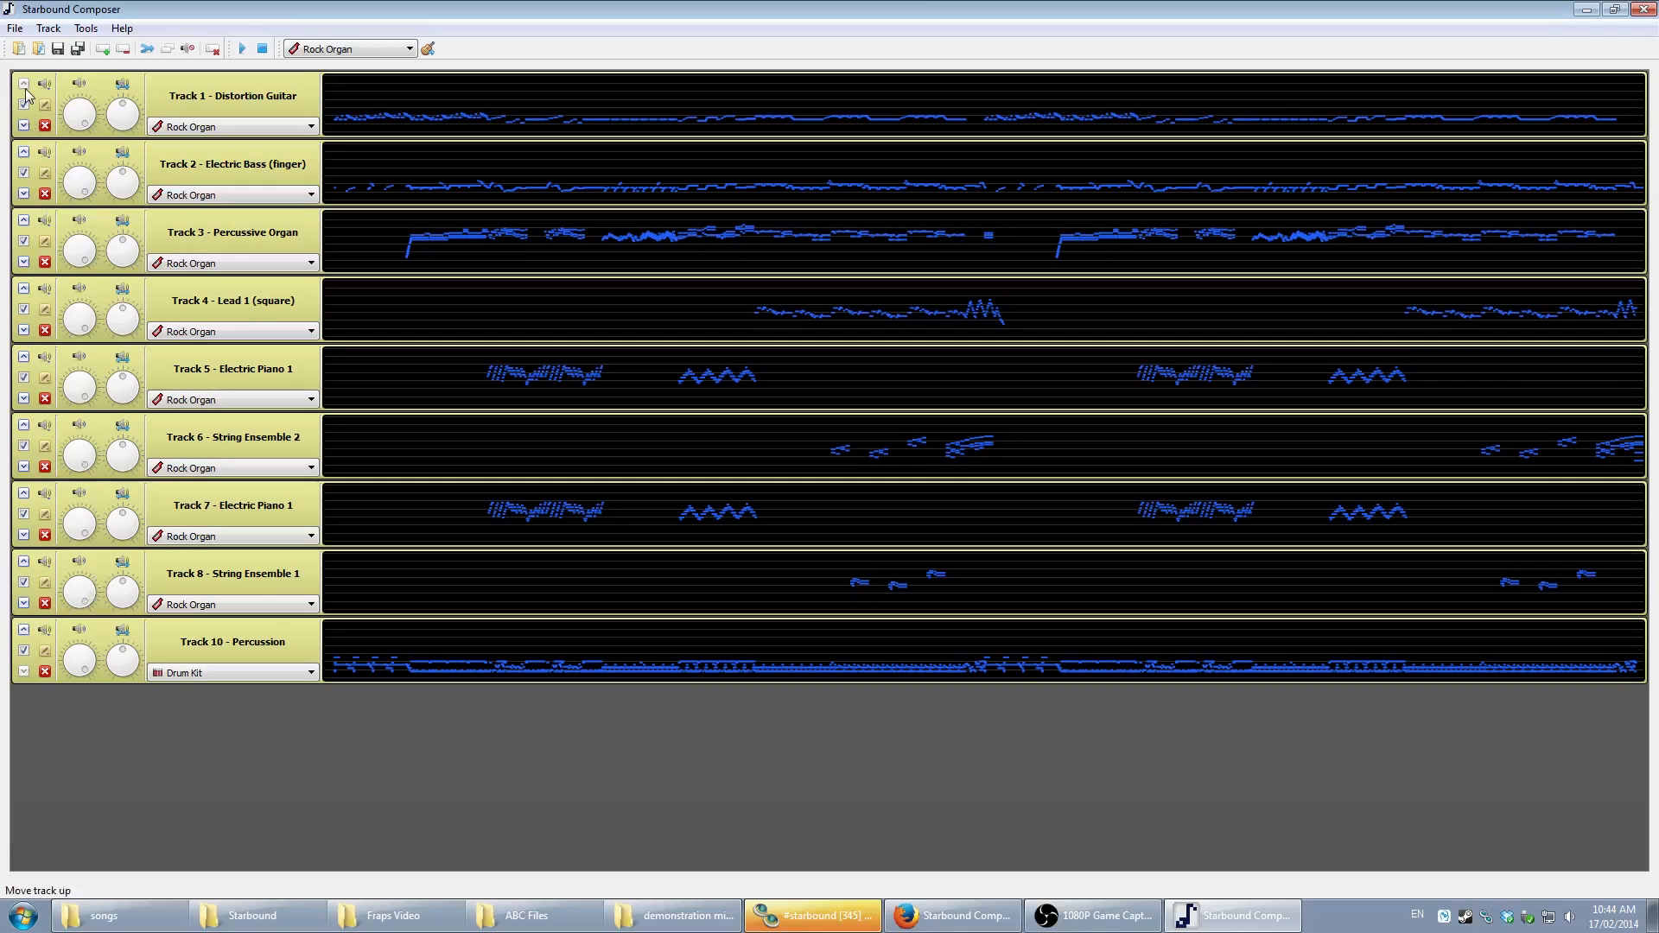
click(24, 650)
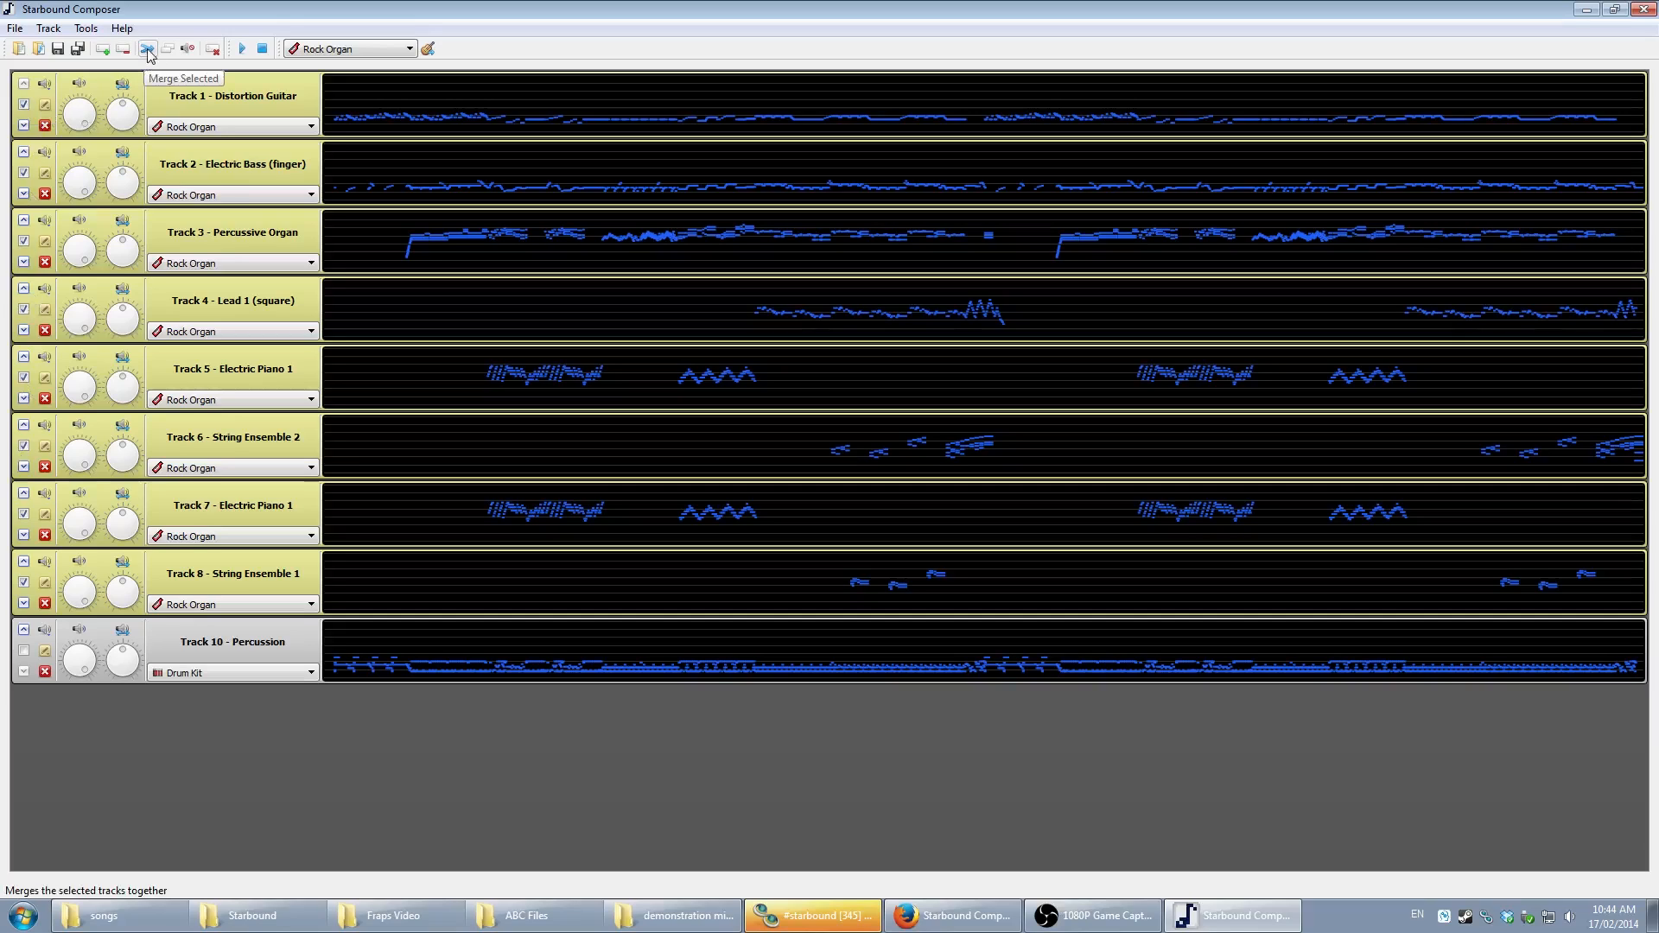
click(52, 30)
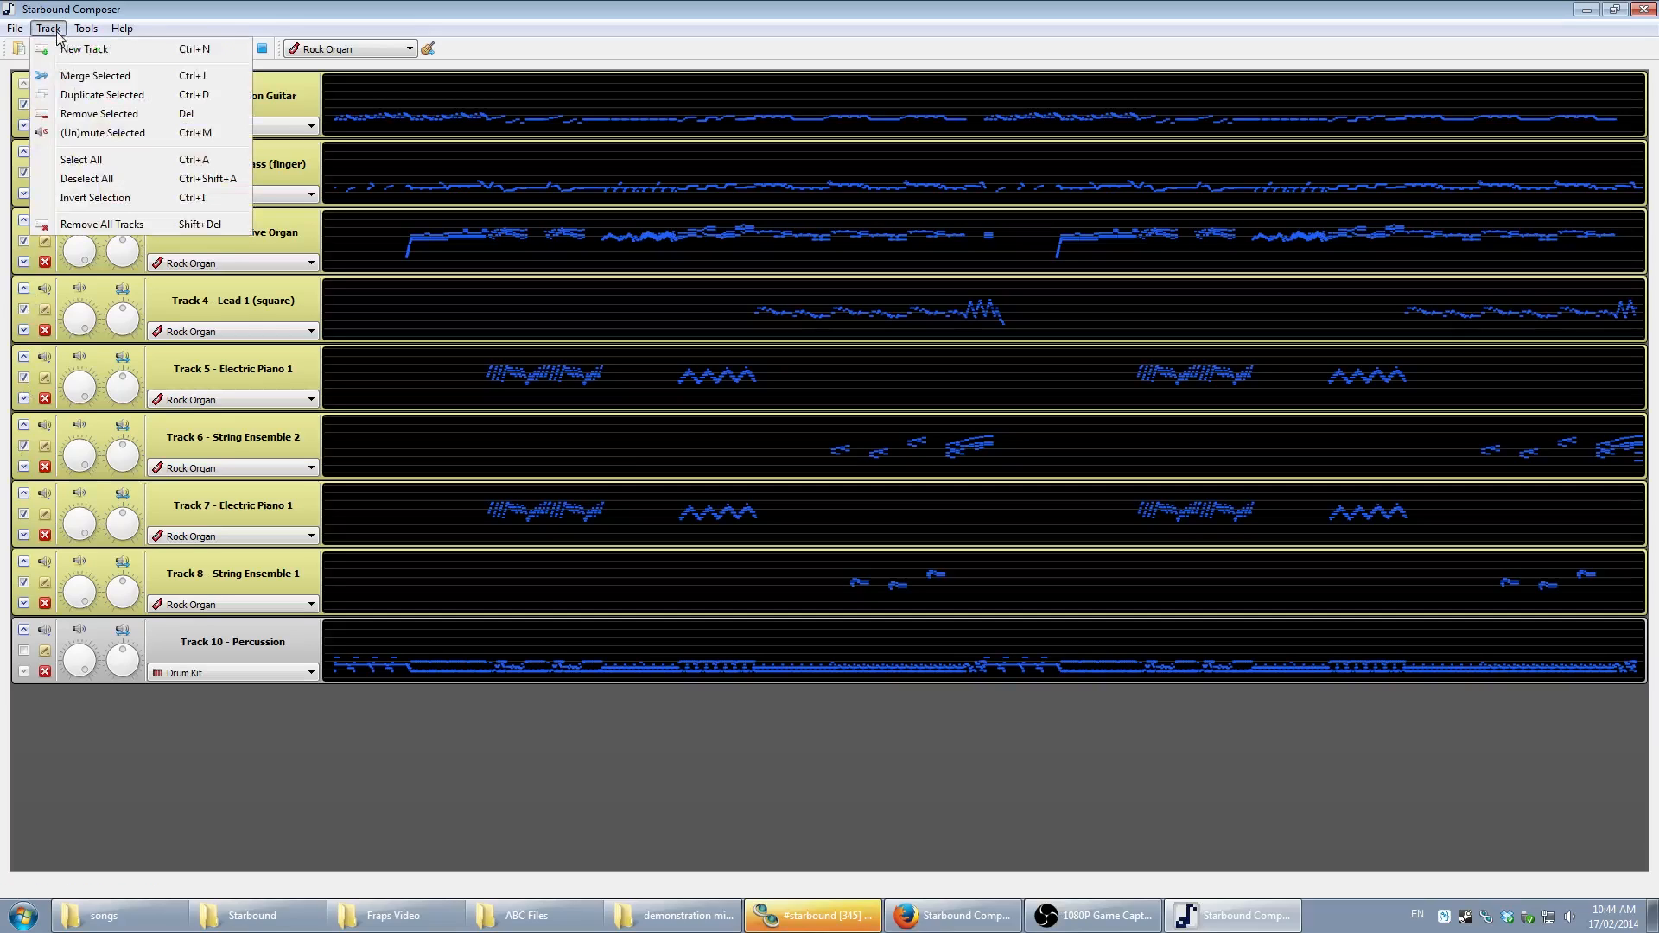
click(235, 7)
click(156, 52)
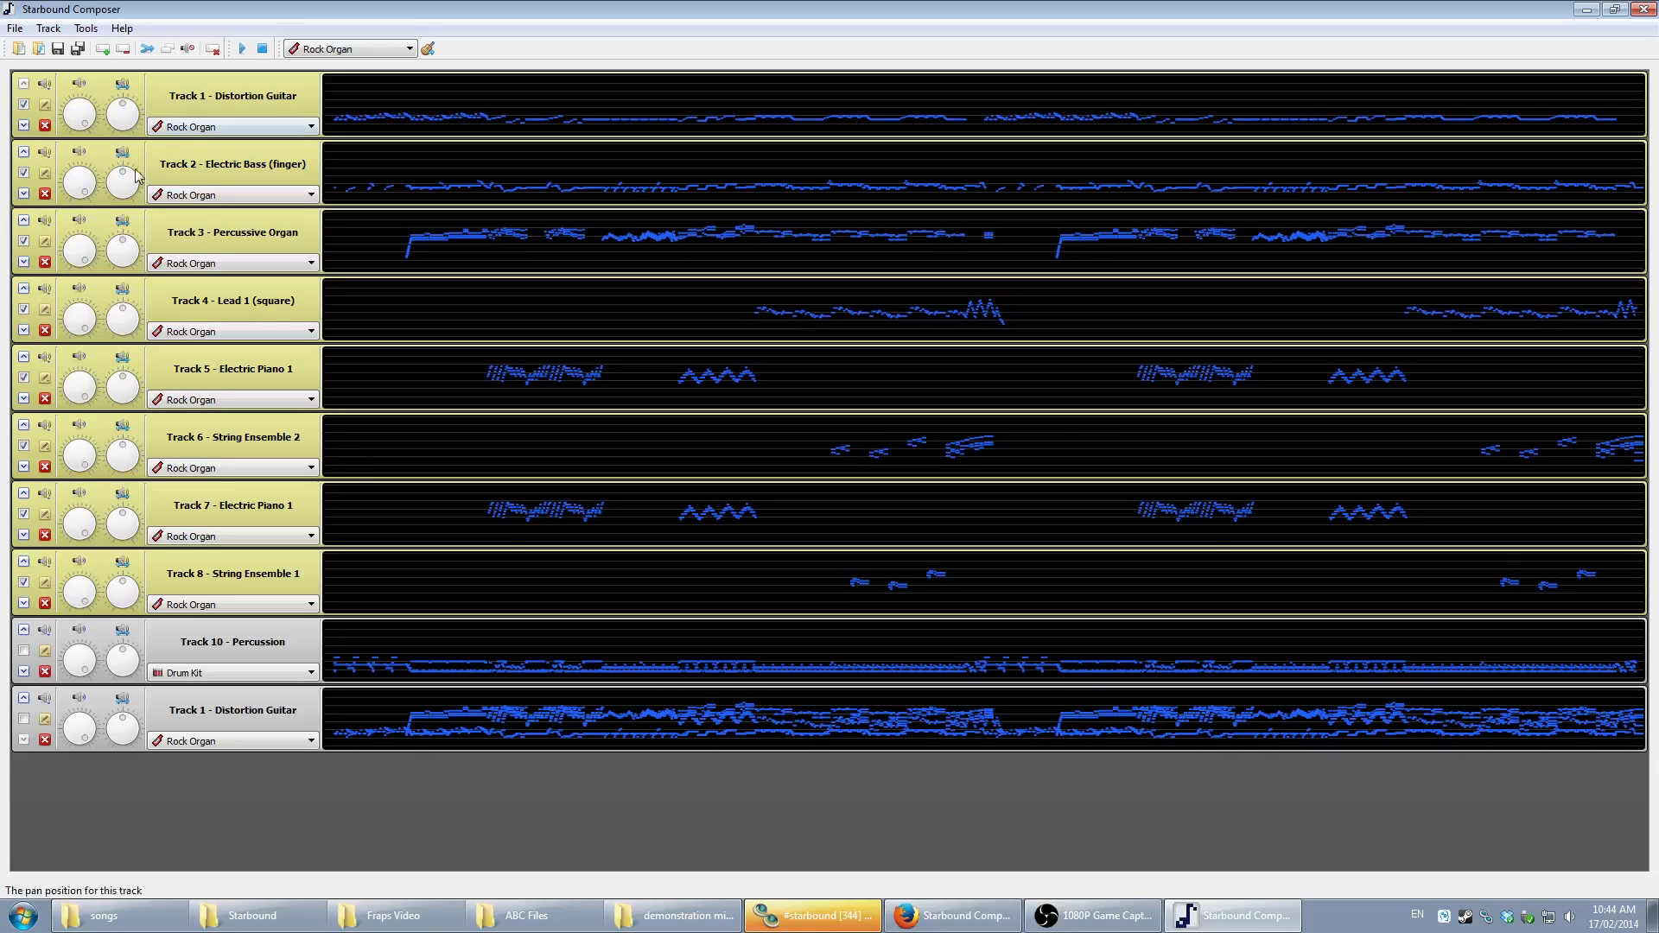
- Deselect the eight original tracks used for the merge
drag(154, 89, 252, 646)
click(57, 26)
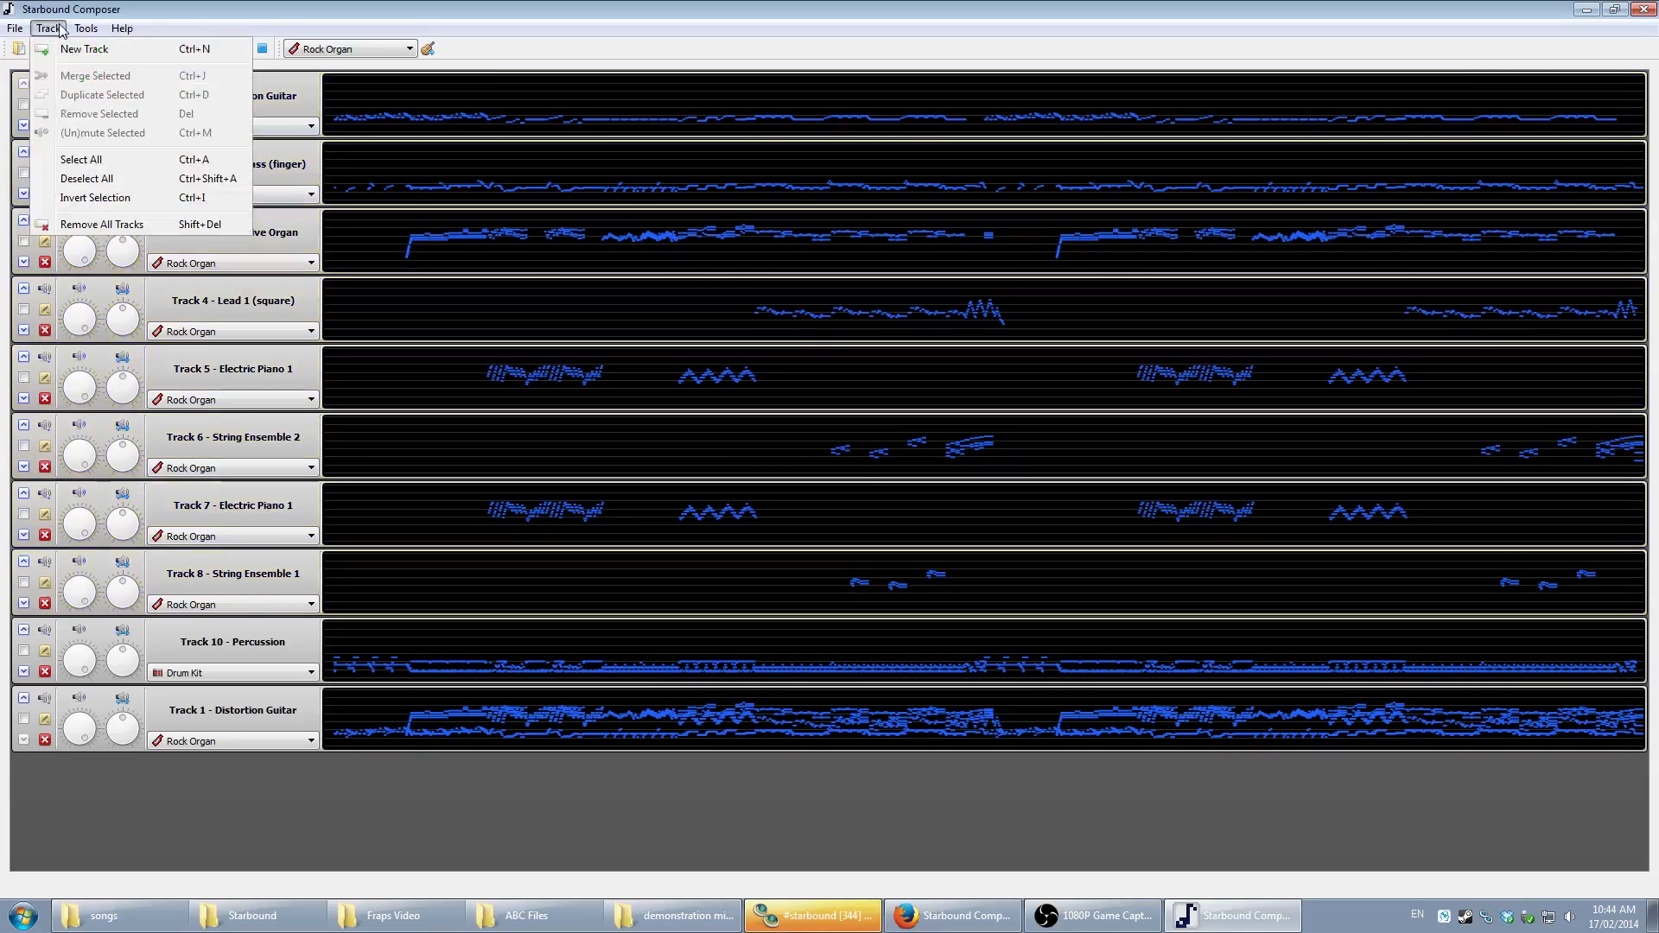
click(464, 3)
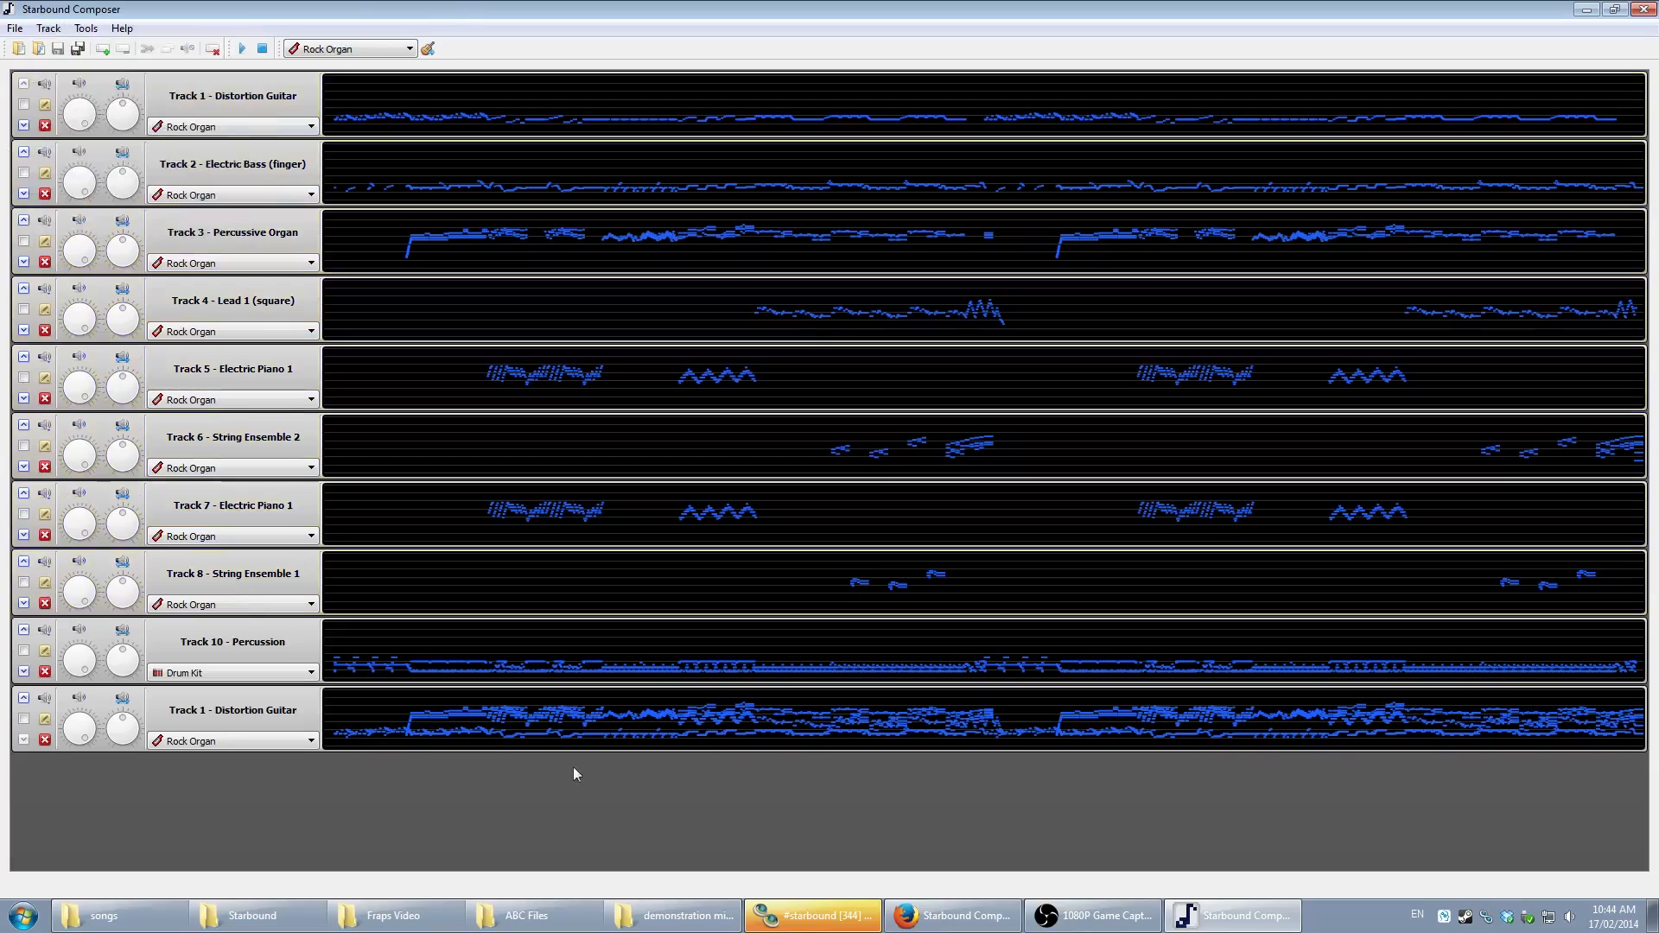
- Toggle the merged track's mute on and off repeatedly
click(47, 700)
click(47, 699)
click(47, 700)
click(48, 700)
click(48, 701)
click(48, 700)
click(48, 701)
click(49, 700)
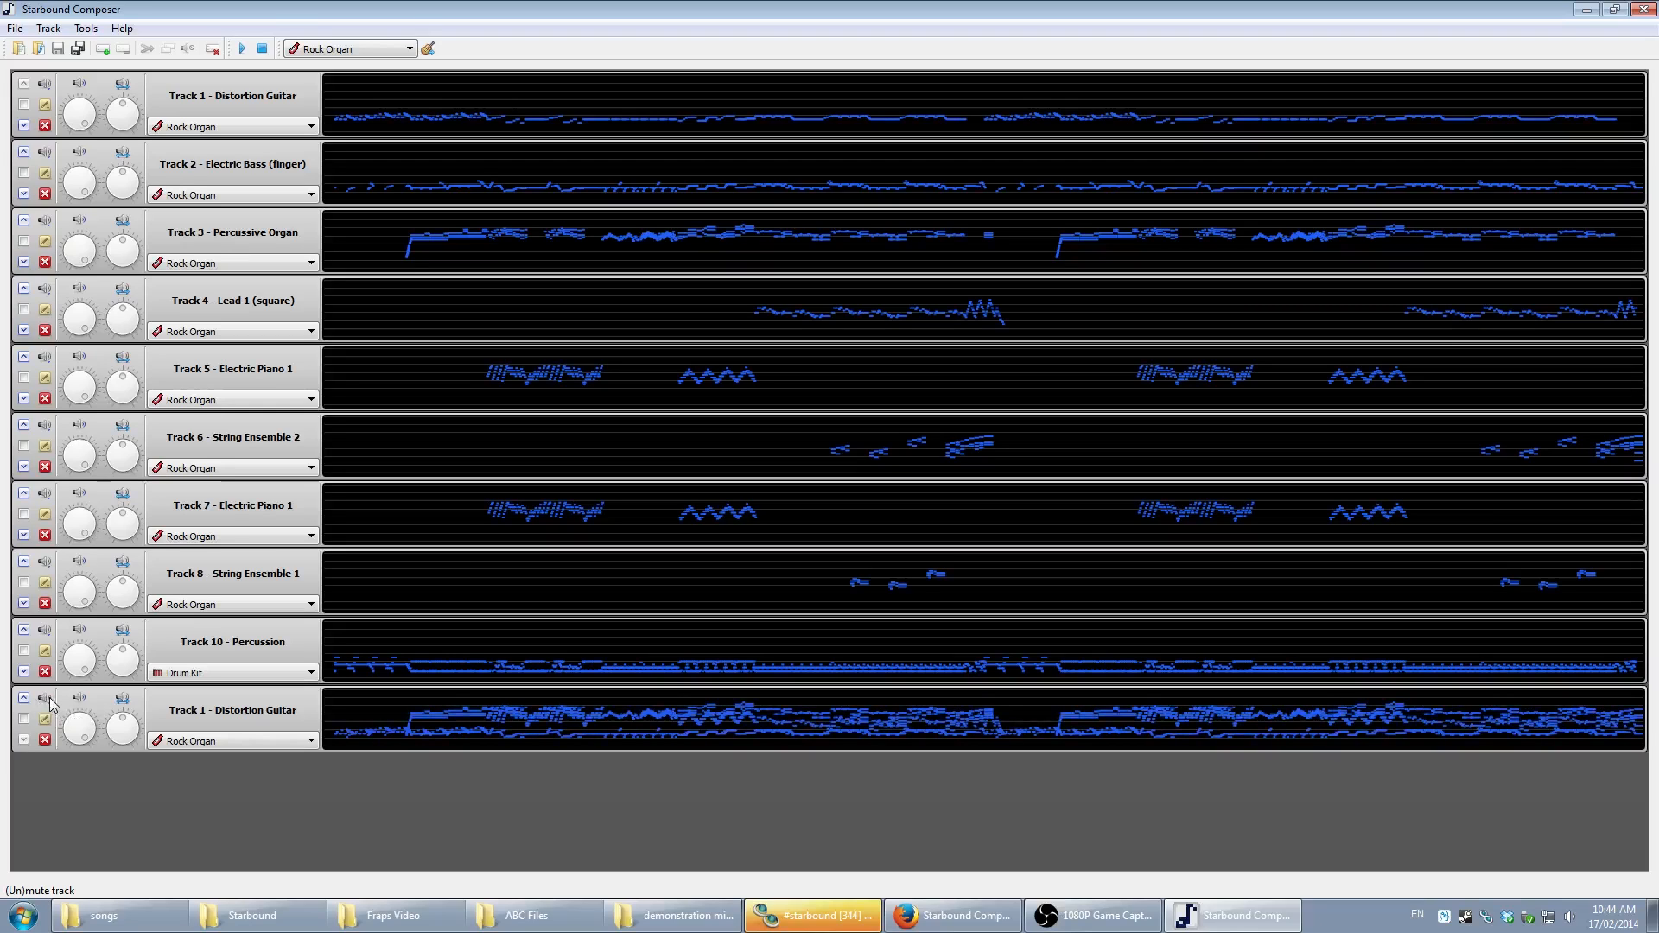
- Solo the merged track and stop playback after previewing it
right_click(49, 700)
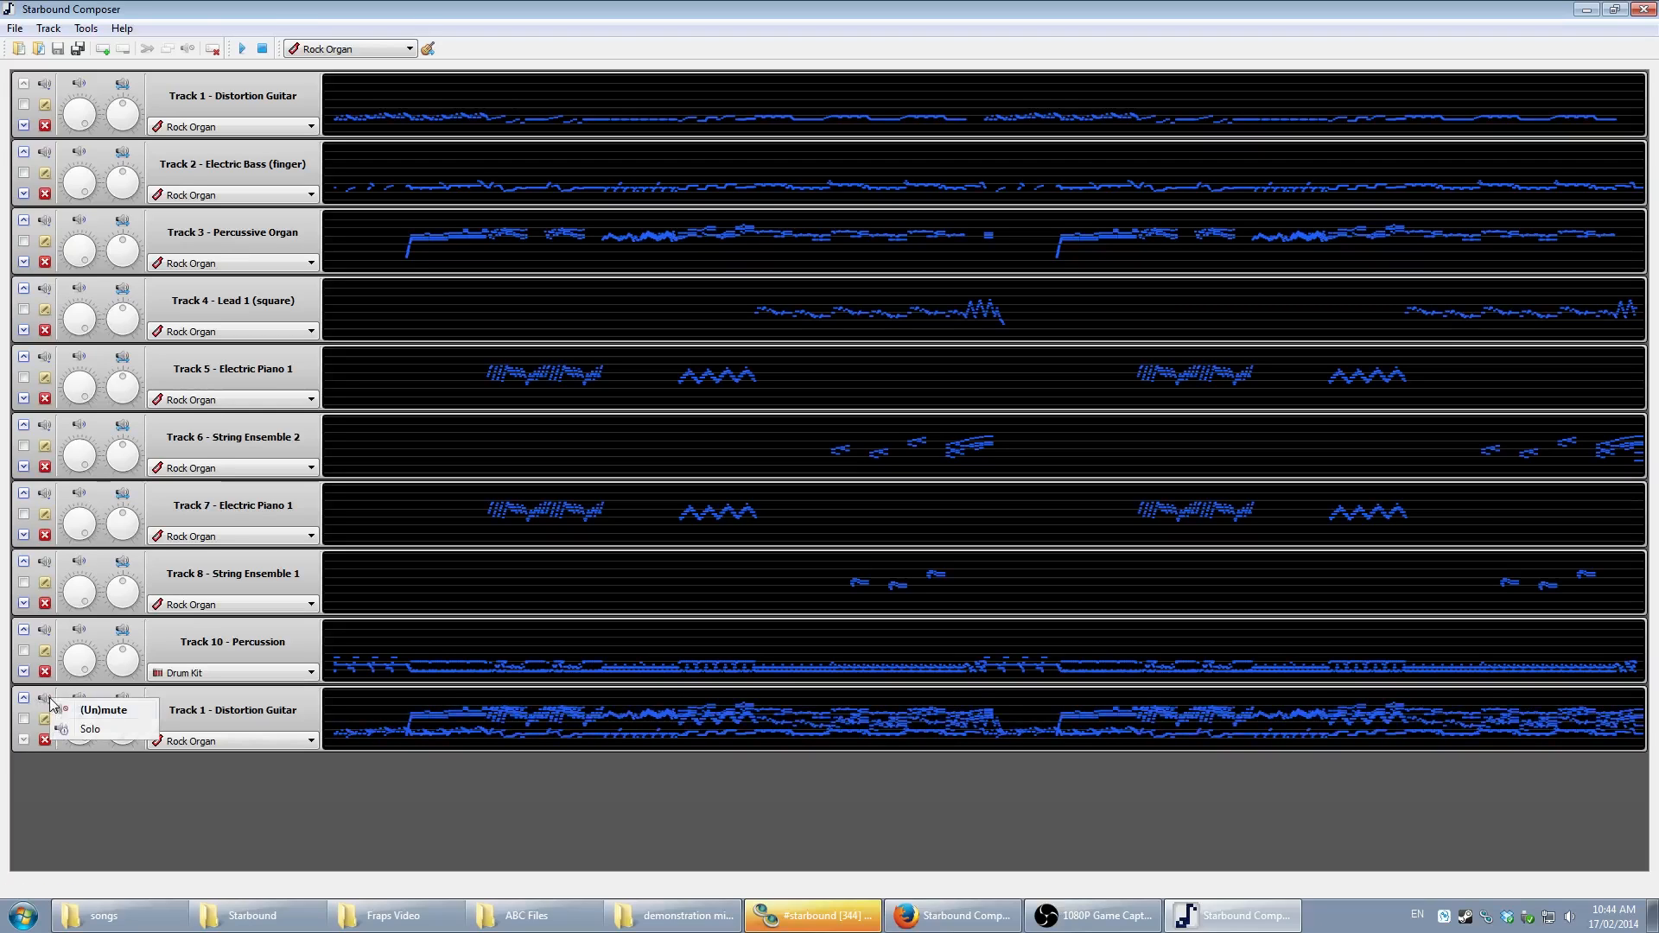
click(91, 729)
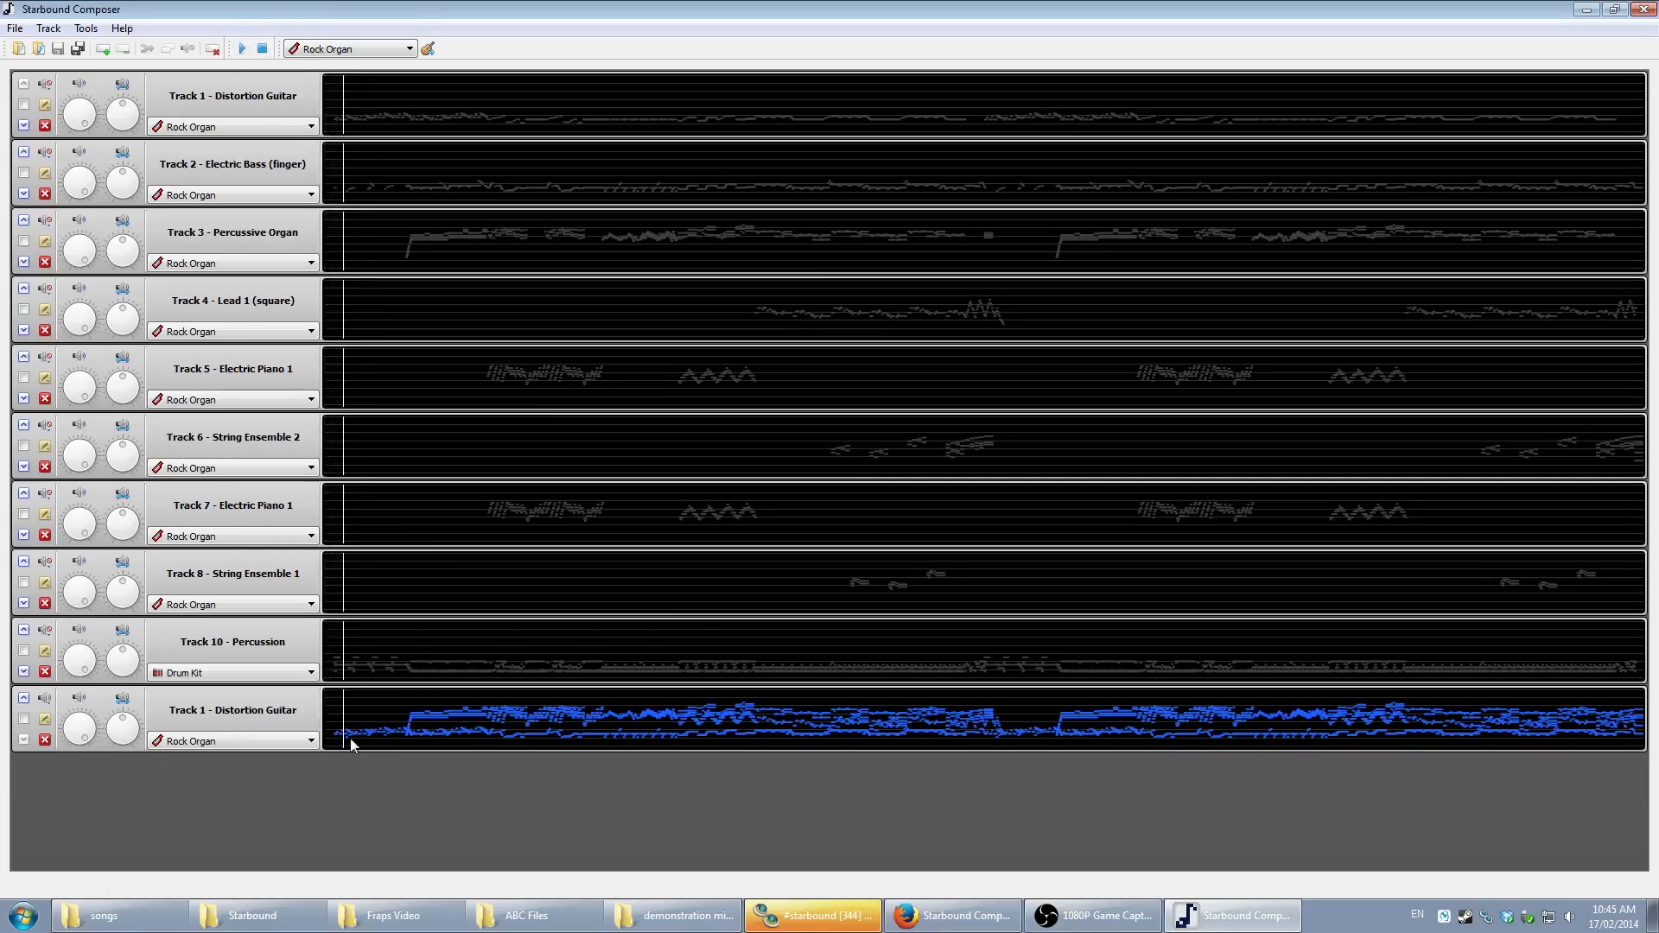
click(270, 46)
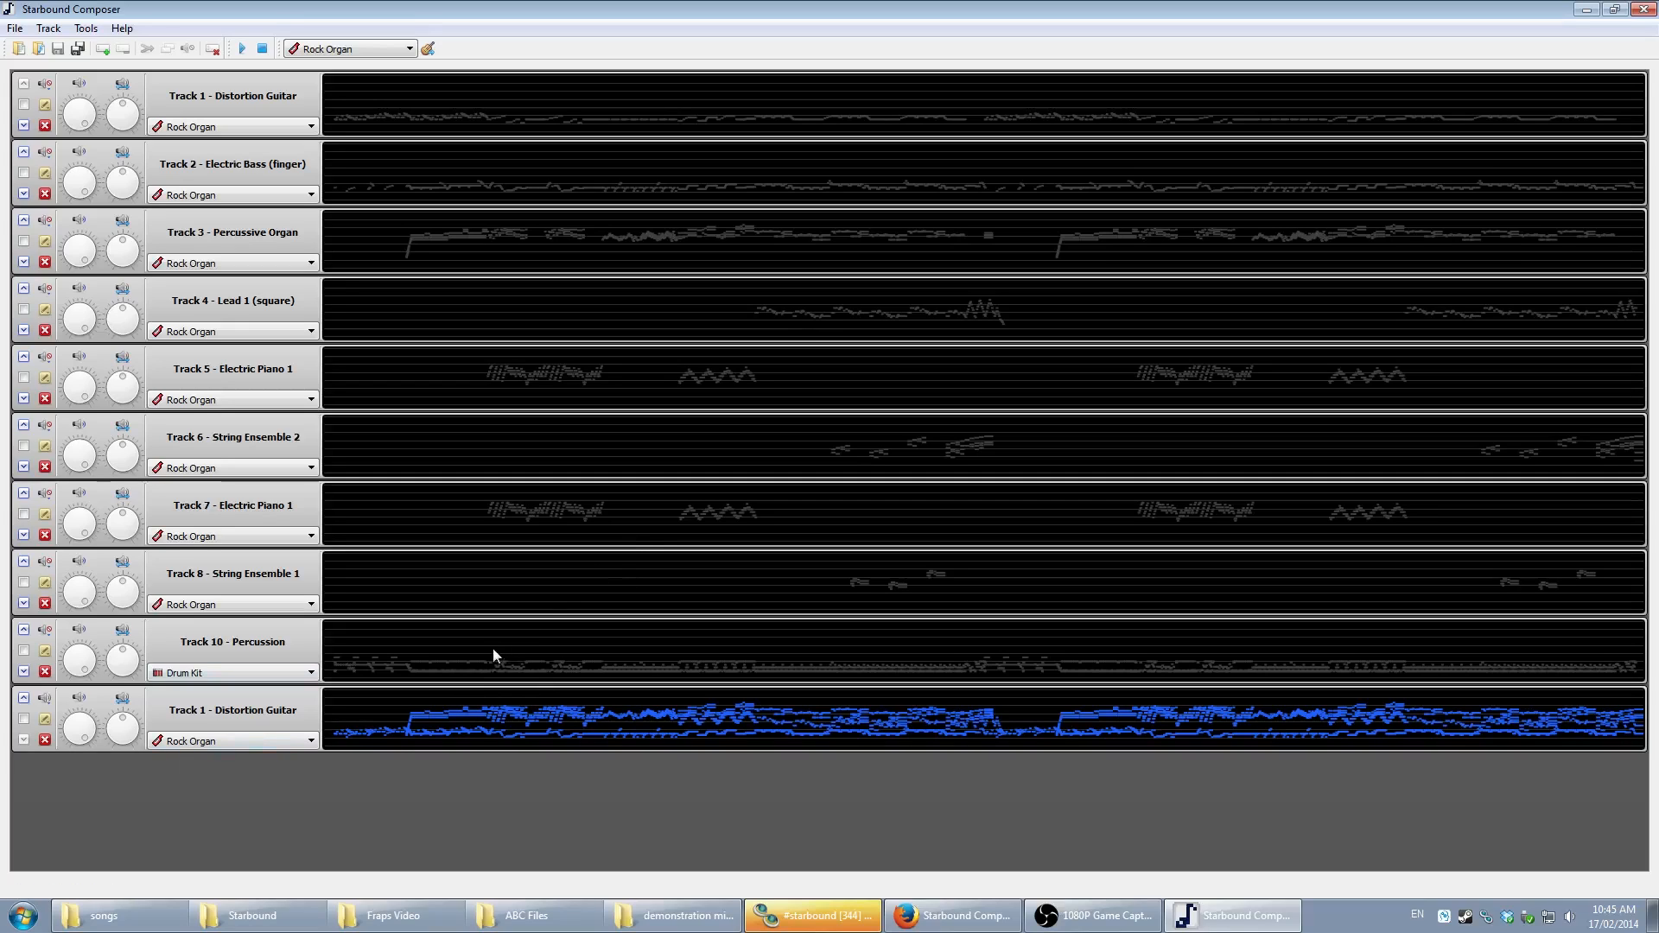
- Look through the instruments available for the merged track without changing its Rock Organ setting
click(182, 743)
scroll(190, 812, up, 5)
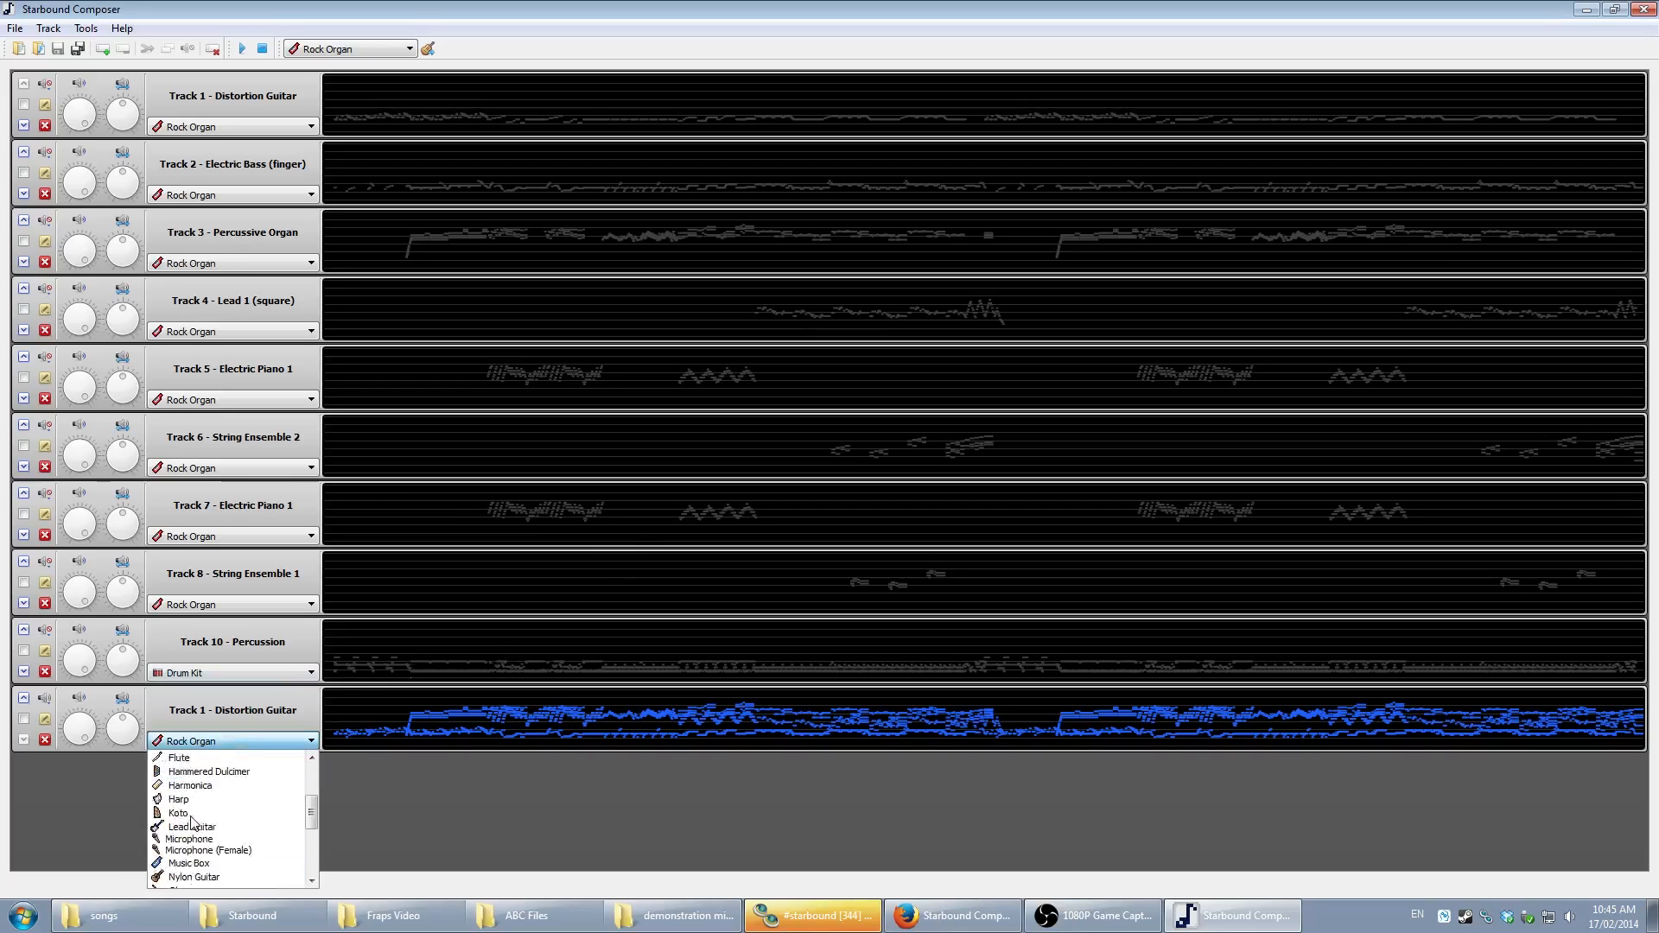
click(240, 743)
click(244, 741)
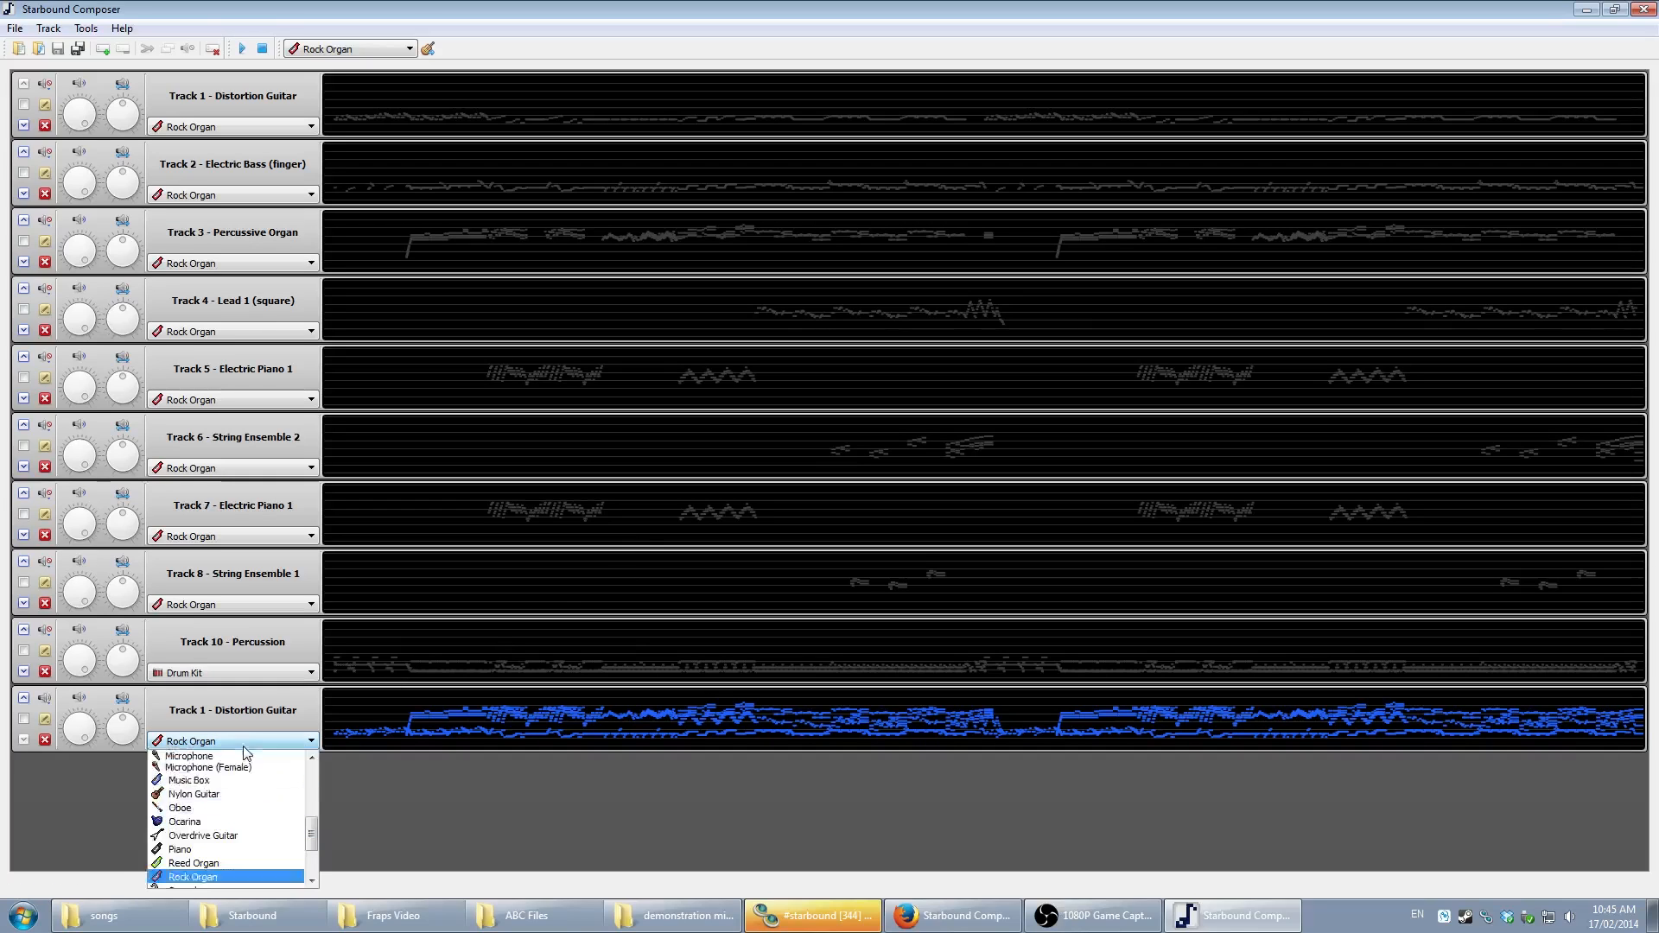
scroll(219, 803, up, 5)
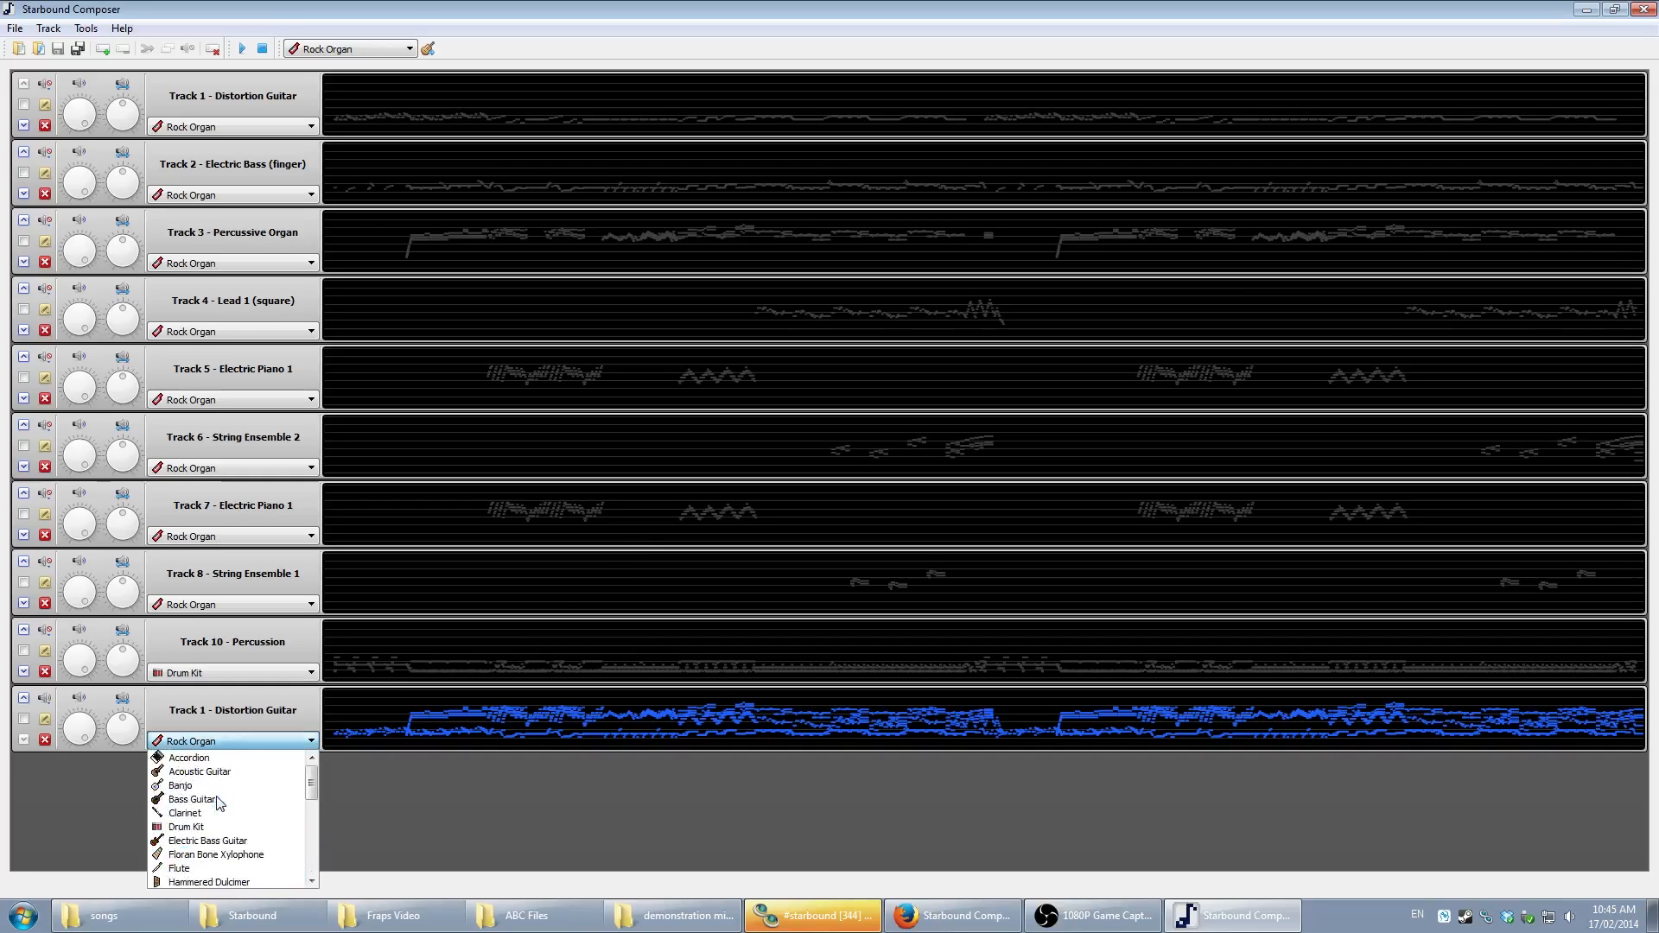
click(240, 710)
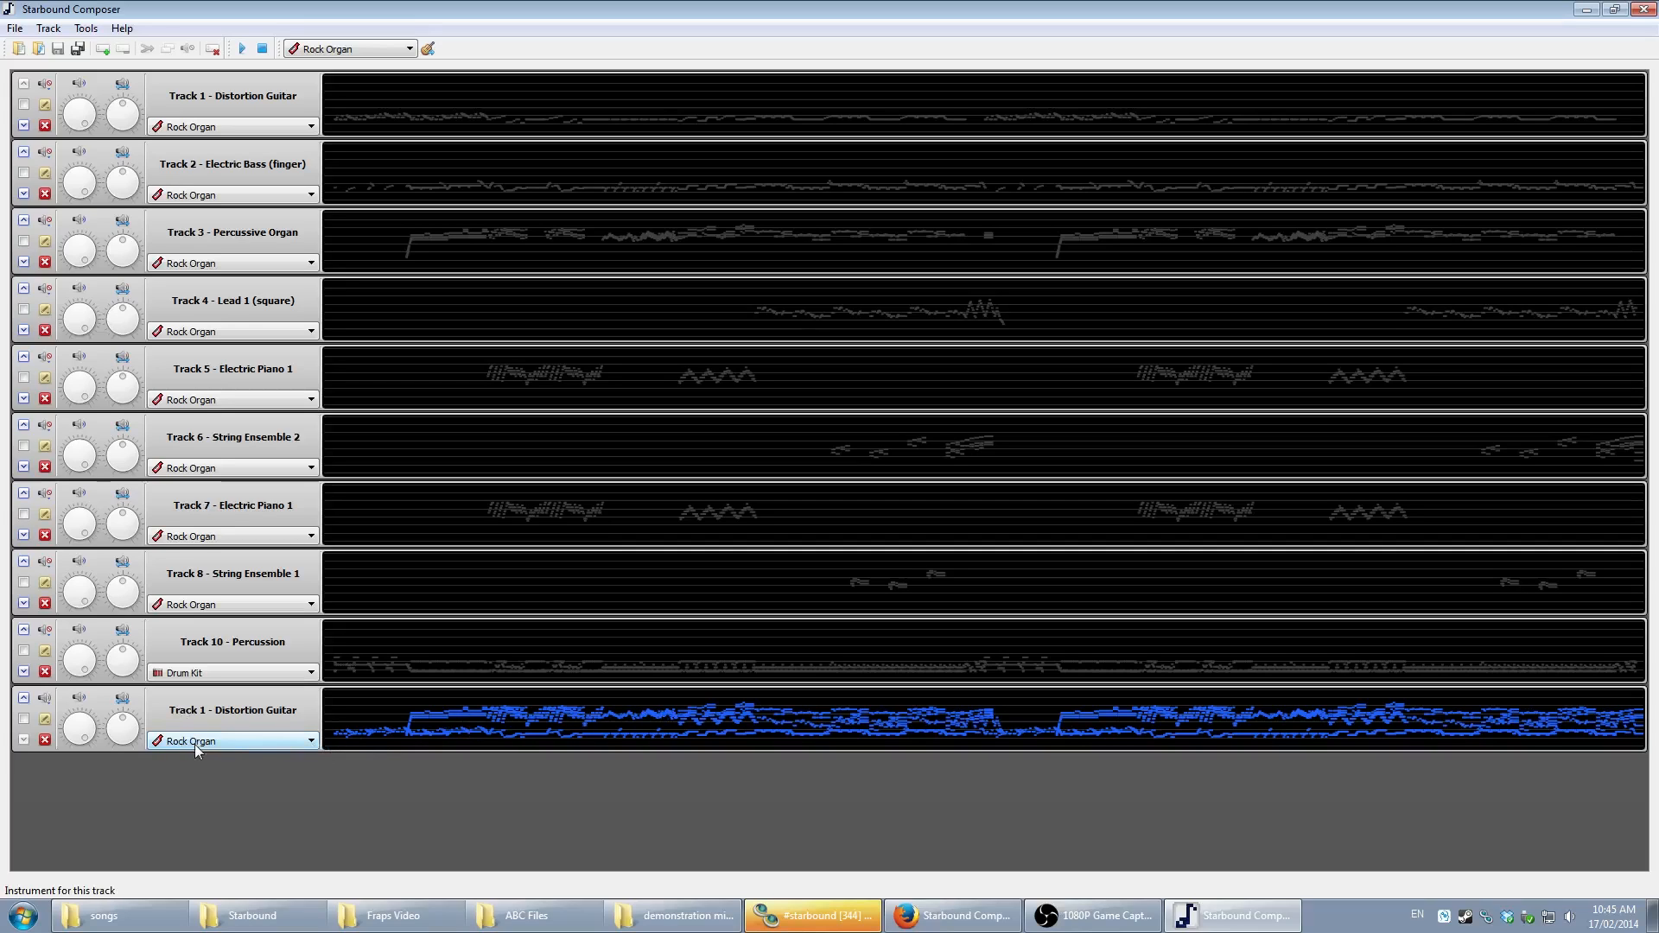
click(249, 740)
scroll(231, 778, up, 3)
click(241, 739)
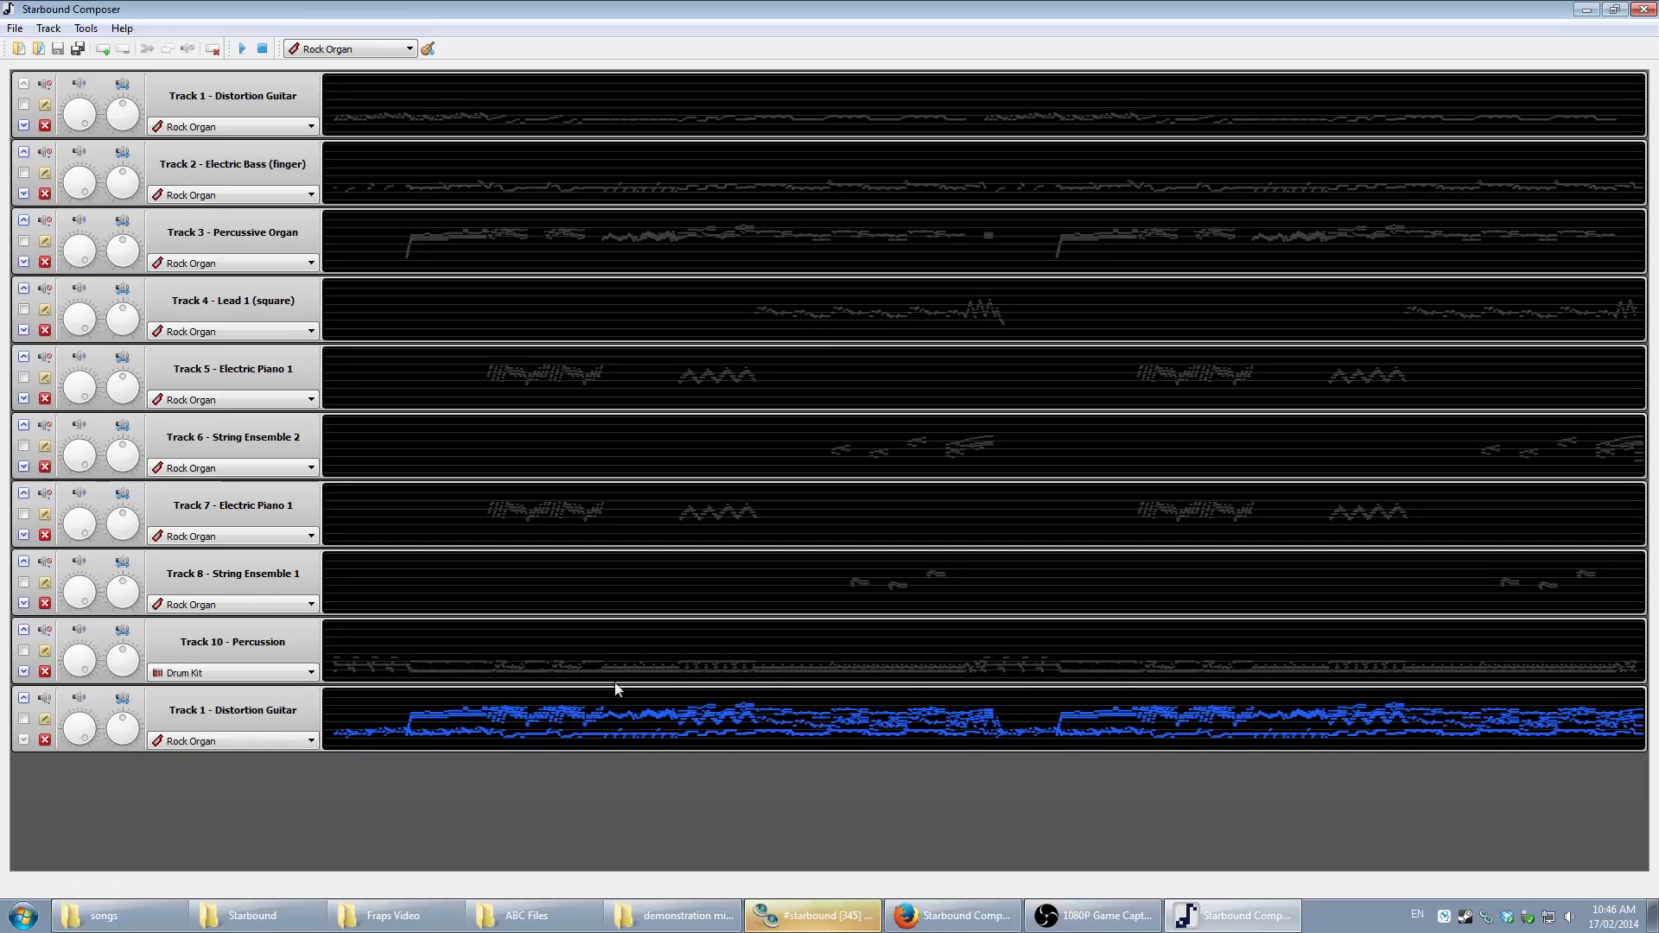
- Open the merged track in the ABC editor and examine its header lines and note code
click(45, 720)
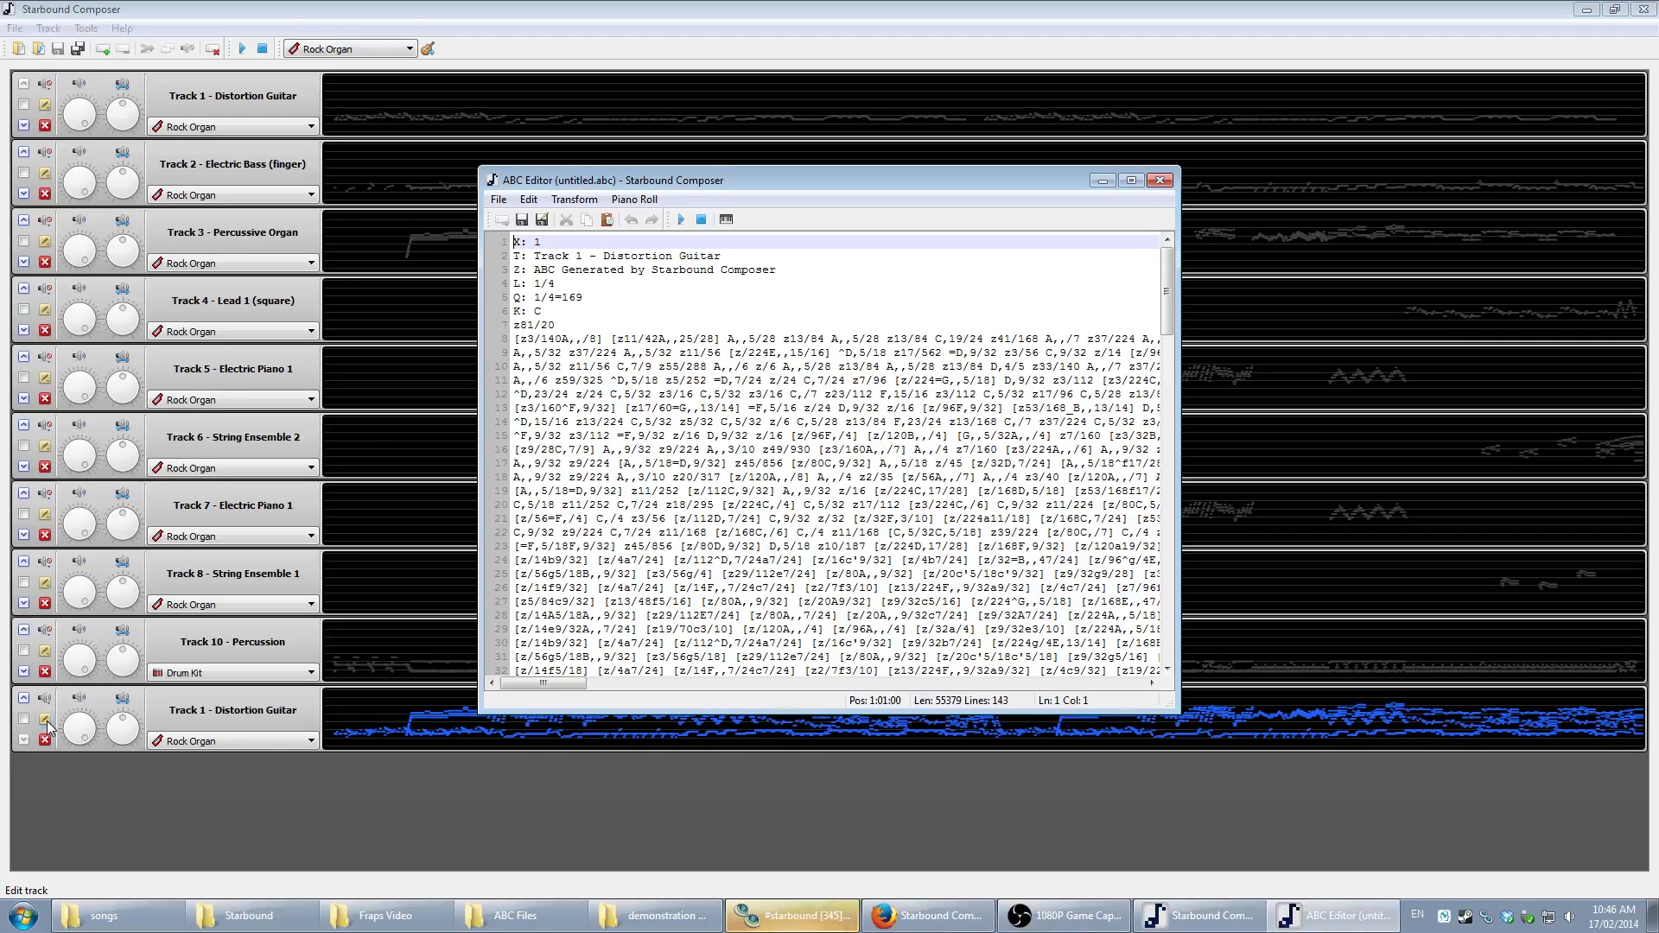
click(800, 354)
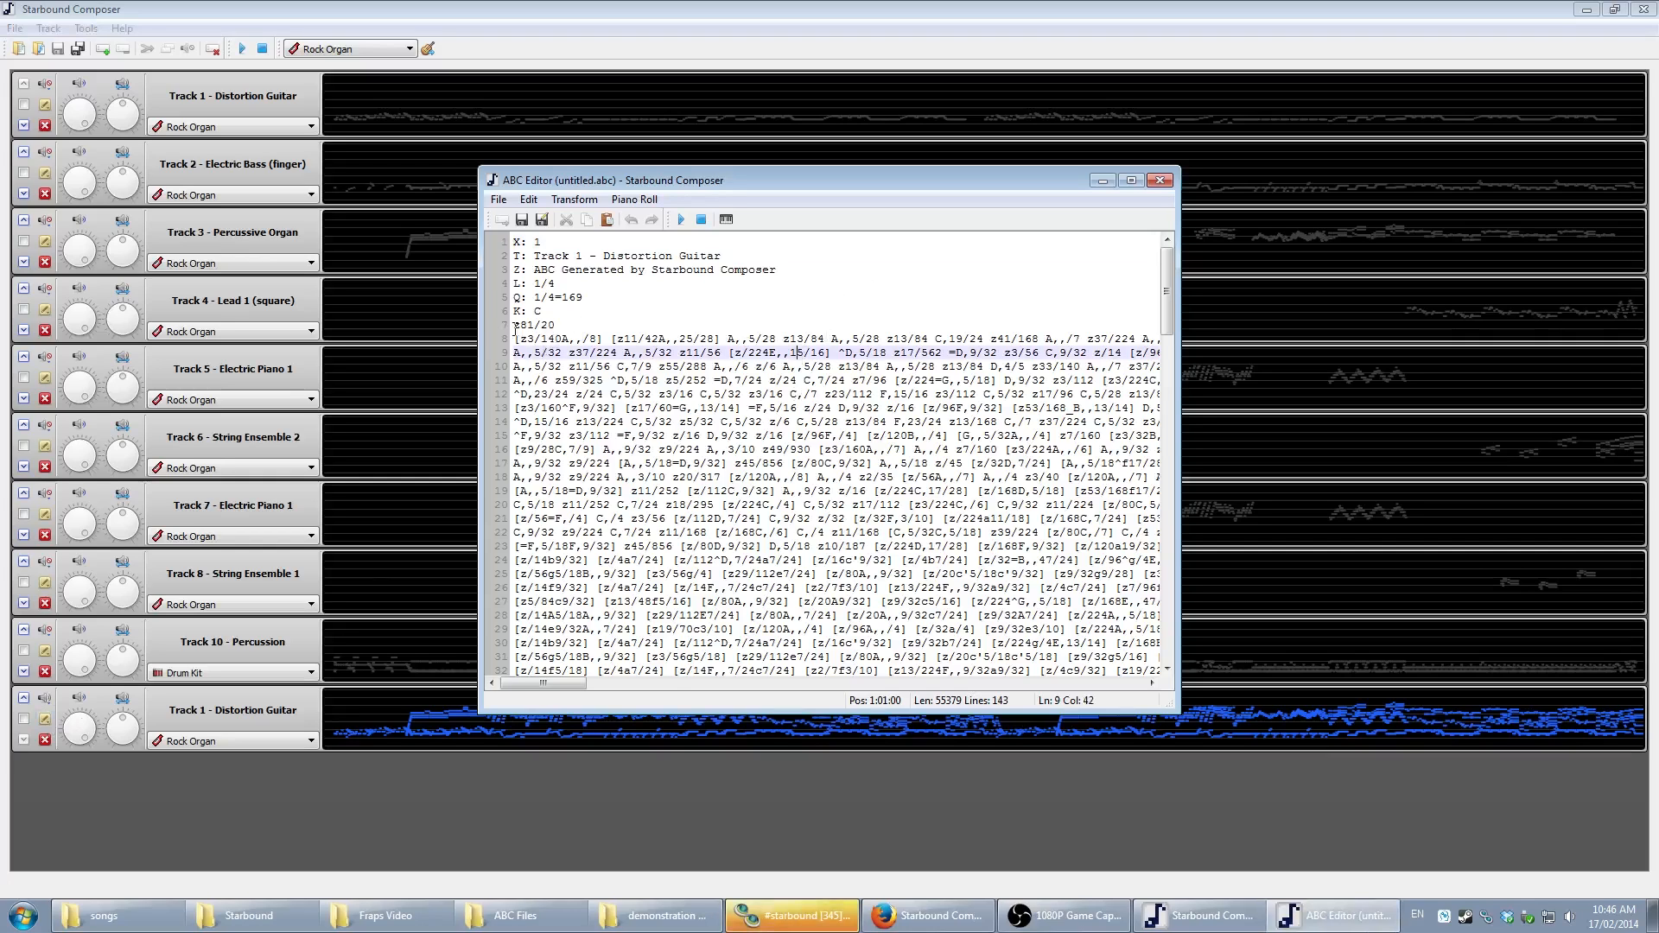
drag(514, 325, 1008, 659)
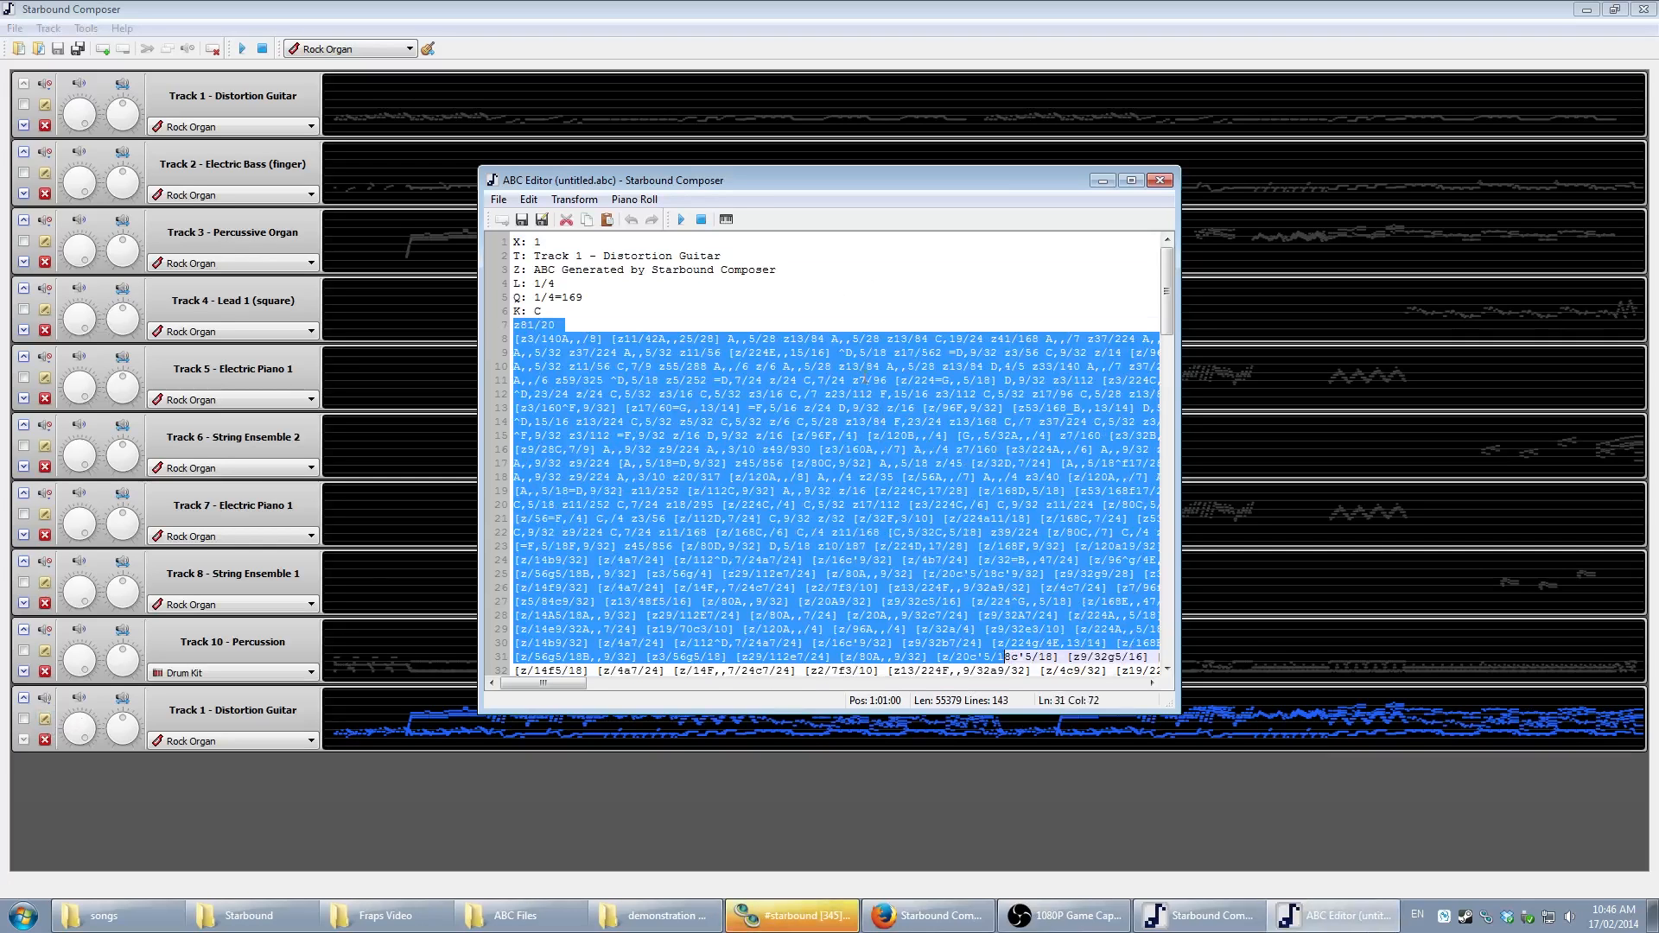
click(594, 309)
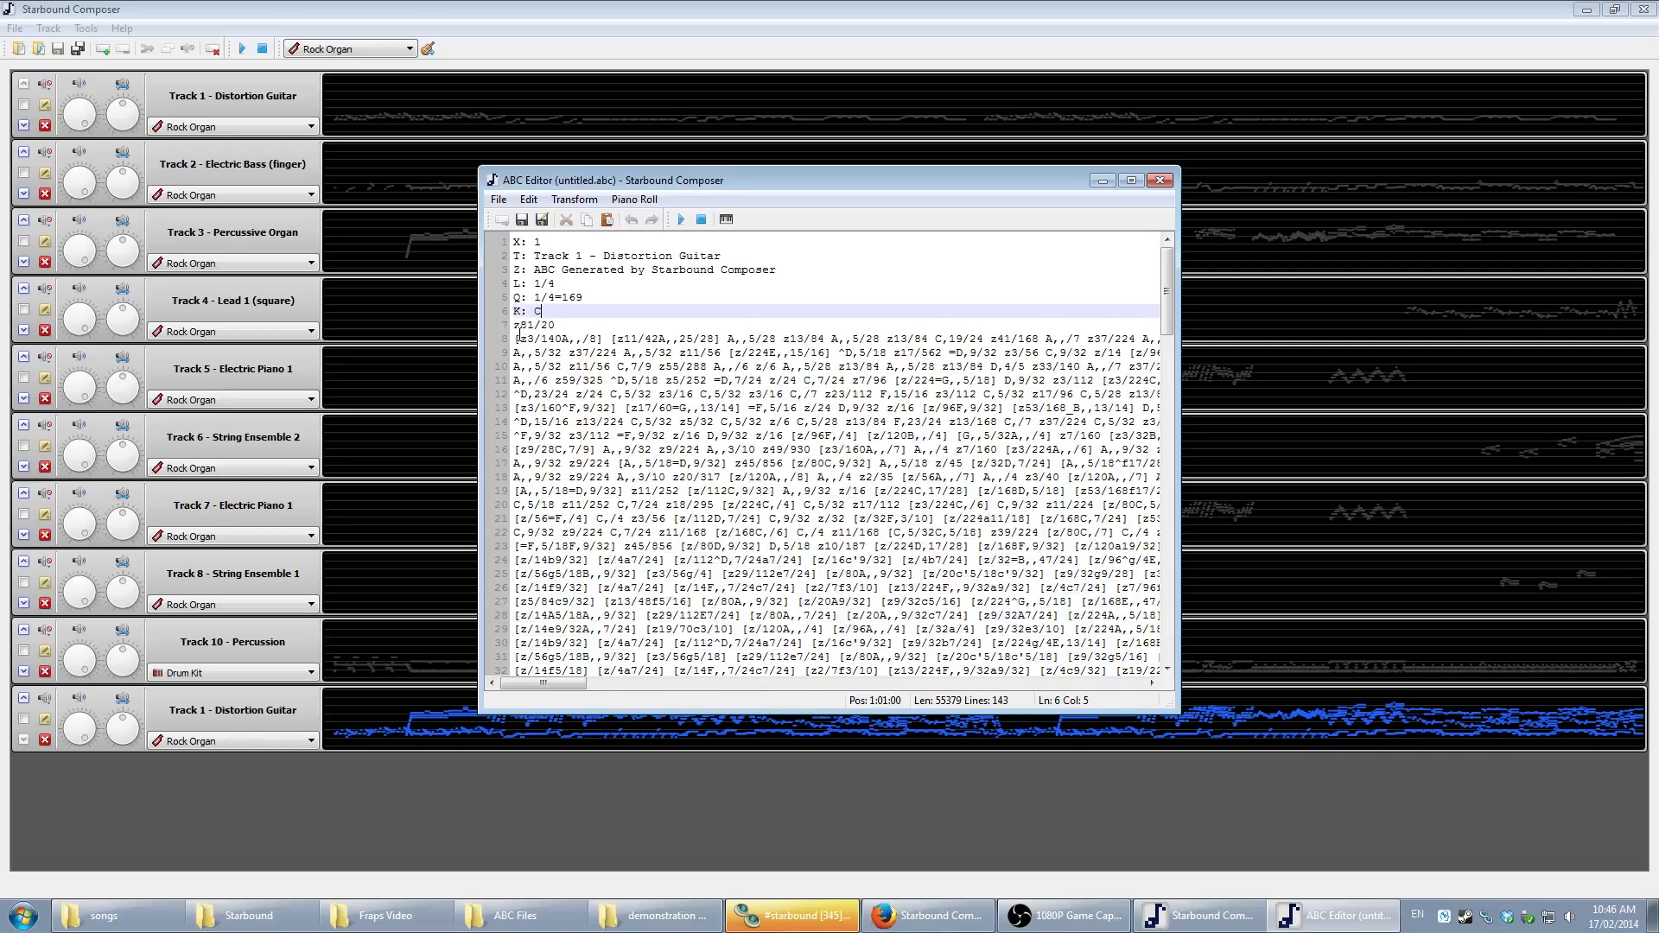
drag(515, 338, 1005, 615)
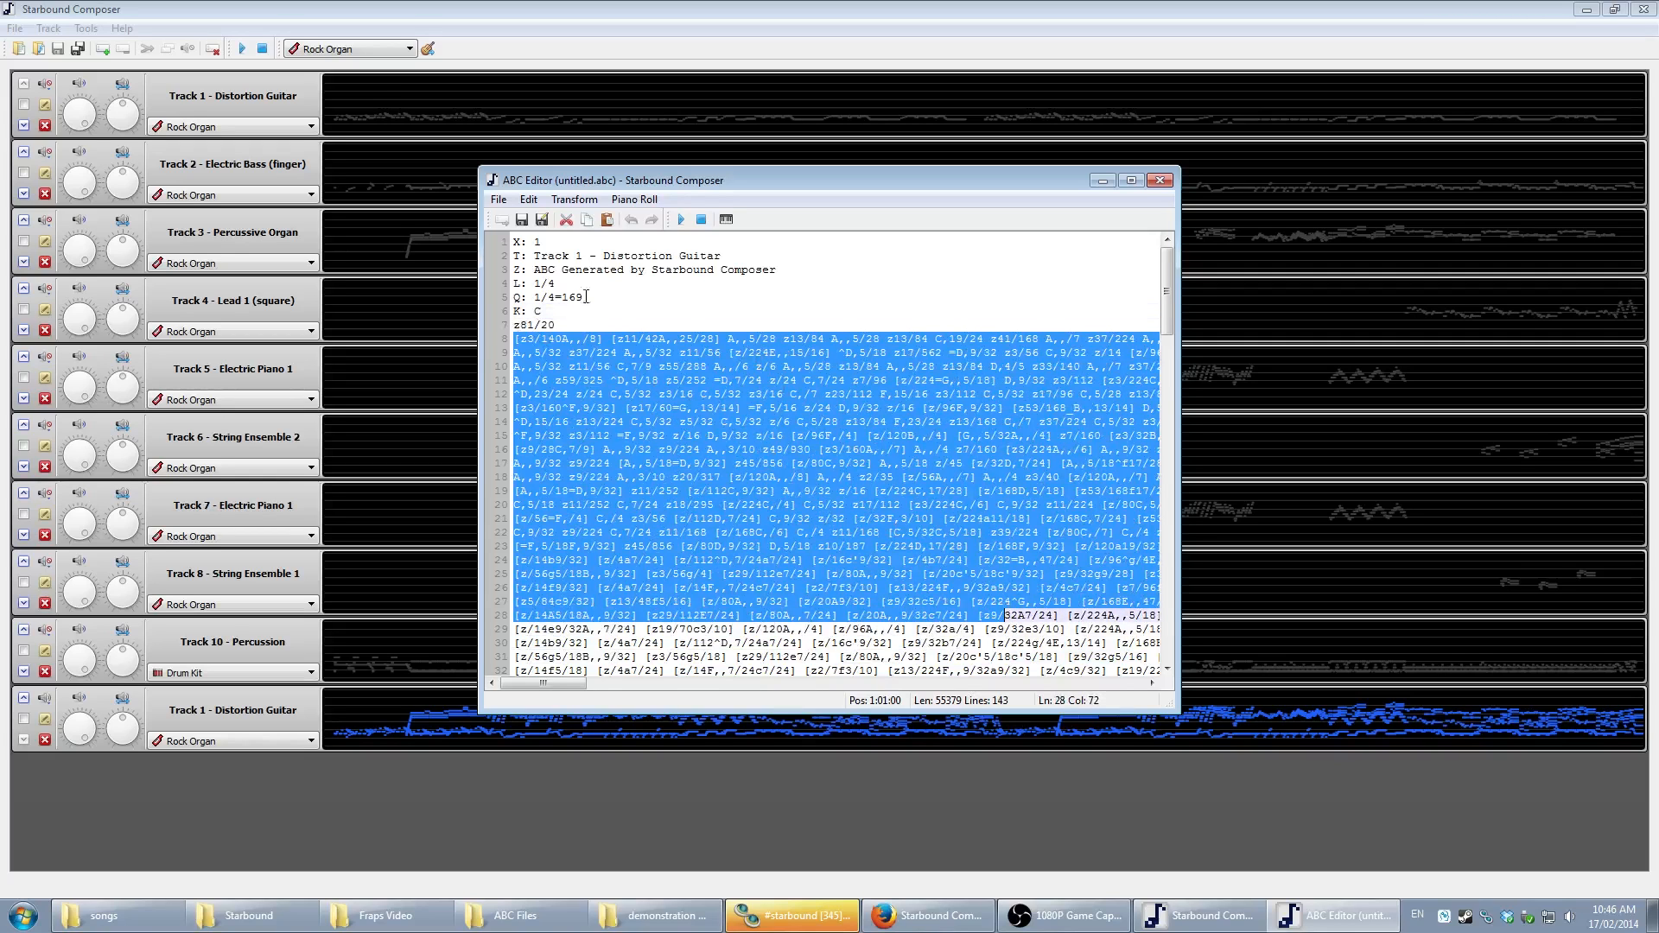
drag(658, 380, 829, 559)
click(797, 421)
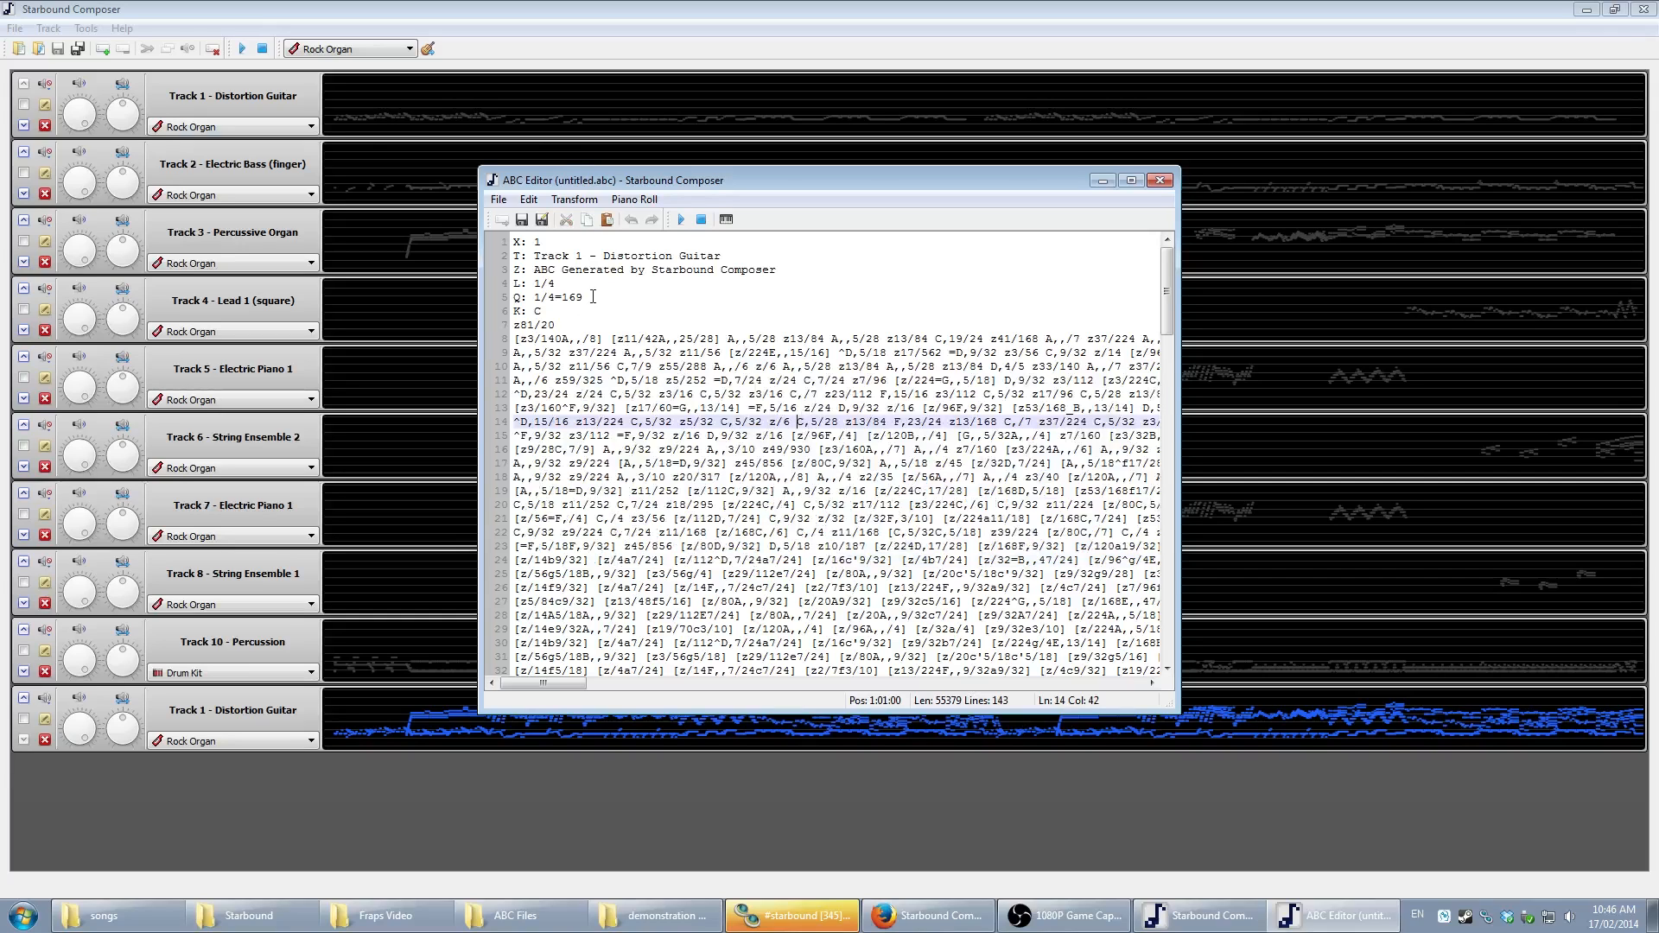
click(708, 353)
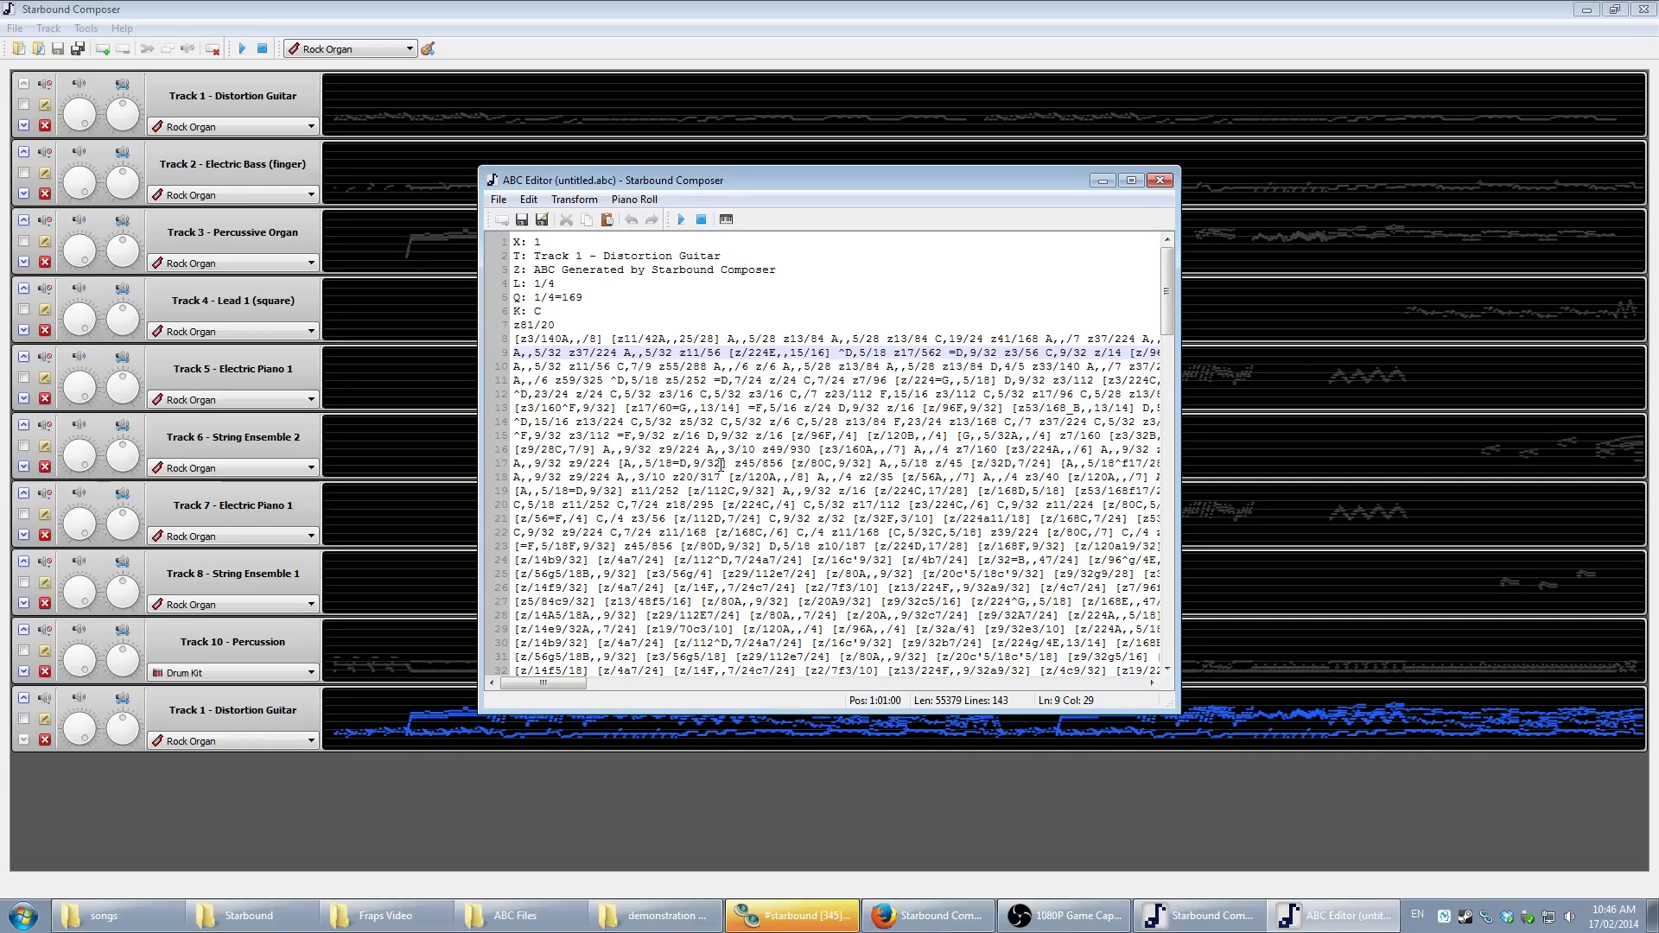
- Show the piano roll of the merged track, look around its notes and hide it again
click(726, 221)
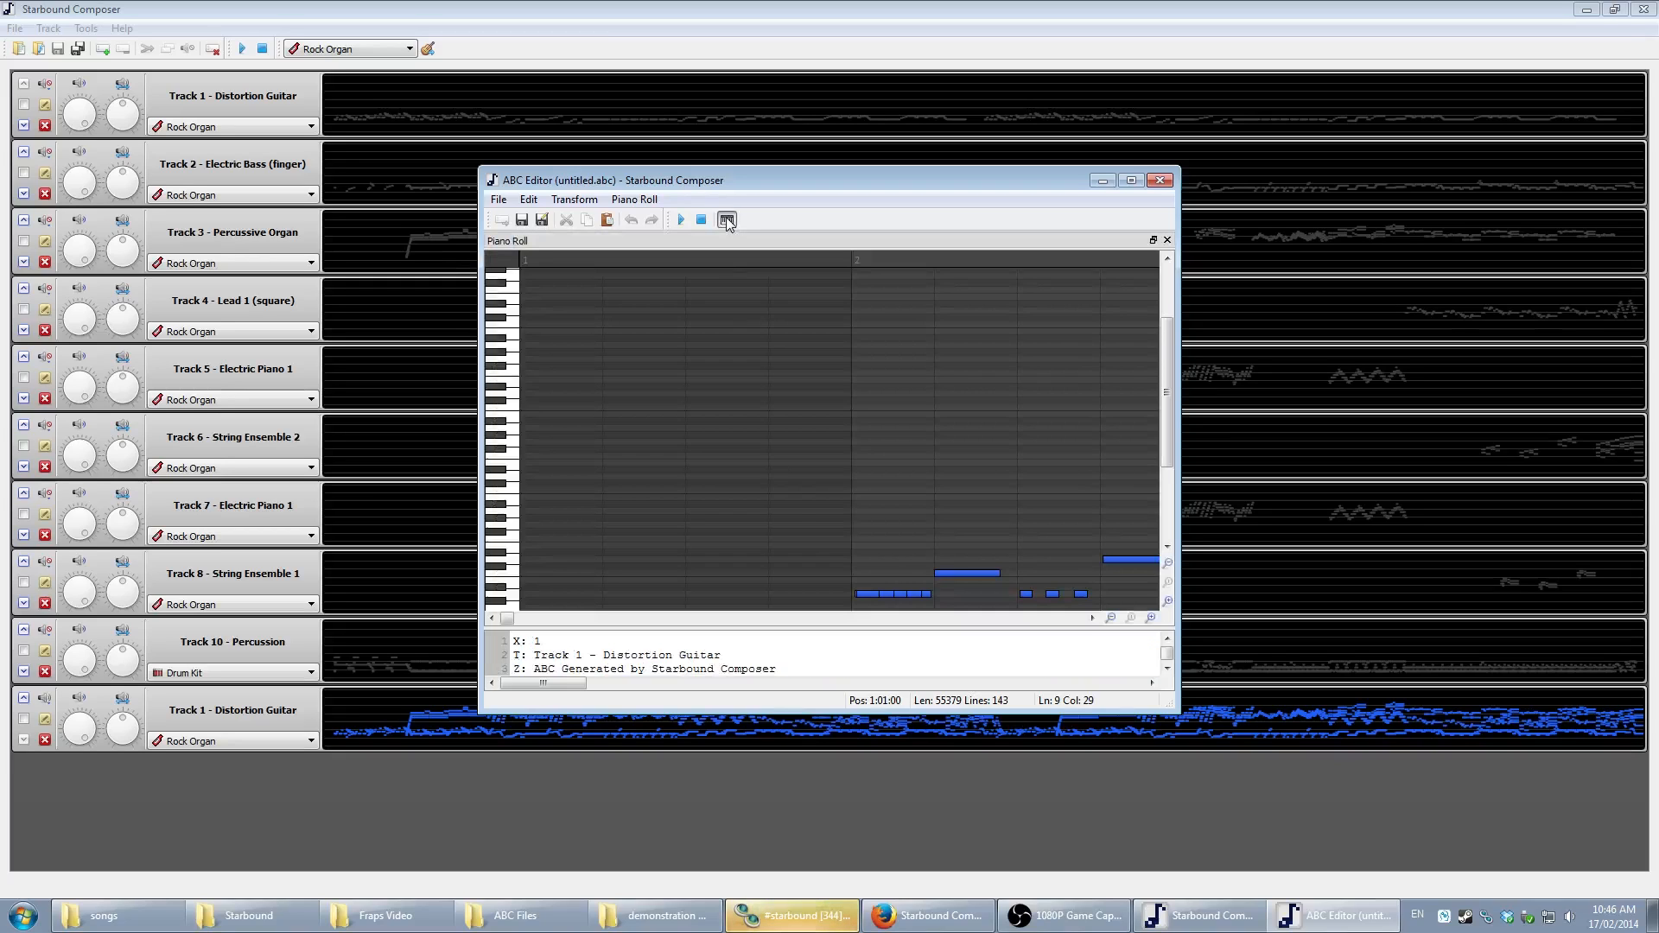
drag(998, 546, 336, 388)
drag(1074, 437, 582, 445)
drag(978, 451, 516, 459)
drag(707, 474, 1155, 484)
drag(561, 477, 1060, 508)
drag(648, 462, 703, 452)
drag(993, 389, 1189, 340)
drag(611, 386, 961, 382)
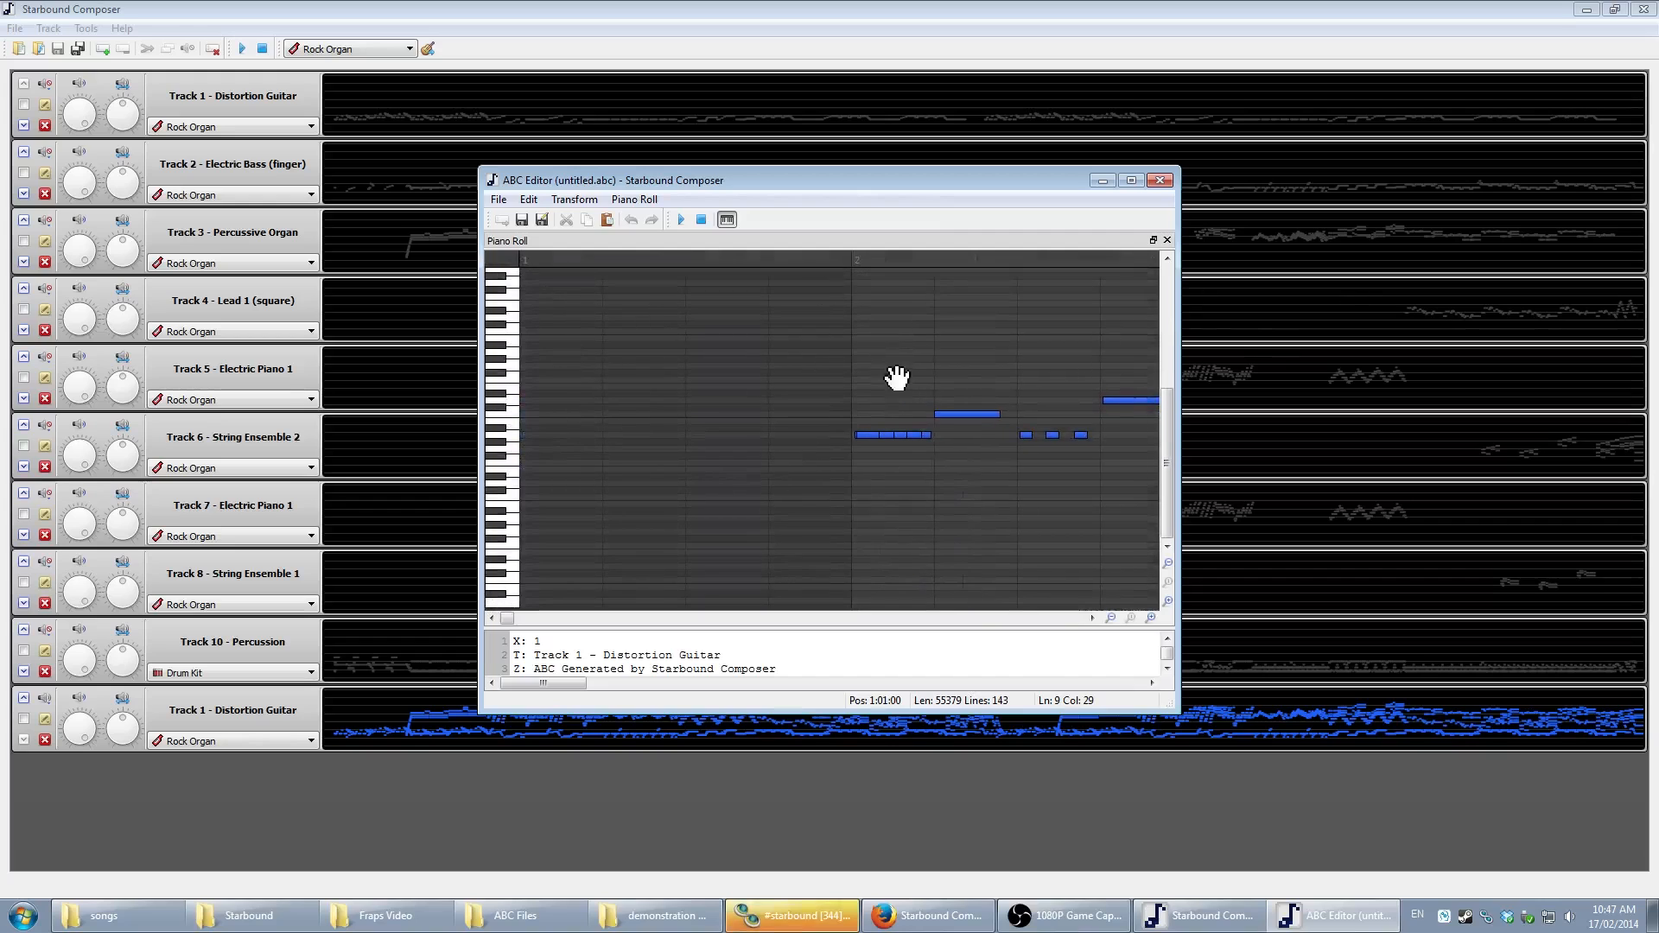
click(726, 219)
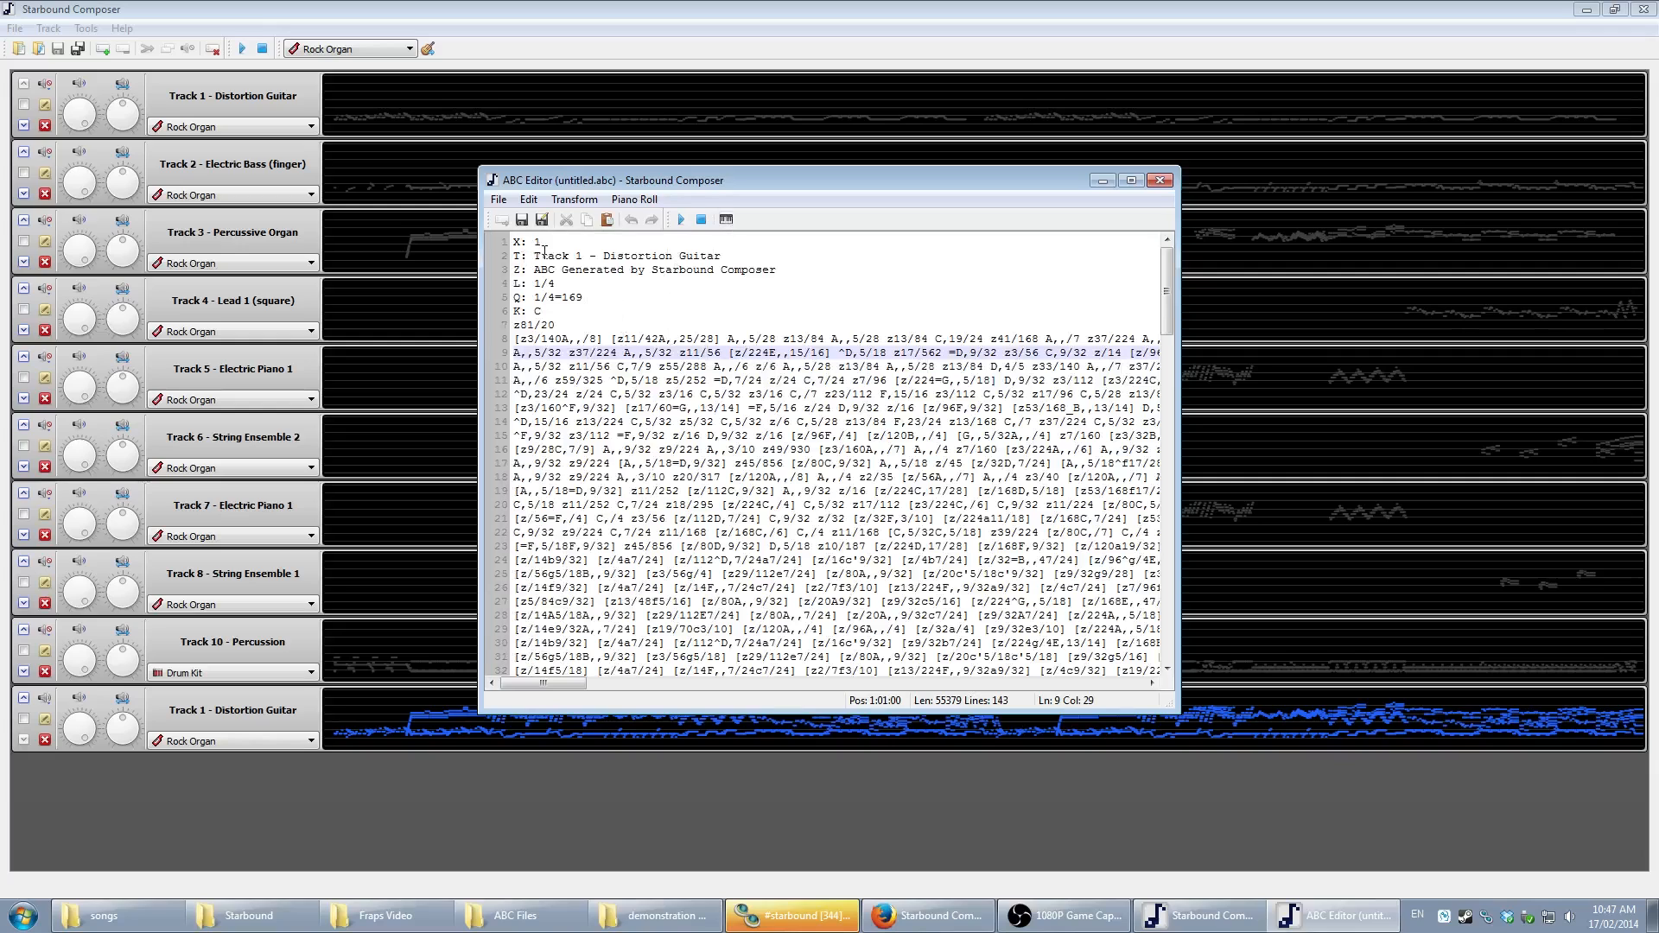
- Replace the track title on the T: line with "FF7 Boss Music - Solo"
drag(534, 255, 736, 254)
click(764, 251)
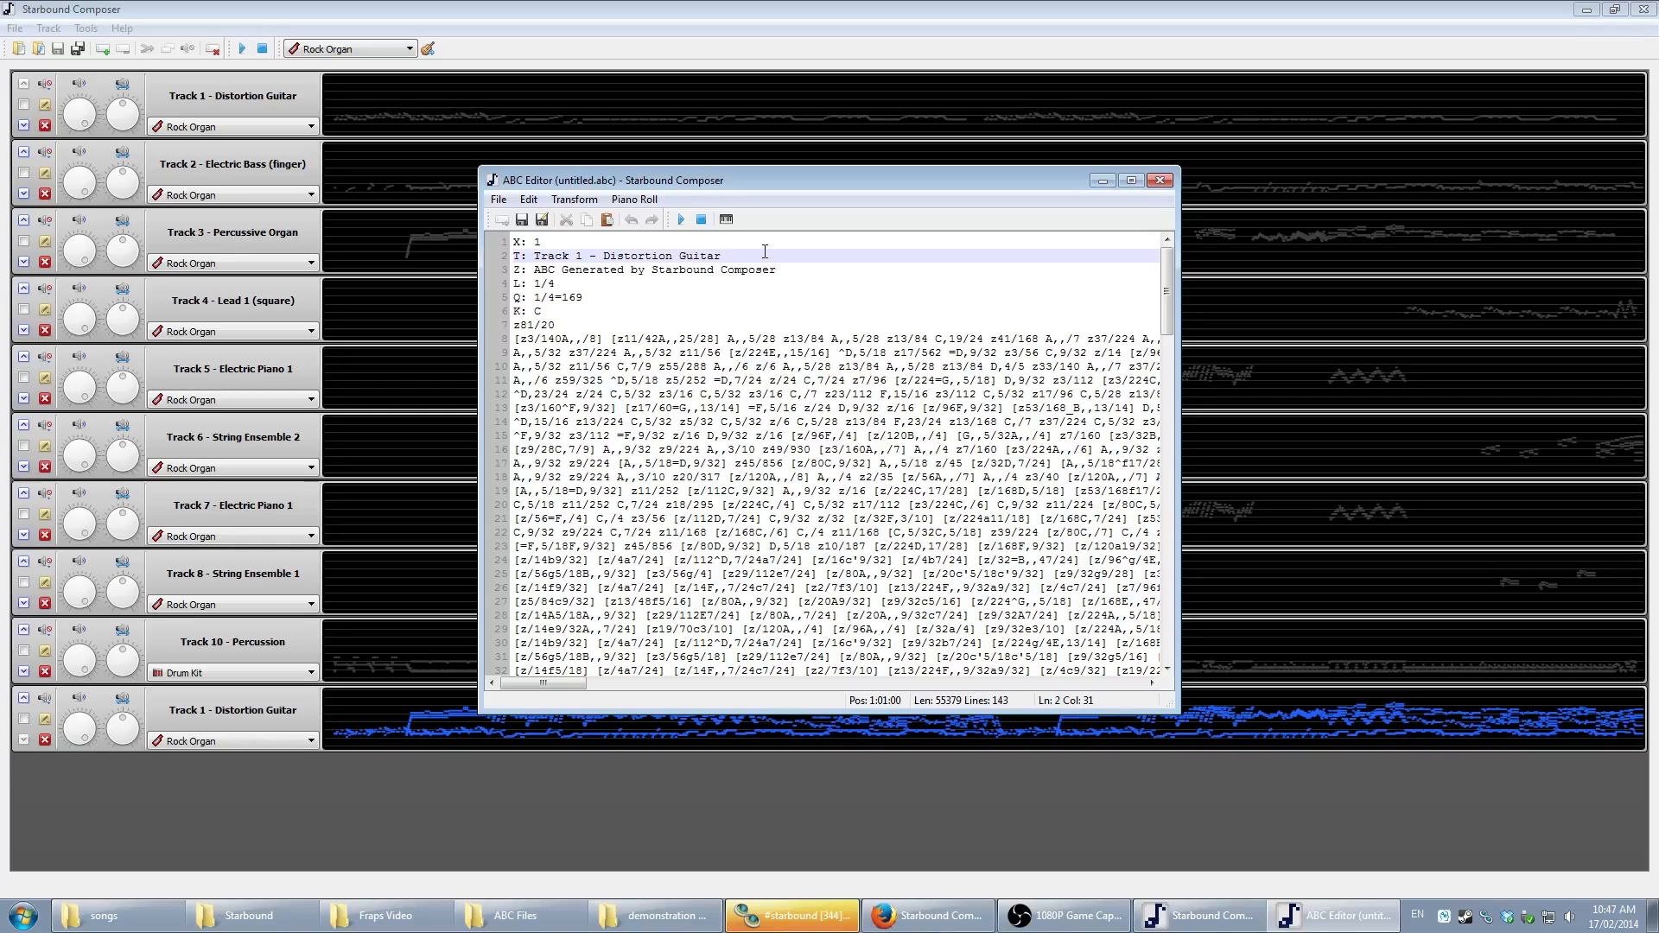
drag(764, 251, 535, 252)
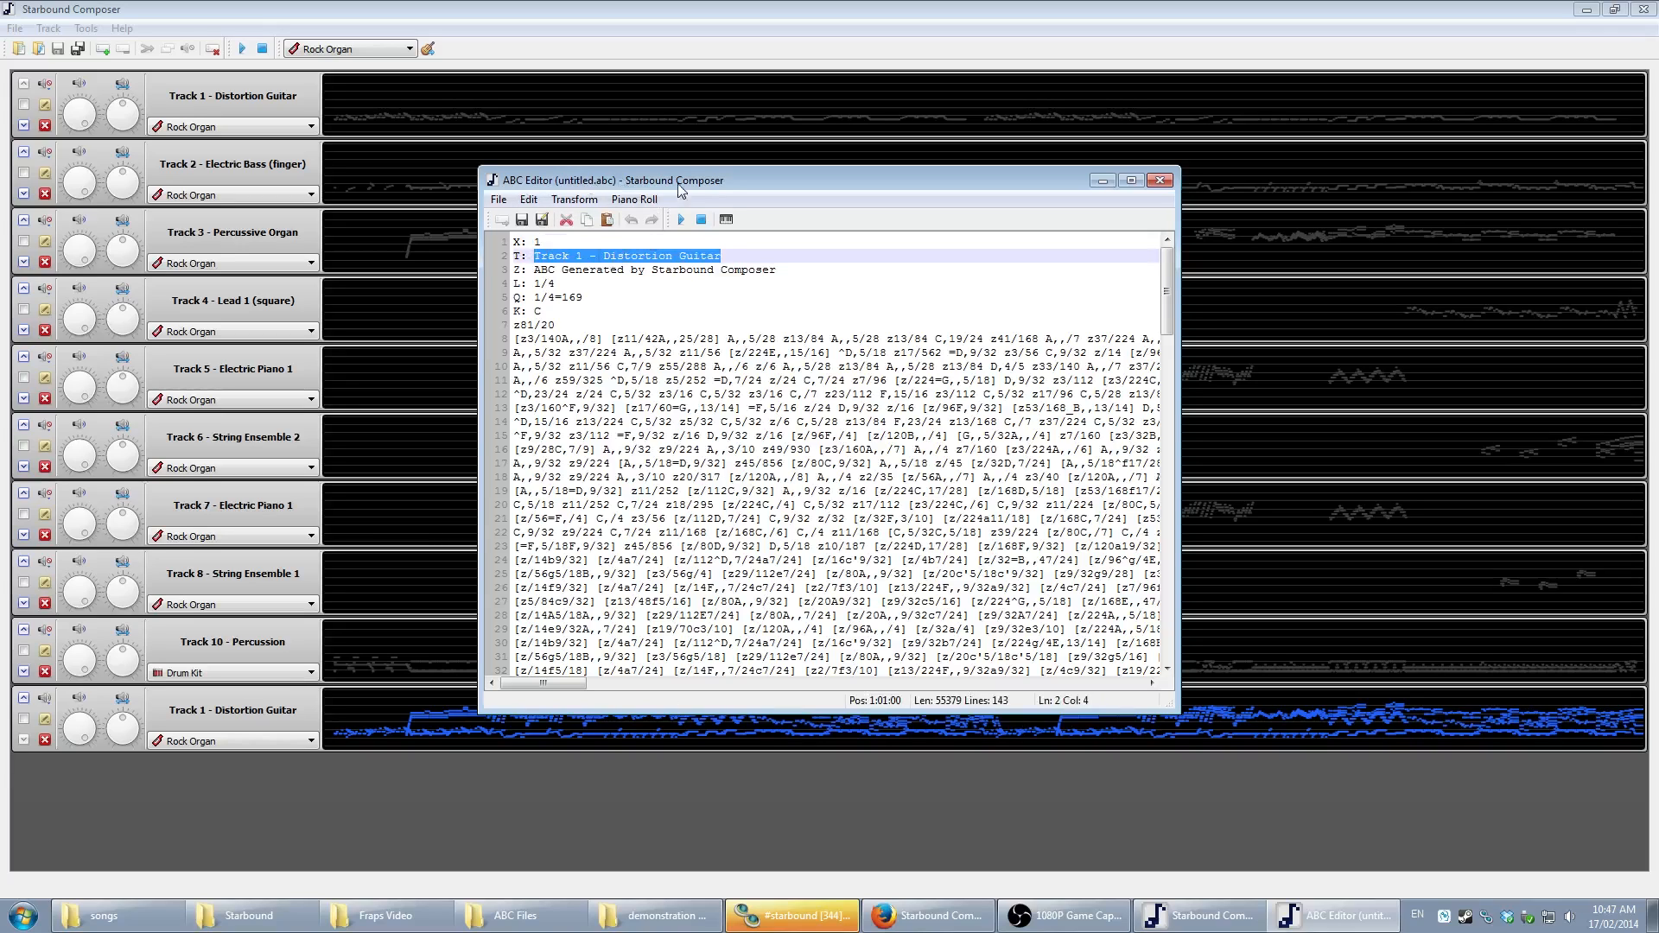
double_click(546, 253)
click(535, 254)
drag(535, 254, 754, 253)
text(F)
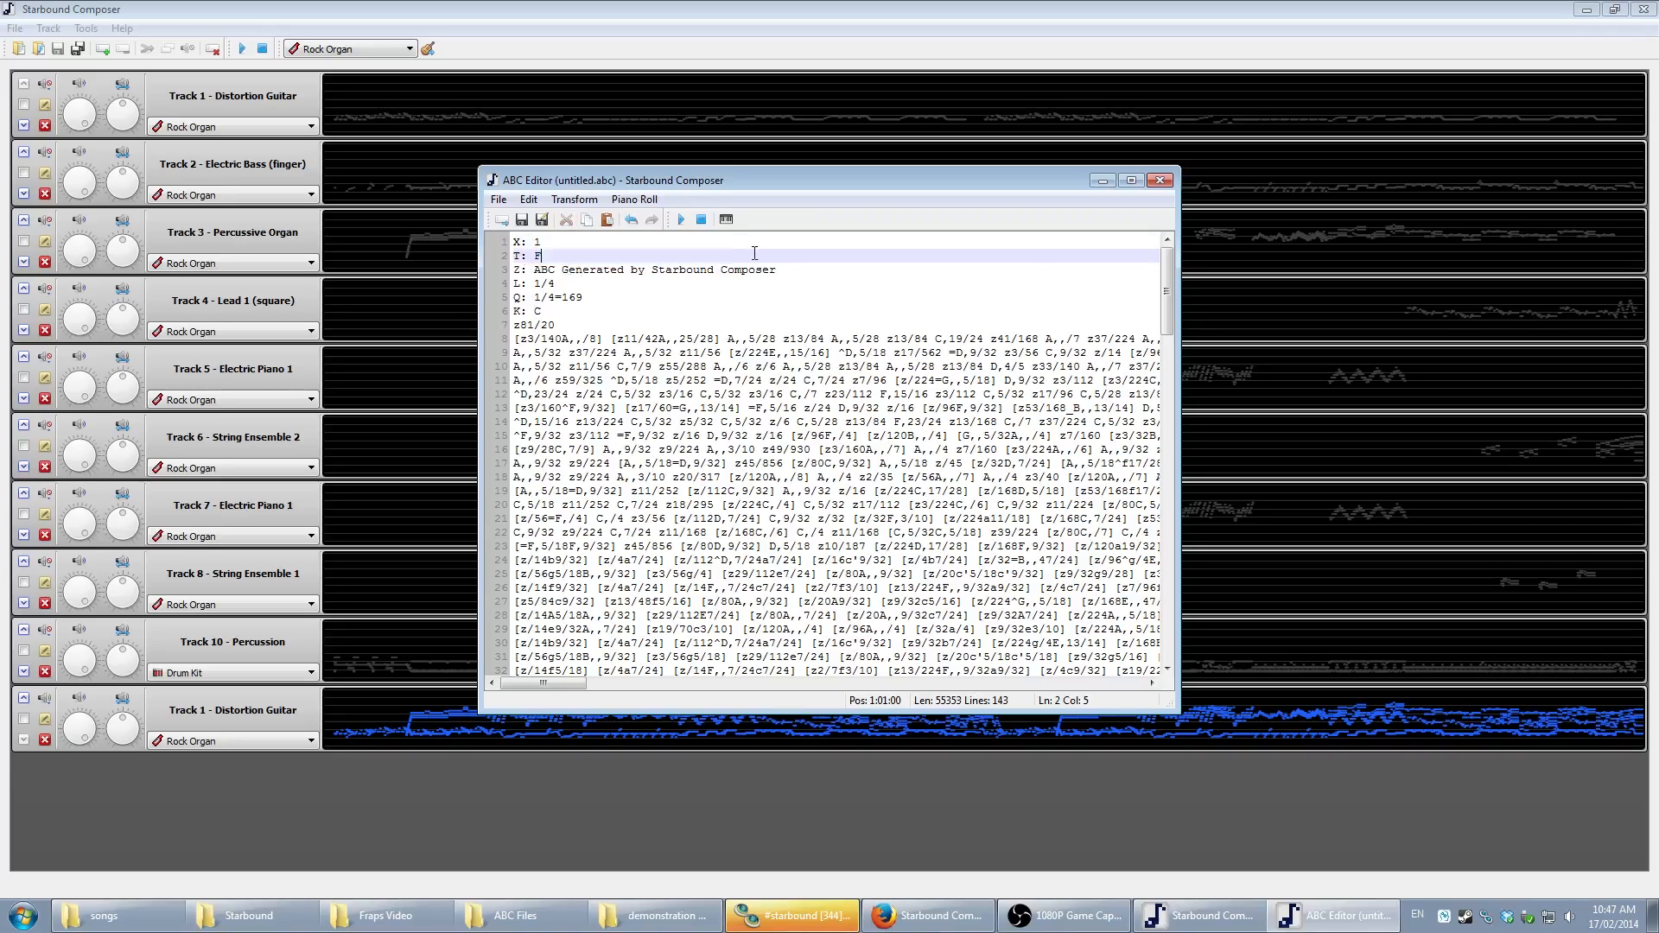
text(F7 Boss Music)
text(-)
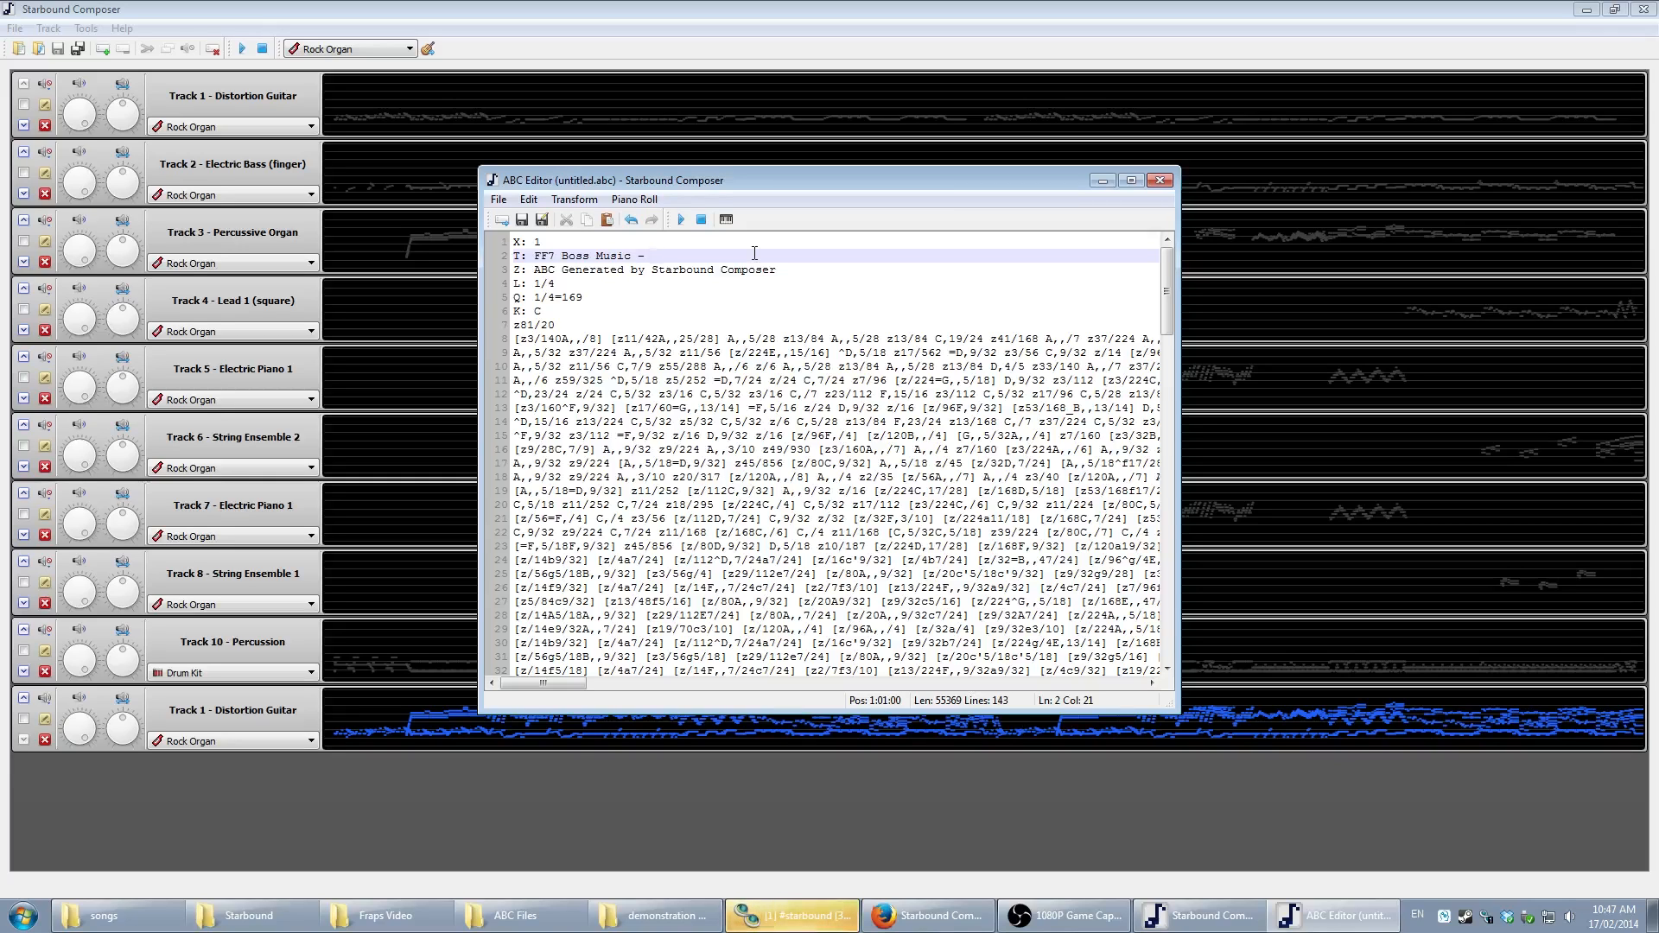
text(Solo)
- Start saving the ABC file and browse to Program Files (x86) > Steam > steamapps > common on the D: drive
click(500, 199)
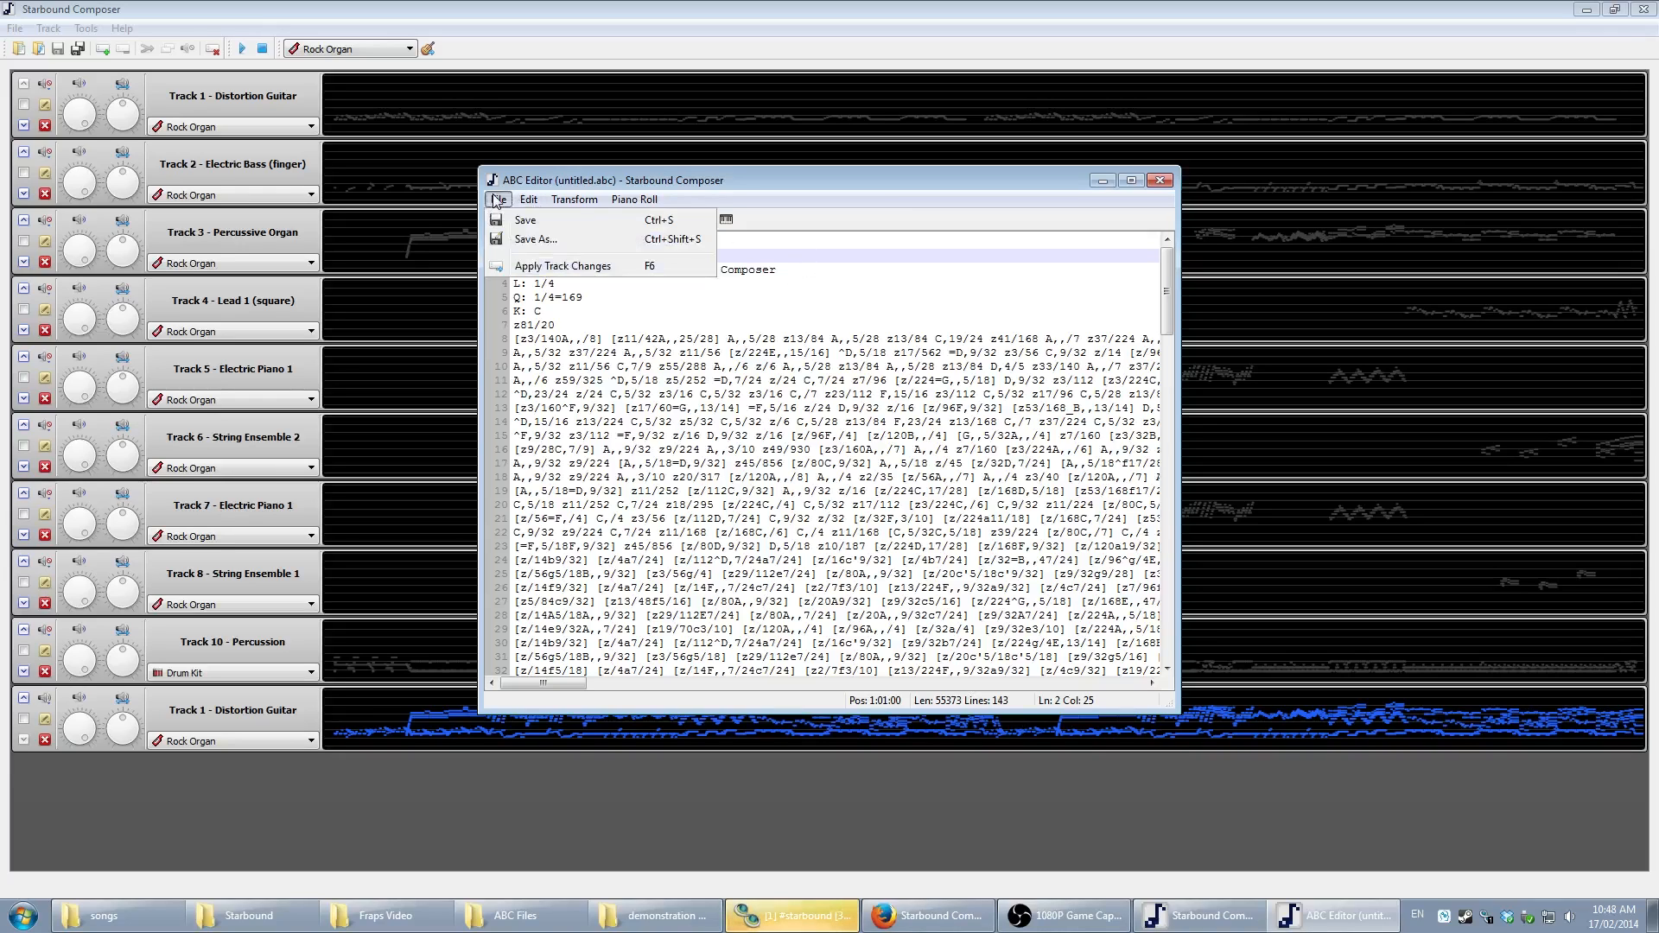
click(533, 225)
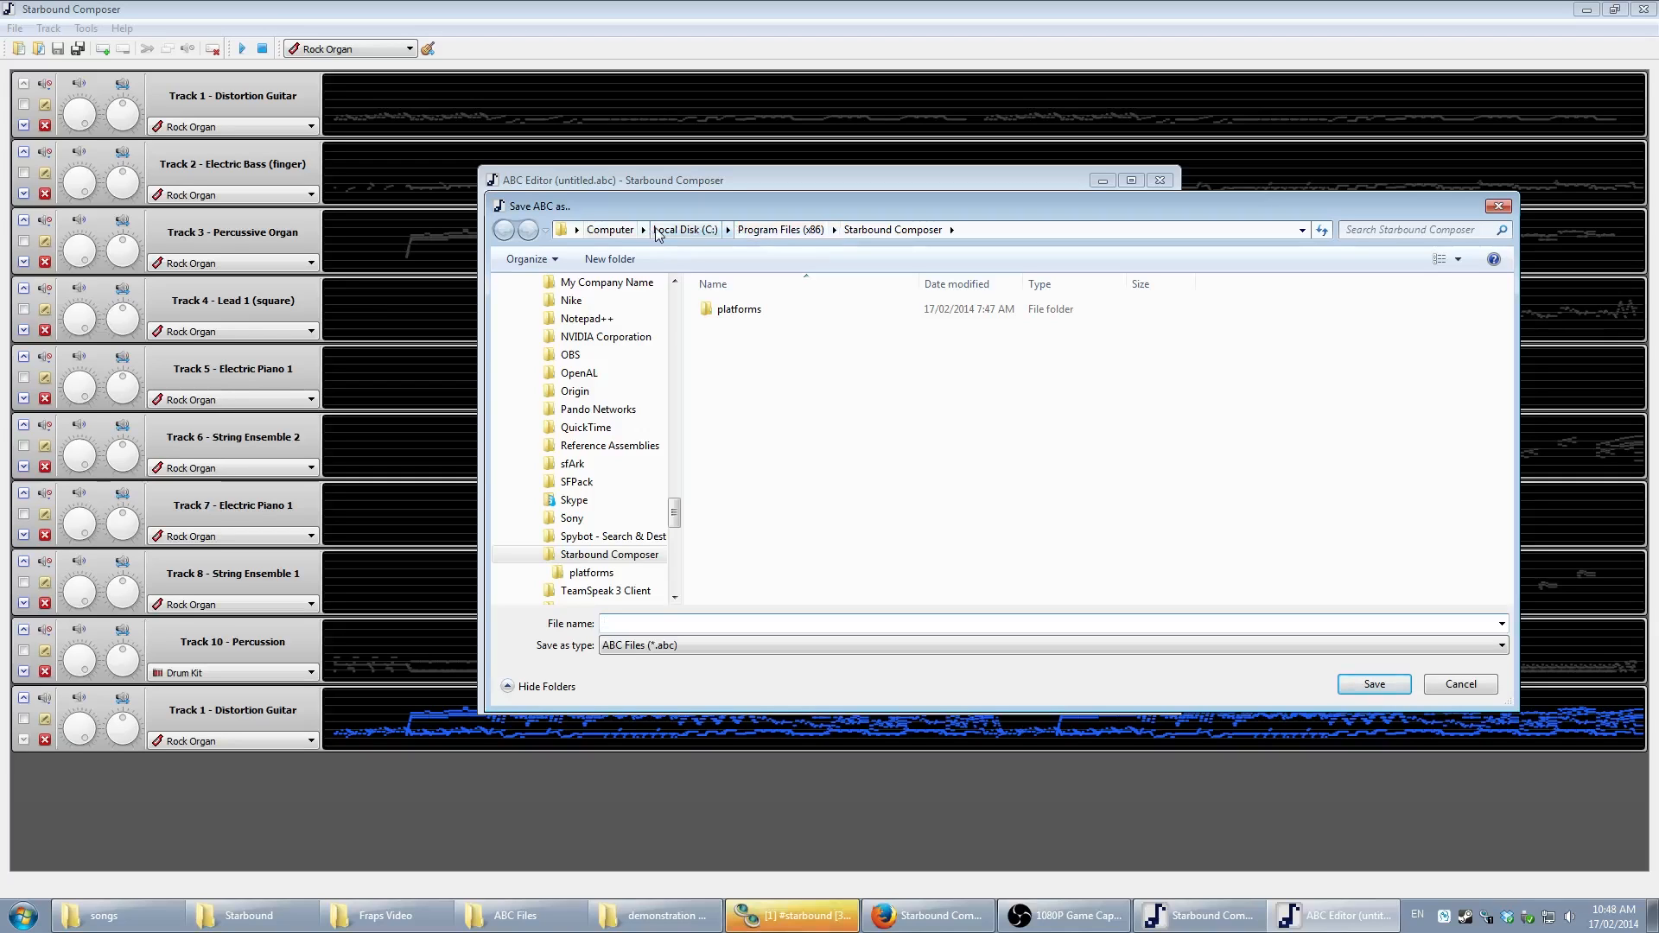
click(610, 230)
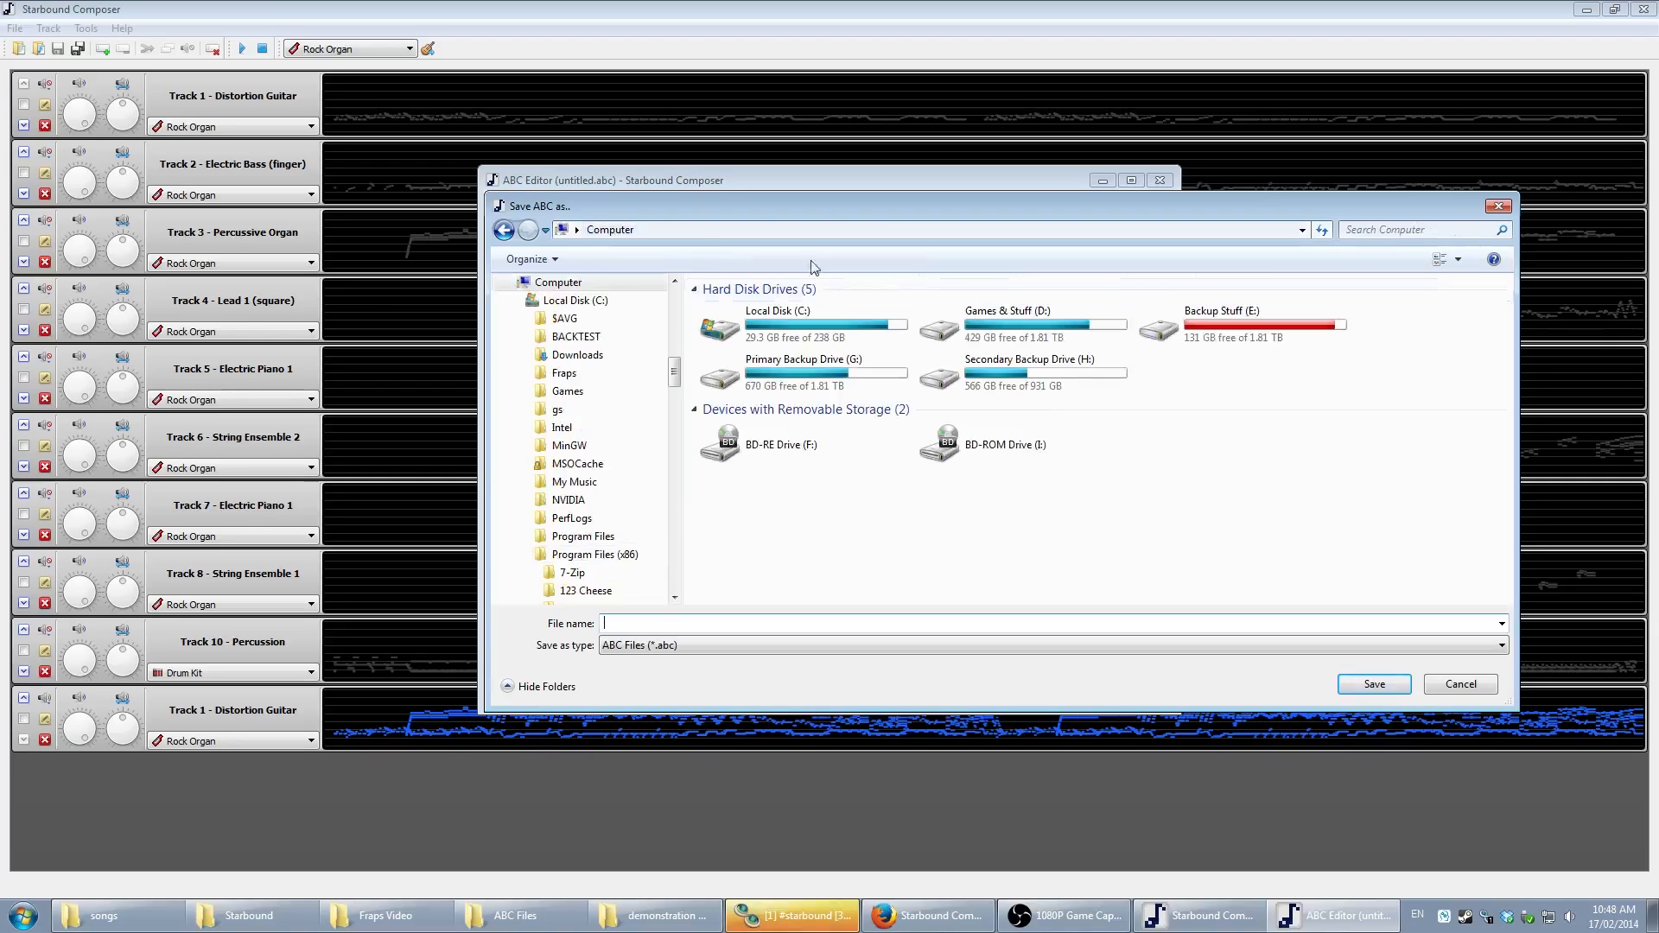
double_click(1065, 323)
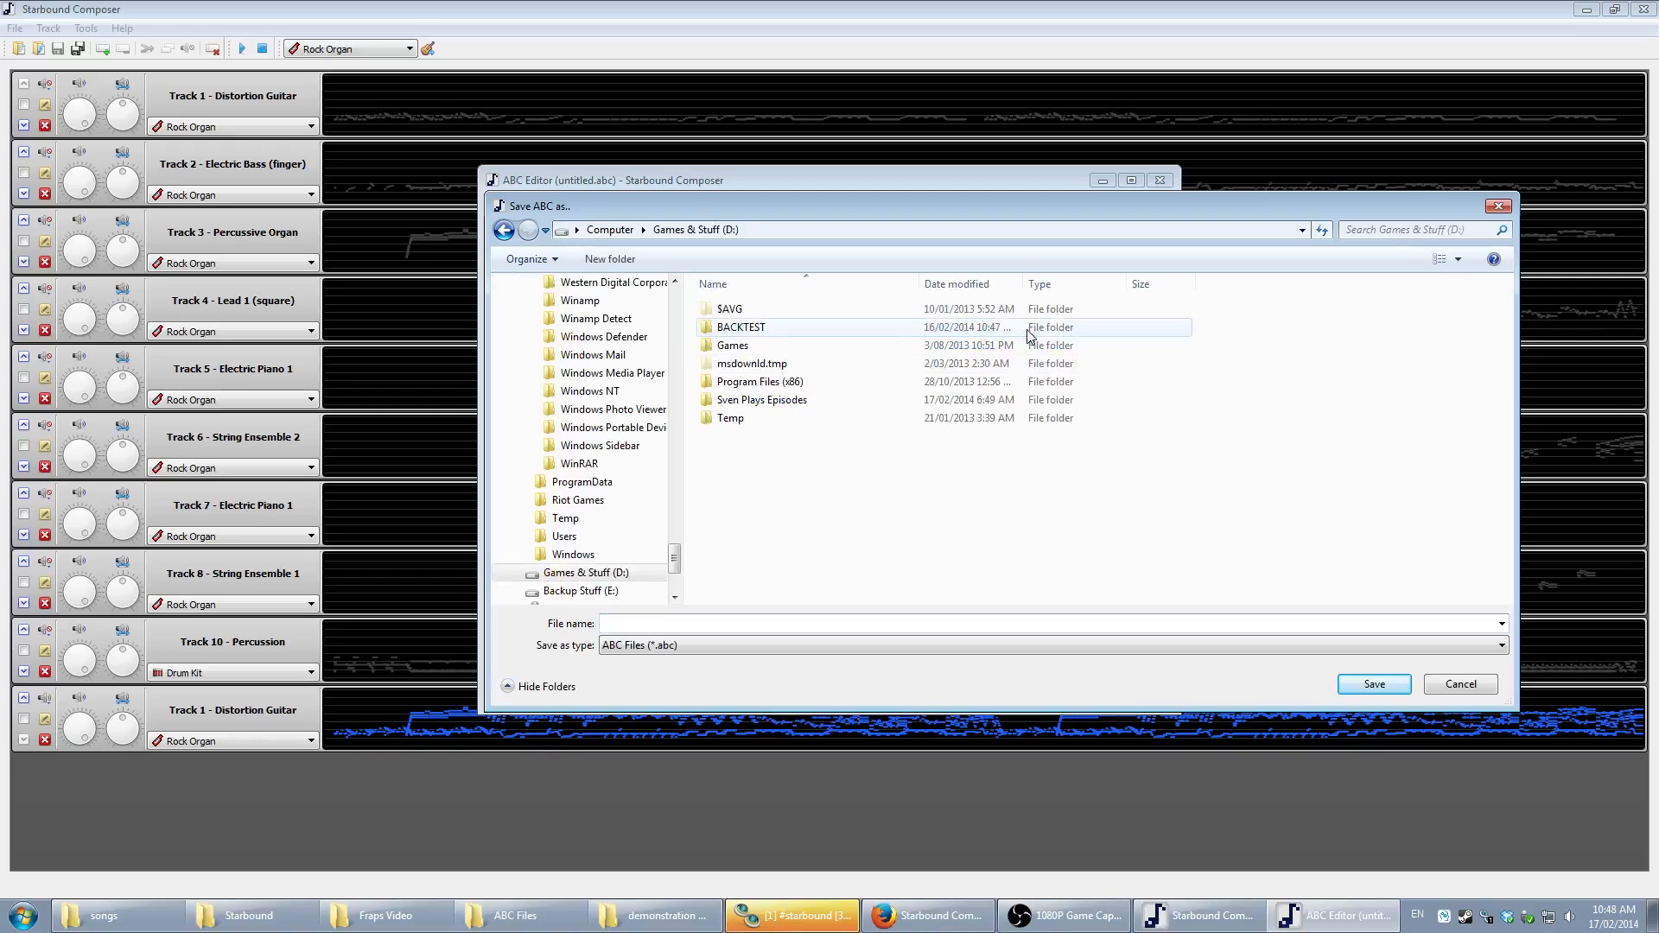
click(750, 383)
double_click(751, 384)
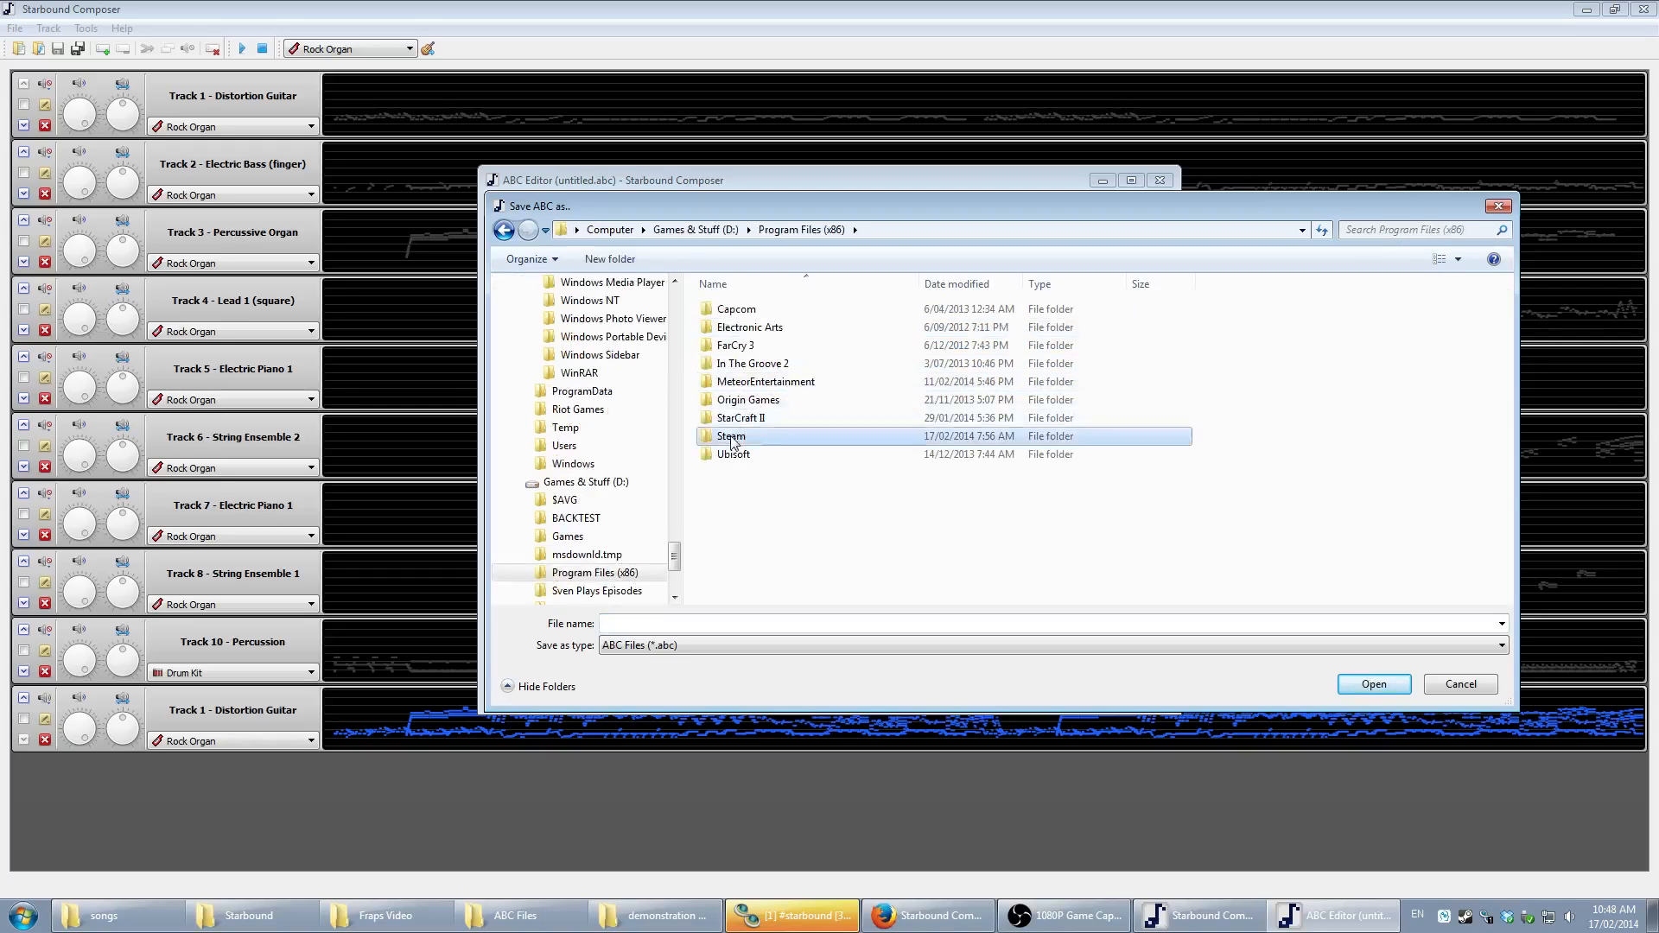
double_click(745, 435)
scroll(768, 386, down, 2)
scroll(768, 386, up, 2)
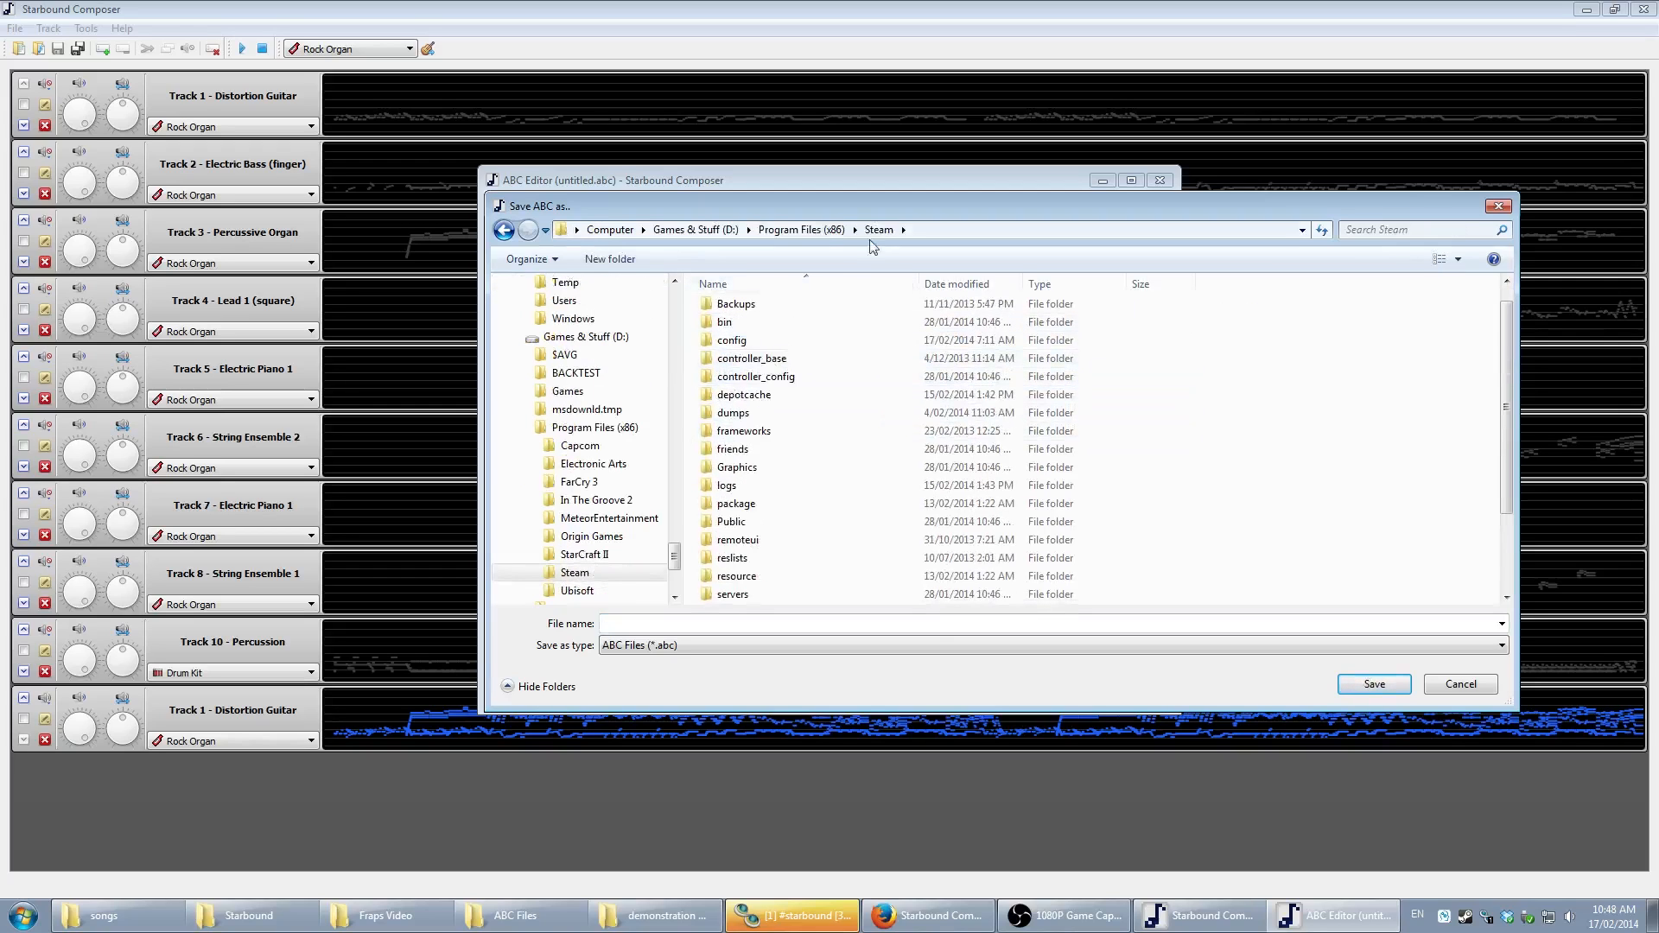
scroll(717, 432, down, 2)
double_click(734, 539)
double_click(740, 327)
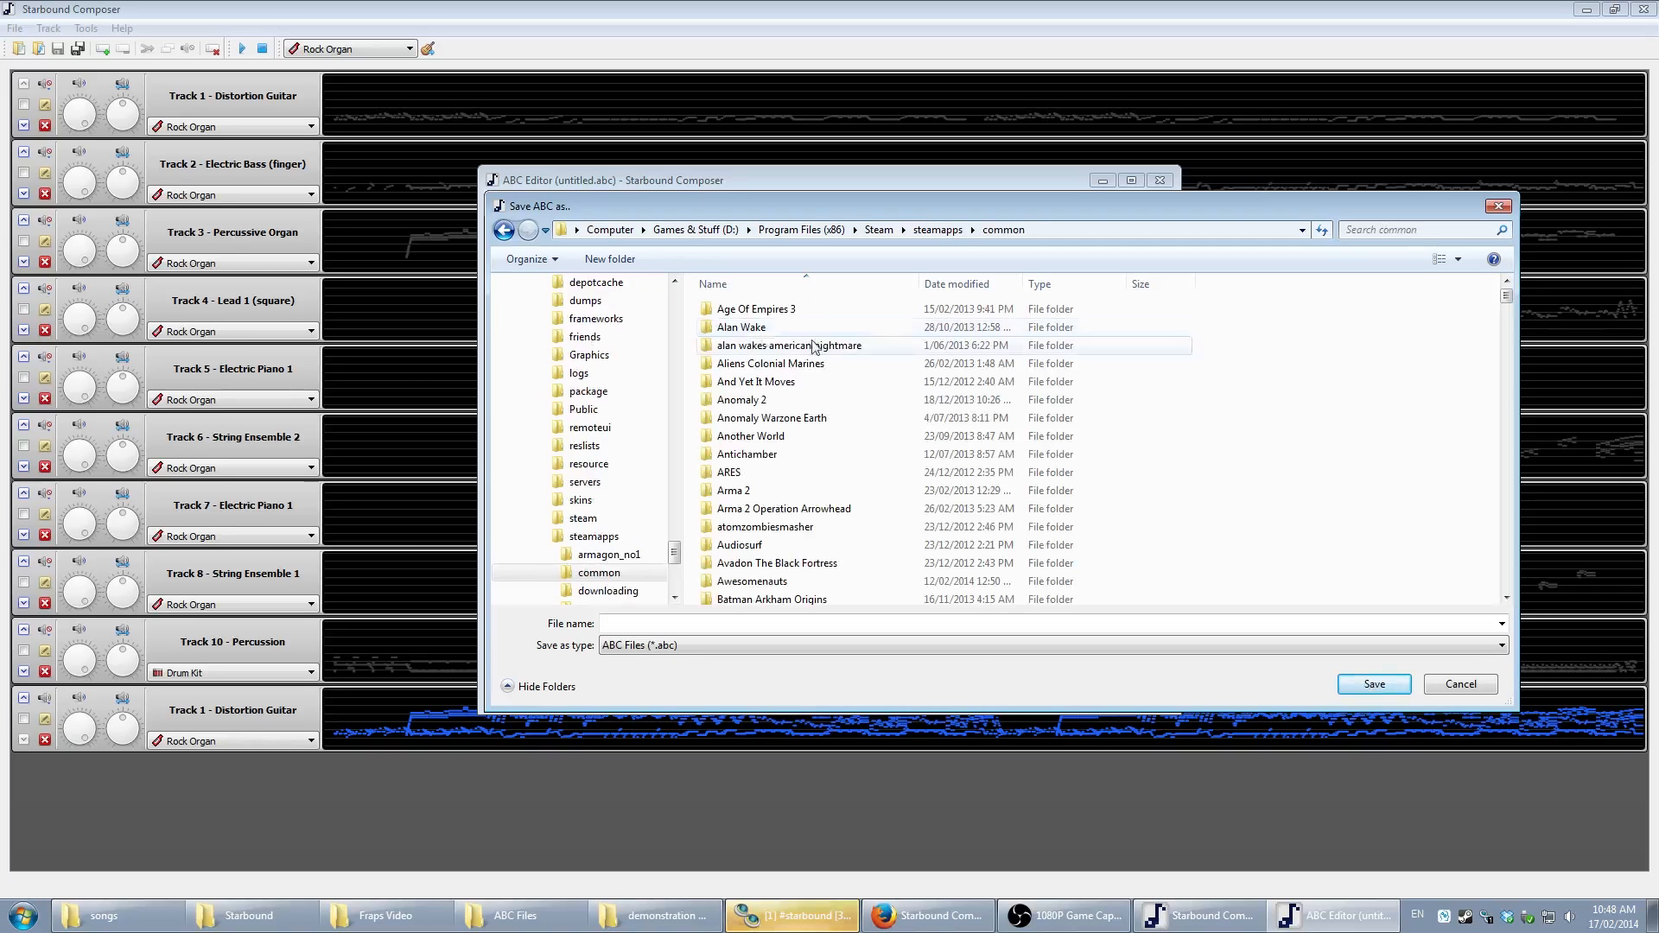
- Choose the Starbound > assets > user > songs folder as the save location for the ABC file
scroll(845, 429, down, 10)
scroll(847, 432, down, 20)
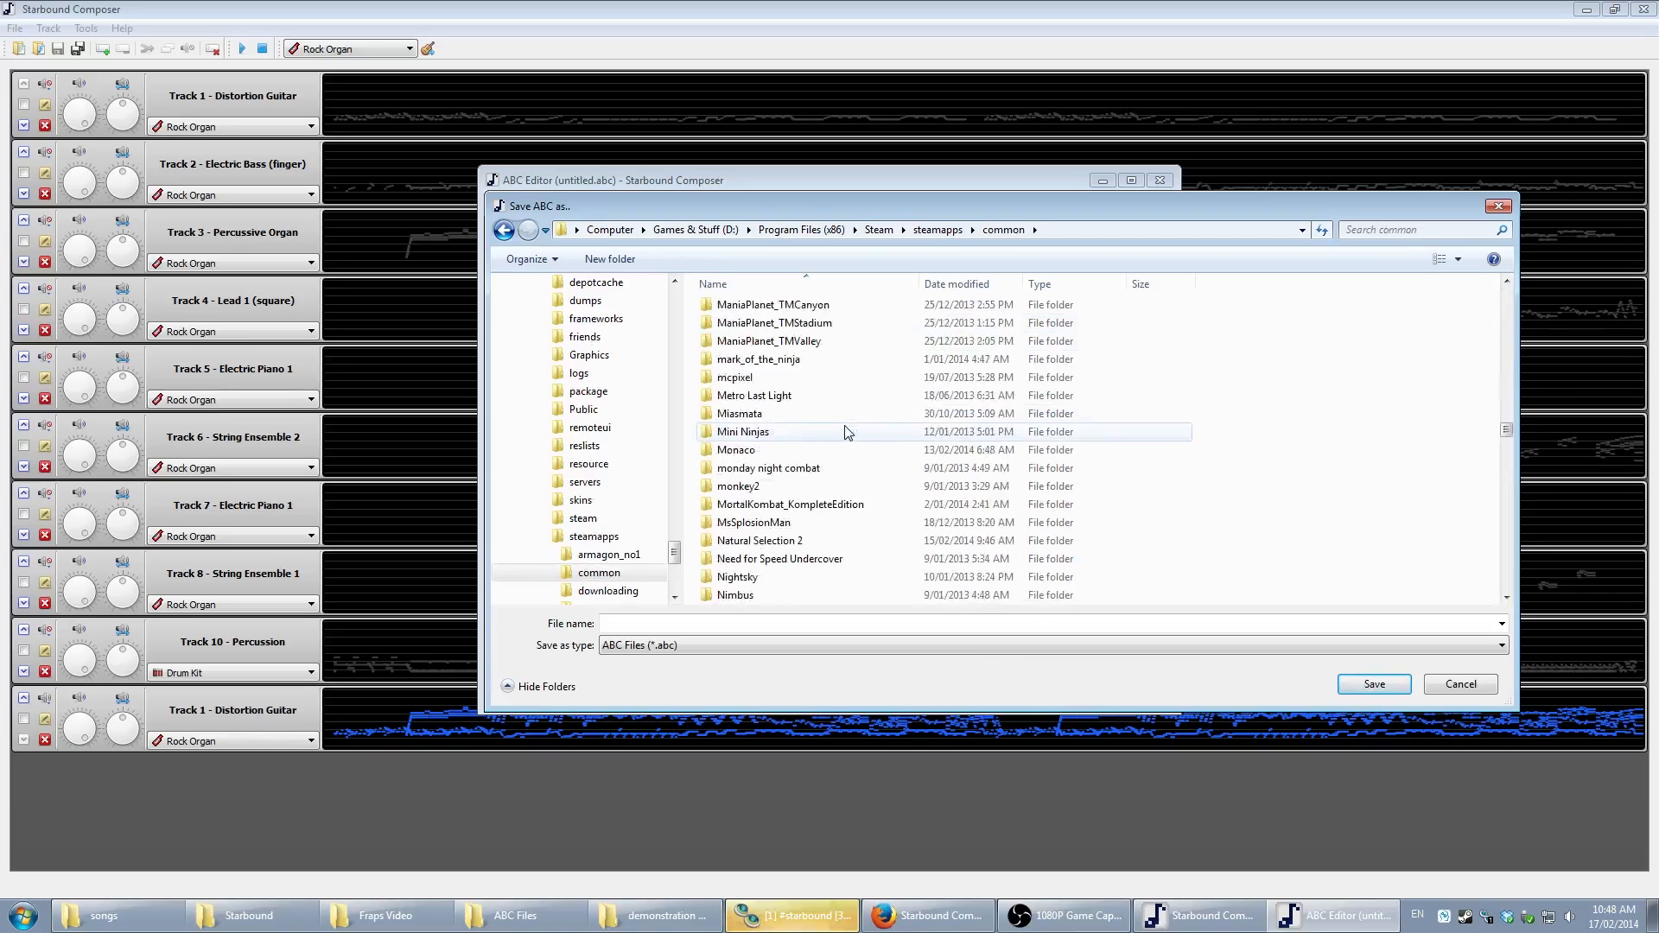
scroll(845, 432, down, 15)
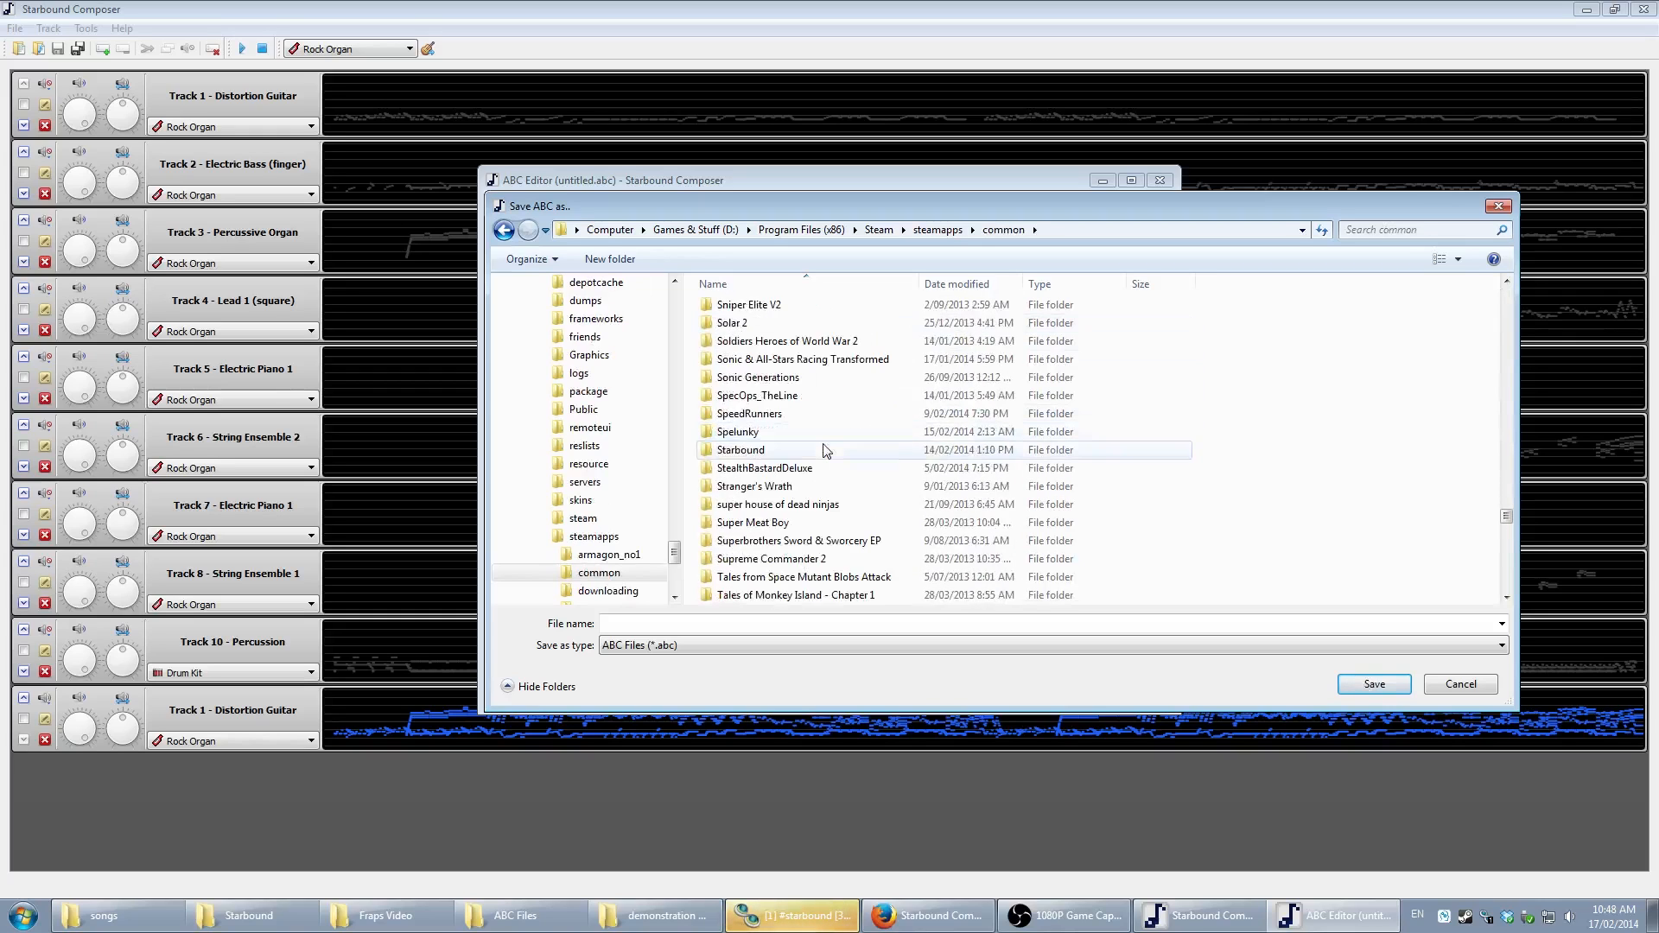
double_click(735, 502)
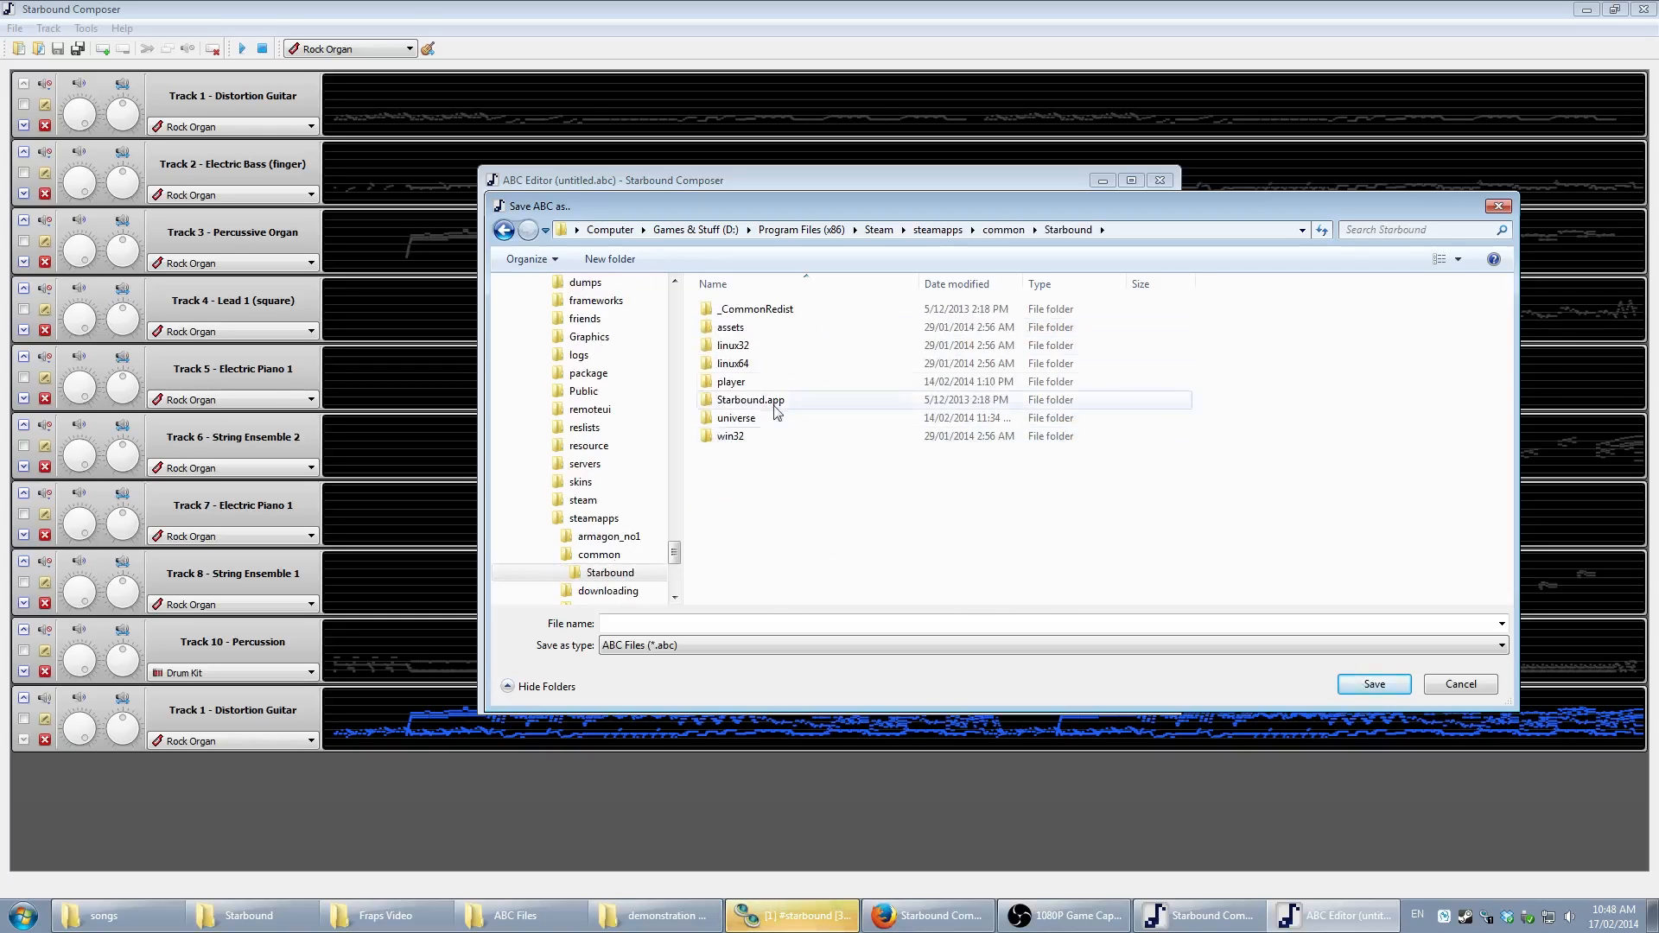
double_click(733, 328)
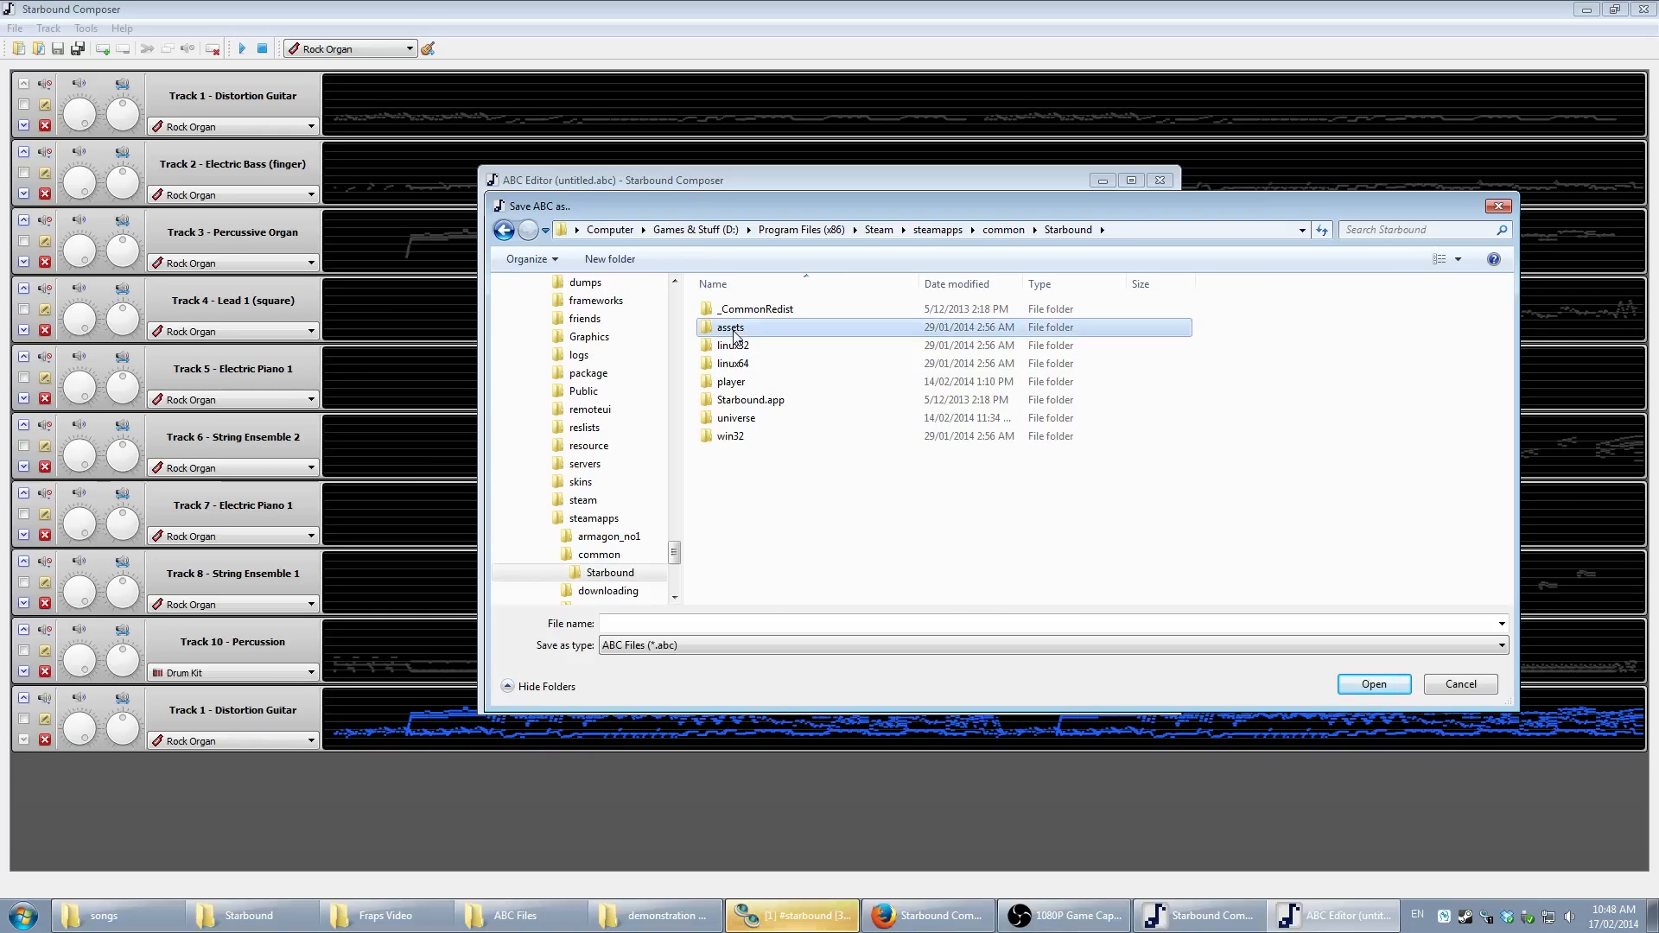
scroll(830, 449, down, 5)
scroll(827, 448, down, 1)
double_click(731, 577)
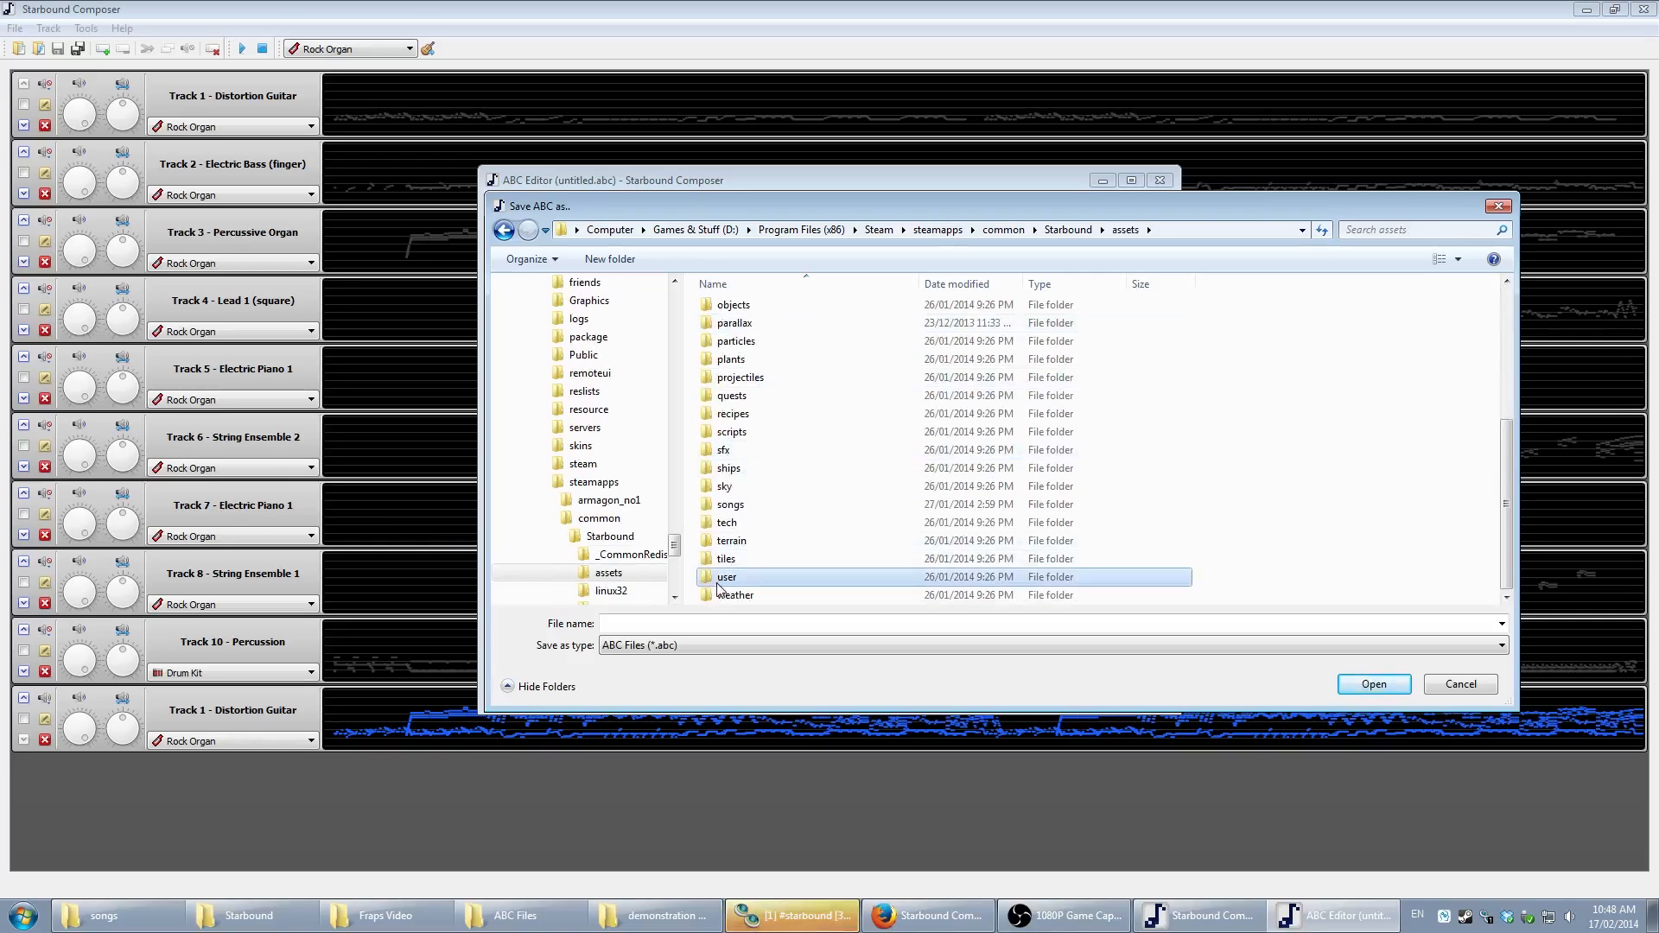
double_click(728, 312)
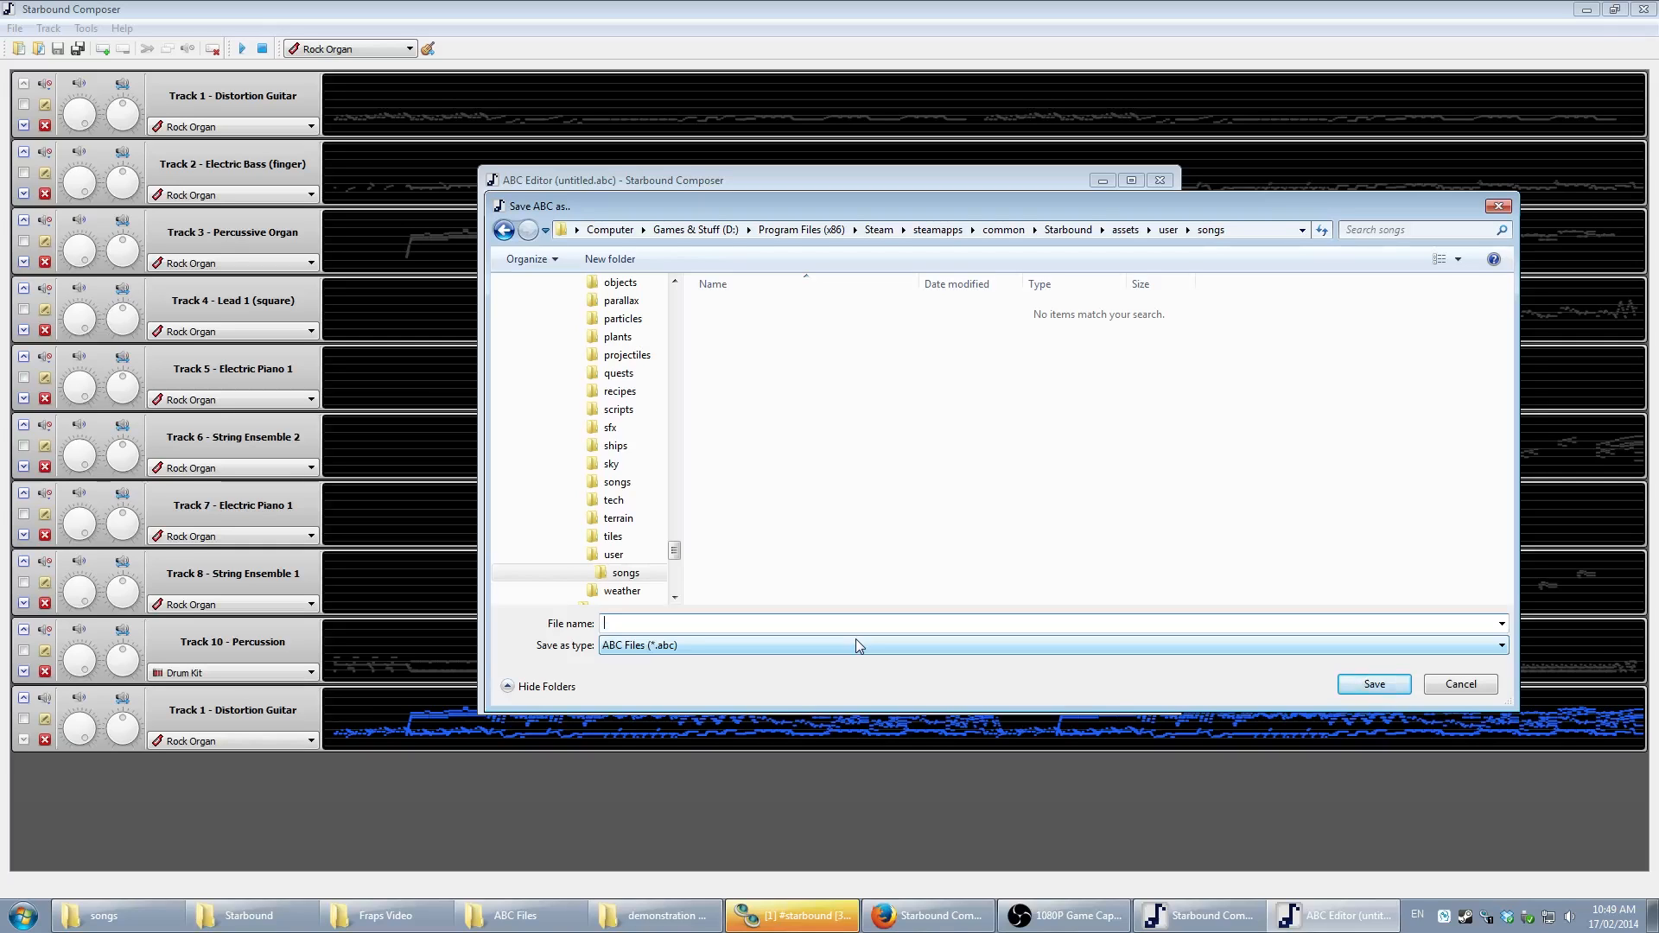
- Save the ABC file in the songs folder under the name "FFVII Boss - Solo"
text(Final Fantasy VII Boss Music - T)
key(ctrl+a)
key(BackSpace)
text(FFVII Boss - Solo)
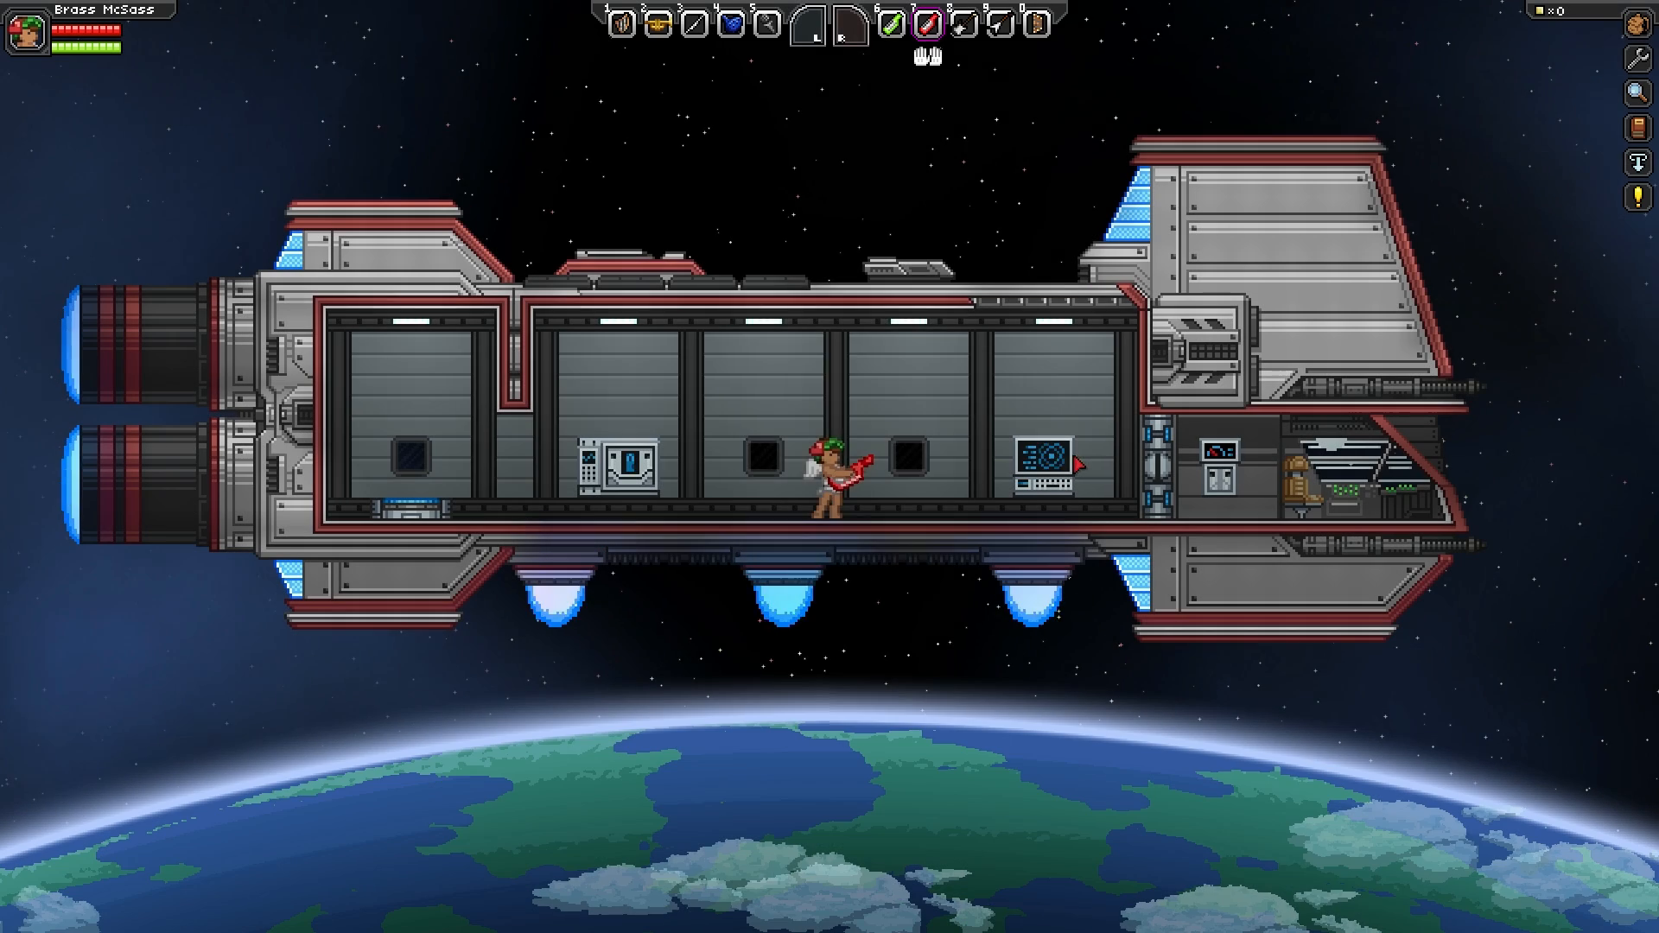
- Switch to Starbound, open the instrument's songbook and play the song "ffvii boss - solo" as a solo
click(957, 448)
drag(809, 266, 1235, 227)
click(1254, 297)
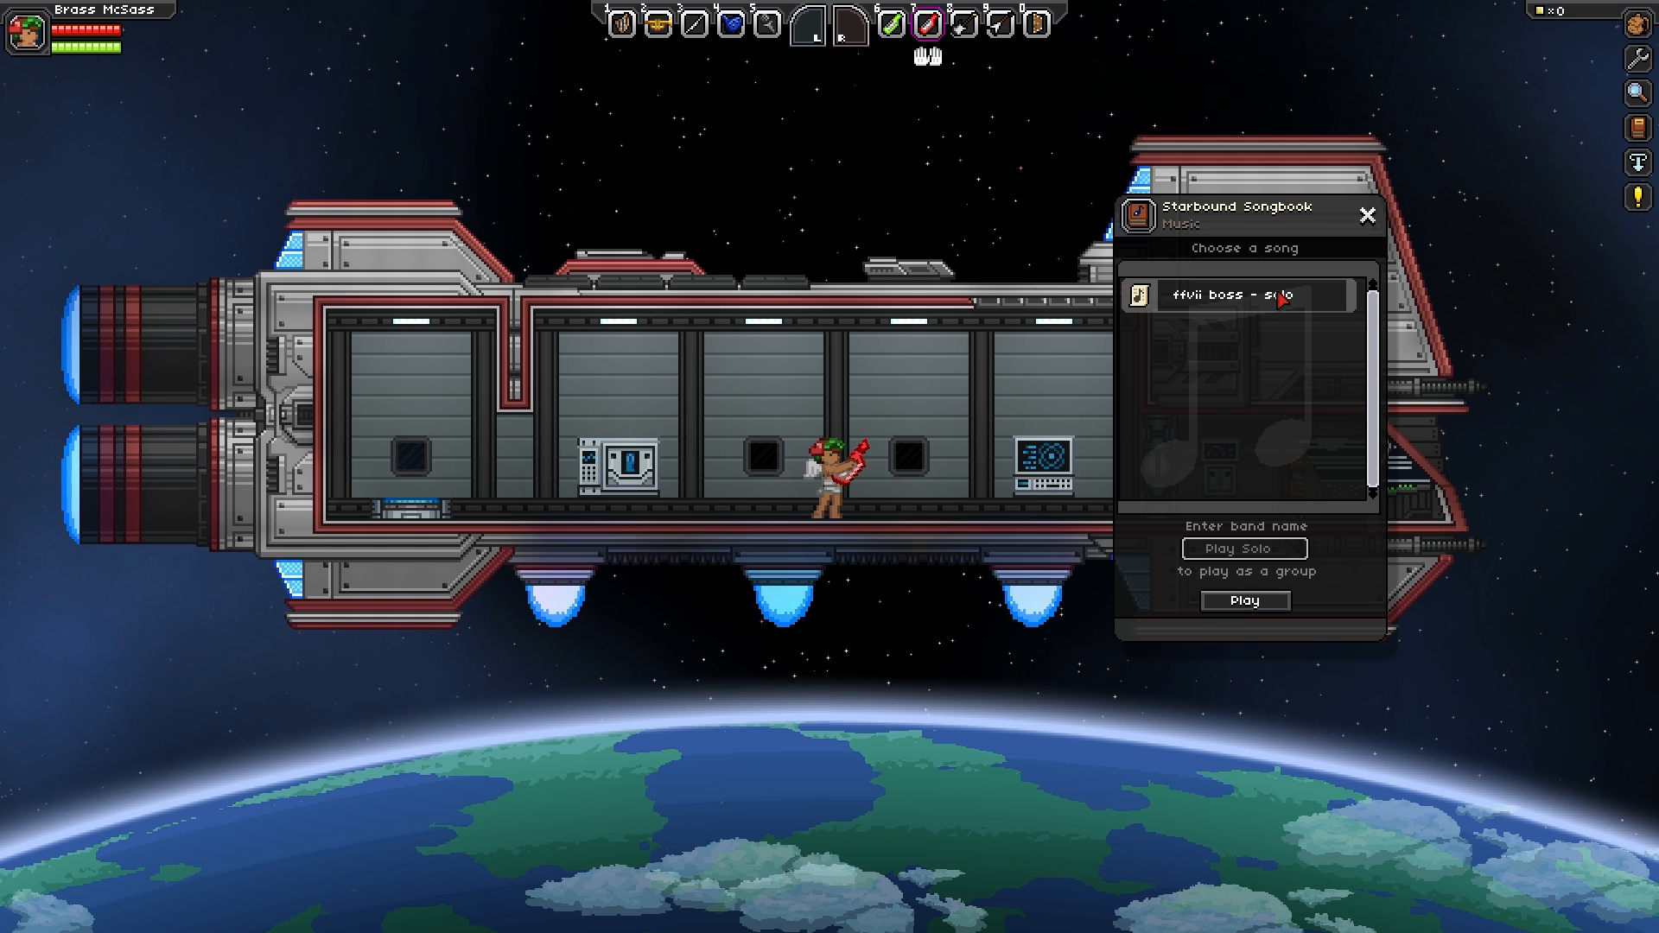
click(1244, 601)
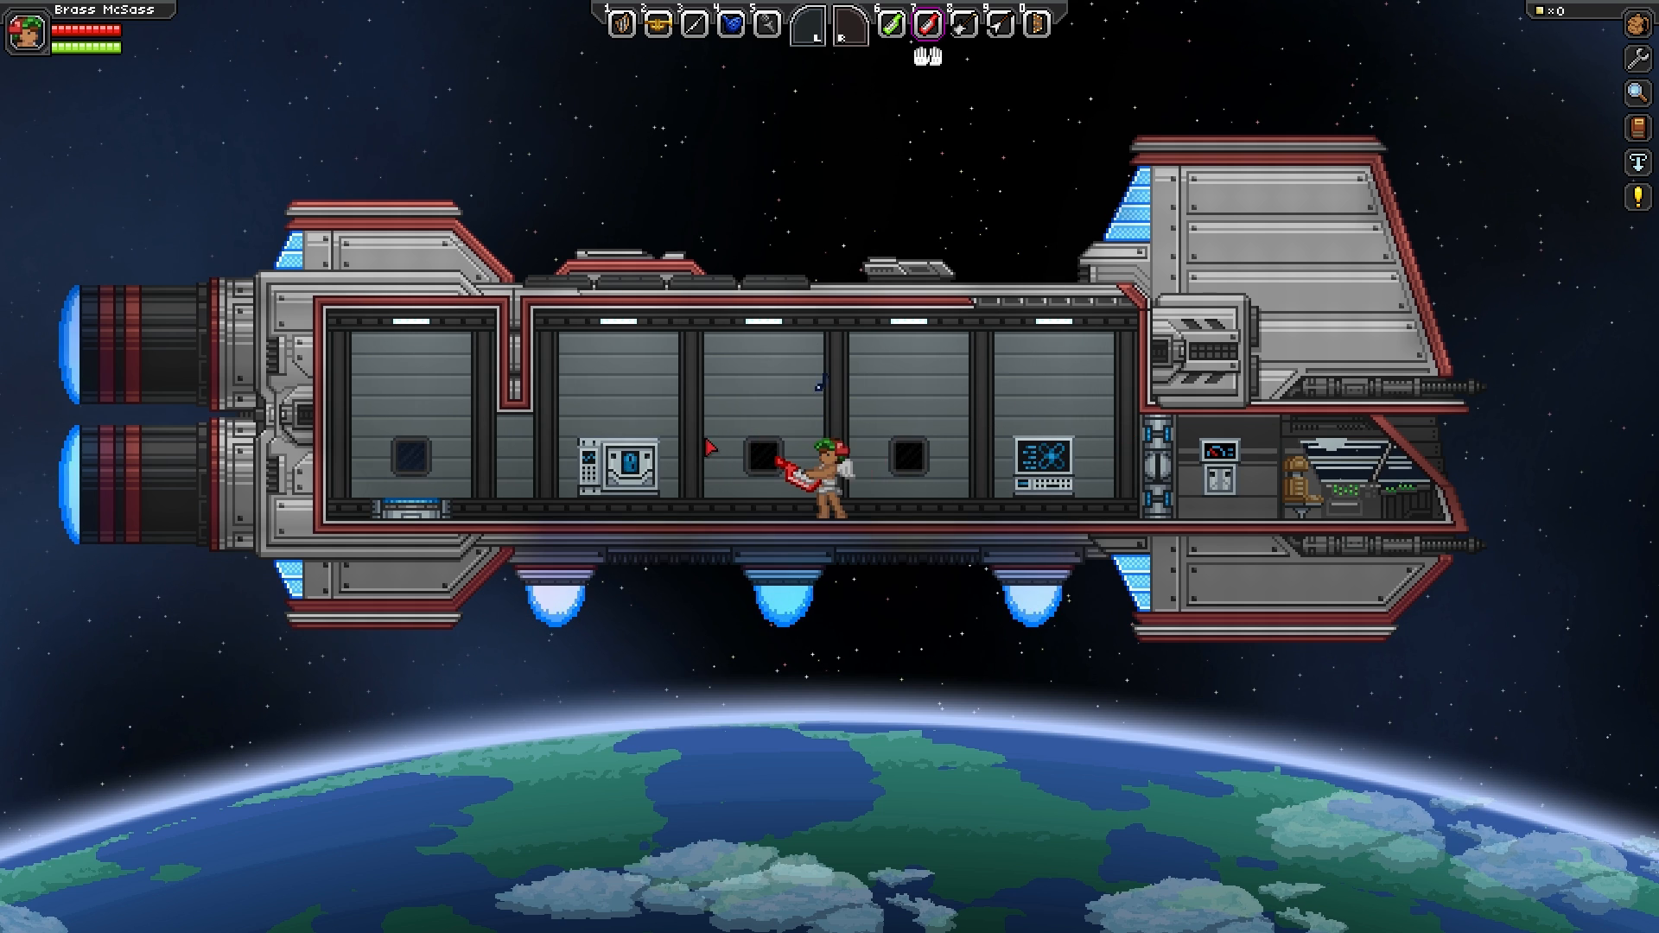
key(x)
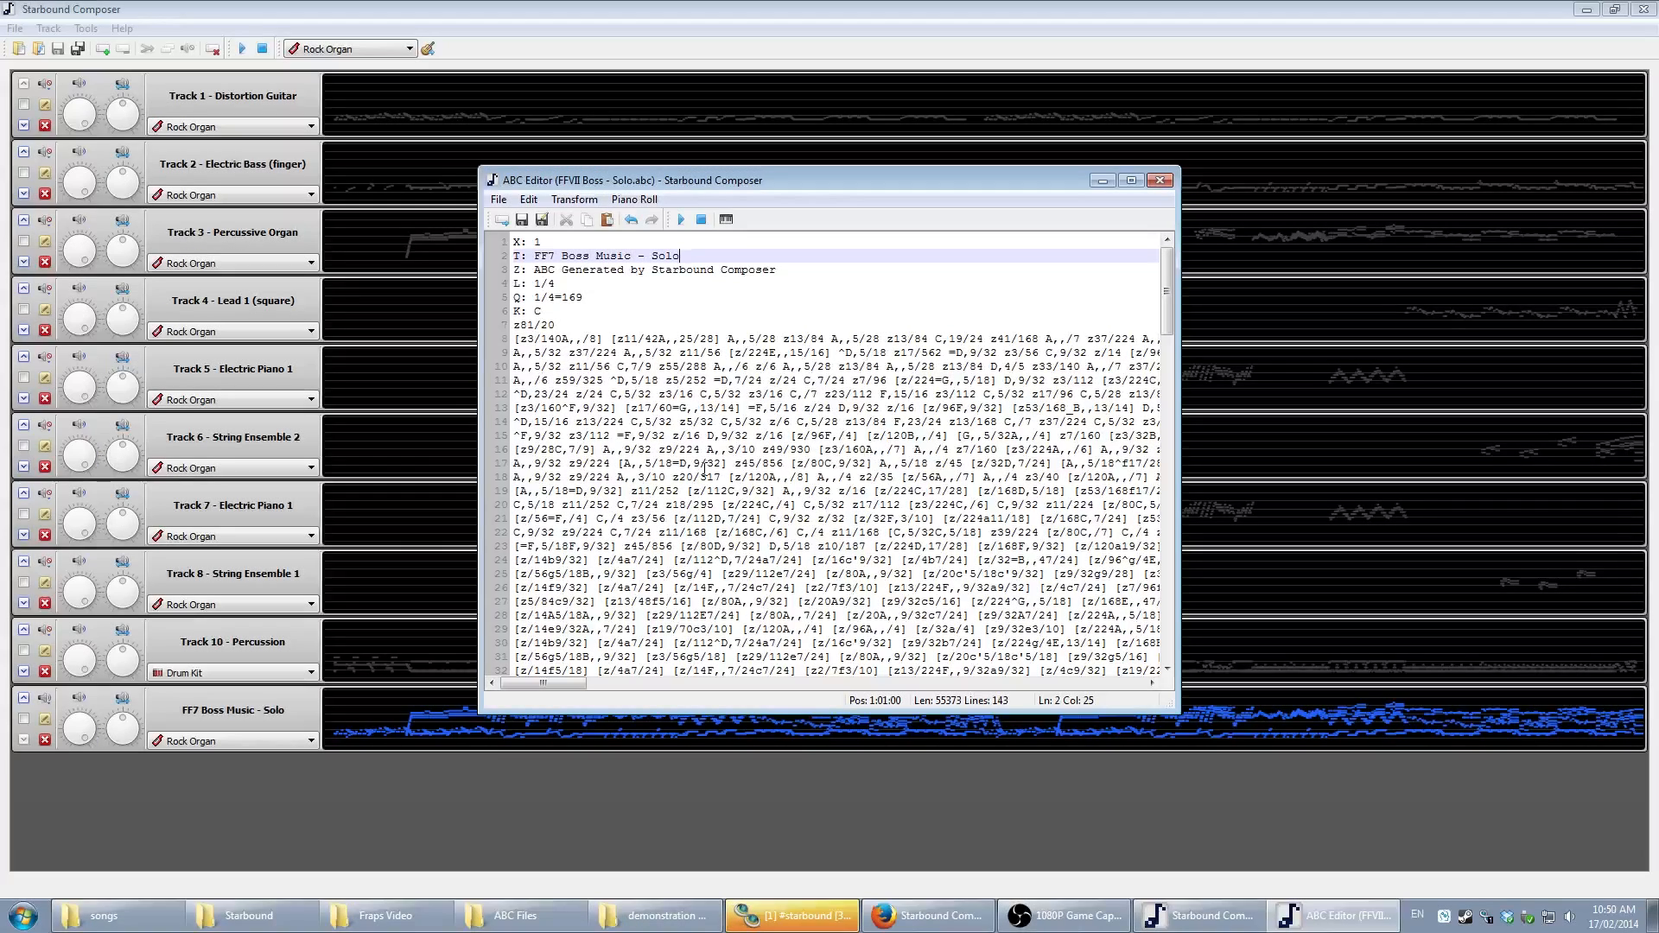
- Return to Starbound Composer, preview the merged FF7 Boss Music - Solo track and stop the playback
click(610, 4)
click(242, 48)
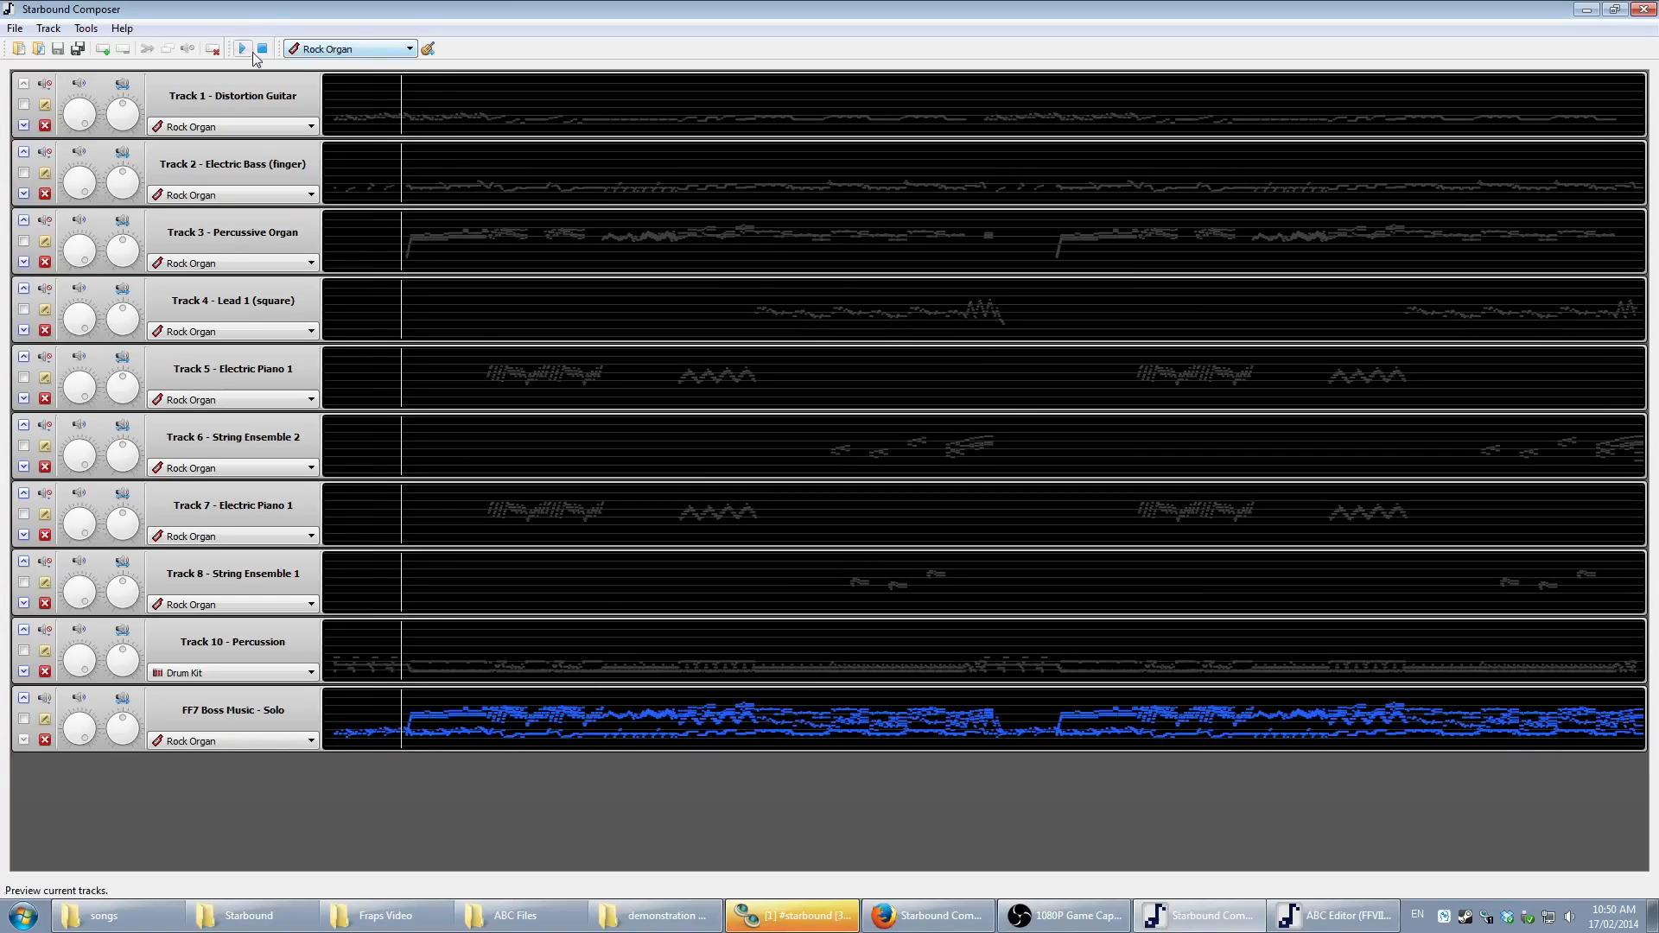
click(261, 49)
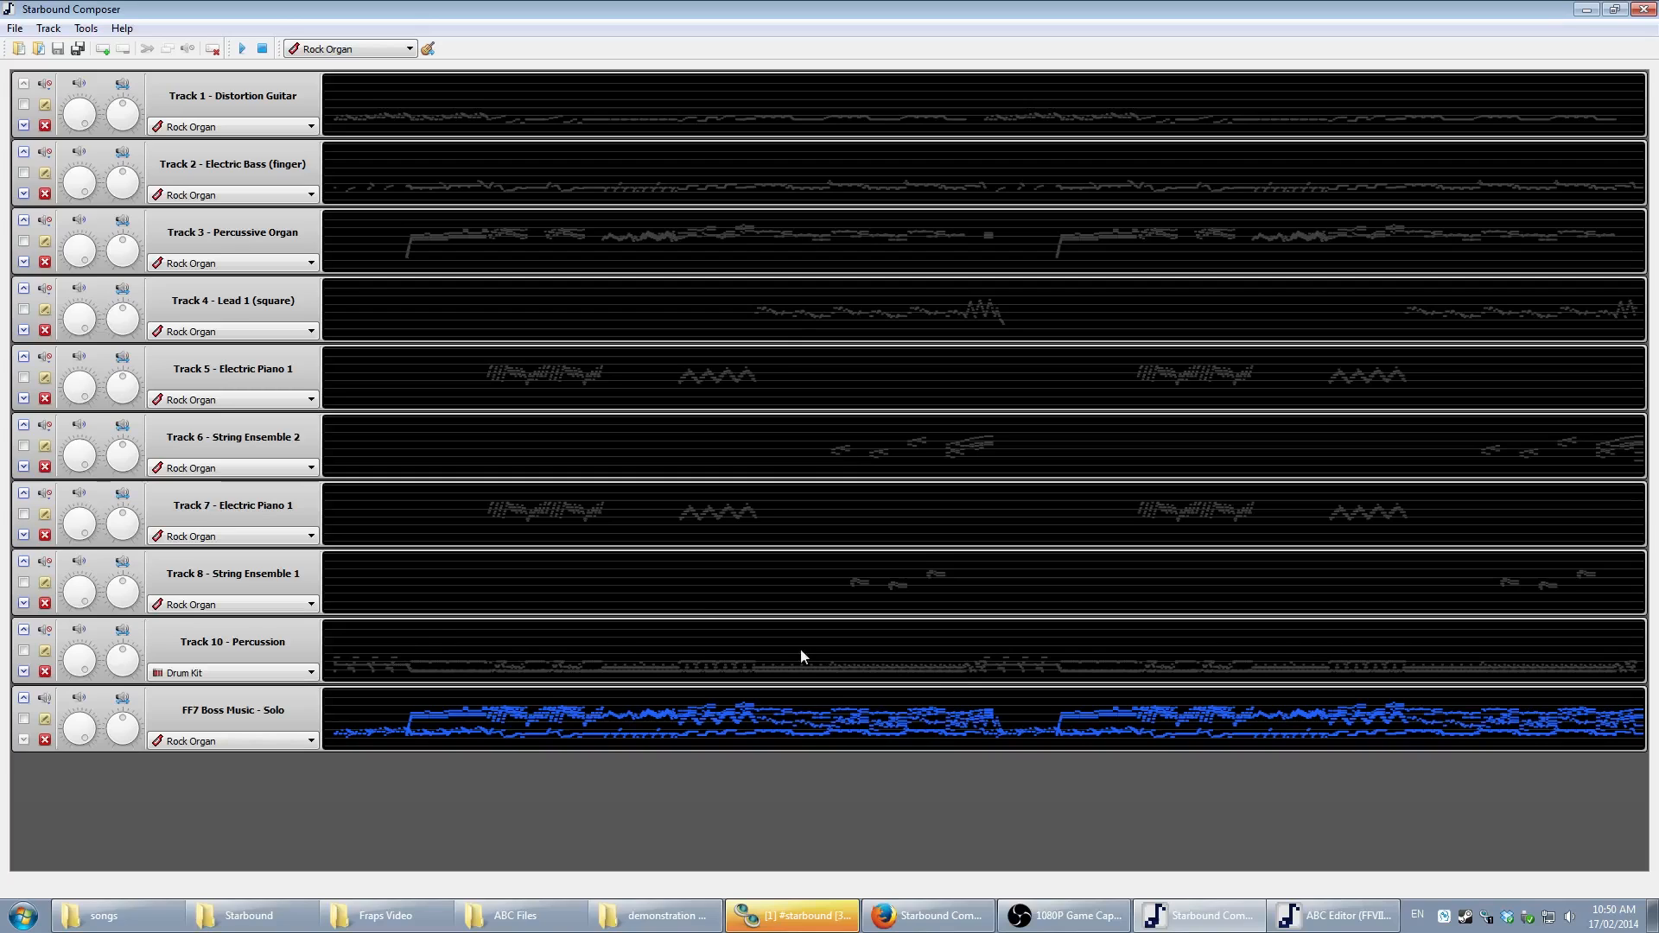
- Remove the merged FF7 Boss Music - Solo track and unmute all the remaining tracks
click(46, 741)
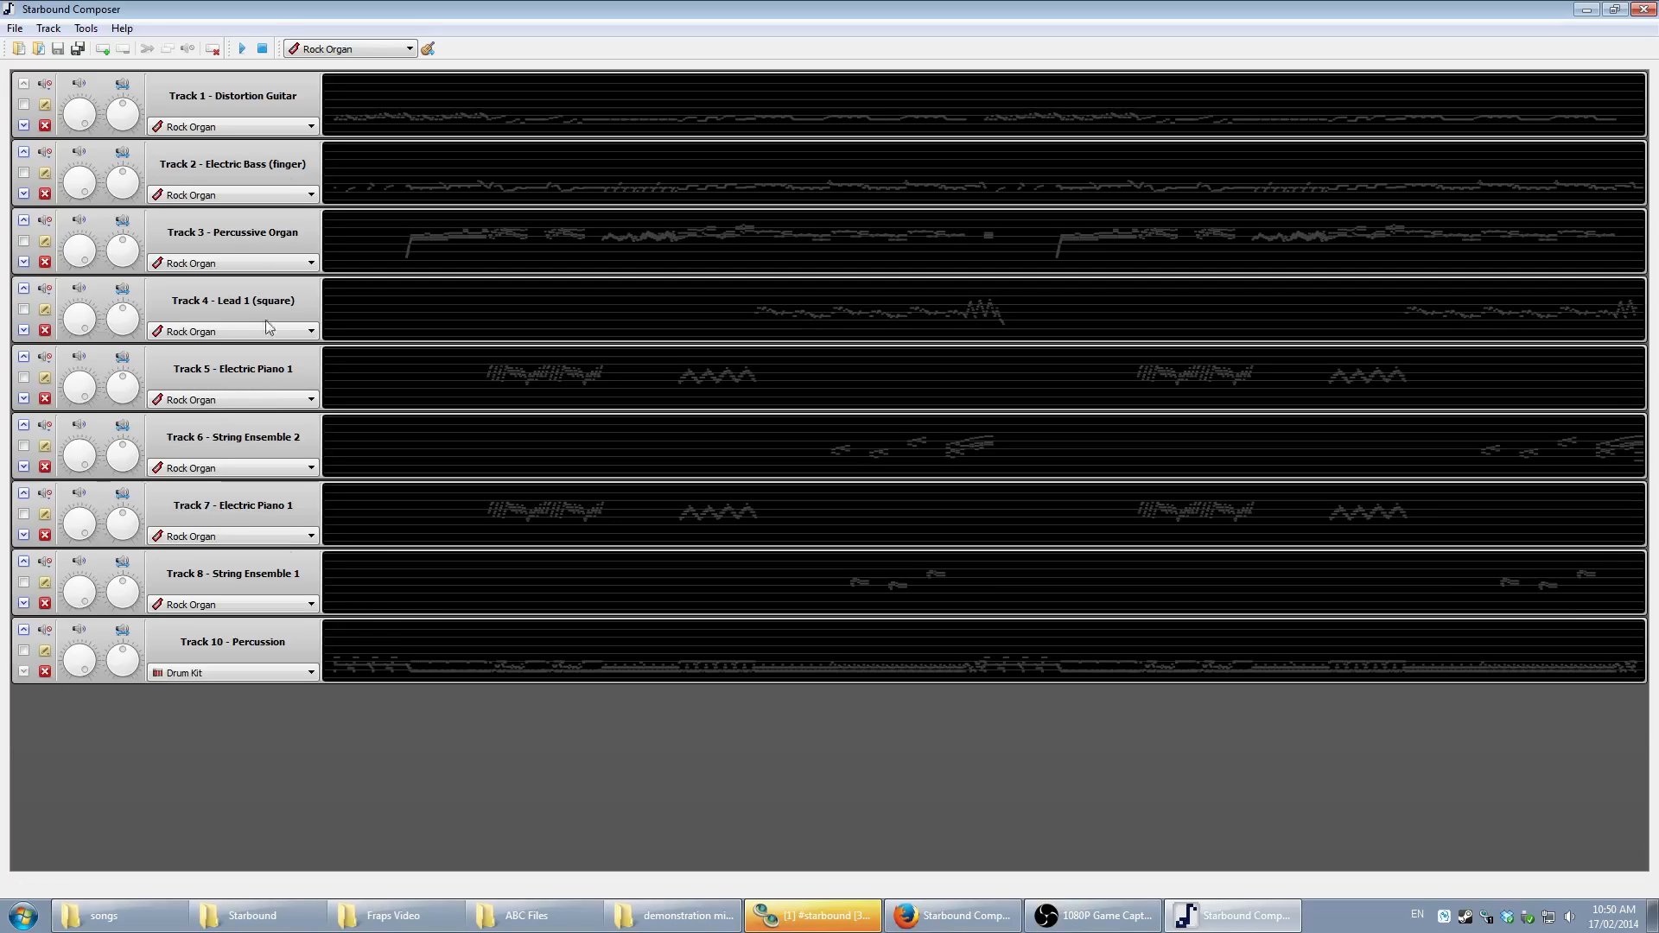
click(45, 630)
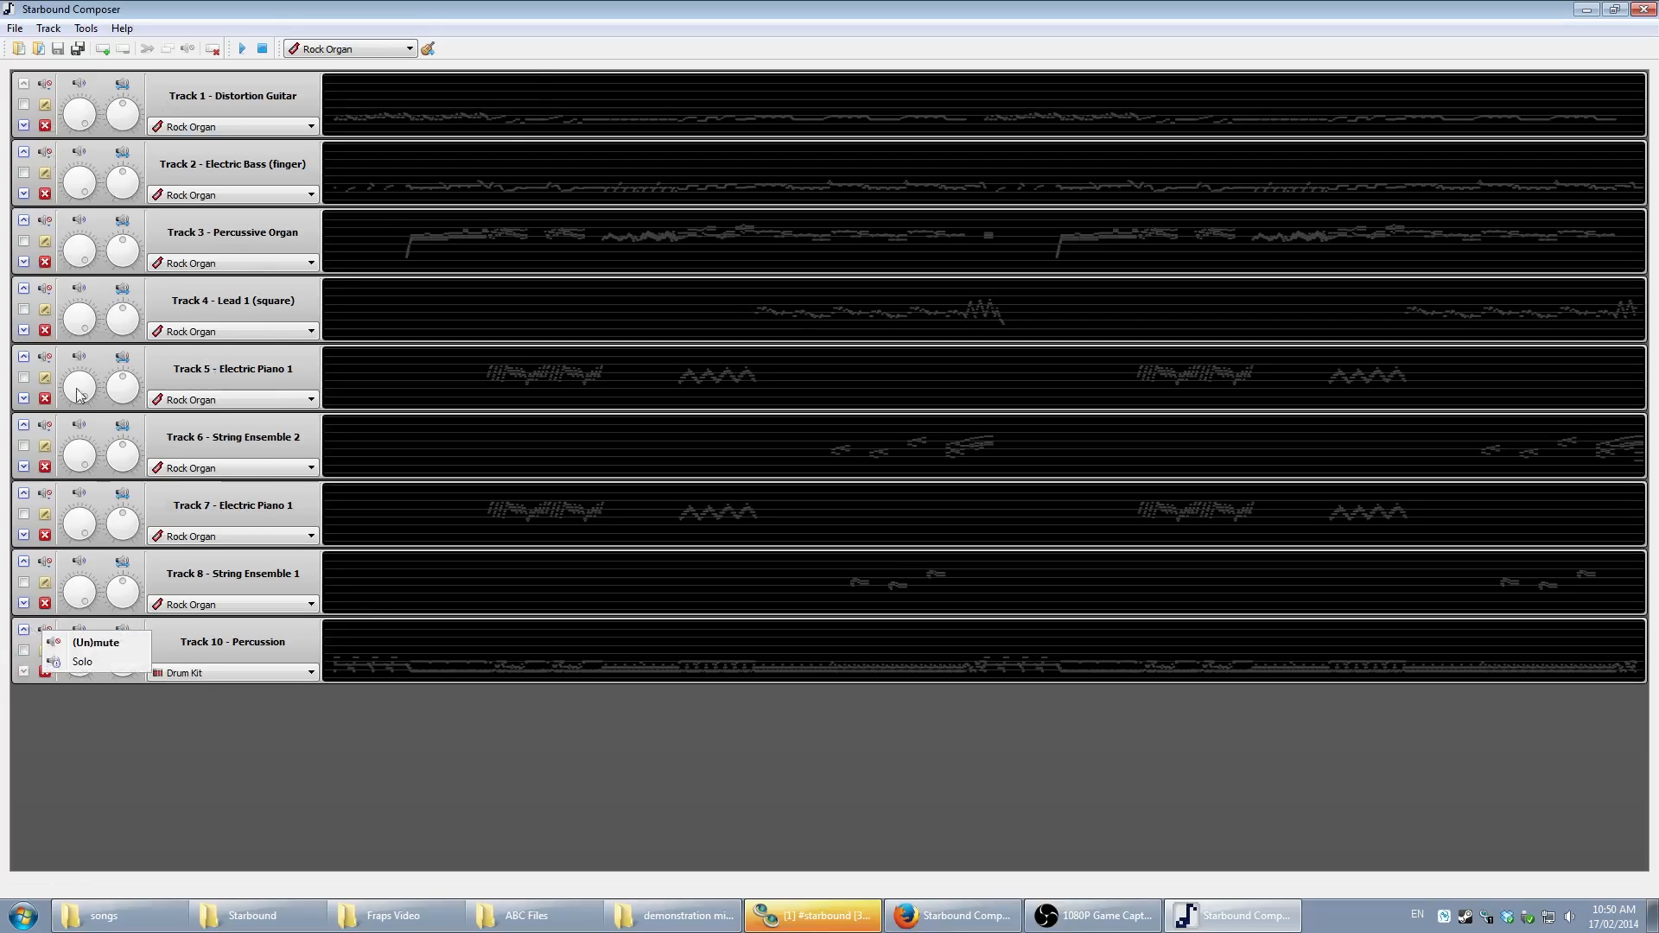
click(92, 669)
click(40, 638)
click(92, 668)
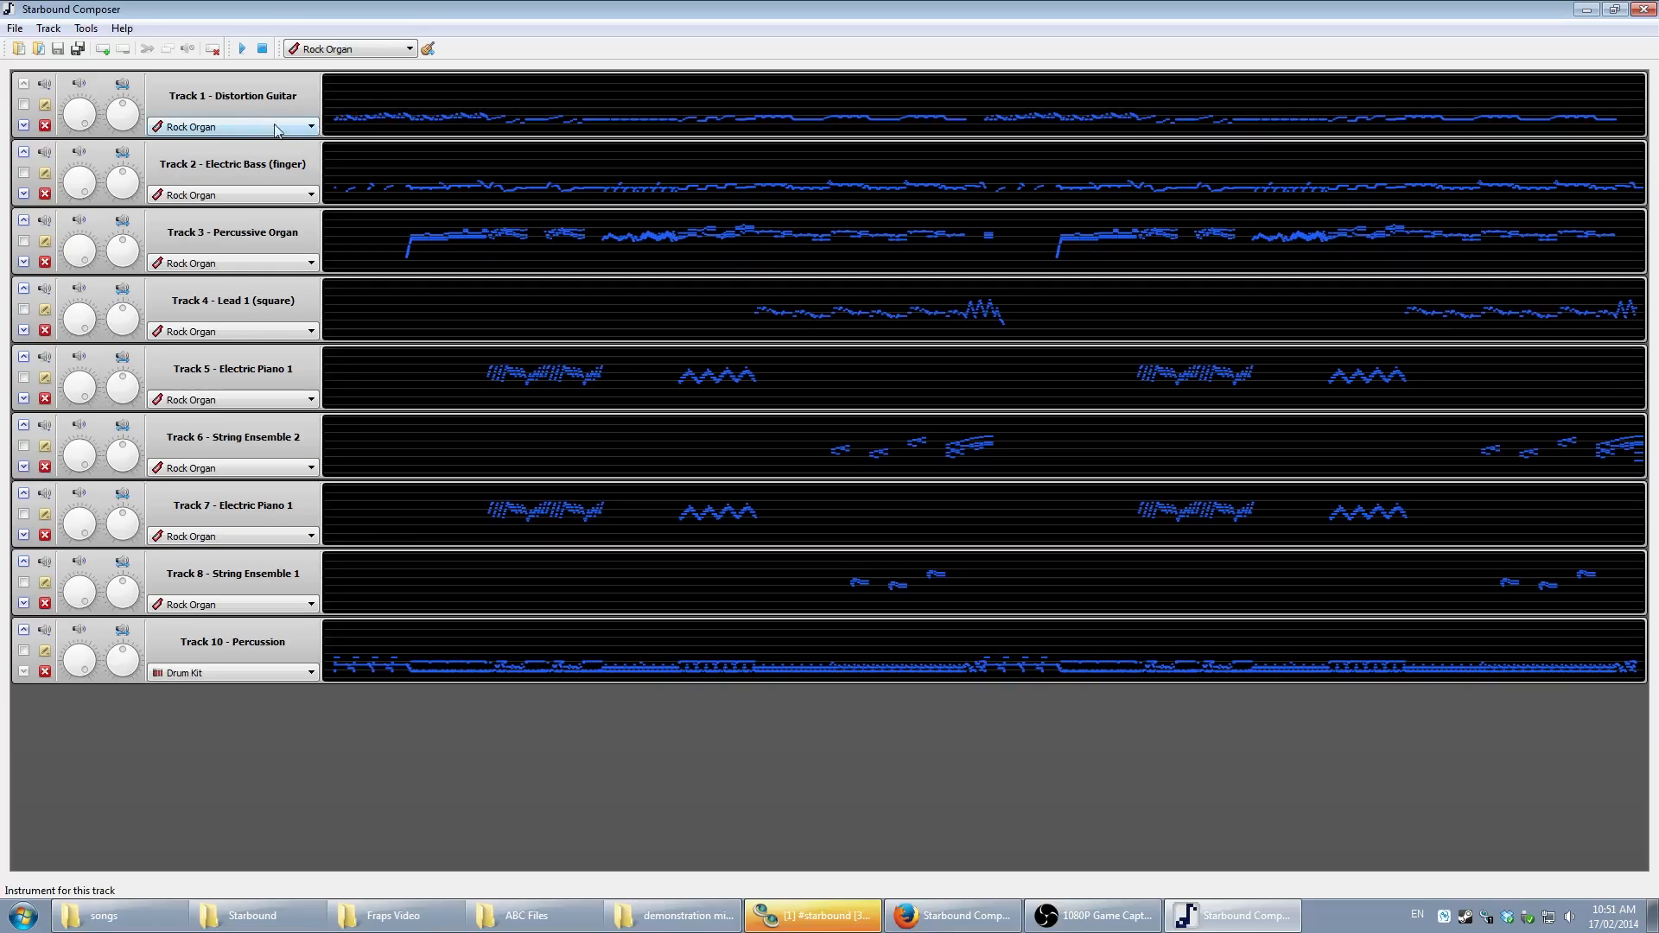
- Solo Track 1 - Distortion Guitar, preview it on its own and stop the playback
click(45, 84)
click(49, 89)
right_click(49, 89)
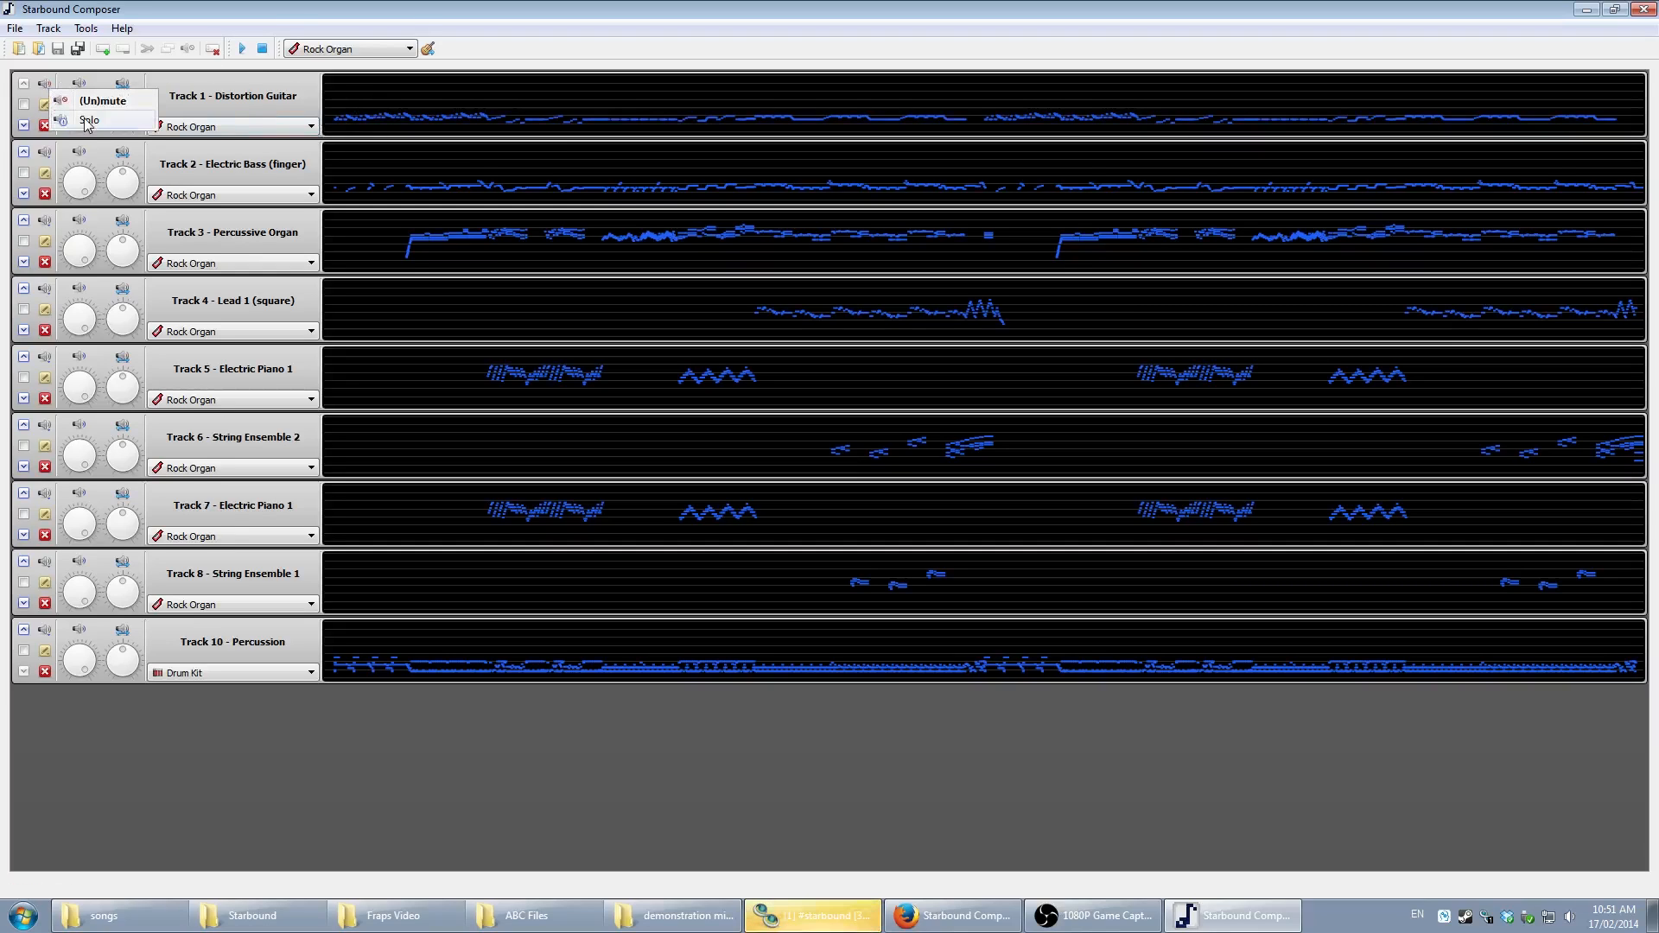
click(89, 121)
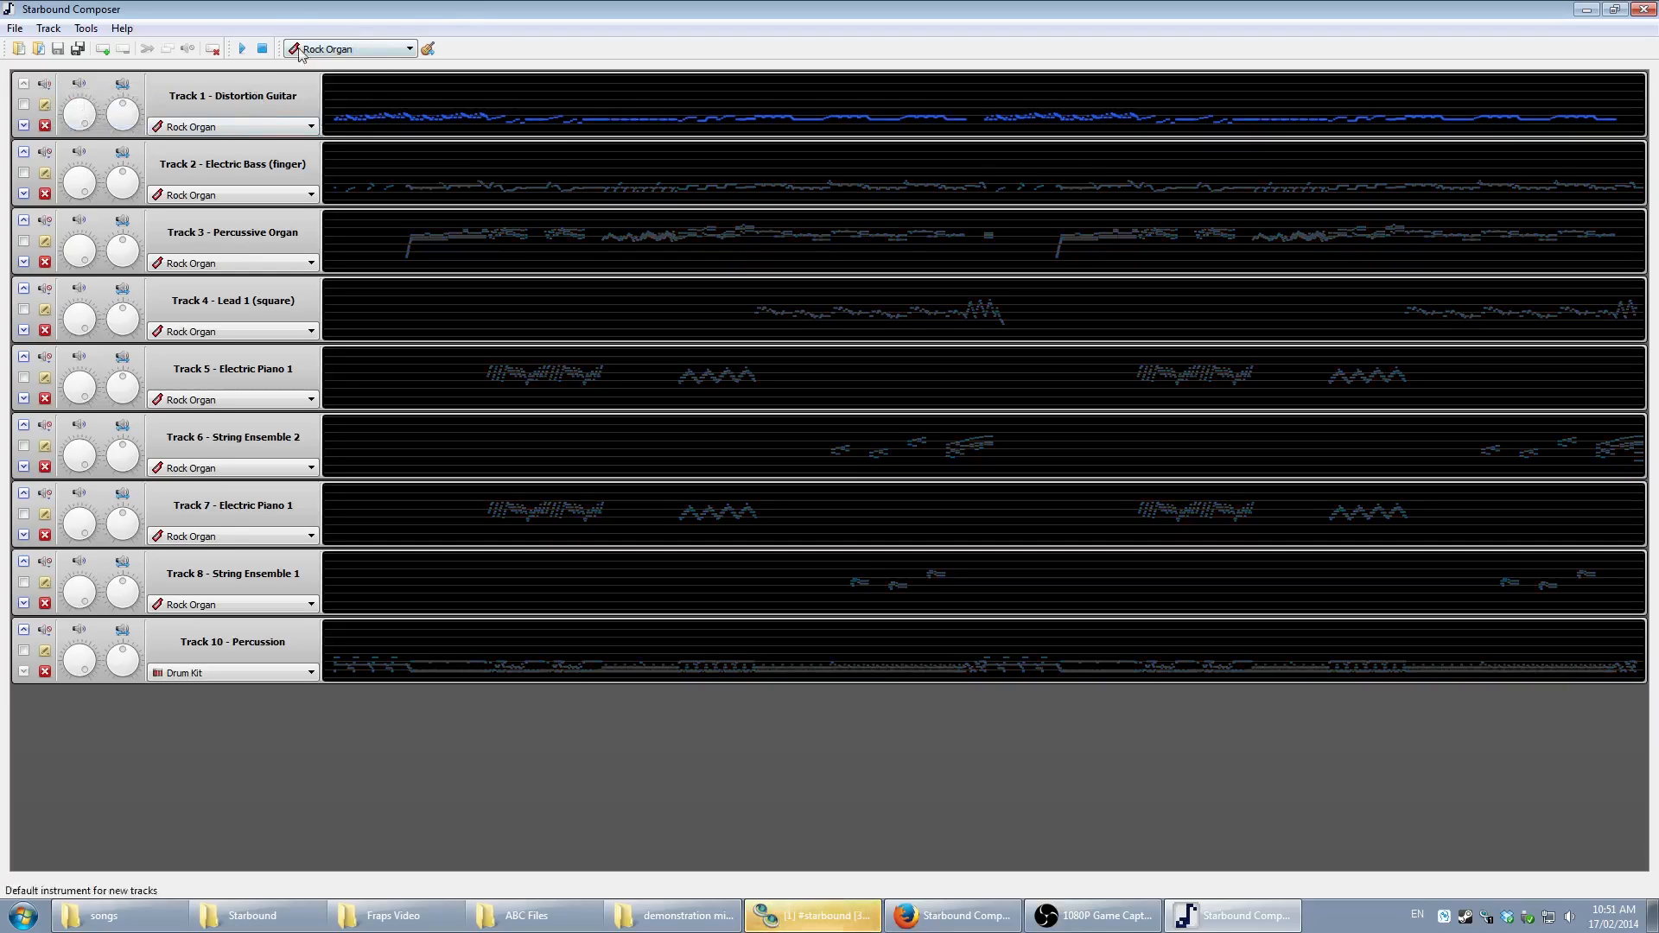
click(244, 50)
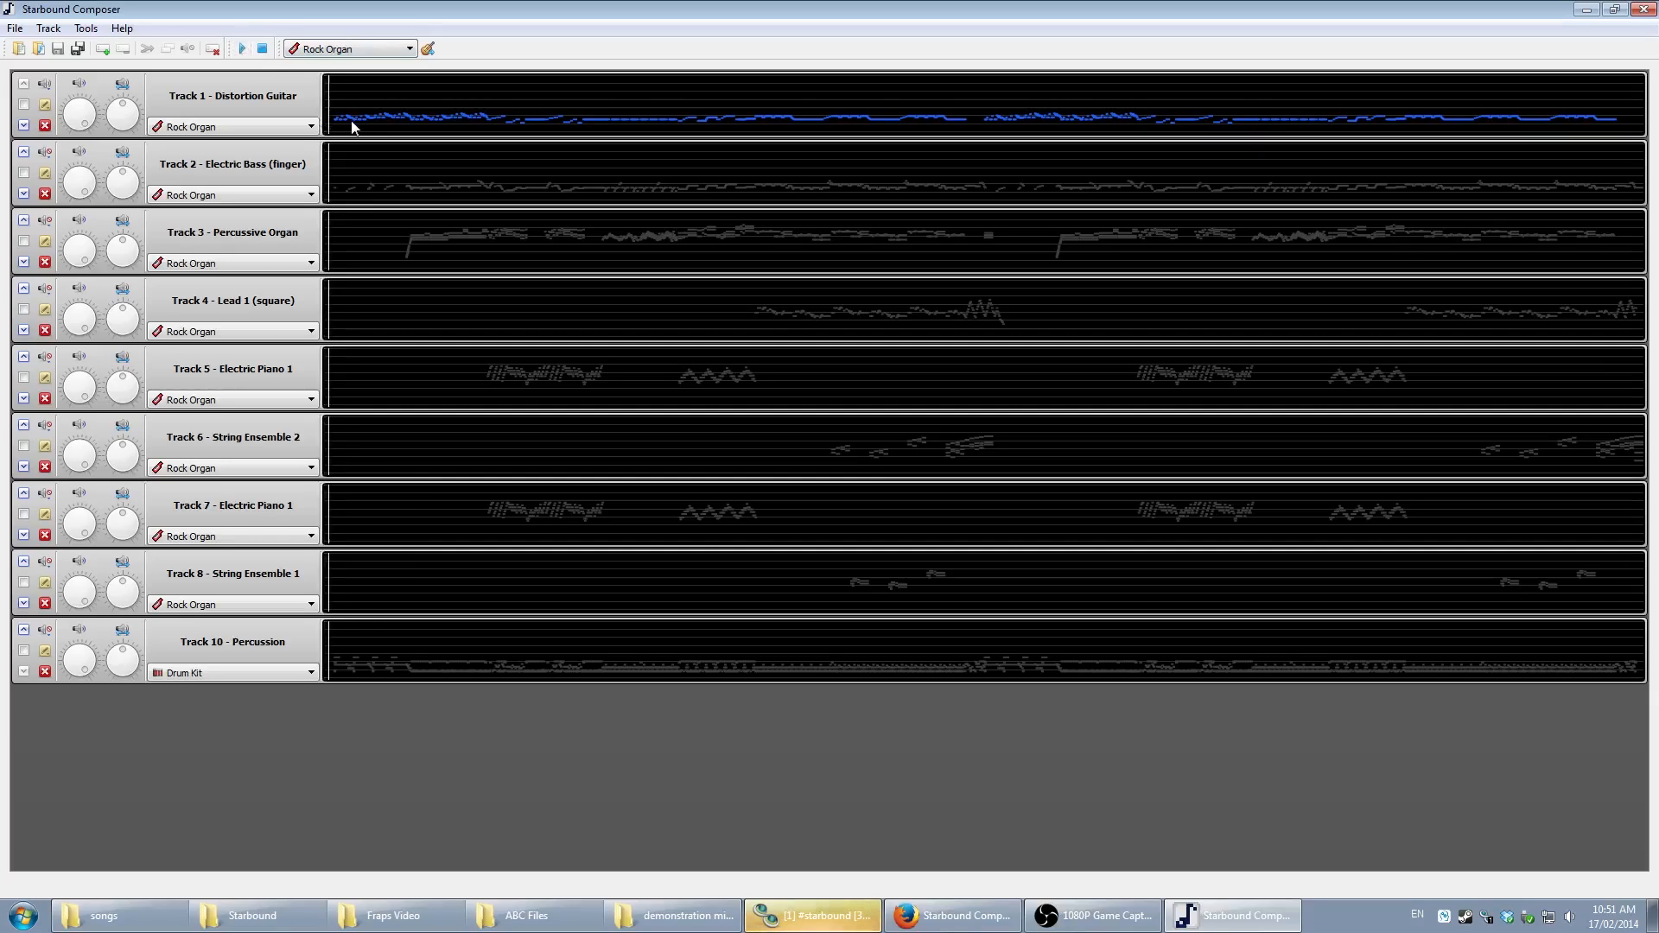
click(261, 50)
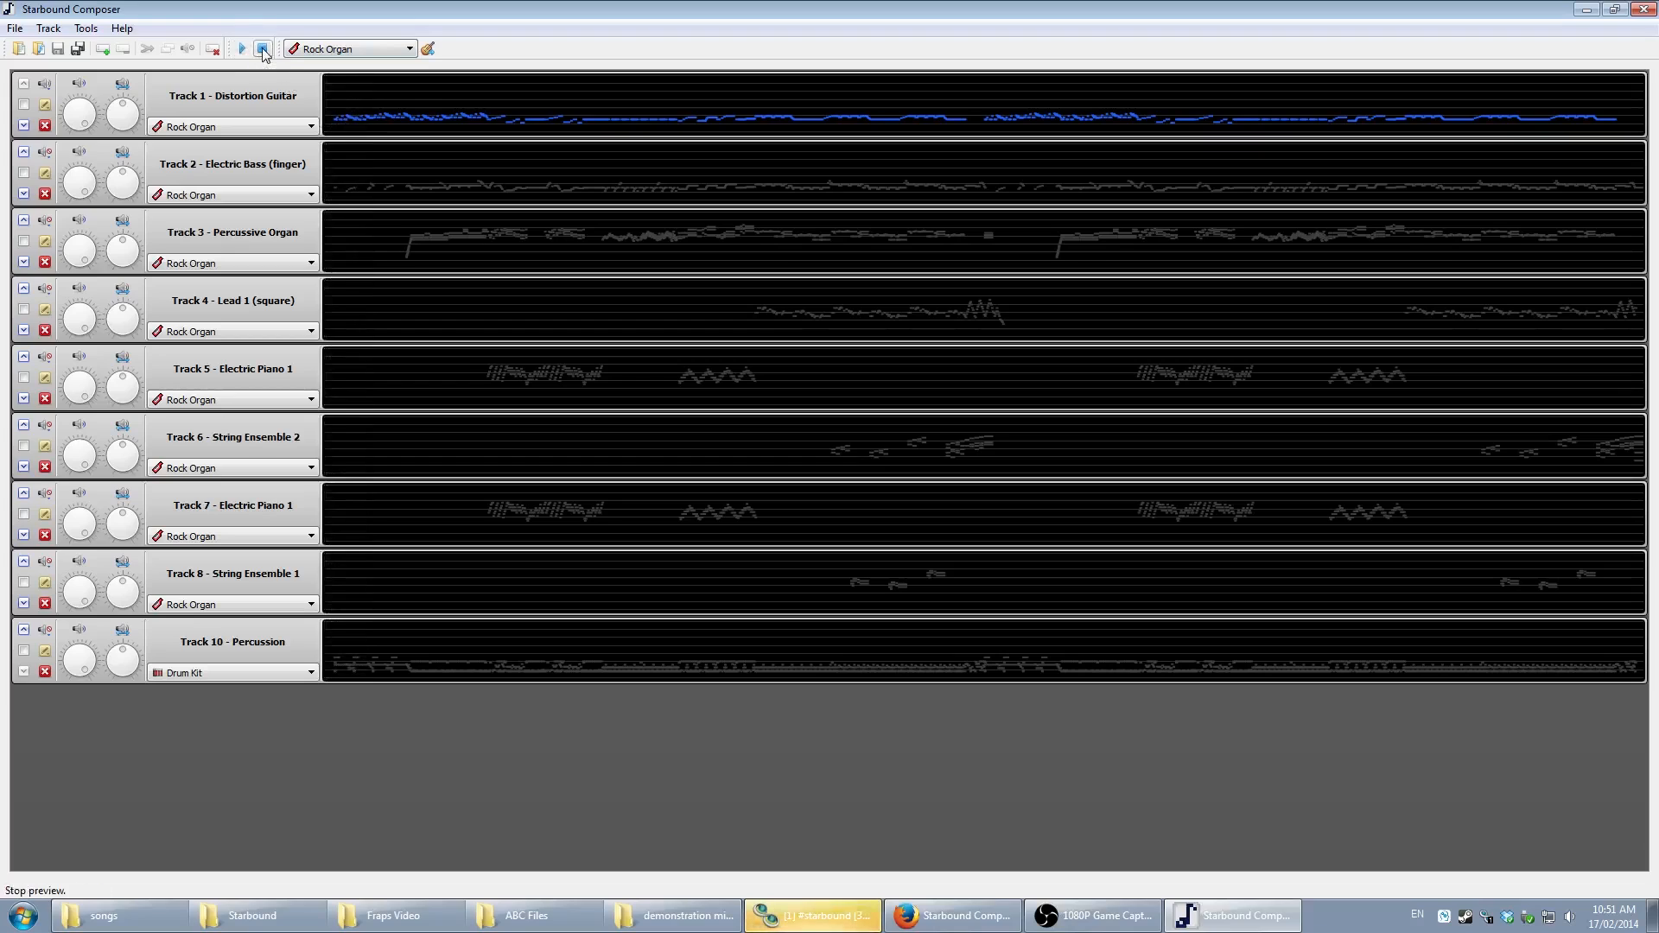
- Set the instrument of Track 1 to Overdrive Guitar, preview the sound and turn off the track's solo
click(257, 128)
scroll(229, 208, up, 3)
click(220, 221)
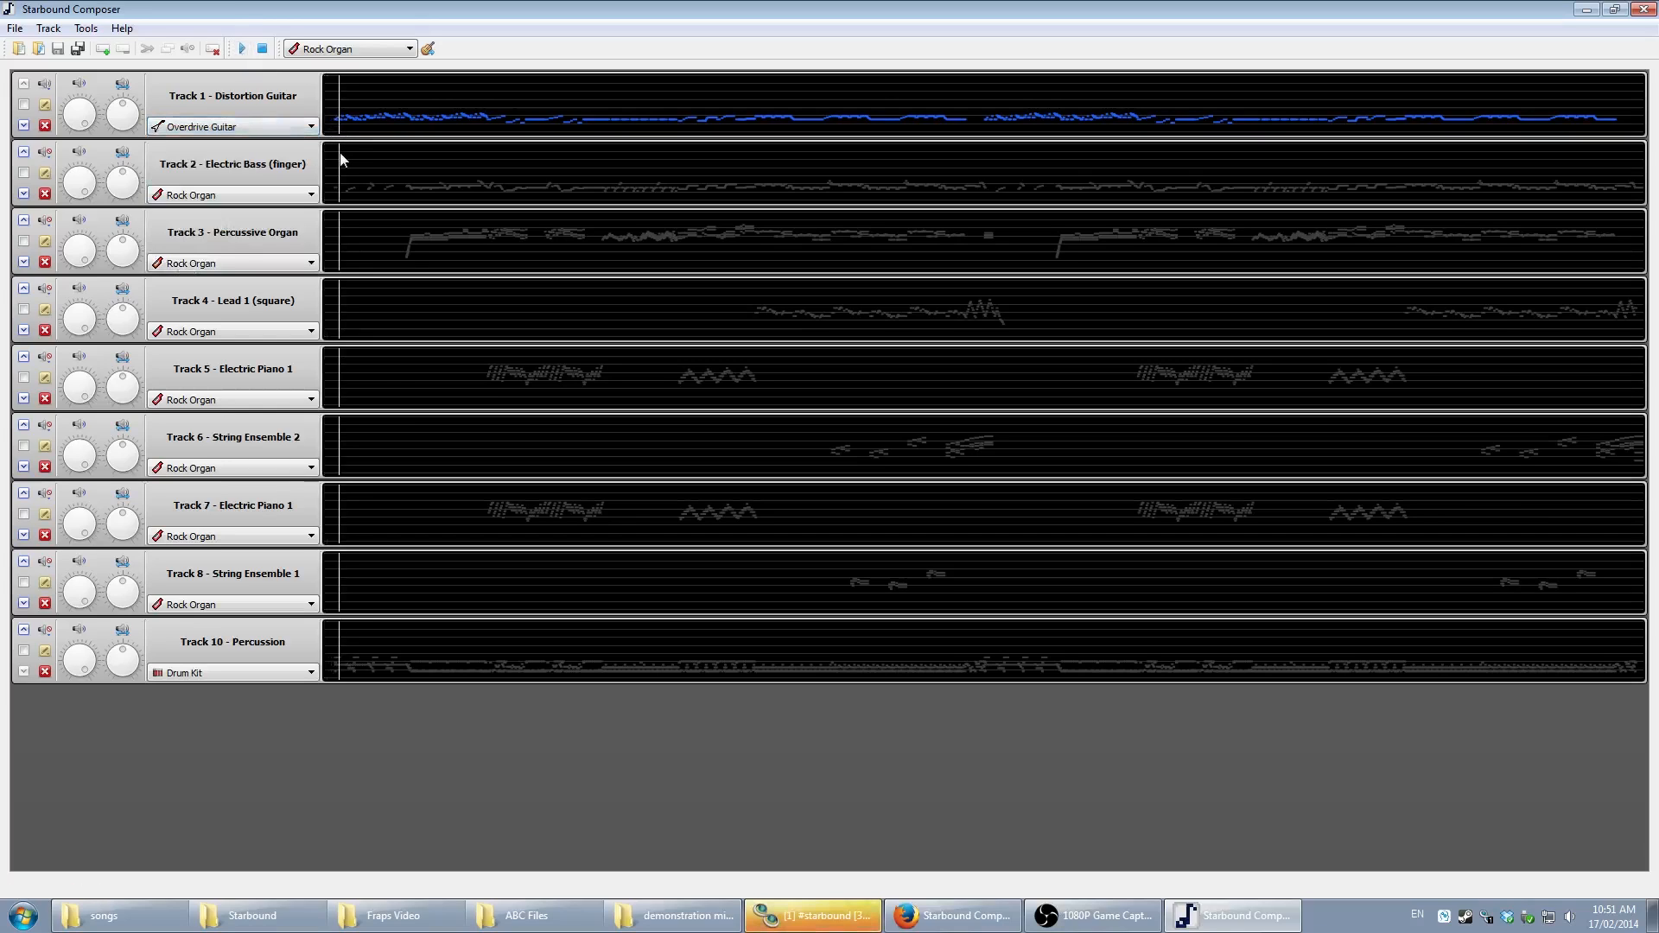
click(263, 51)
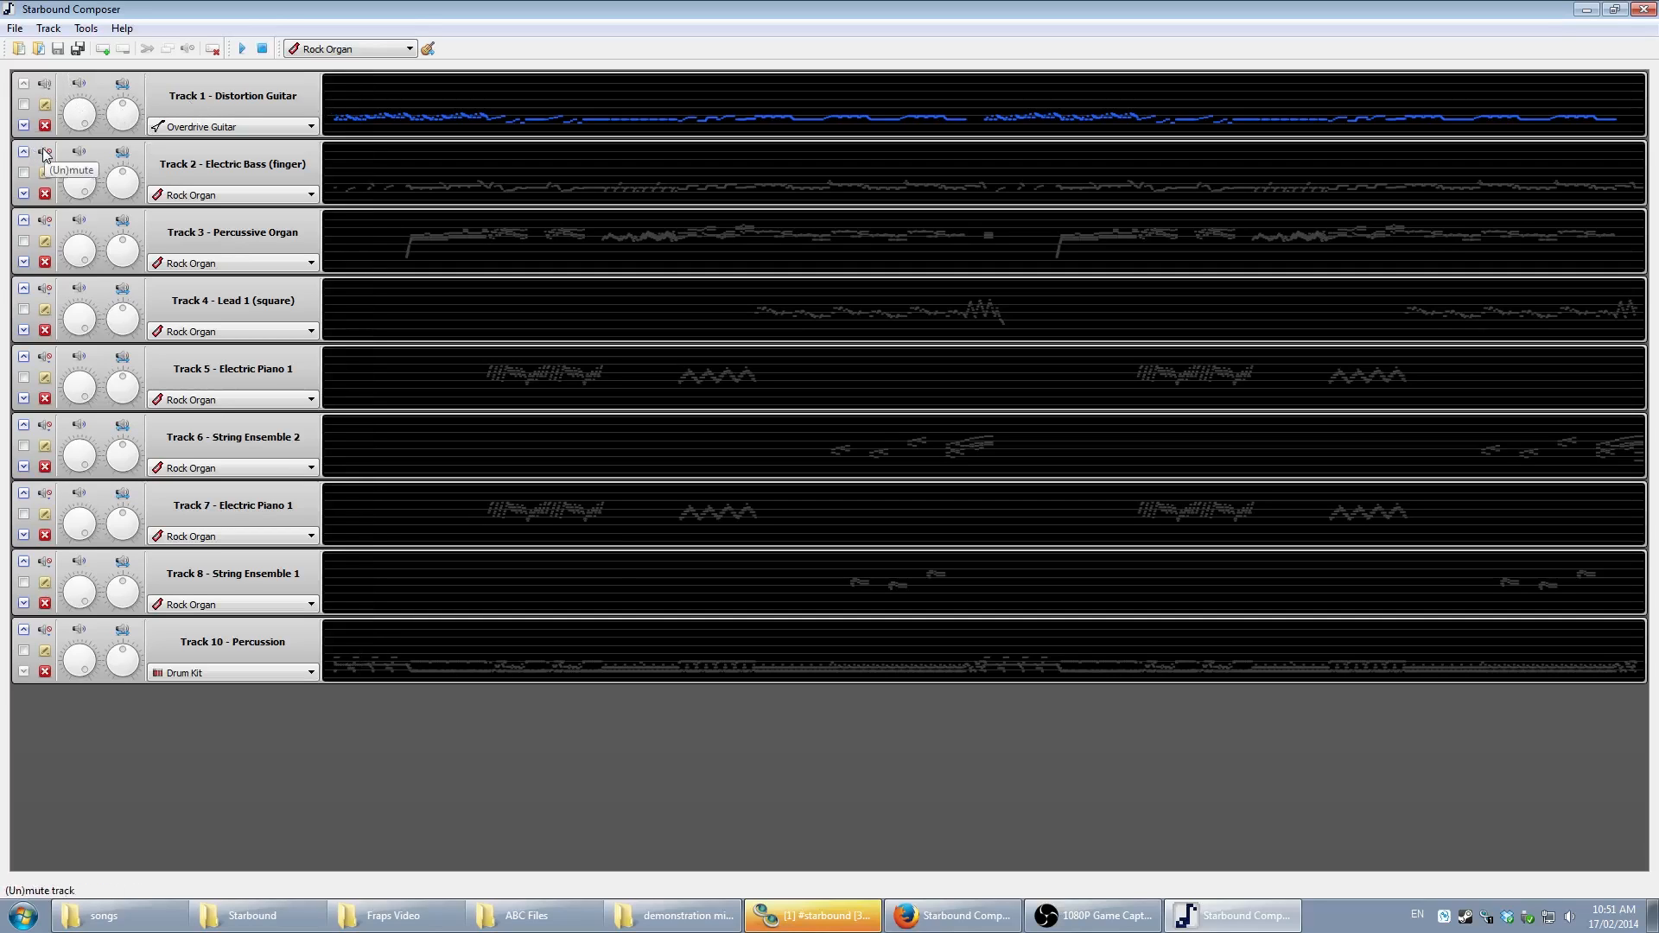
right_click(43, 89)
click(98, 122)
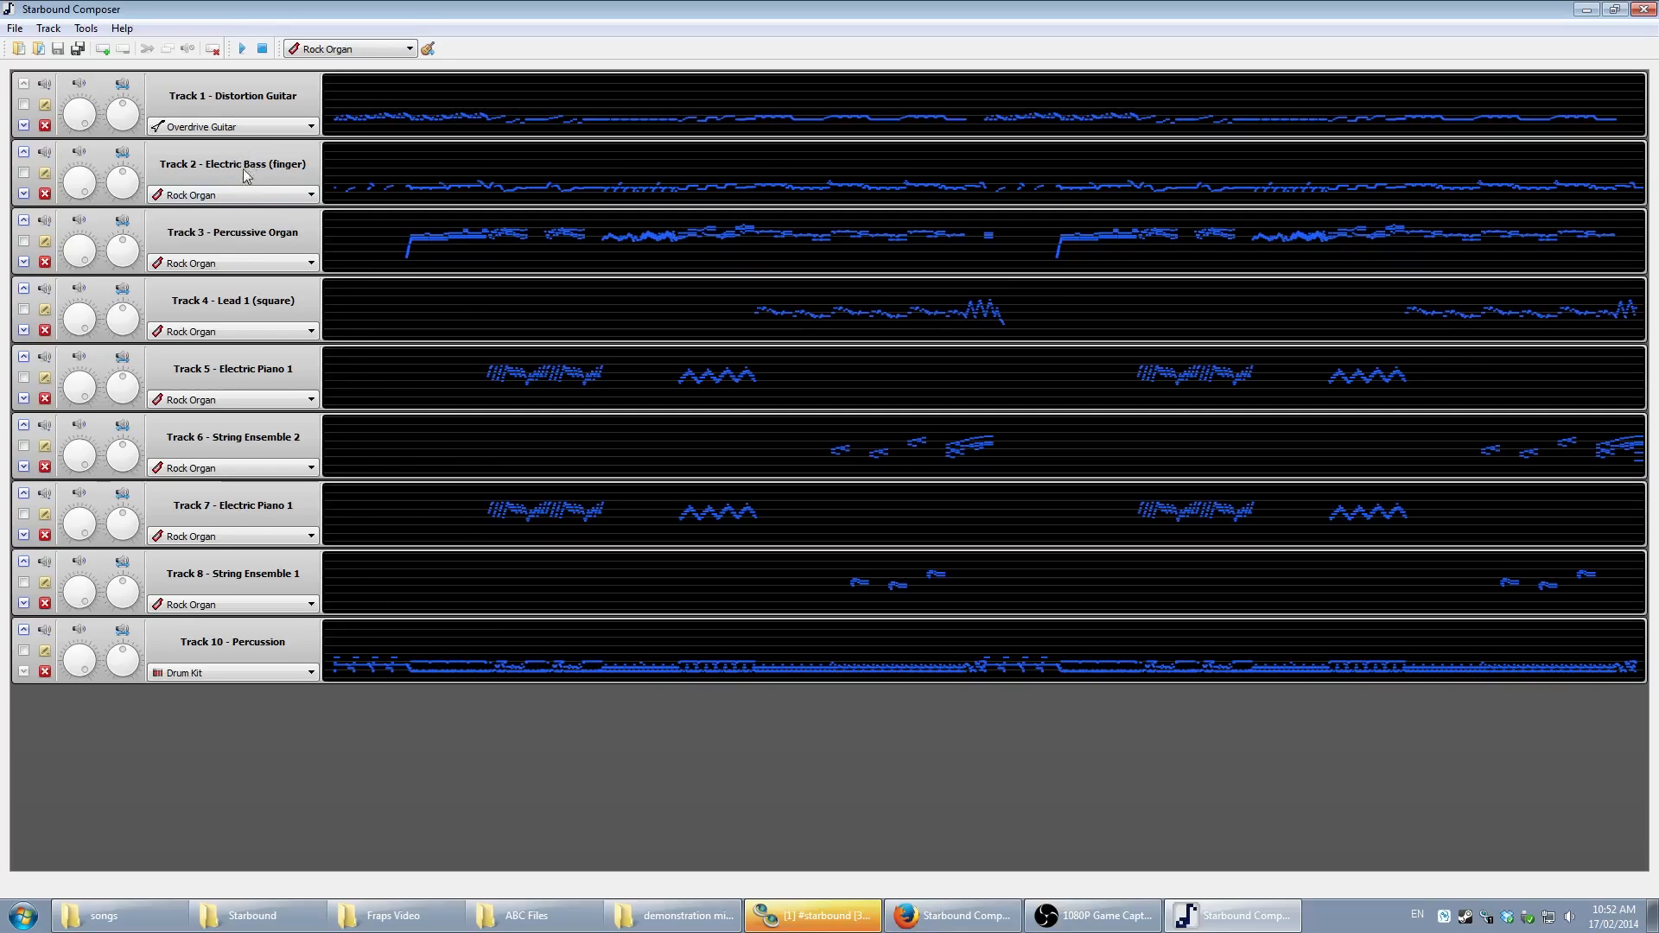
- Set the instrument of Track 2 - Electric Bass (finger) to Electric Bass Guitar and preview all tracks together
click(212, 196)
scroll(227, 261, up, 1)
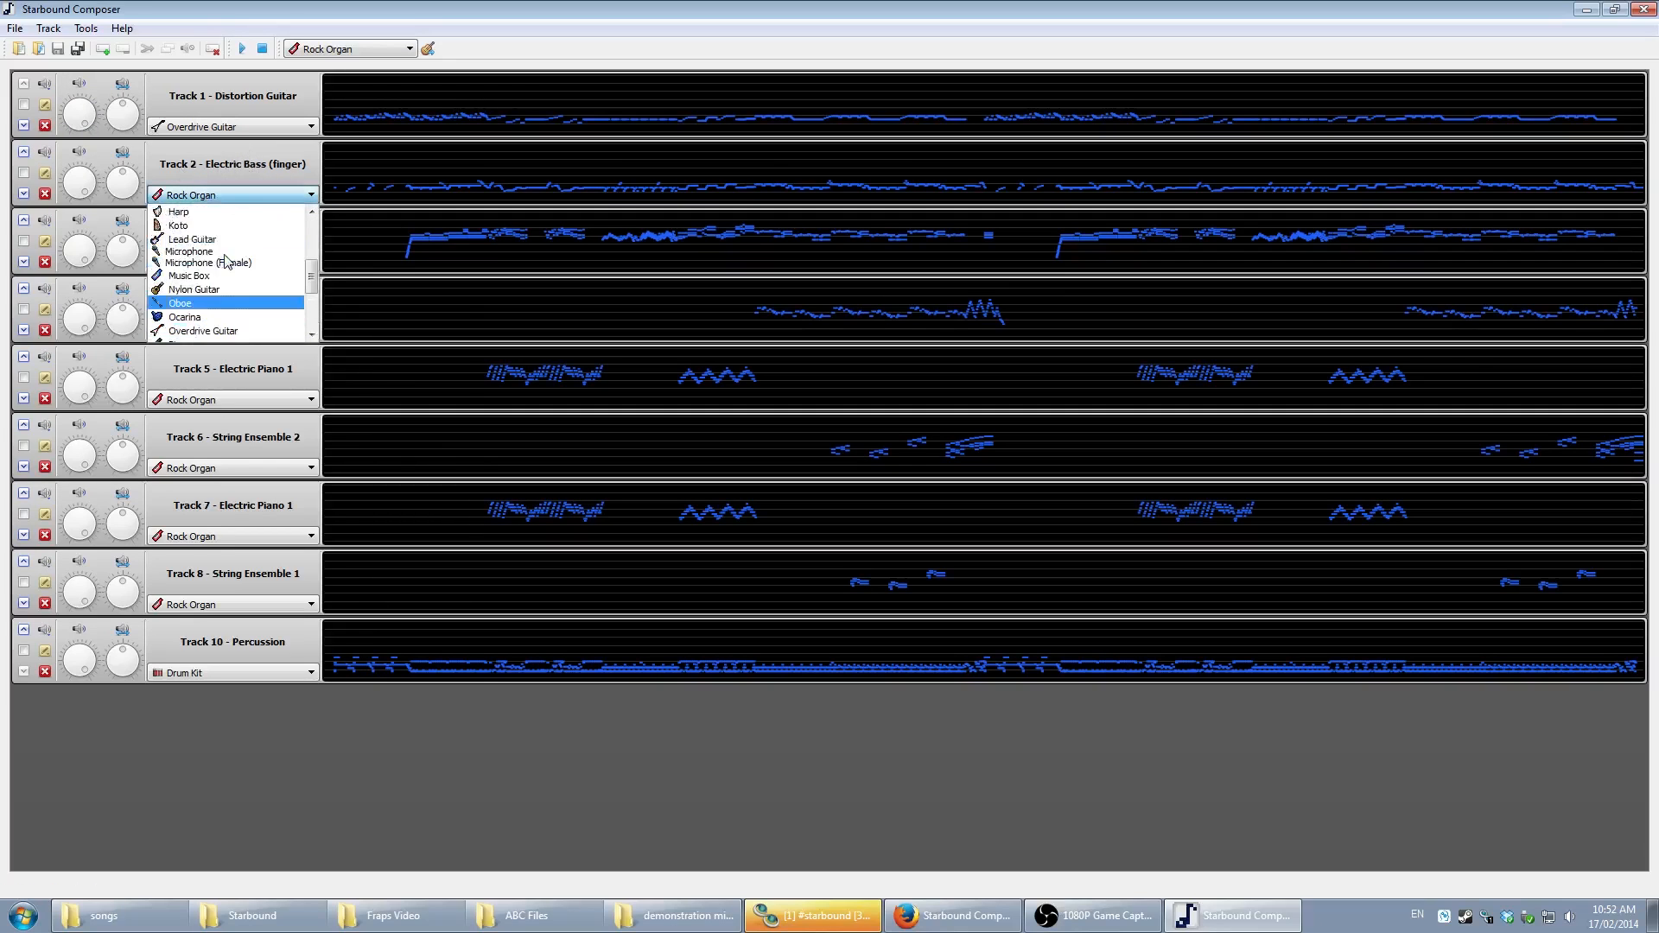
scroll(226, 261, up, 4)
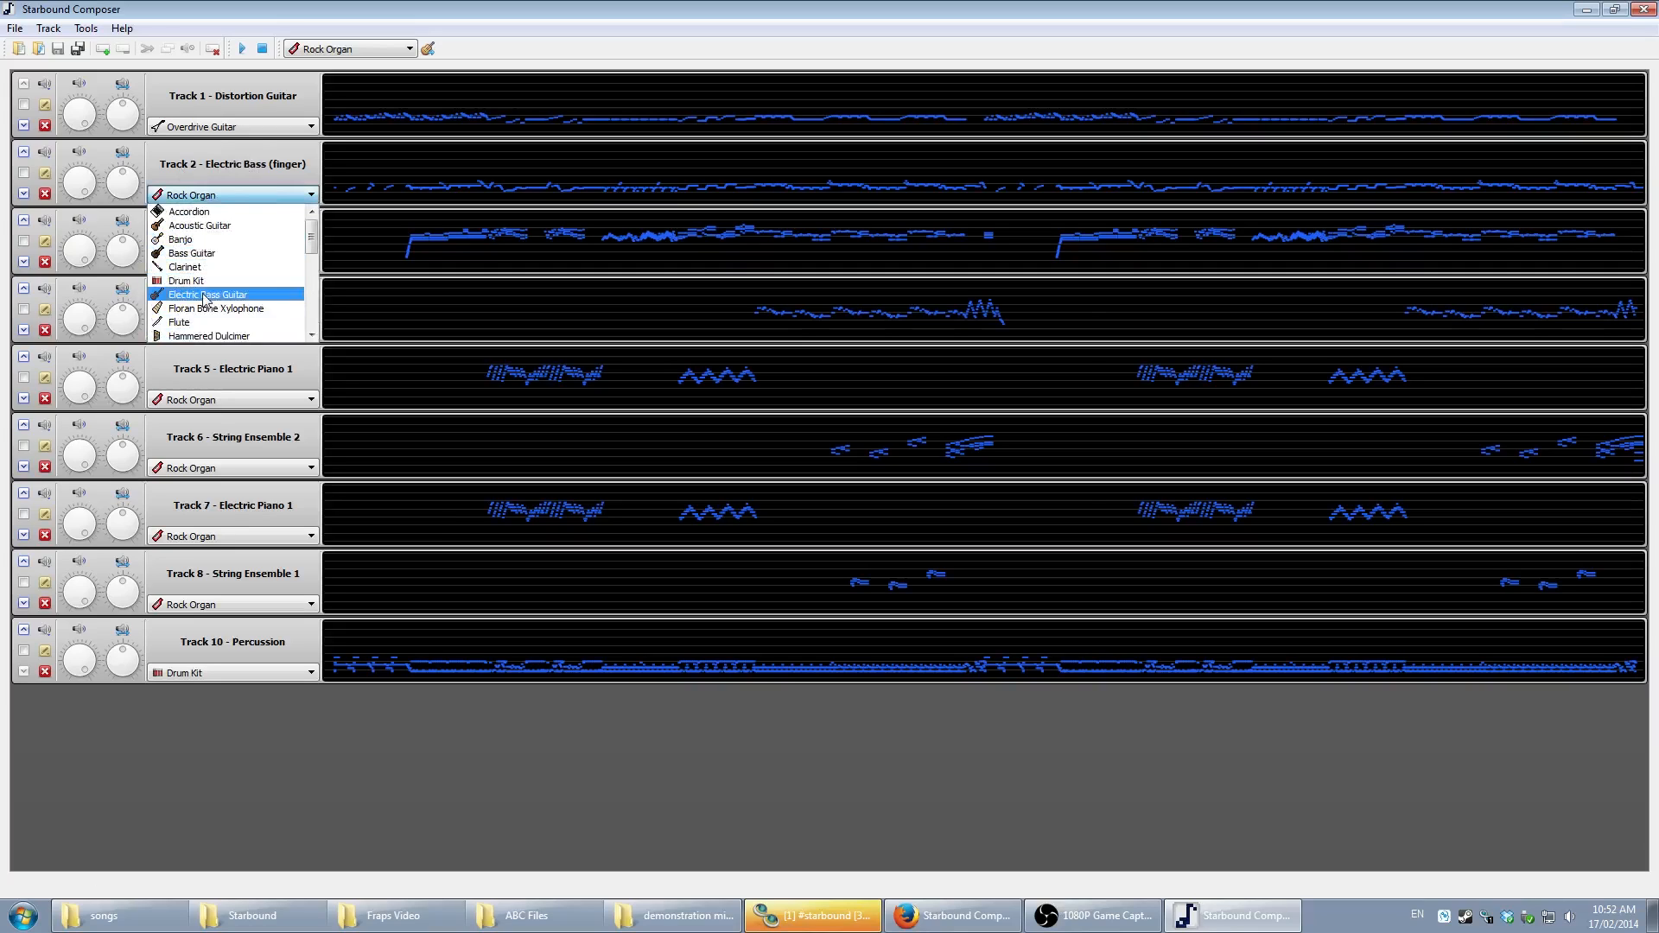
click(204, 295)
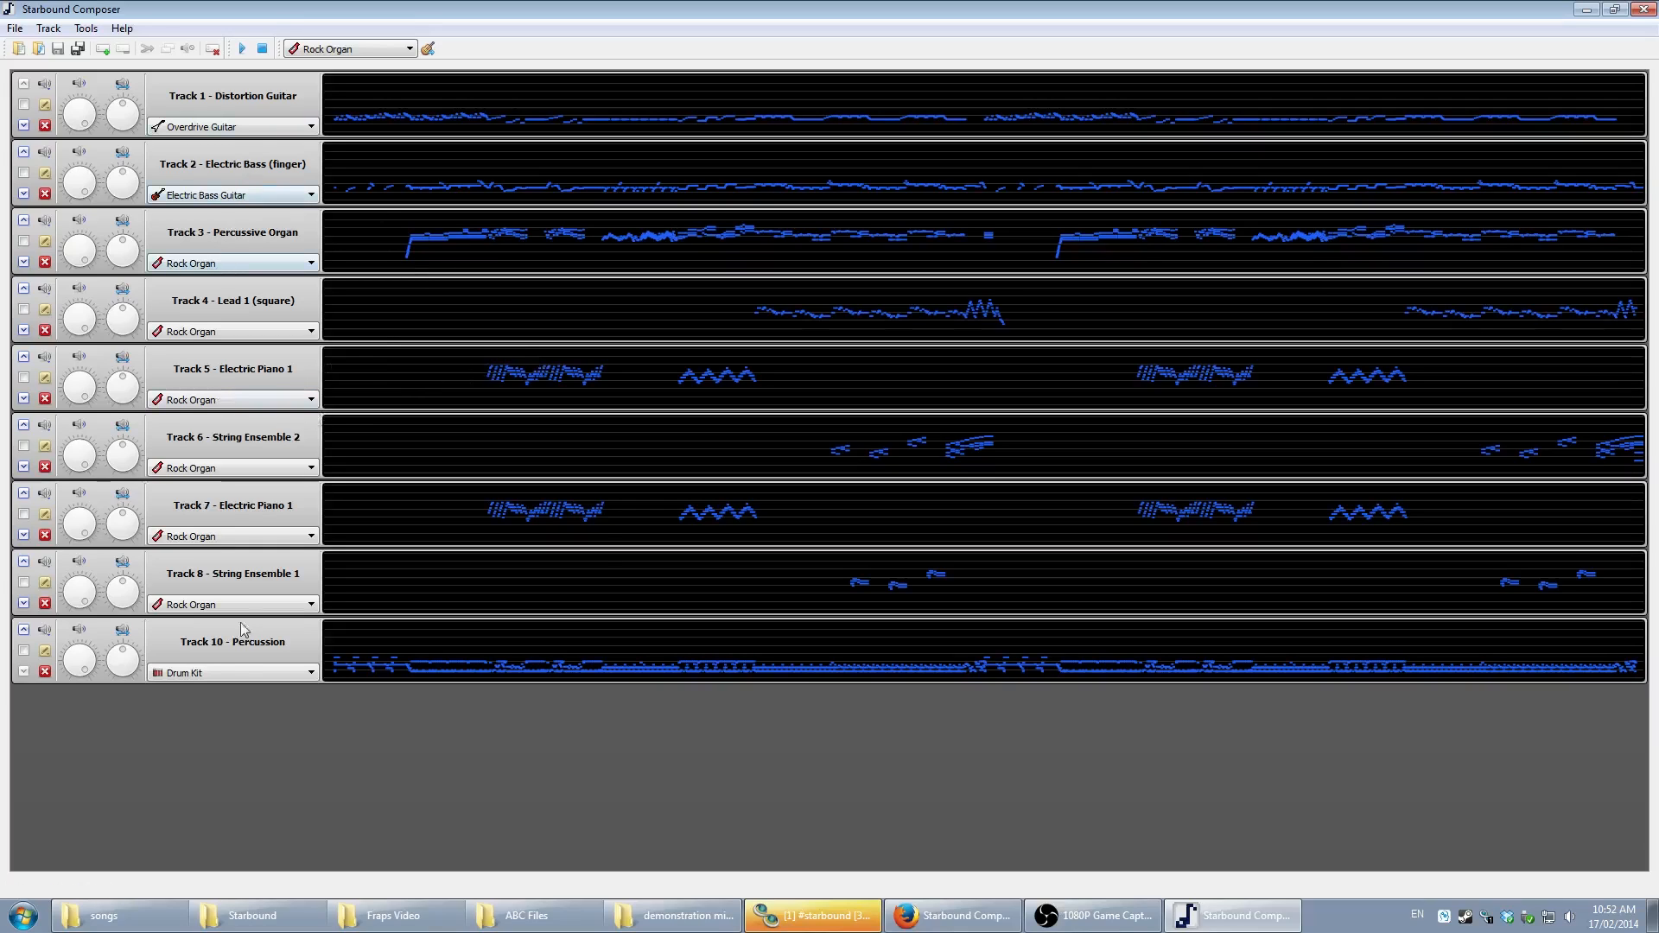
click(245, 52)
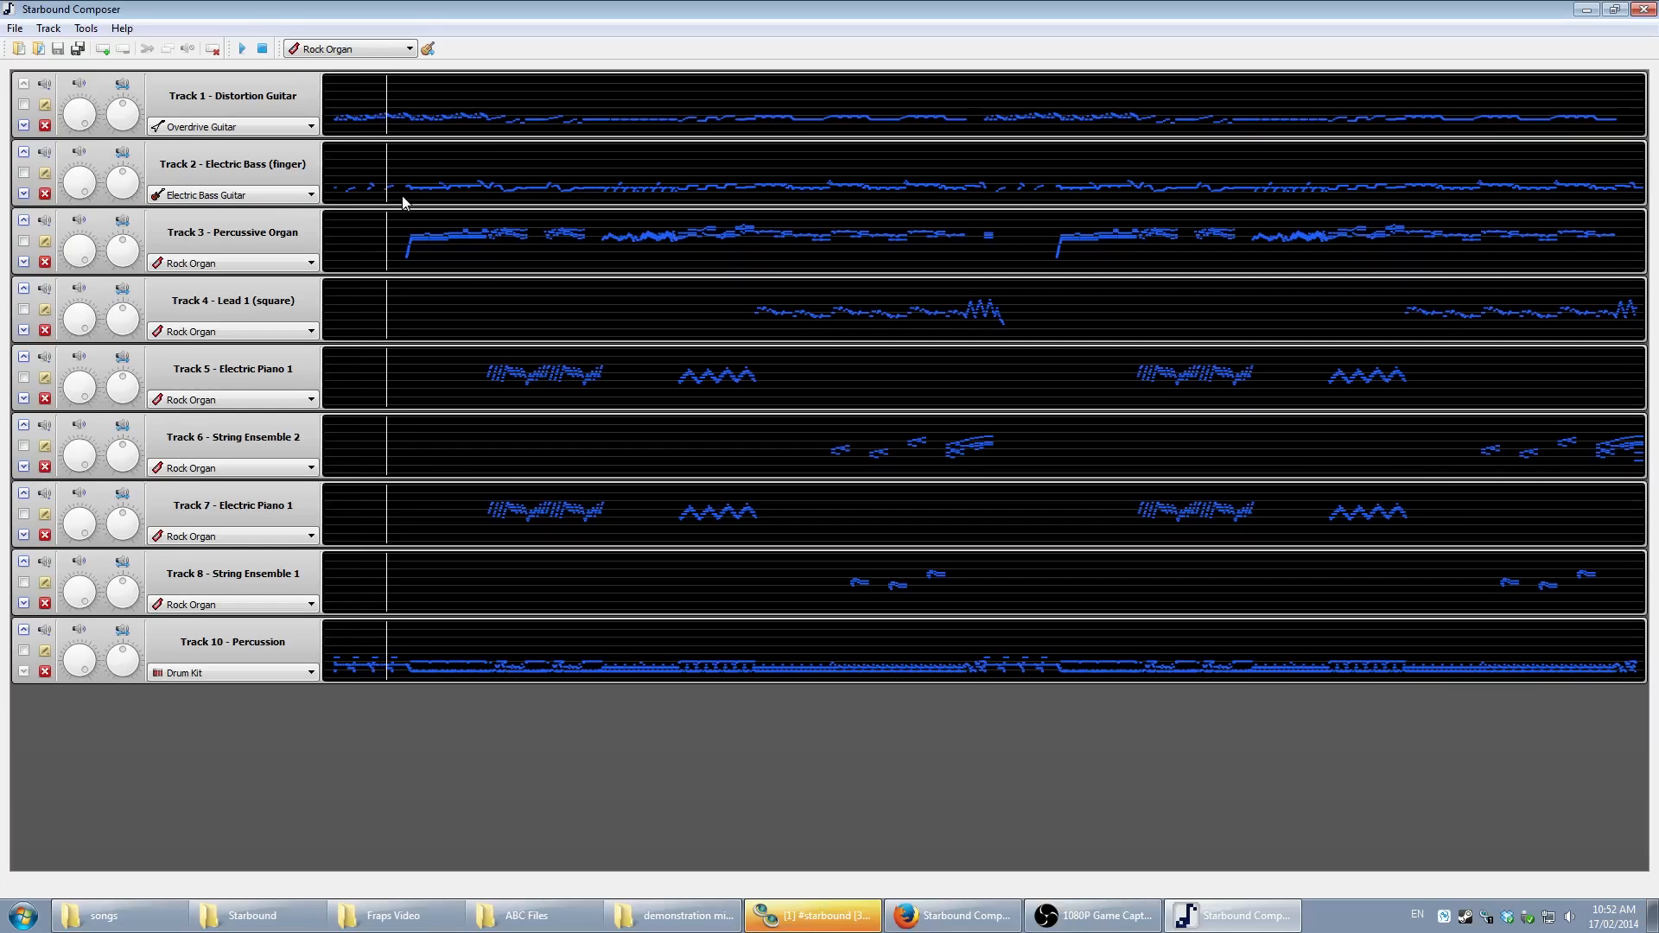
click(273, 48)
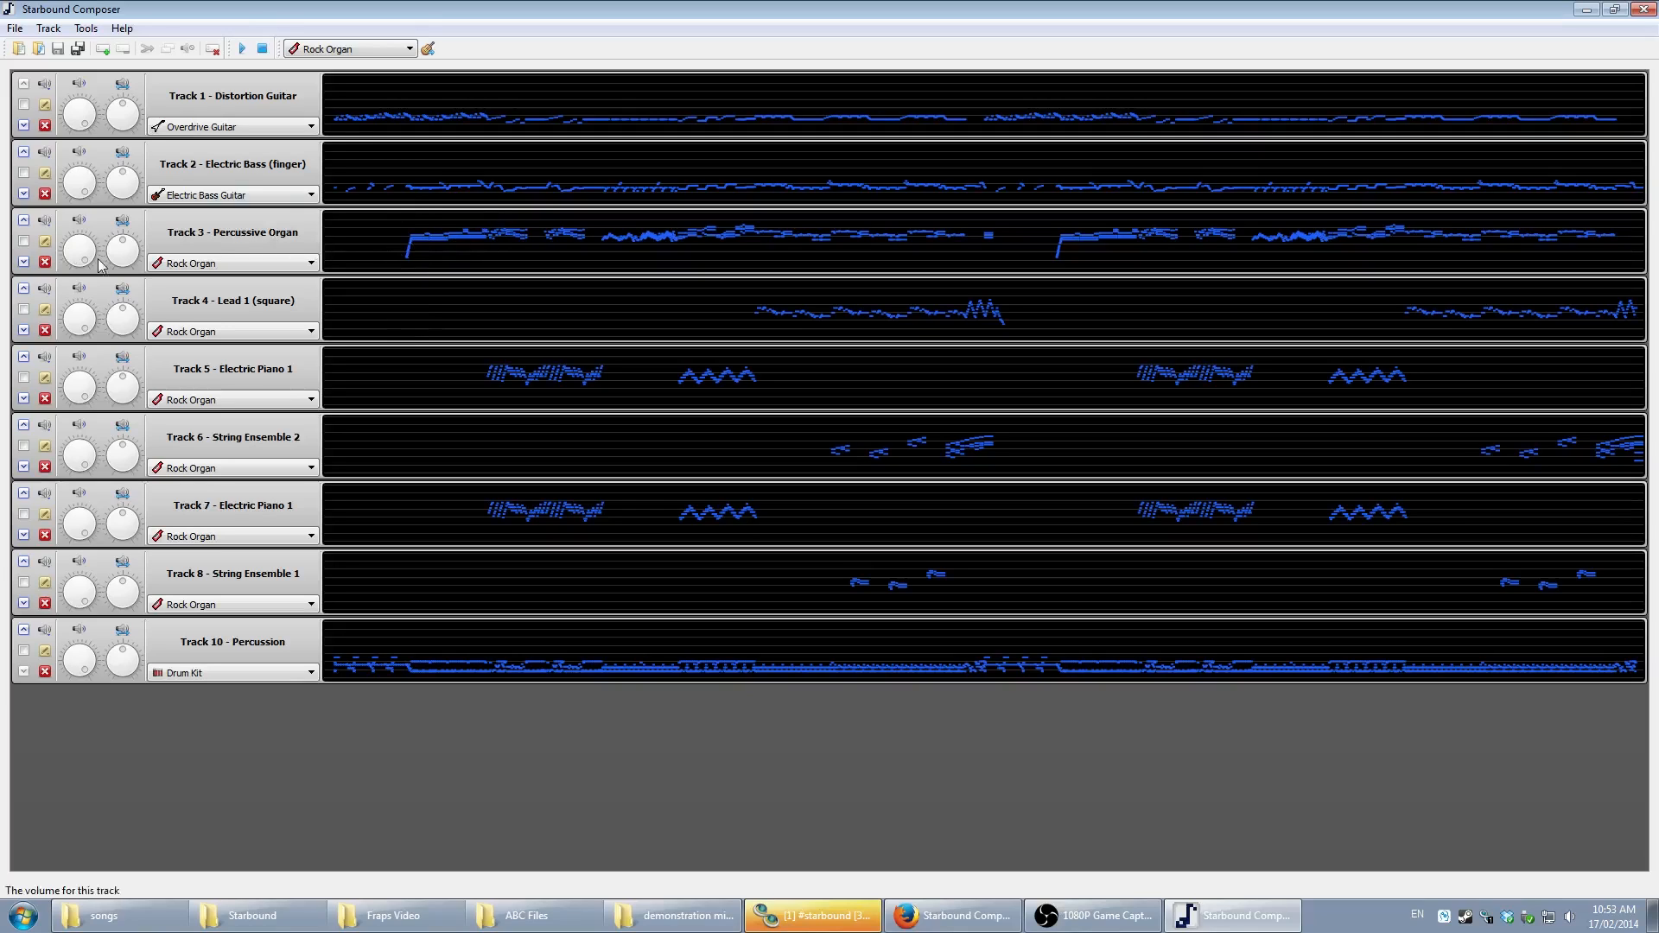
- Duplicate Track 3 - Percussive Organ
click(23, 241)
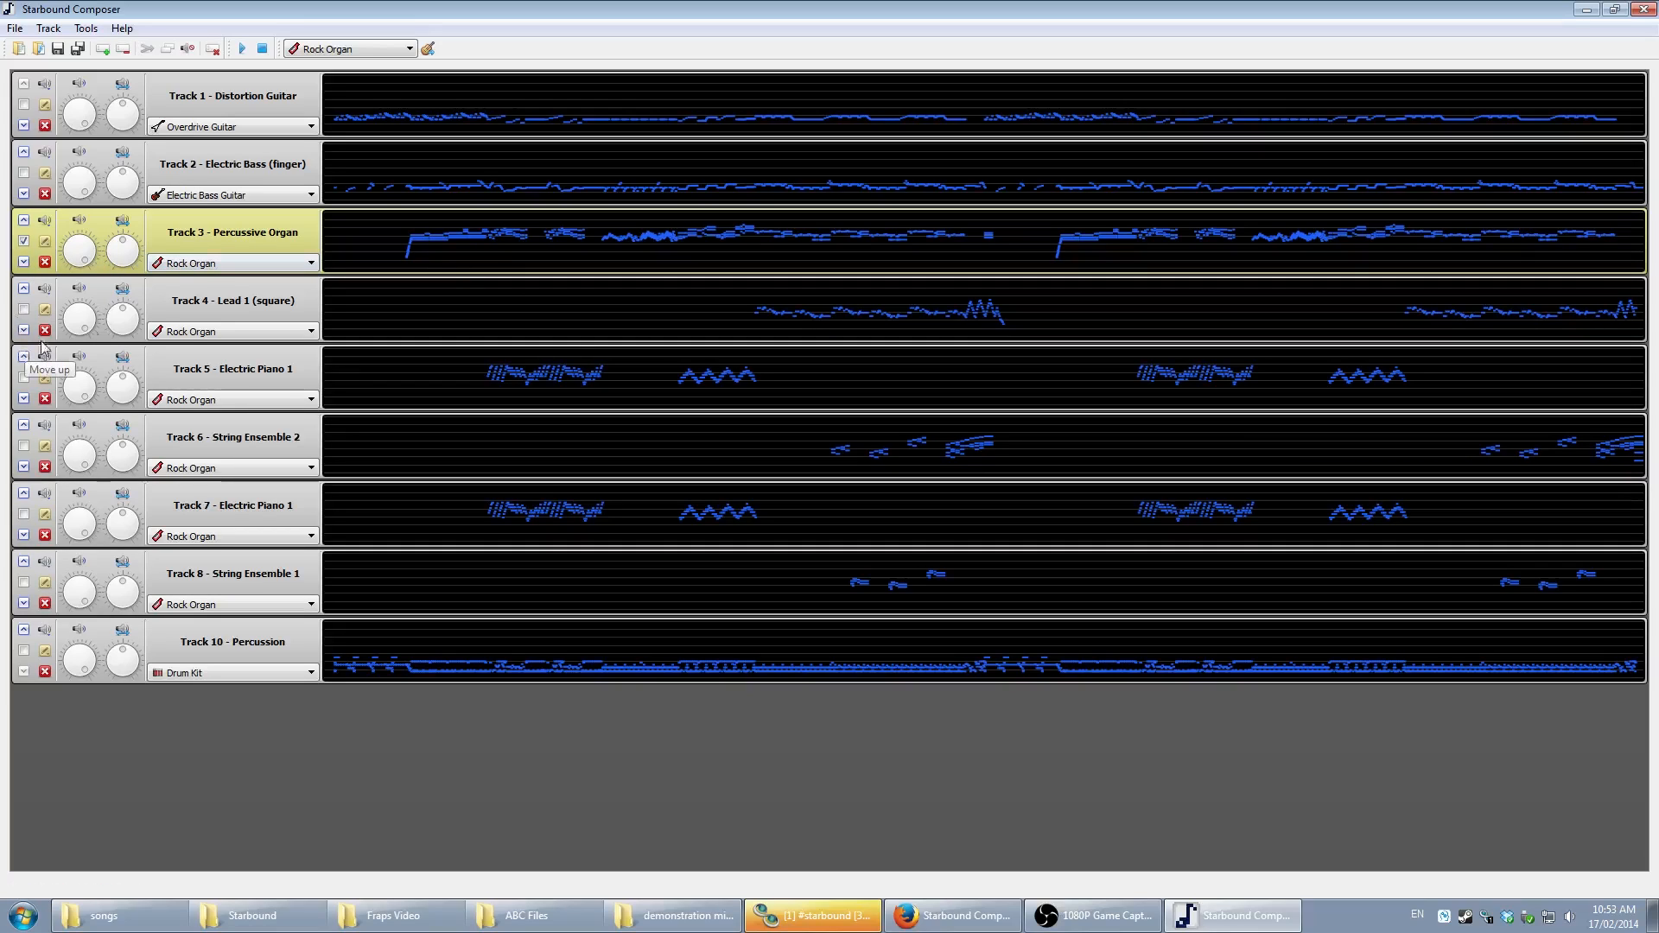
click(50, 29)
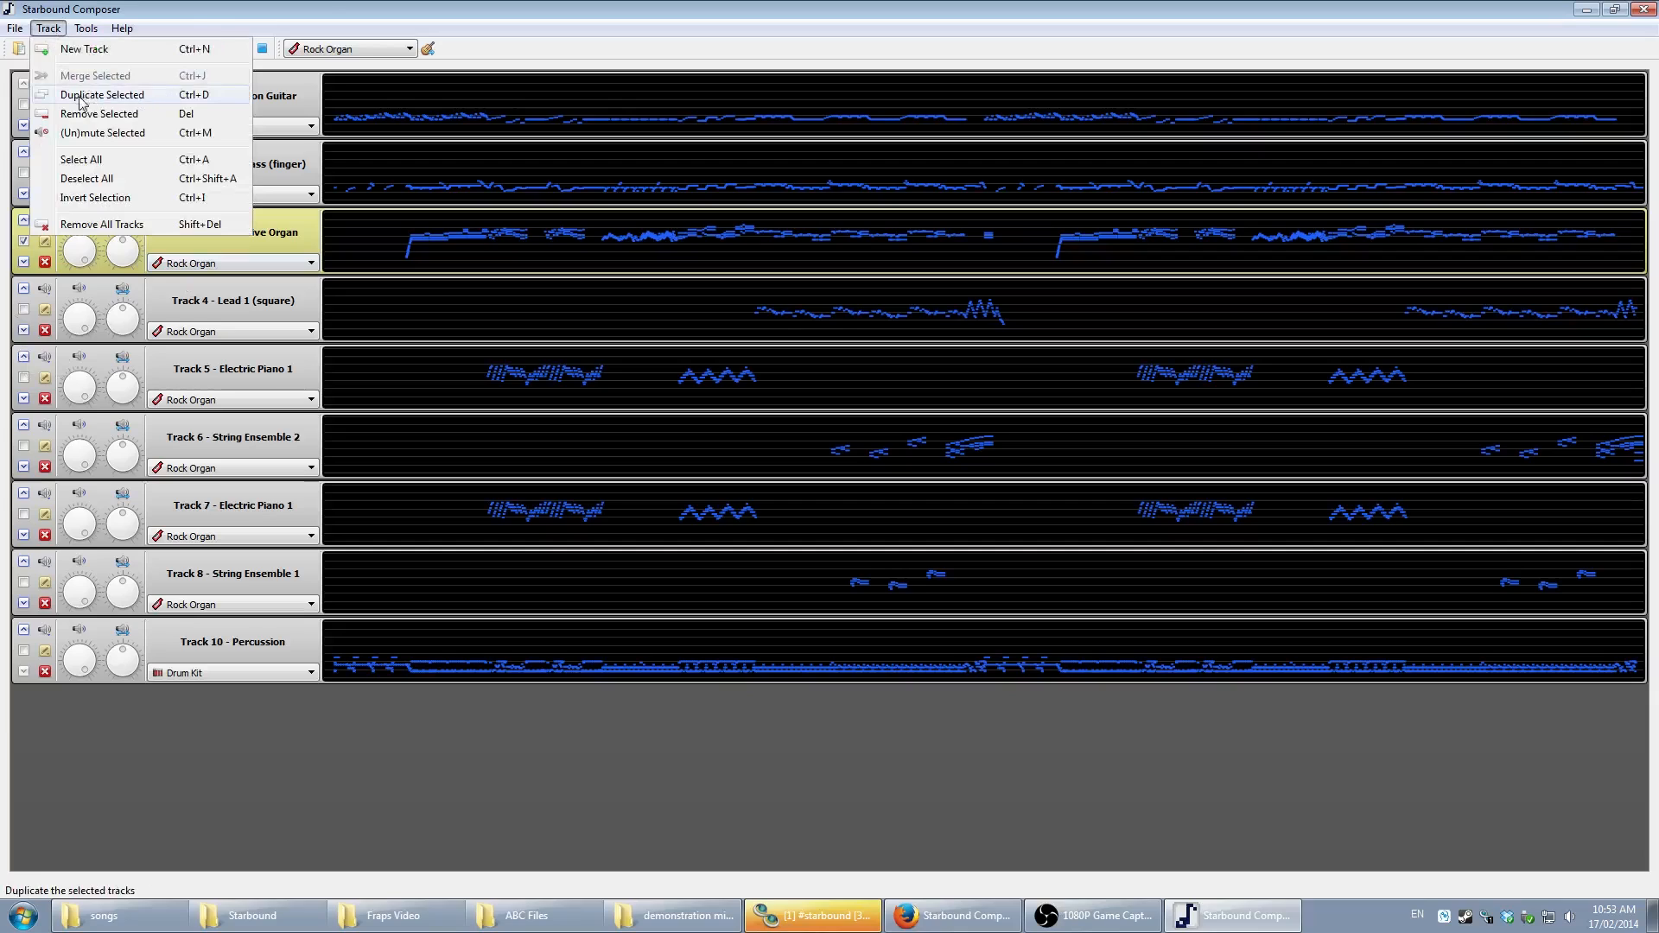
click(128, 99)
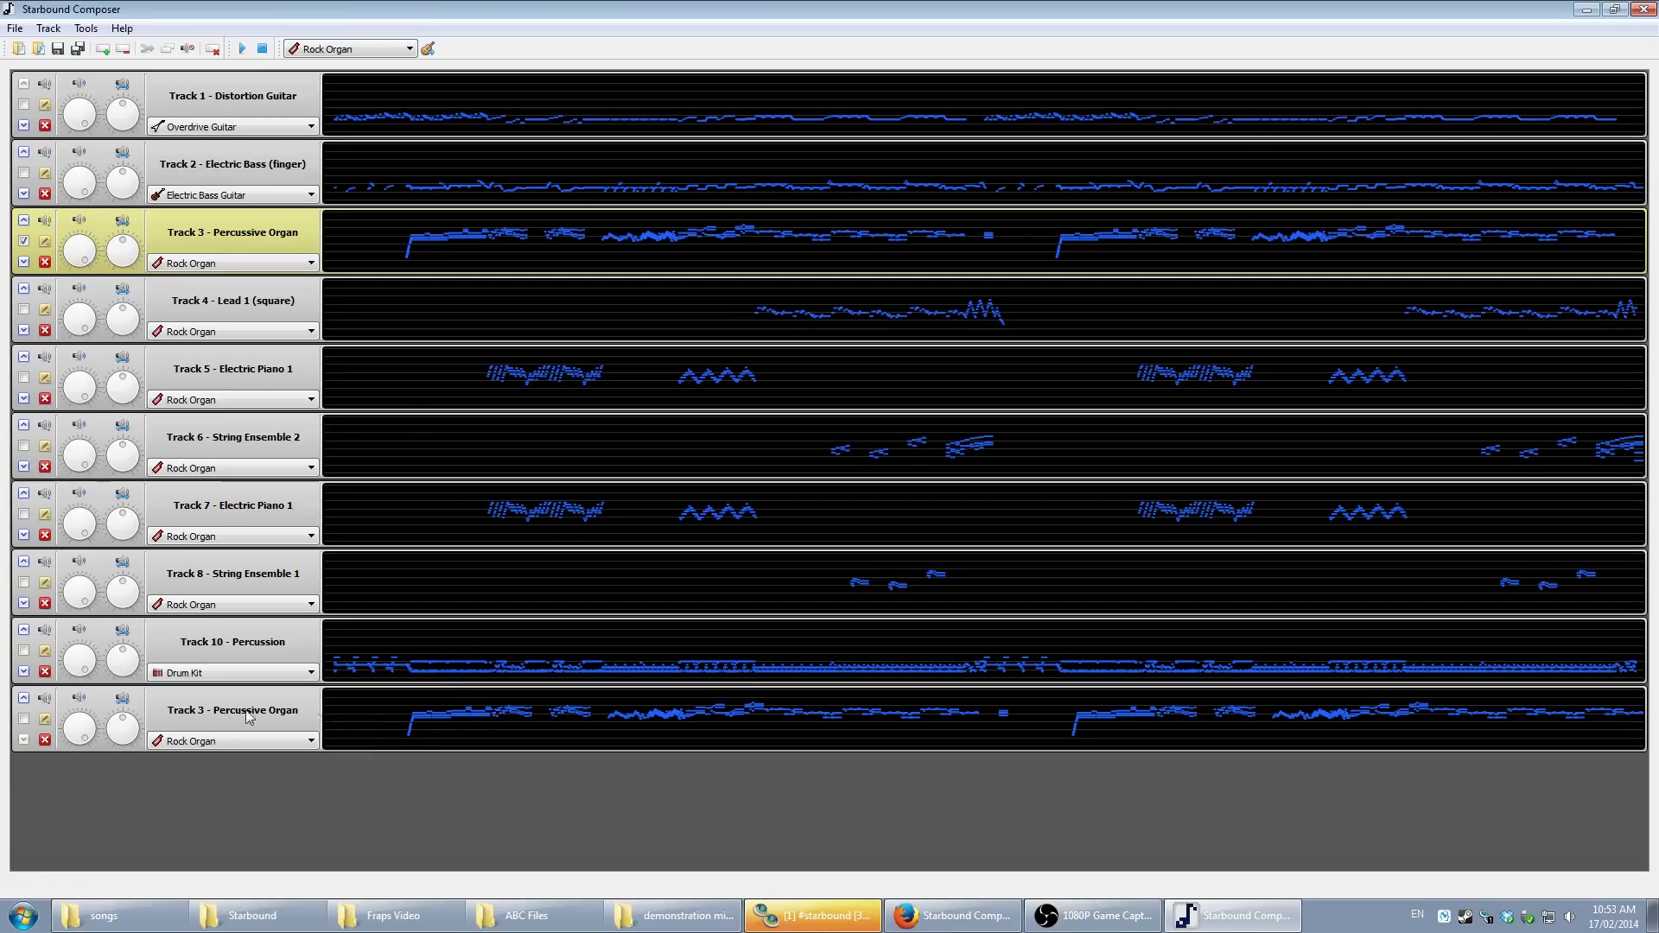
- Move the duplicated Percussive Organ track up the list until it sits directly below the original Track 3
click(23, 698)
click(23, 630)
click(23, 561)
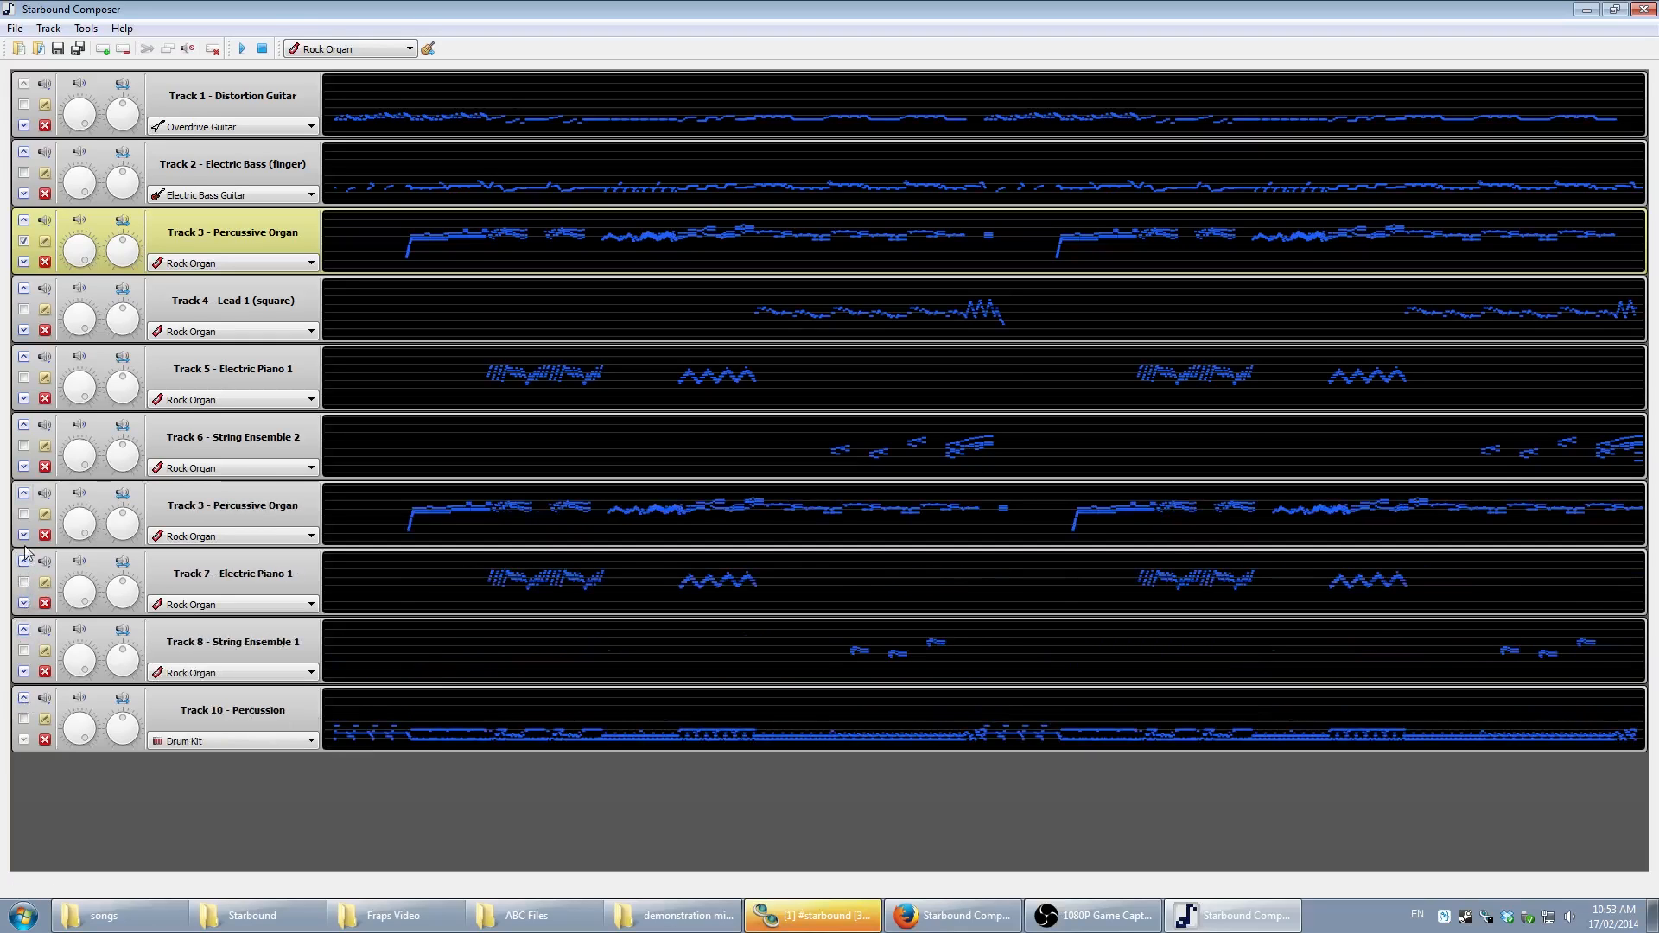
click(23, 493)
click(23, 426)
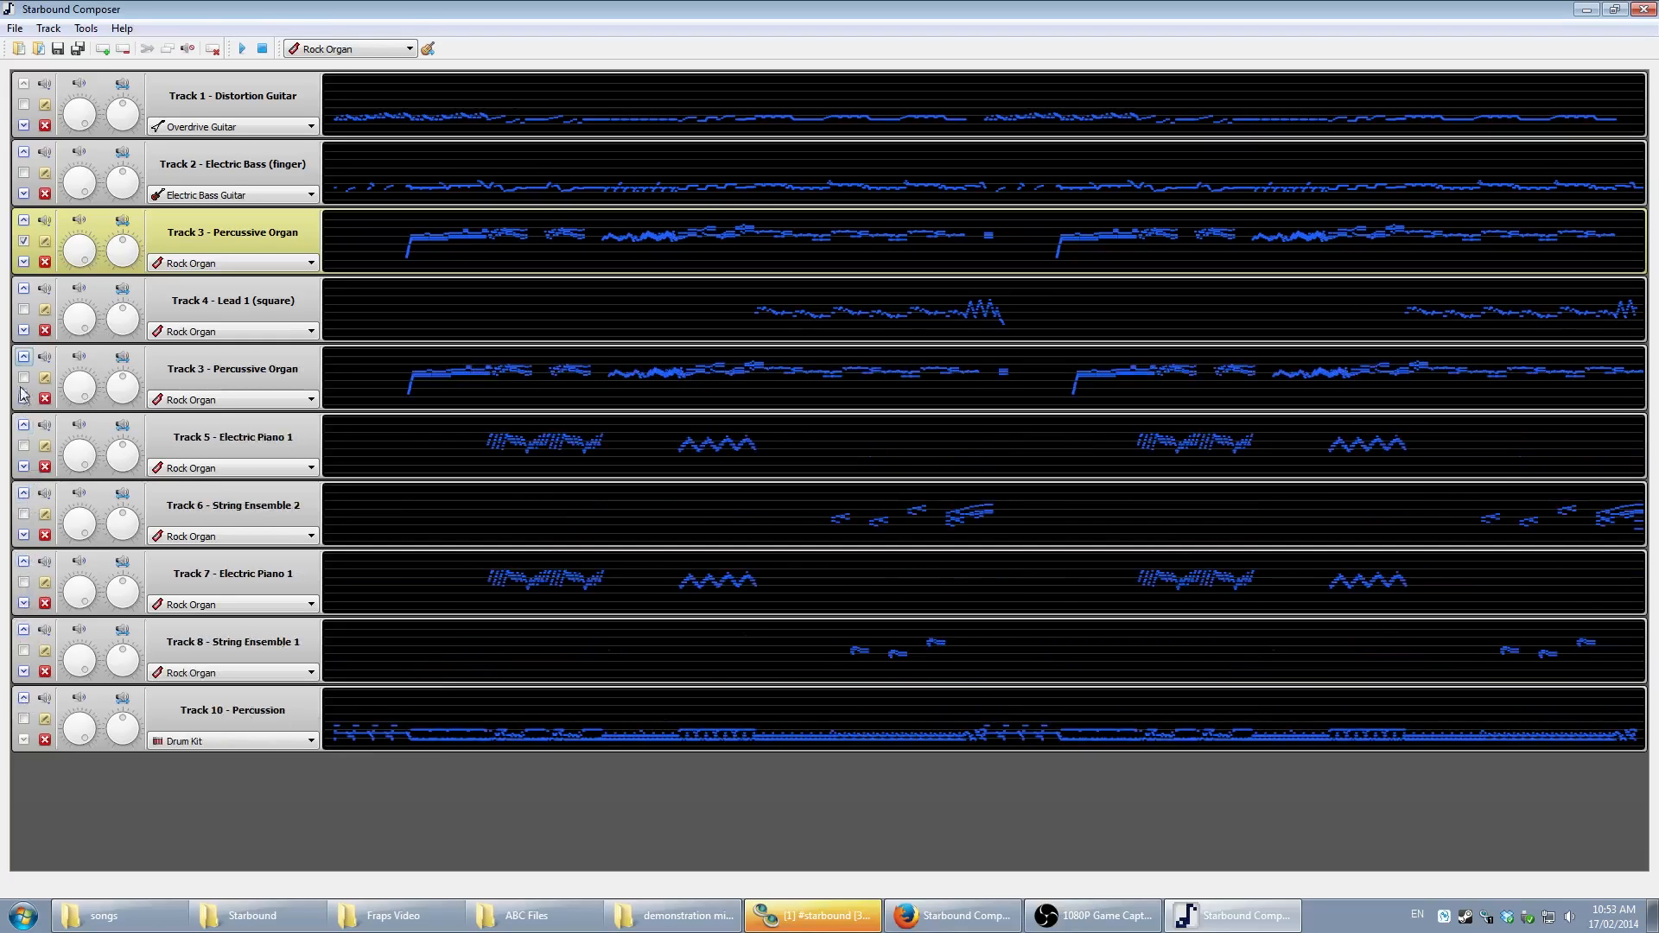
click(23, 357)
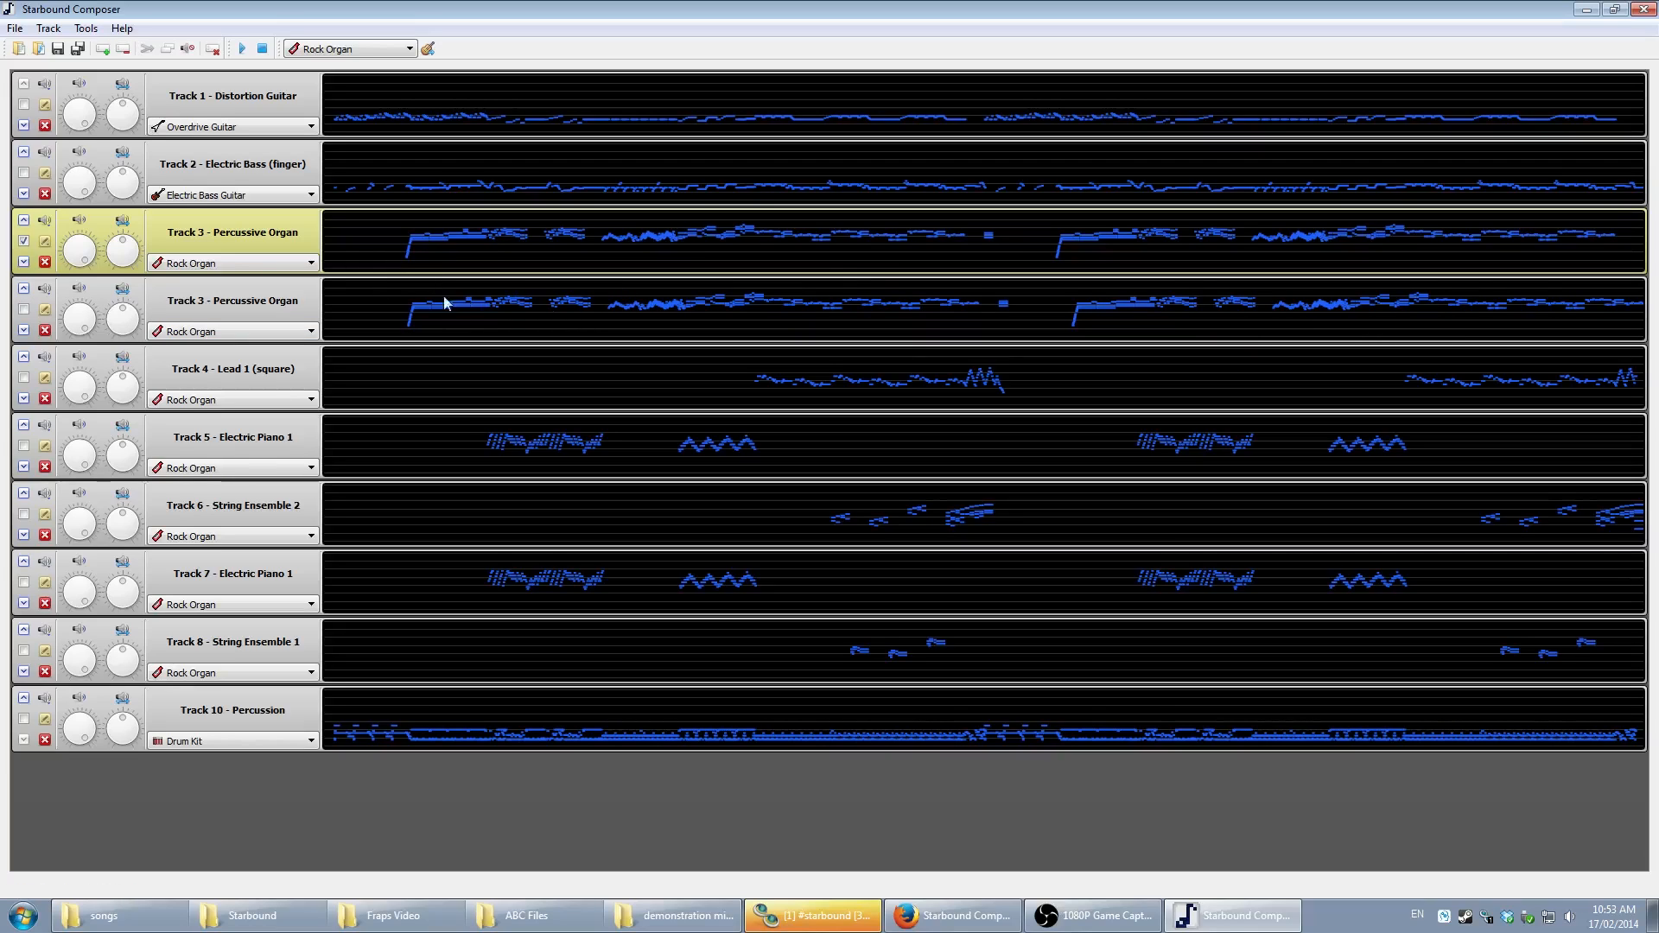
- Preview the arrangement with the duplicated organ track, stop the playback and deselect the original Track 3
click(252, 49)
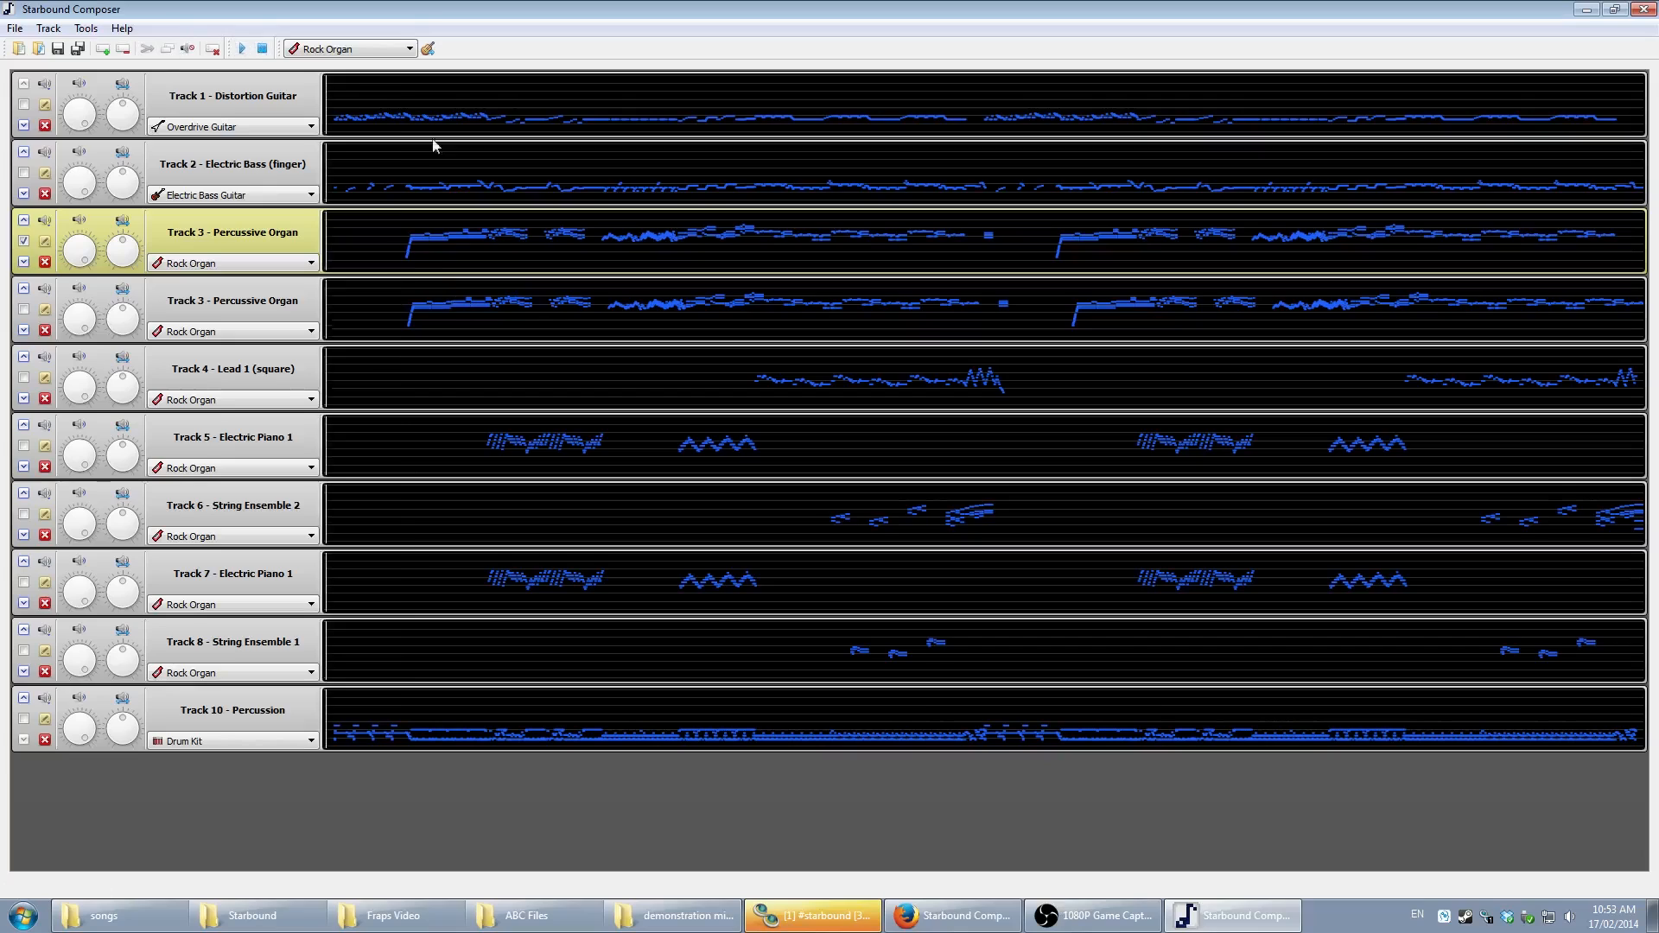
click(260, 52)
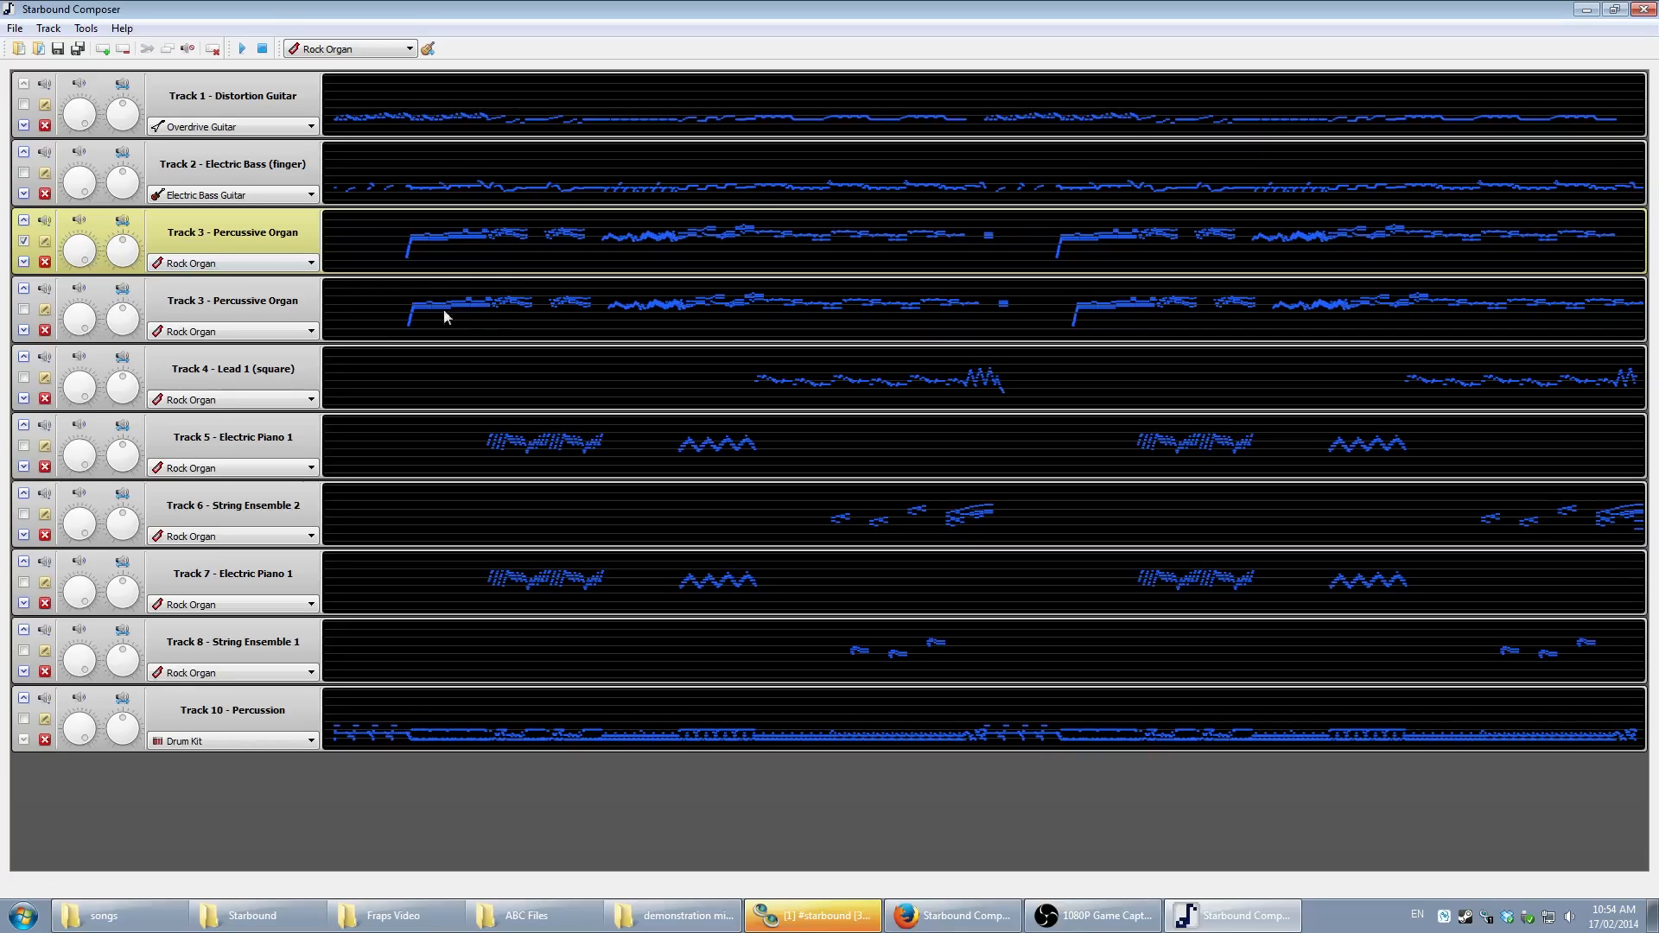
click(23, 241)
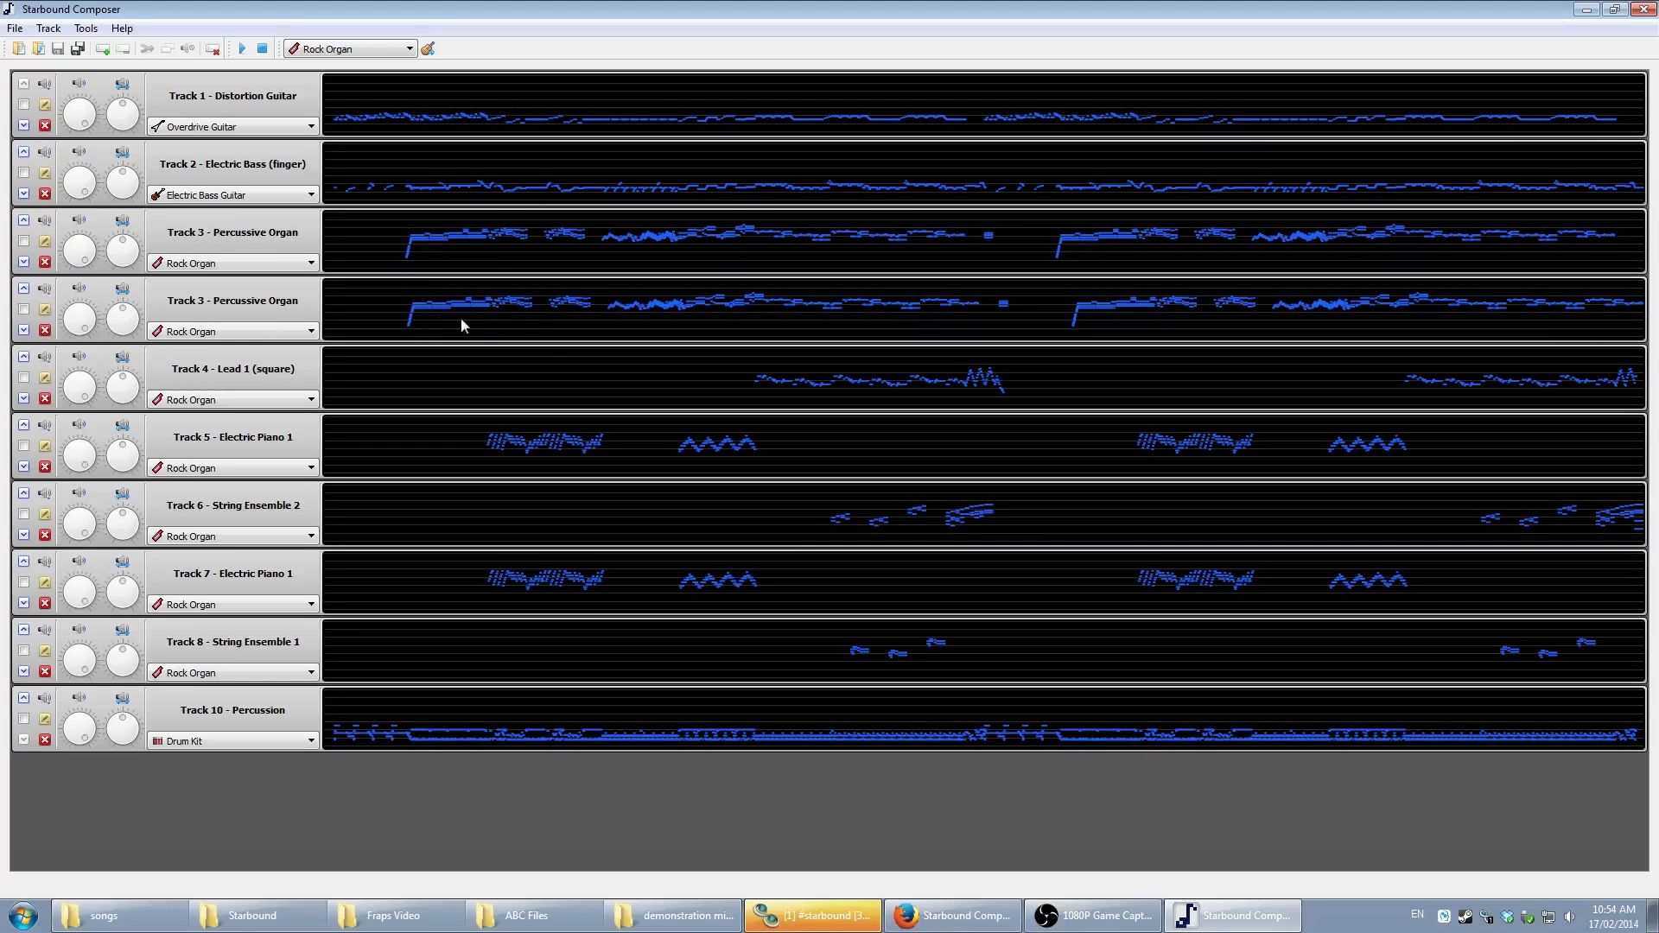
- Open the duplicated Percussive Organ track in the ABC Editor, transpose all its notes by 12 semitones and return to the track list
click(44, 308)
drag(749, 180, 1057, 154)
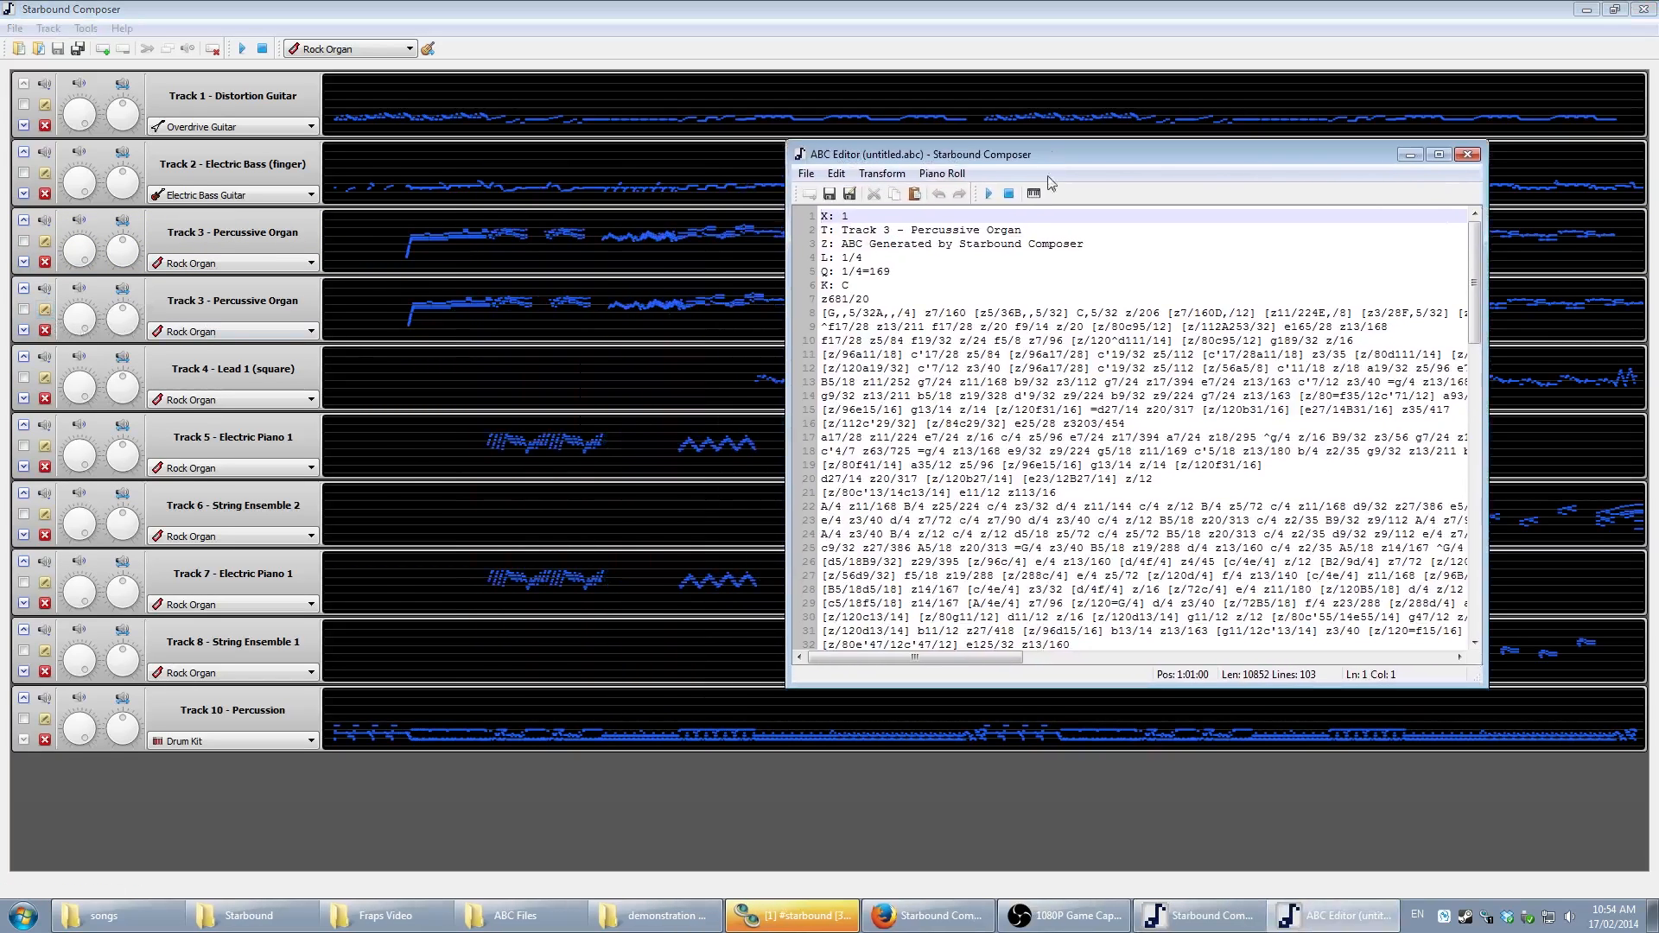
click(980, 313)
click(881, 173)
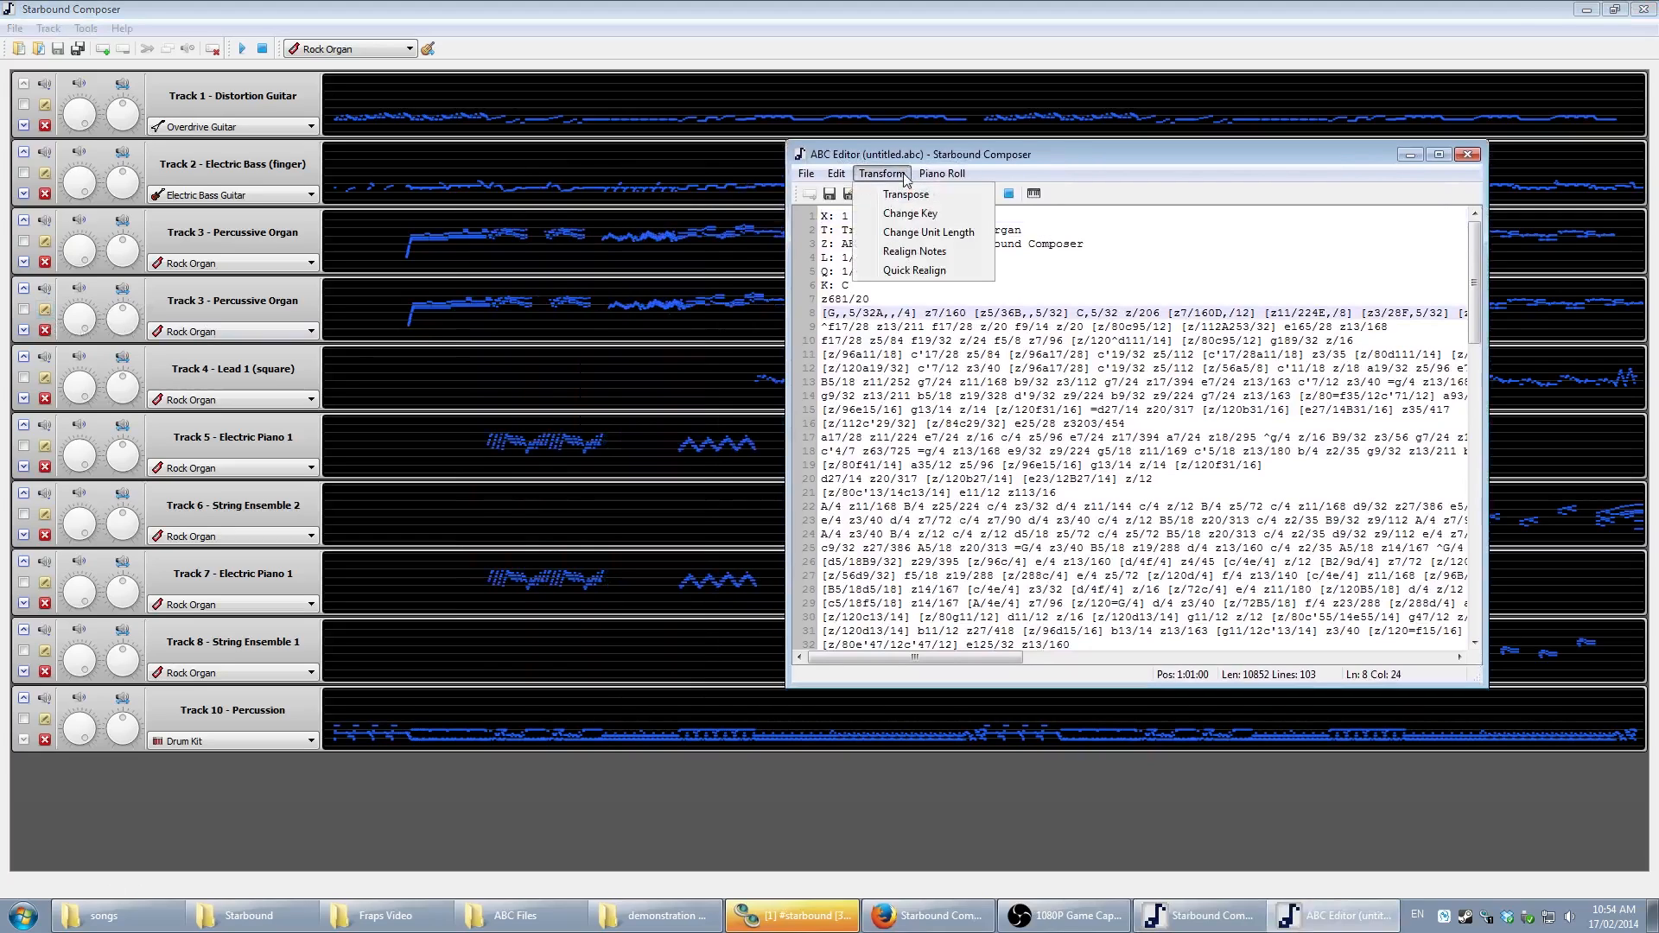
click(899, 195)
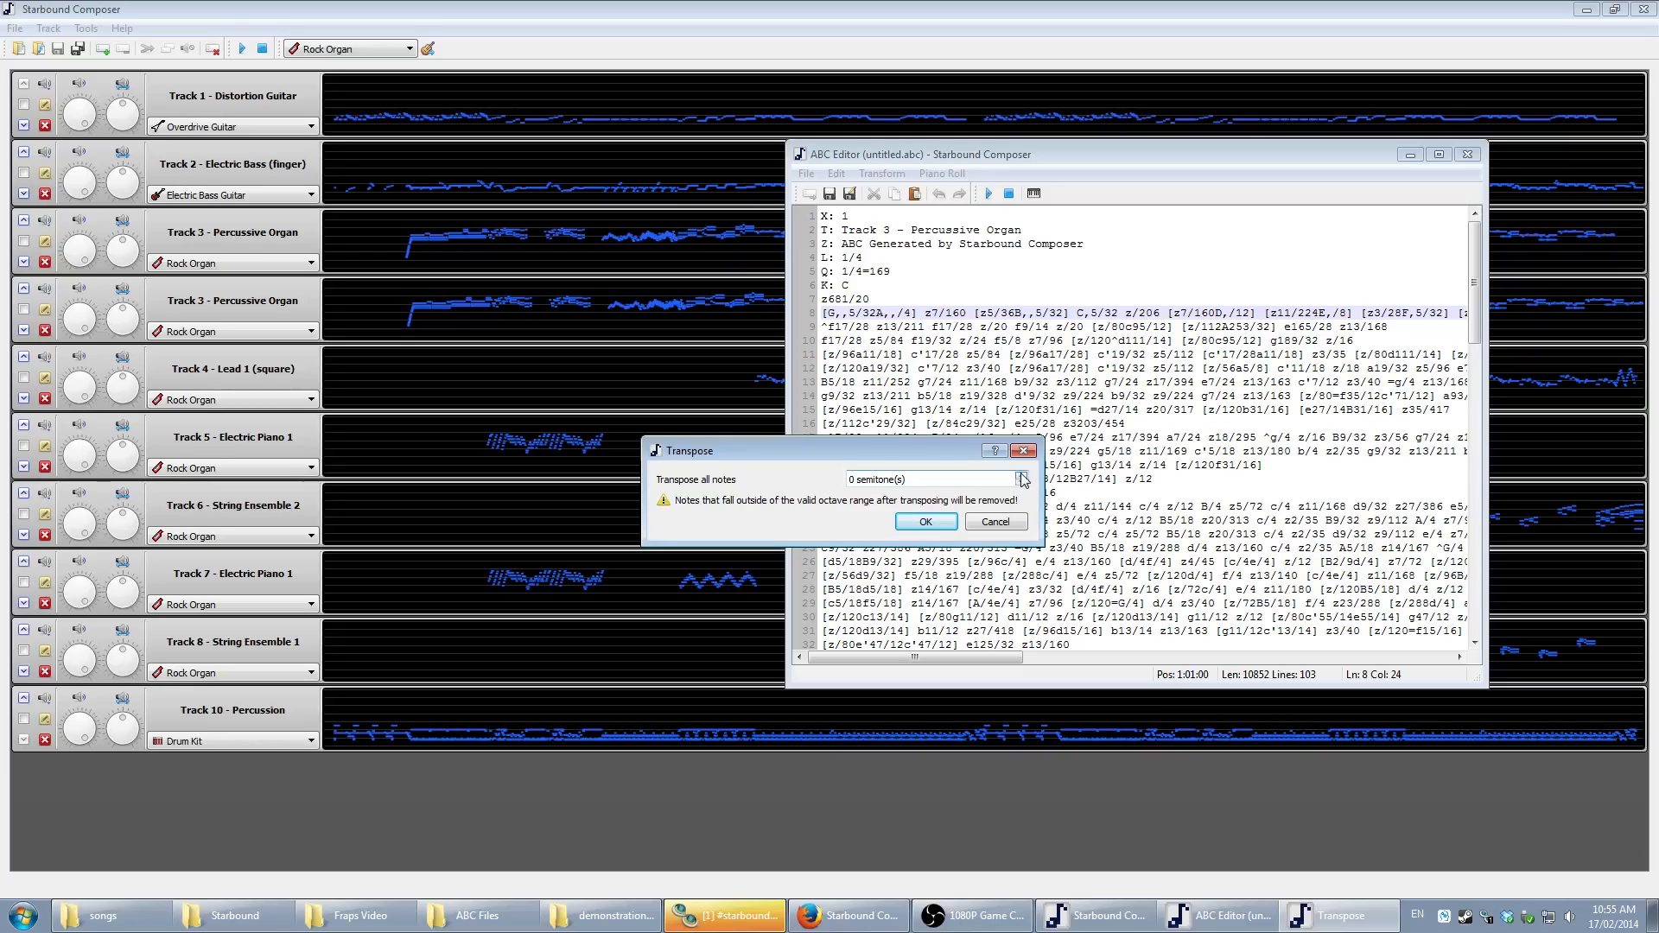
text(12)
click(922, 521)
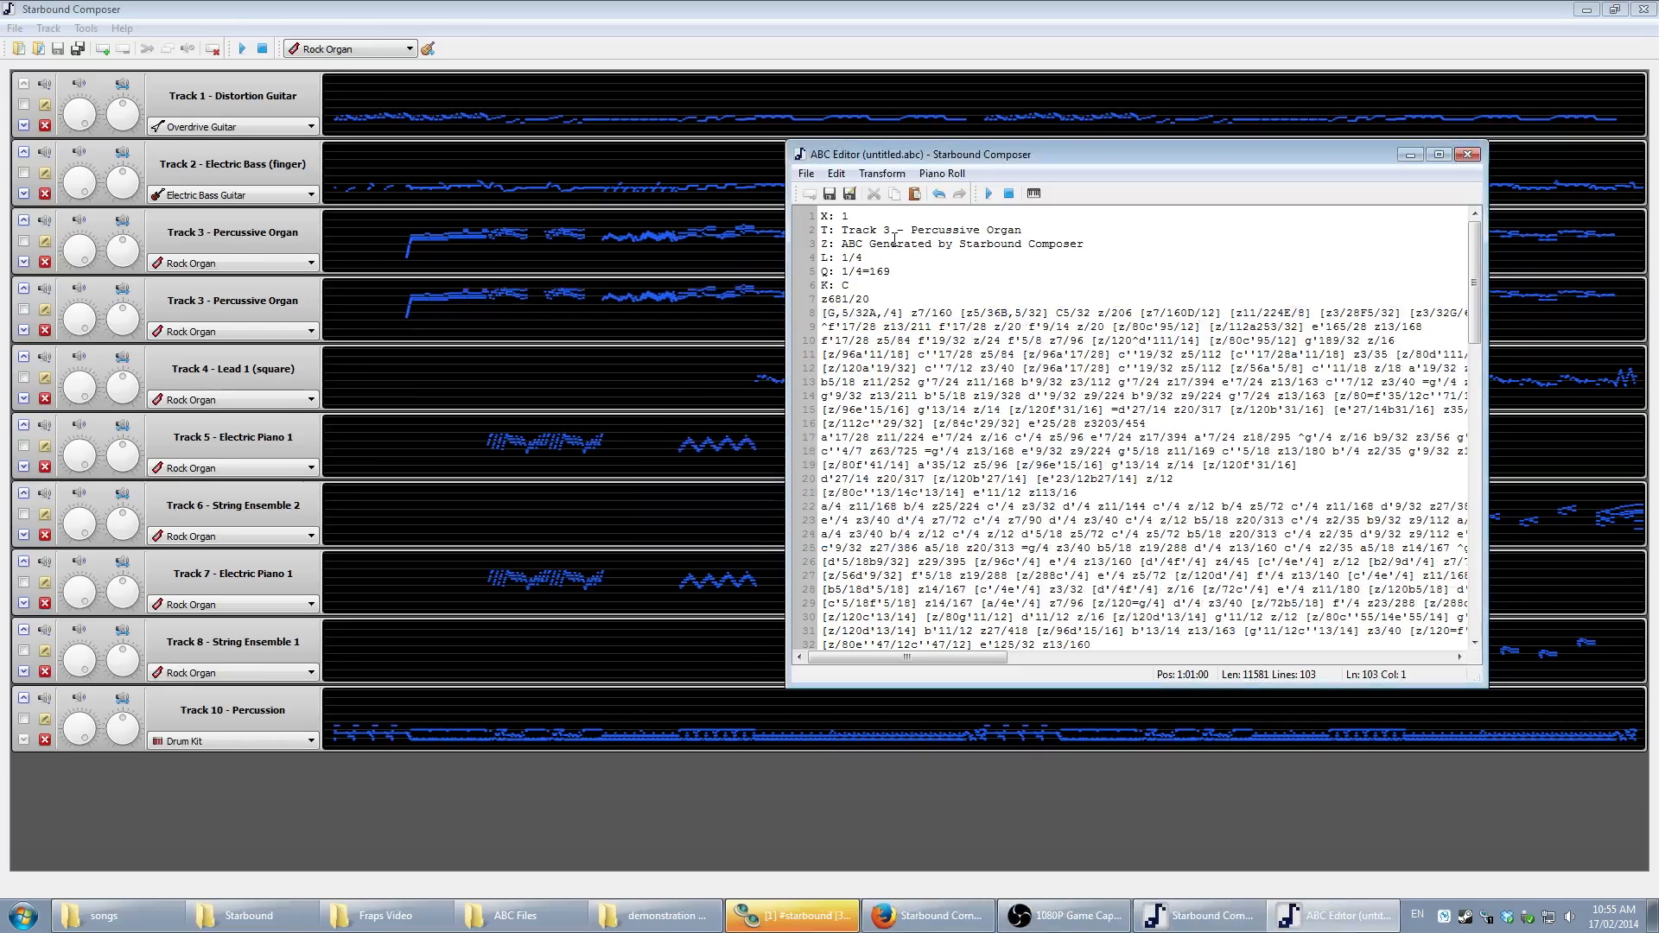
click(486, 300)
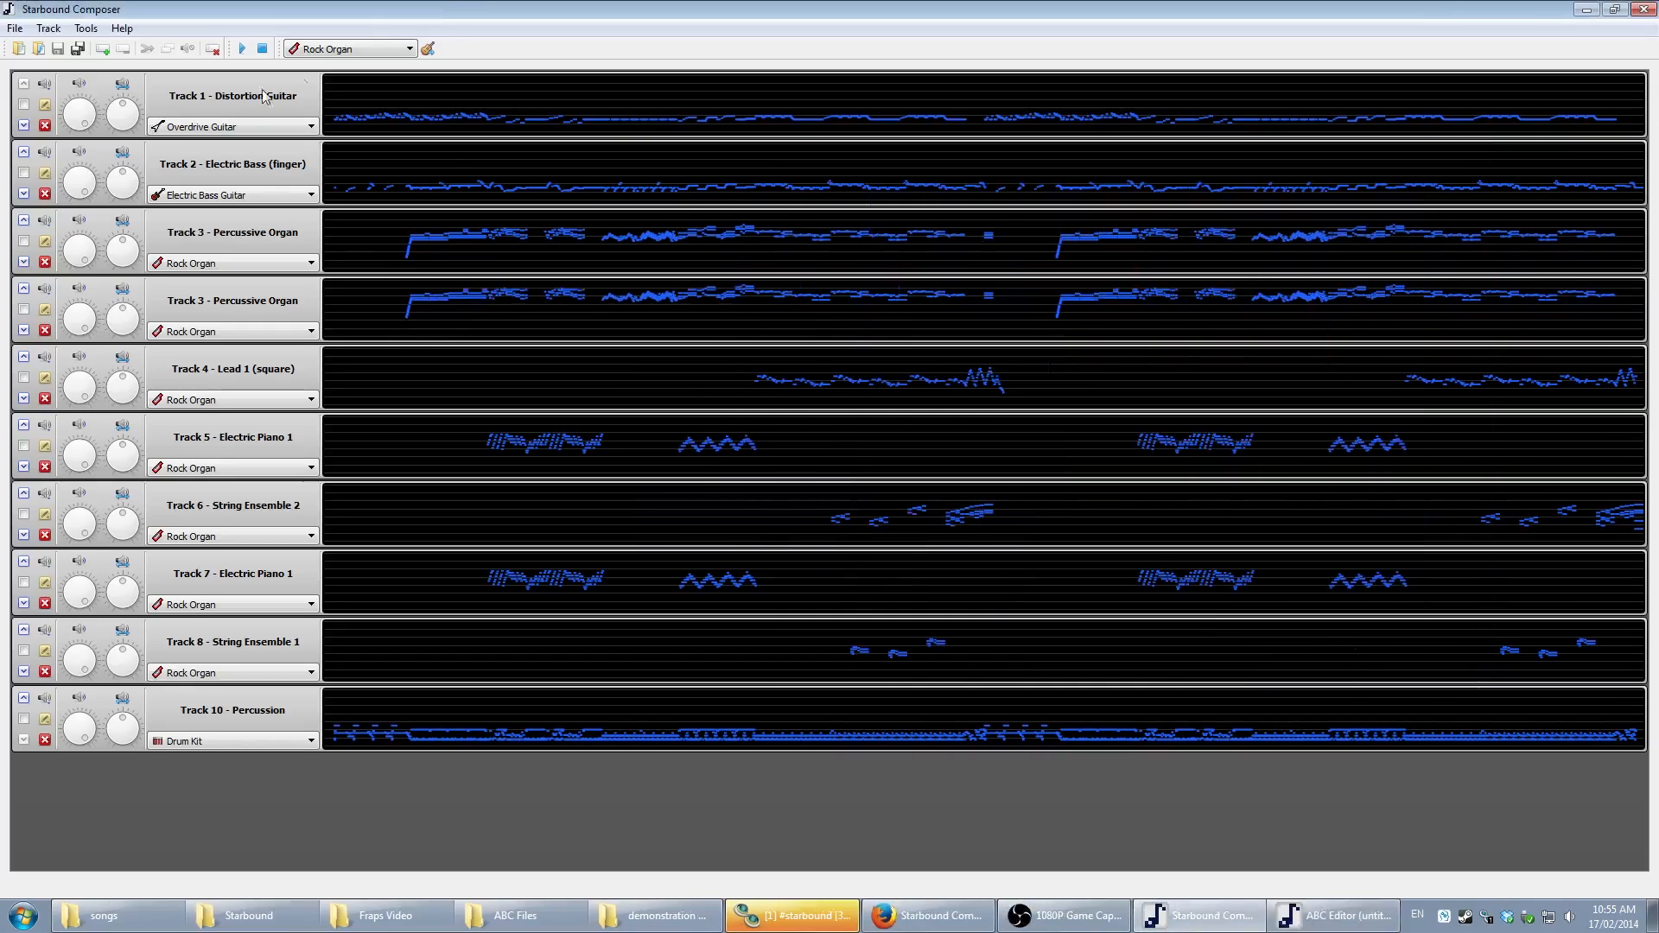
- Preview the arrangement from the organ's entrance, stop playback, and undo the 12-semitone transposition in the duplicated Percussive Organ track's ABC Editor
click(402, 299)
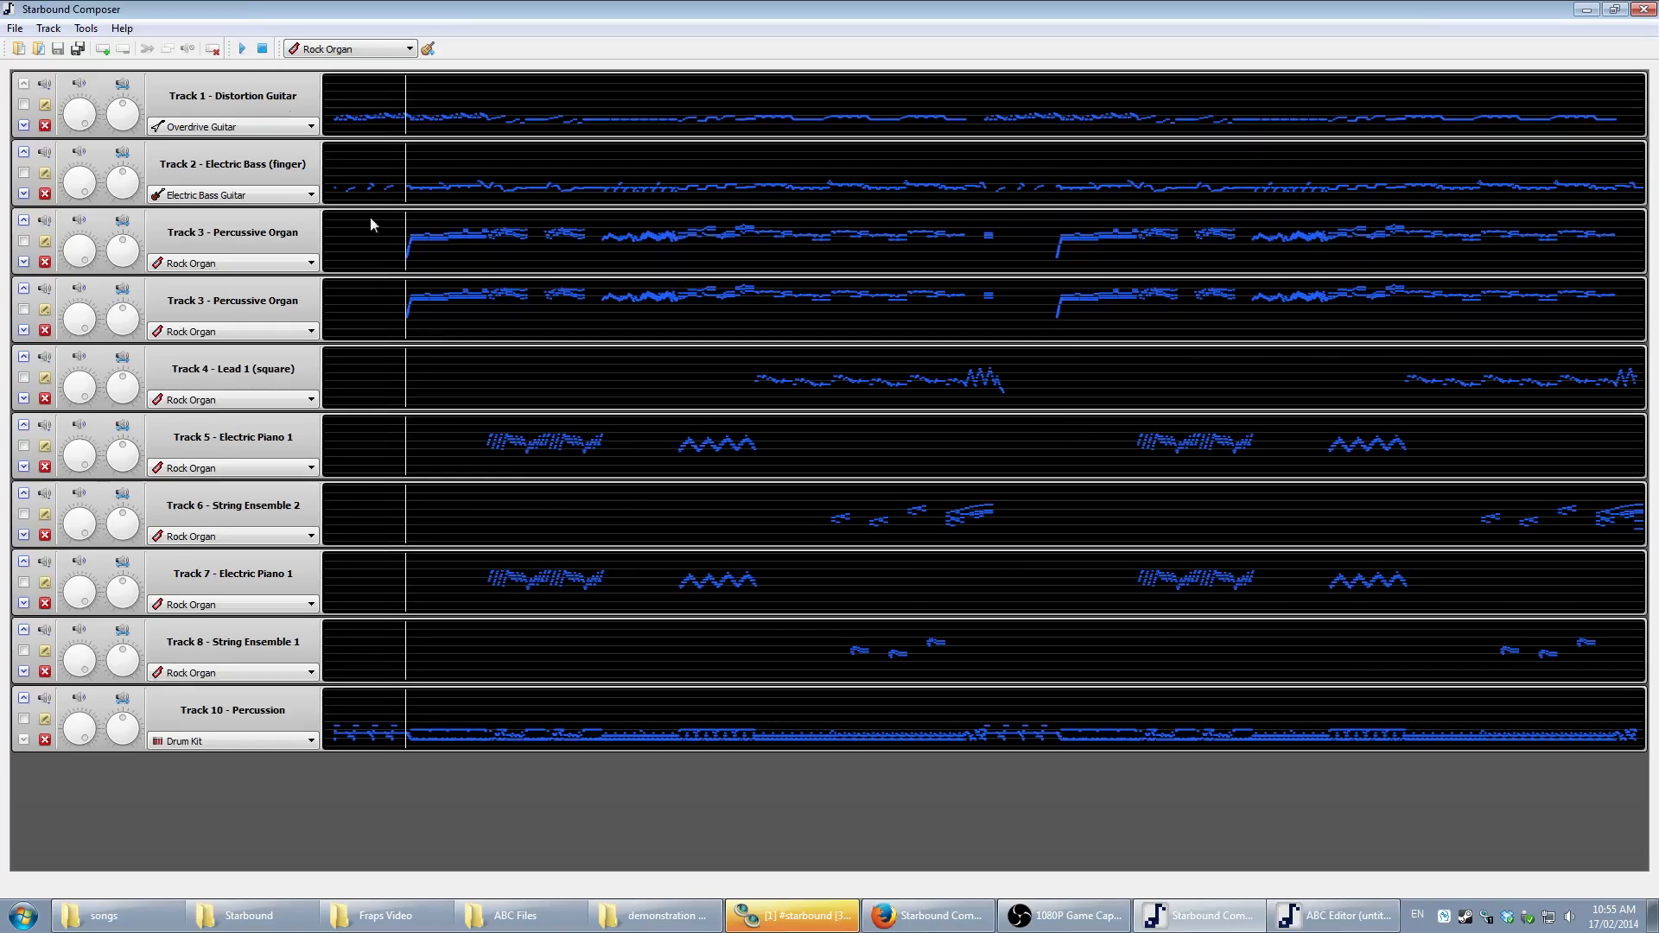
click(264, 50)
click(1381, 927)
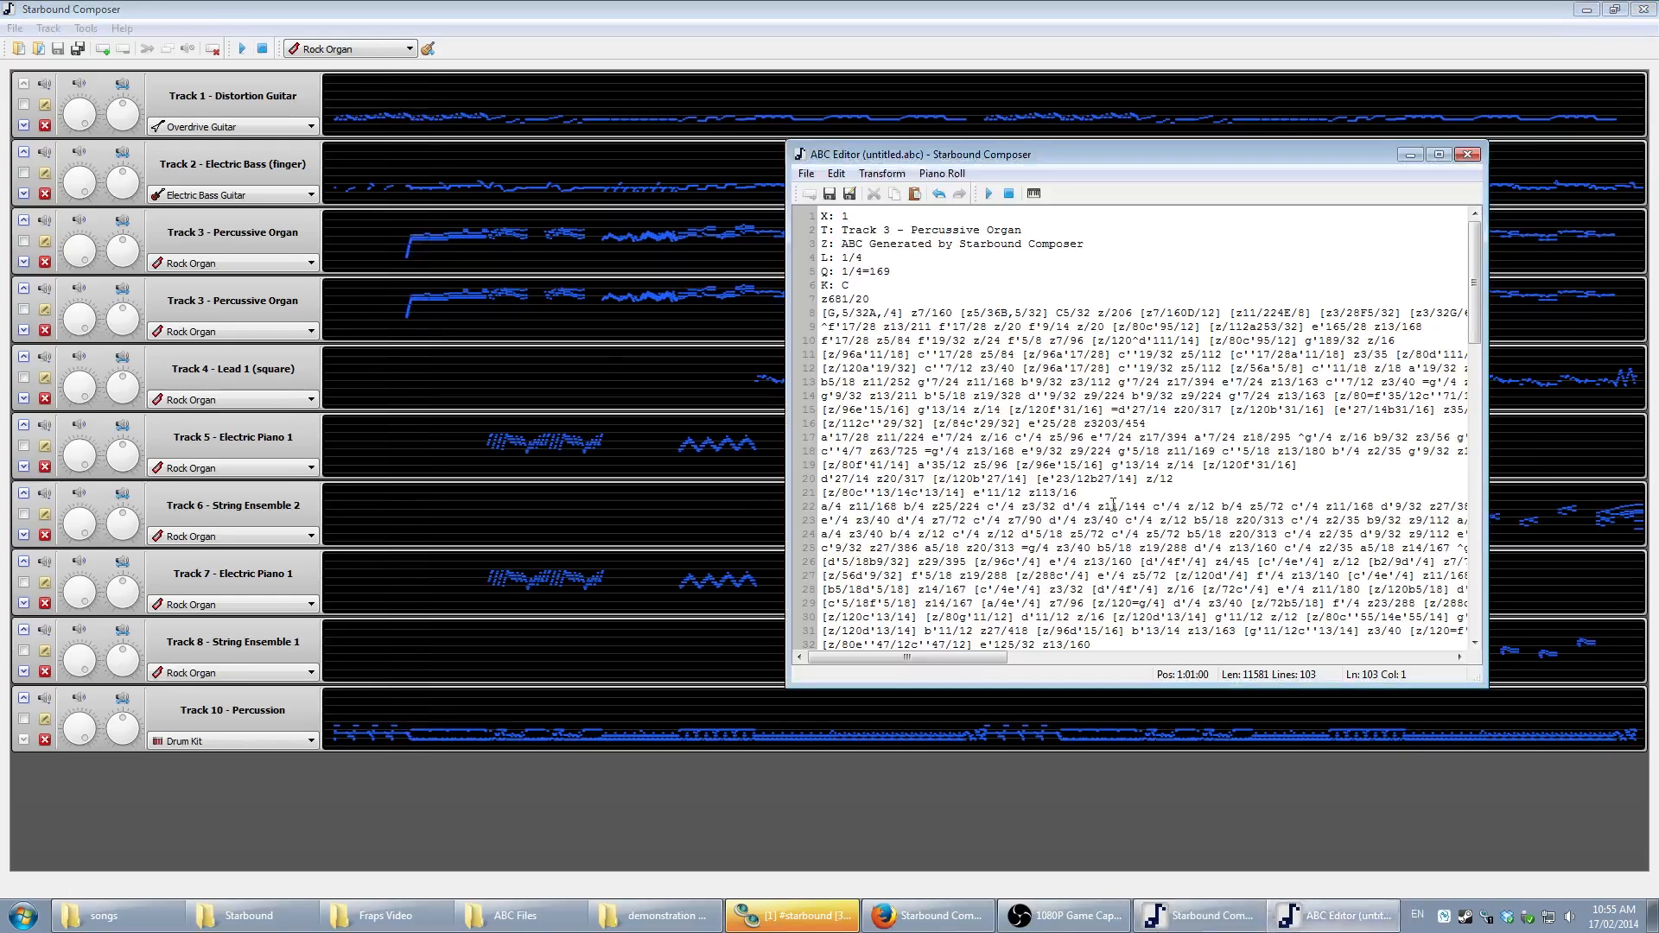
click(918, 339)
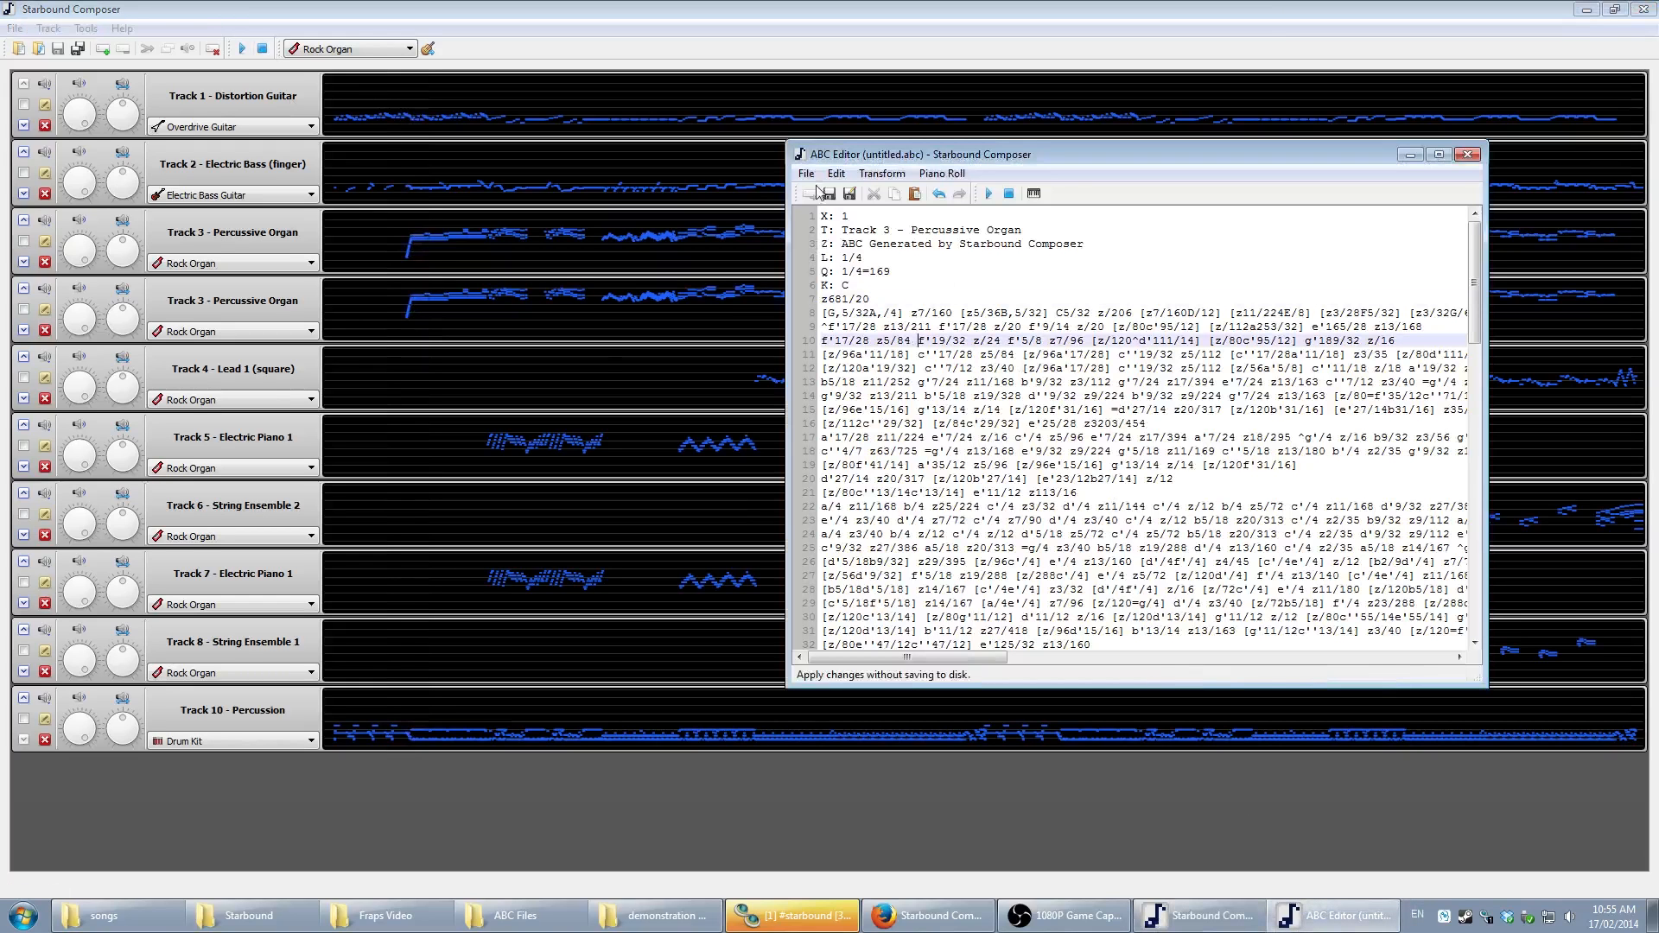
click(837, 174)
click(836, 174)
click(836, 174)
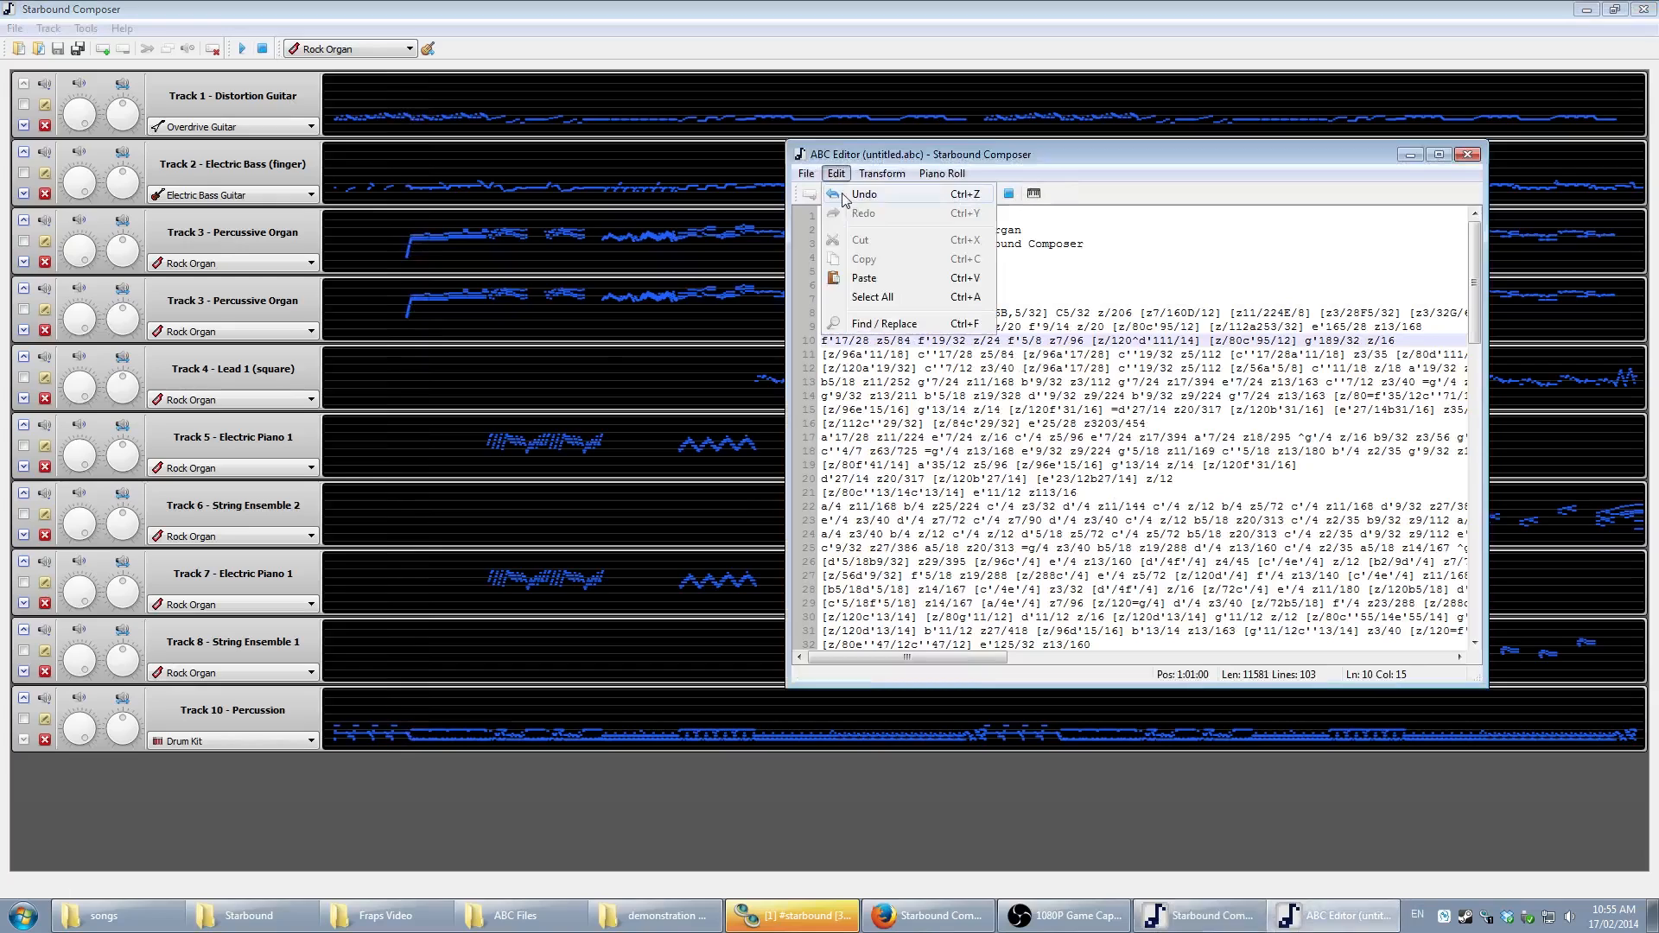
click(1191, 173)
key(ctrl+z)
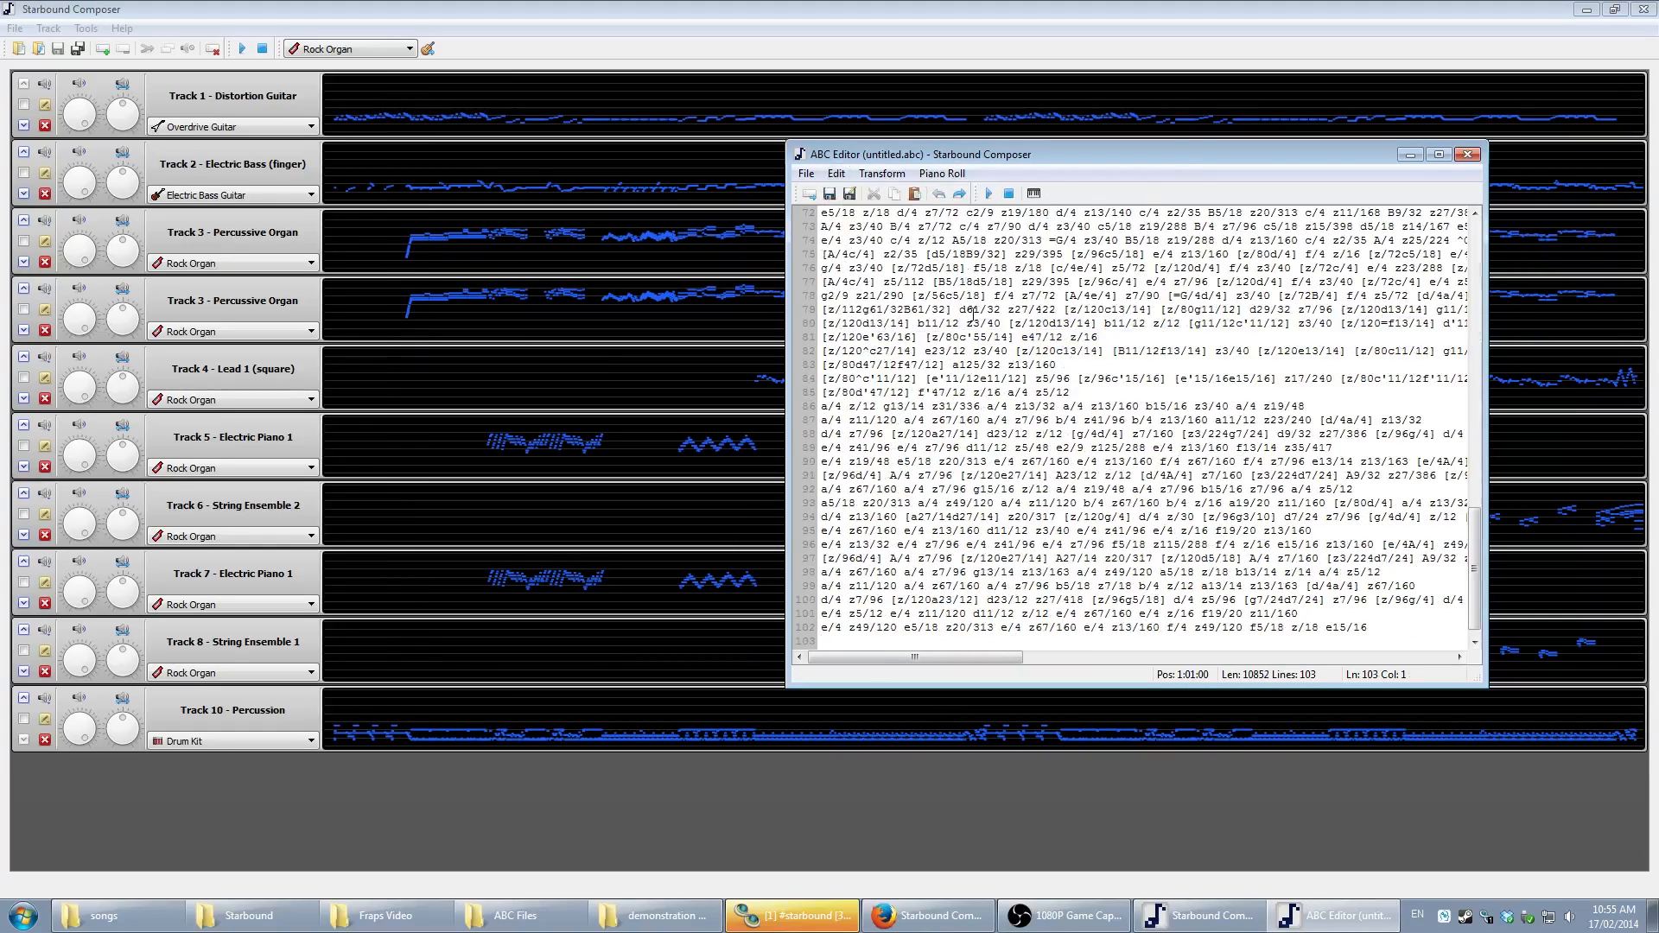
- Run Transpose with 0 semitones on the restored organ notes, declining to apply the pending changes first
scroll(972, 313, up, 20)
click(973, 309)
click(907, 175)
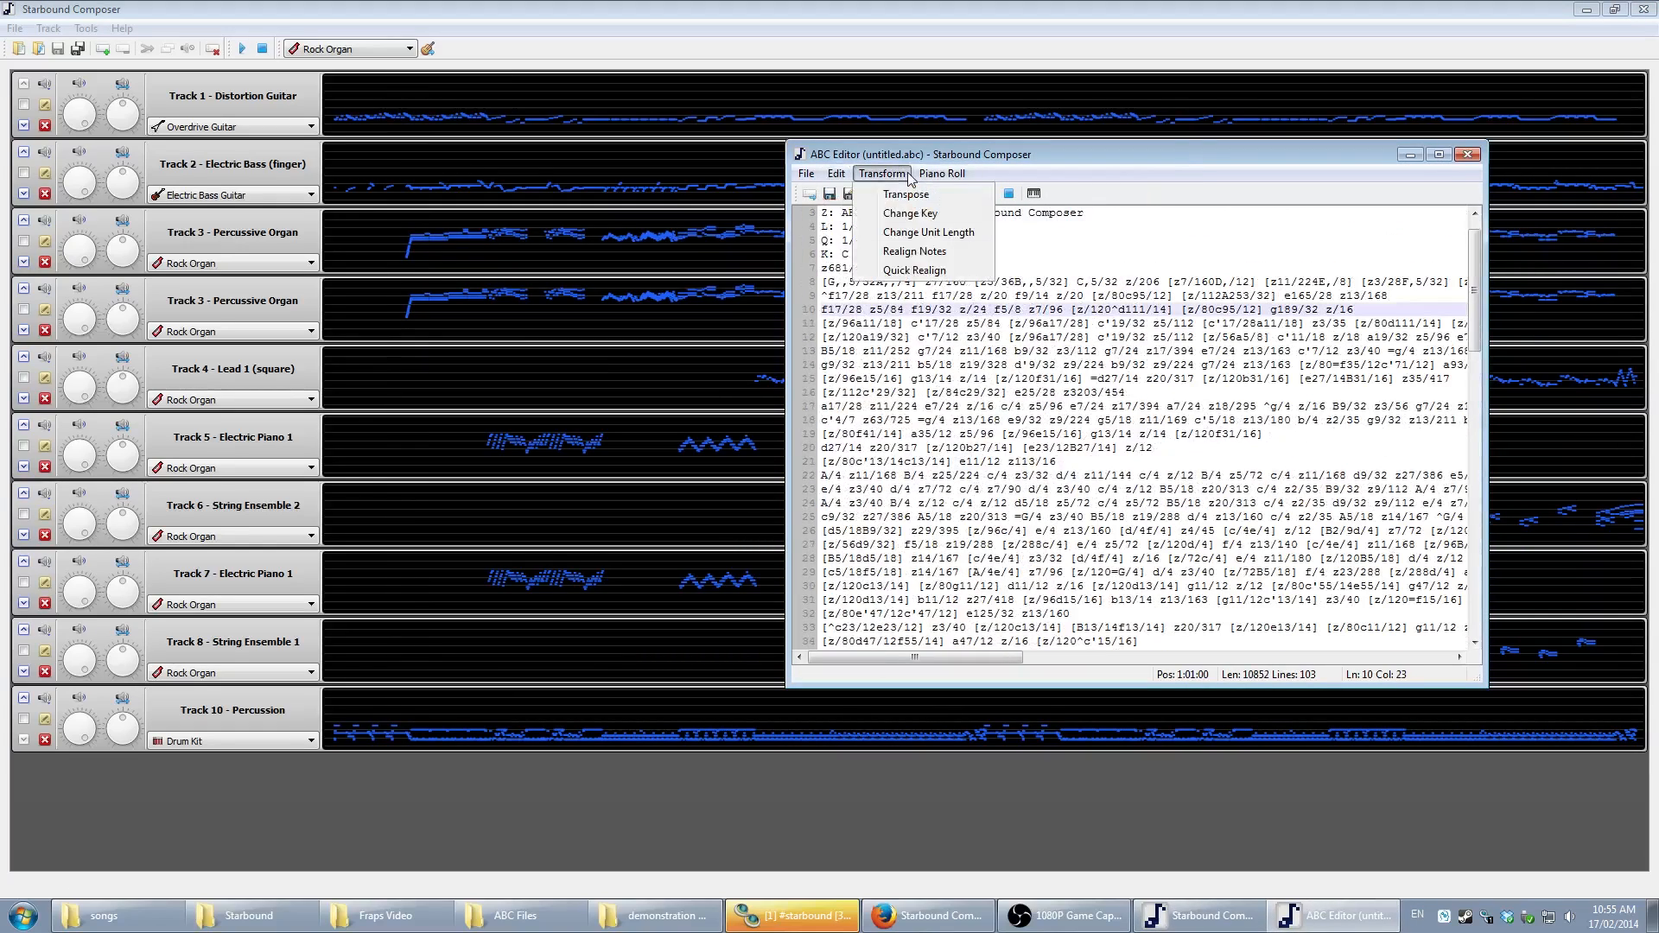
click(934, 198)
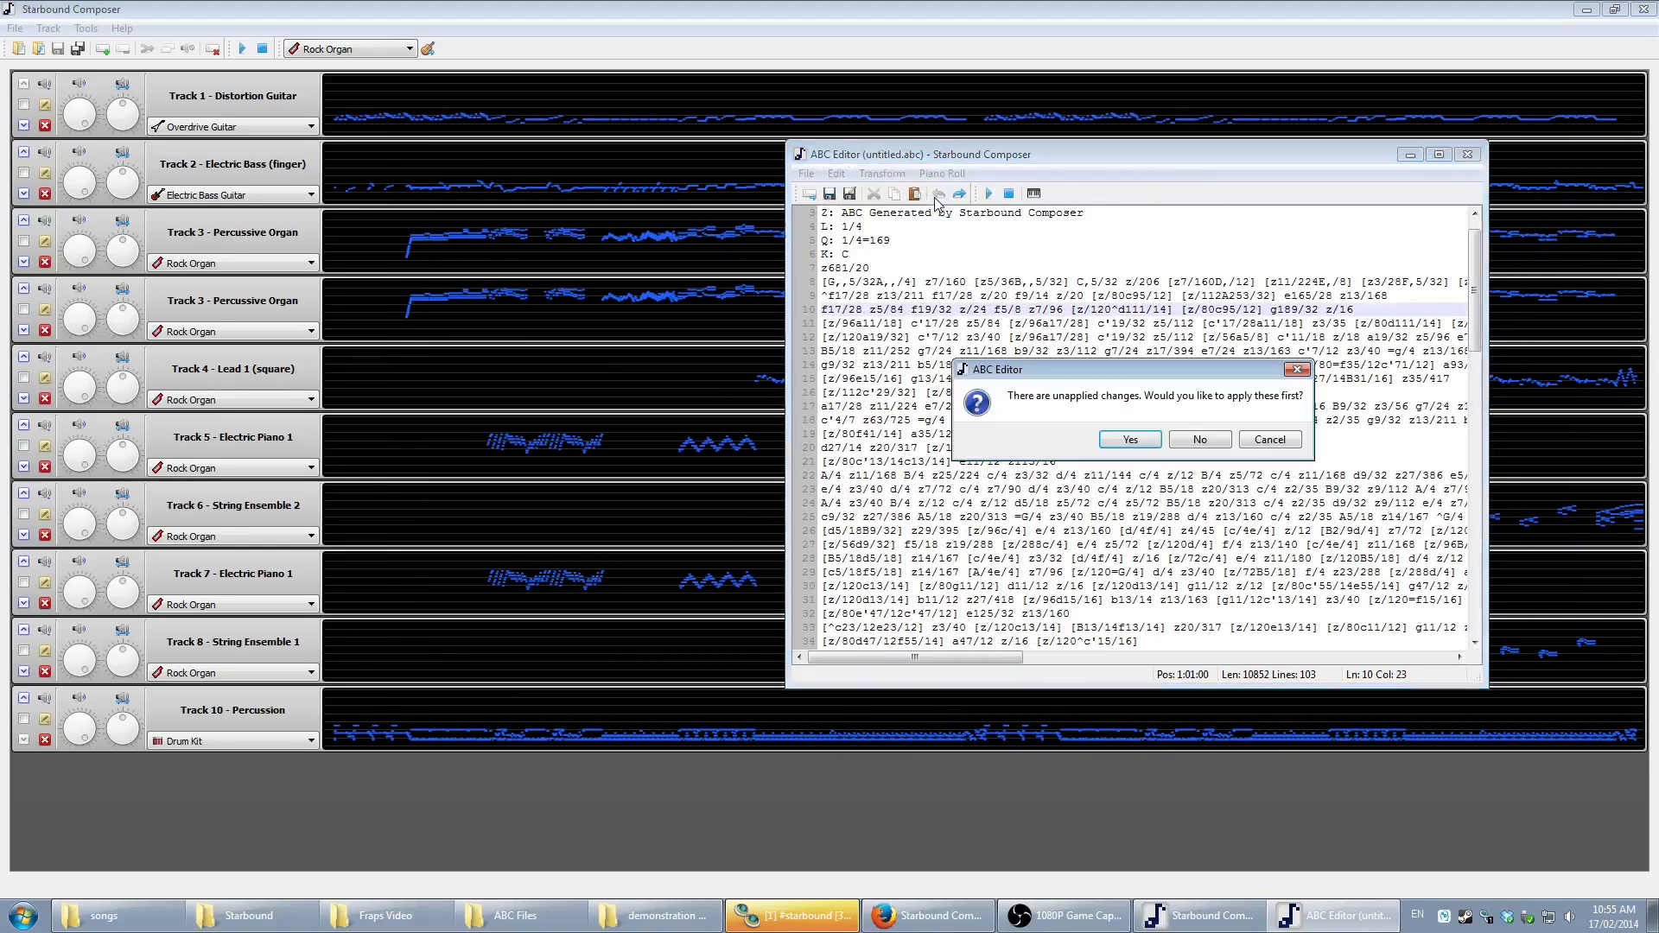
click(1199, 440)
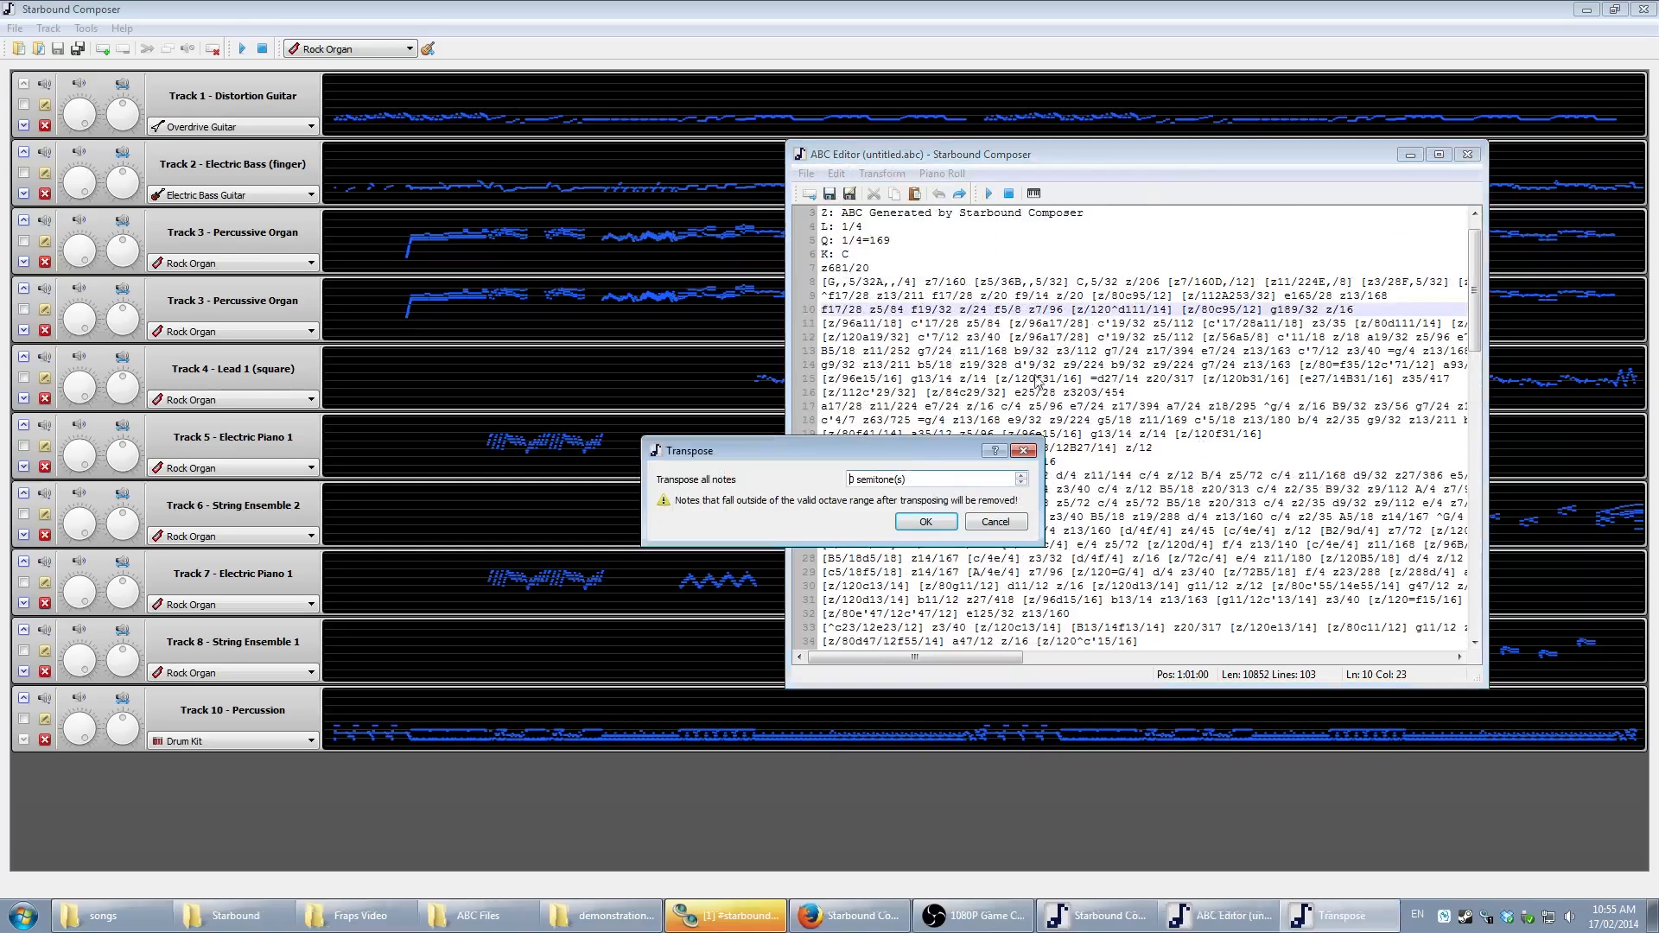
click(1021, 475)
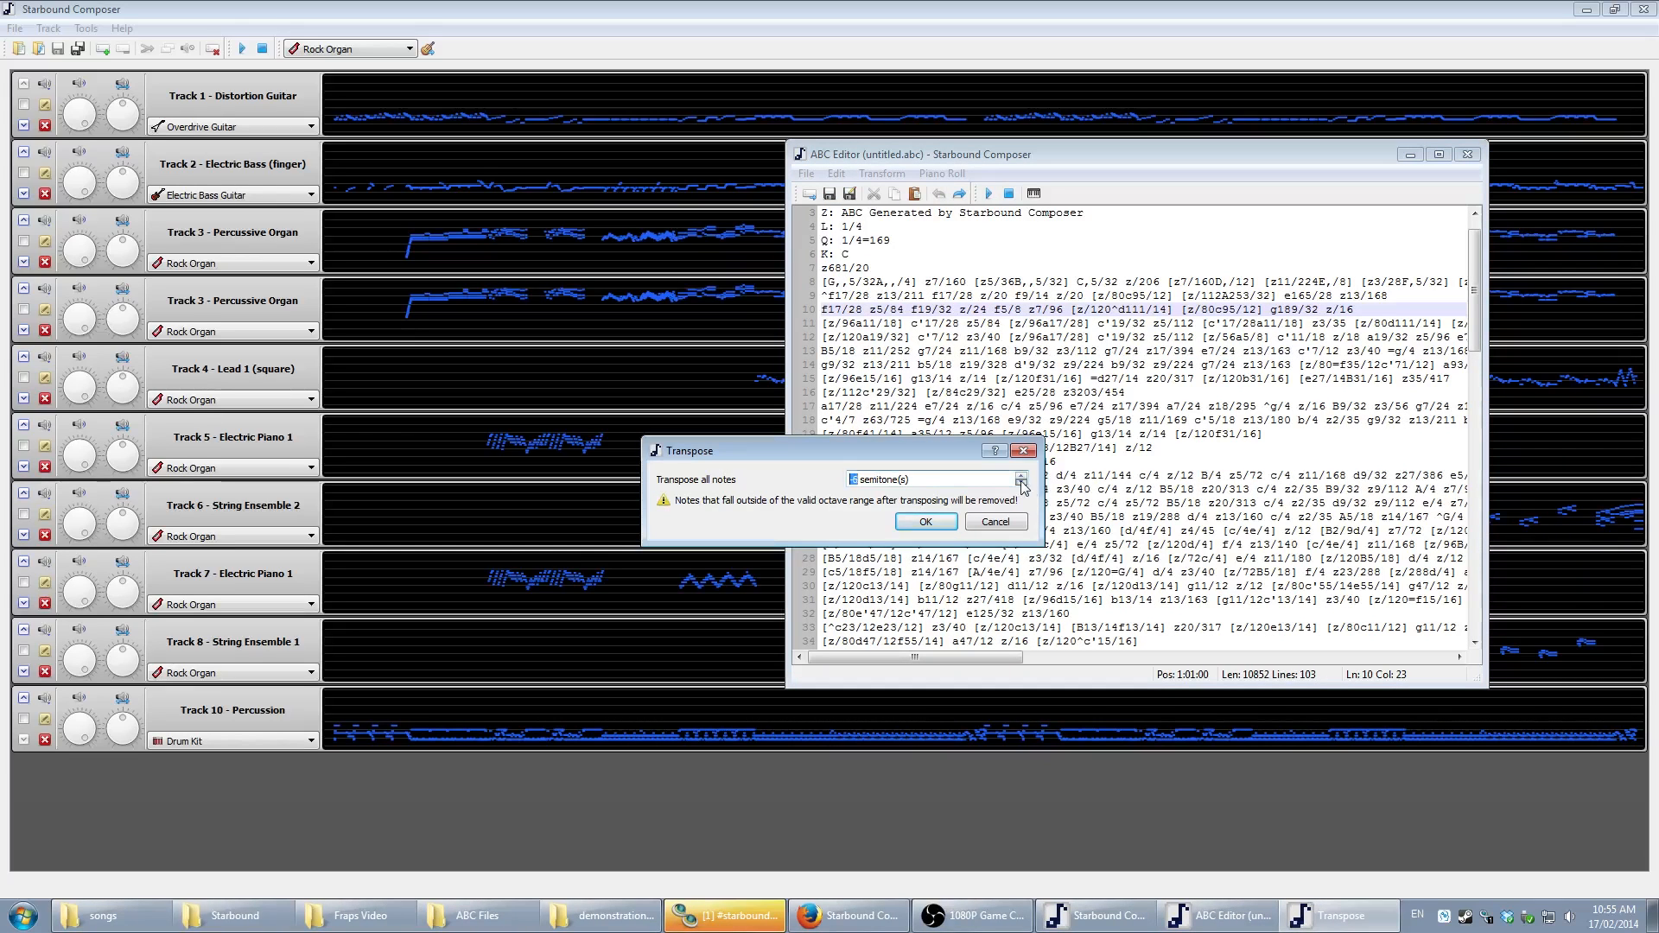
click(924, 522)
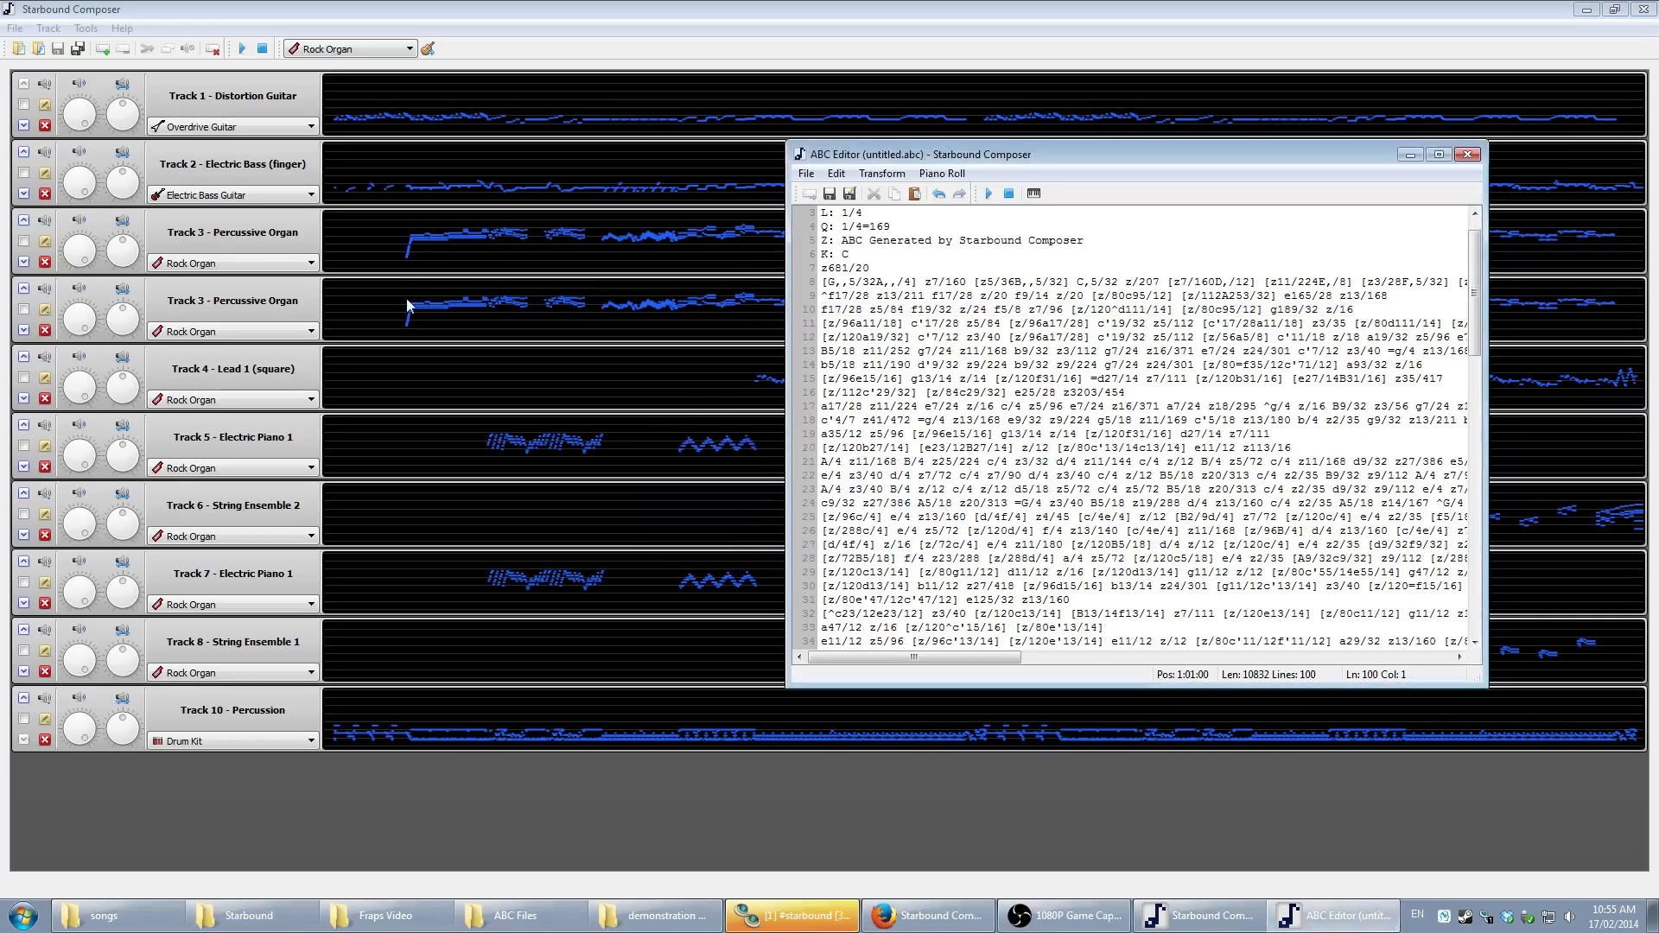
- Return to the track list, preview the arrangement with the restored duplicate organ track and stop playback
click(446, 147)
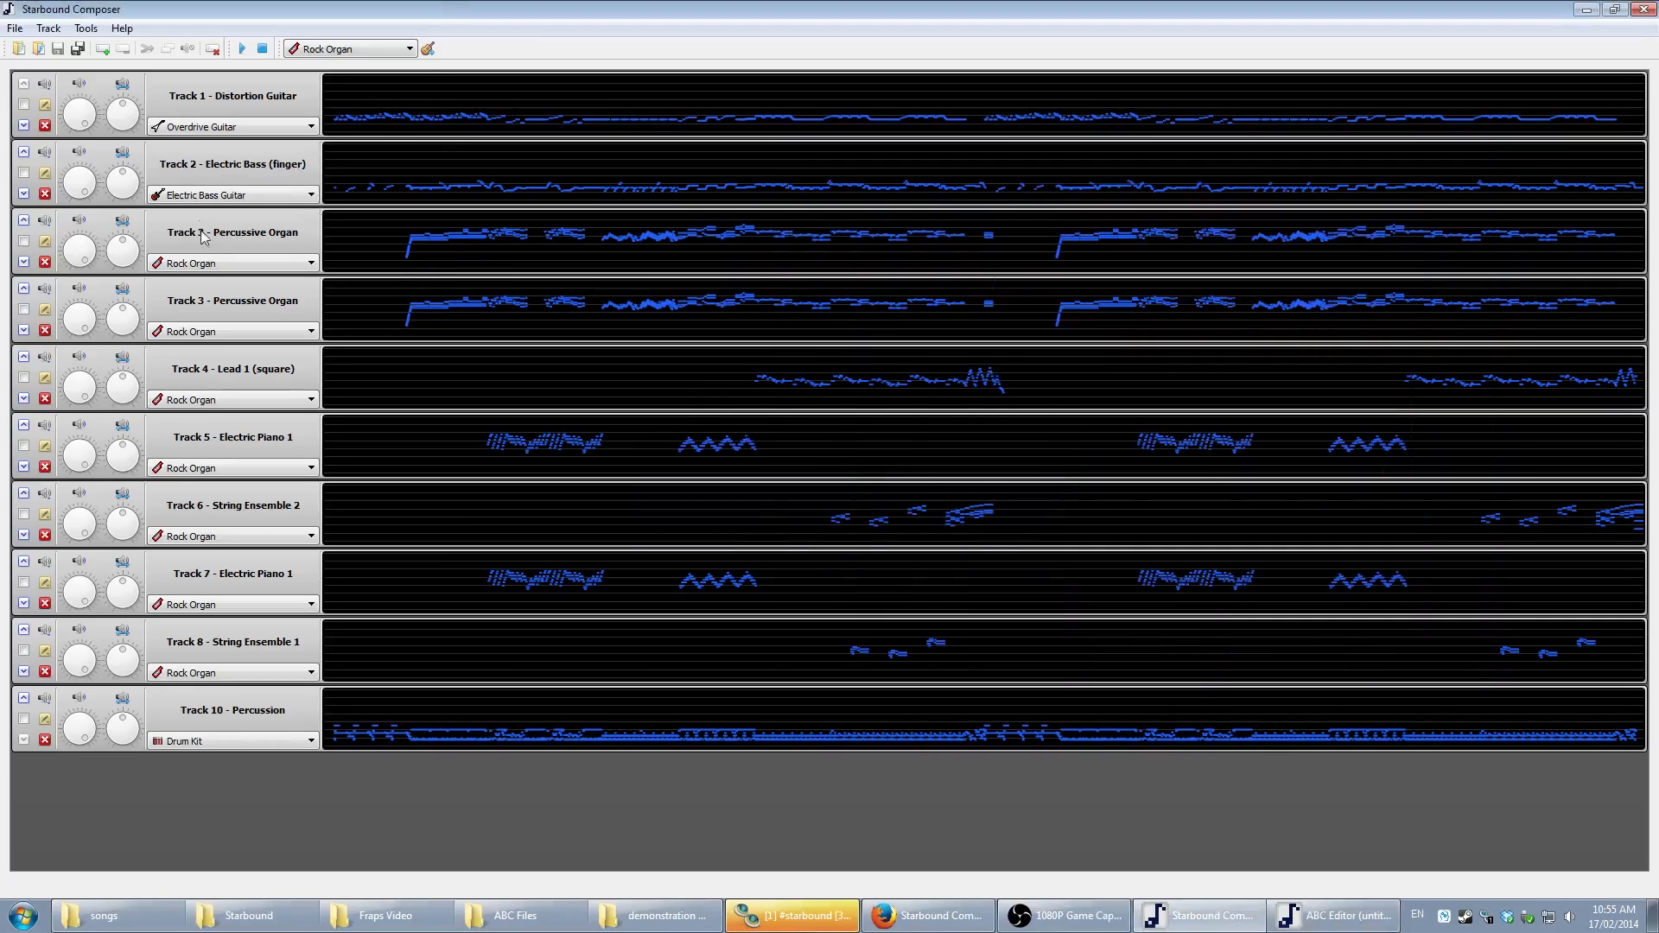
click(243, 49)
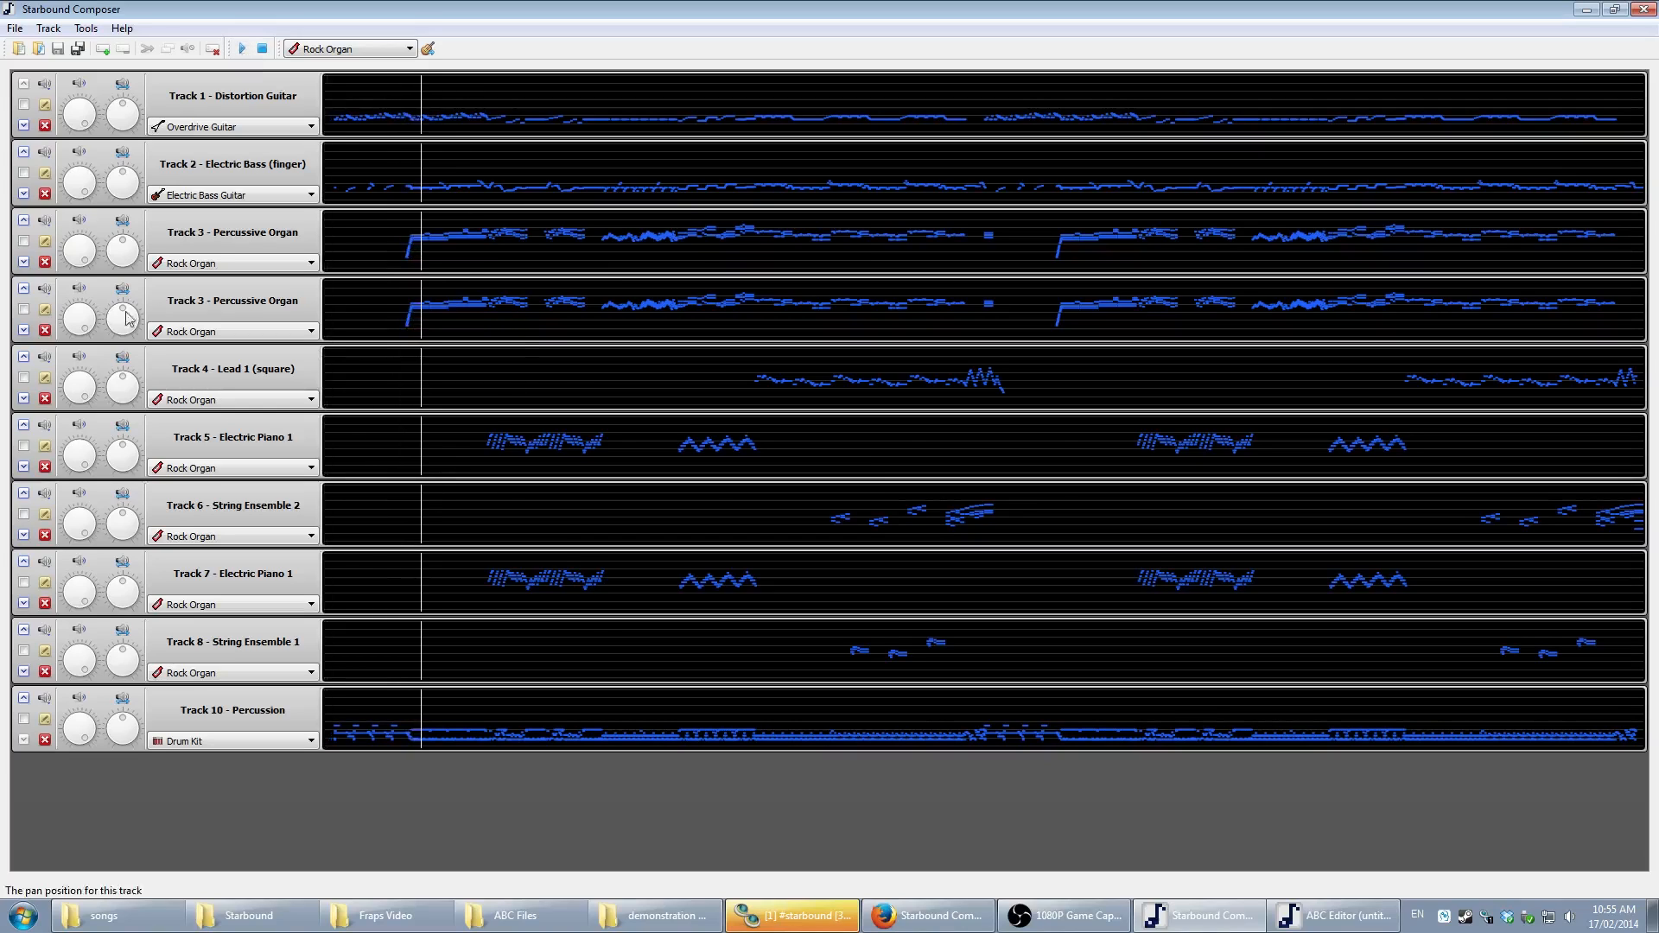
click(257, 50)
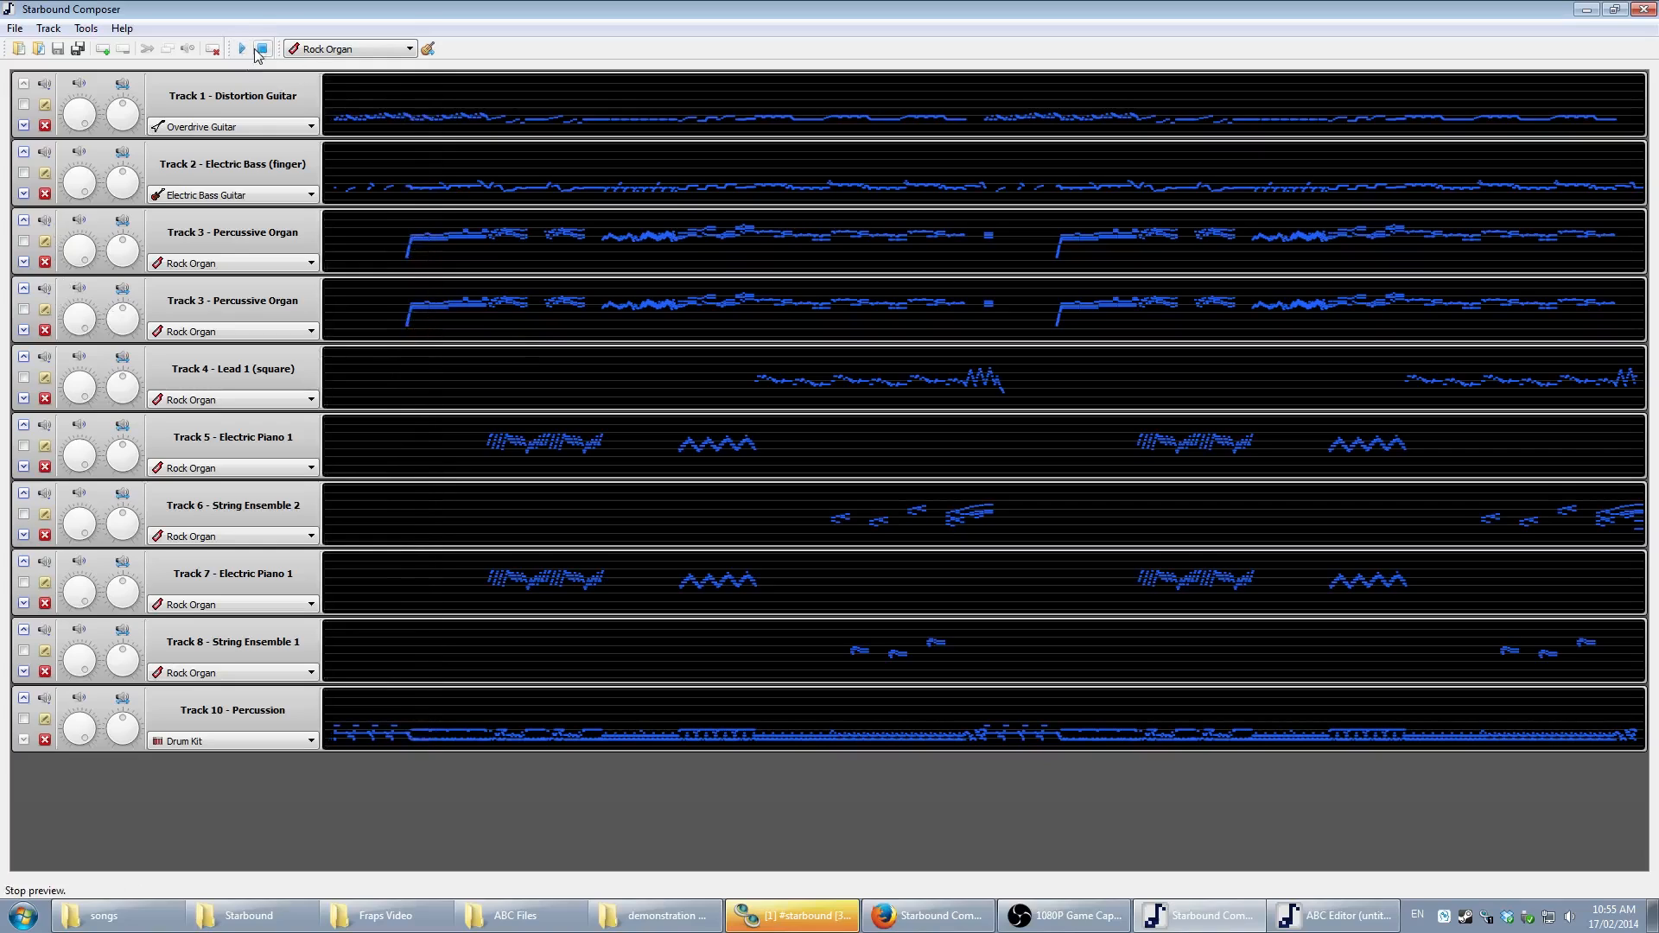
- Transpose all notes of the duplicated Percussive Organ track by -12 semitones in the ABC Editor and close the editor
click(45, 311)
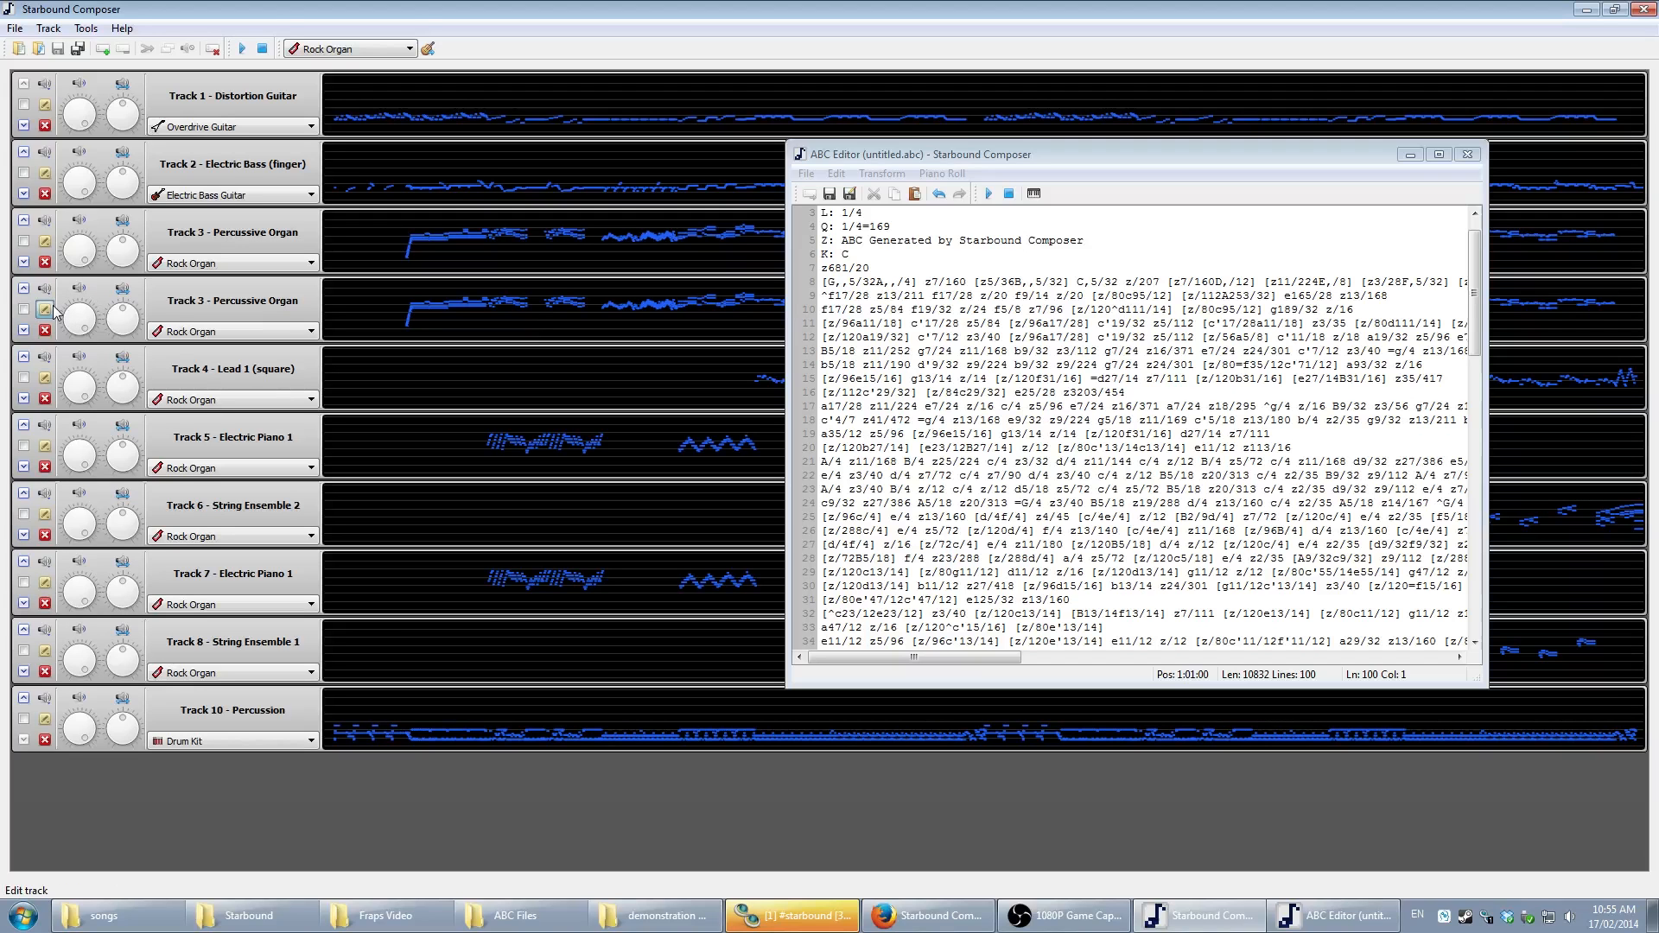
click(1091, 337)
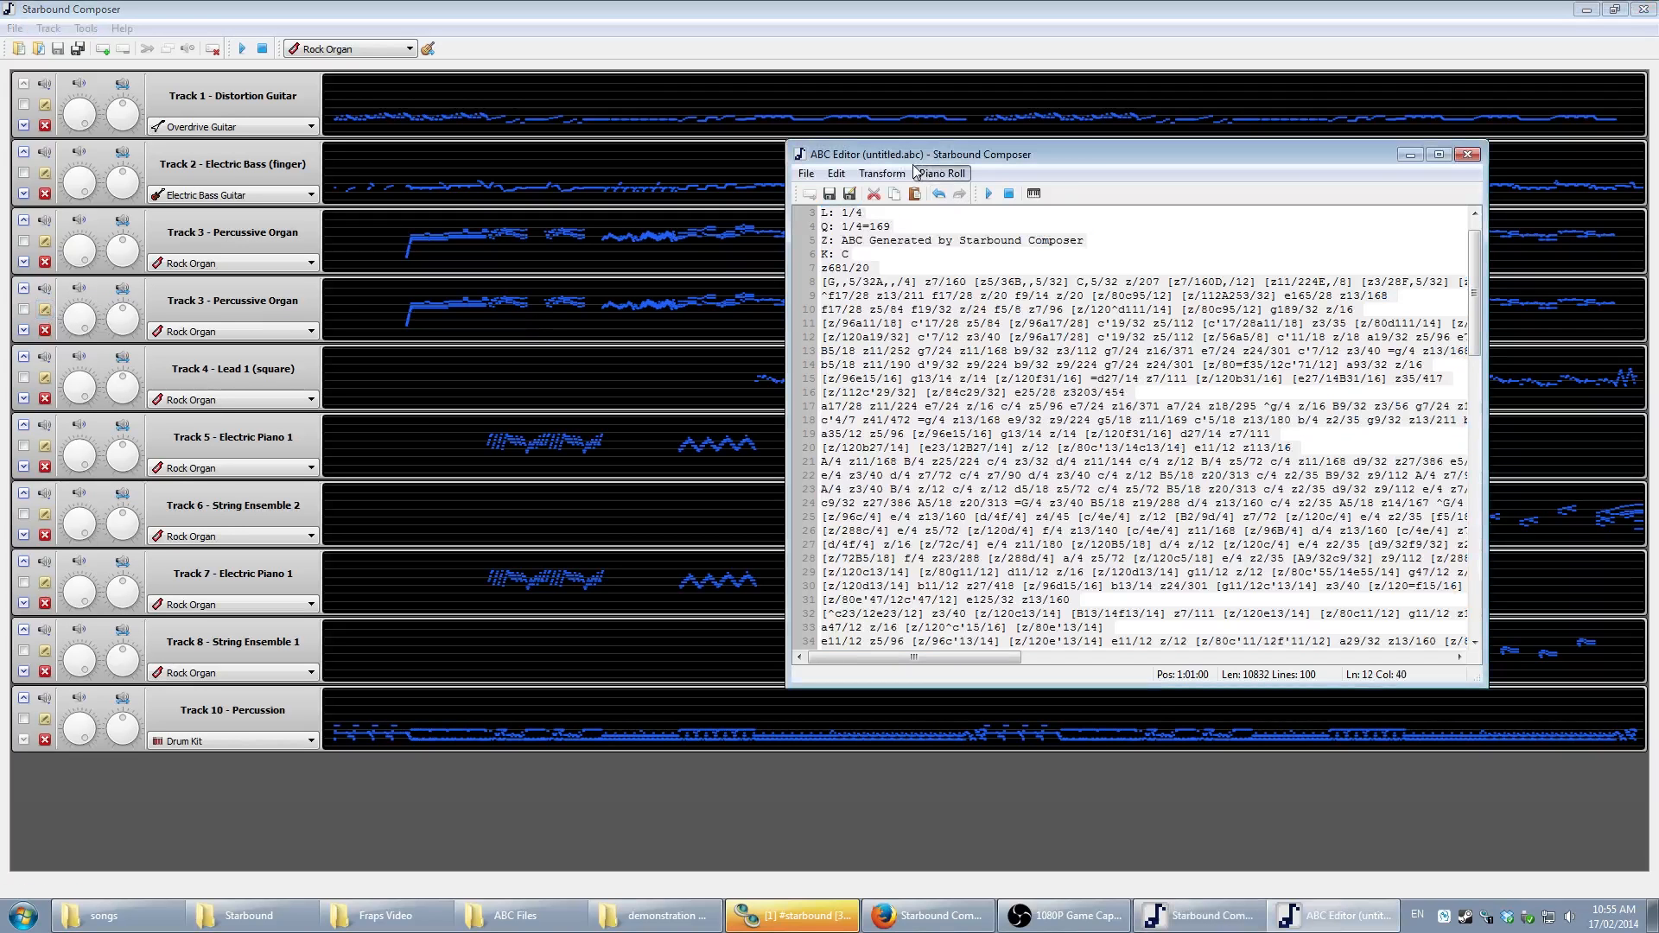
click(893, 177)
click(909, 196)
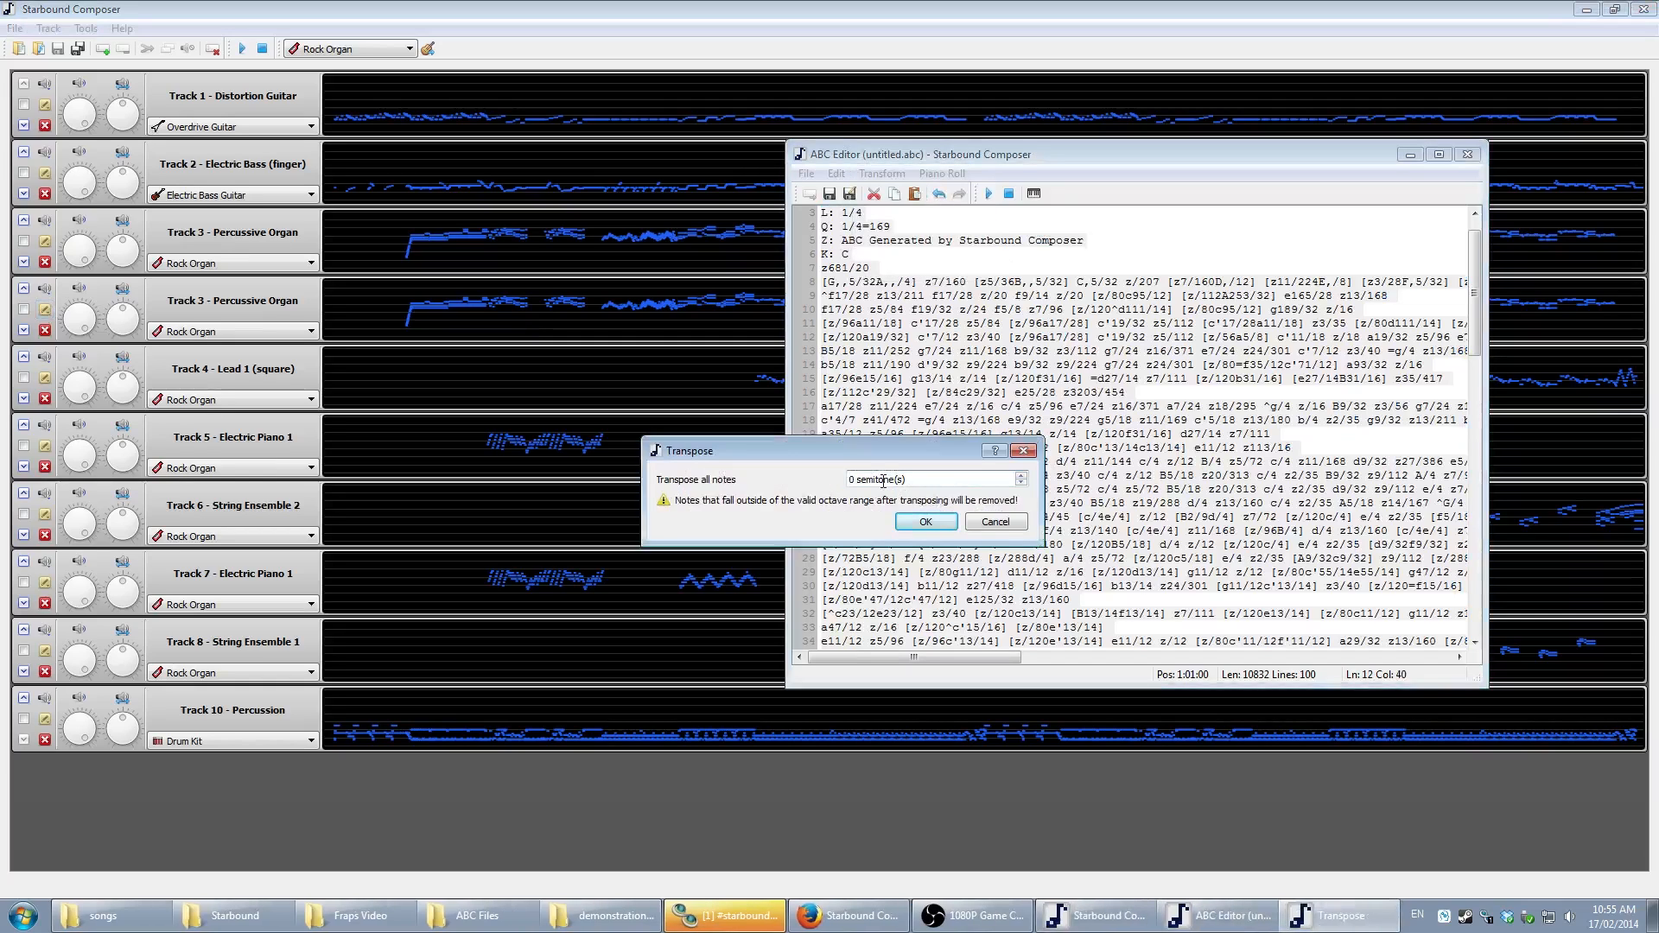
text(-12)
key(Return)
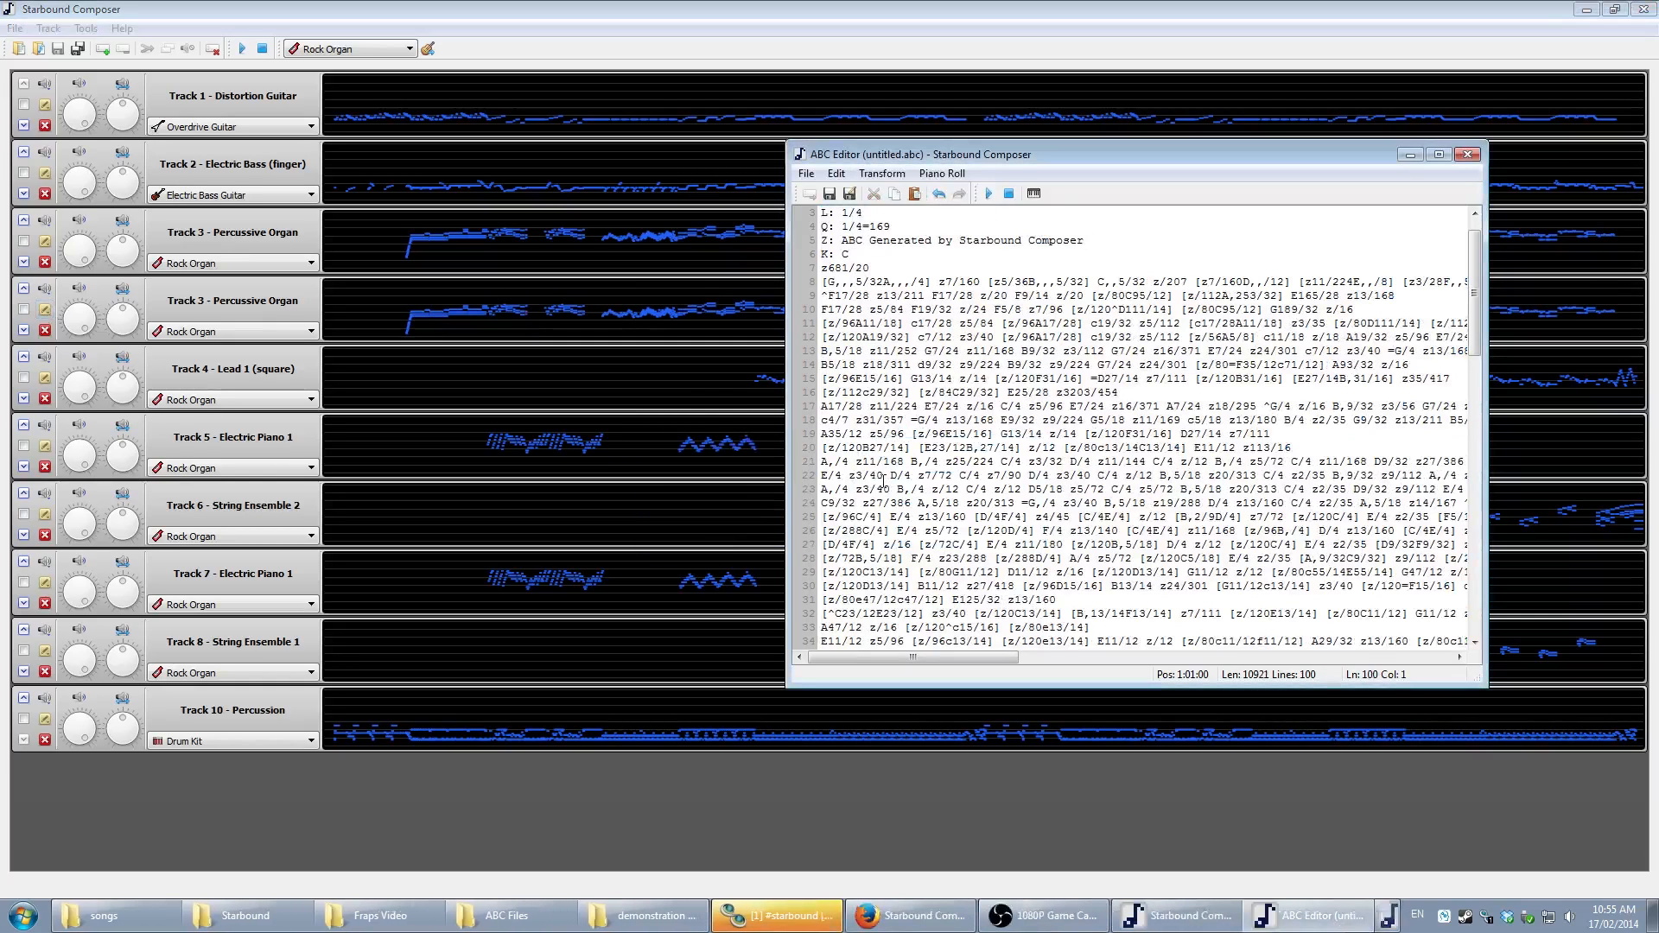
click(1468, 155)
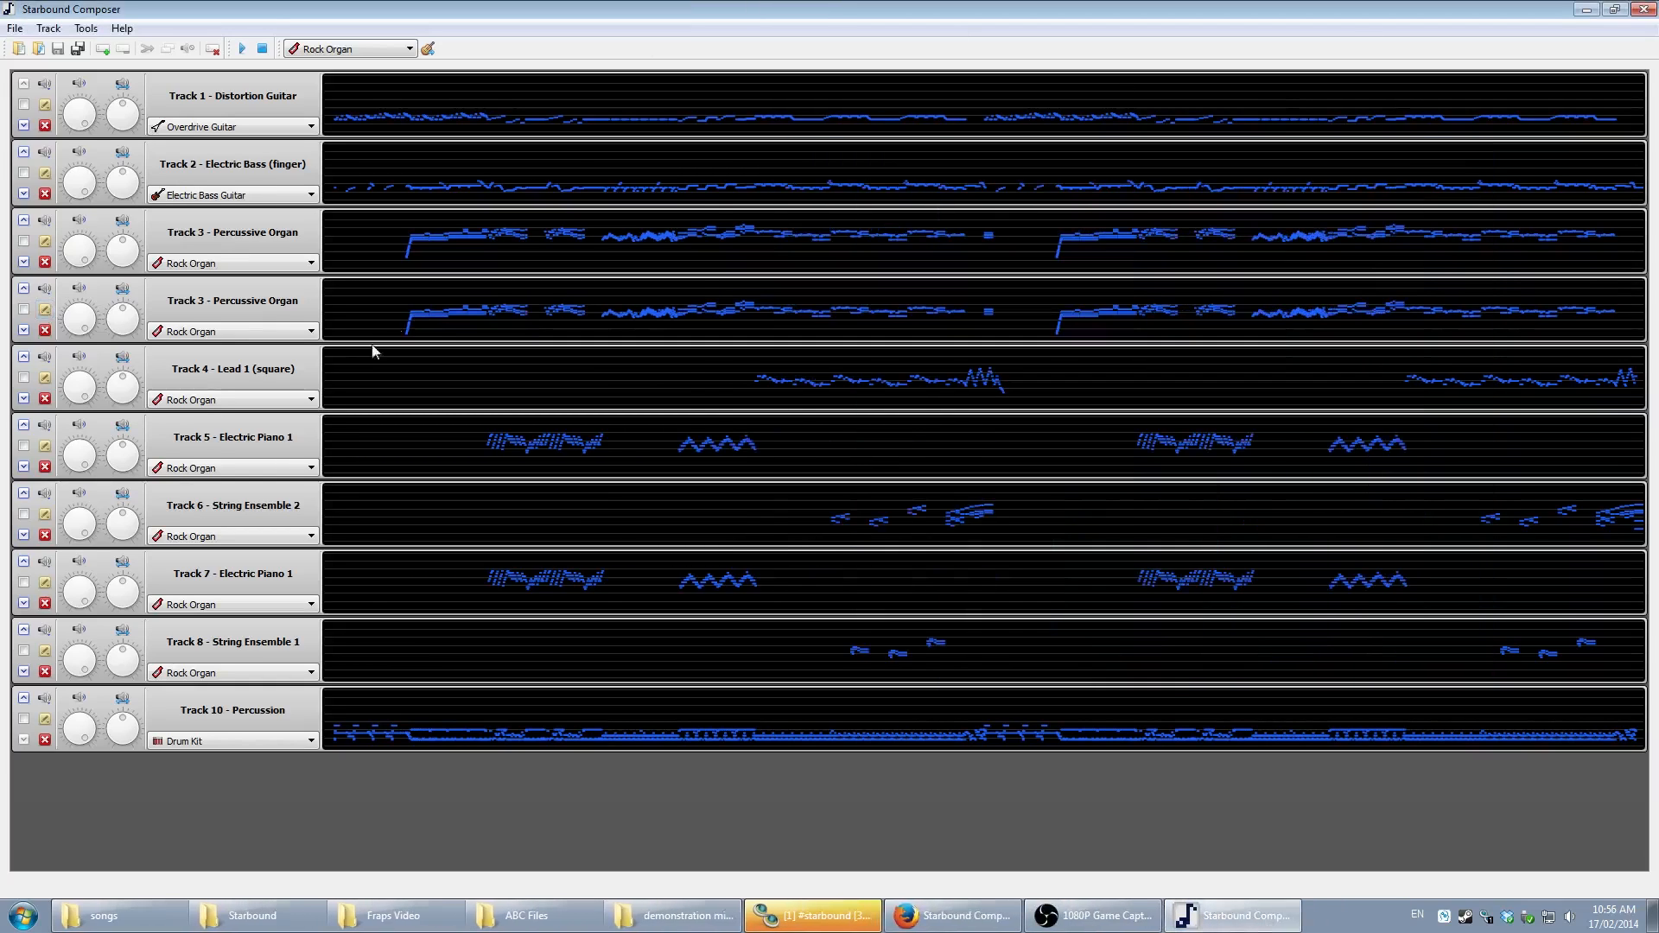
- Preview the arrangement, soloing the duplicated Percussive Organ track briefly before restoring all tracks, and stop playback
click(242, 49)
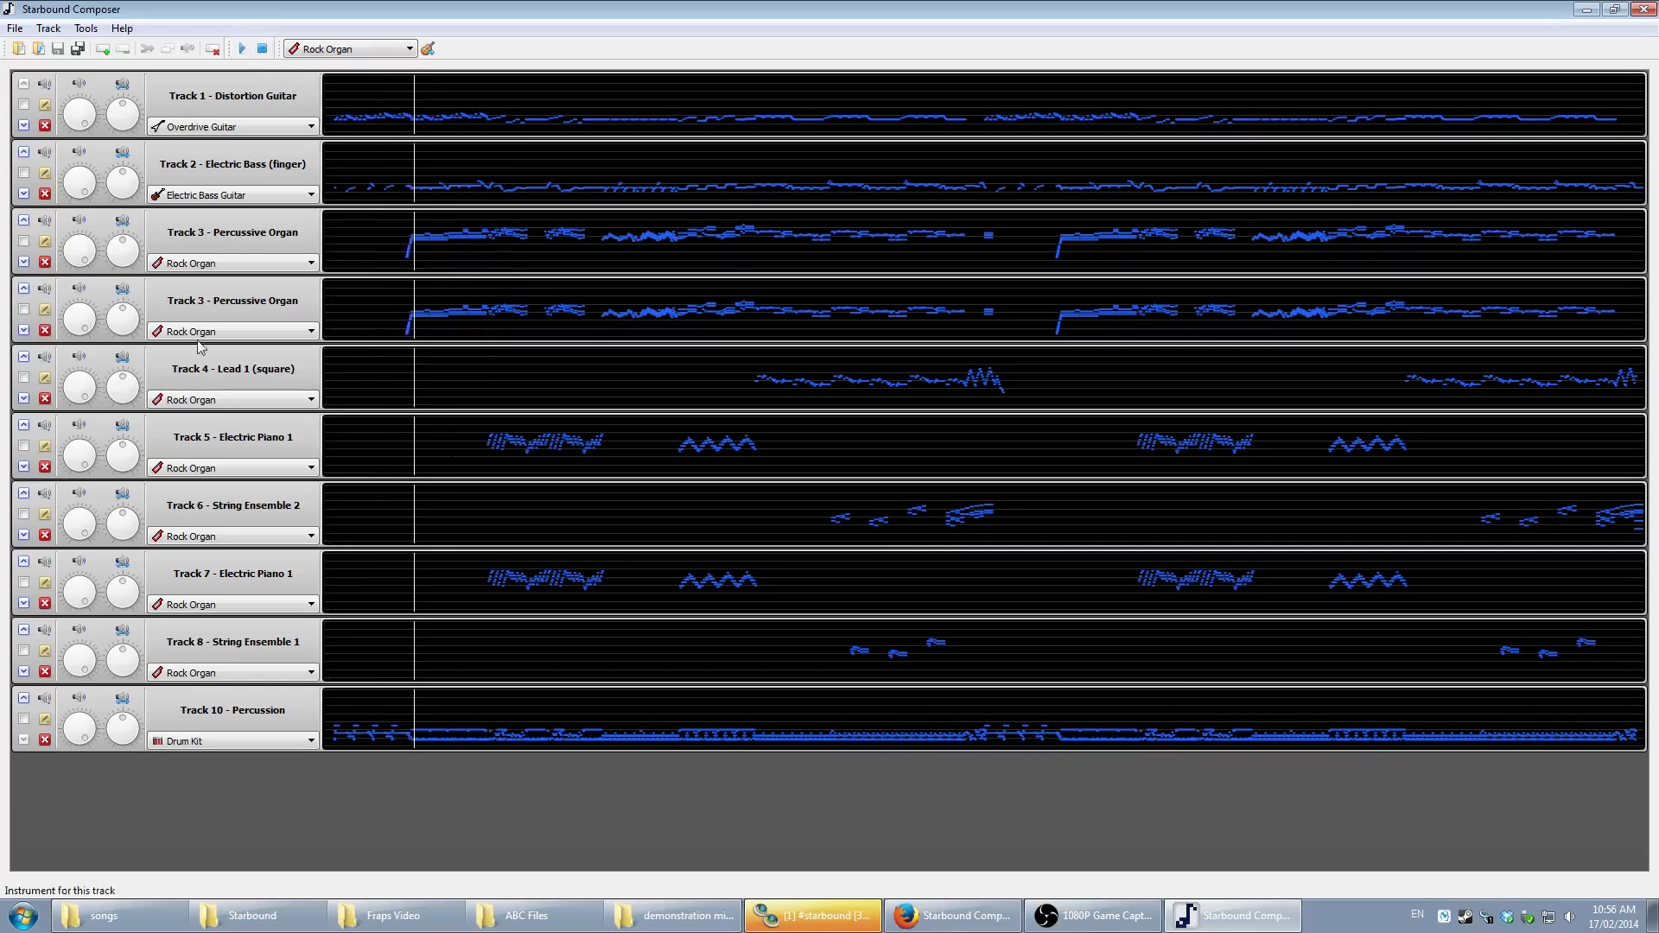
click(44, 289)
click(83, 319)
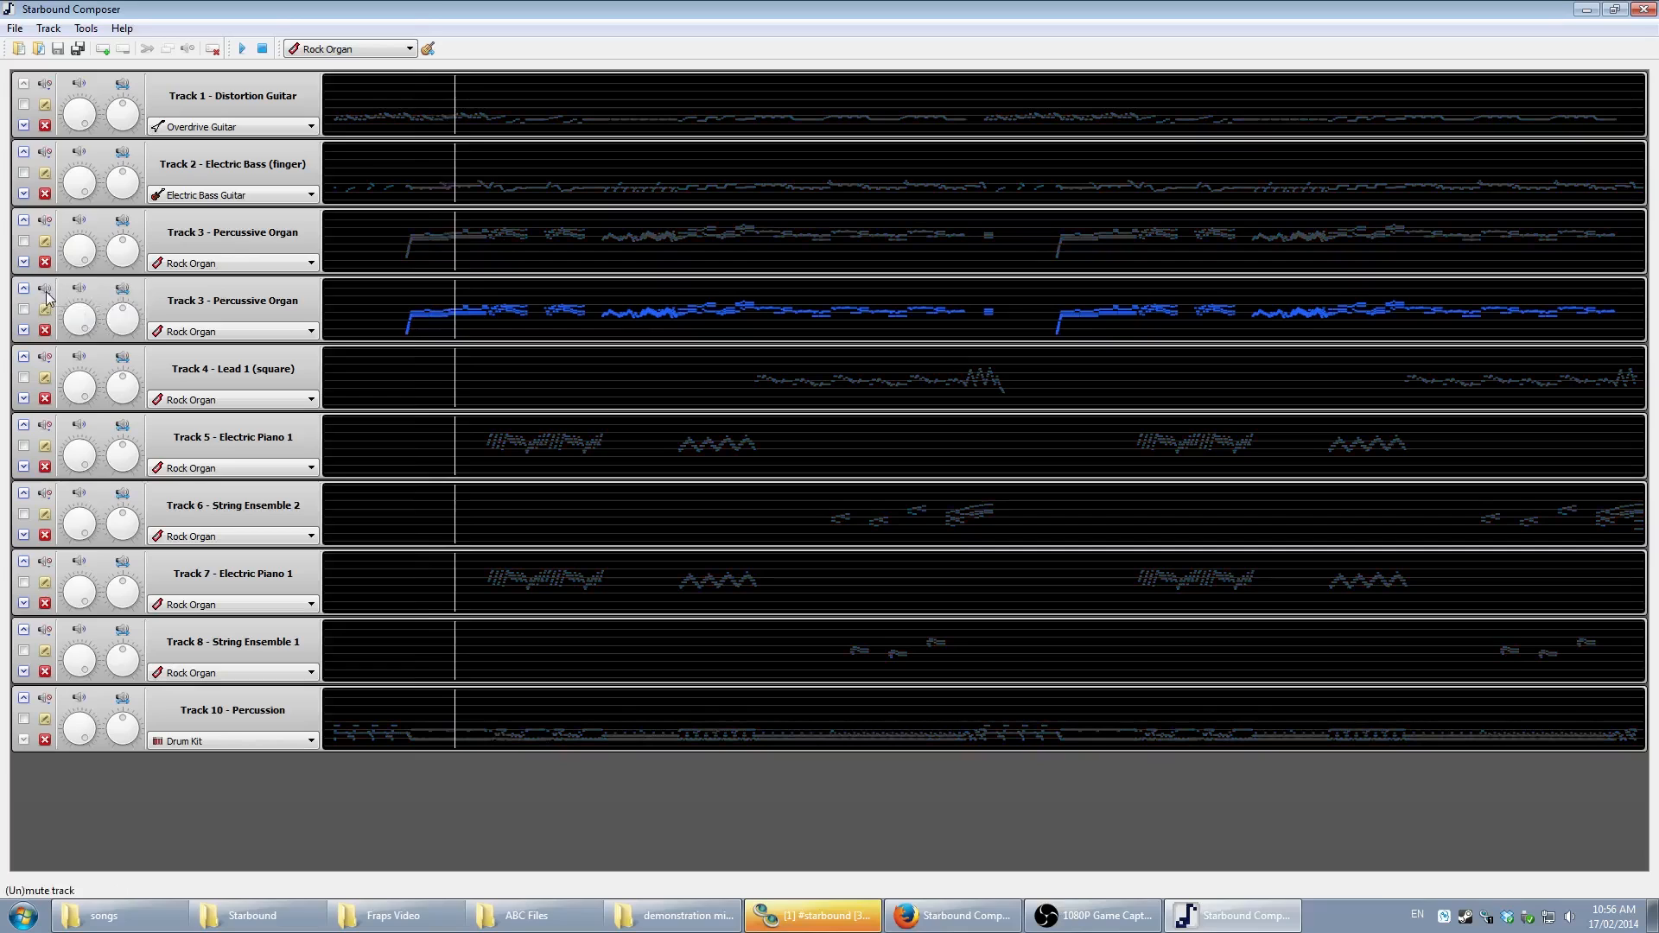
right_click(48, 295)
click(86, 318)
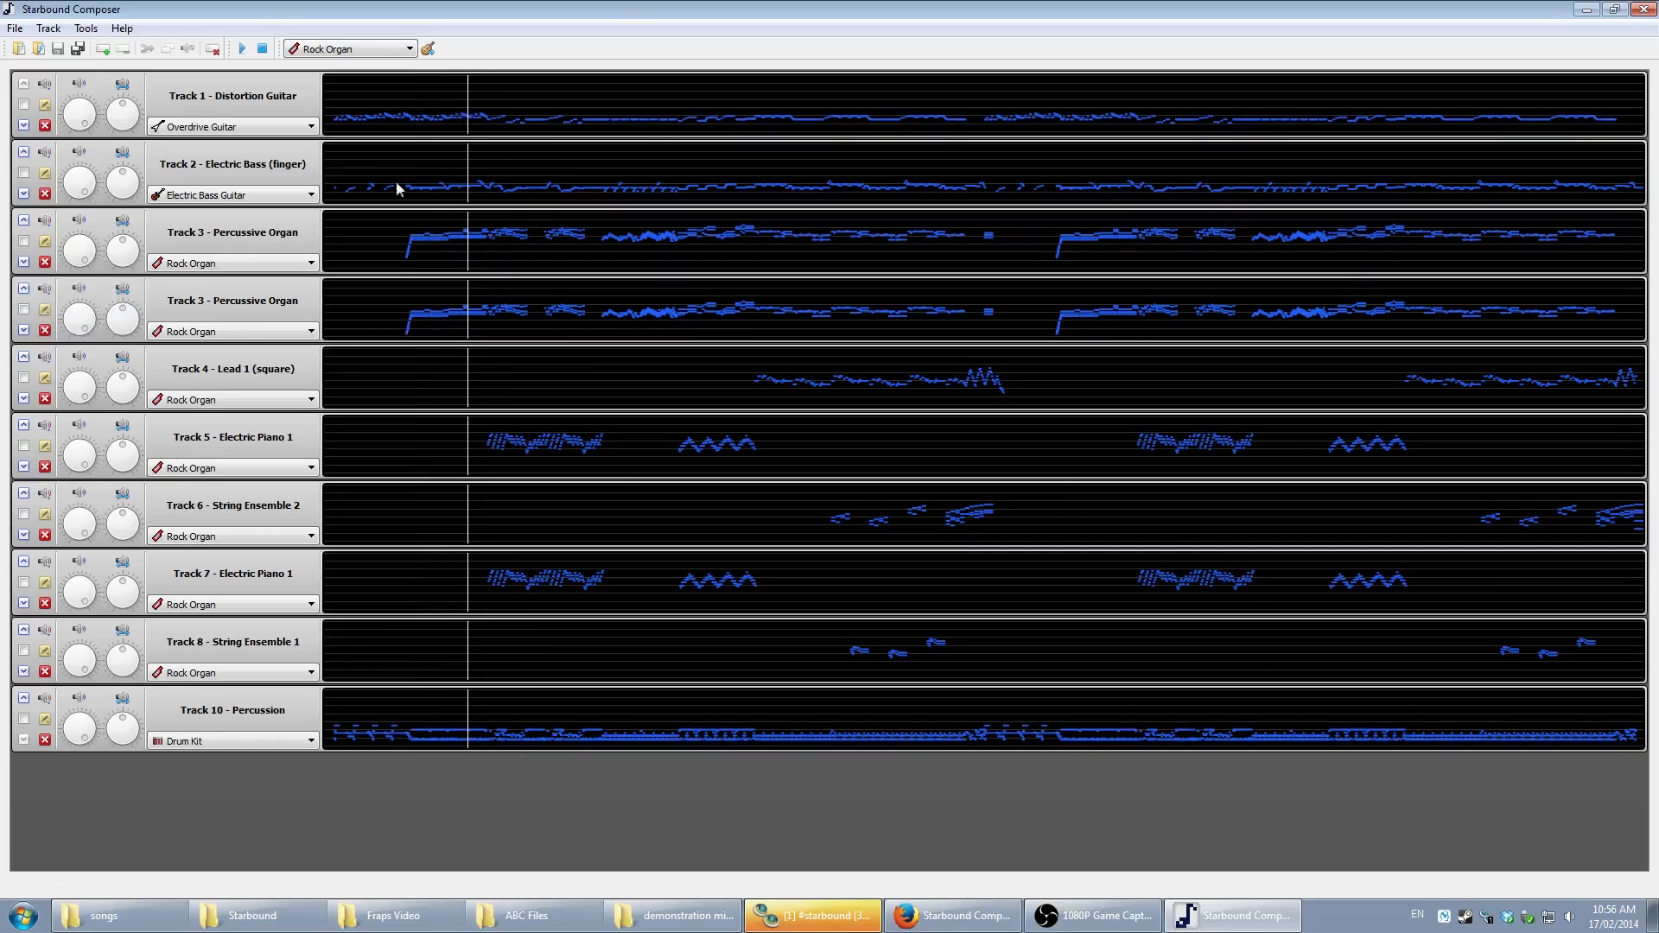
click(263, 50)
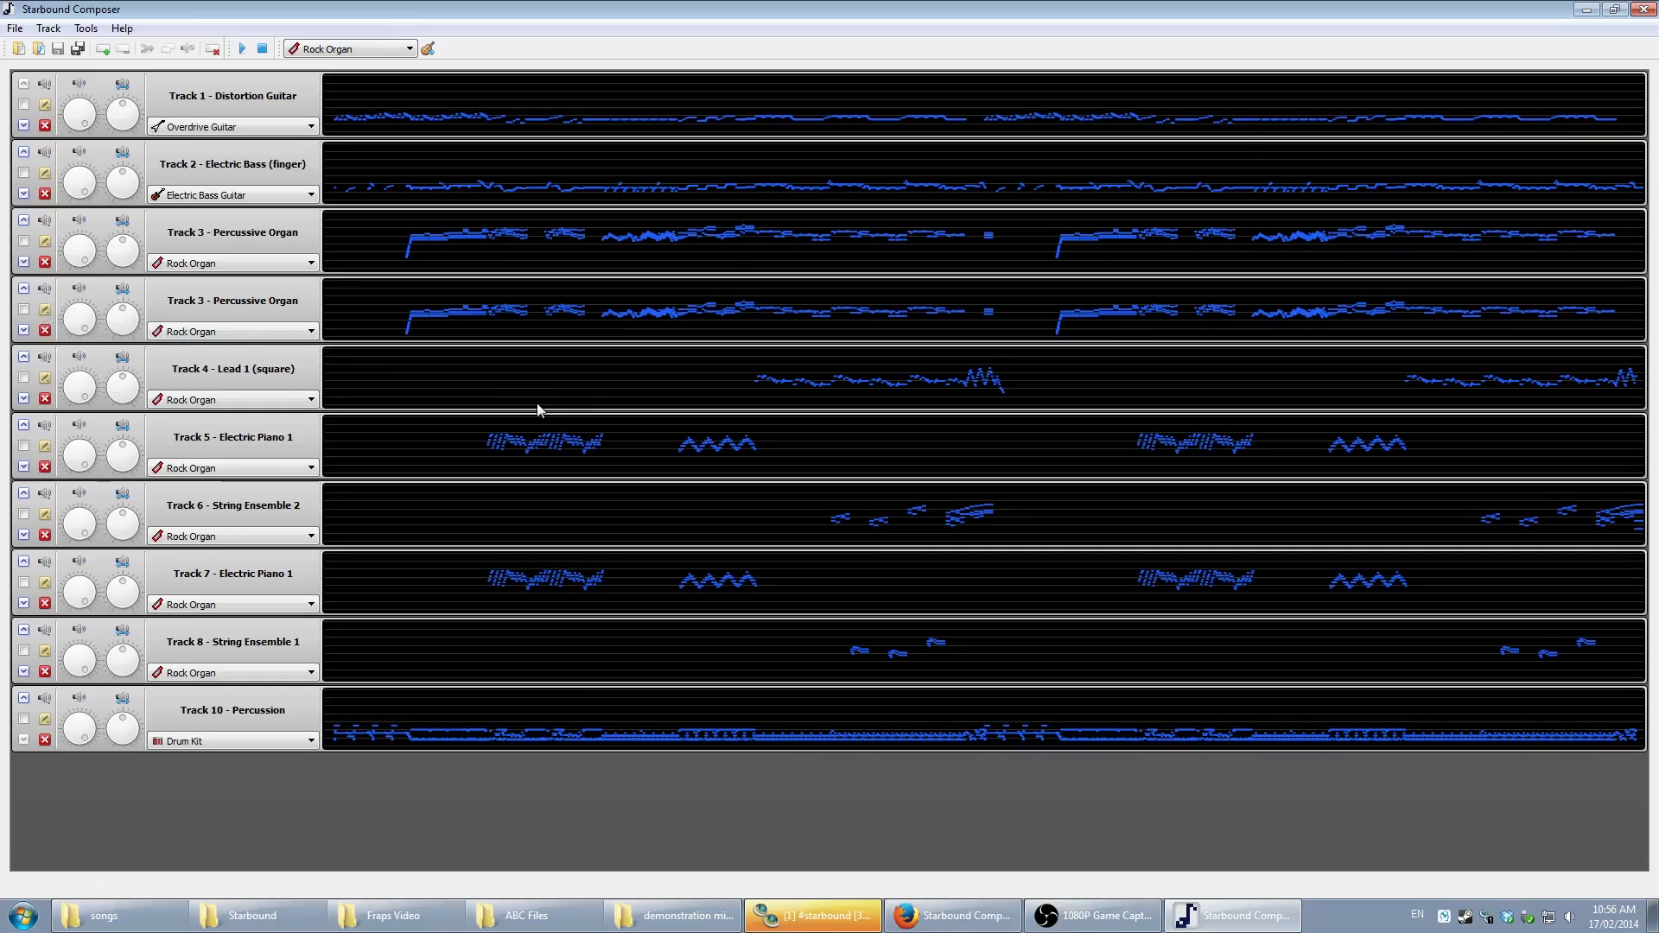
- Quick-transpose the duplicated Percussive Organ track one octave up and back one octave down
click(44, 316)
mouse_move(96, 399)
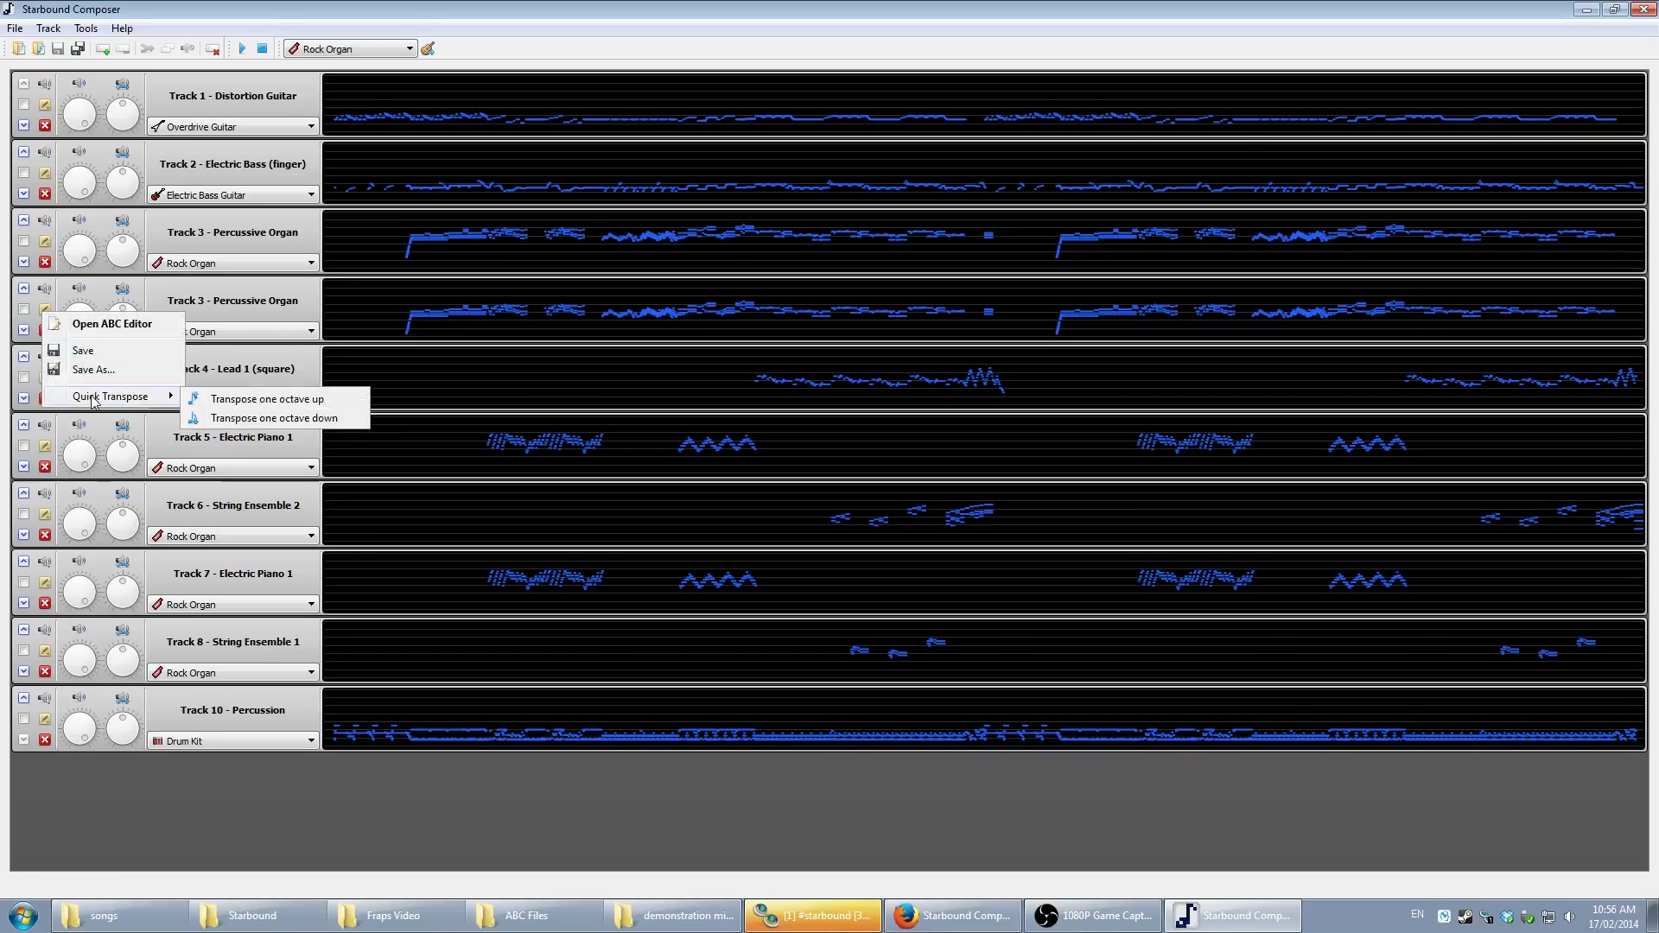
click(278, 406)
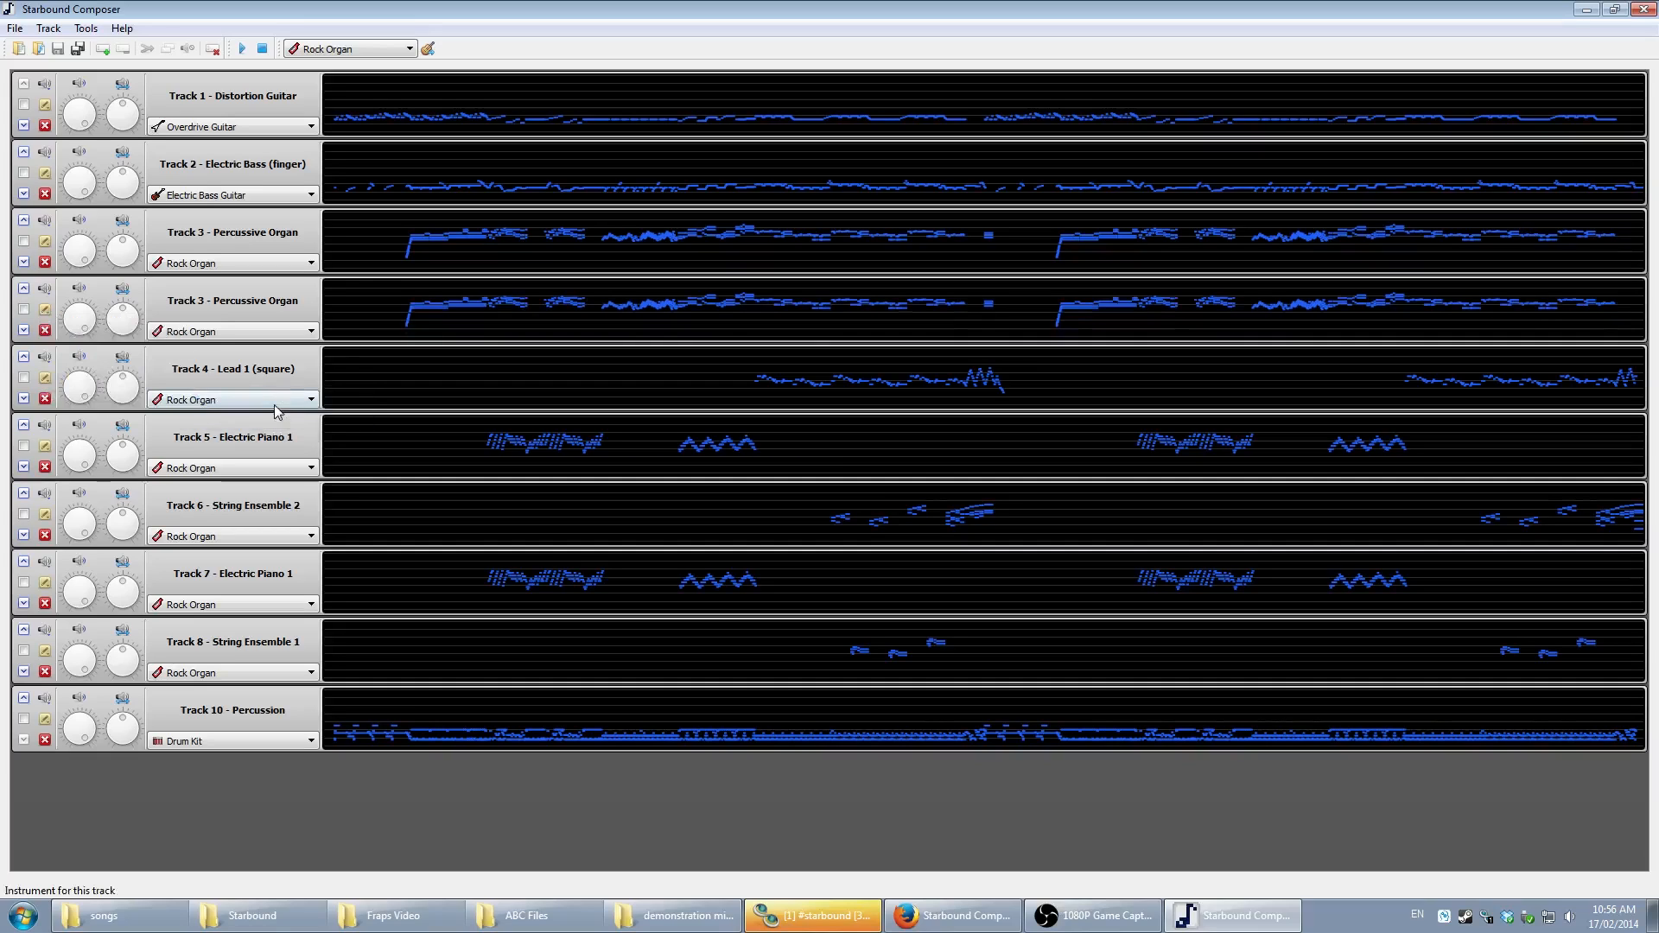
click(44, 309)
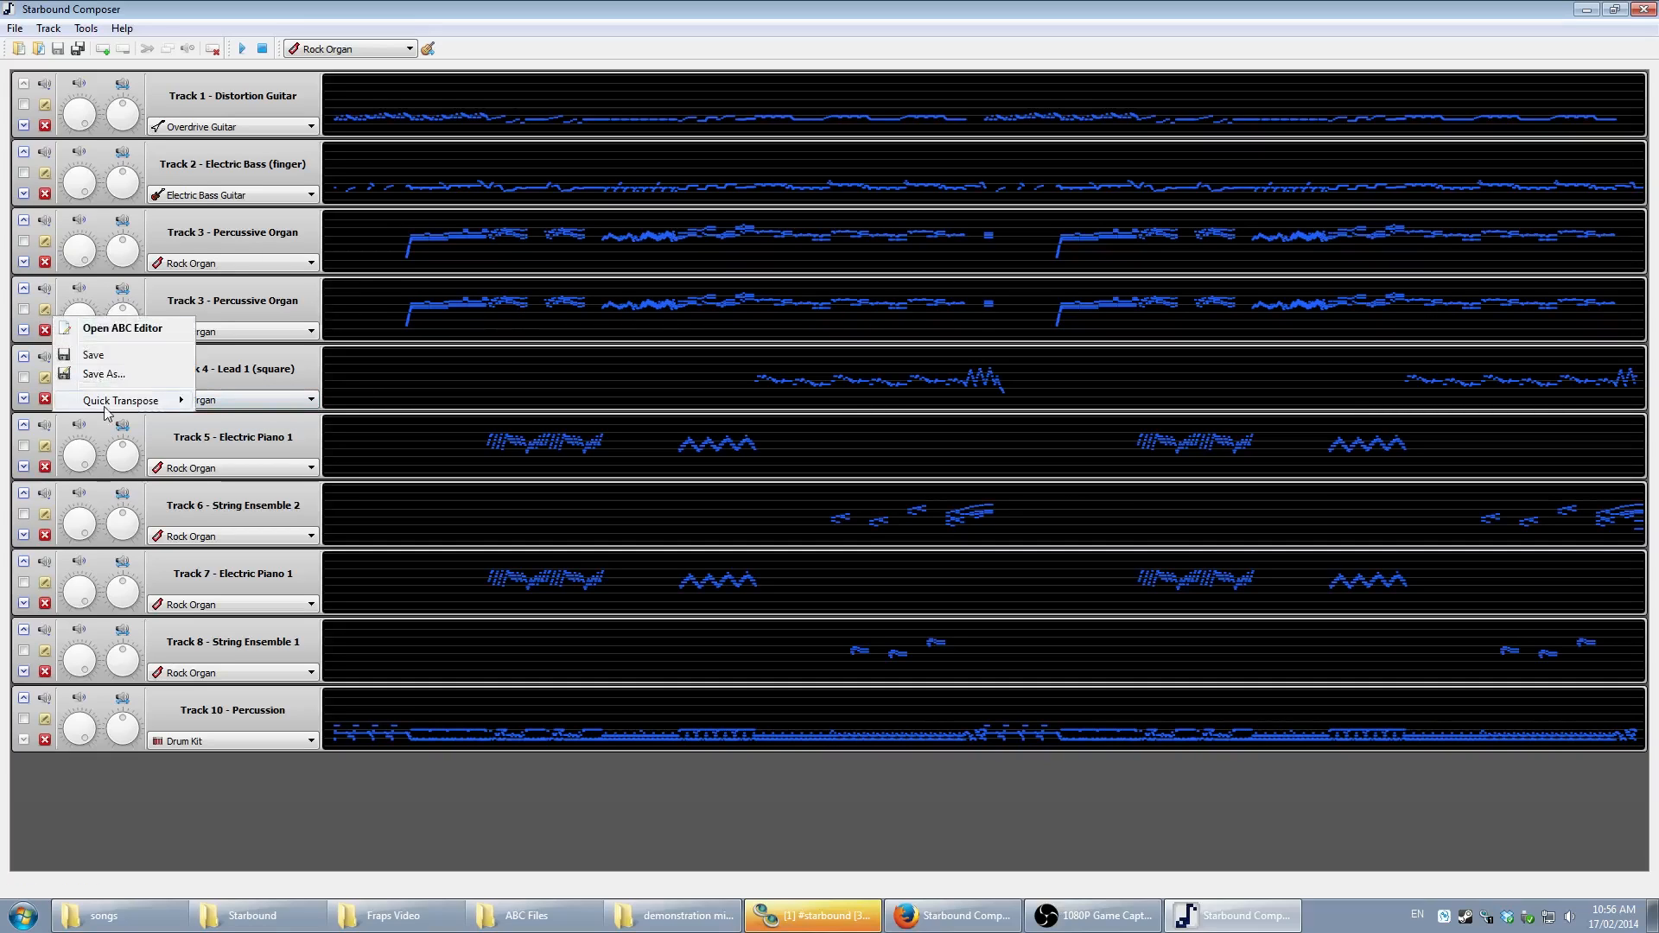
mouse_move(108, 402)
click(268, 422)
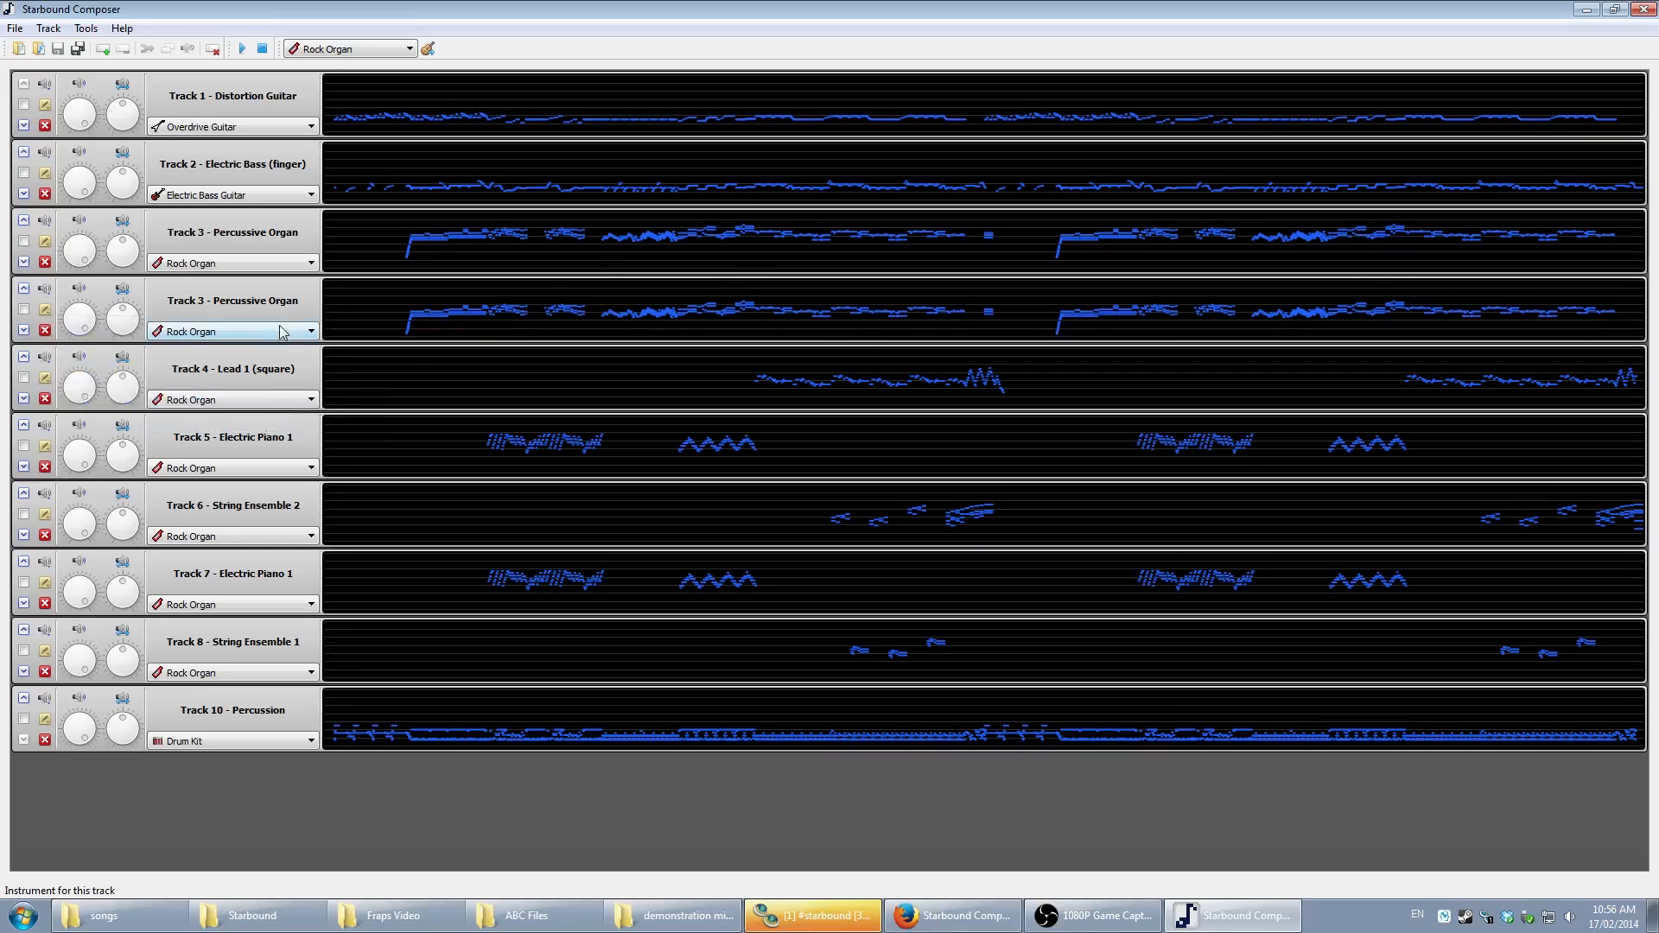
click(45, 311)
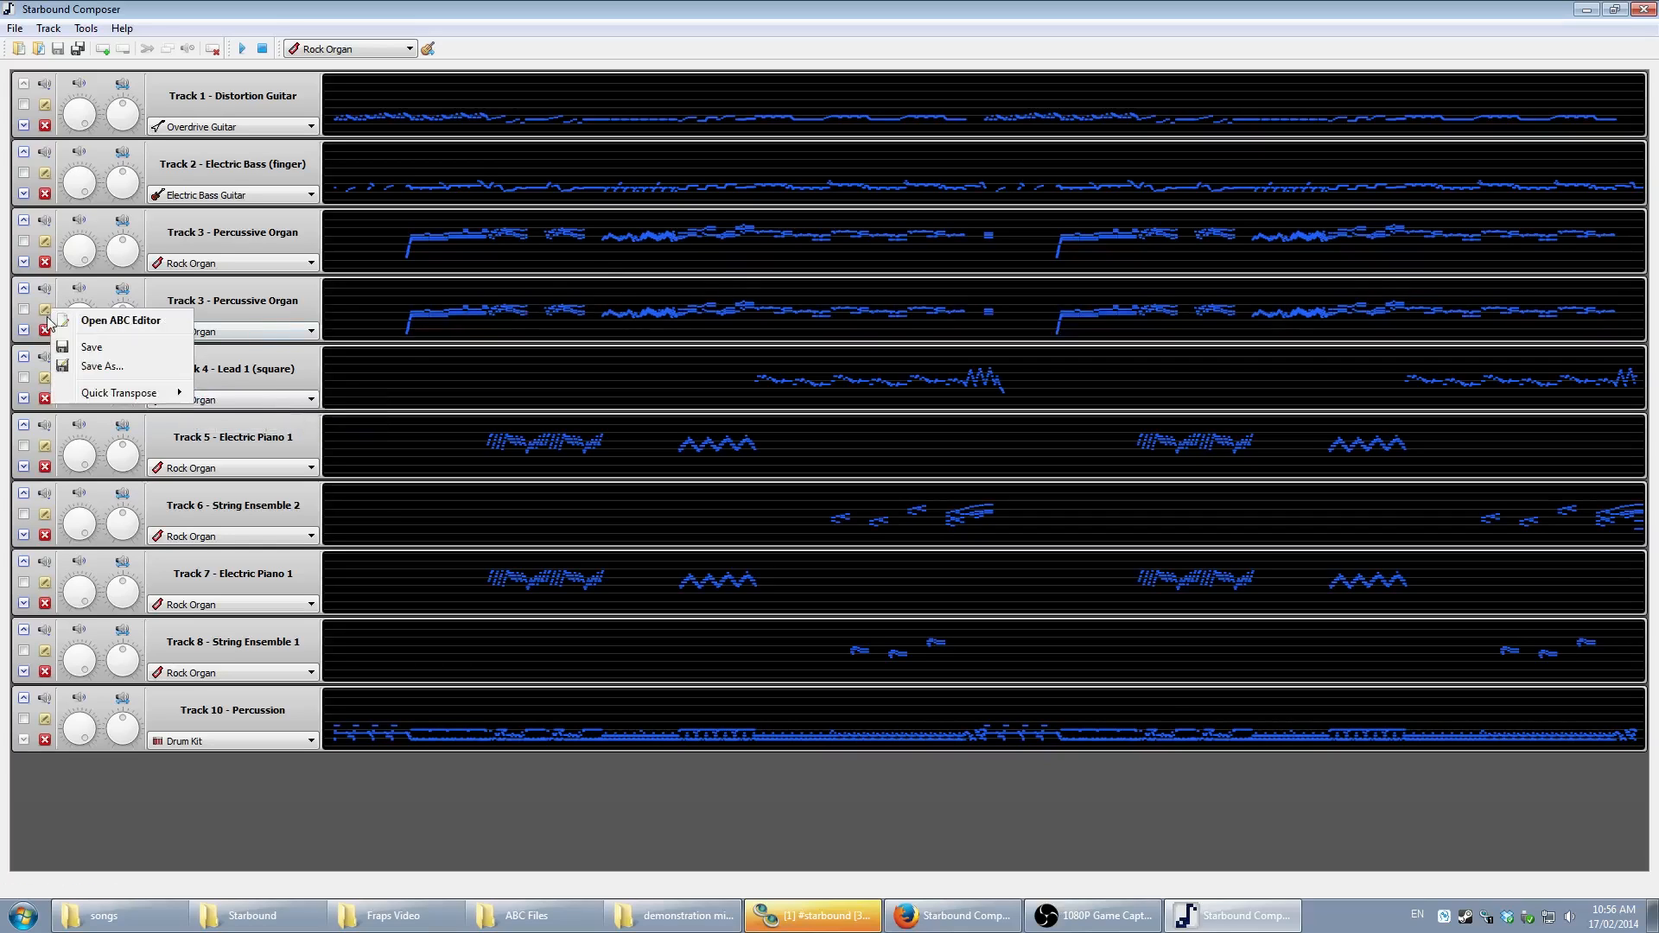
click(593, 8)
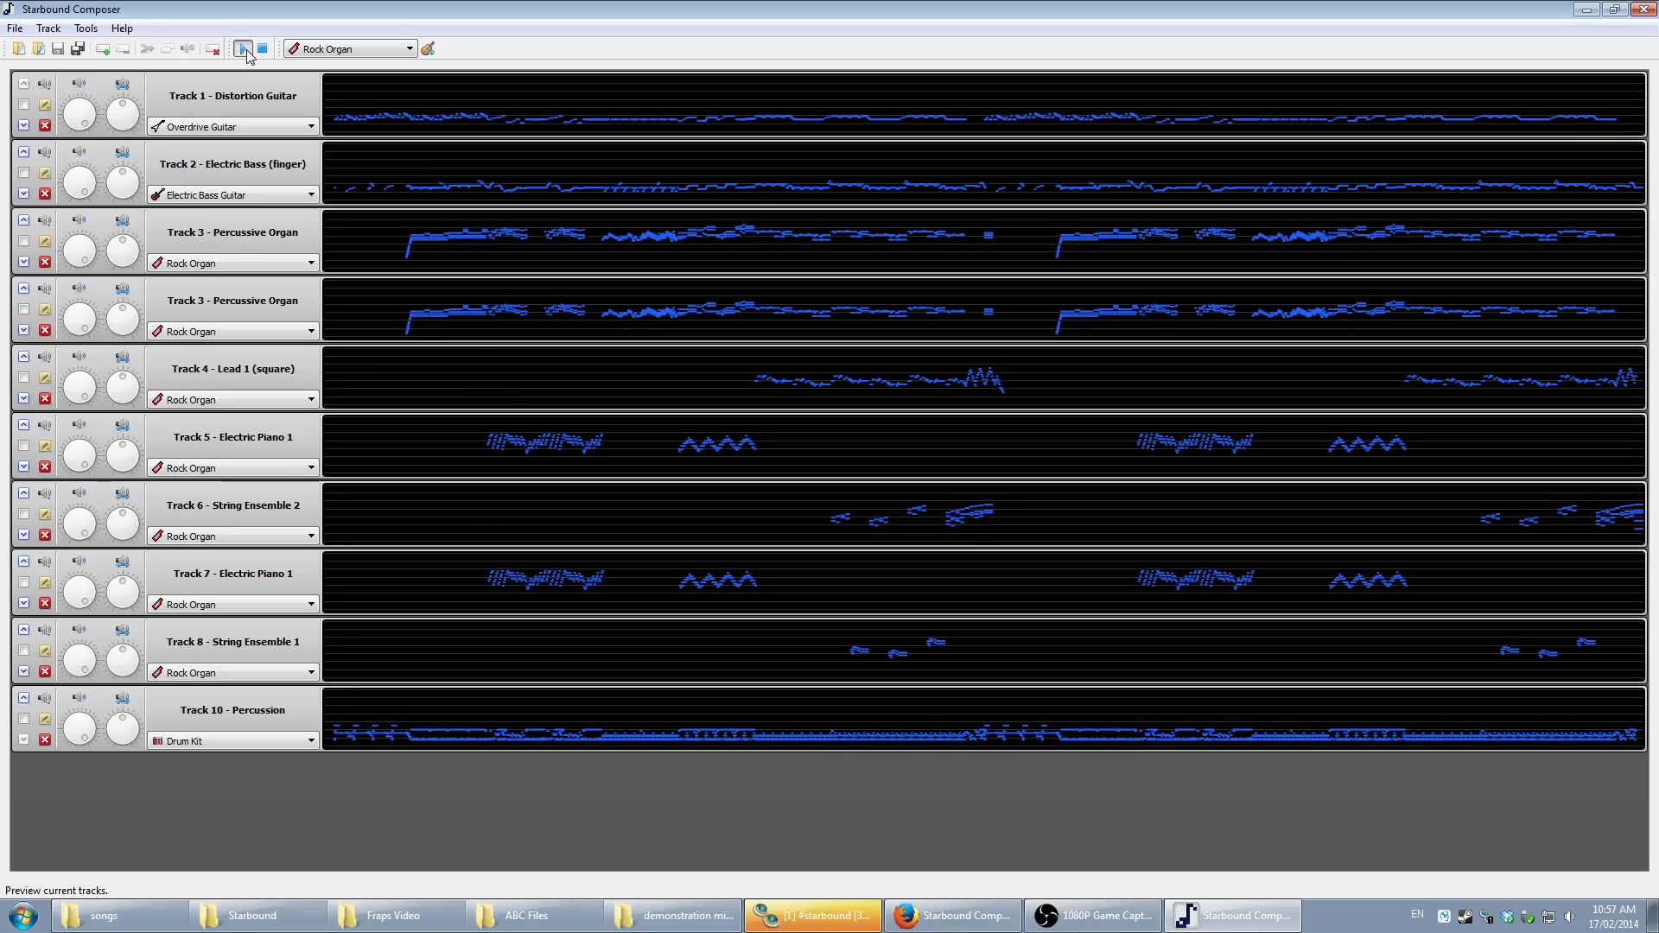
- Preview the arrangement from where the Electric Piano tracks enter and stop playback
click(481, 454)
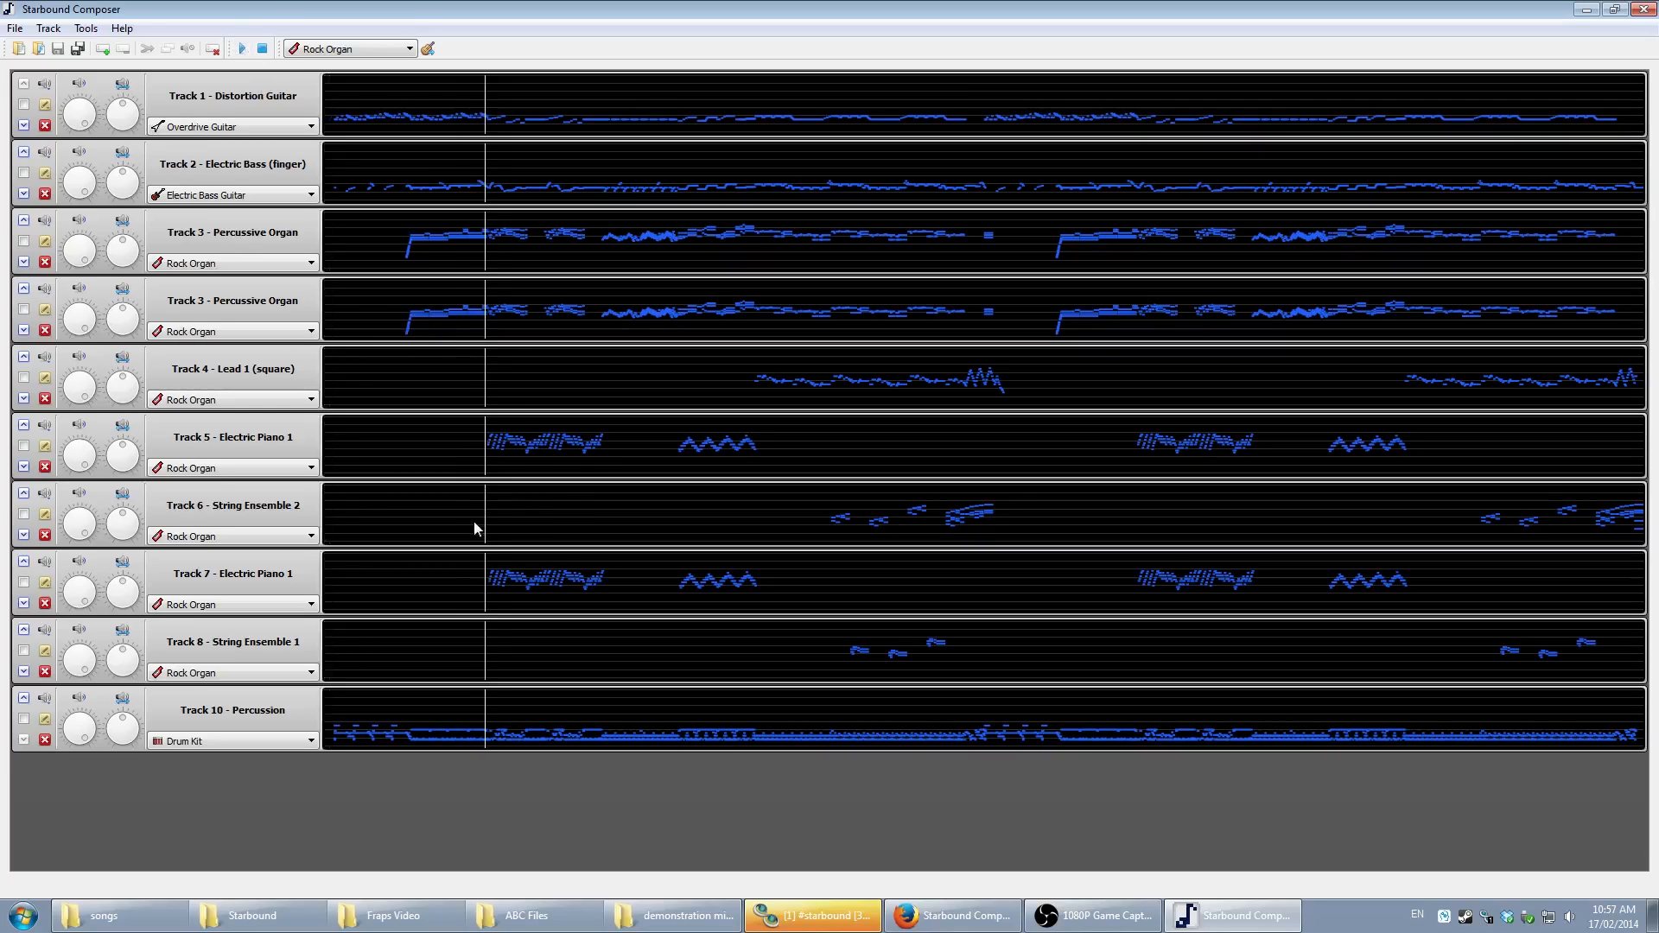
click(264, 50)
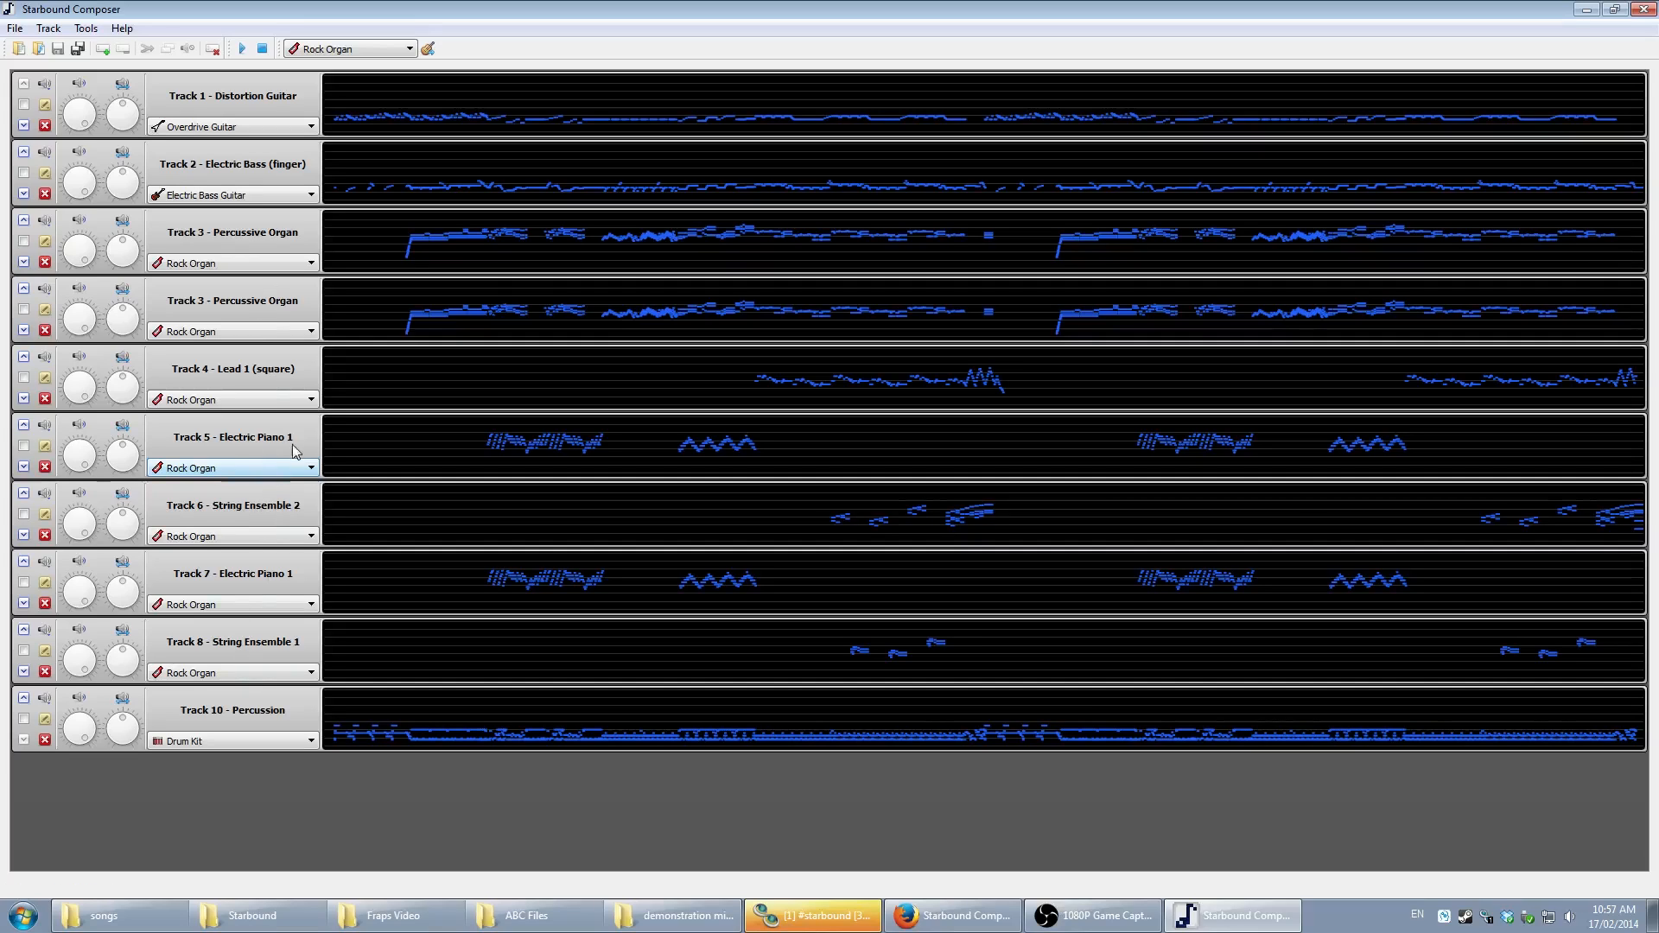
- Set the instrument of both Electric Piano 1 tracks, Track 5 and Track 7, to Piano
click(276, 466)
scroll(225, 527, down, 1)
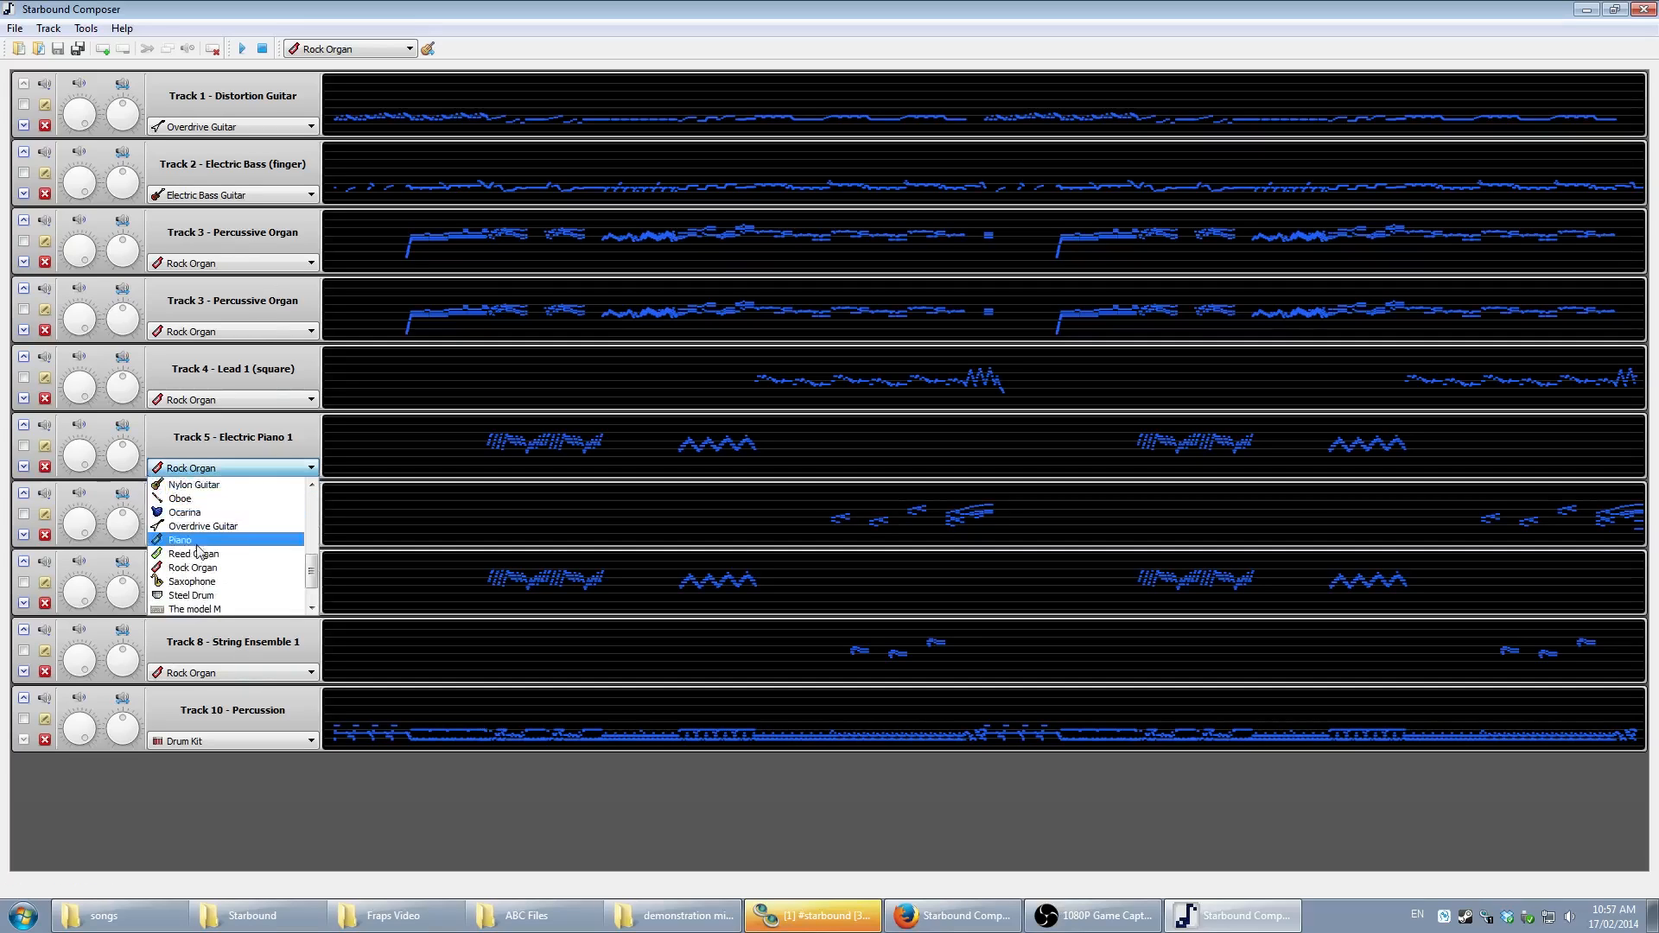
click(190, 540)
click(223, 605)
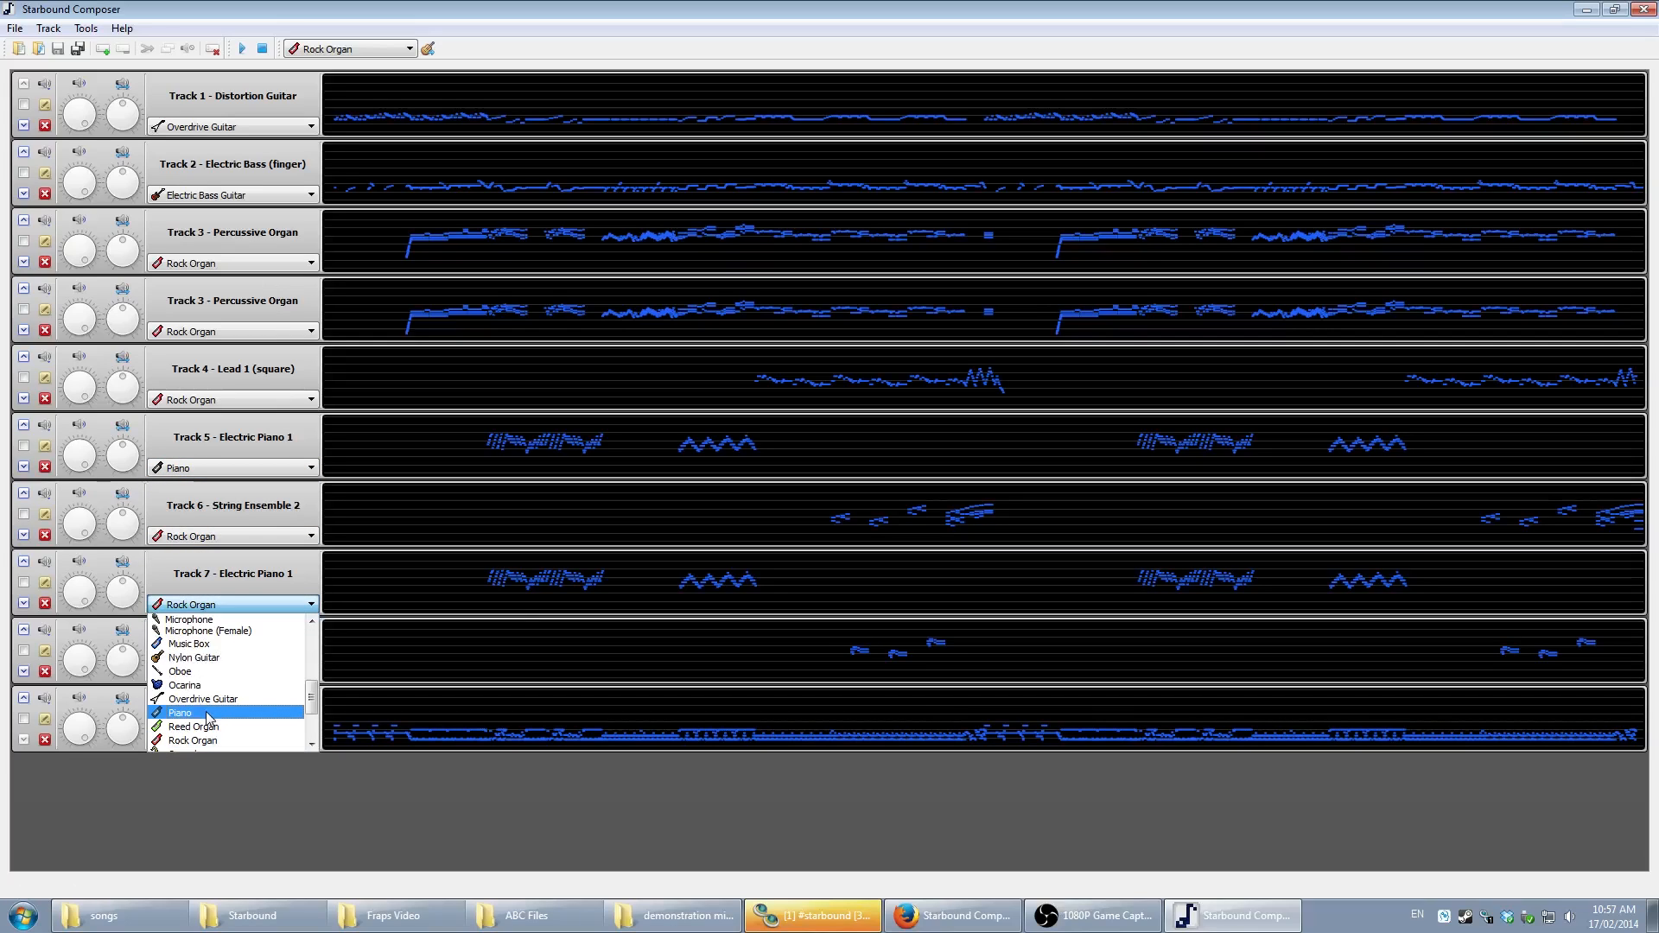
click(194, 717)
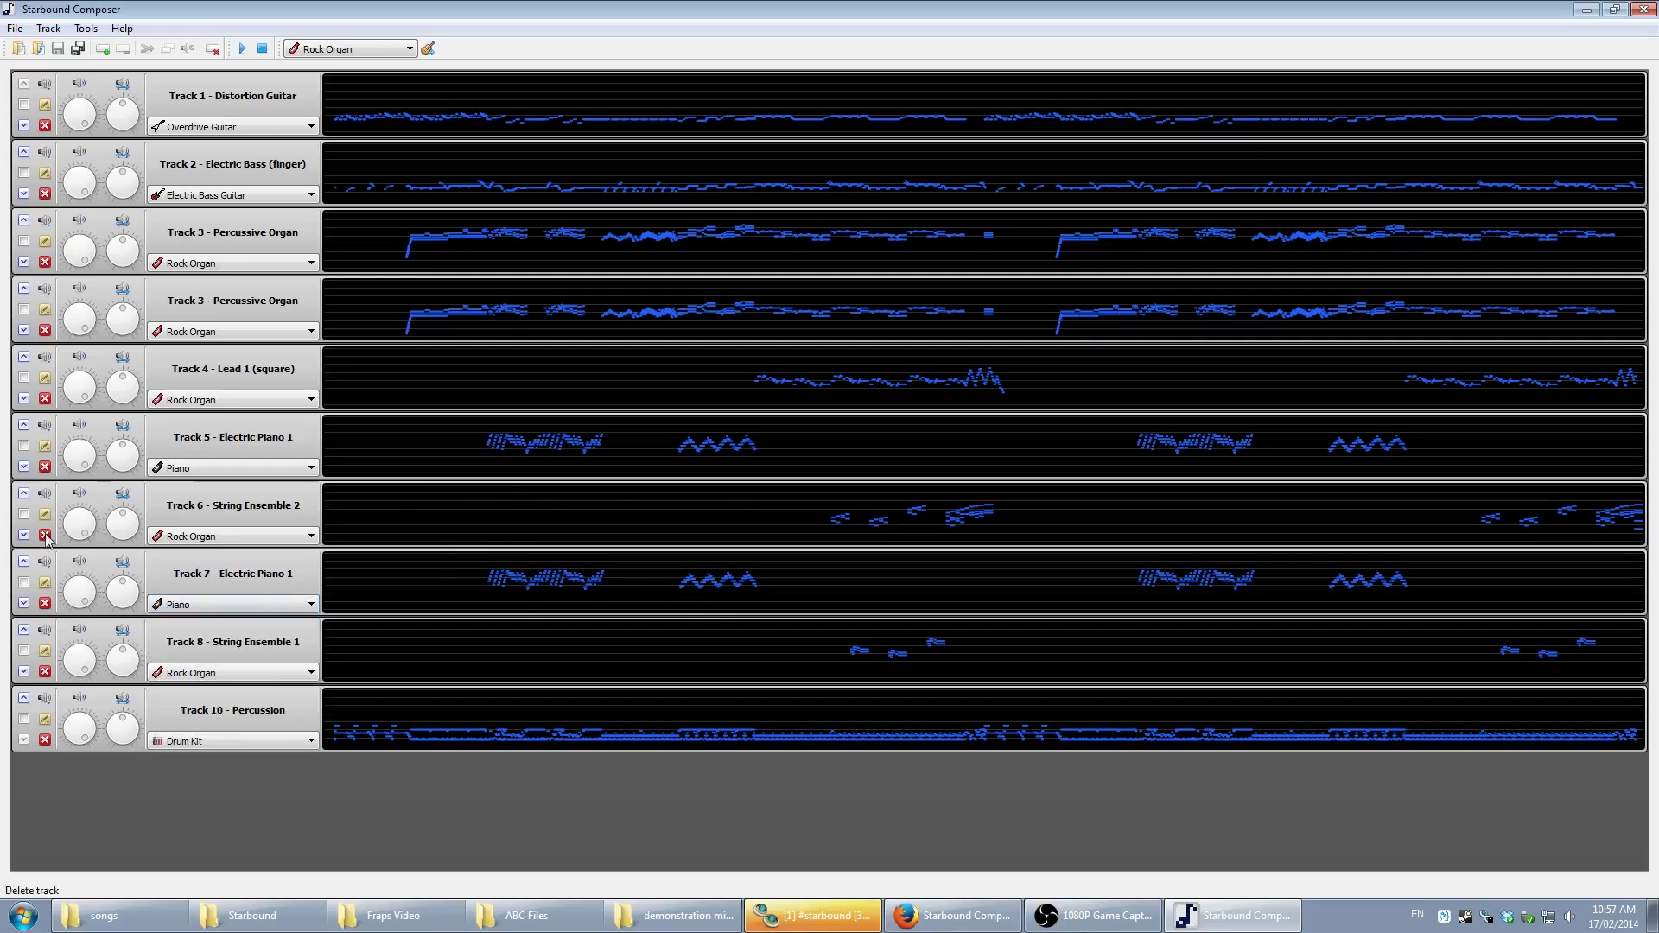
- Move Track 7 directly below Track 5 and preview the arrangement from where the Electric Piano tracks enter
click(23, 561)
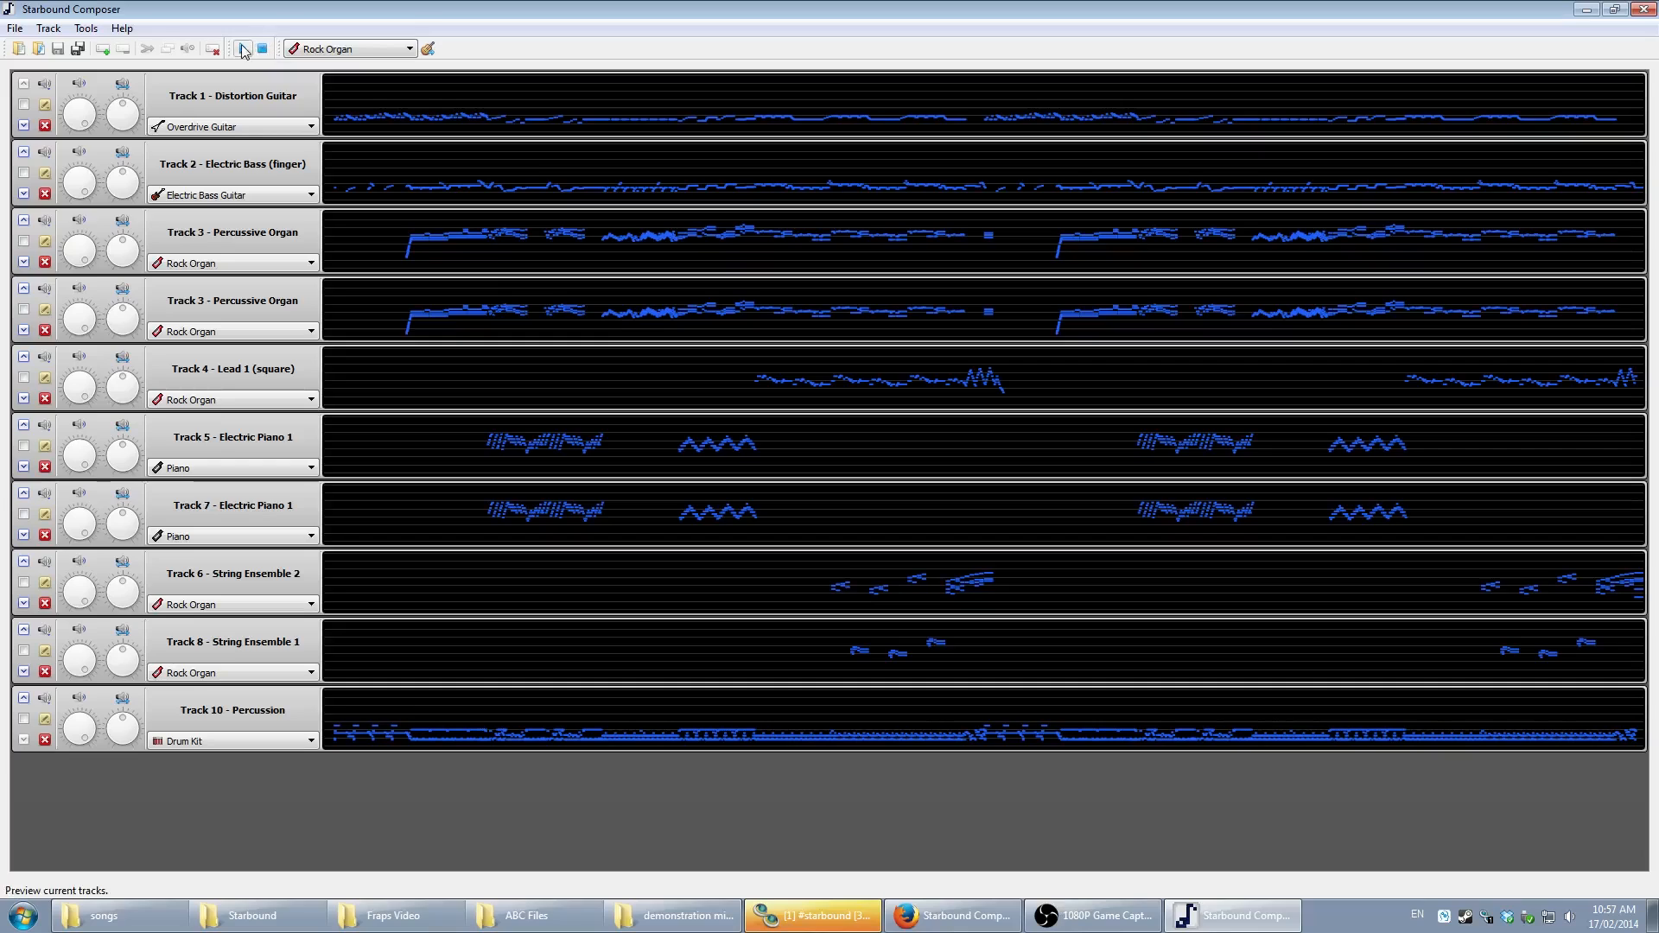
click(482, 456)
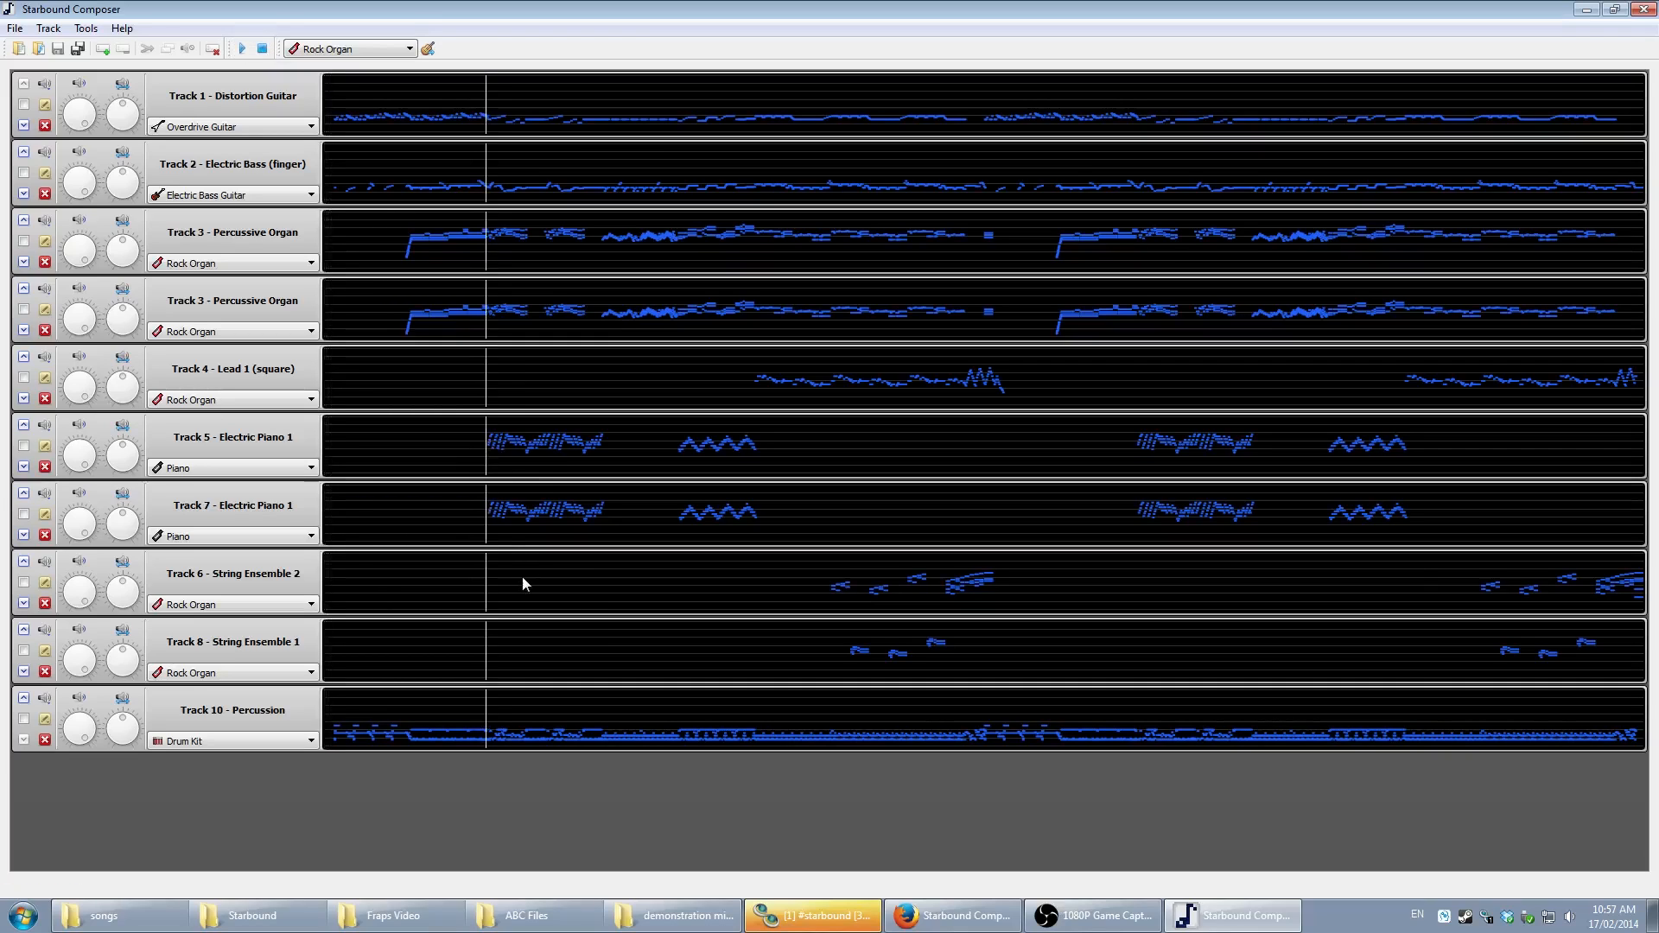
- Stop the playback and try different pan positions for Track 5 - Electric Piano 1
click(270, 50)
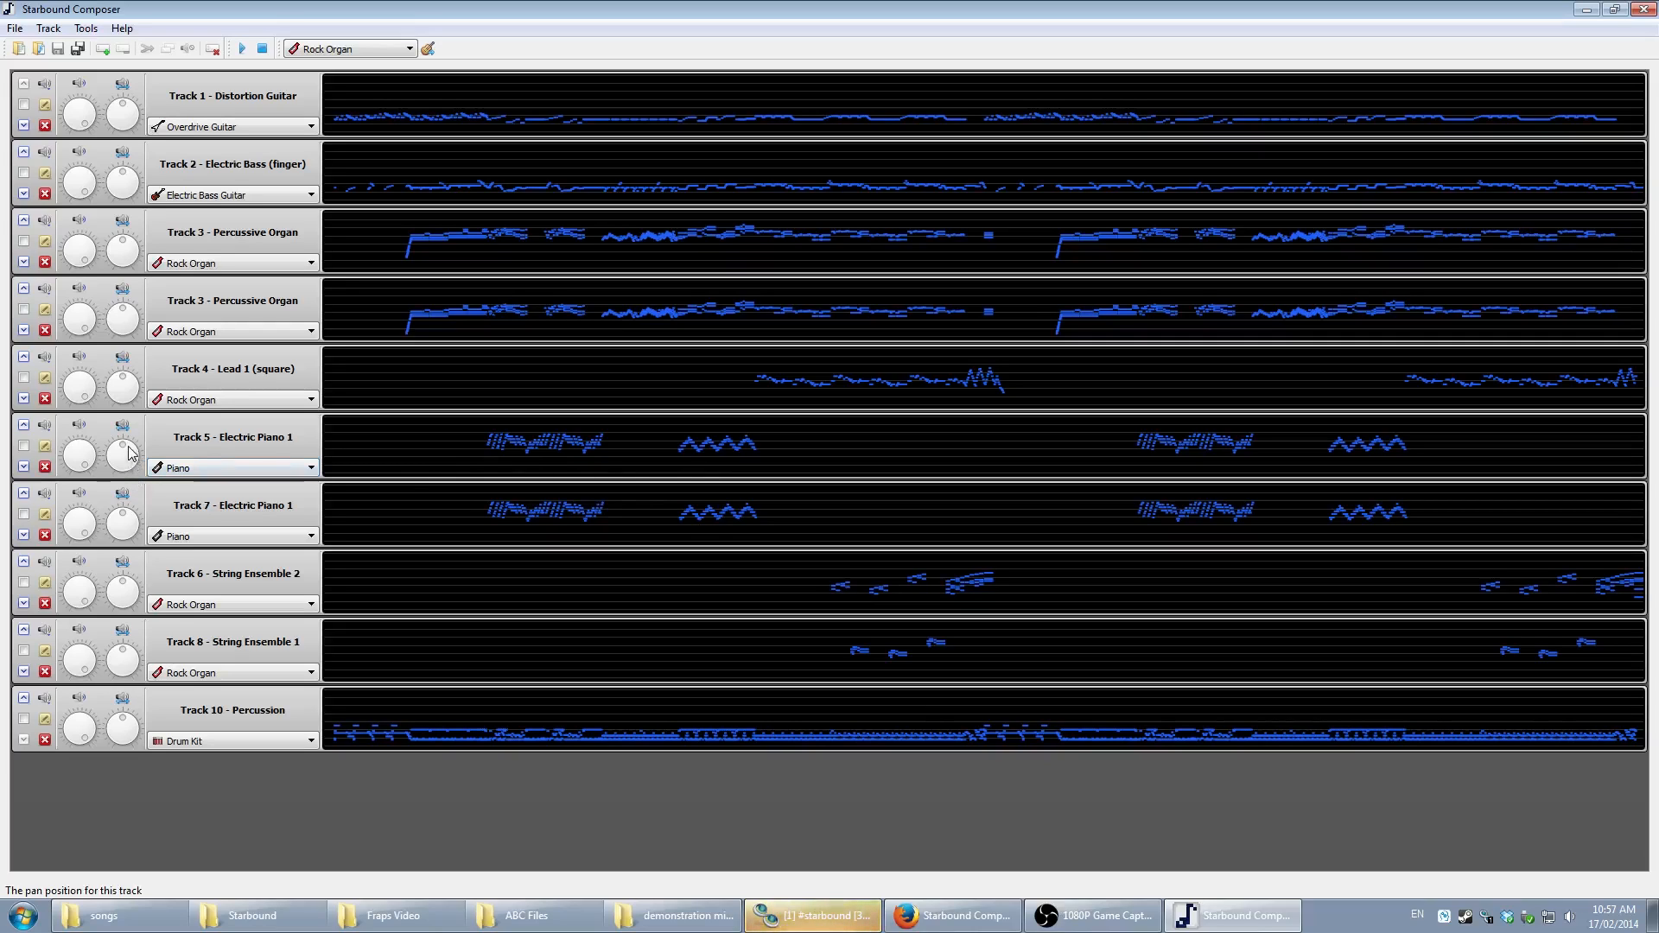
drag(126, 454, 123, 405)
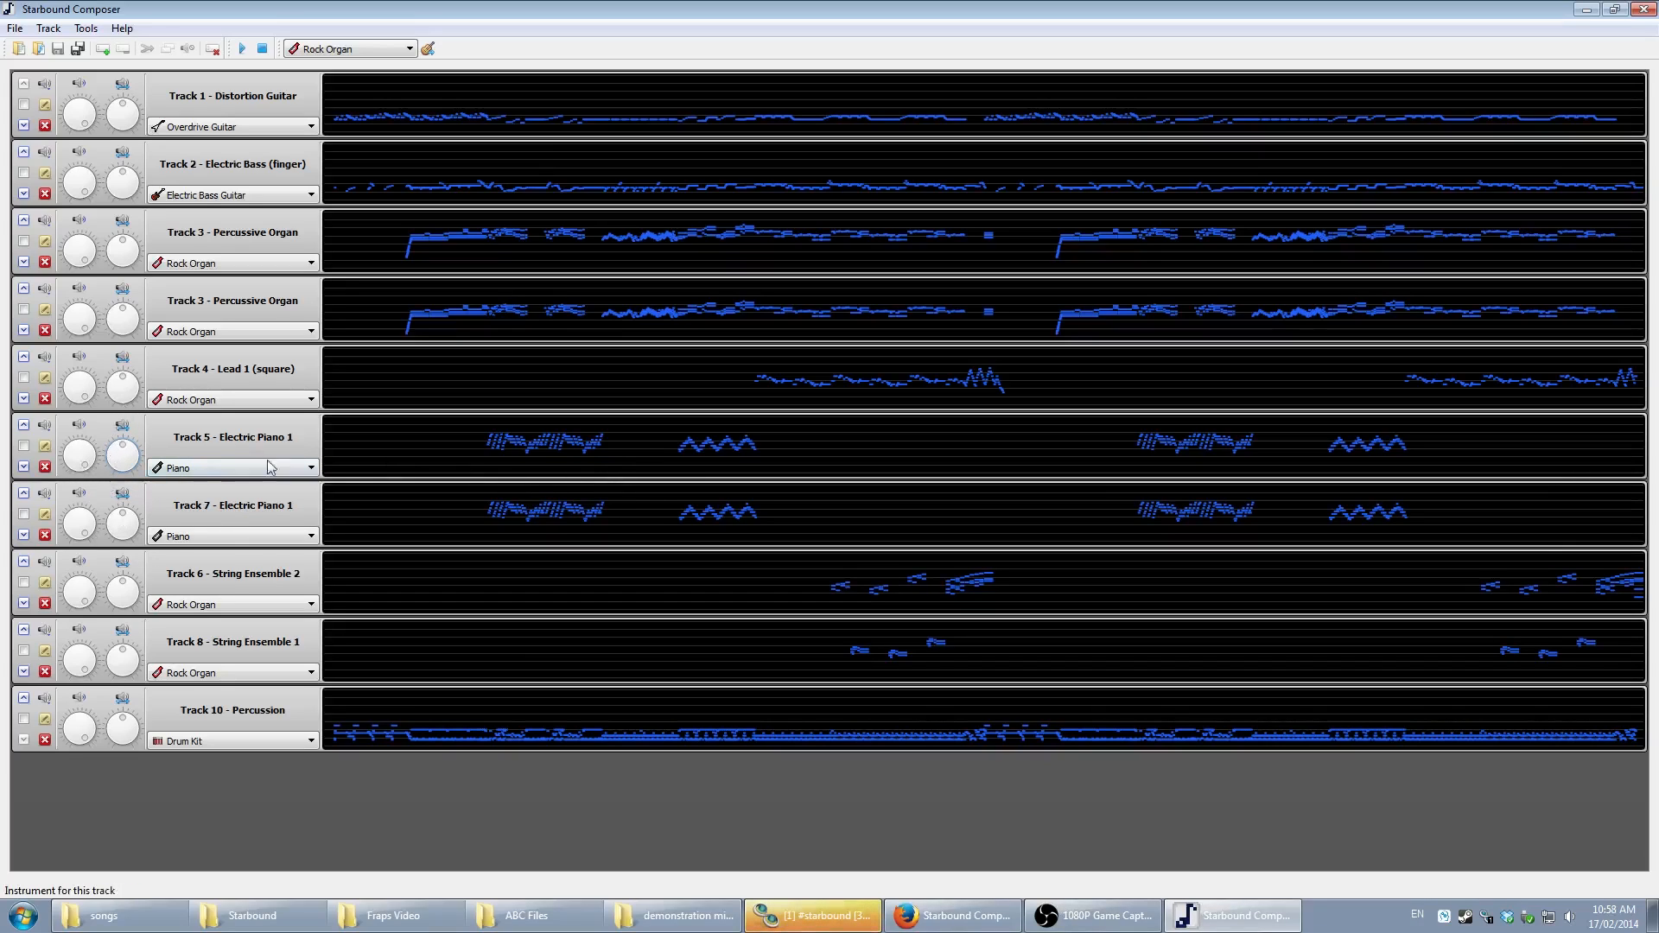
drag(132, 425, 137, 471)
click(14, 27)
mouse_move(49, 137)
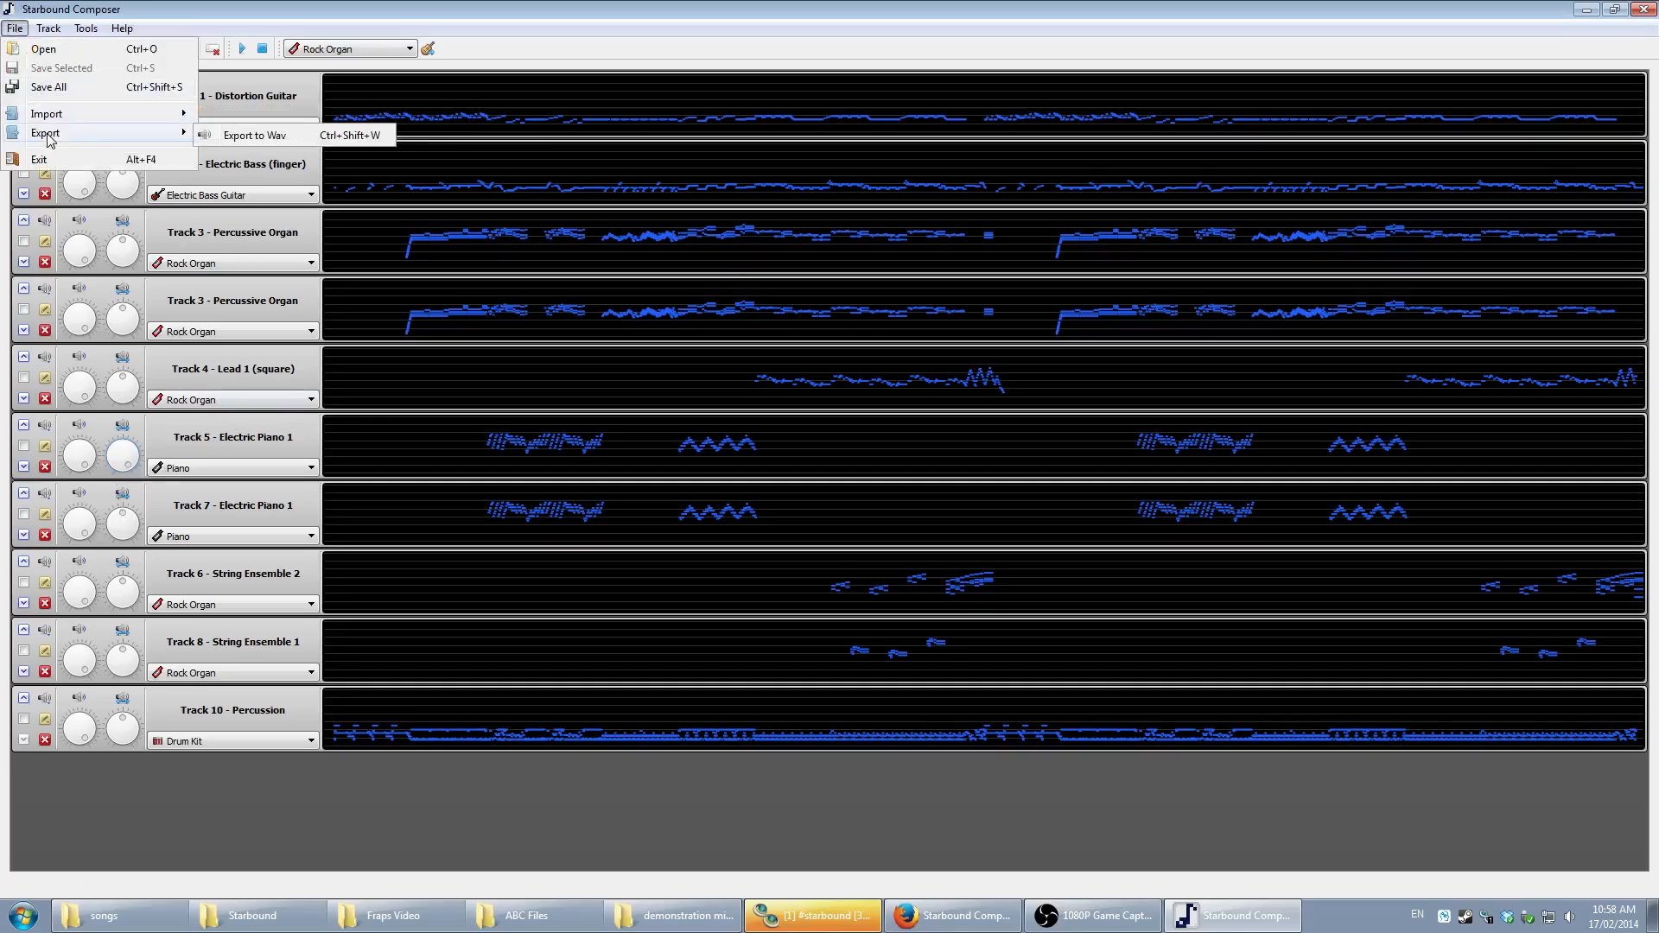
click(270, 135)
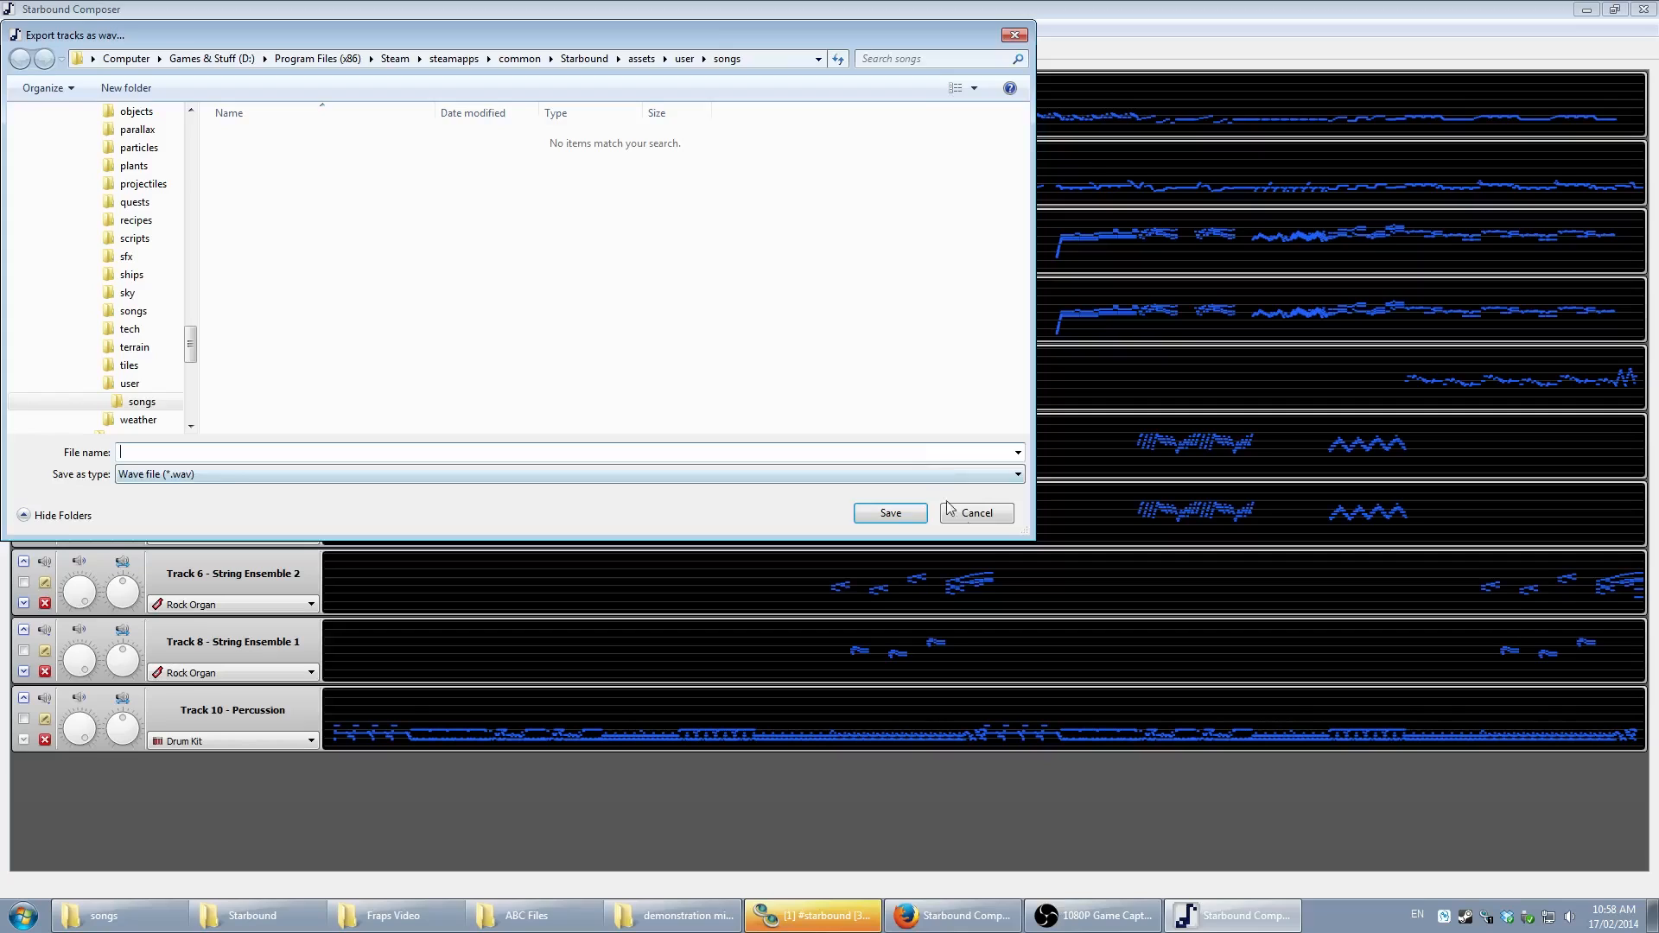
click(972, 511)
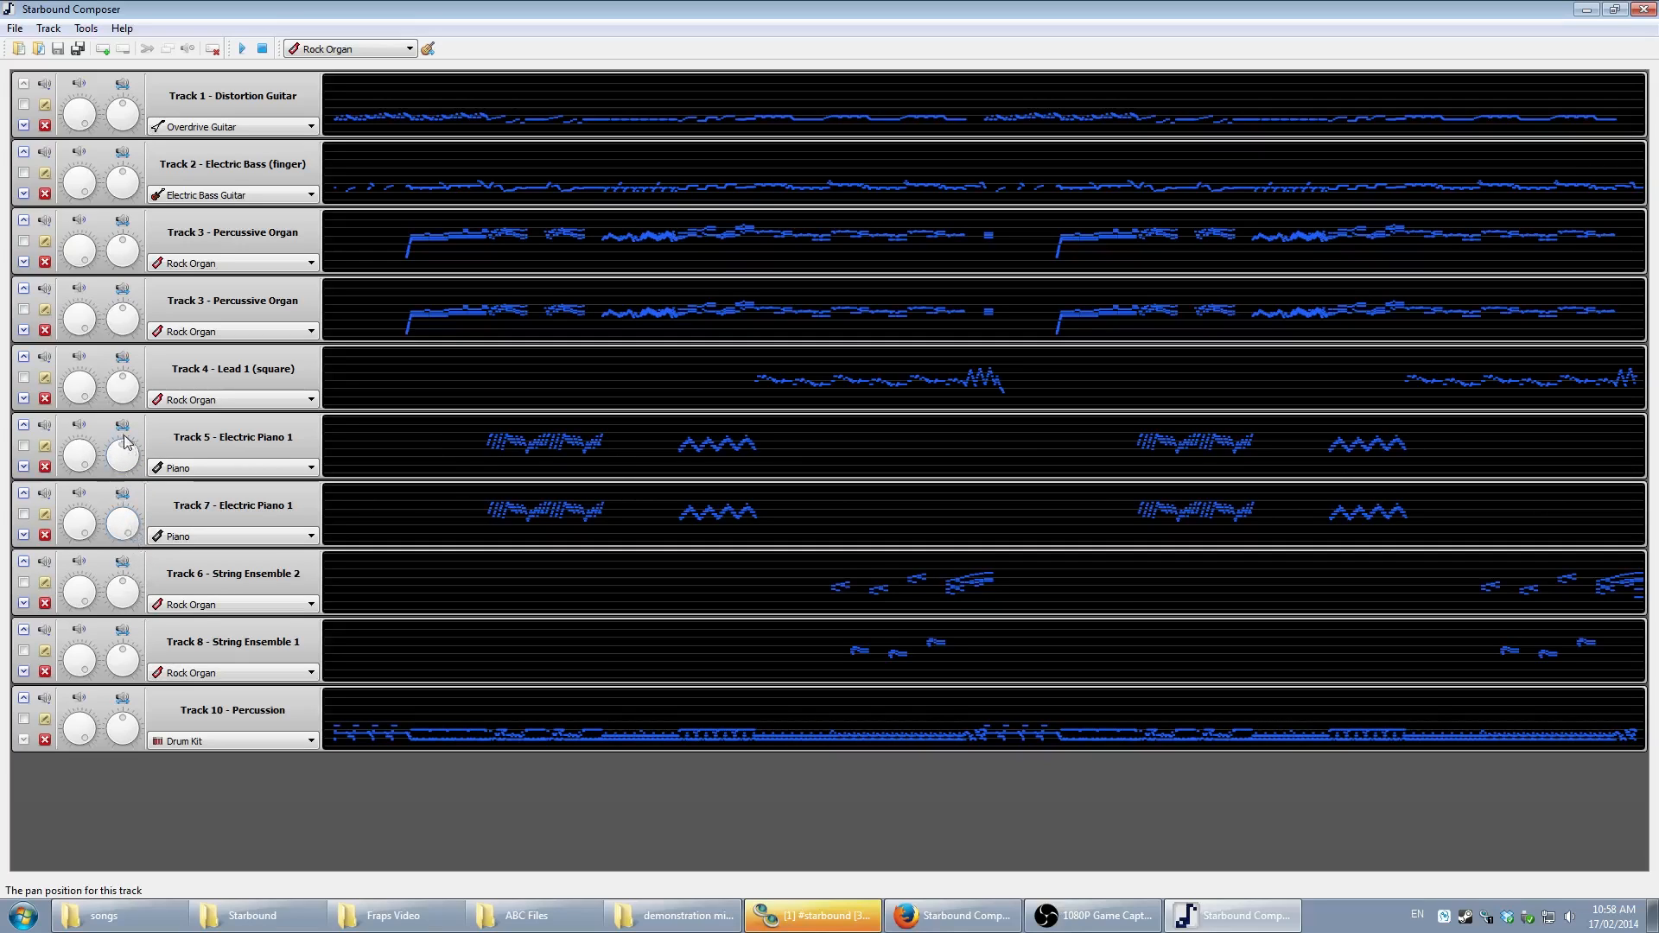
- Adjust the pan position of Track 5 - Electric Piano 1 and preview the arrangement from where the Electric Piano tracks enter
mouse_move(123, 455)
mouse_down()
mouse_move(115, 492)
mouse_move(119, 476)
mouse_up()
click(242, 50)
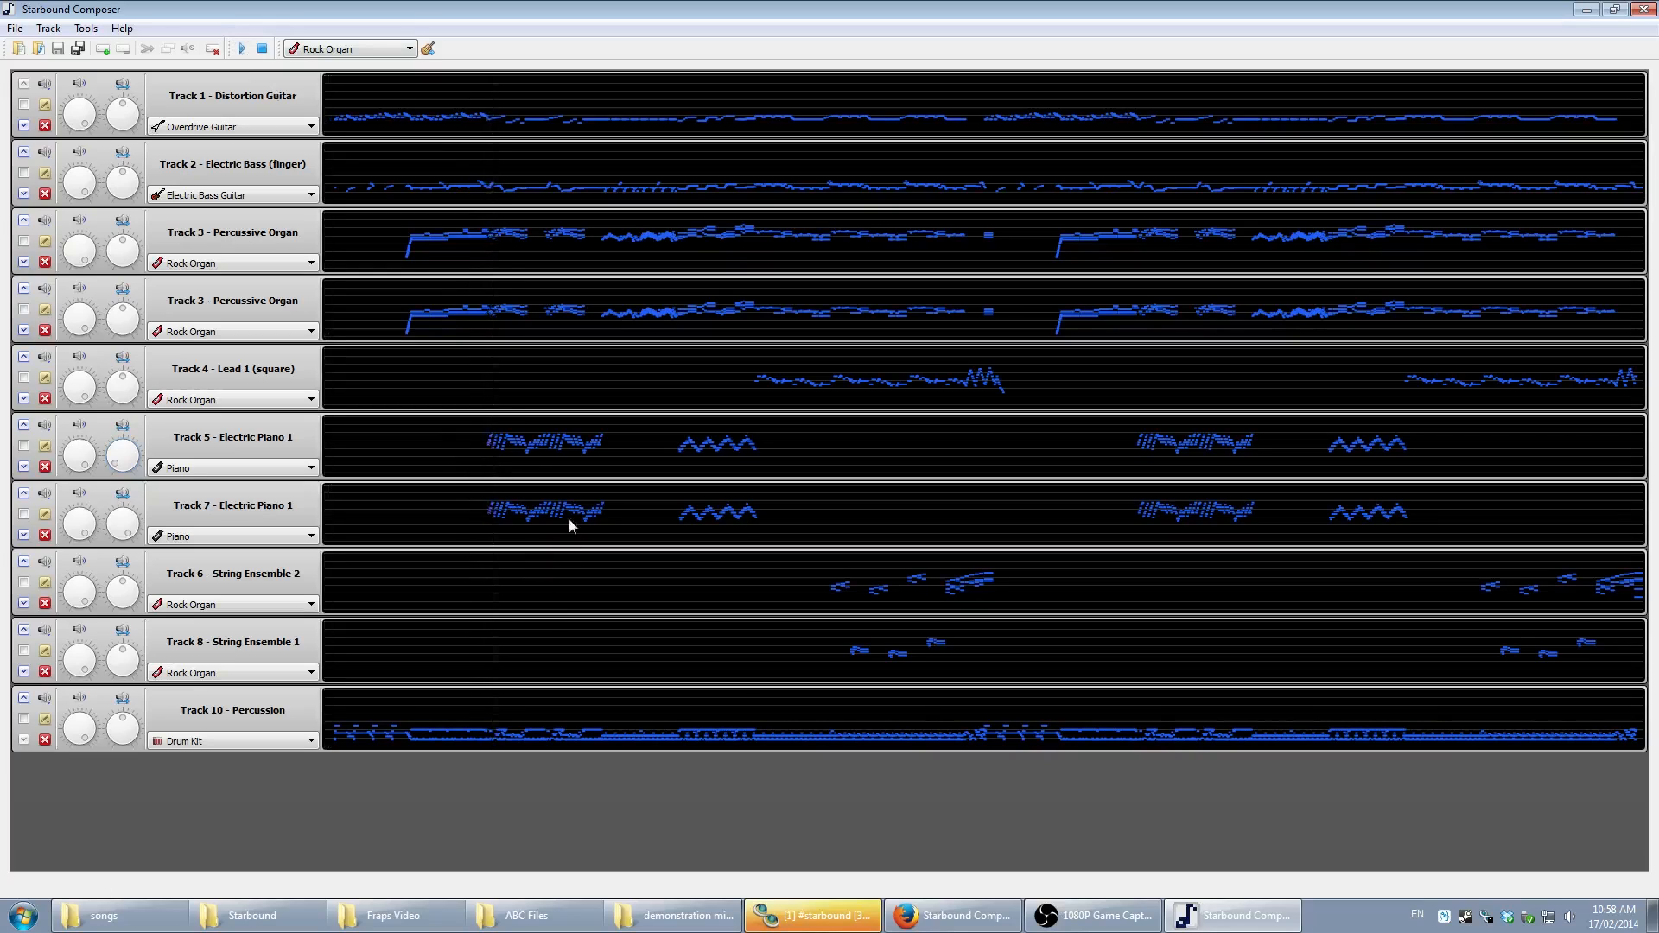
click(264, 50)
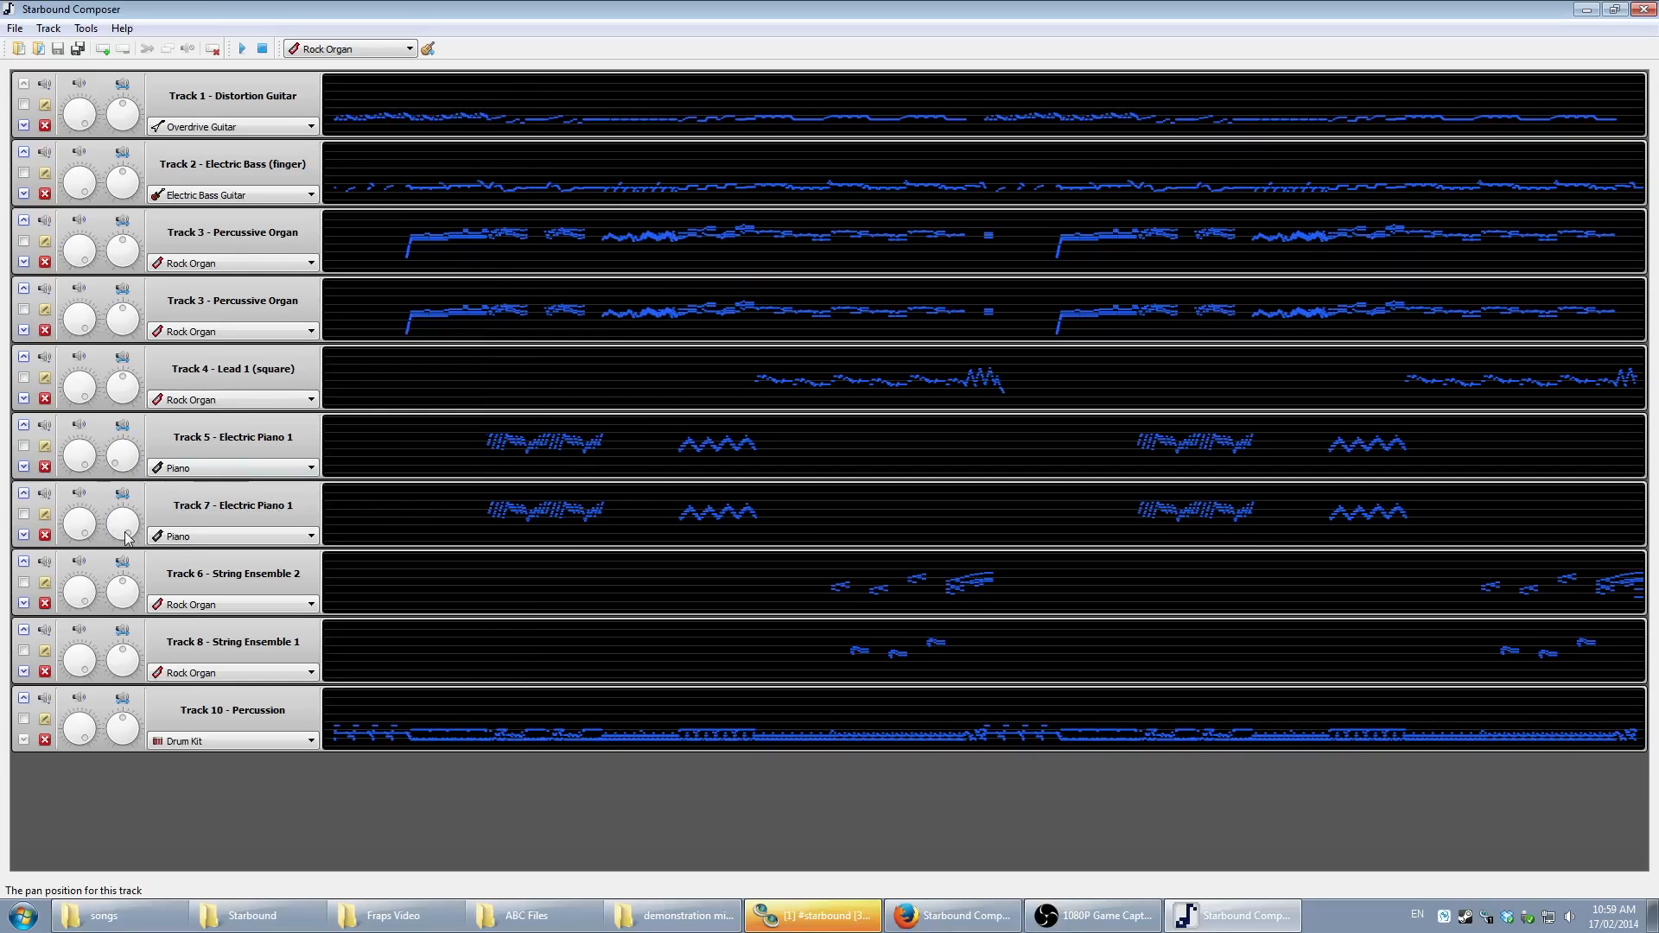
drag(124, 455, 132, 402)
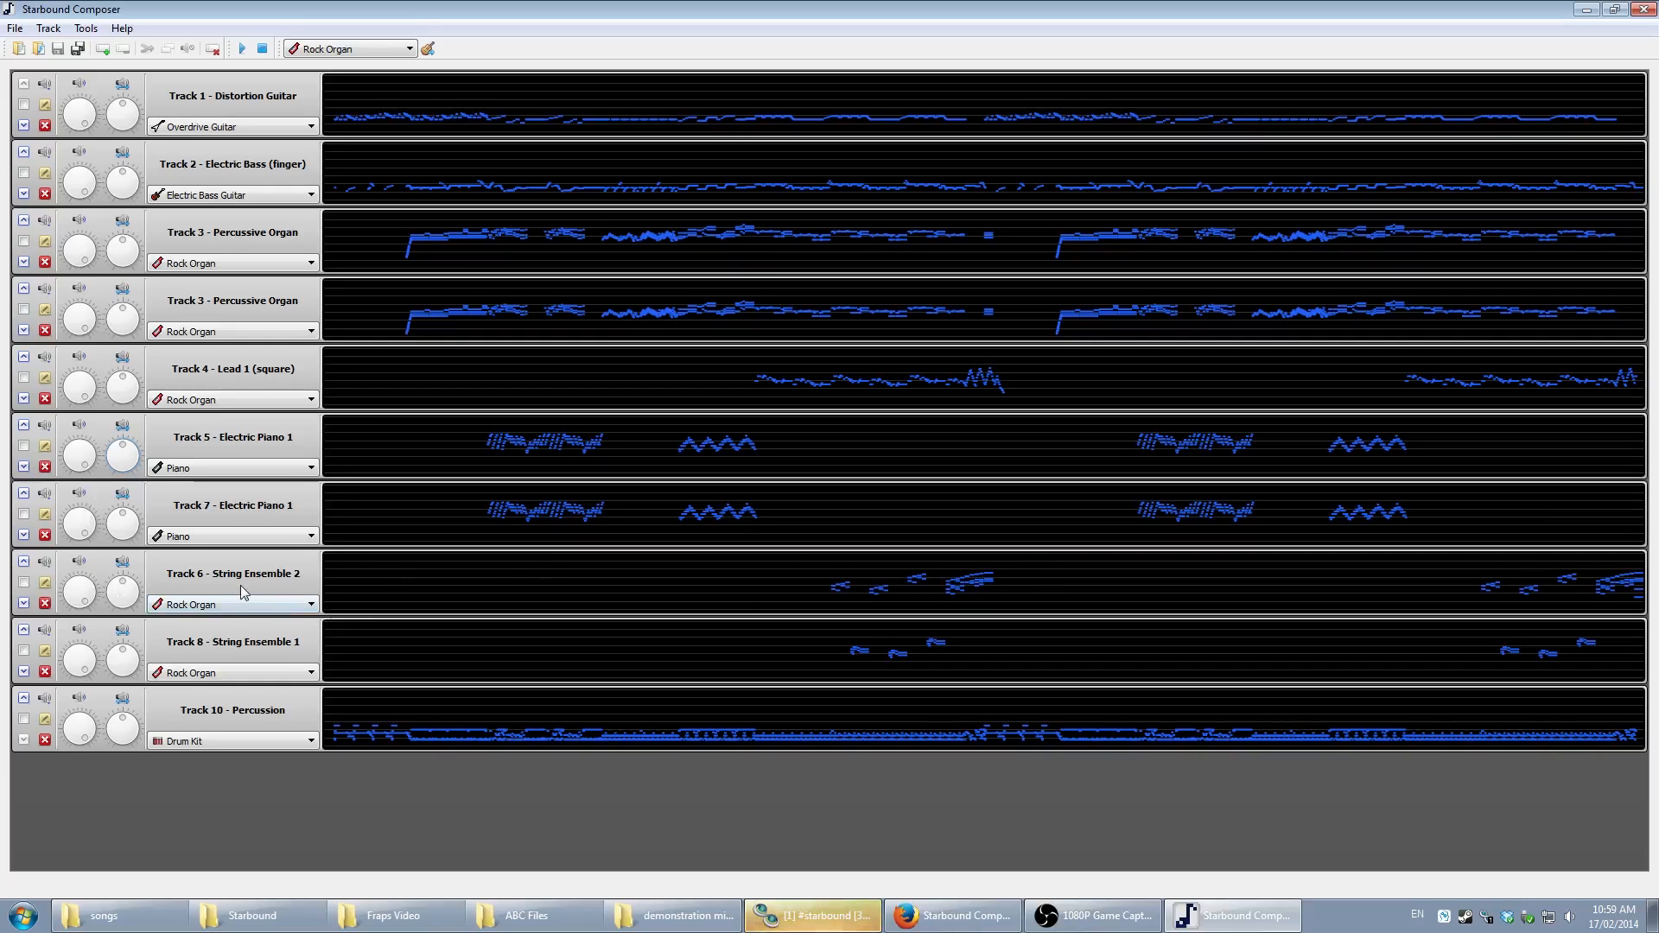
- Set both String Ensemble tracks, Track 6 and Track 8, to Violin and preview the arrangement from where they enter
click(233, 607)
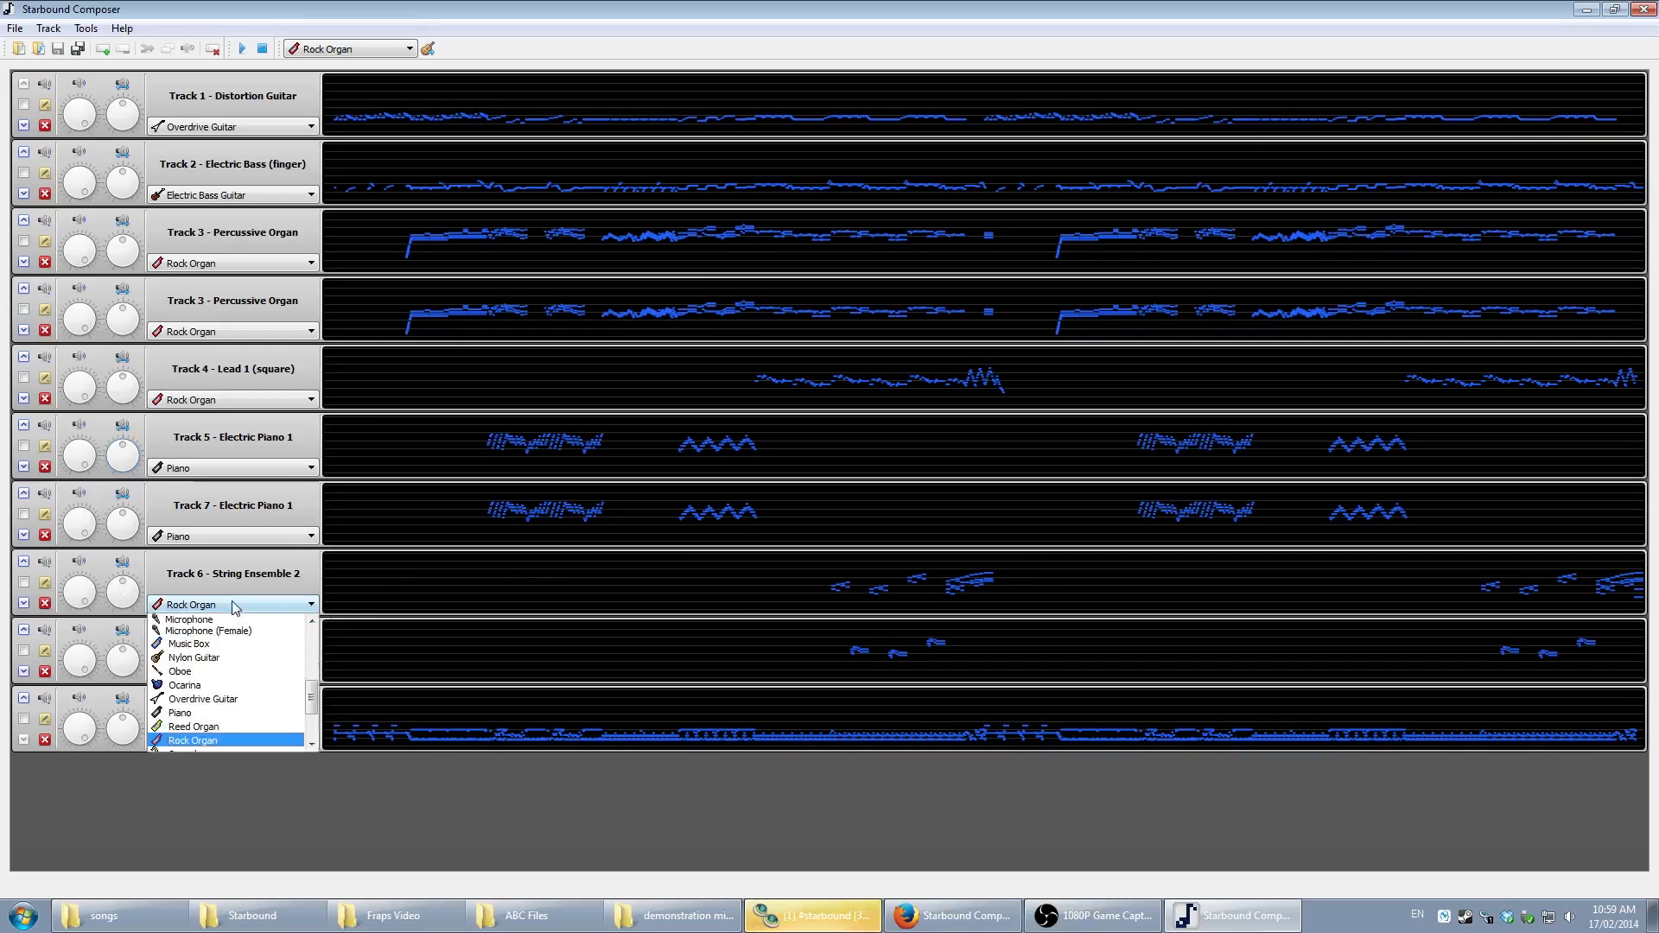
click(259, 608)
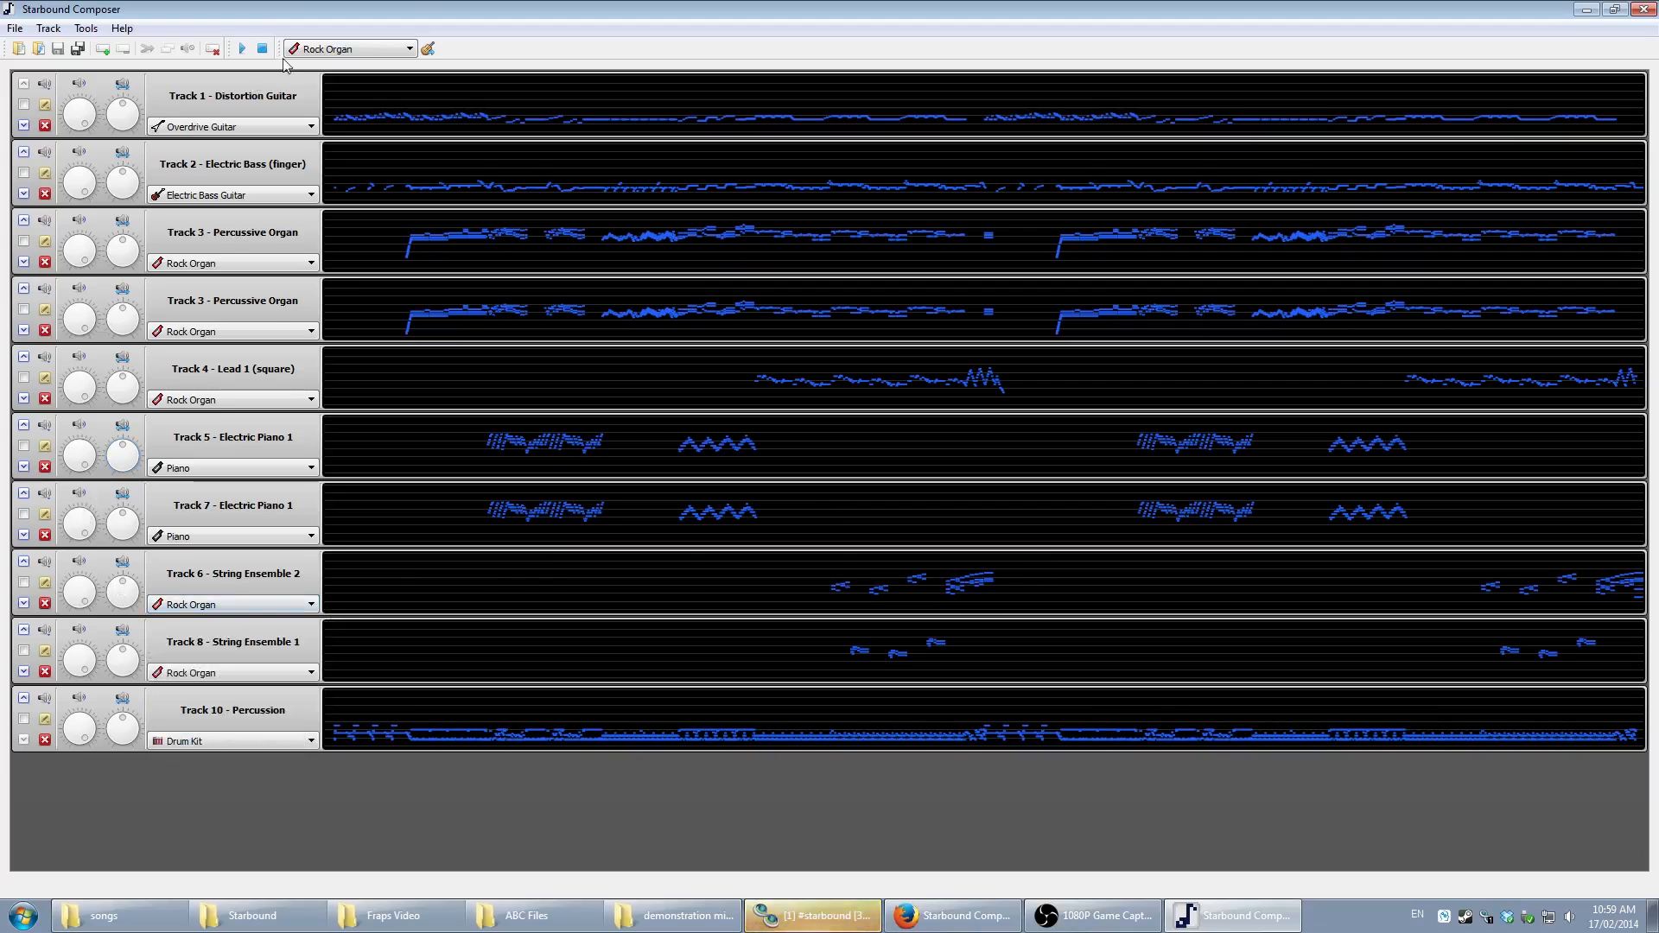
click(261, 605)
scroll(247, 689, down, 2)
click(242, 731)
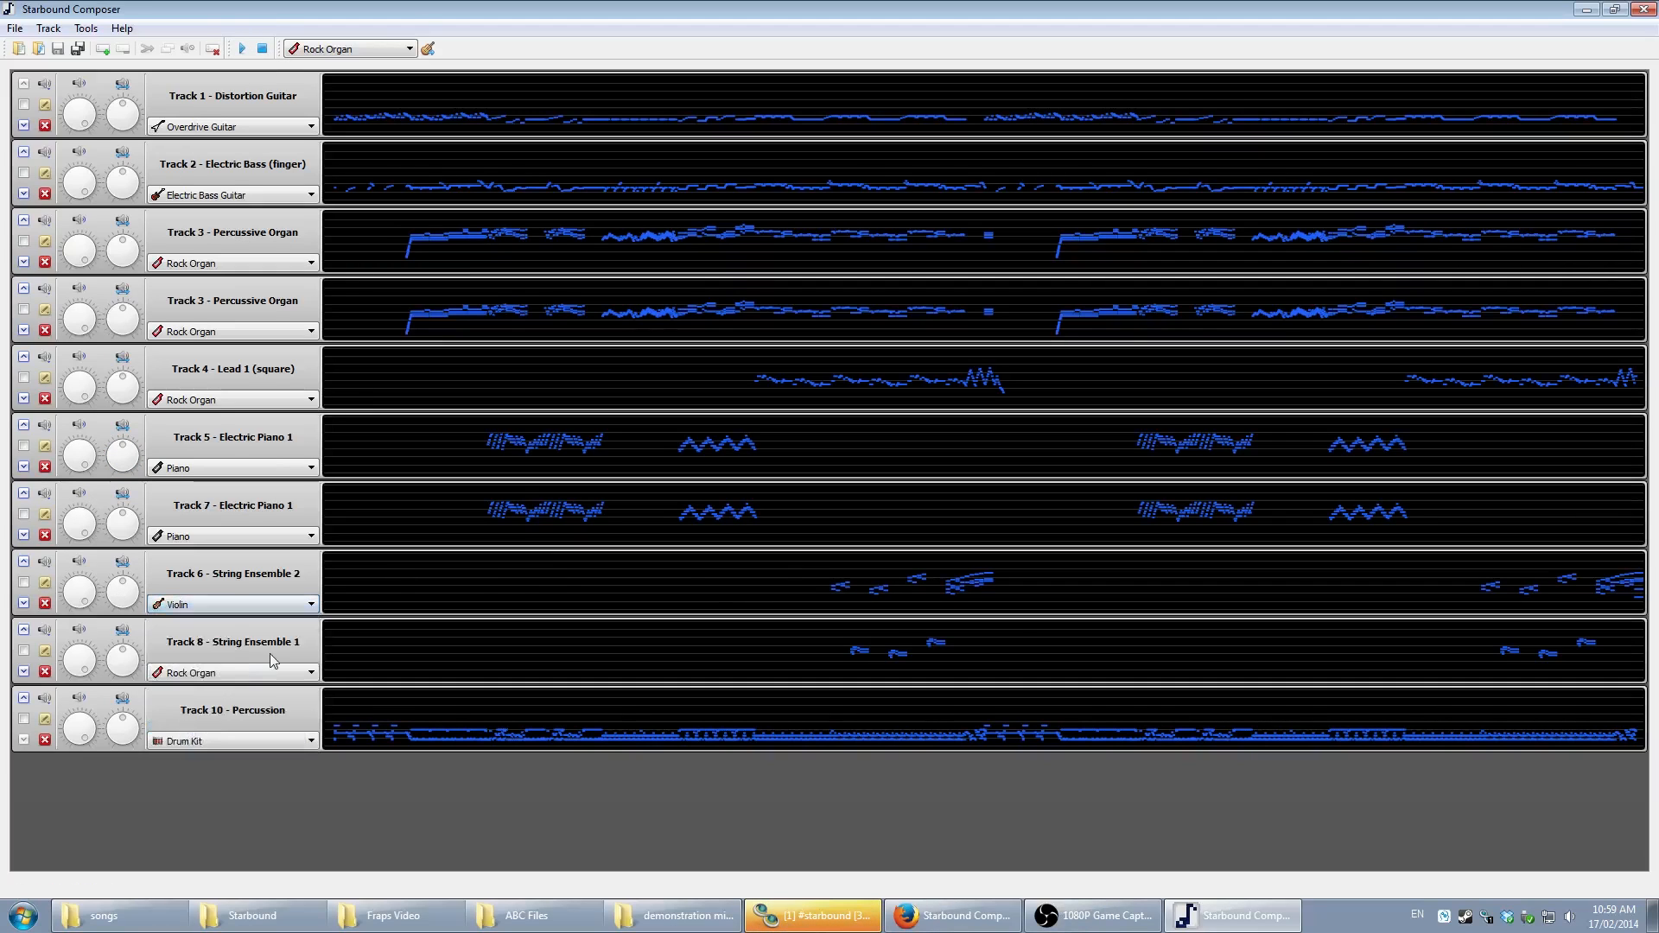
click(264, 672)
scroll(173, 760, down, 4)
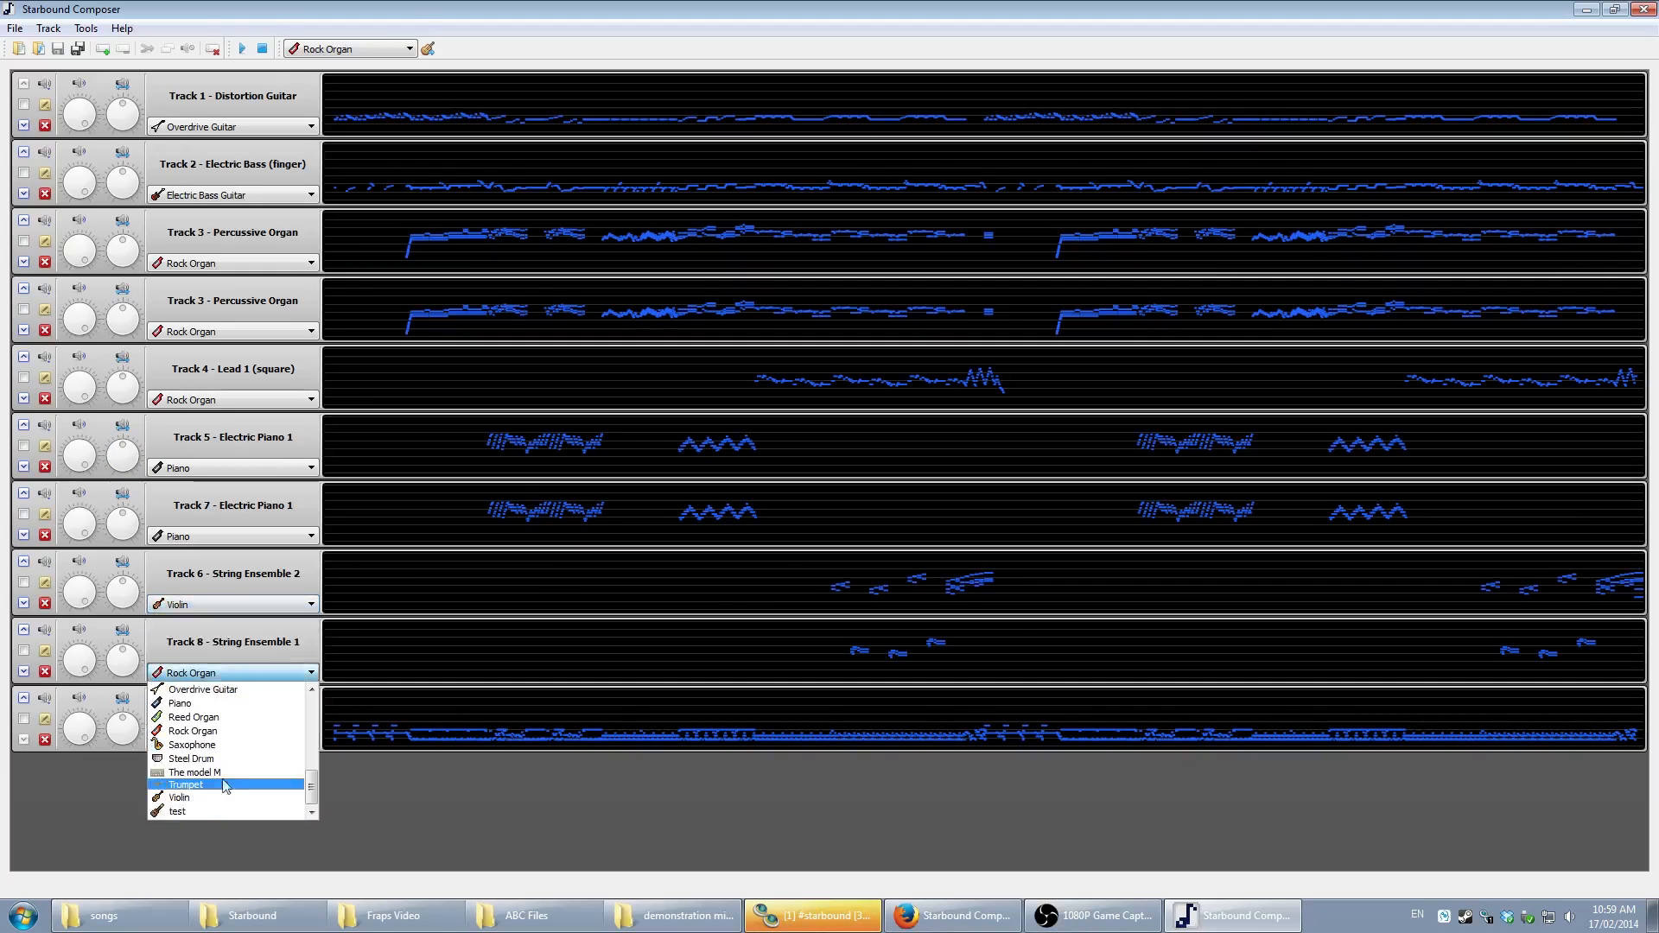
click(173, 797)
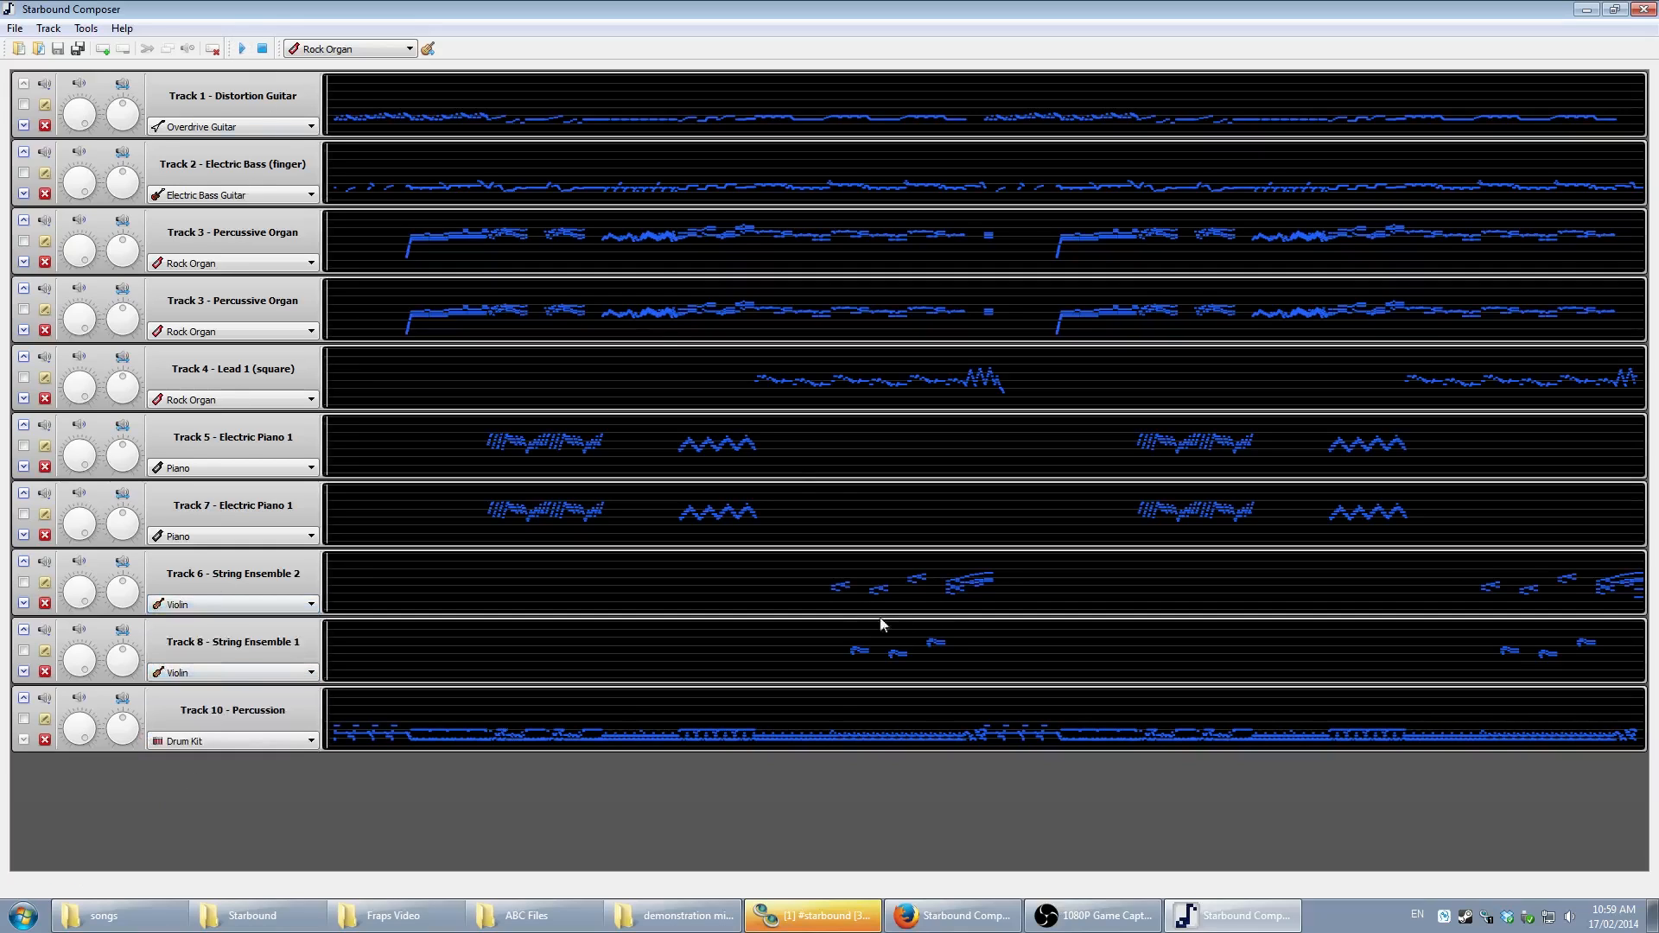
click(832, 599)
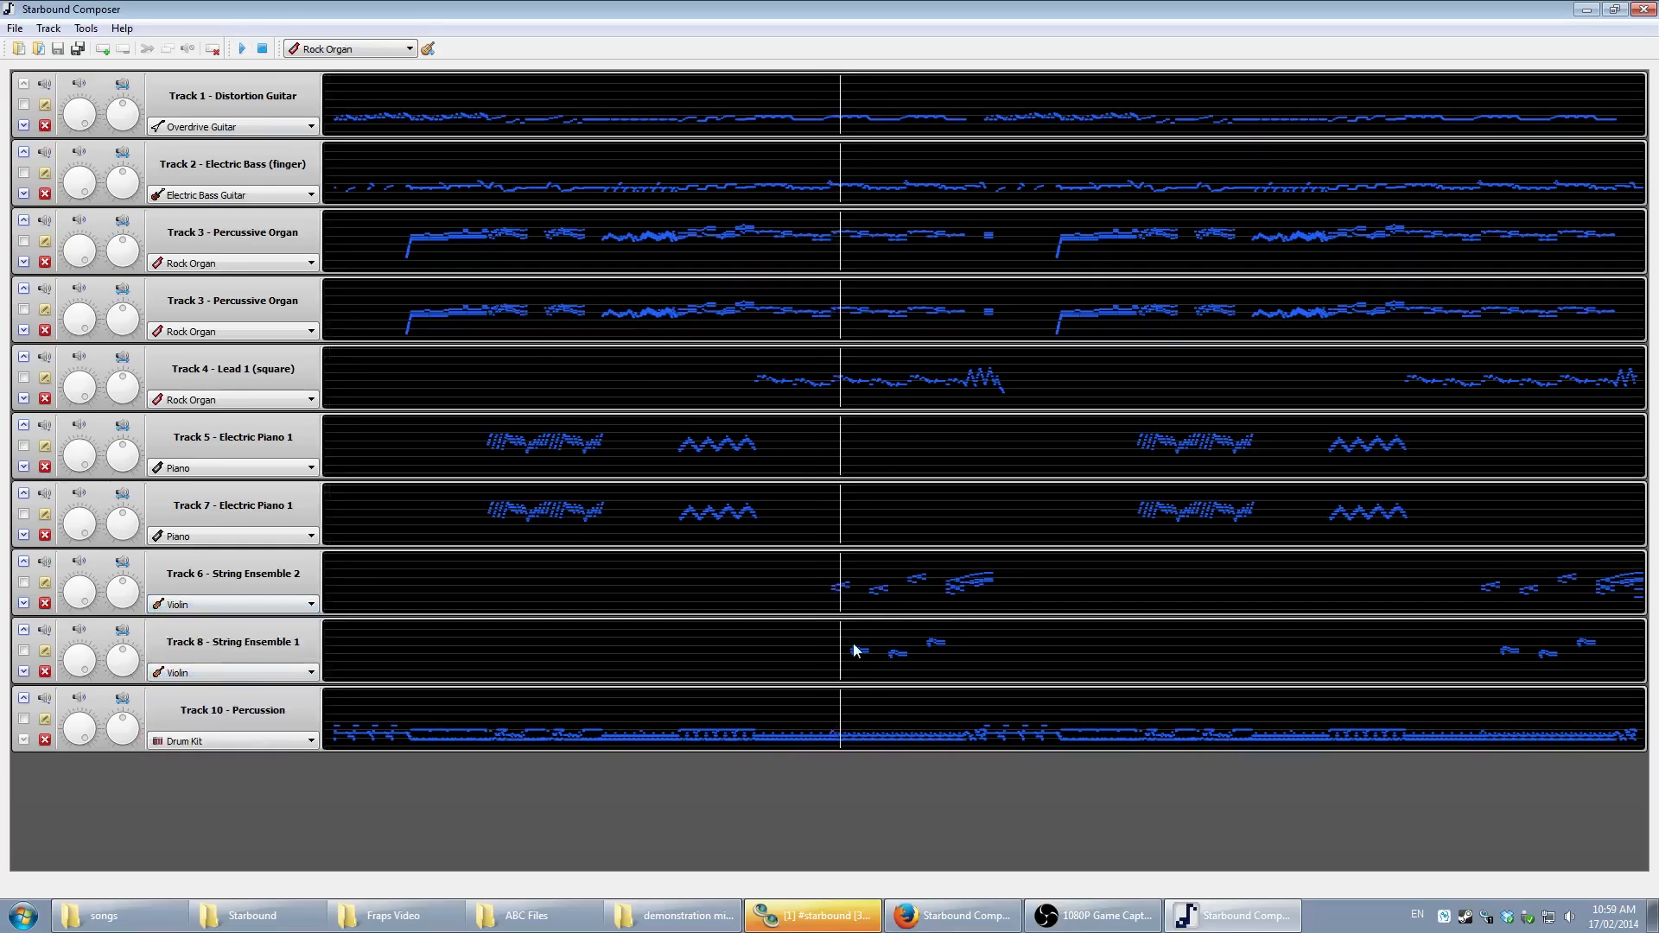
click(263, 49)
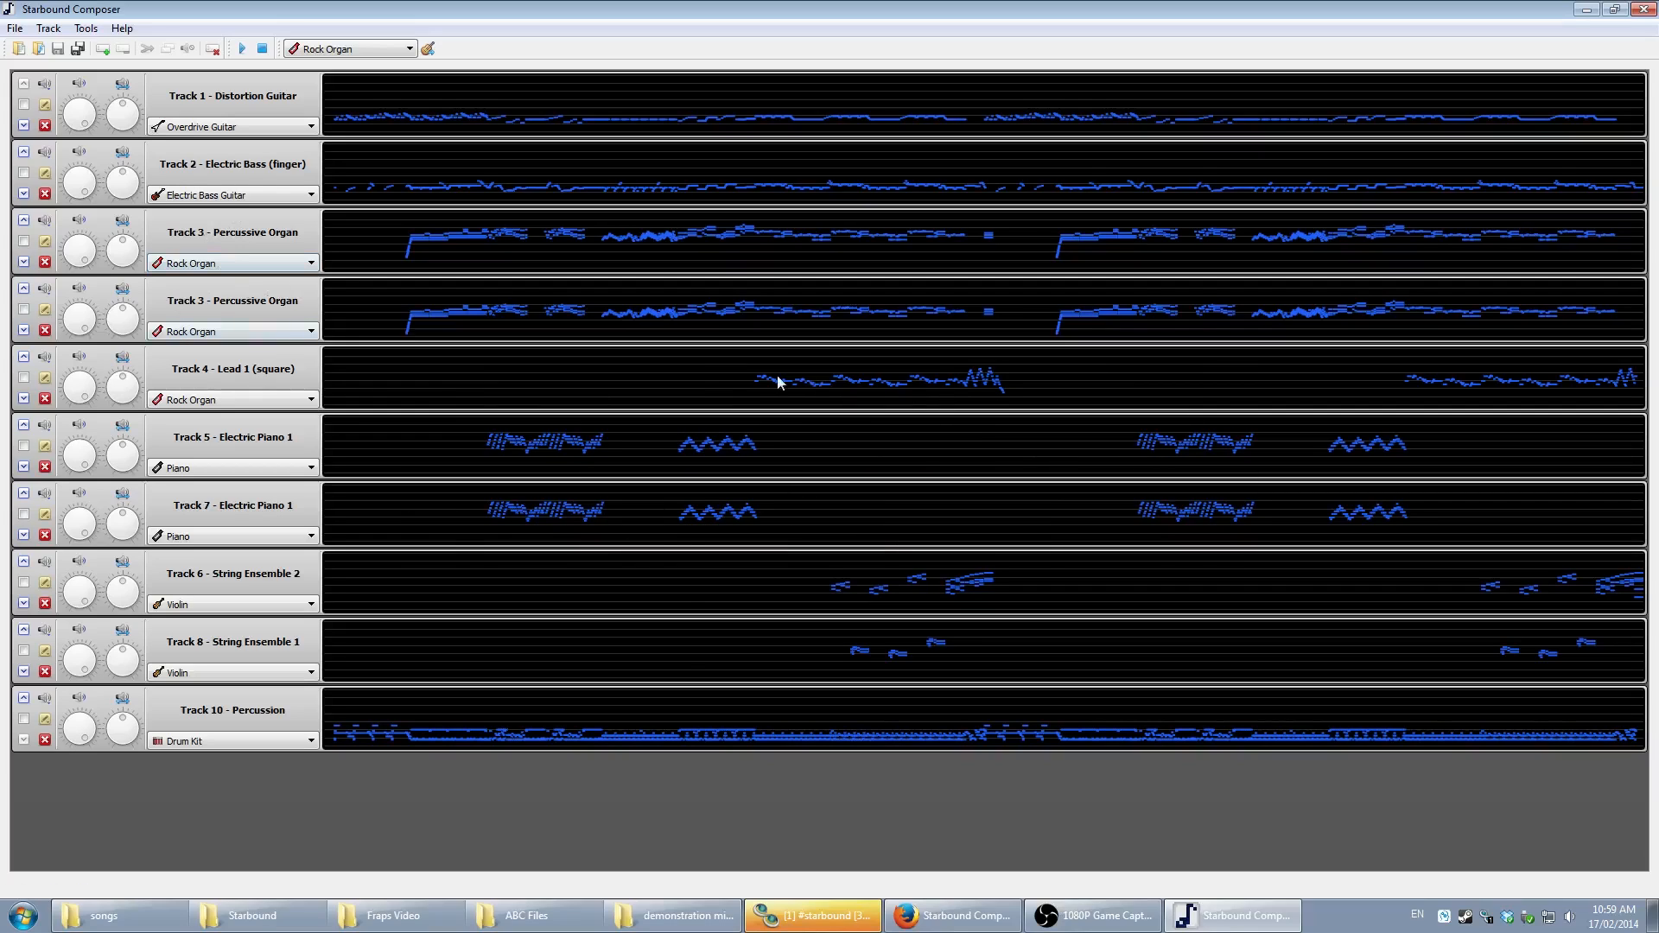
- Set Track 4 - Lead 1 (square) to Reed Organ and preview the arrangement from where this track enters
click(228, 396)
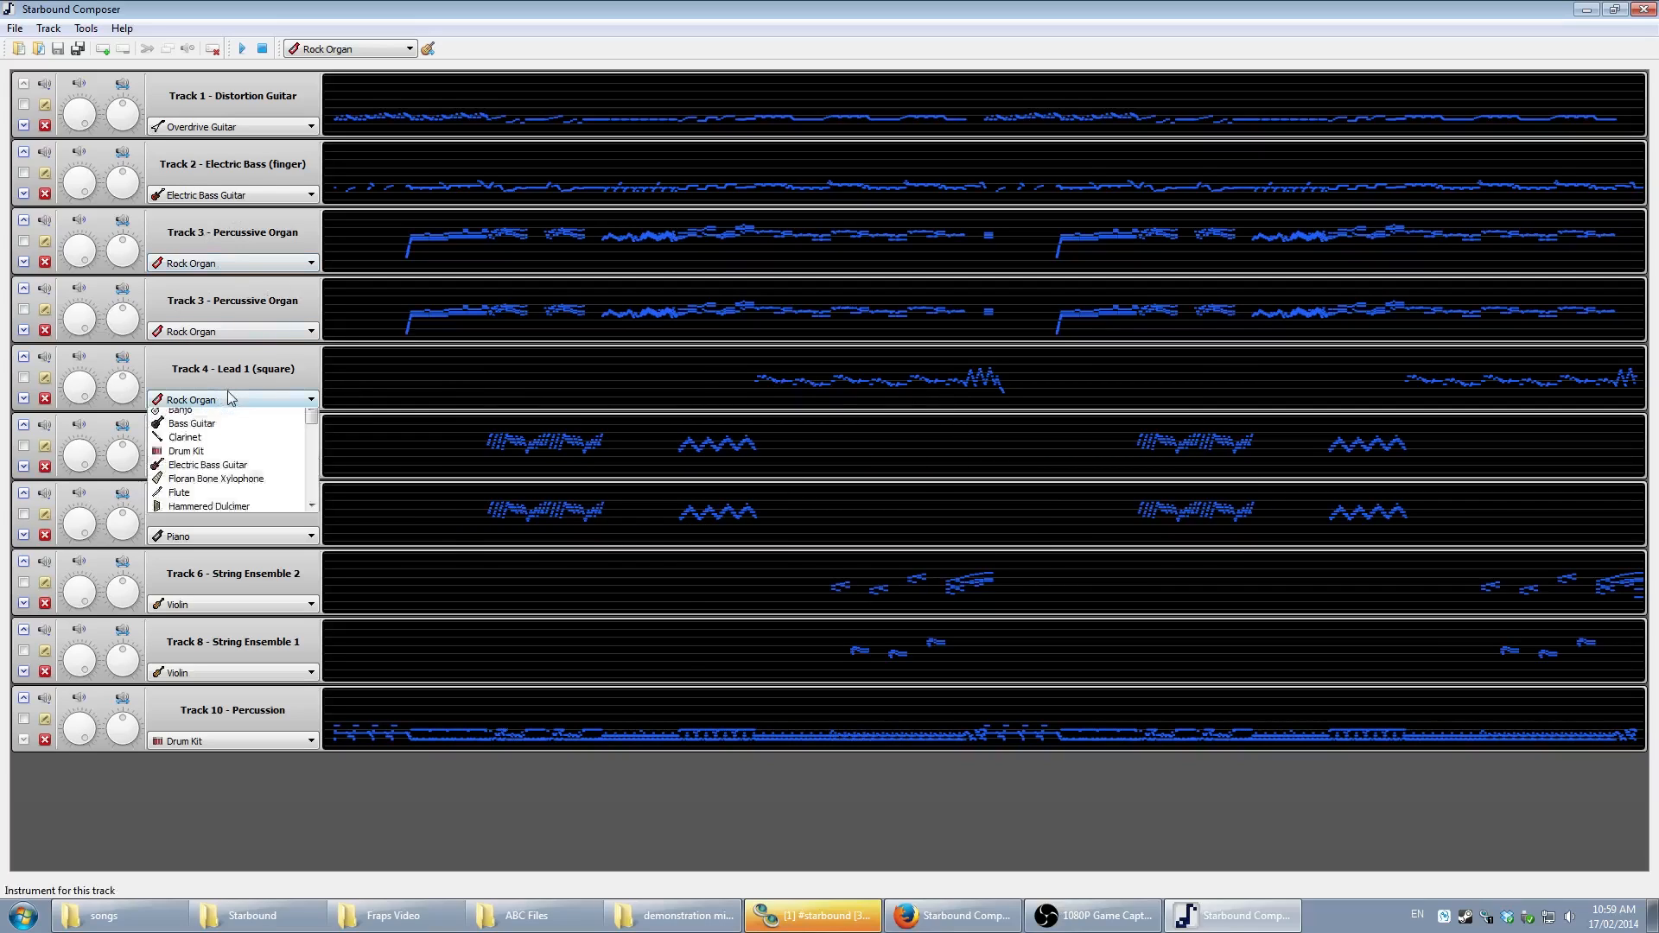
scroll(224, 475, up, 2)
click(208, 518)
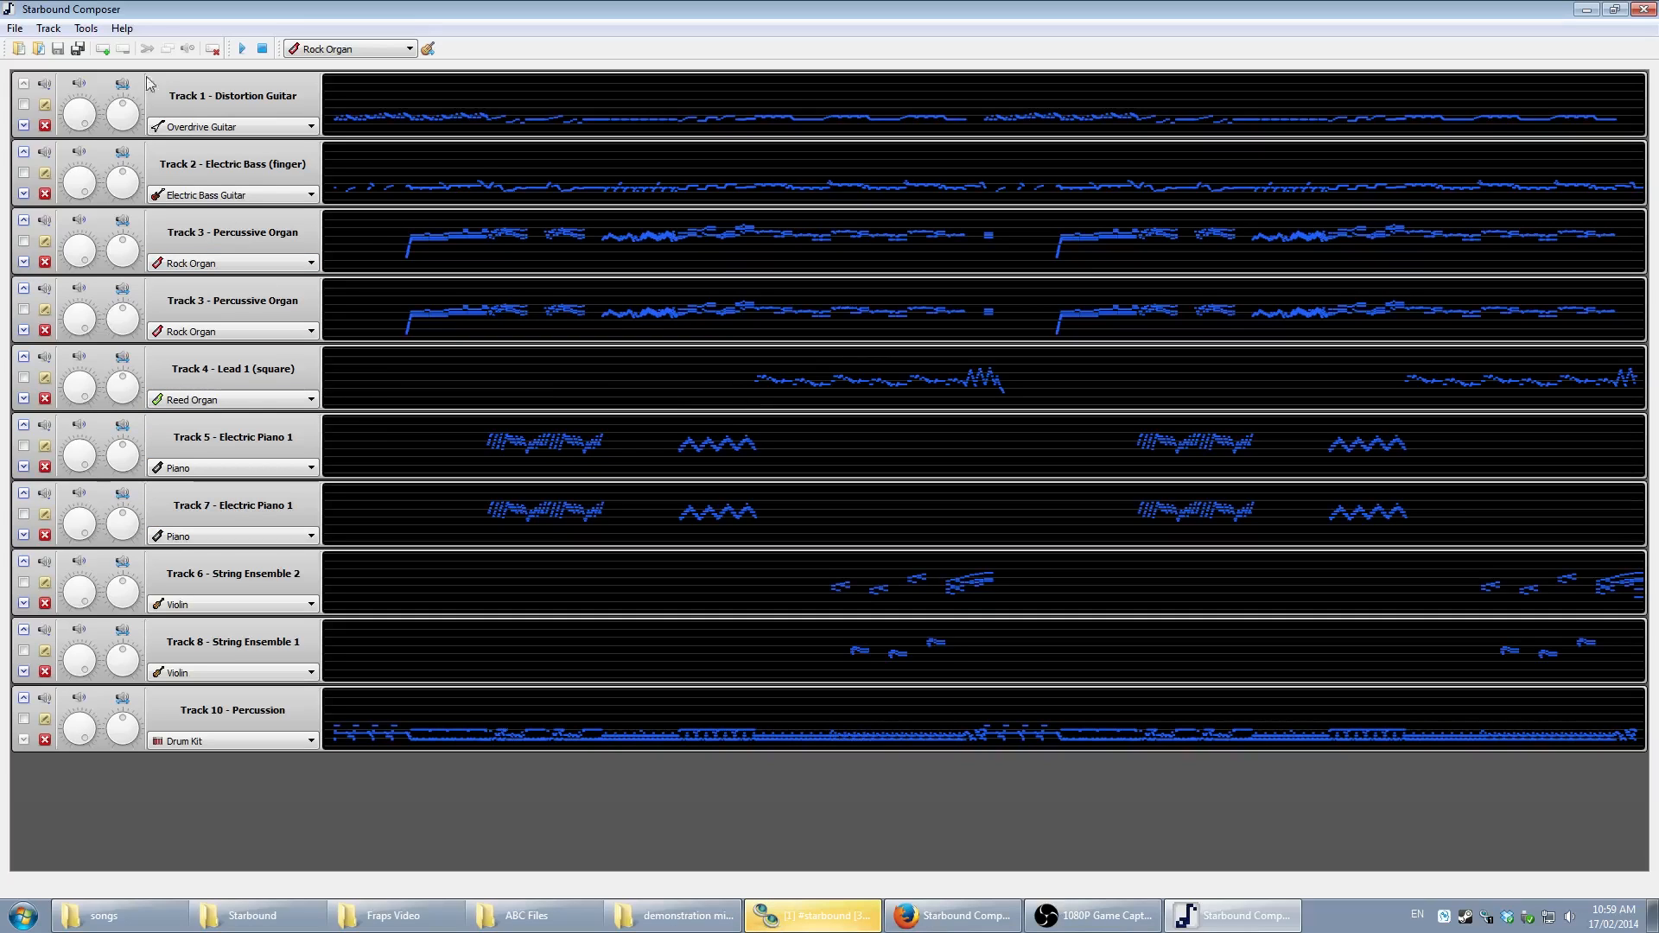
click(242, 49)
click(741, 380)
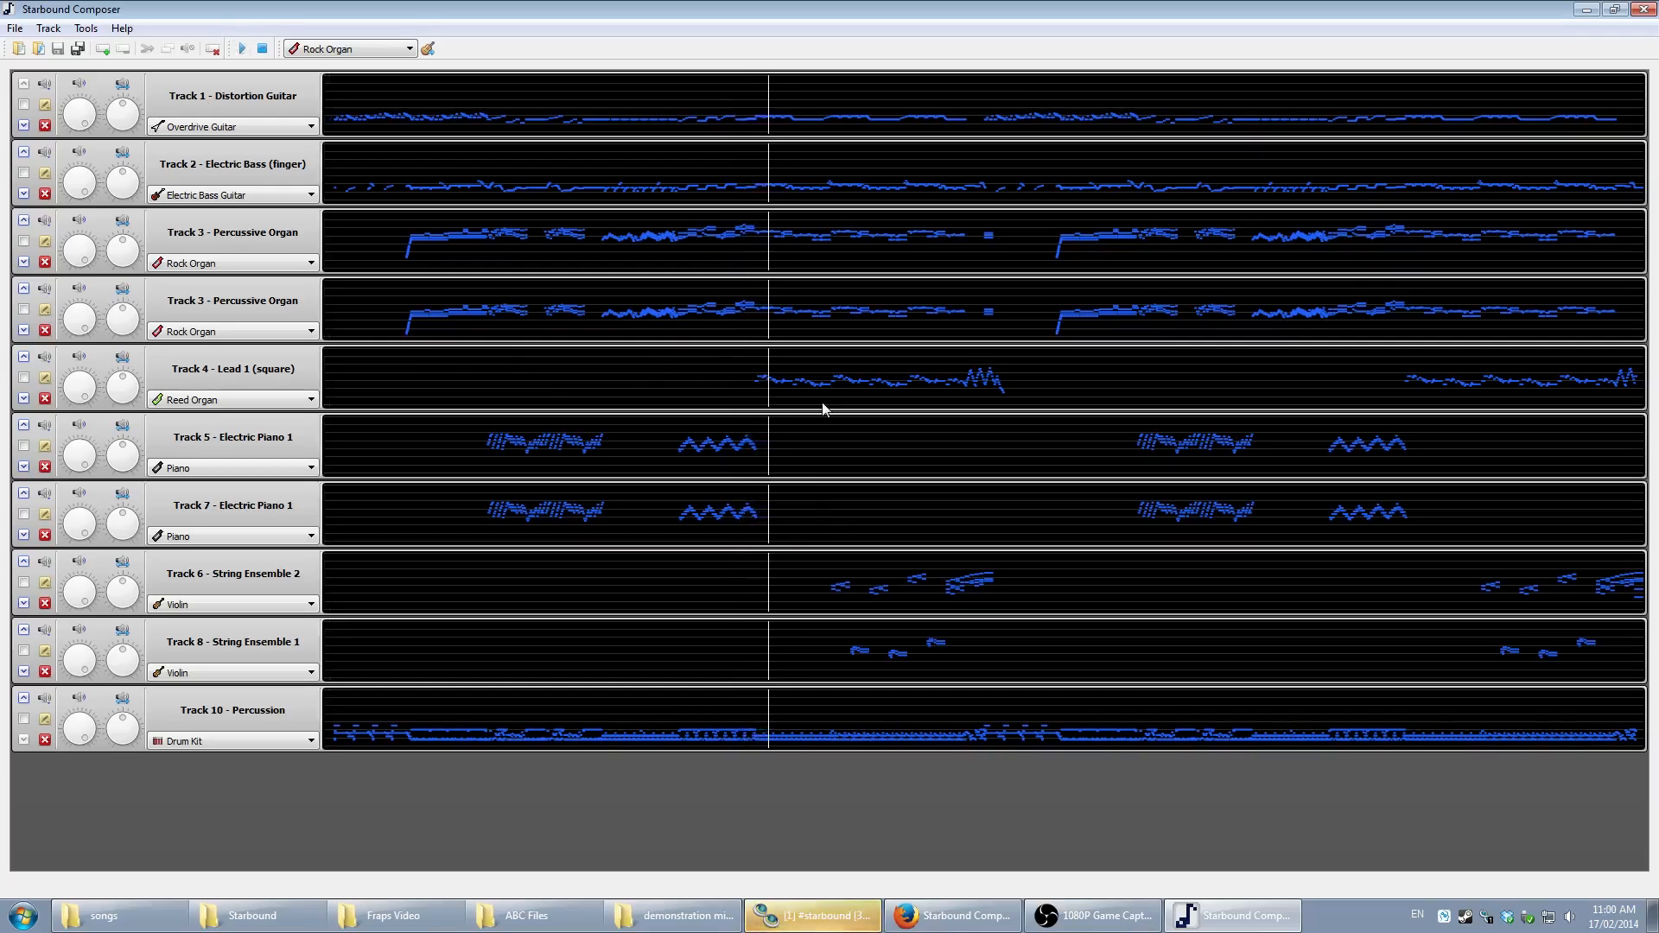
click(262, 50)
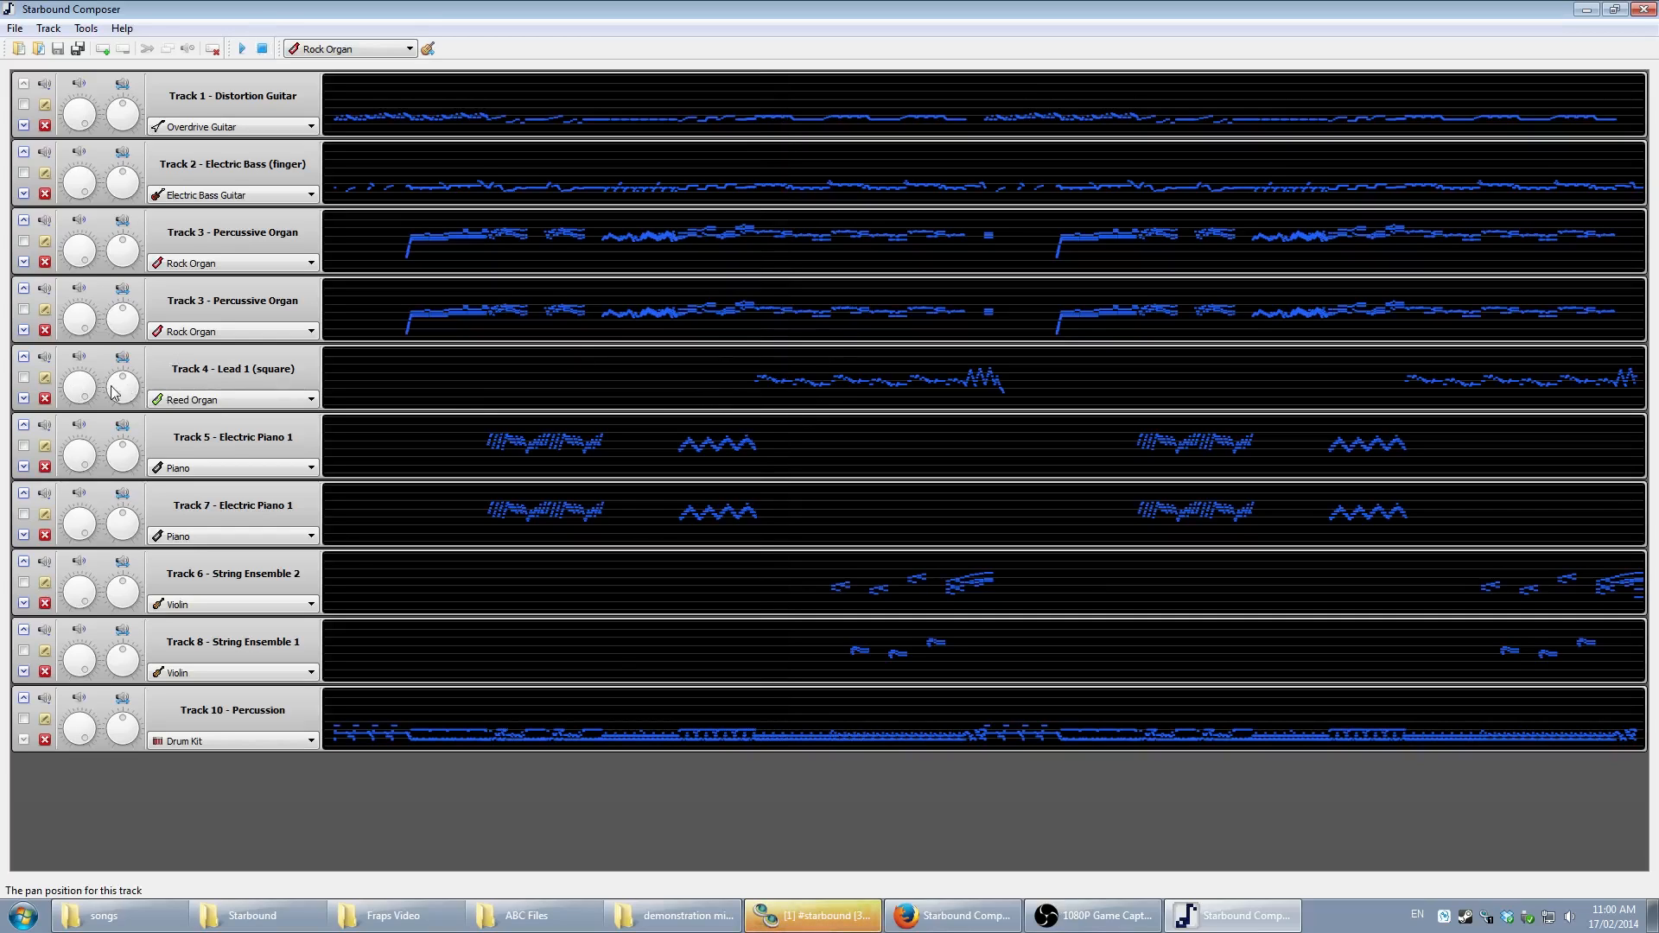
- Duplicate Track 4 - Lead 1 (square) and set the copy's instrument to Reed Organ
drag(85, 393, 116, 421)
click(23, 377)
key(ctrl+d)
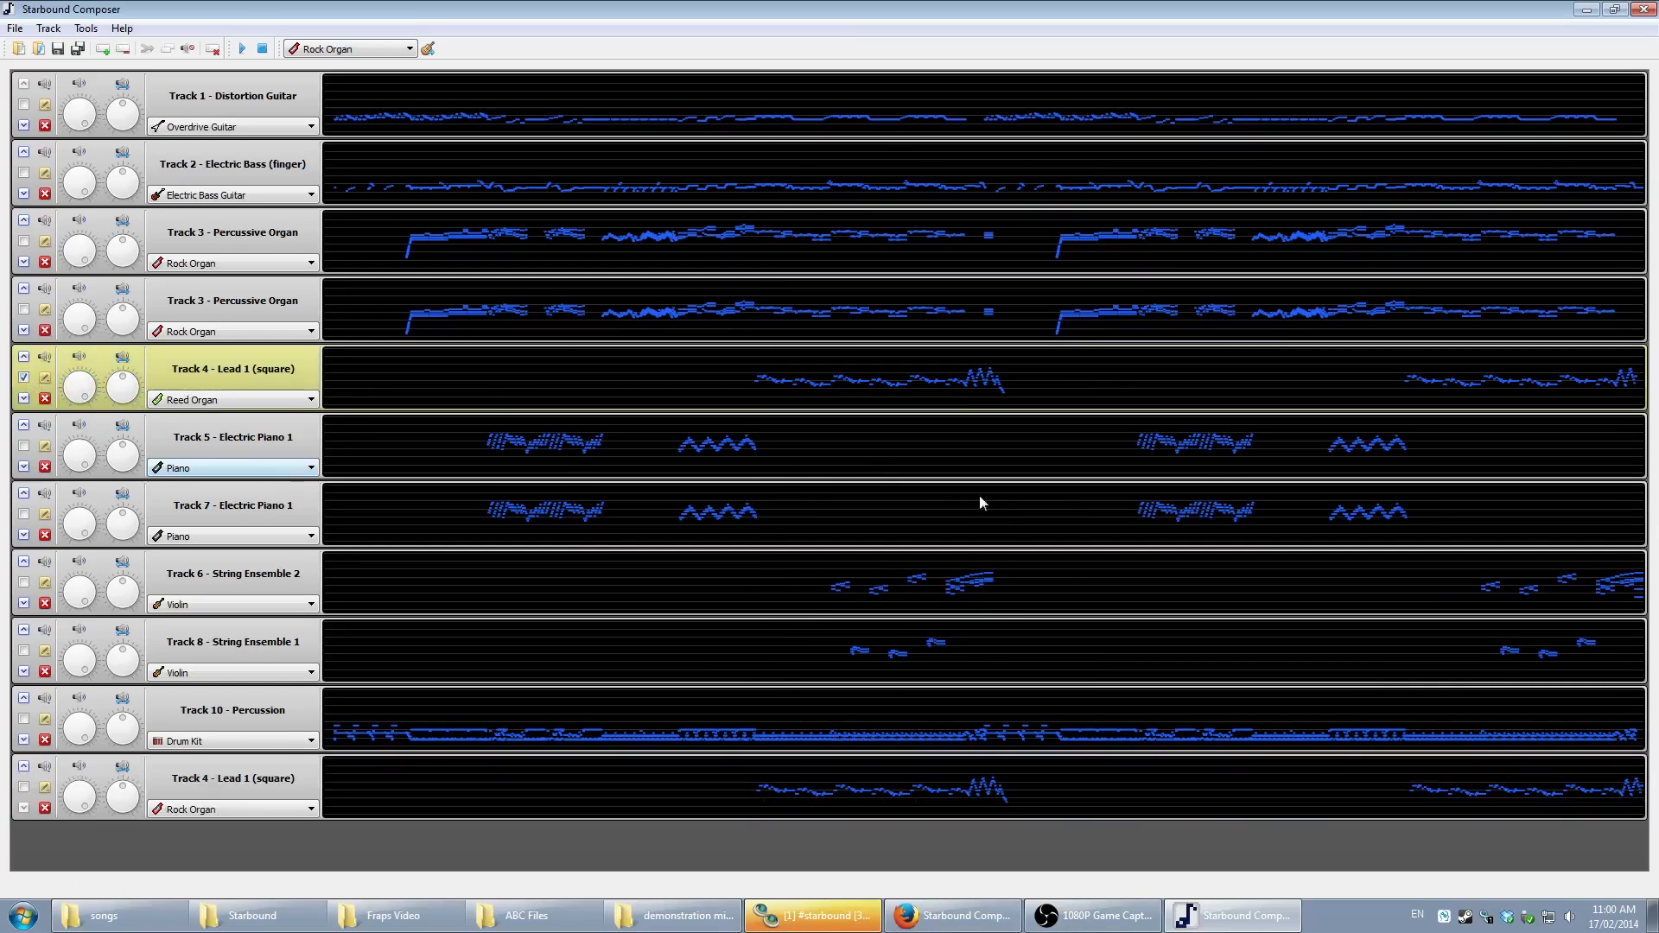
click(238, 815)
click(232, 697)
- Move the original Track 4 down below Track 10 - Percussion, directly above its copy
click(24, 399)
click(24, 467)
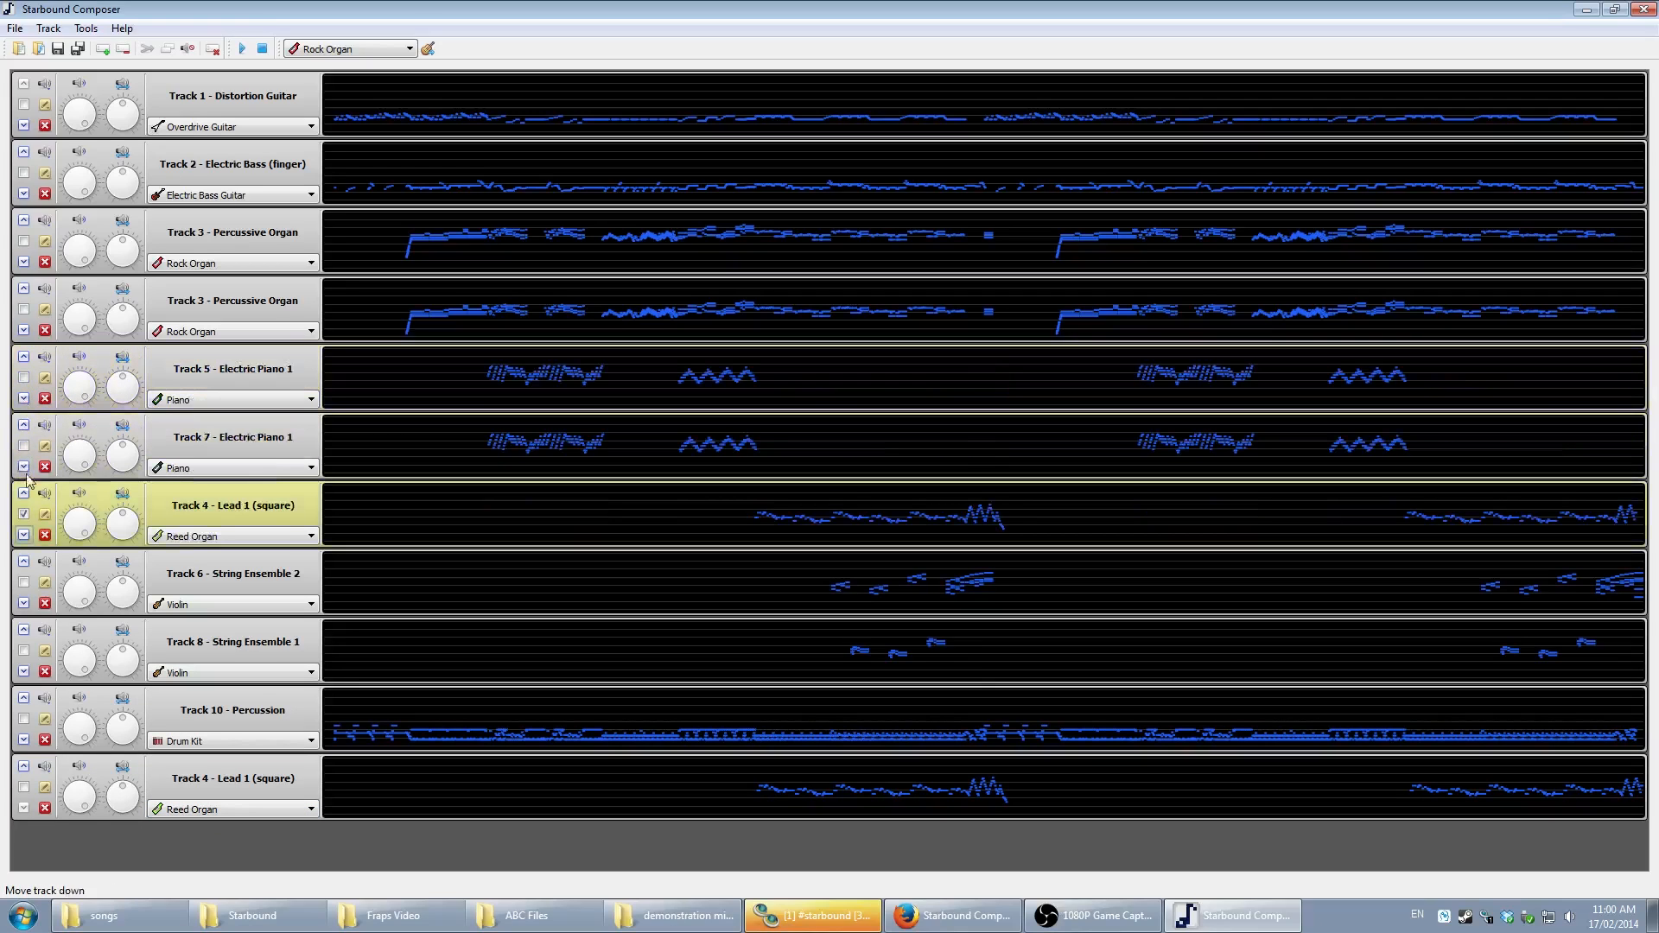
click(25, 535)
click(24, 603)
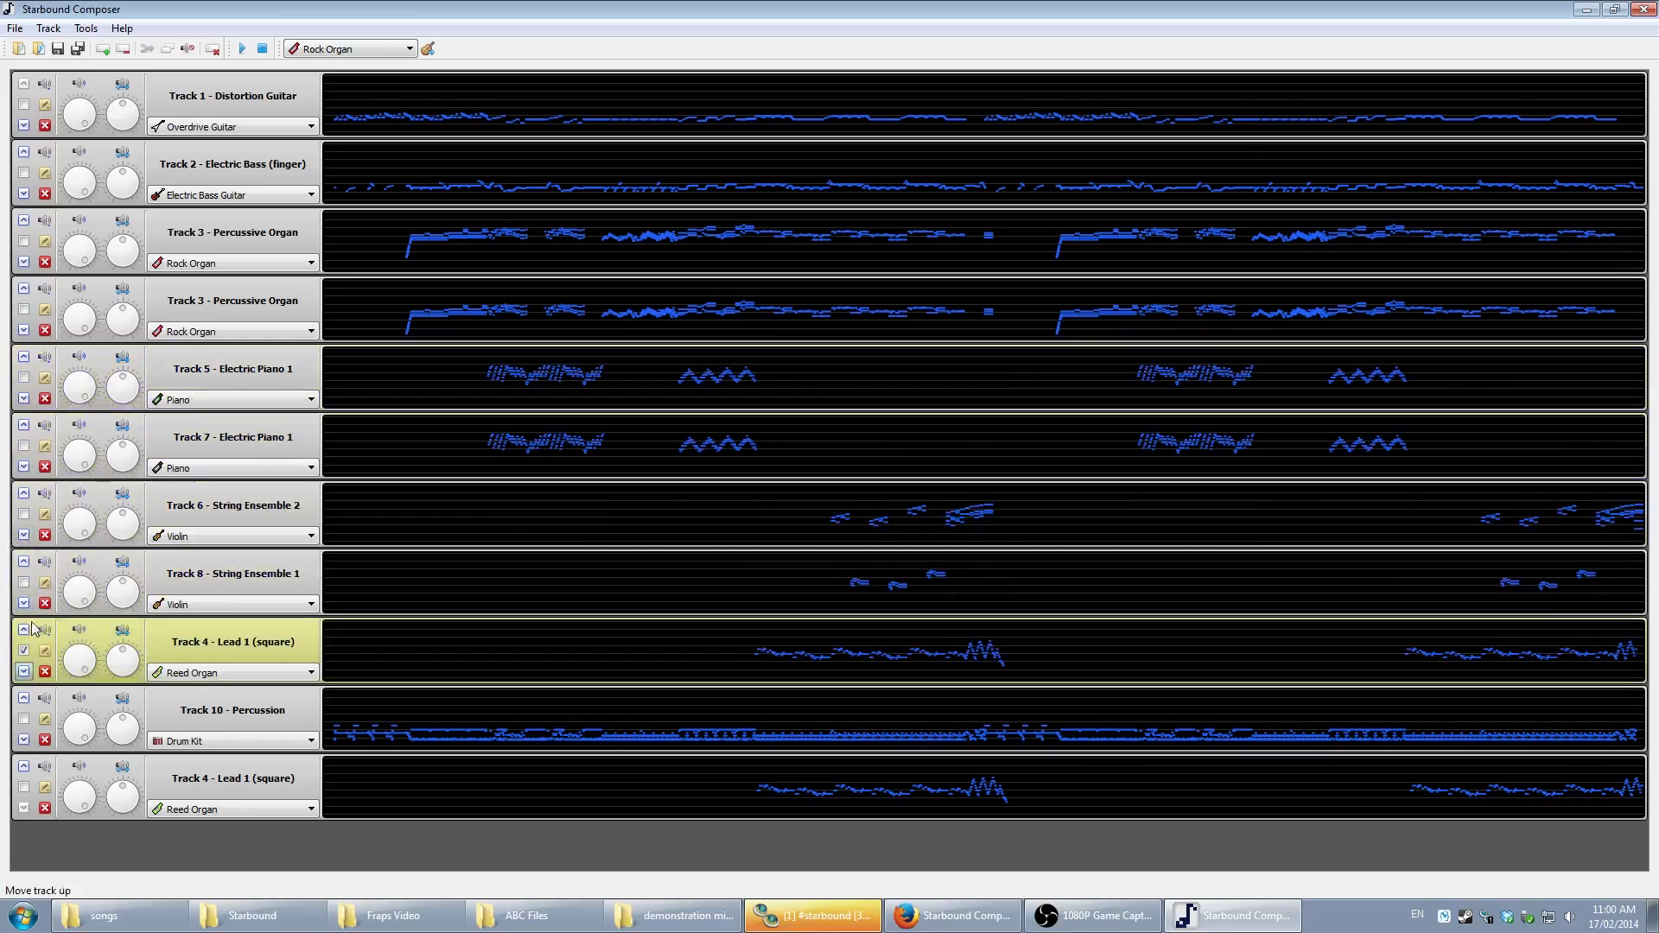
click(24, 671)
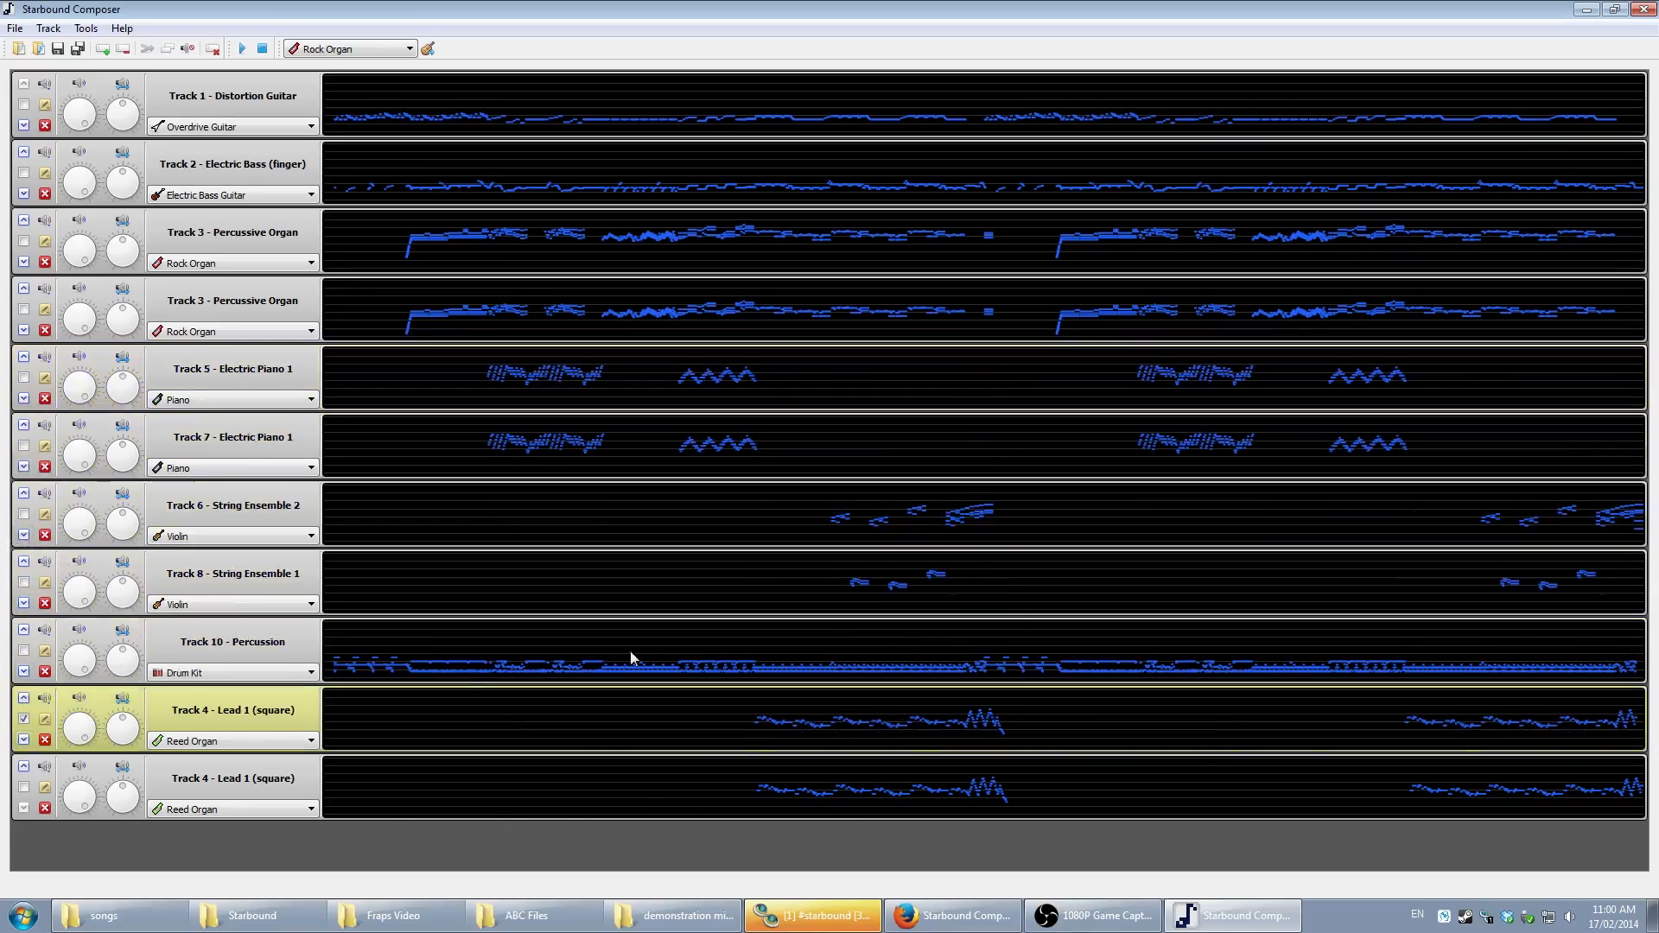
- Preview the arrangement from where the two Track 4 lead parts enter and stop playback
click(242, 48)
click(760, 765)
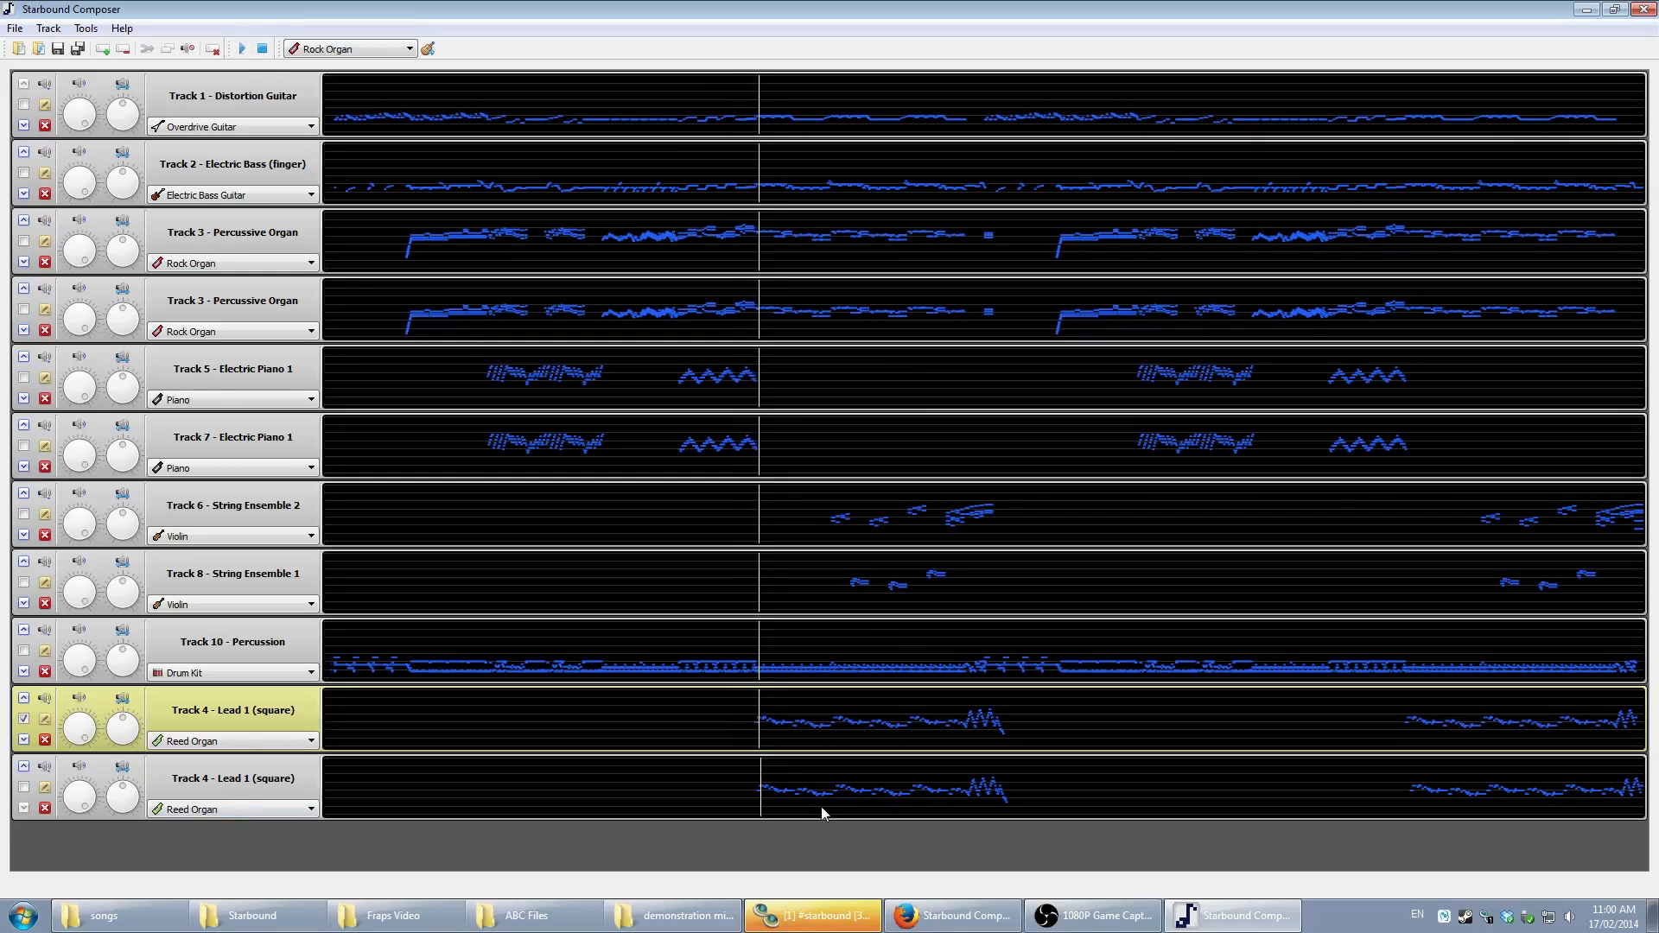
click(264, 52)
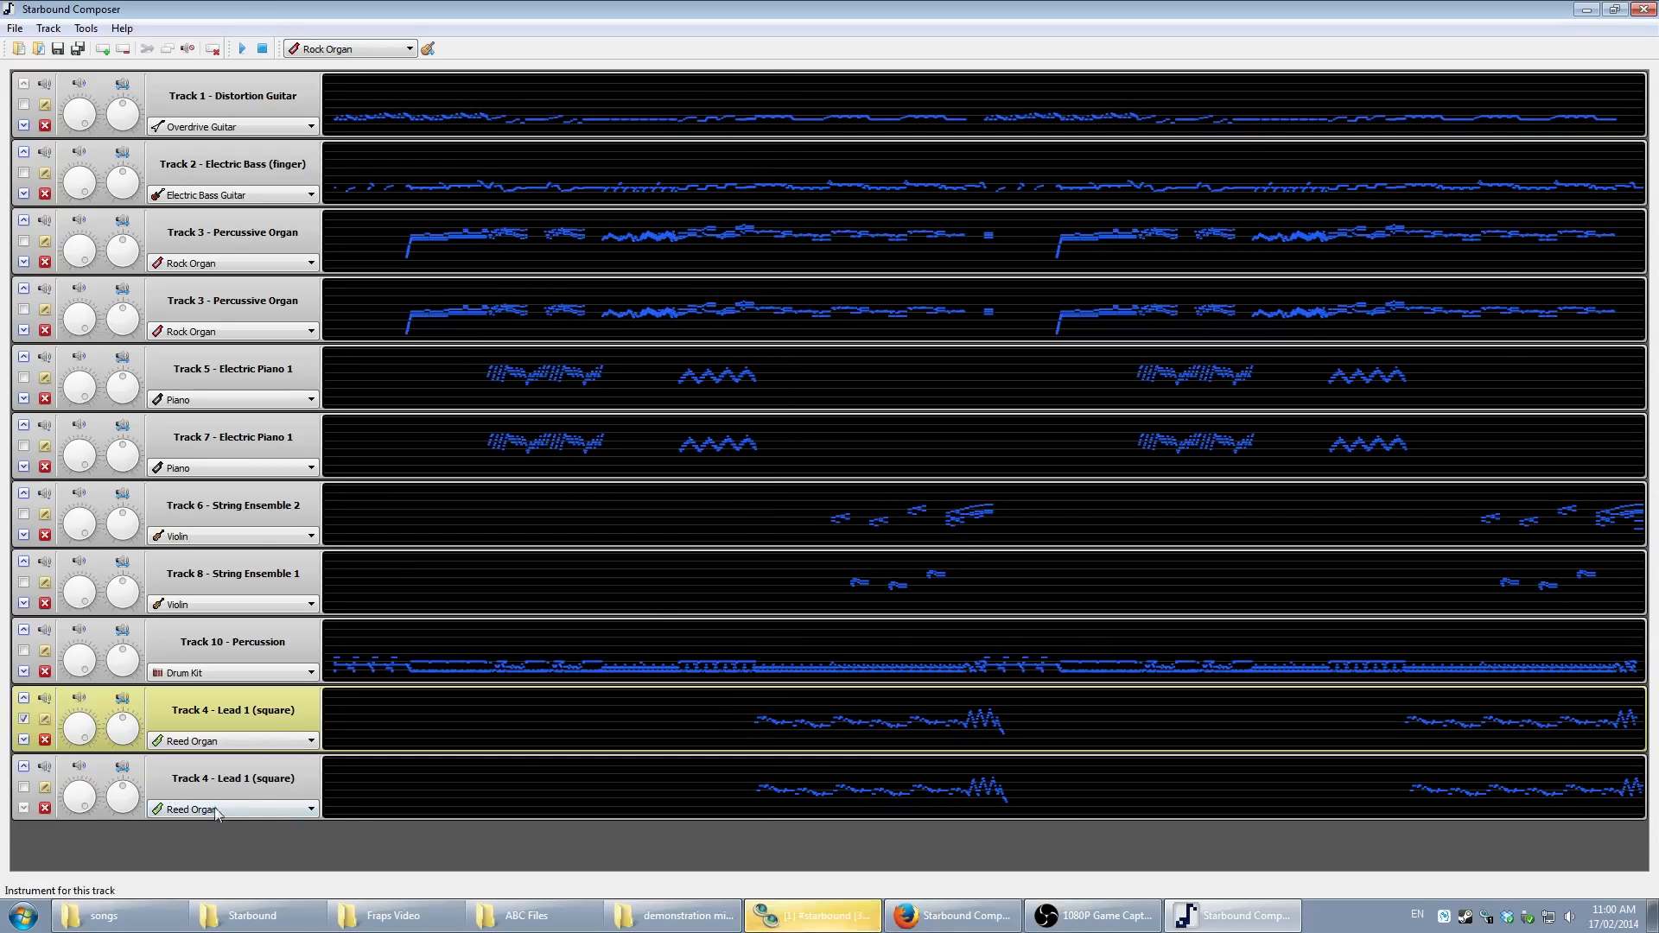
- Duplicate Track 4 - Lead 1 (square) a second time and deselect the original track
click(24, 740)
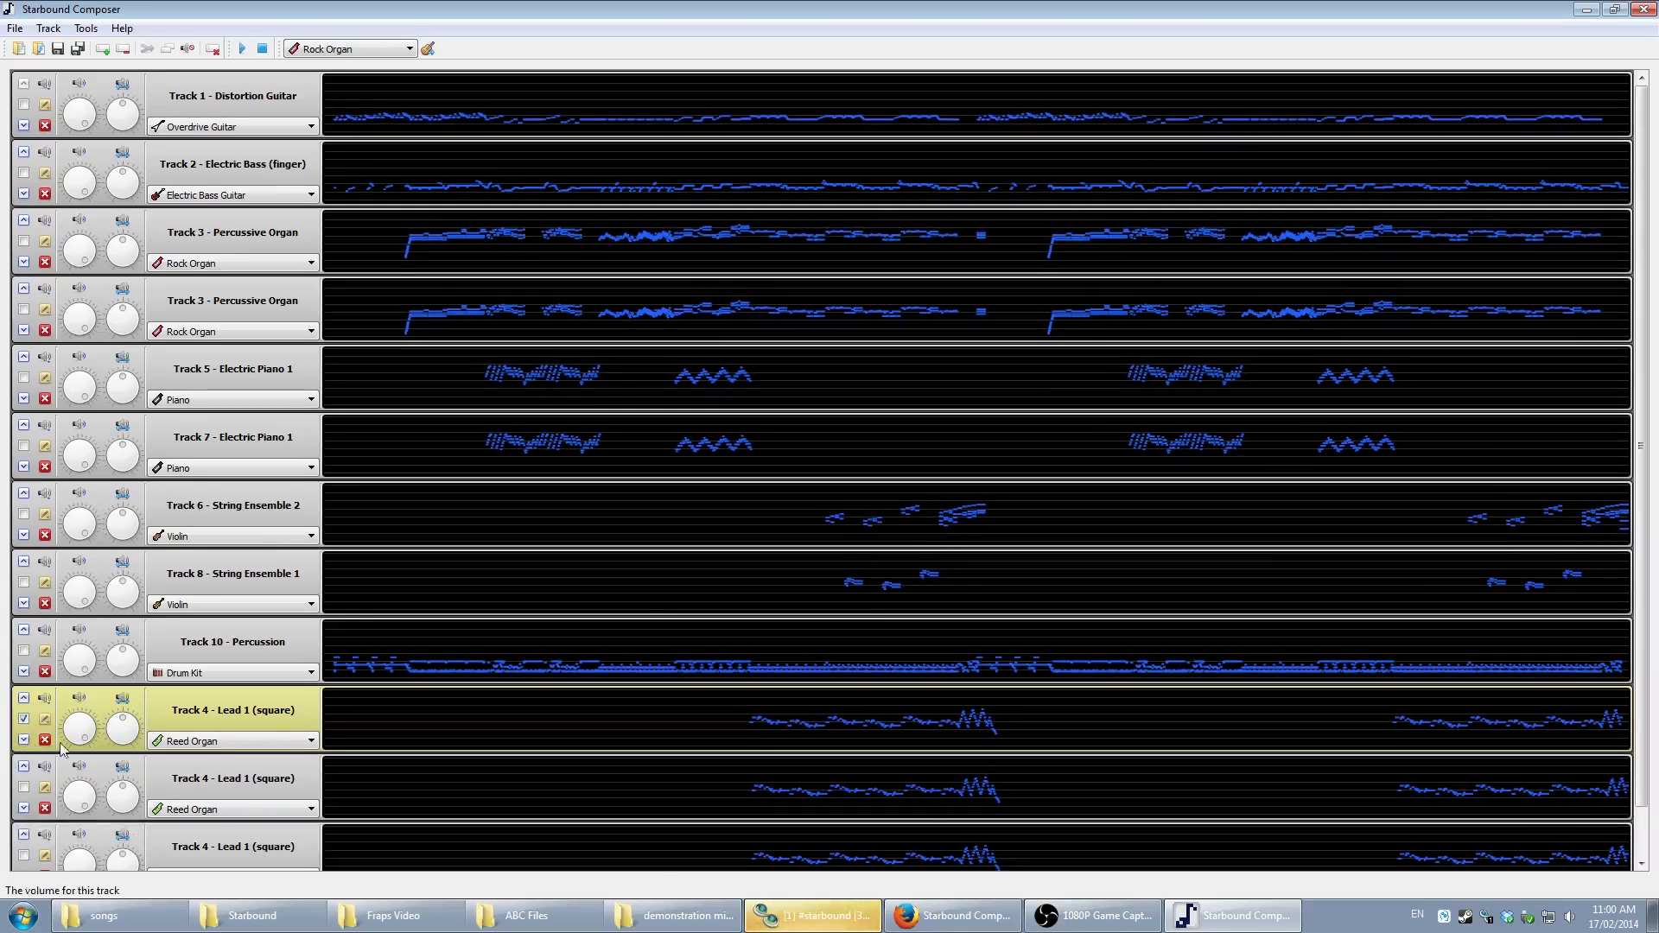
click(23, 718)
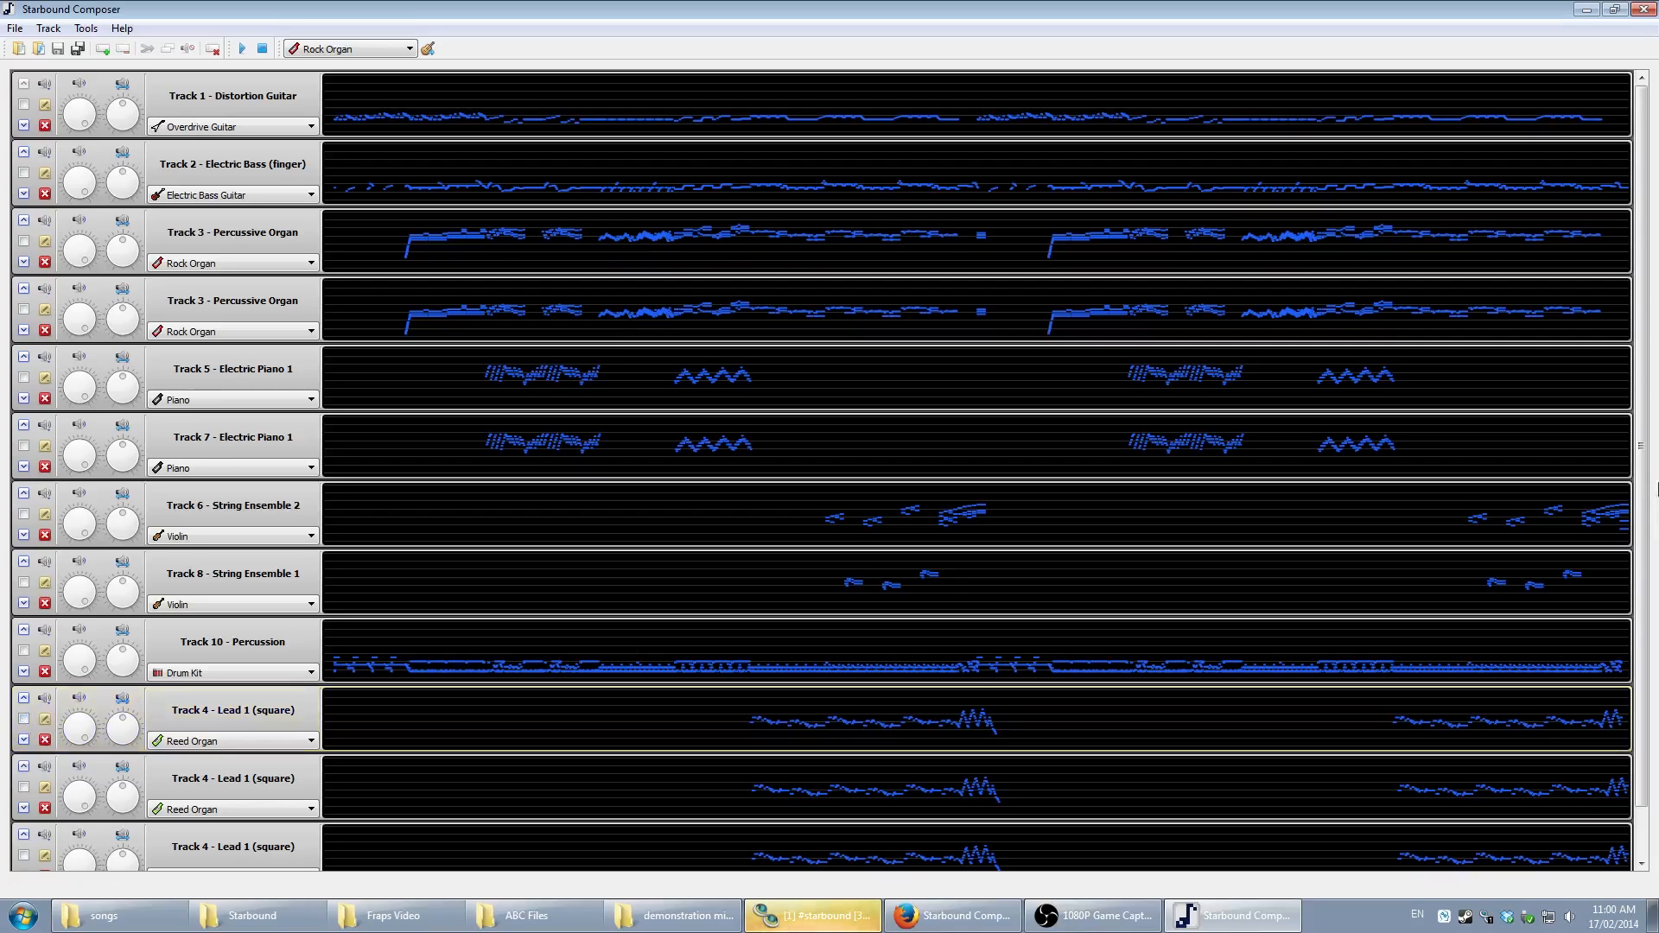
scroll(1642, 502, down, 1)
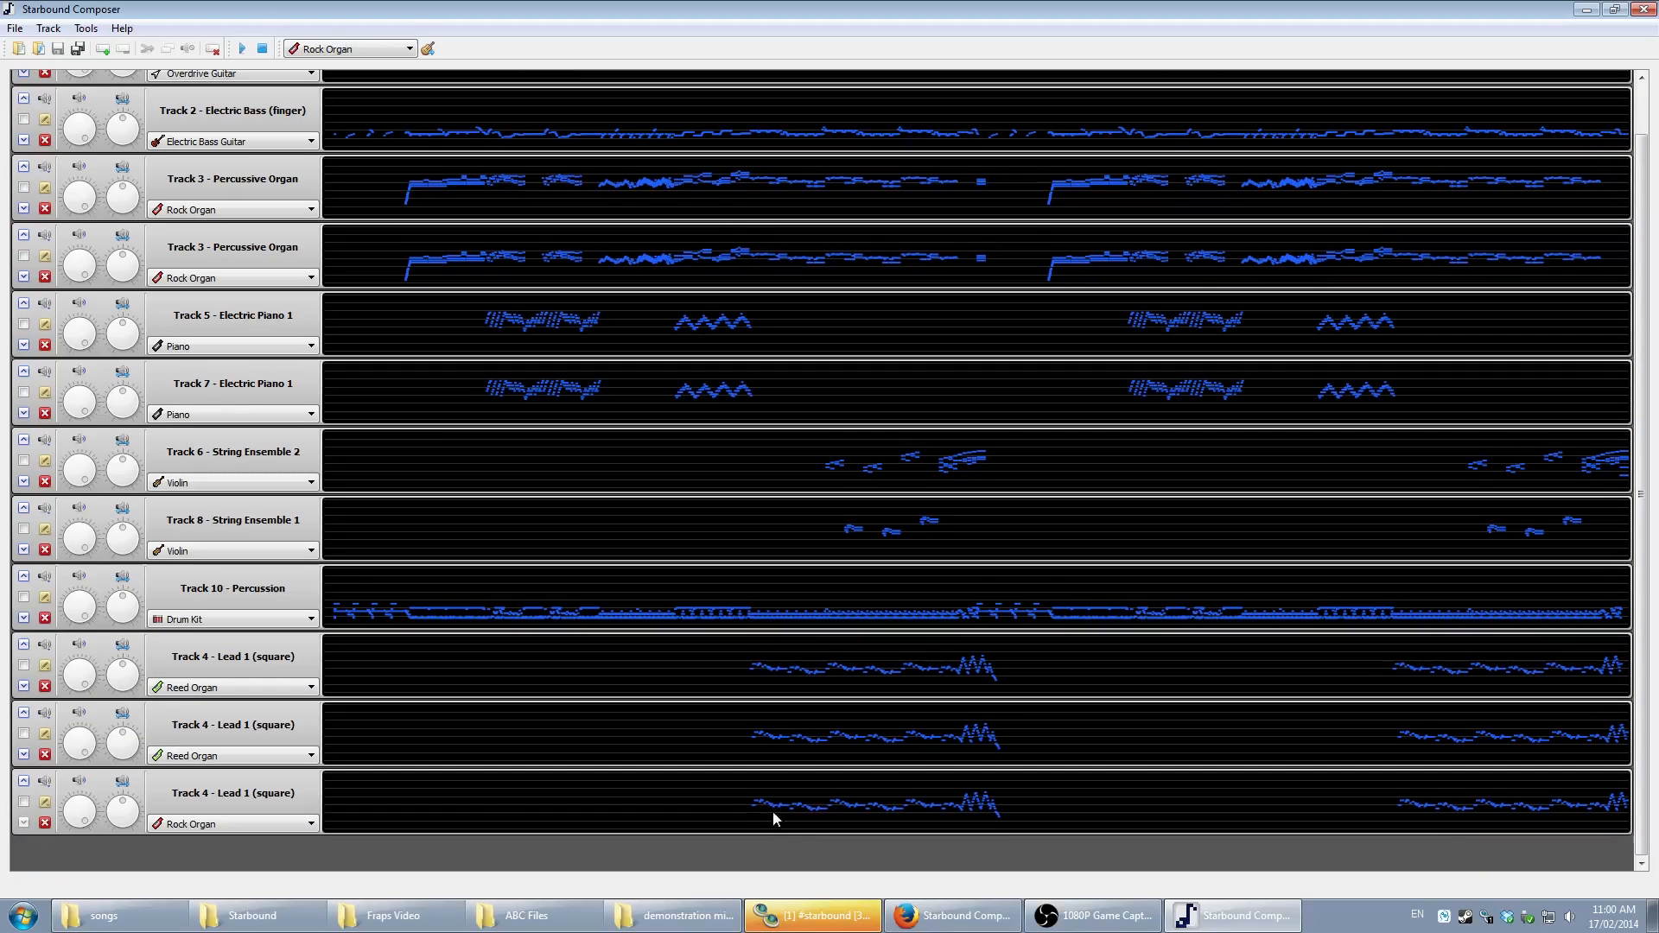
- Open the newest Track 4 copy in the ABC editor and examine its opening rest on line 7
click(46, 804)
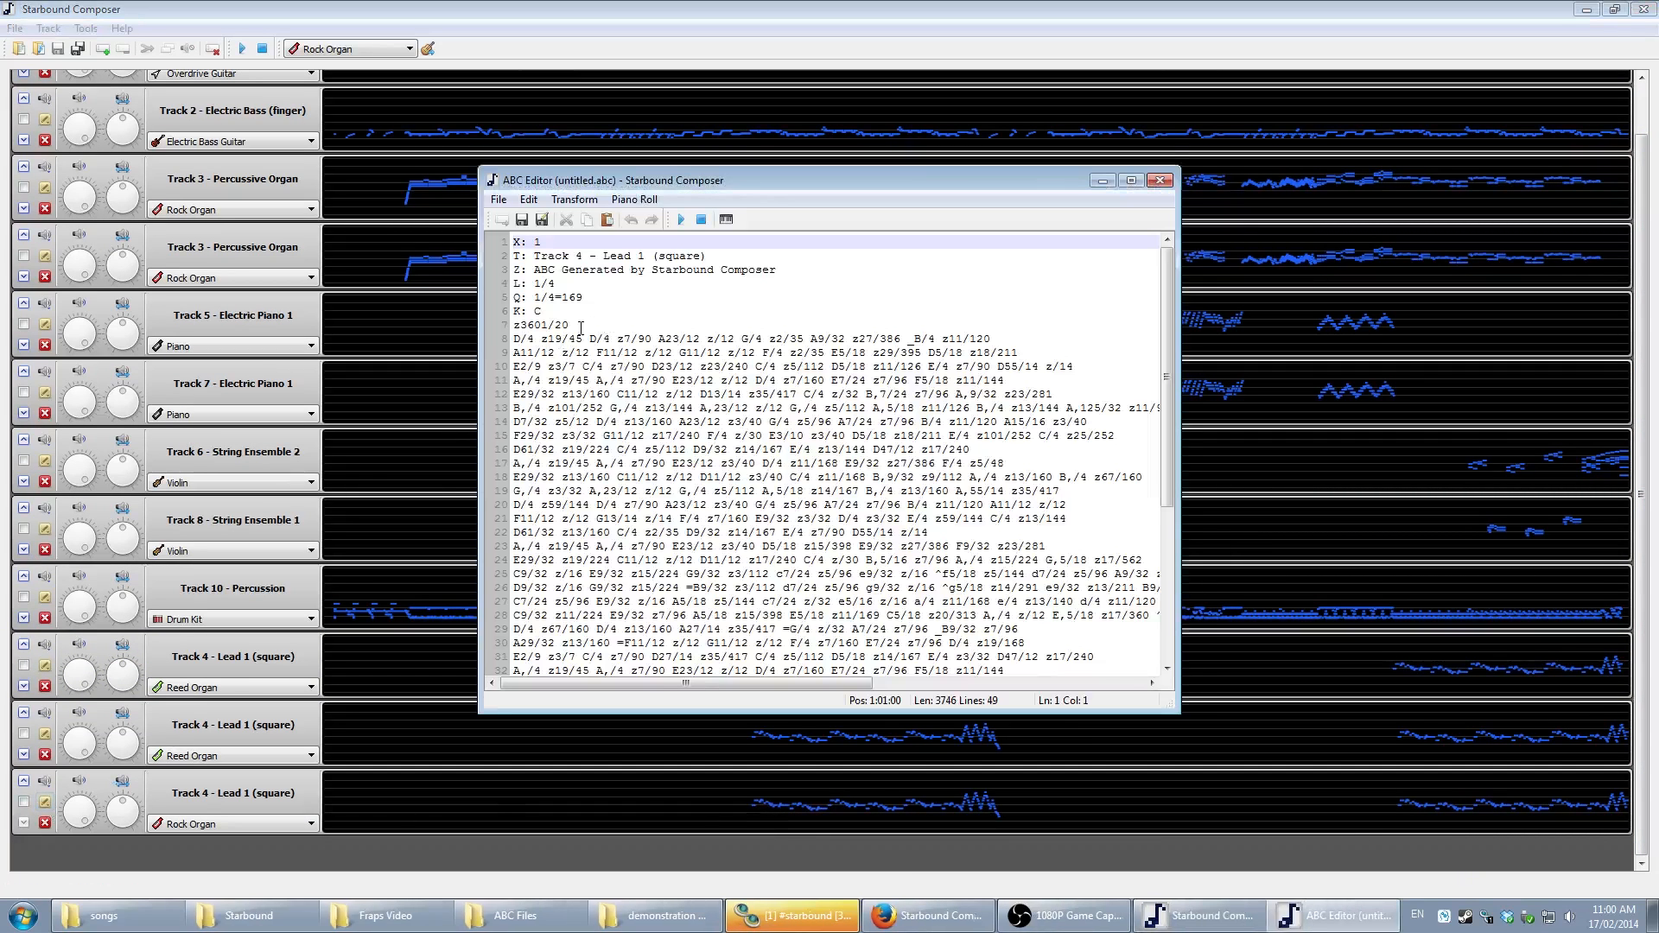
drag(515, 325, 570, 330)
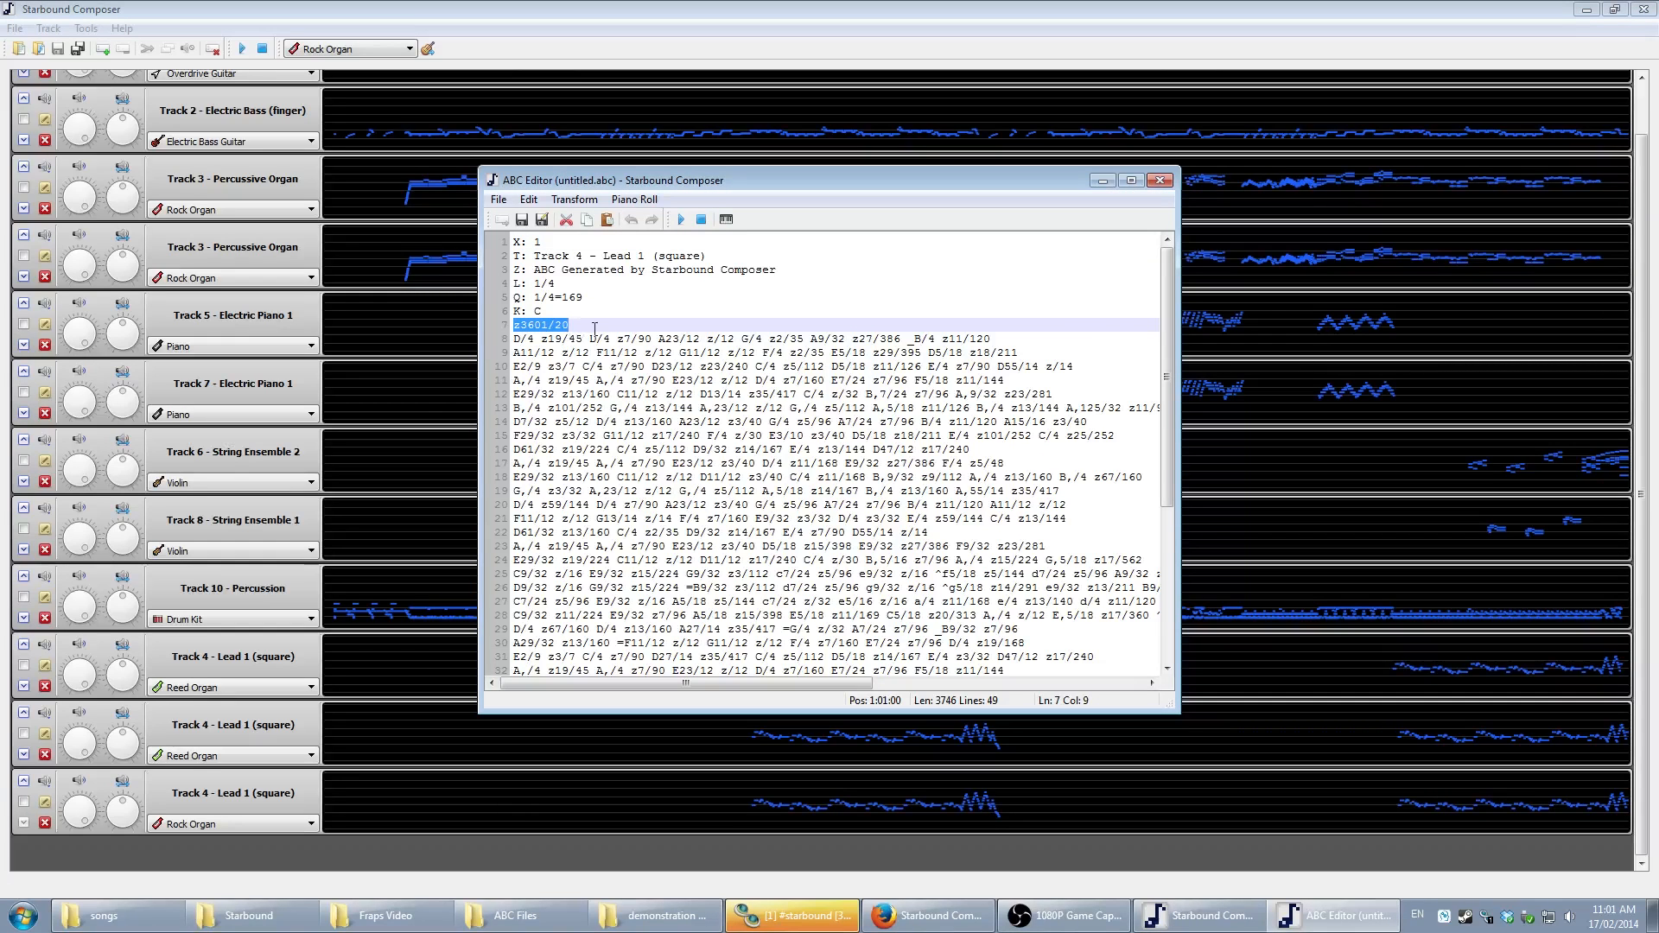
click(611, 320)
drag(514, 326, 550, 330)
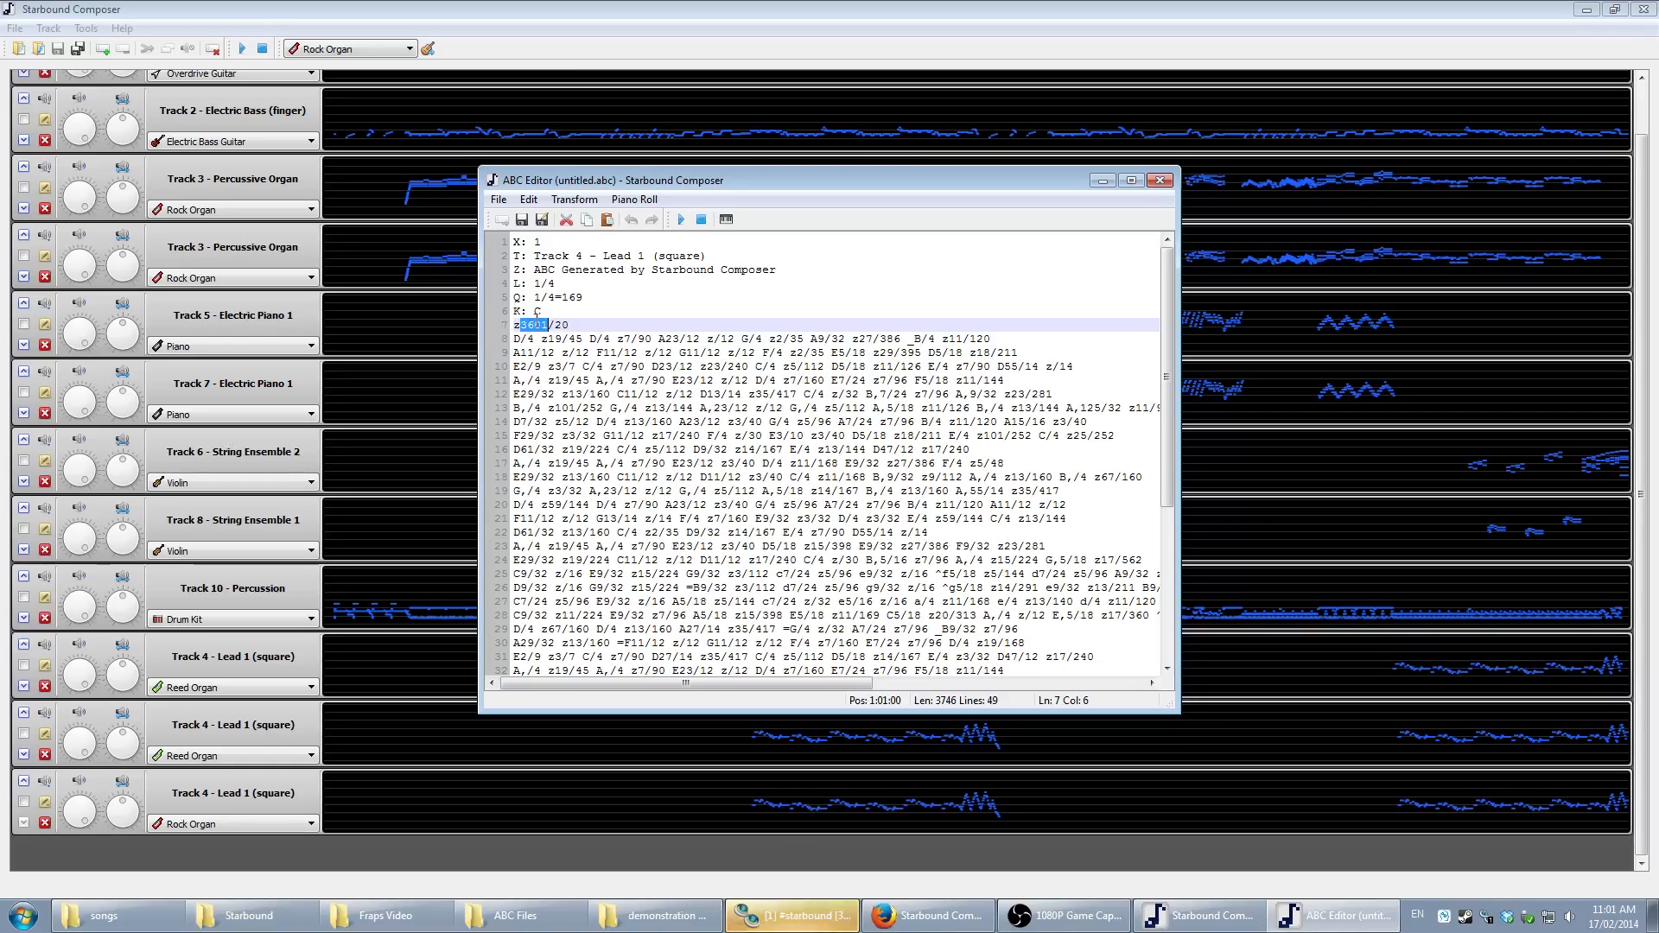
key(Right)
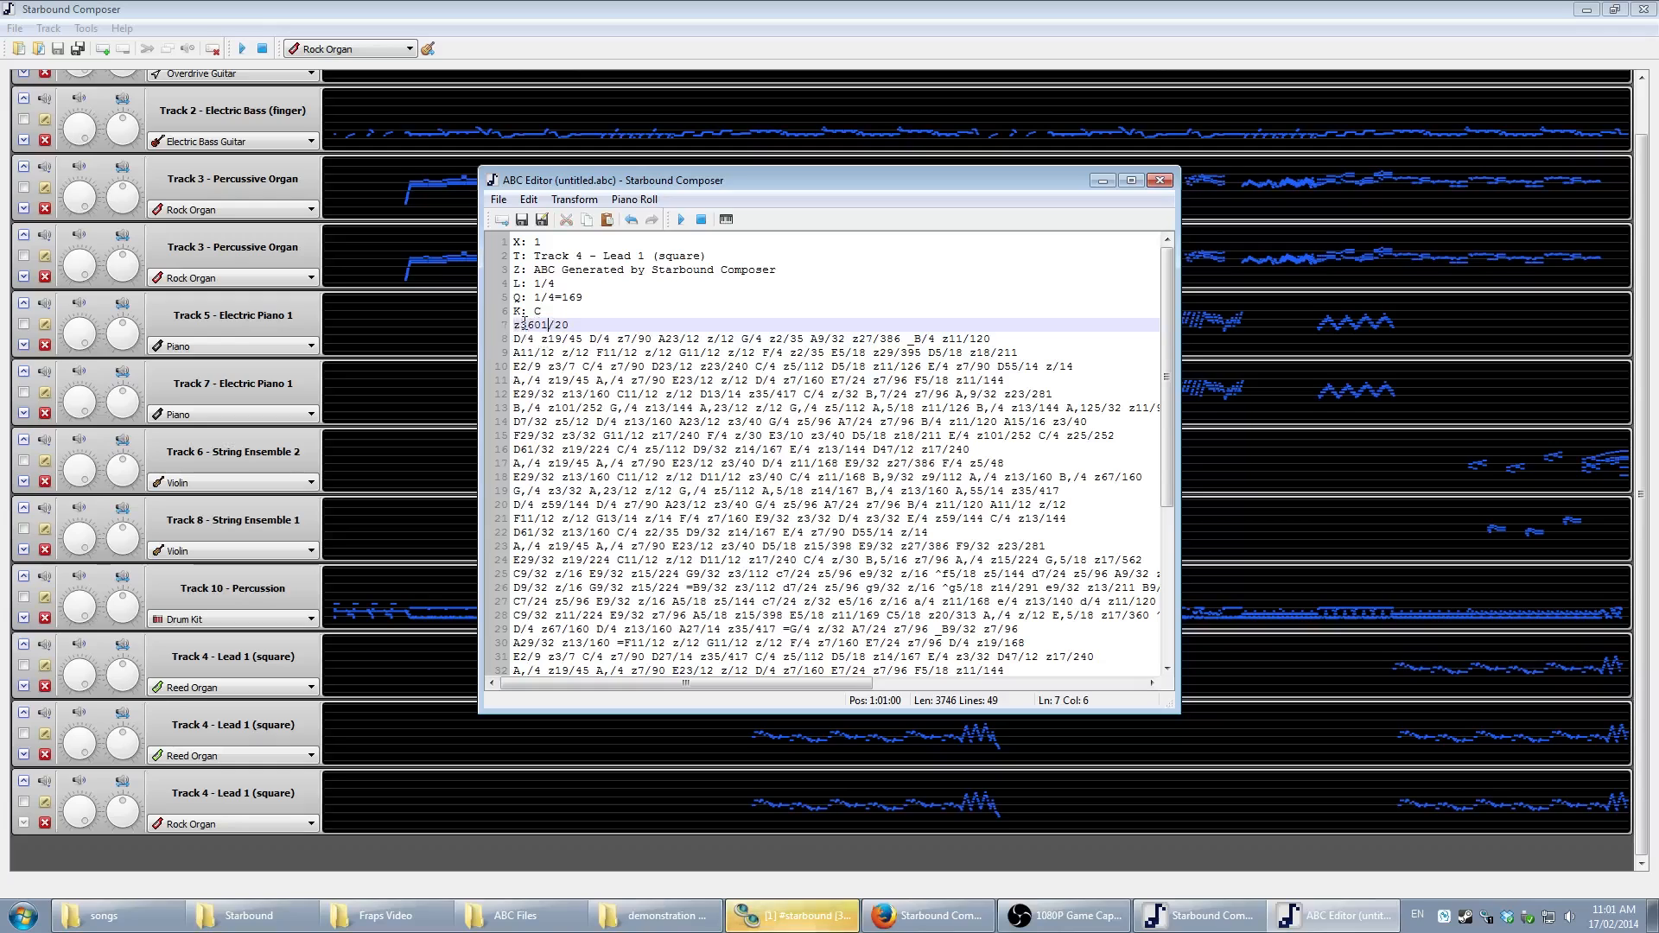
drag(558, 327, 571, 325)
click(563, 326)
- Insert a z/4 rest before the first note on line 8 of the Track 4 copy and apply the track changes
click(512, 338)
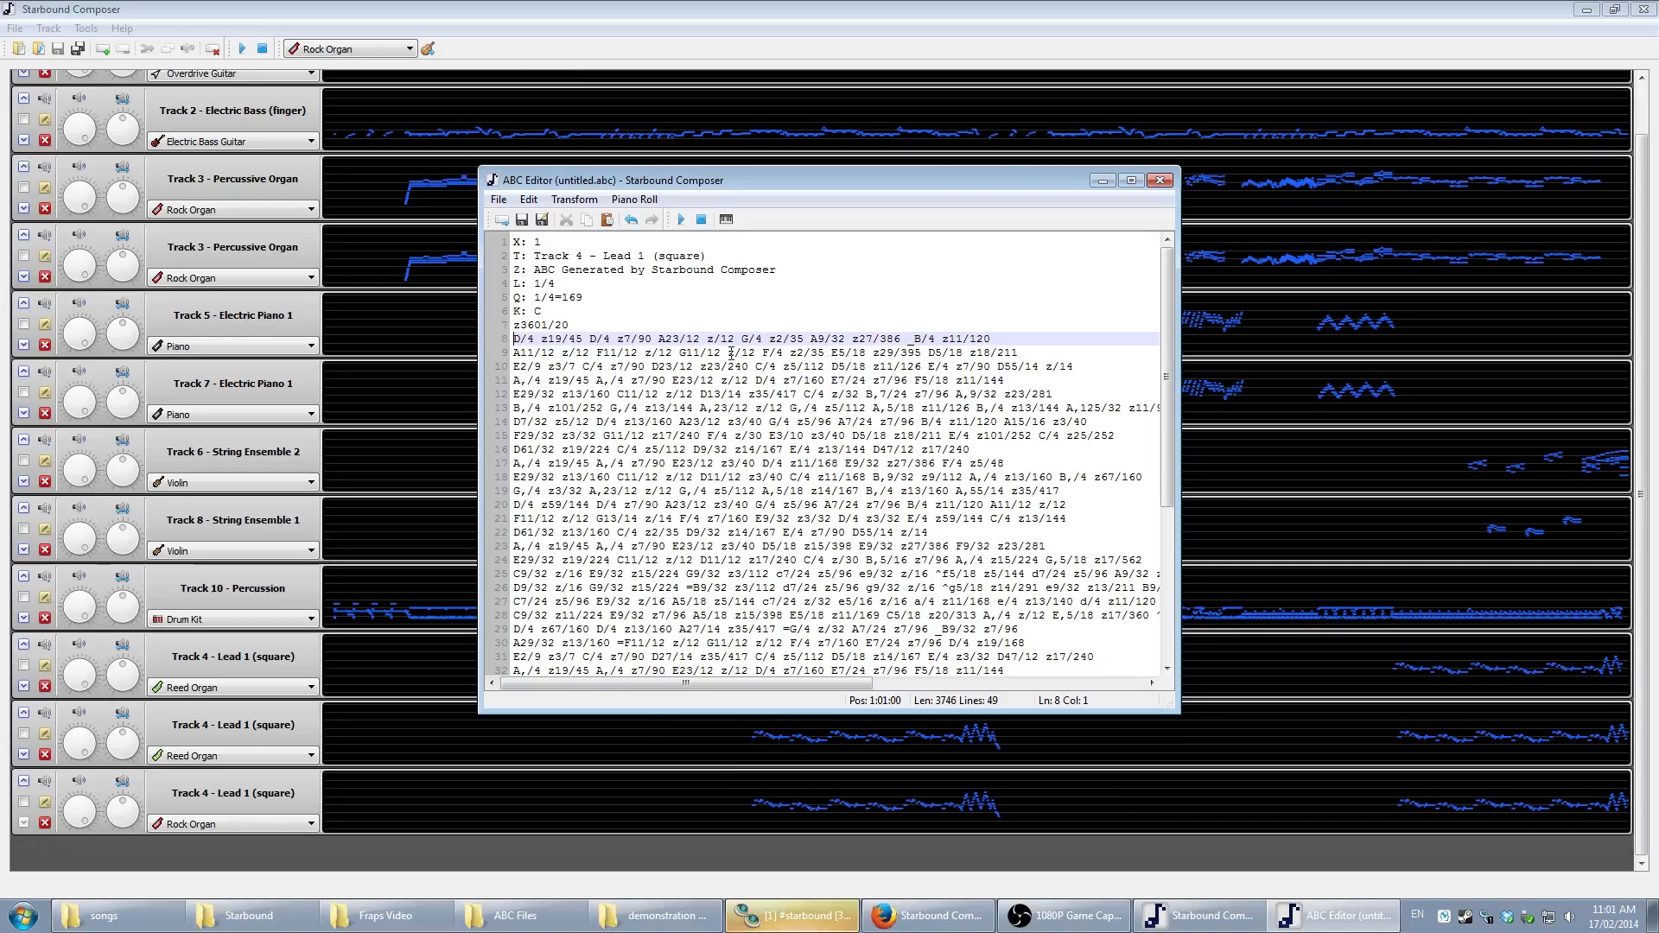
text(z)
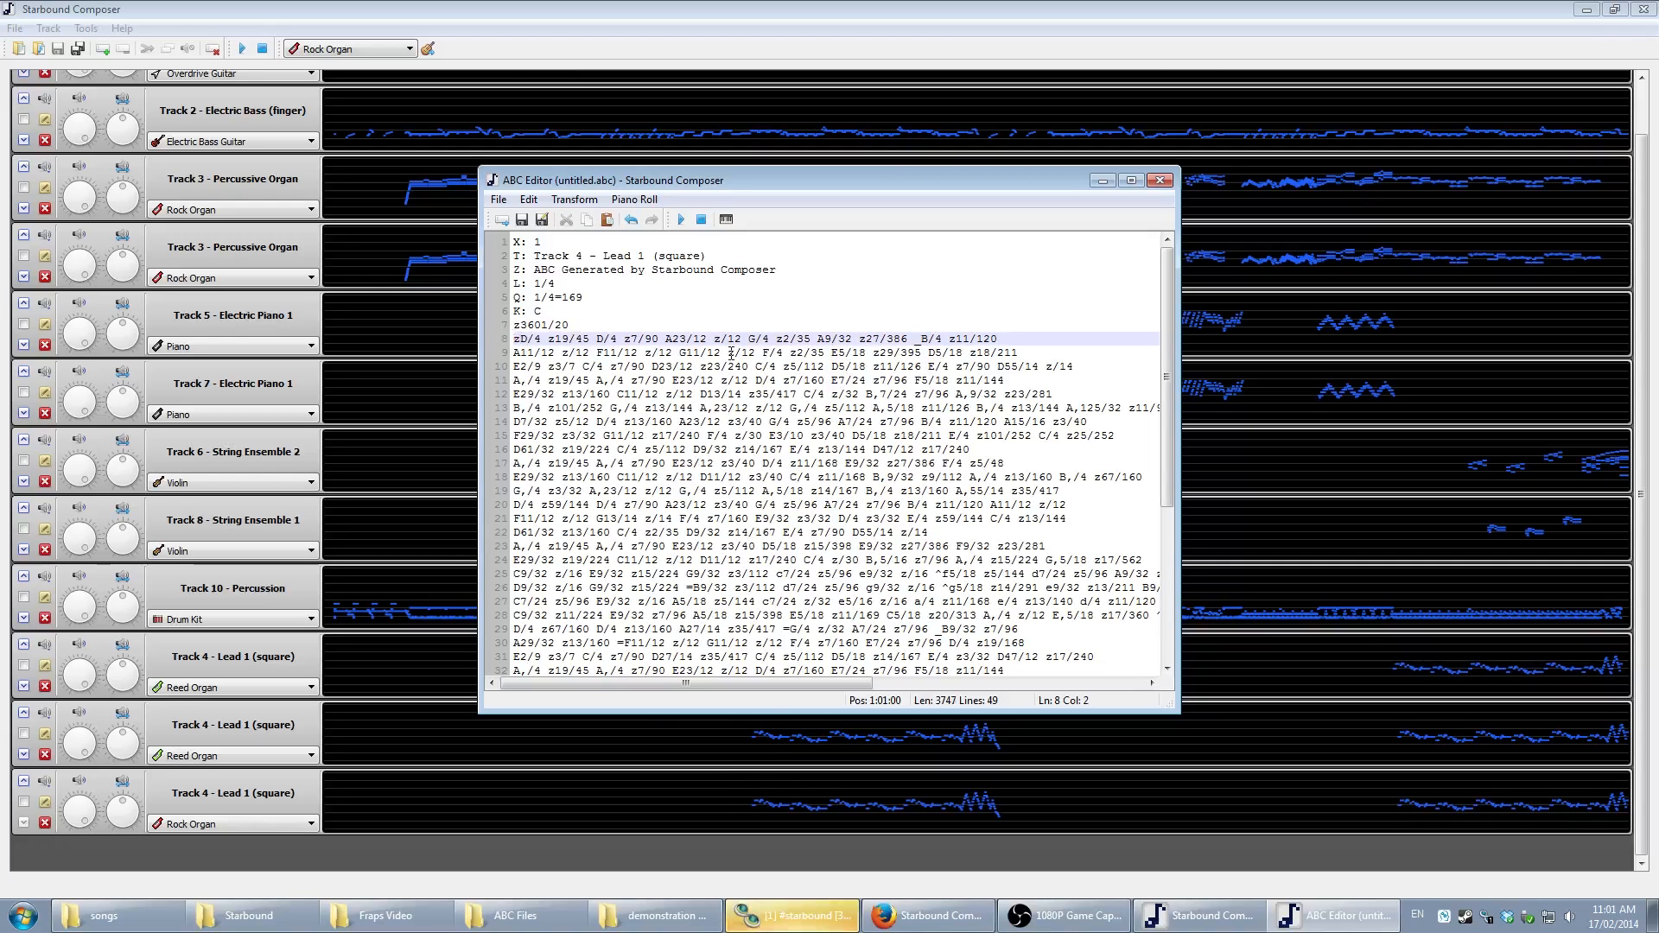
text(/4)
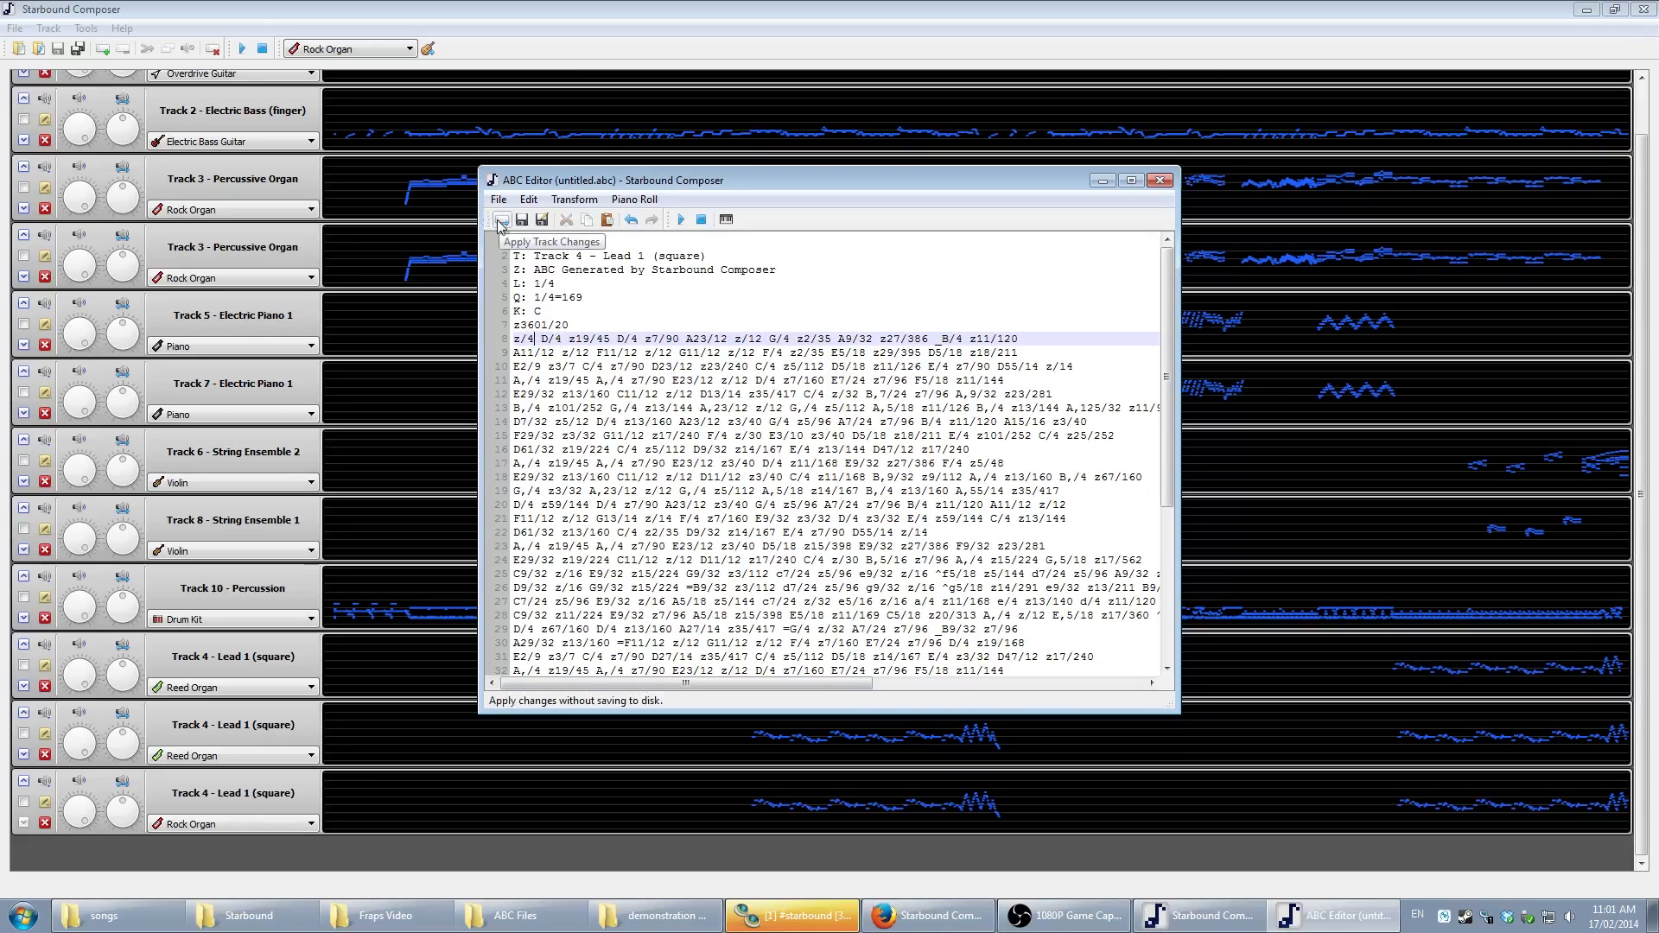
click(496, 225)
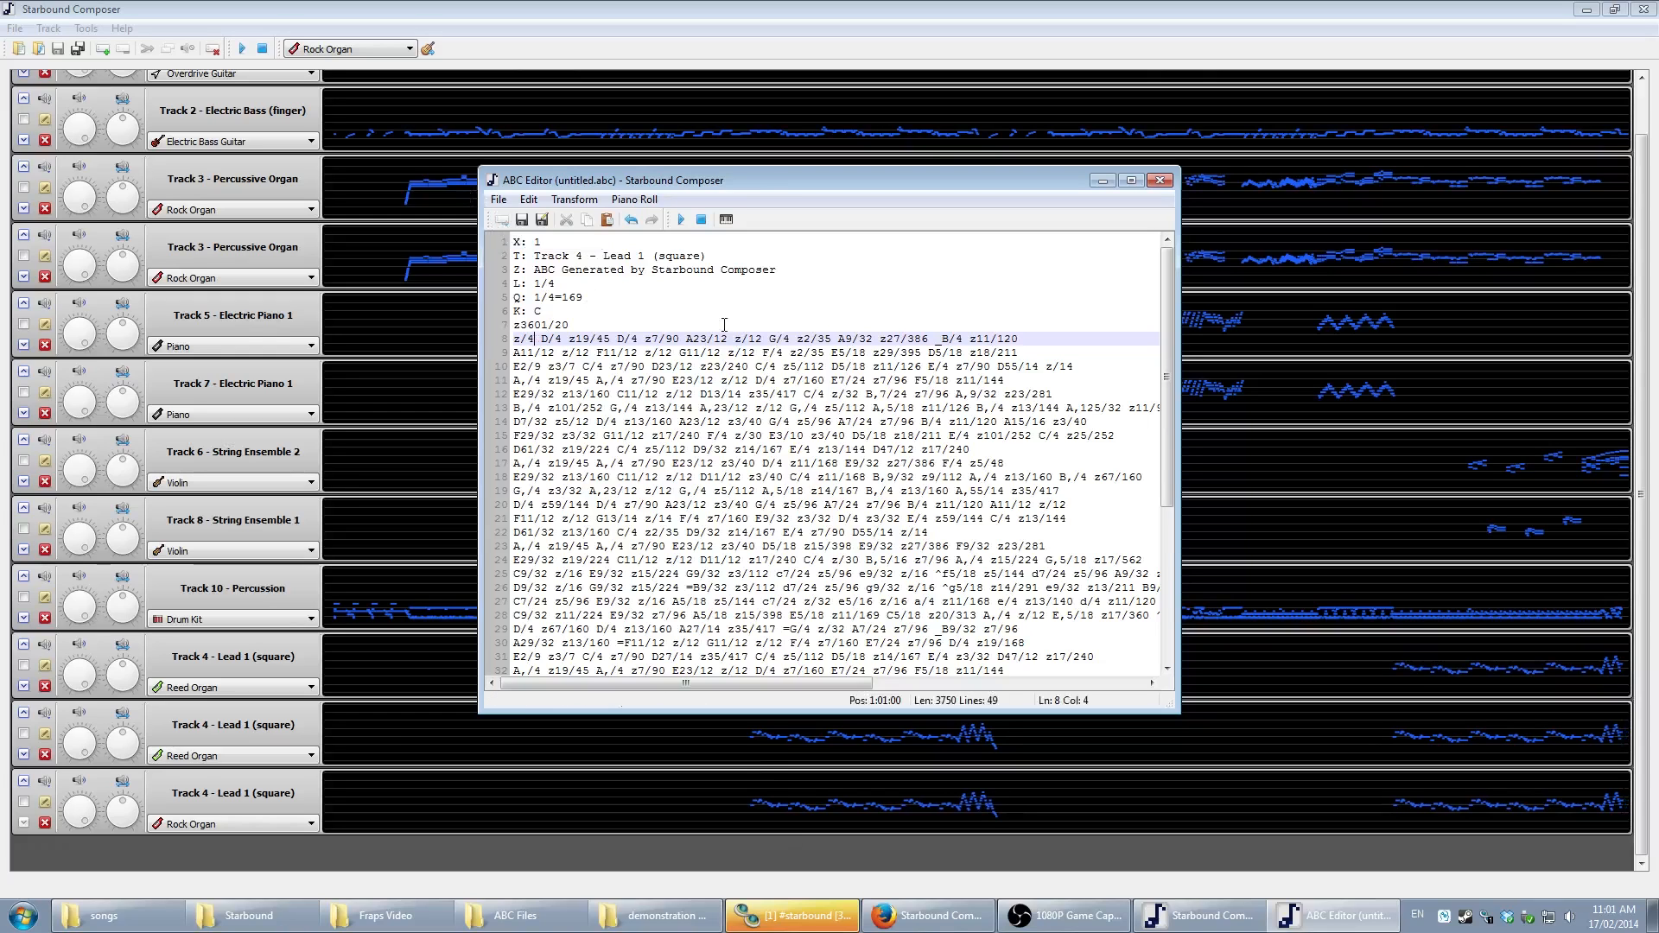
- Move the ABC editor aside, set the newest Track 4 copy to Reed Organ and preview the arrangement
drag(750, 178, 1019, 47)
click(262, 49)
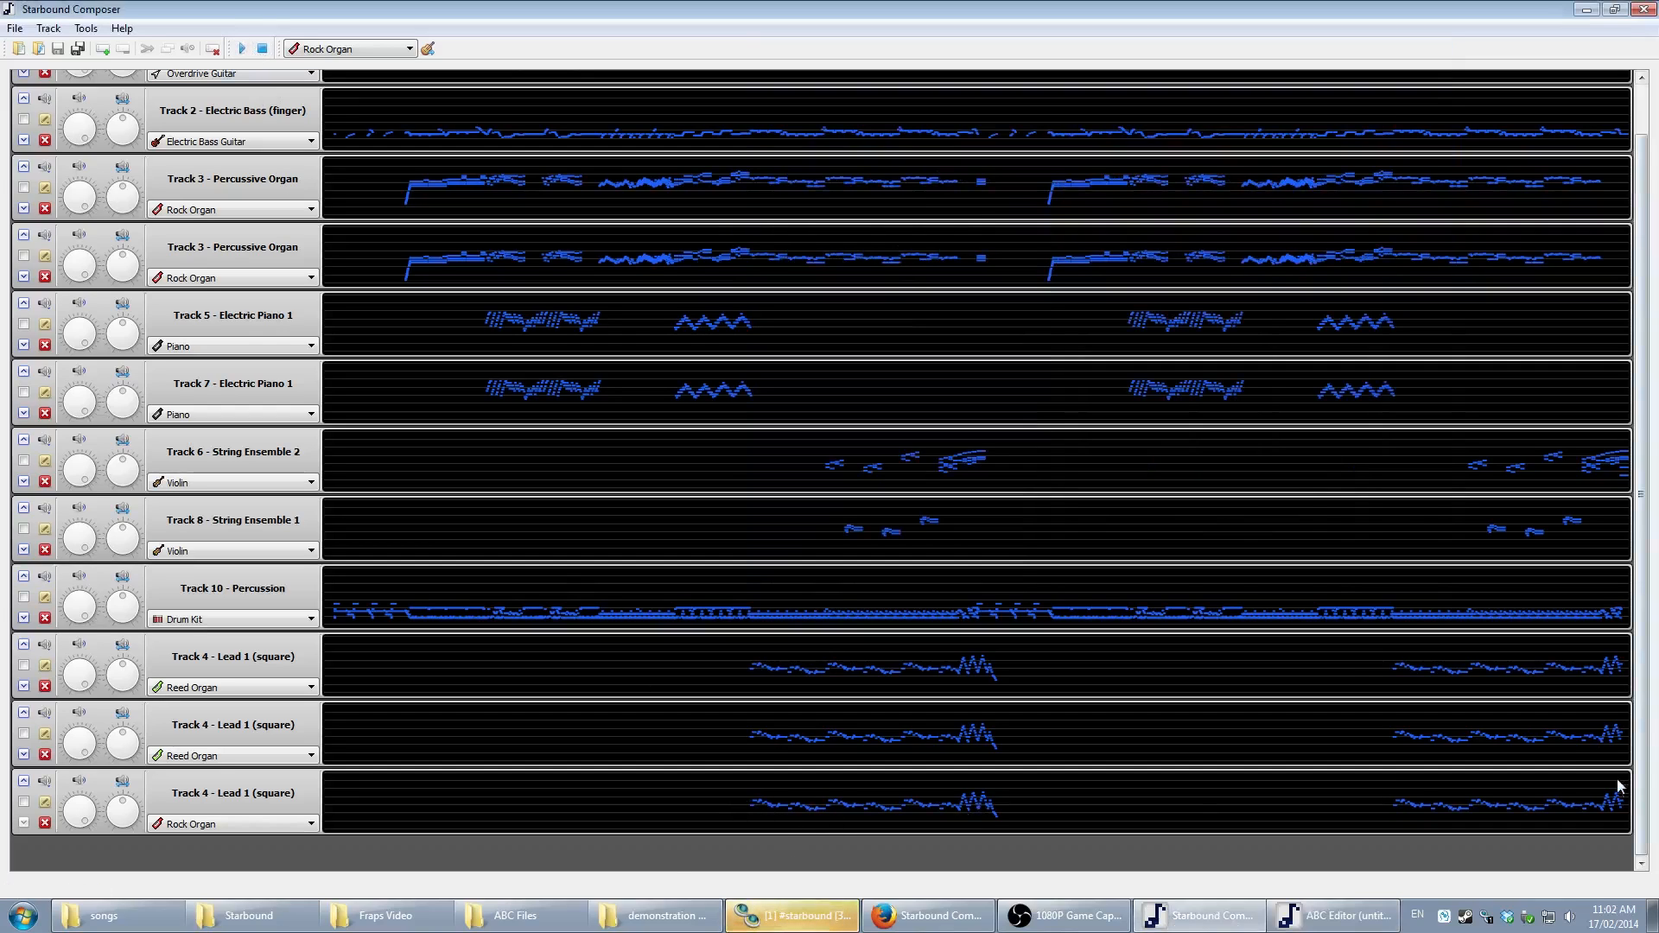
click(222, 825)
scroll(226, 777, down, 3)
click(226, 727)
click(245, 51)
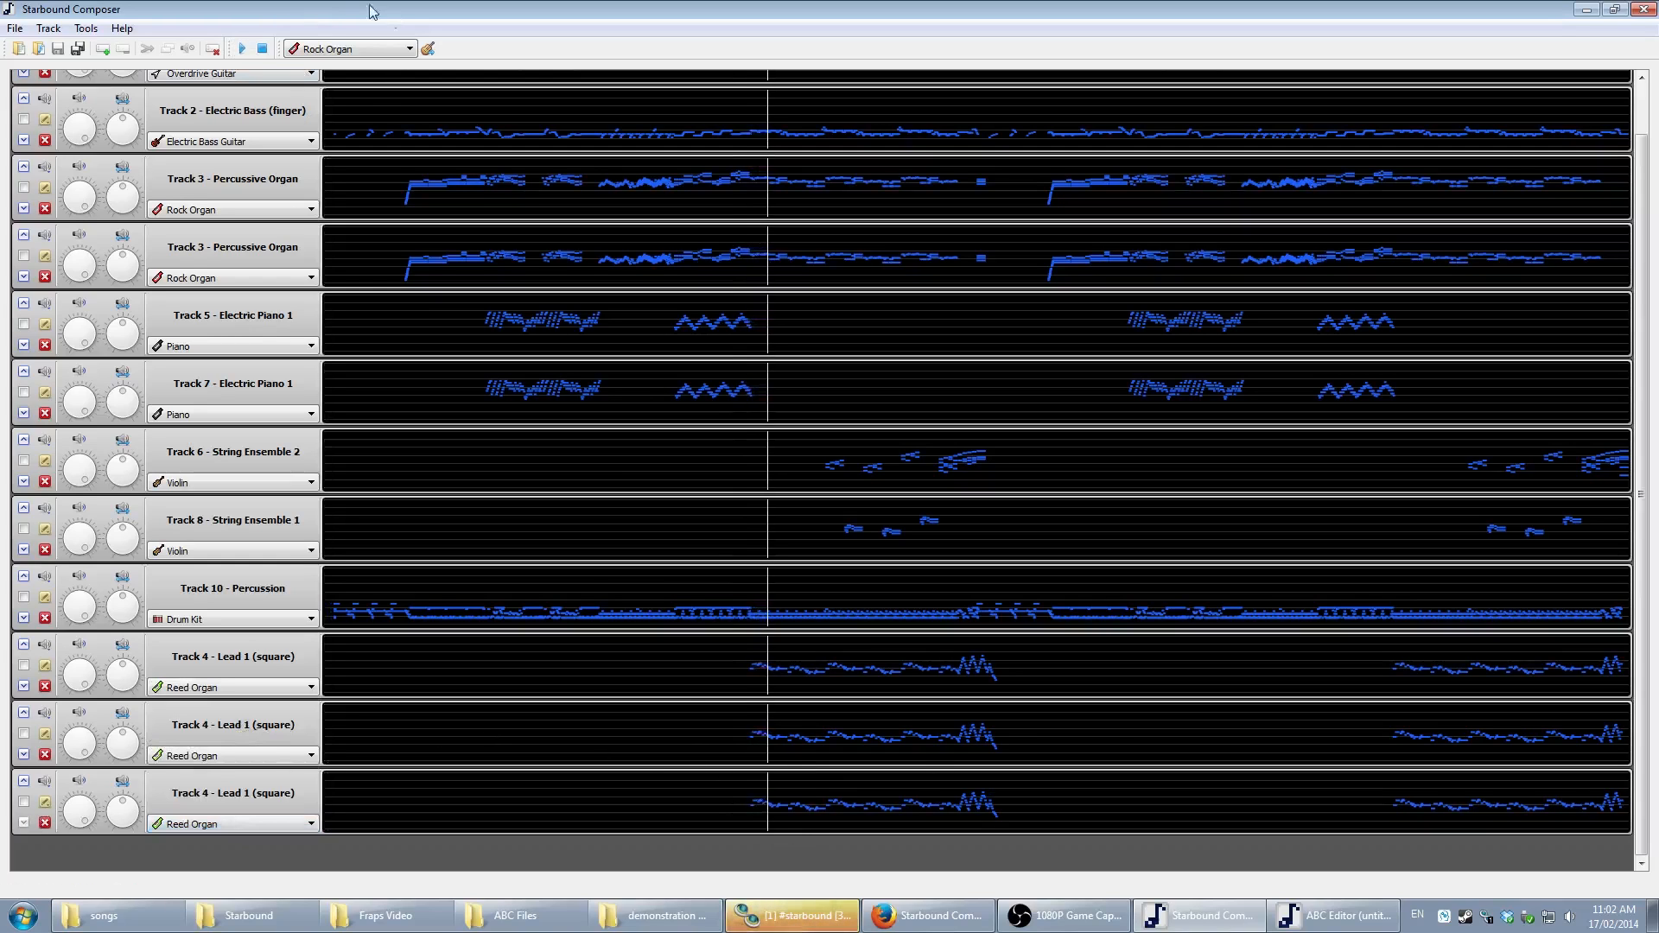
- Change the added rest on line 8 of the Track 4 copy to z/2 and apply the track changes
click(1292, 913)
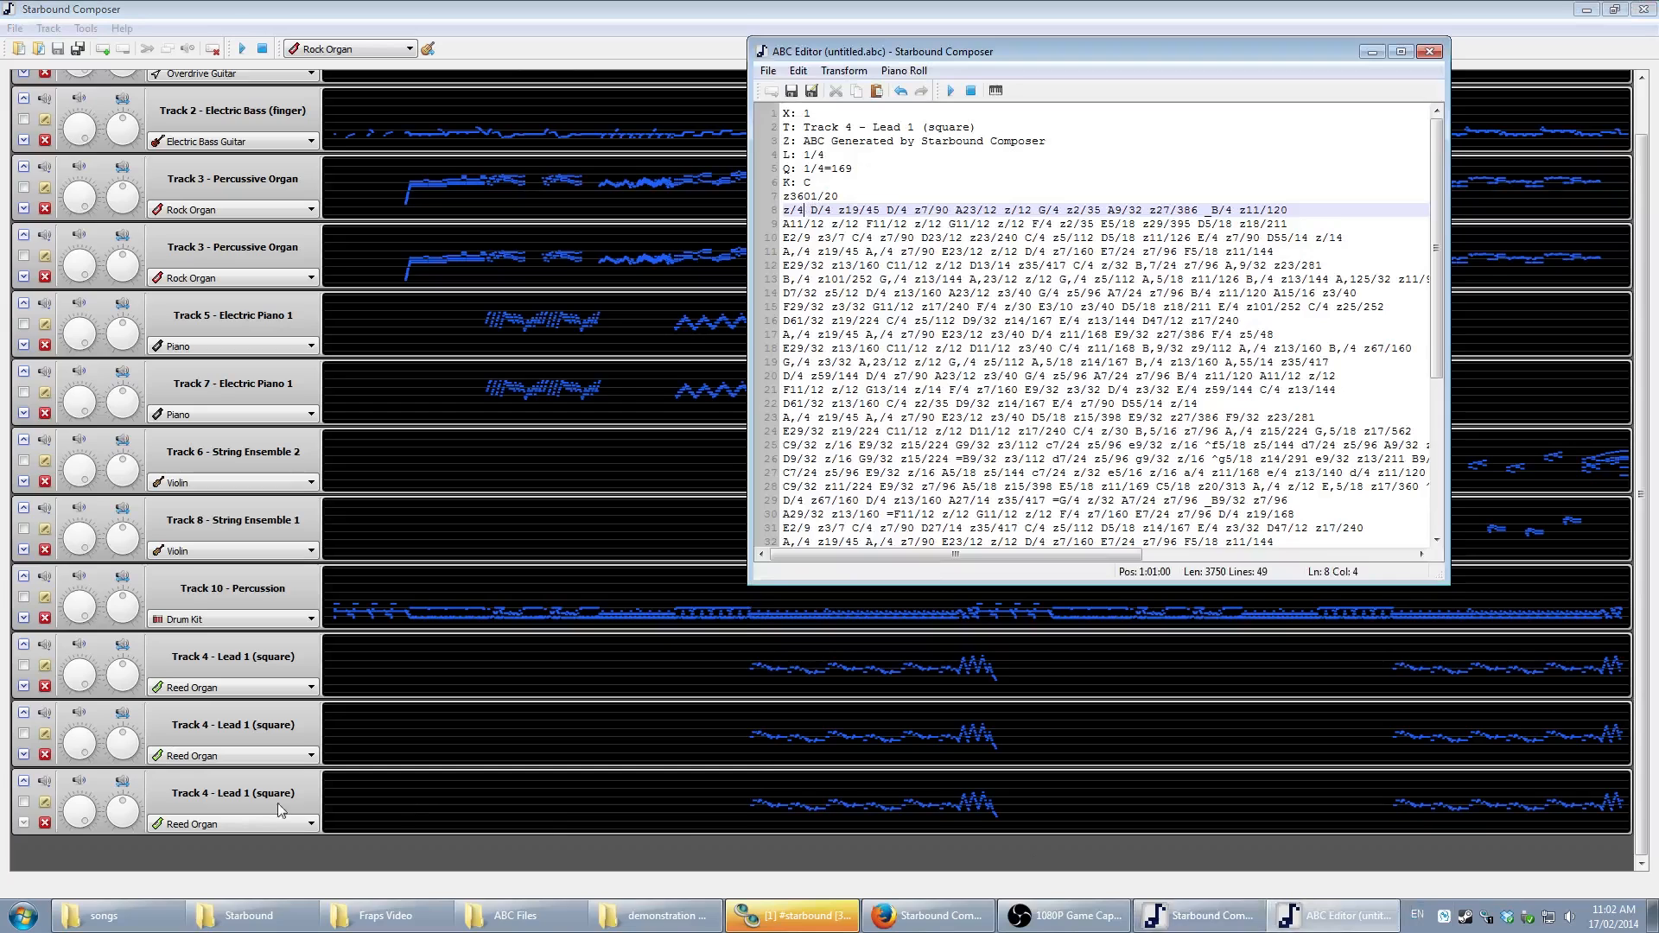
click(38, 800)
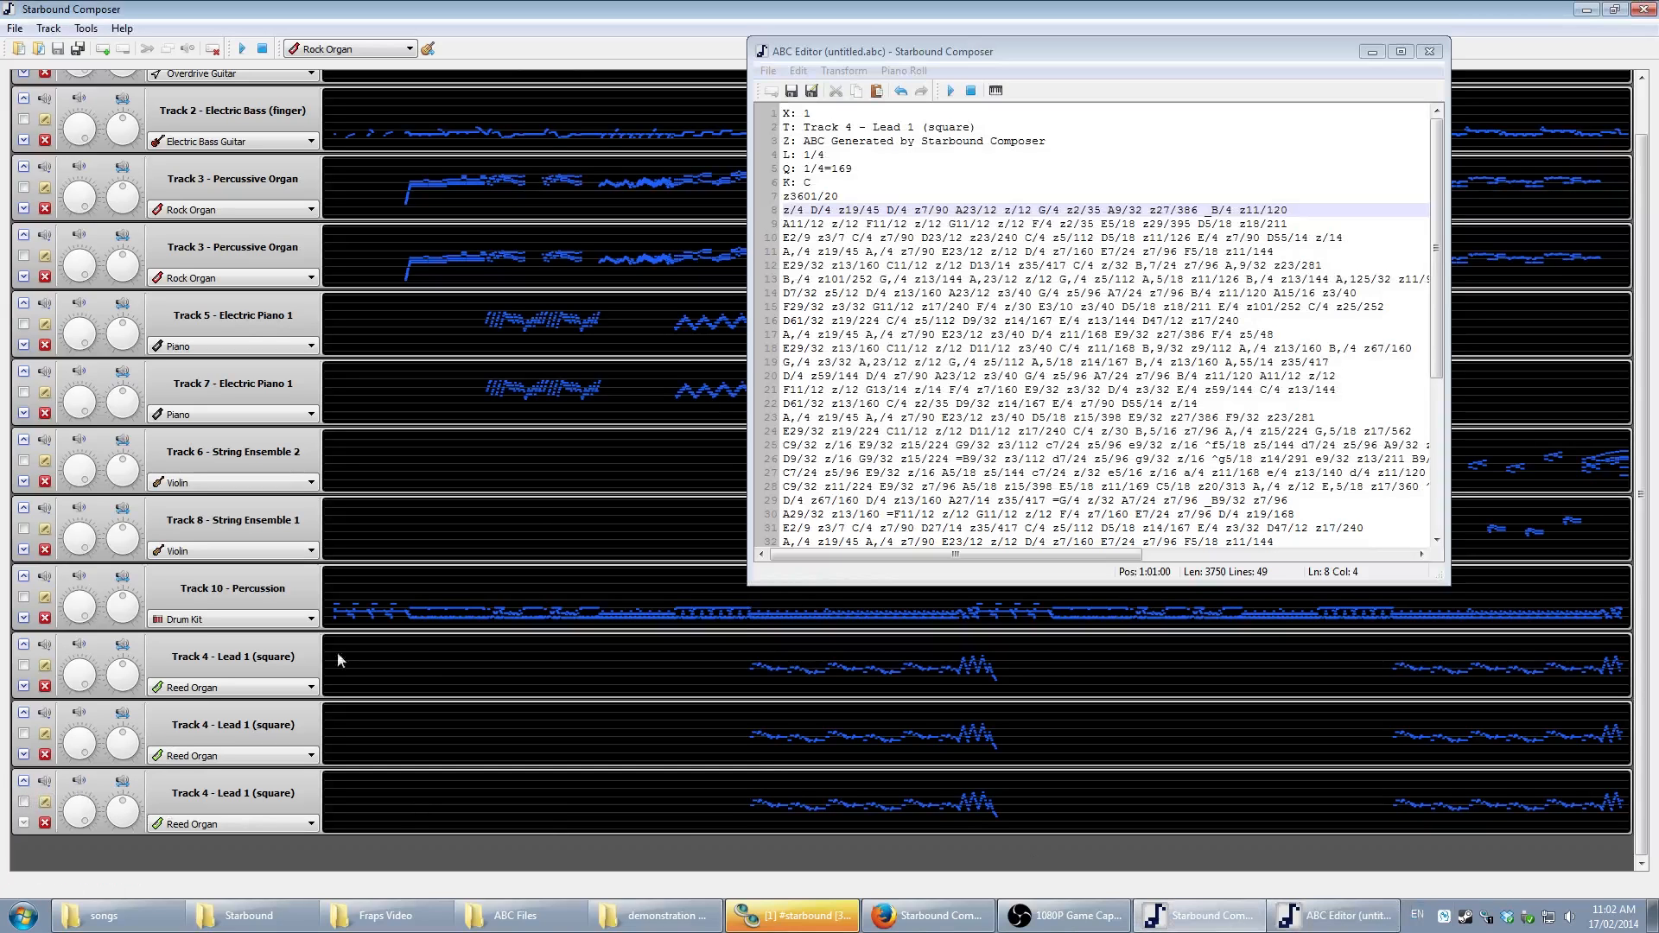
click(799, 210)
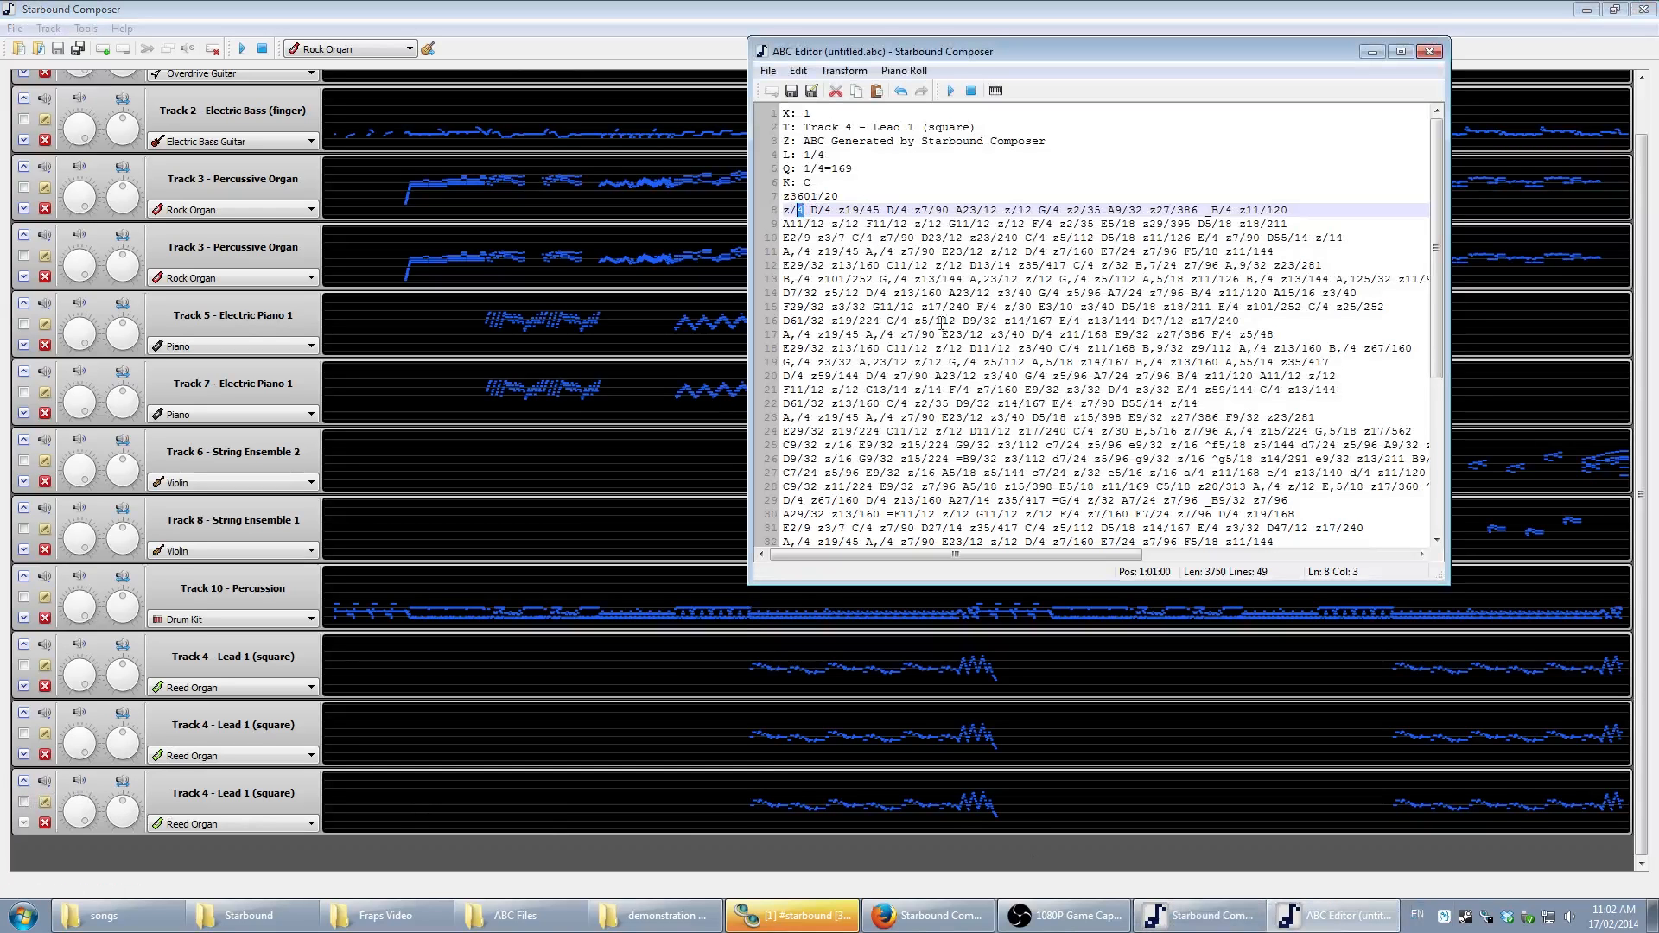
text(2)
drag(803, 210, 796, 212)
click(774, 95)
- Restart playback from just before the Track 4 lead parts enter, listen to the delayed copy and stop playback
click(263, 49)
click(244, 52)
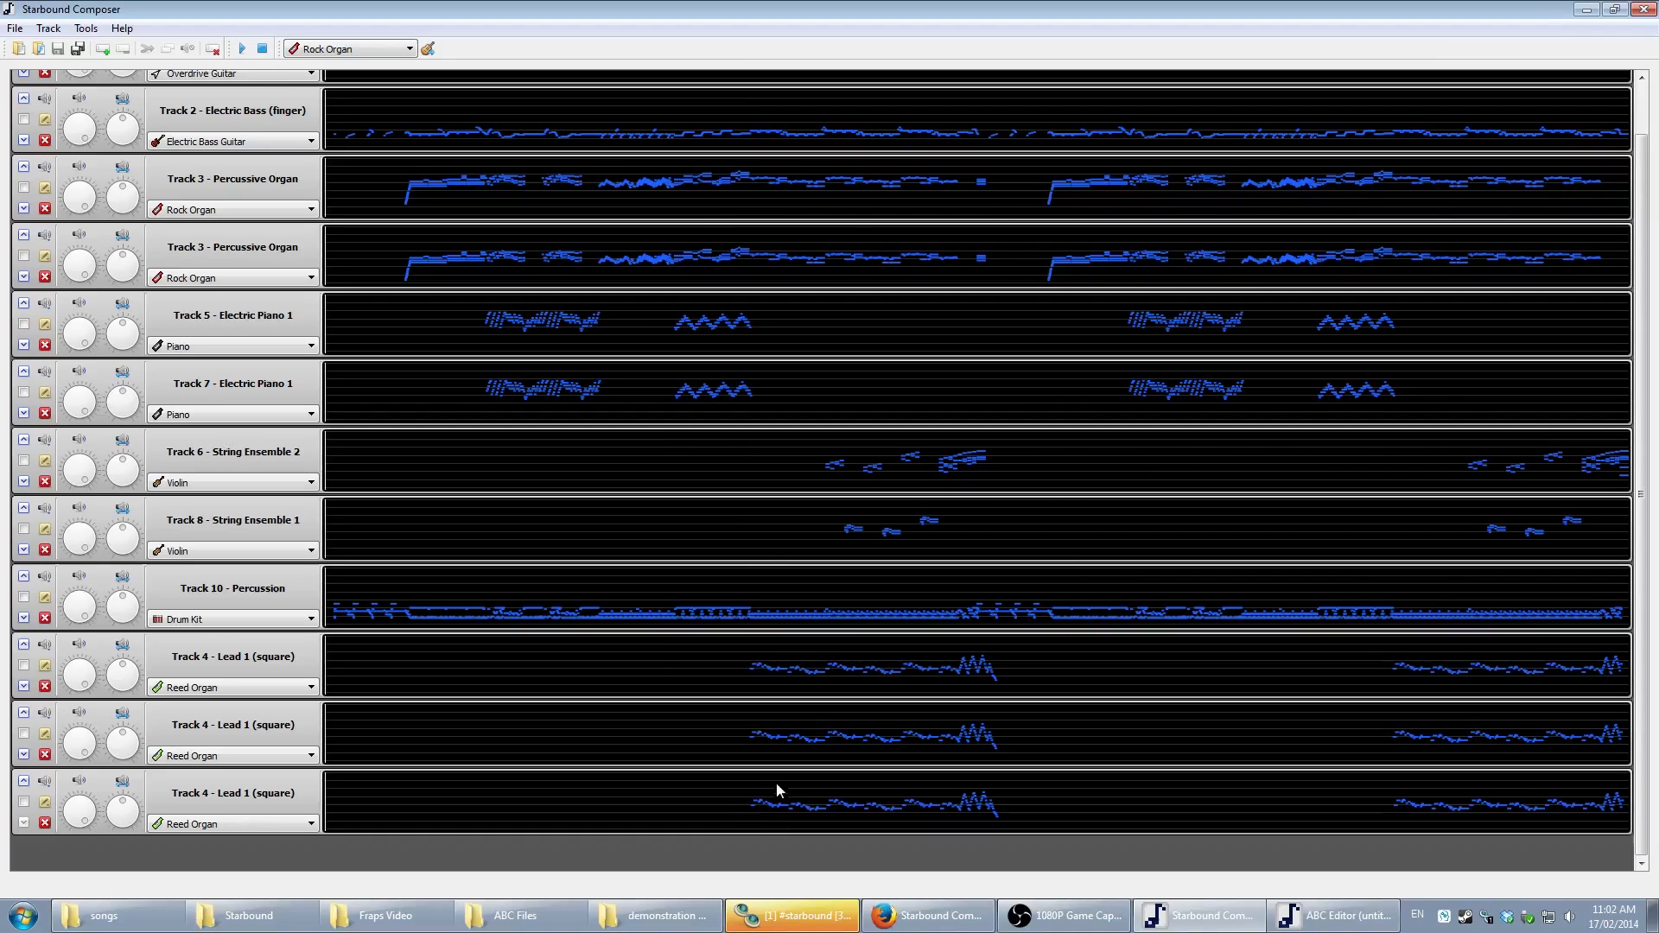
click(736, 811)
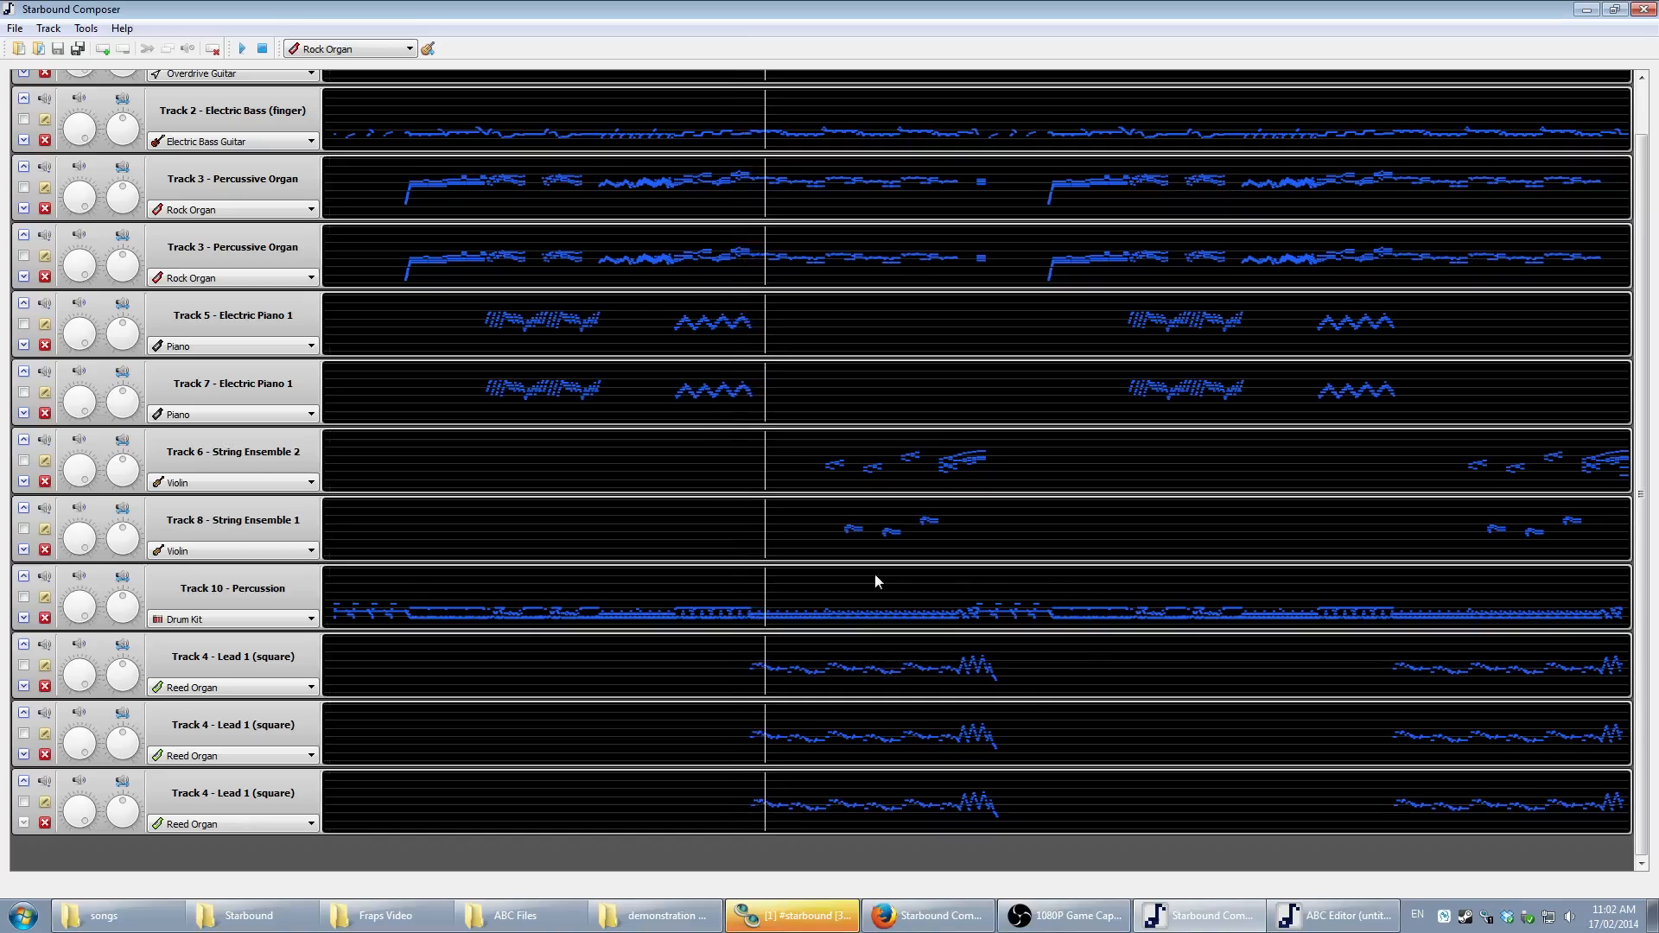
click(264, 48)
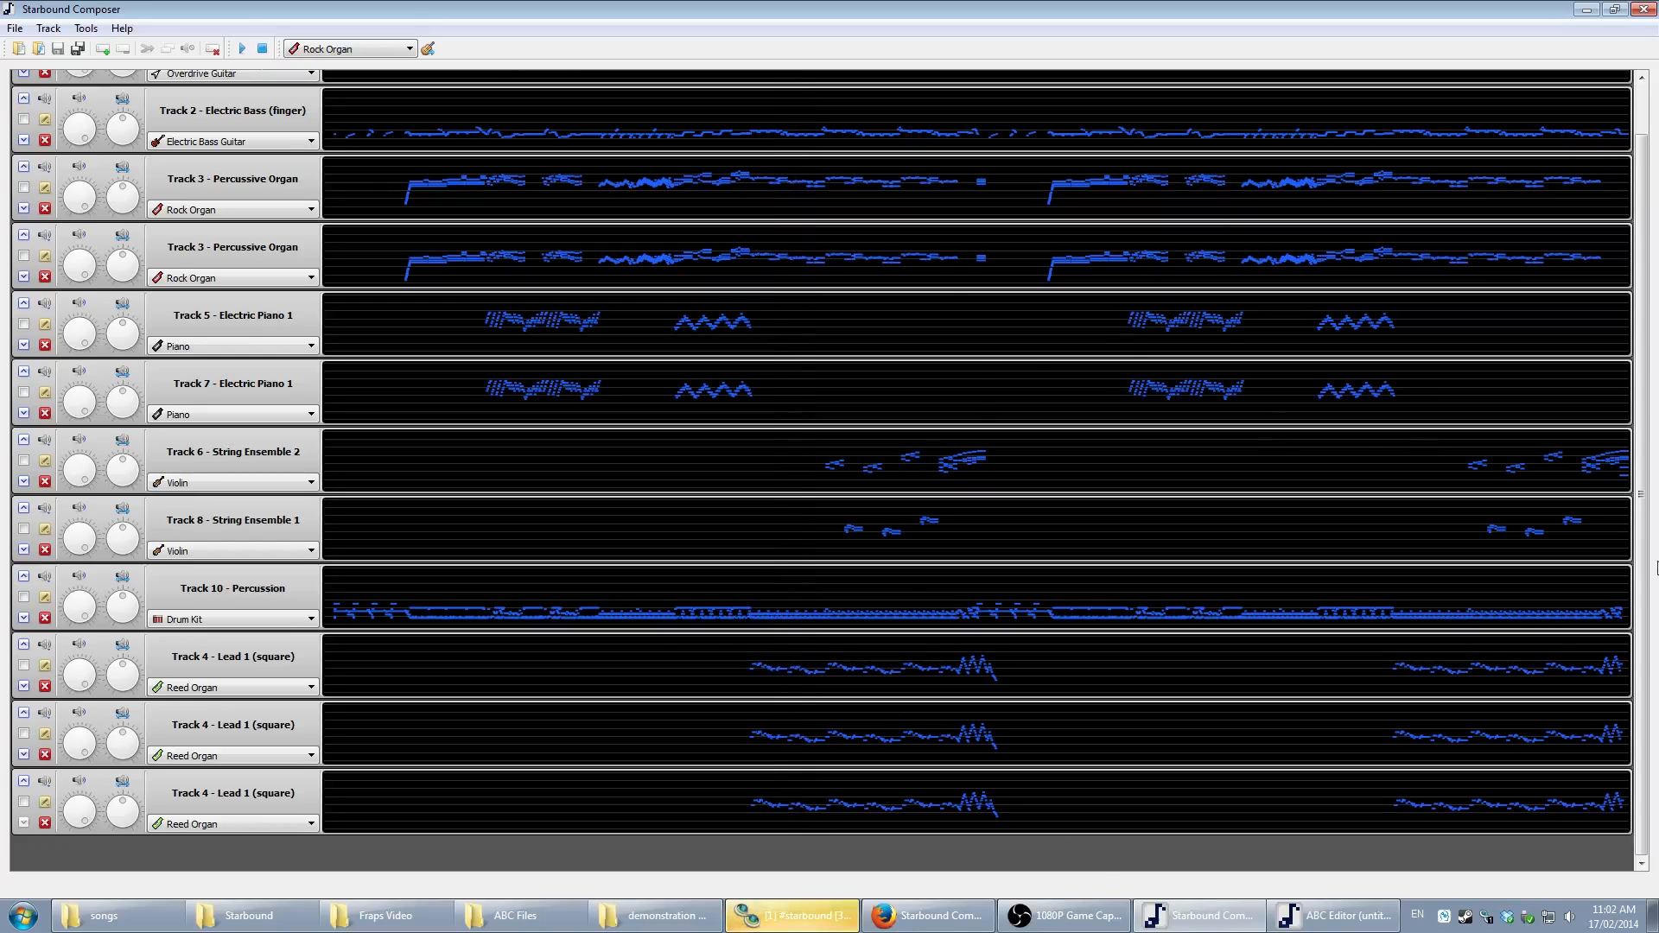
- Look through the whole track list from Track 1 - Distortion Guitar to the last Track 4 lead part
scroll(1616, 481, up, 1)
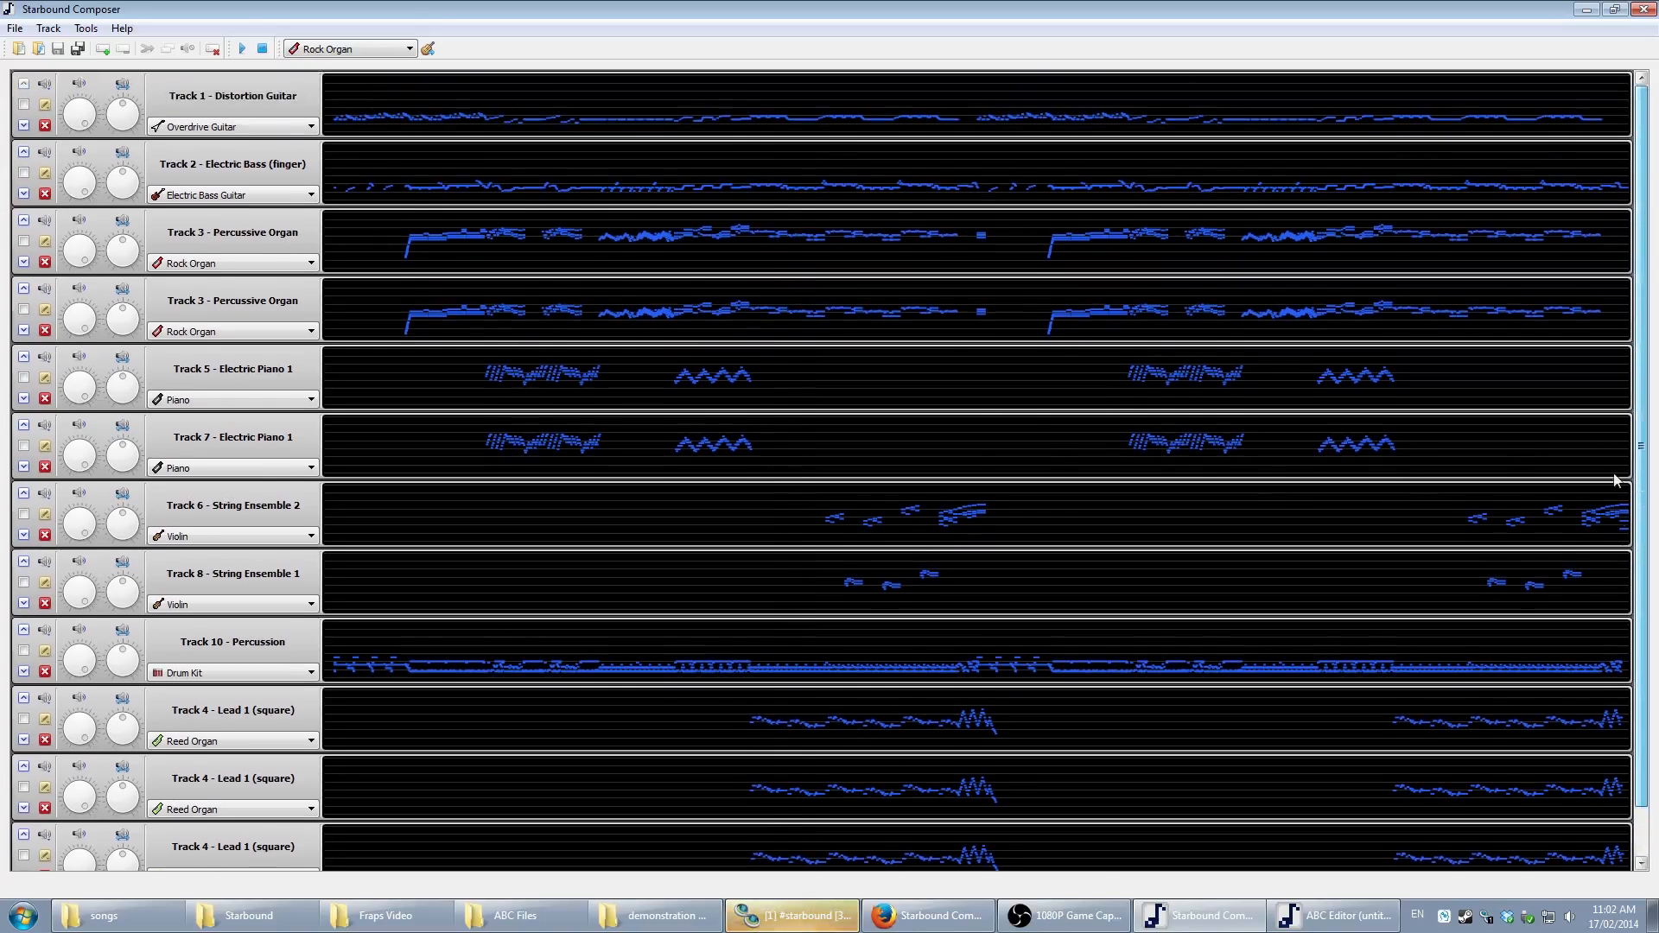
scroll(1624, 518, down, 1)
scroll(1656, 429, up, 1)
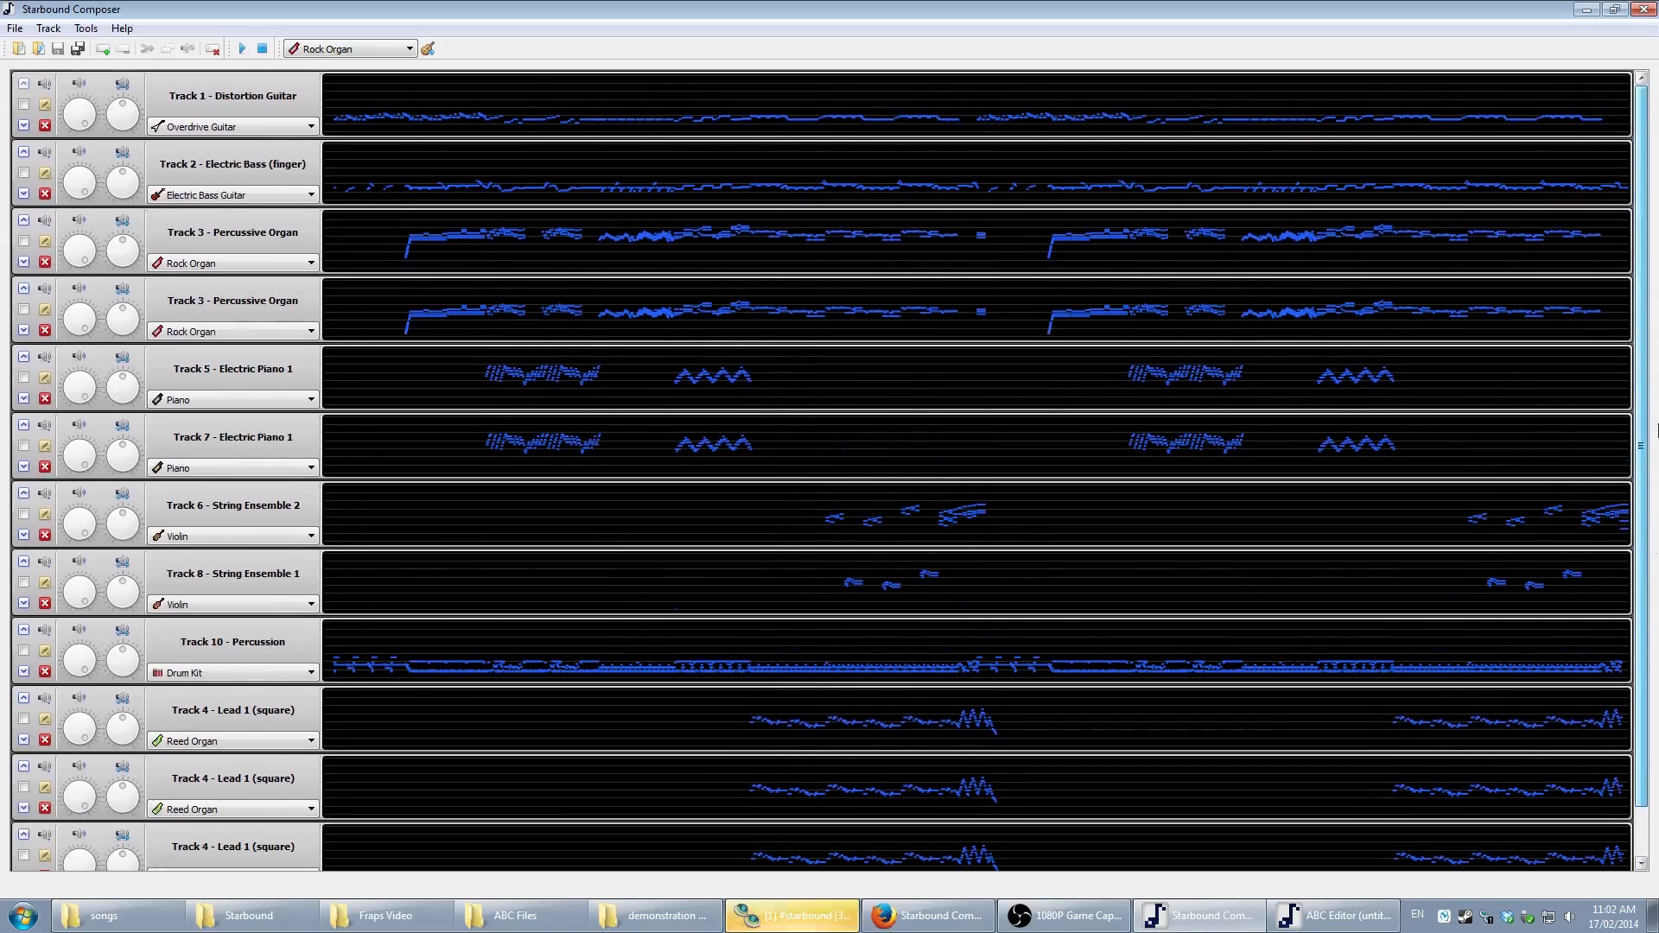
scroll(1655, 561, down, 1)
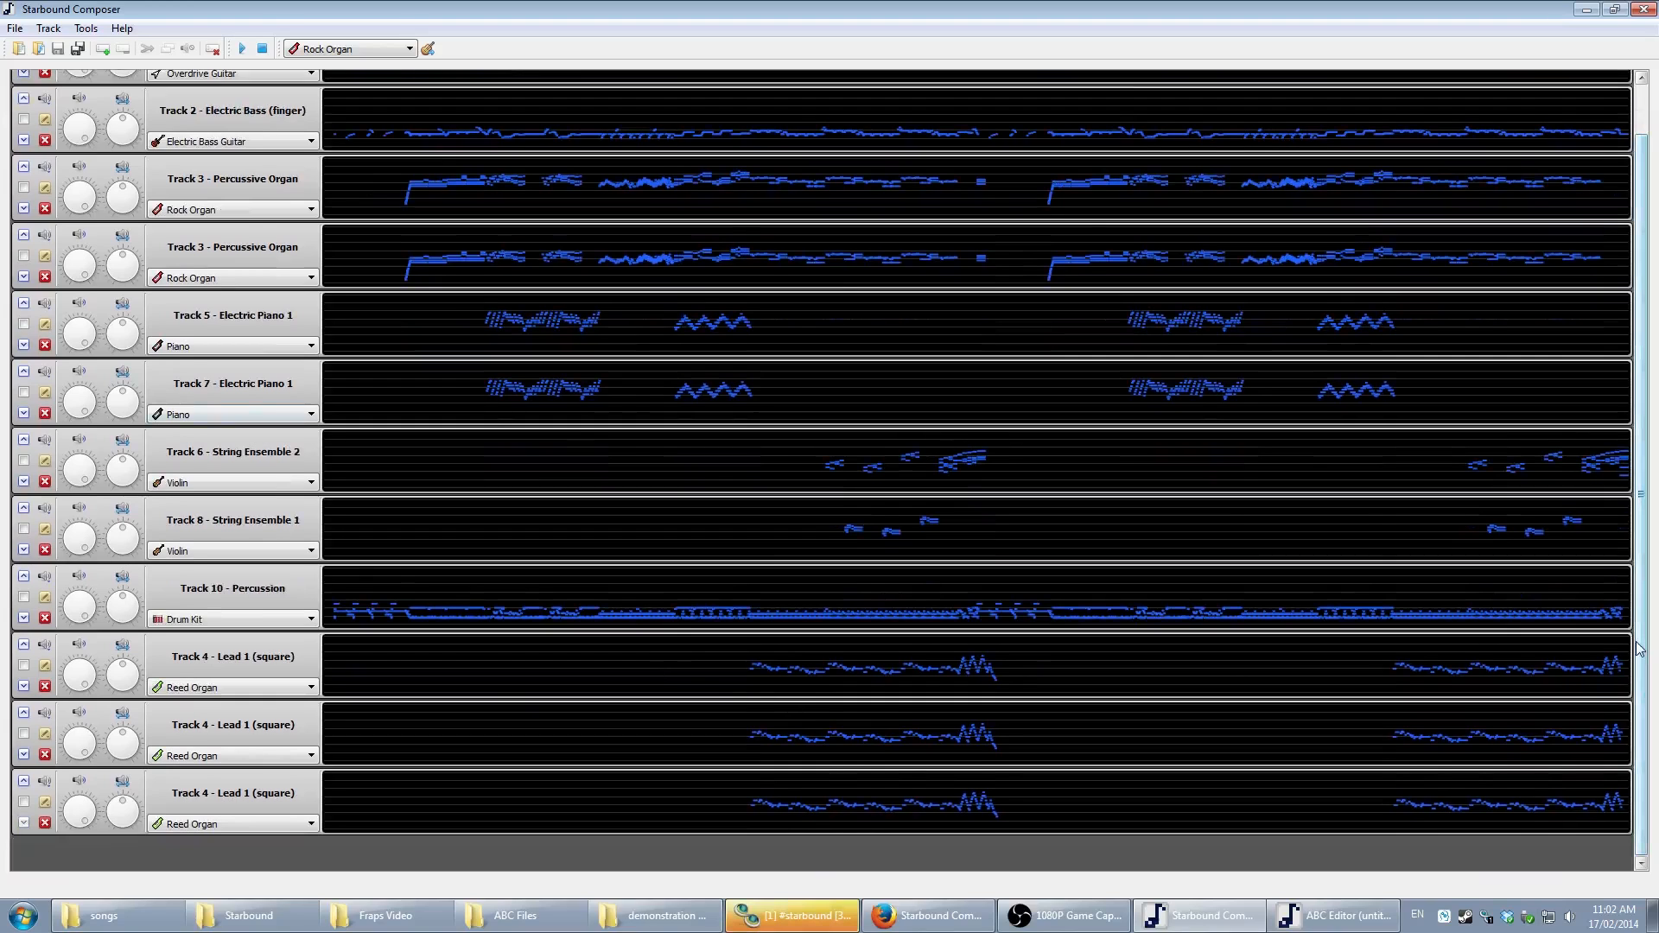
scroll(1633, 544, up, 2)
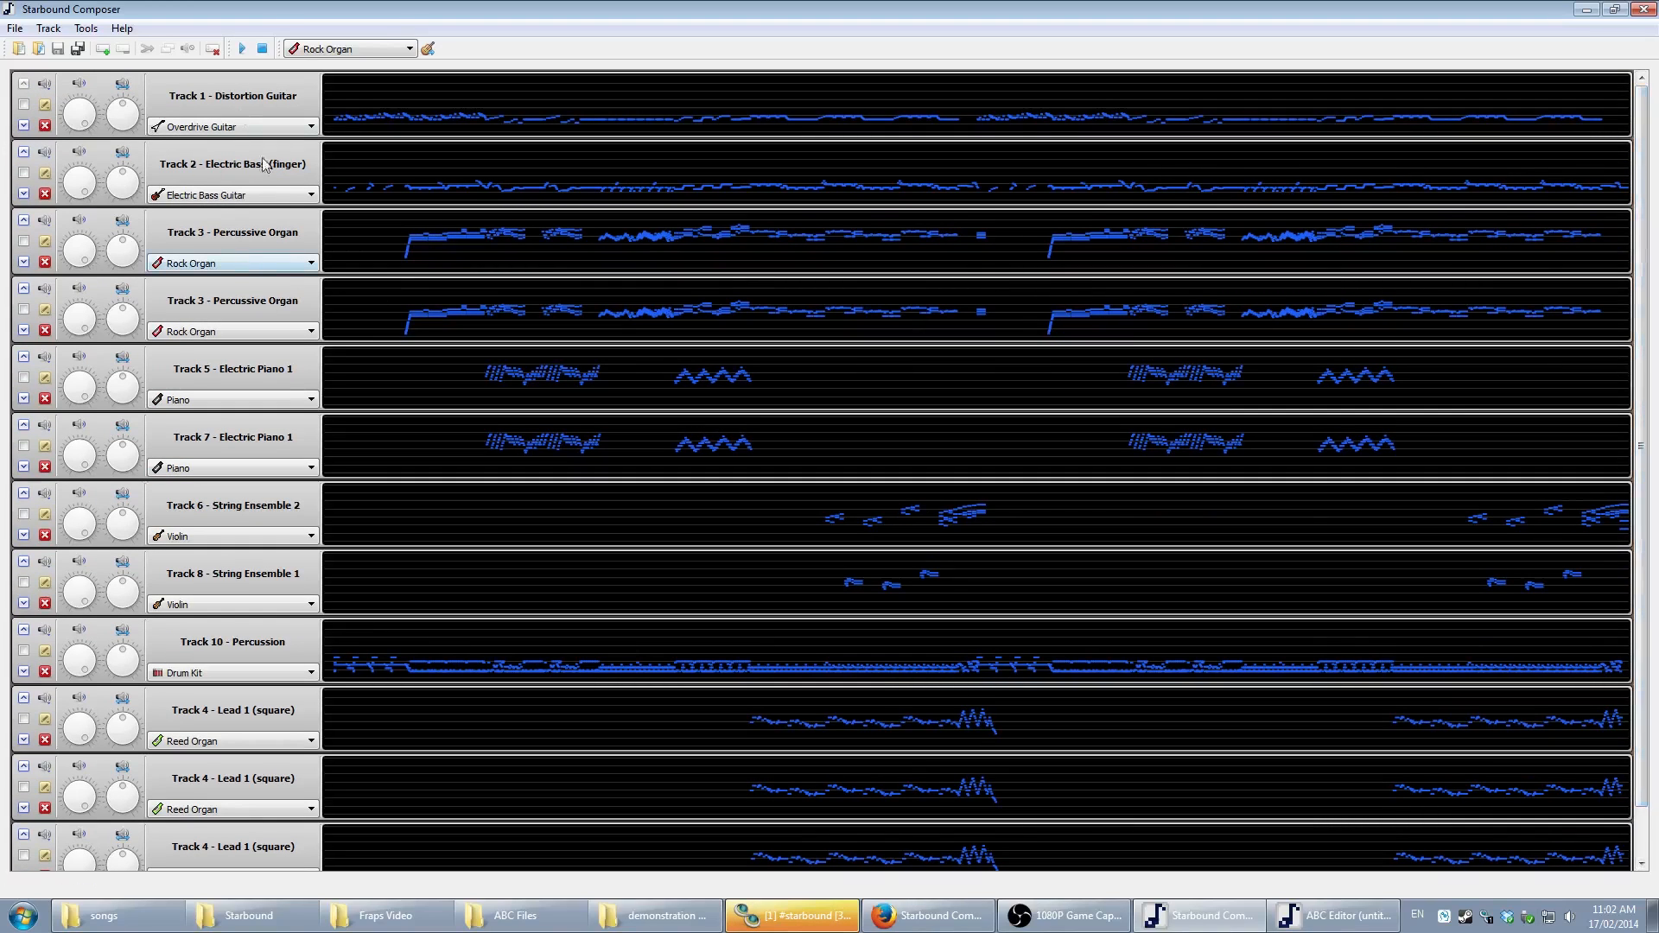
scroll(1651, 528, down, 2)
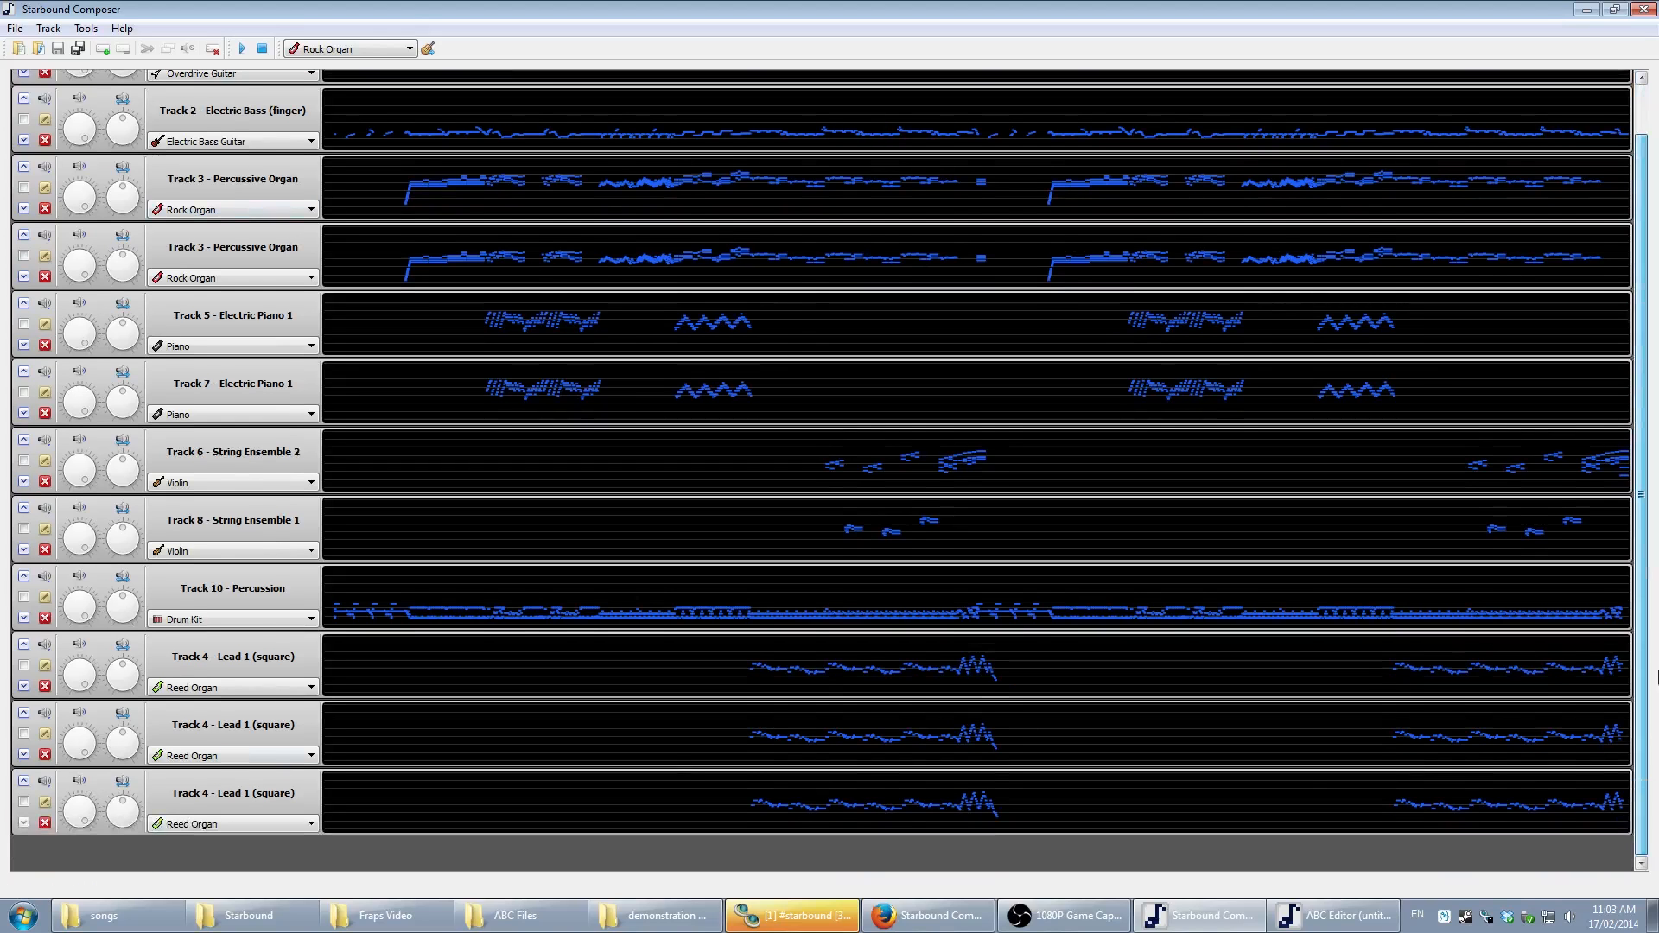
scroll(1655, 386, up, 2)
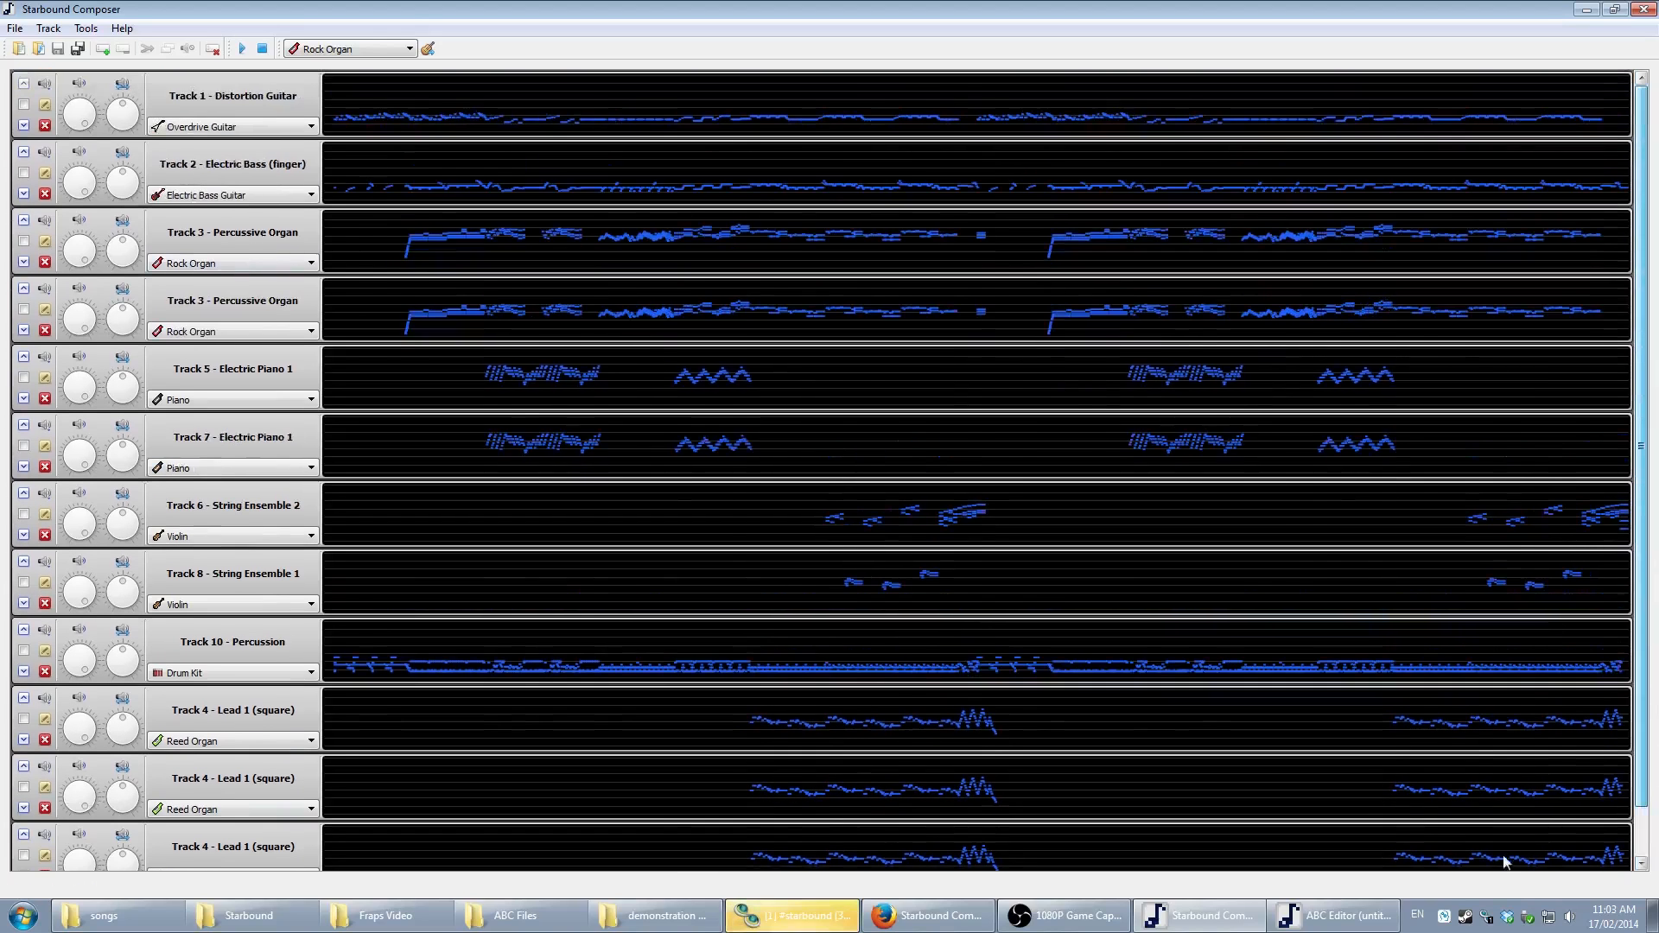
scroll(1654, 861, down, 2)
scroll(1656, 496, up, 2)
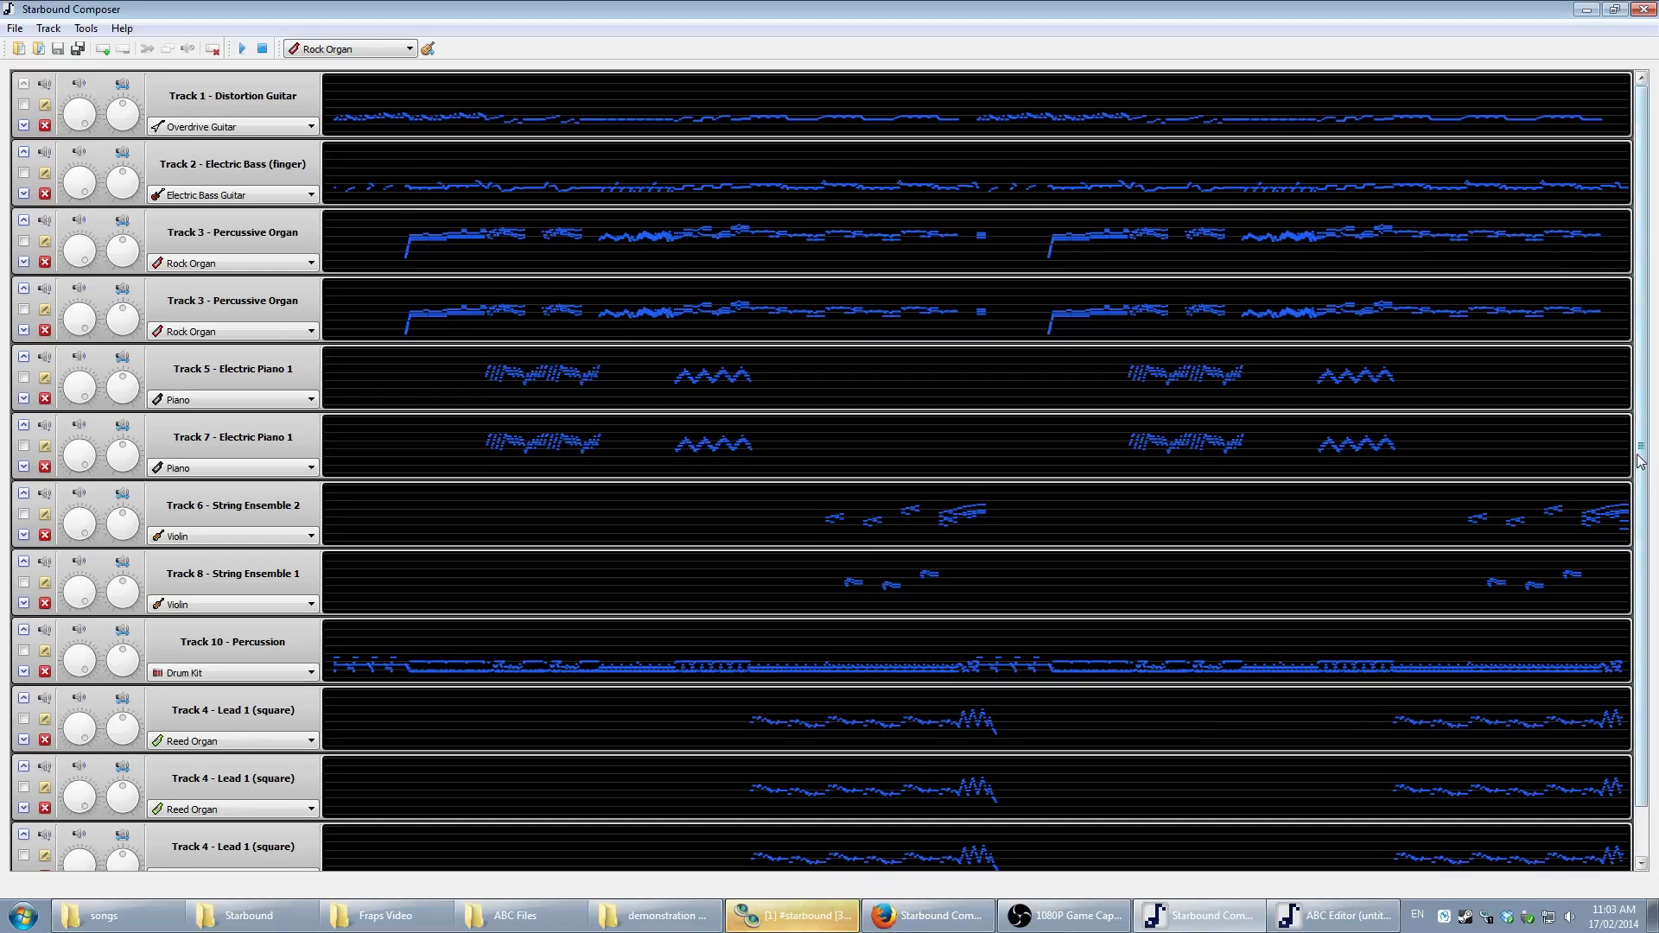
drag(1636, 443, 1640, 523)
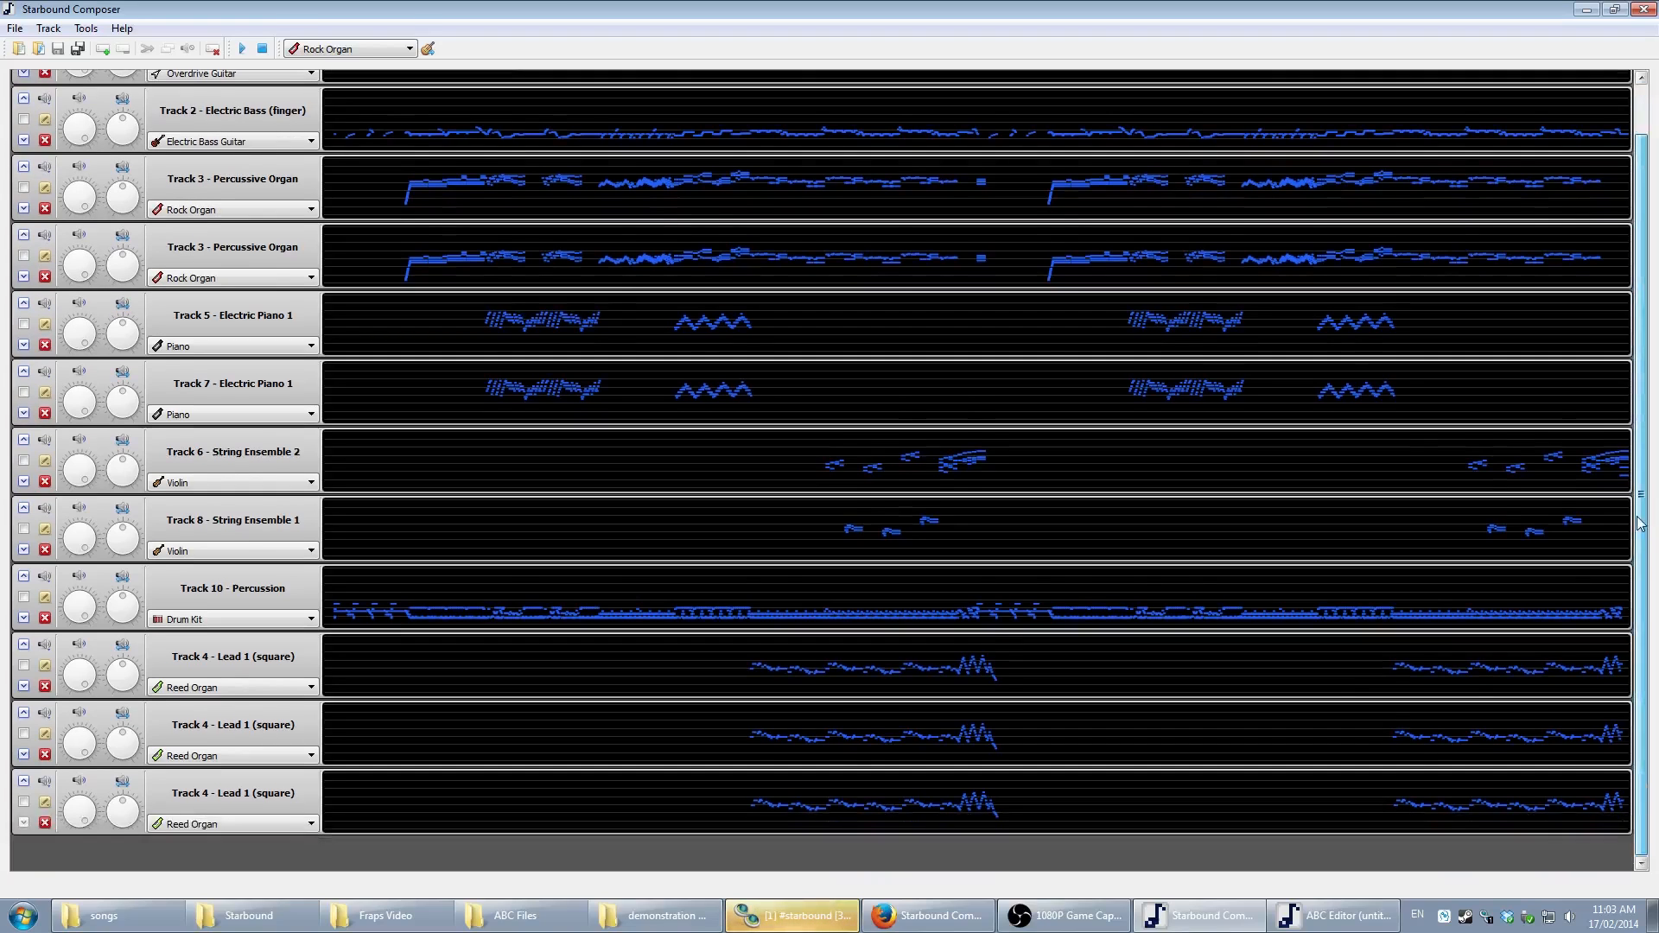
drag(1640, 522, 1656, 317)
scroll(1603, 588, down, 1)
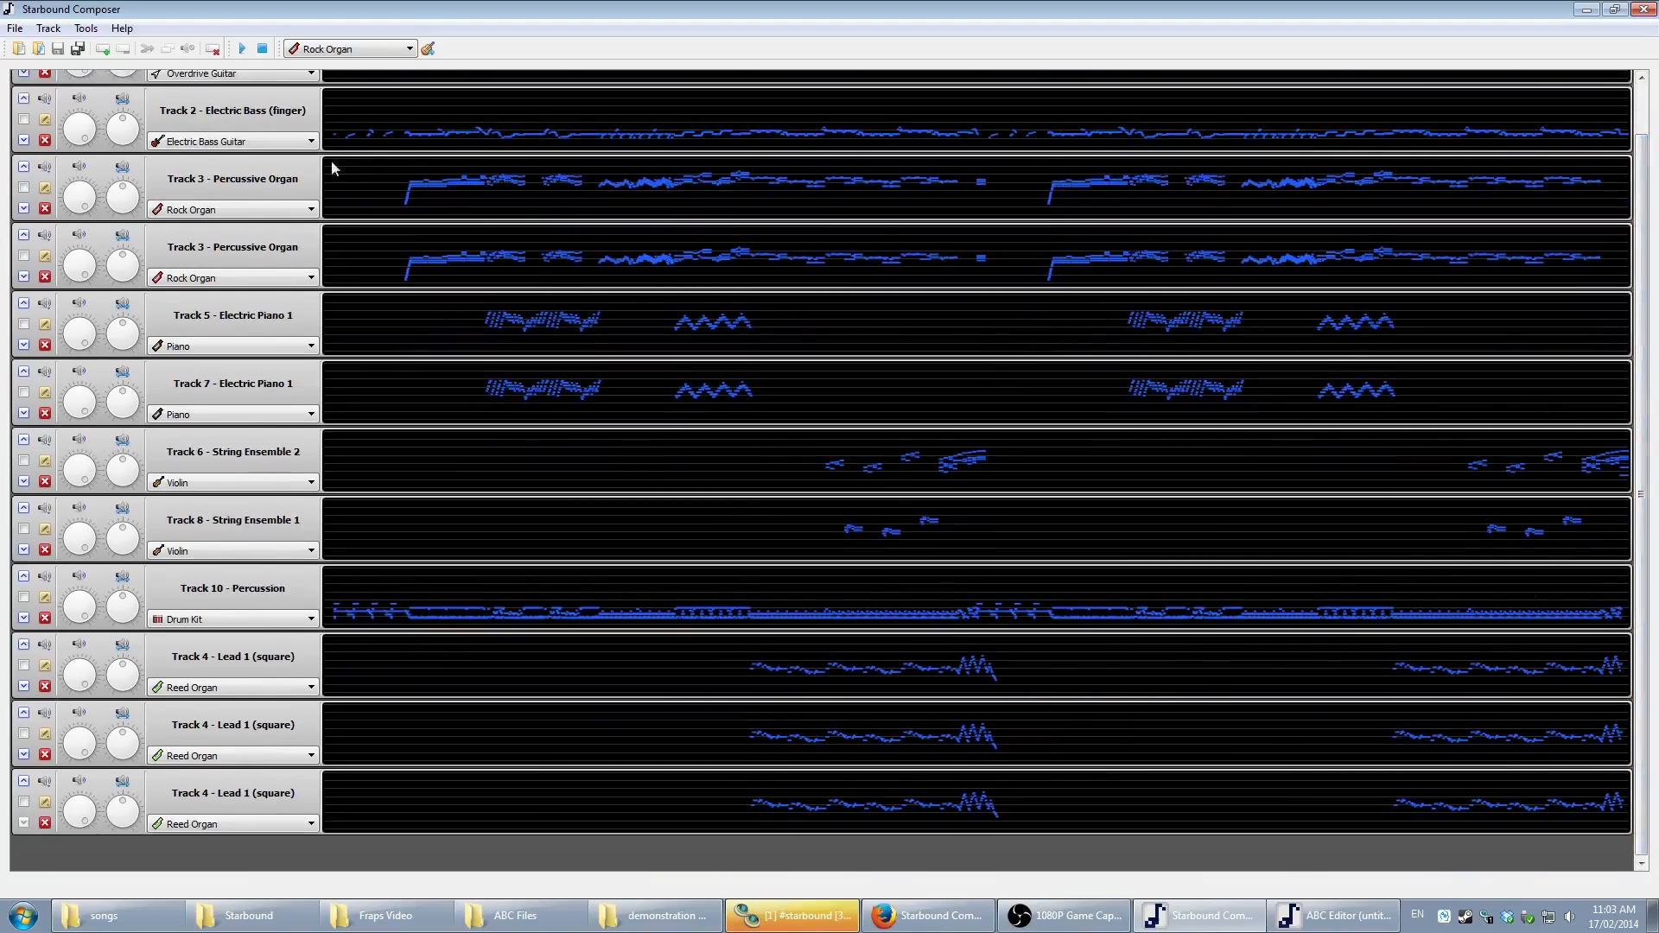
drag(1640, 501, 1656, 290)
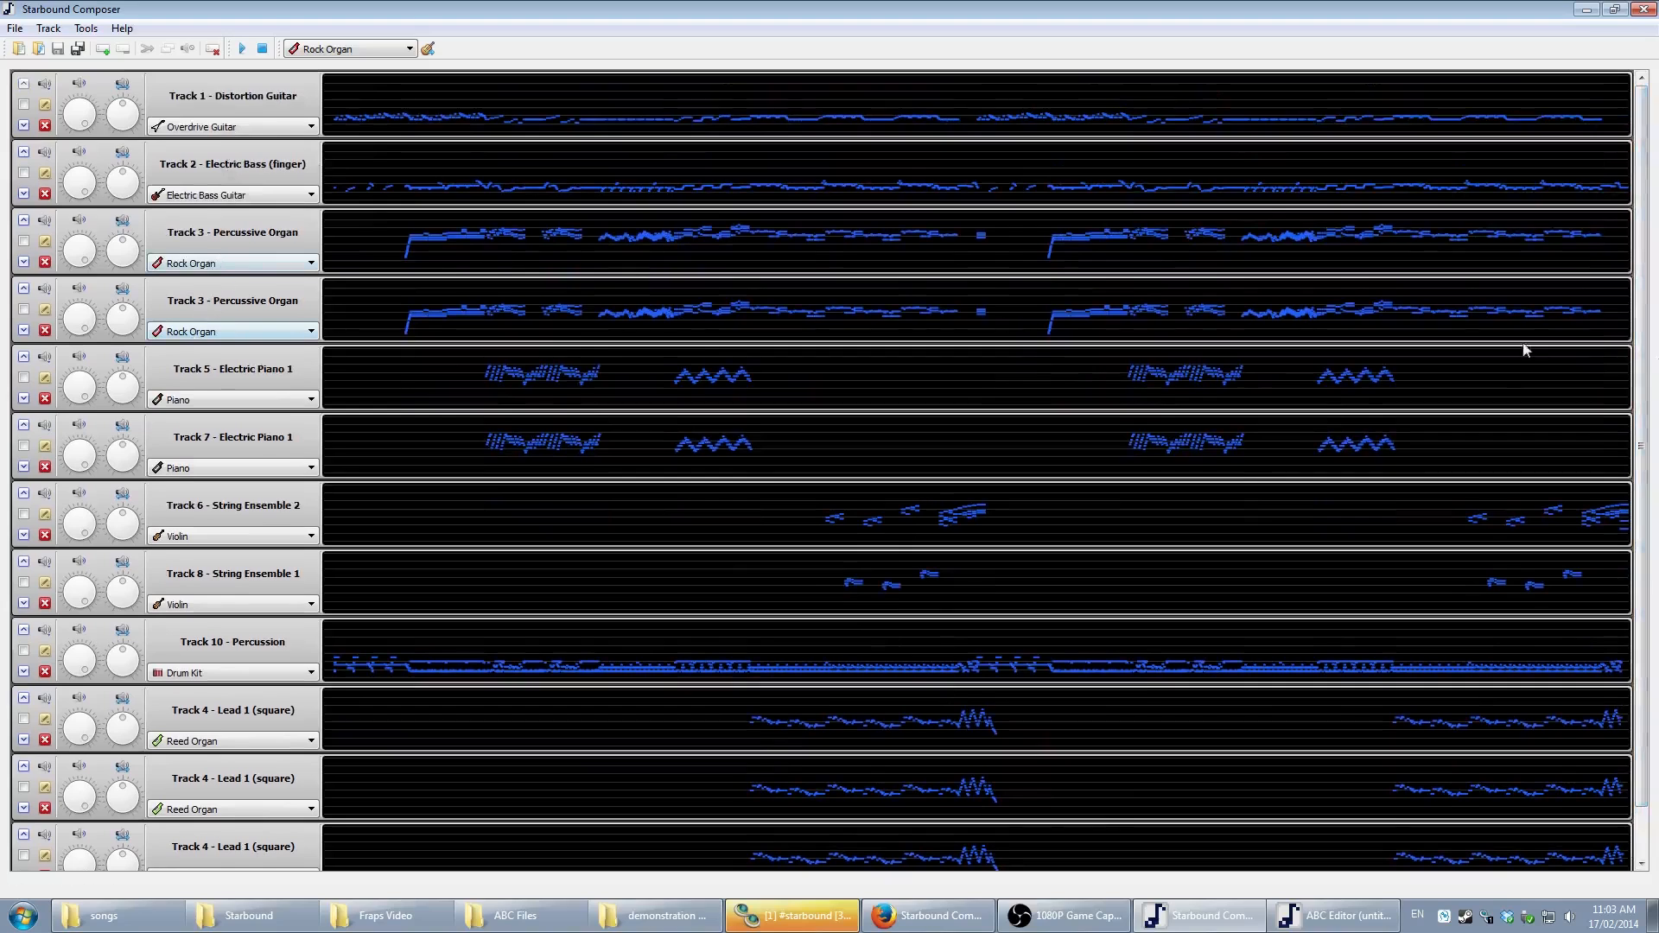
- Merge the three Track 4 - Lead 1 (square) tracks into one new track
scroll(1650, 682, down, 1)
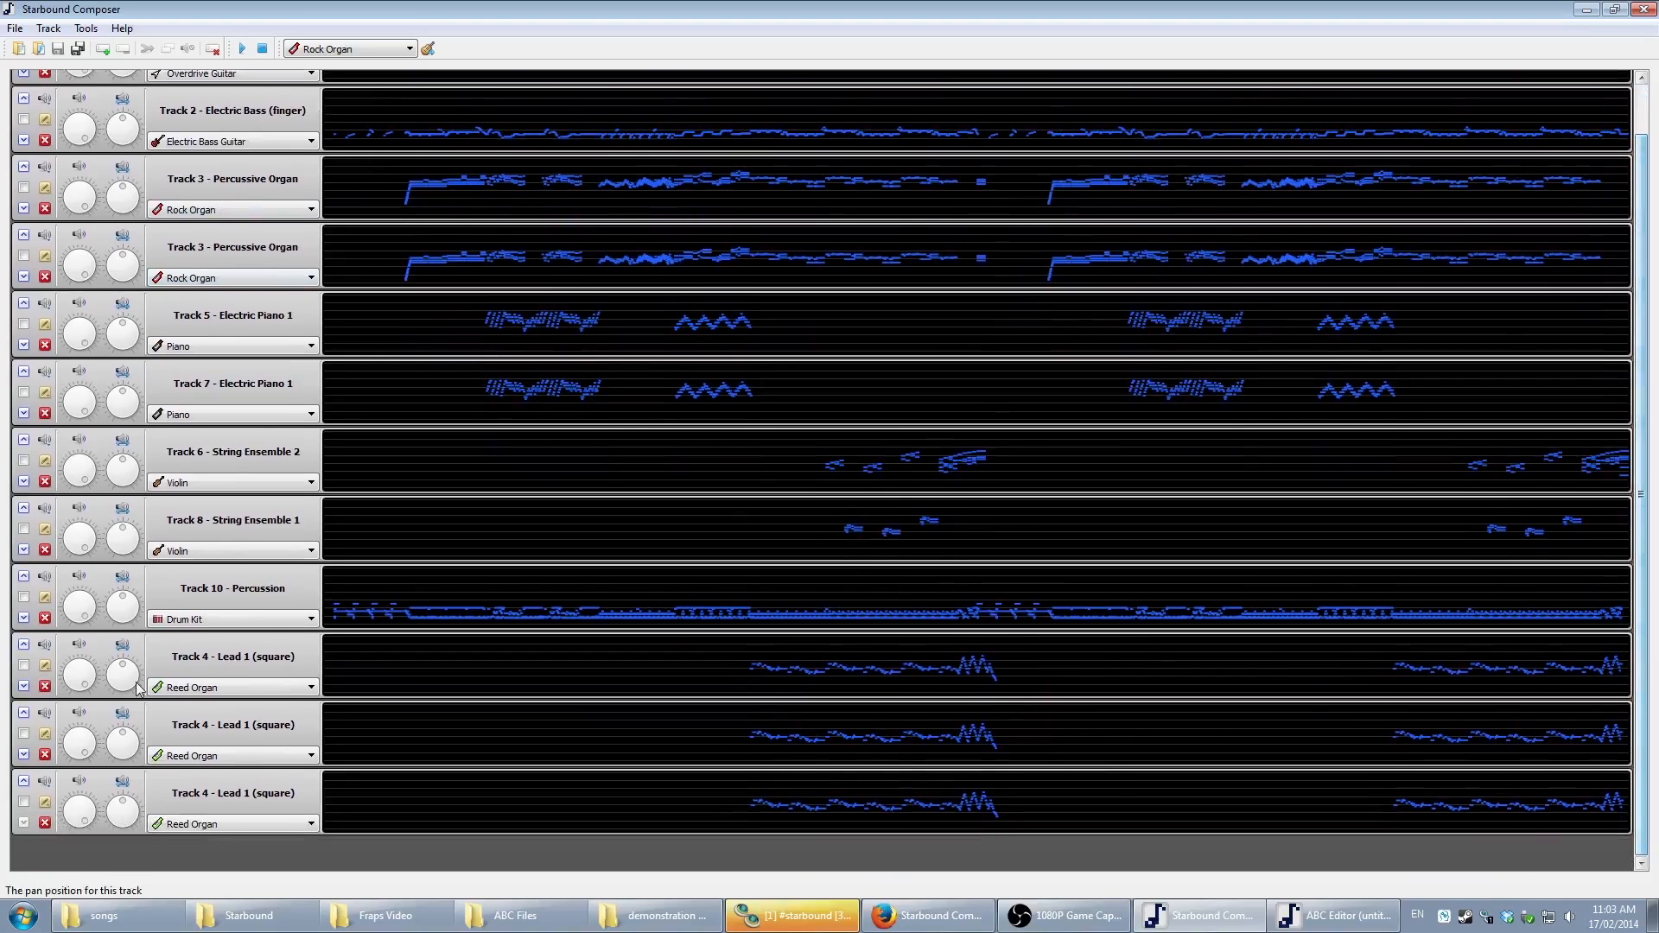
click(23, 665)
click(24, 733)
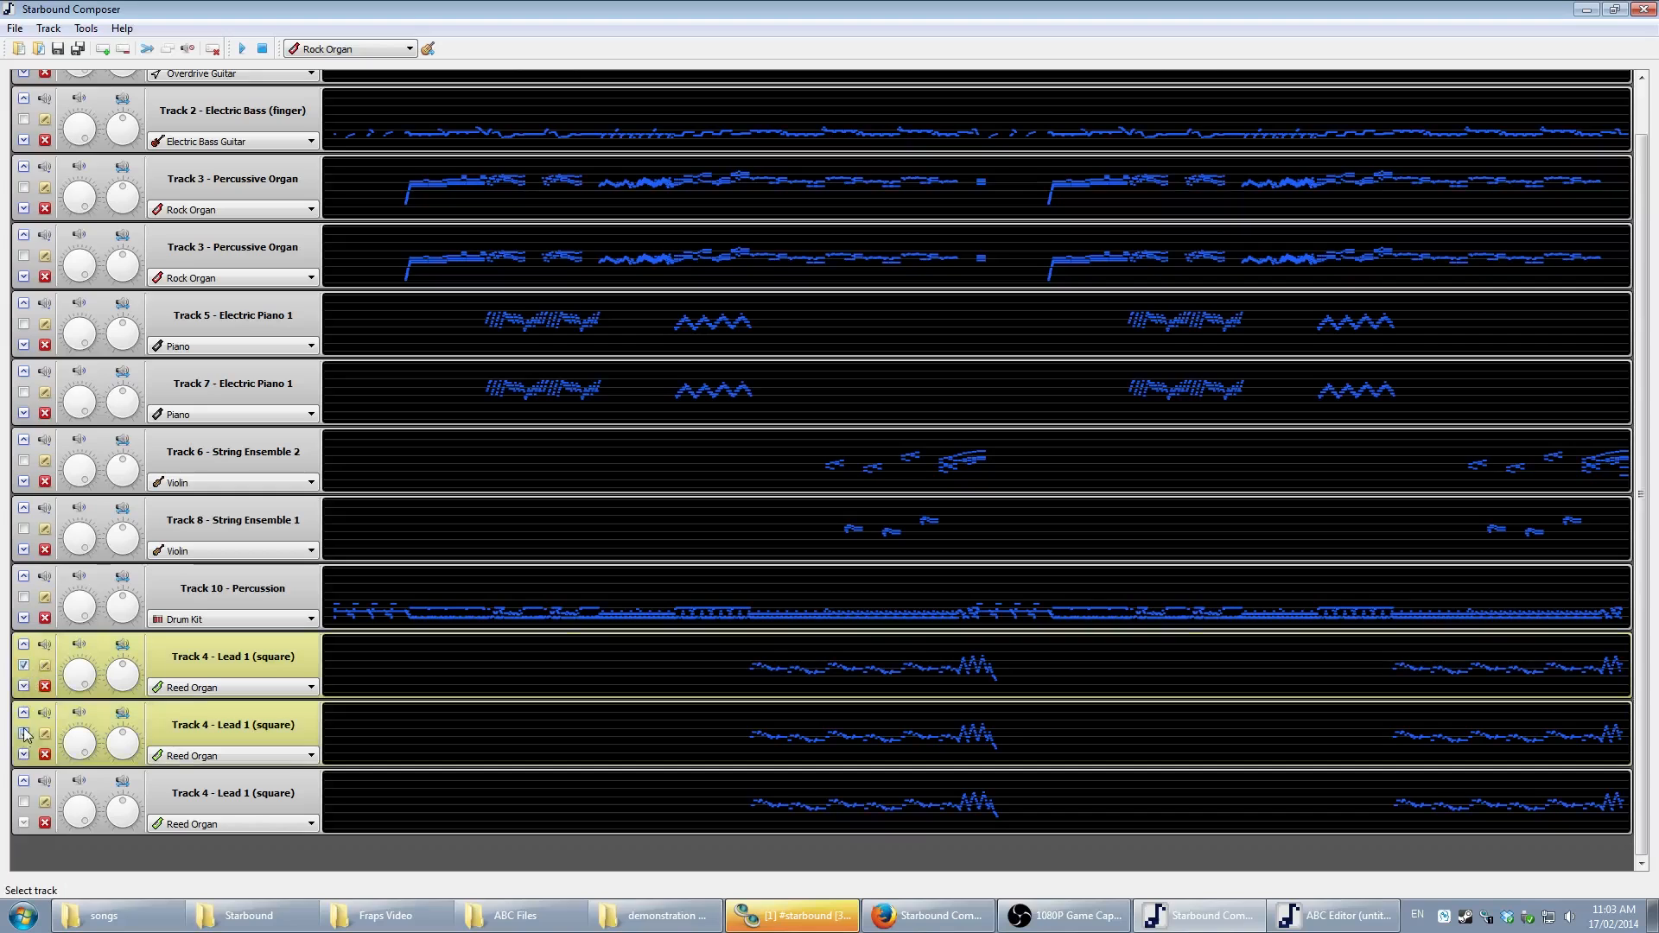
click(24, 802)
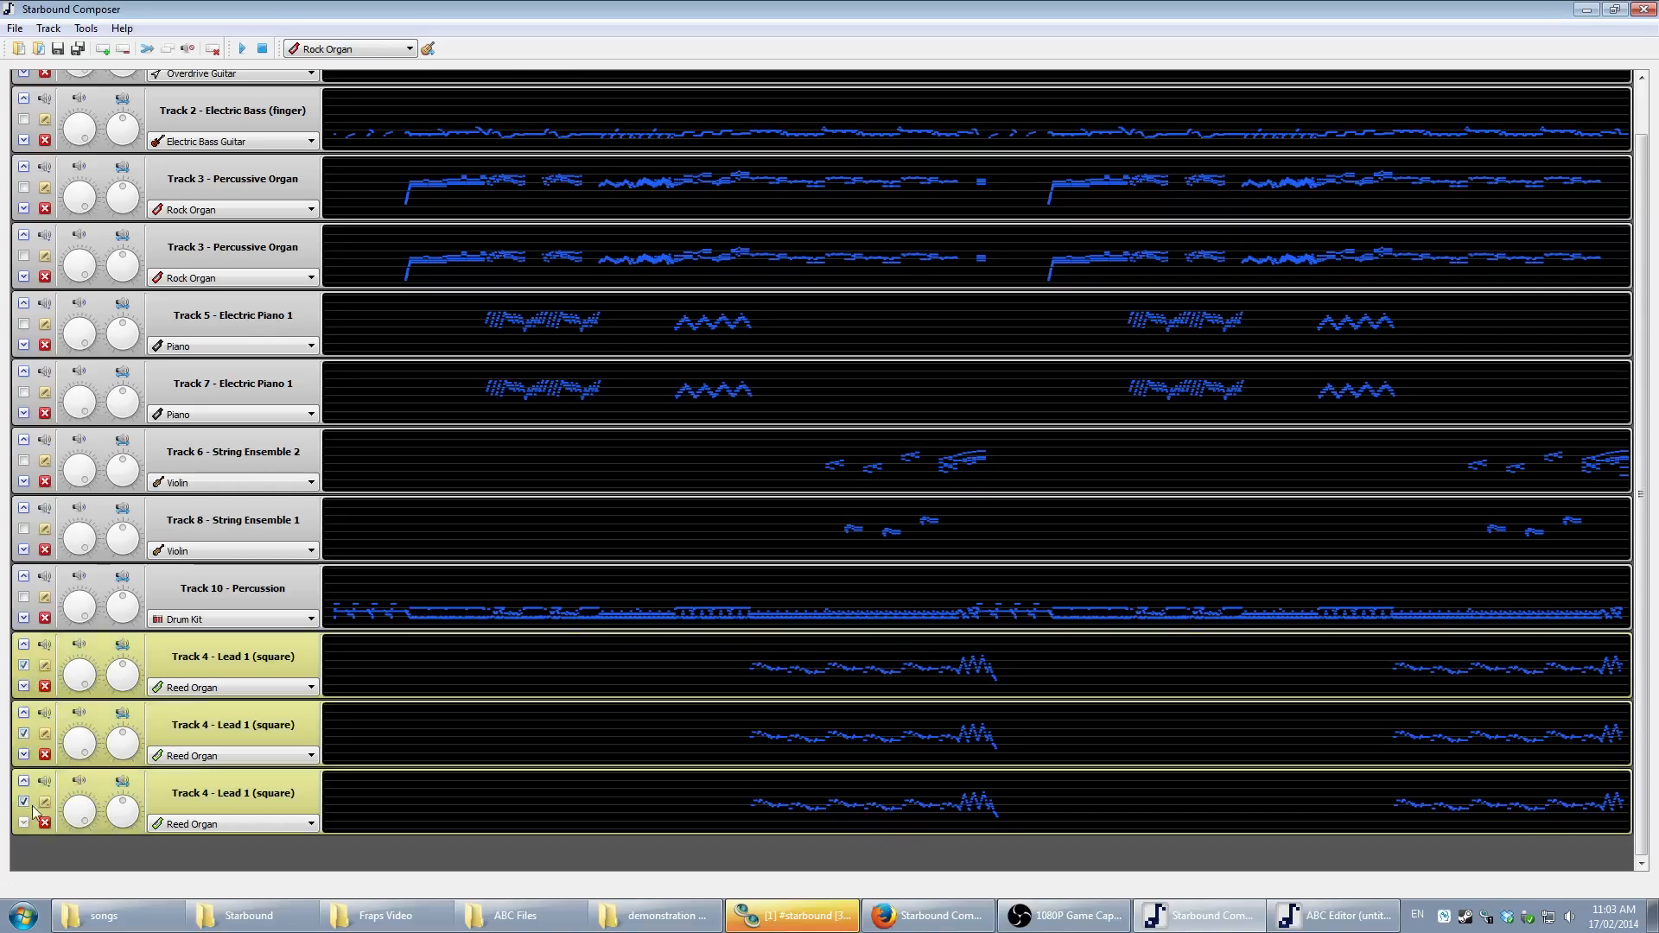
click(147, 50)
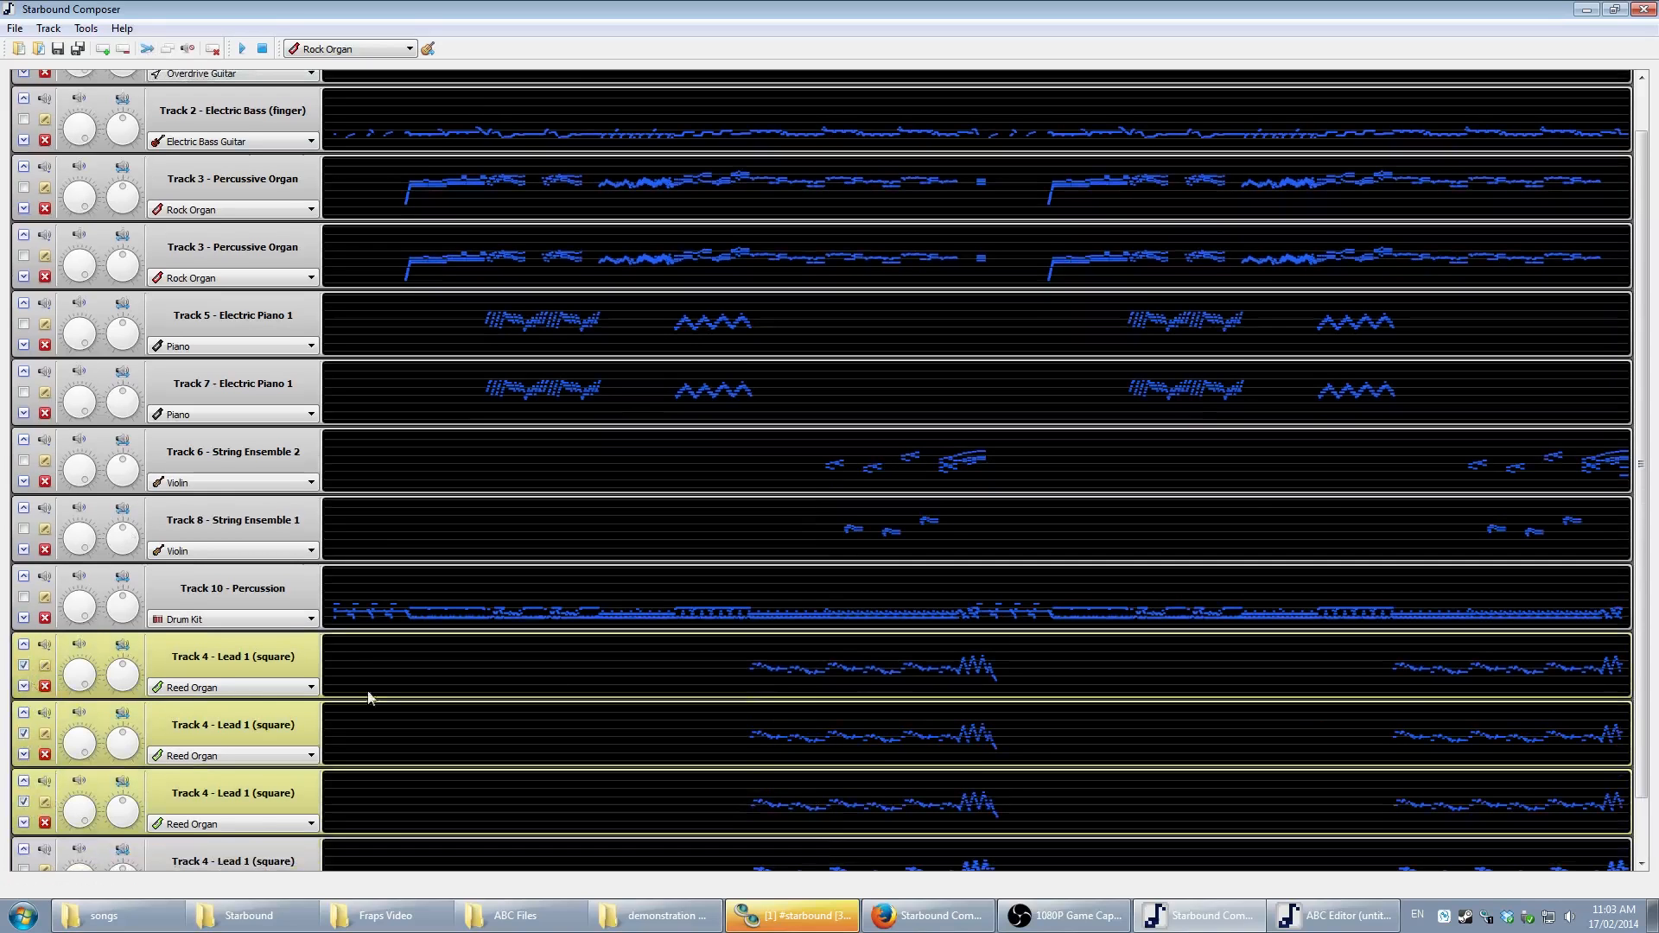
- Set the merged Track 4 lead to Reed Organ and delete the three separate Track 4 tracks
scroll(1641, 622, down, 2)
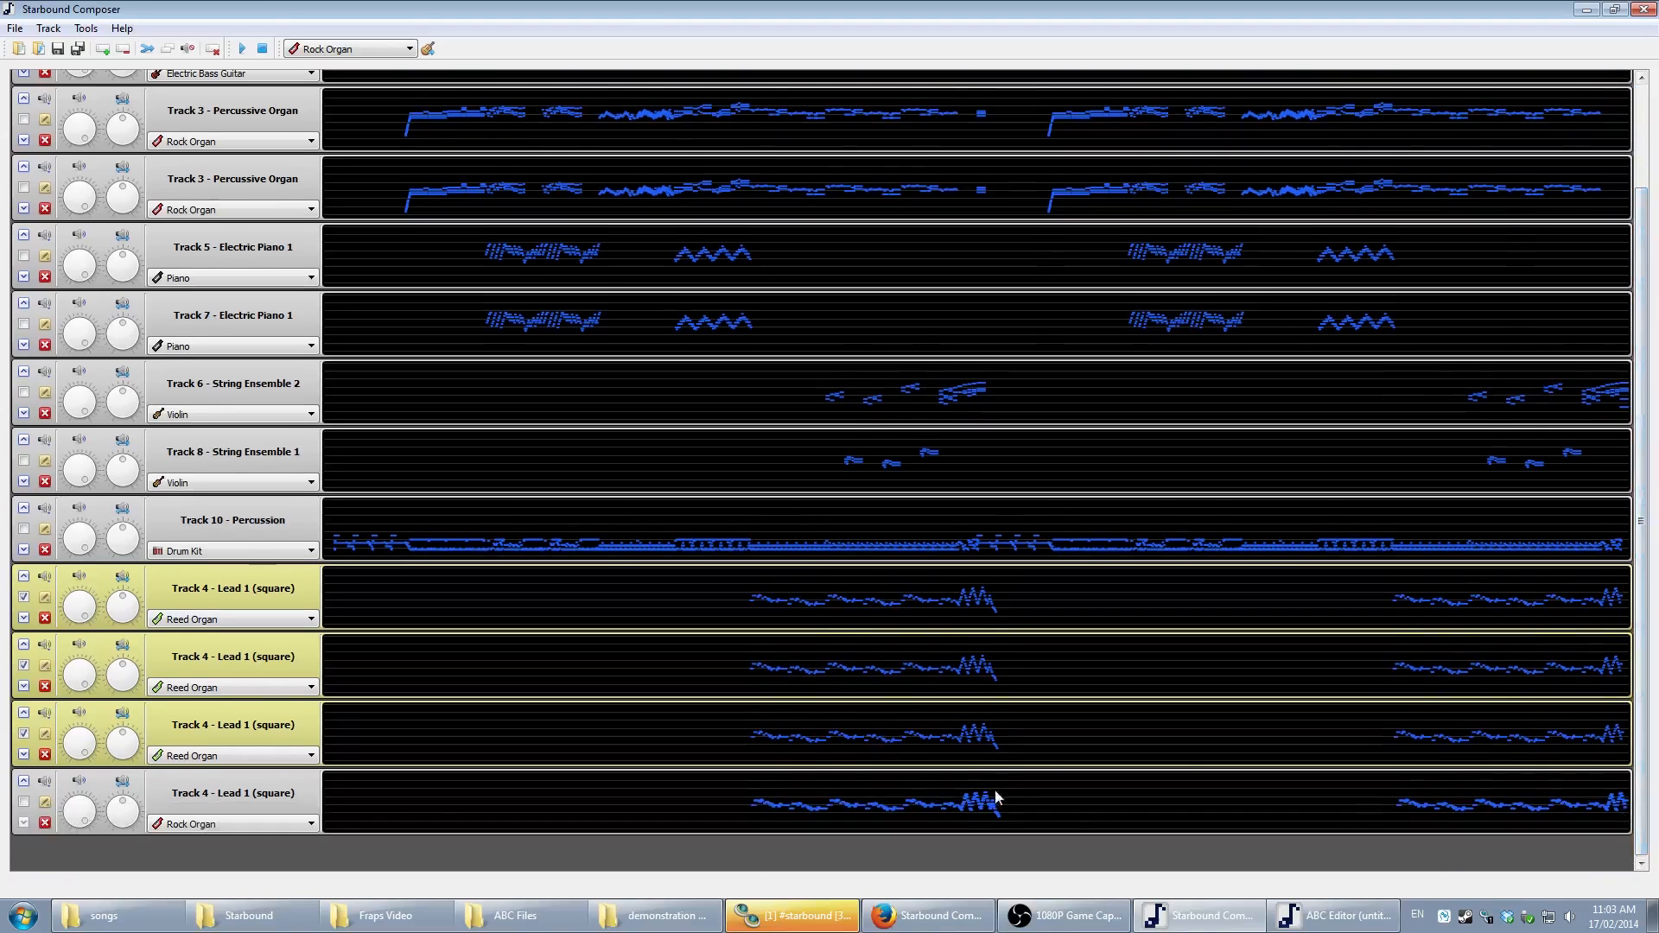
click(266, 823)
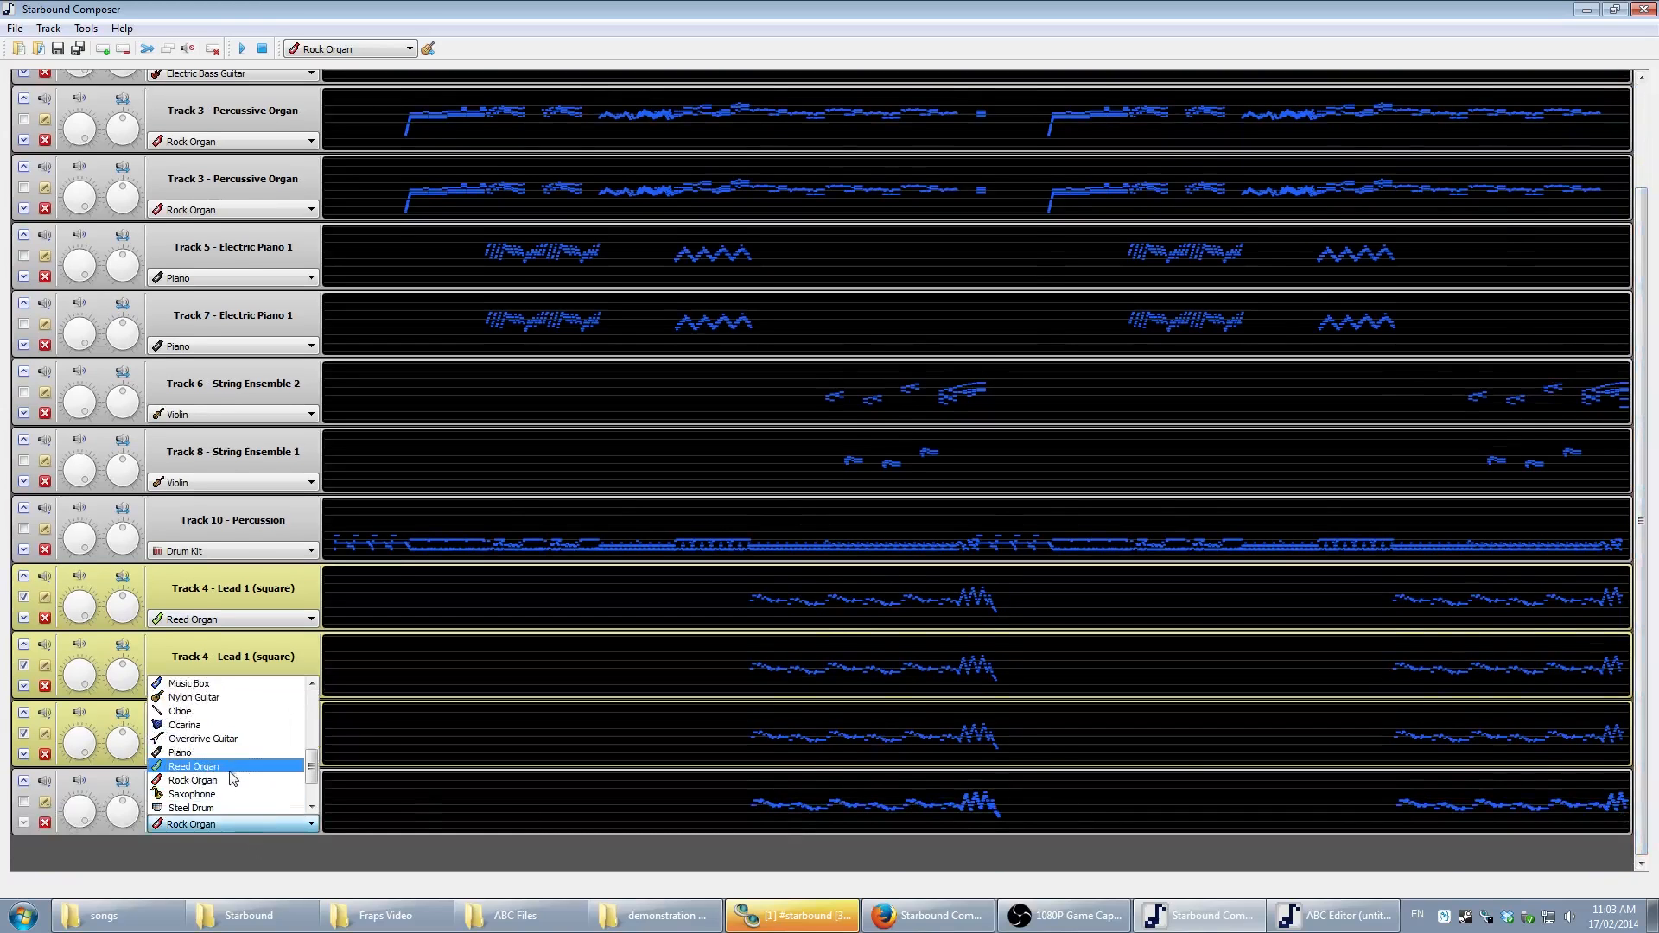
click(231, 778)
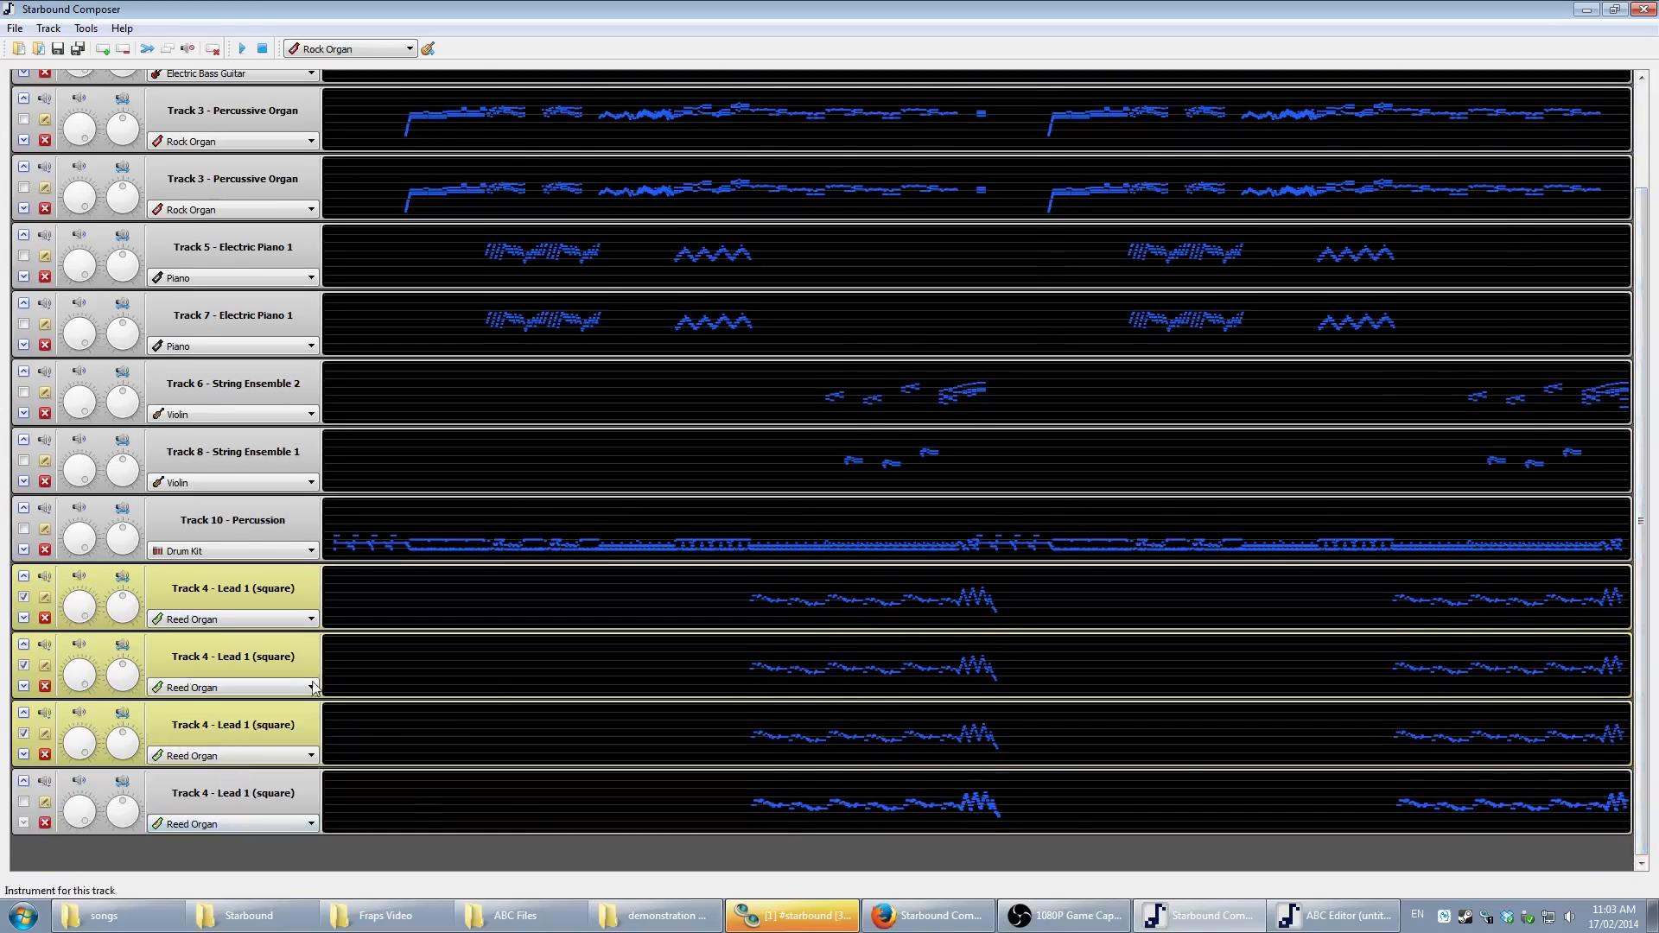
click(45, 754)
click(45, 687)
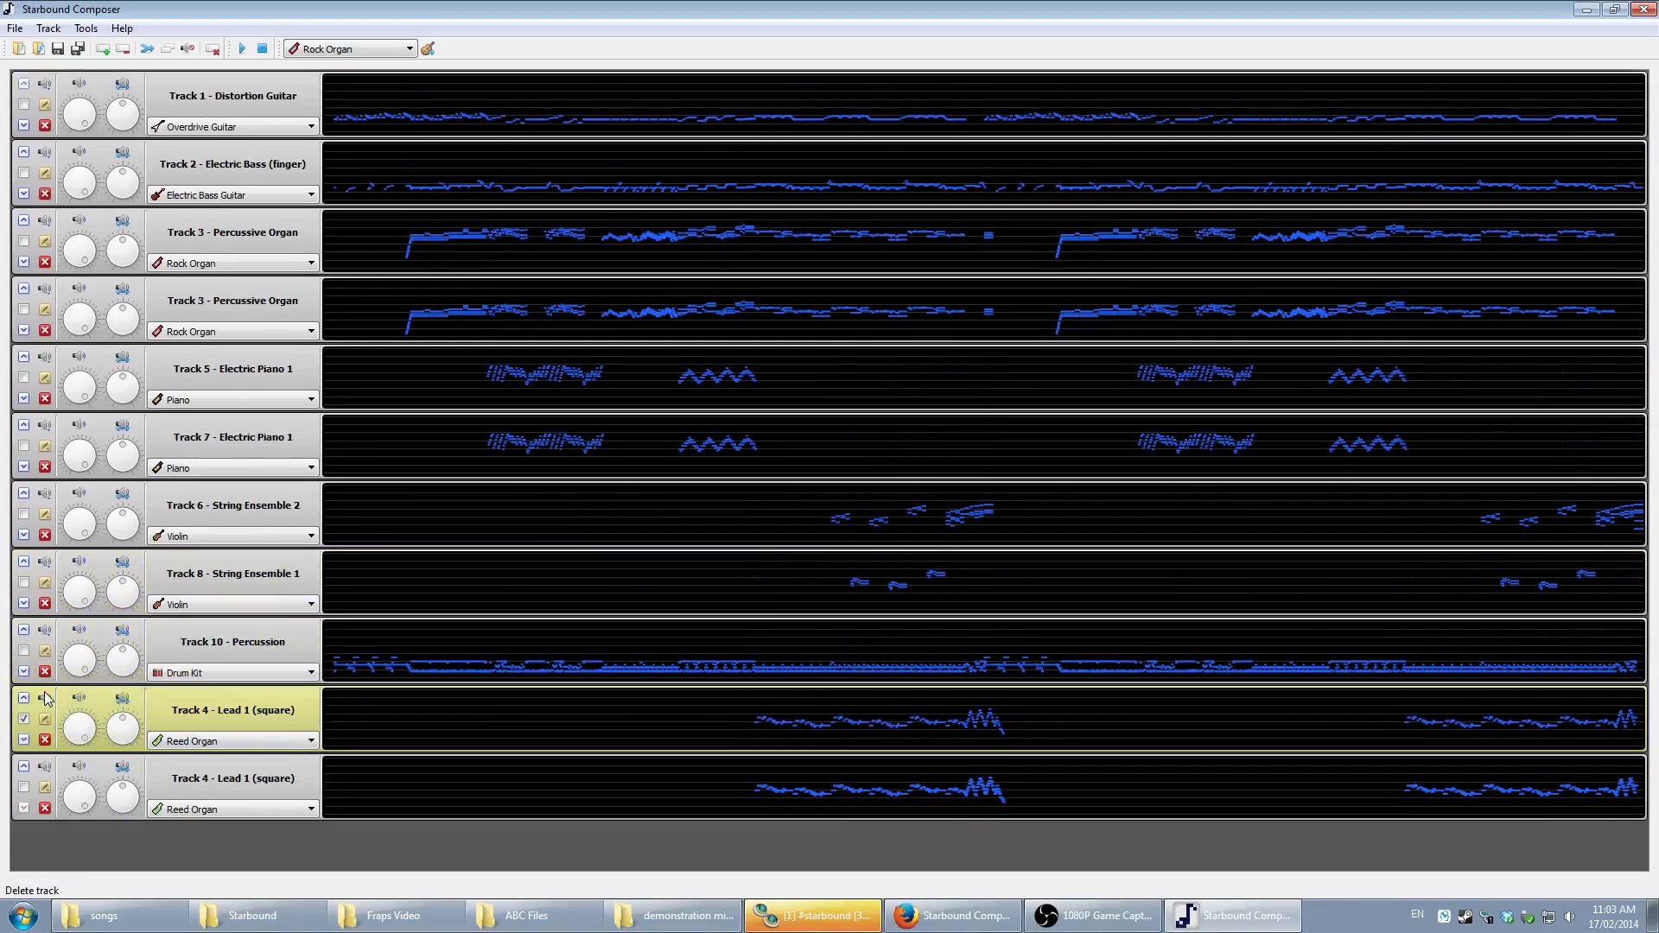
click(45, 739)
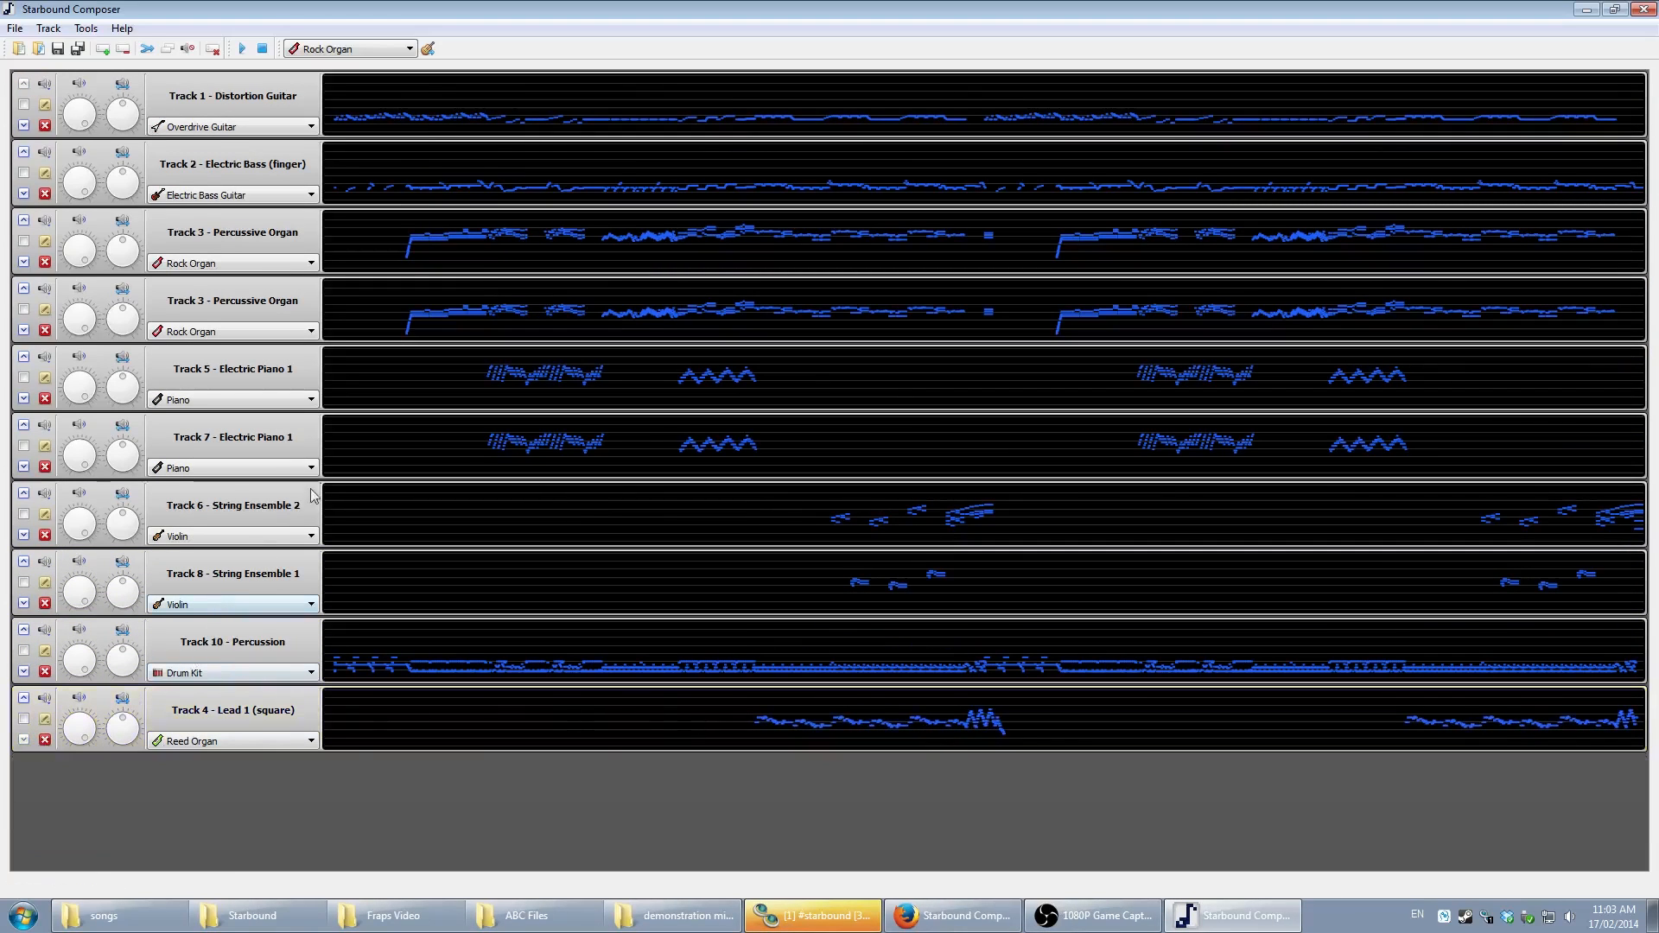
- Merge Track 6 - String Ensemble 2 and Track 8 - String Ensemble 1 into one new track
click(24, 514)
click(23, 582)
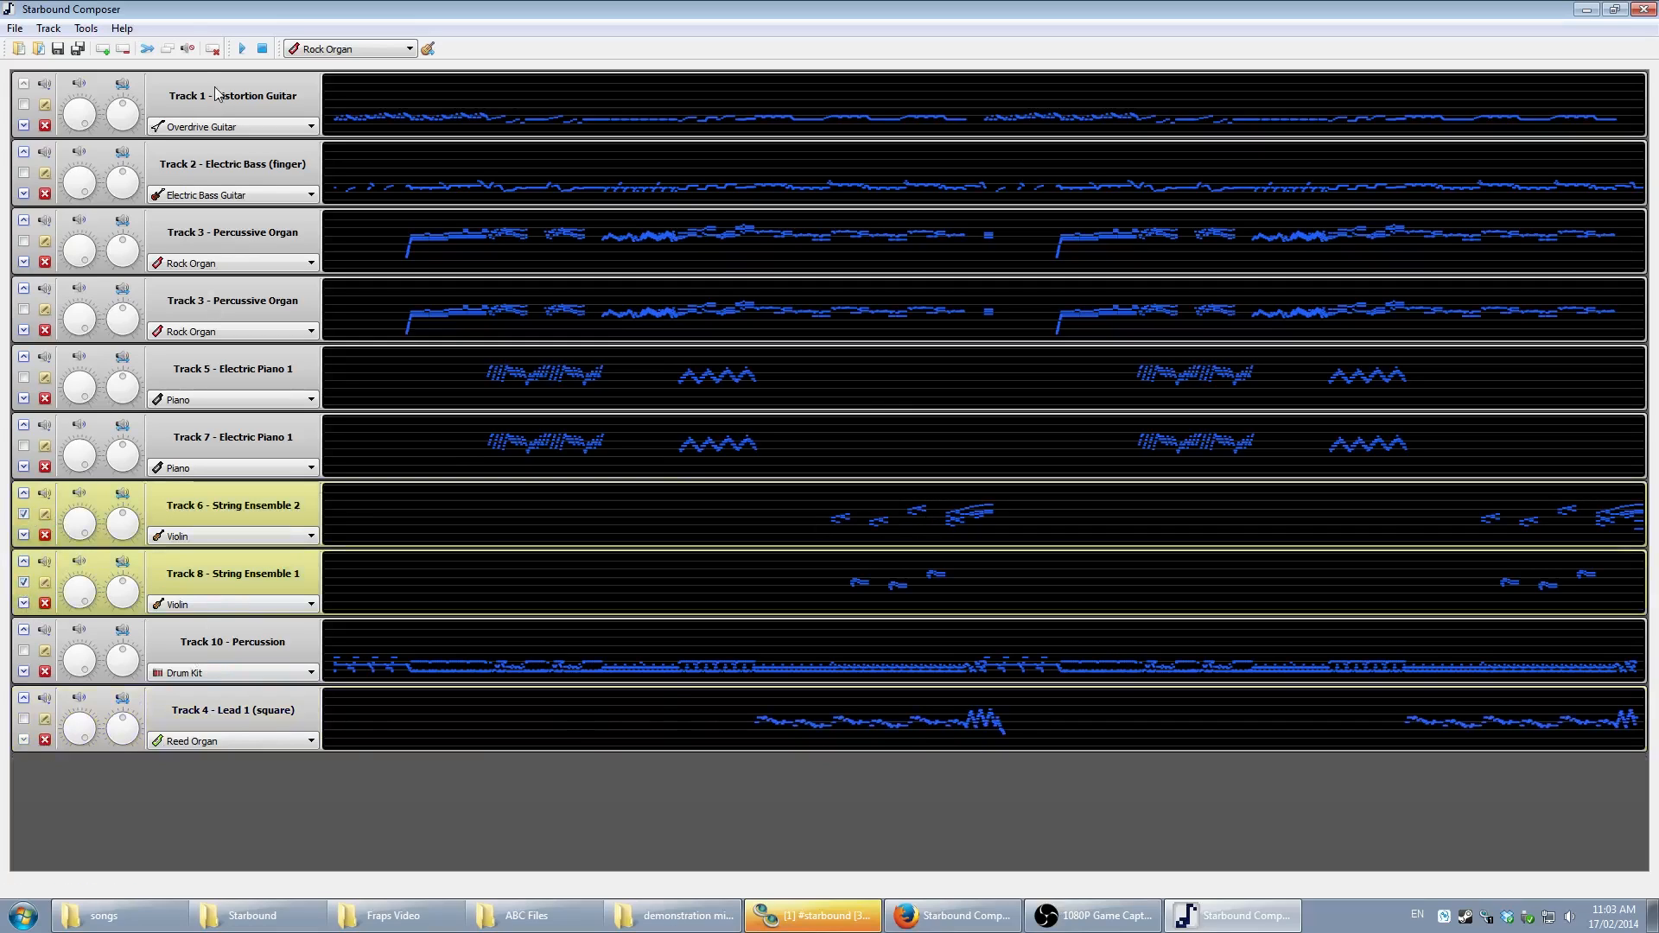
click(147, 50)
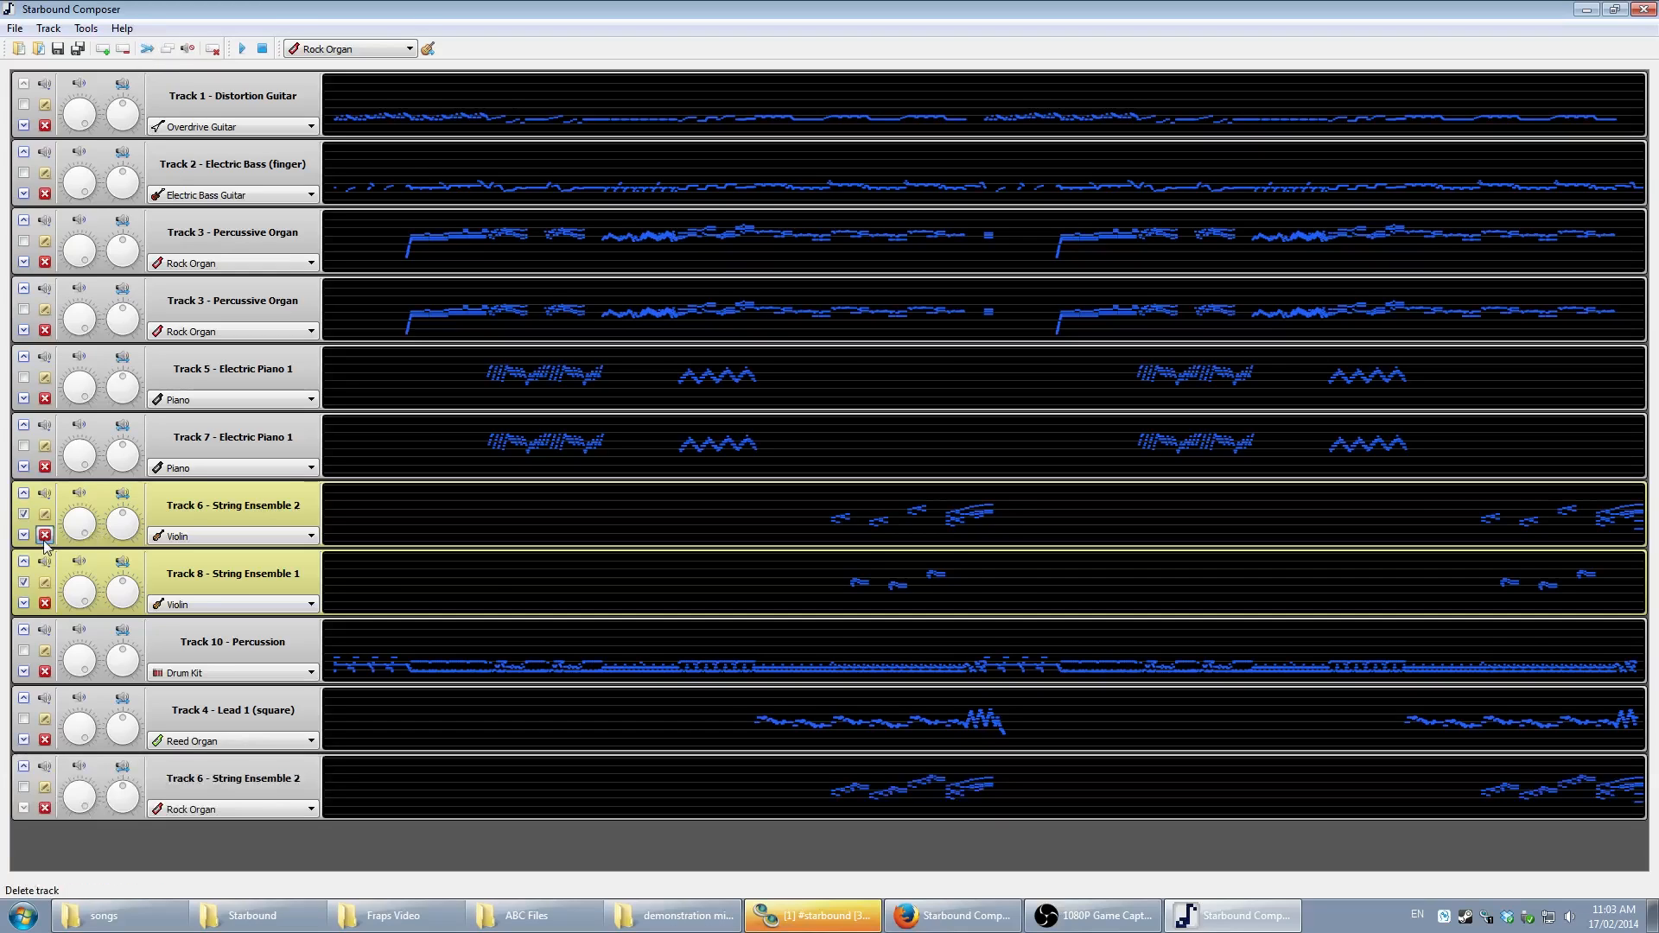
- Delete the two separate string ensemble tracks and set the merged Track 6 - String Ensemble 2 to Violin
click(45, 535)
click(45, 535)
click(268, 673)
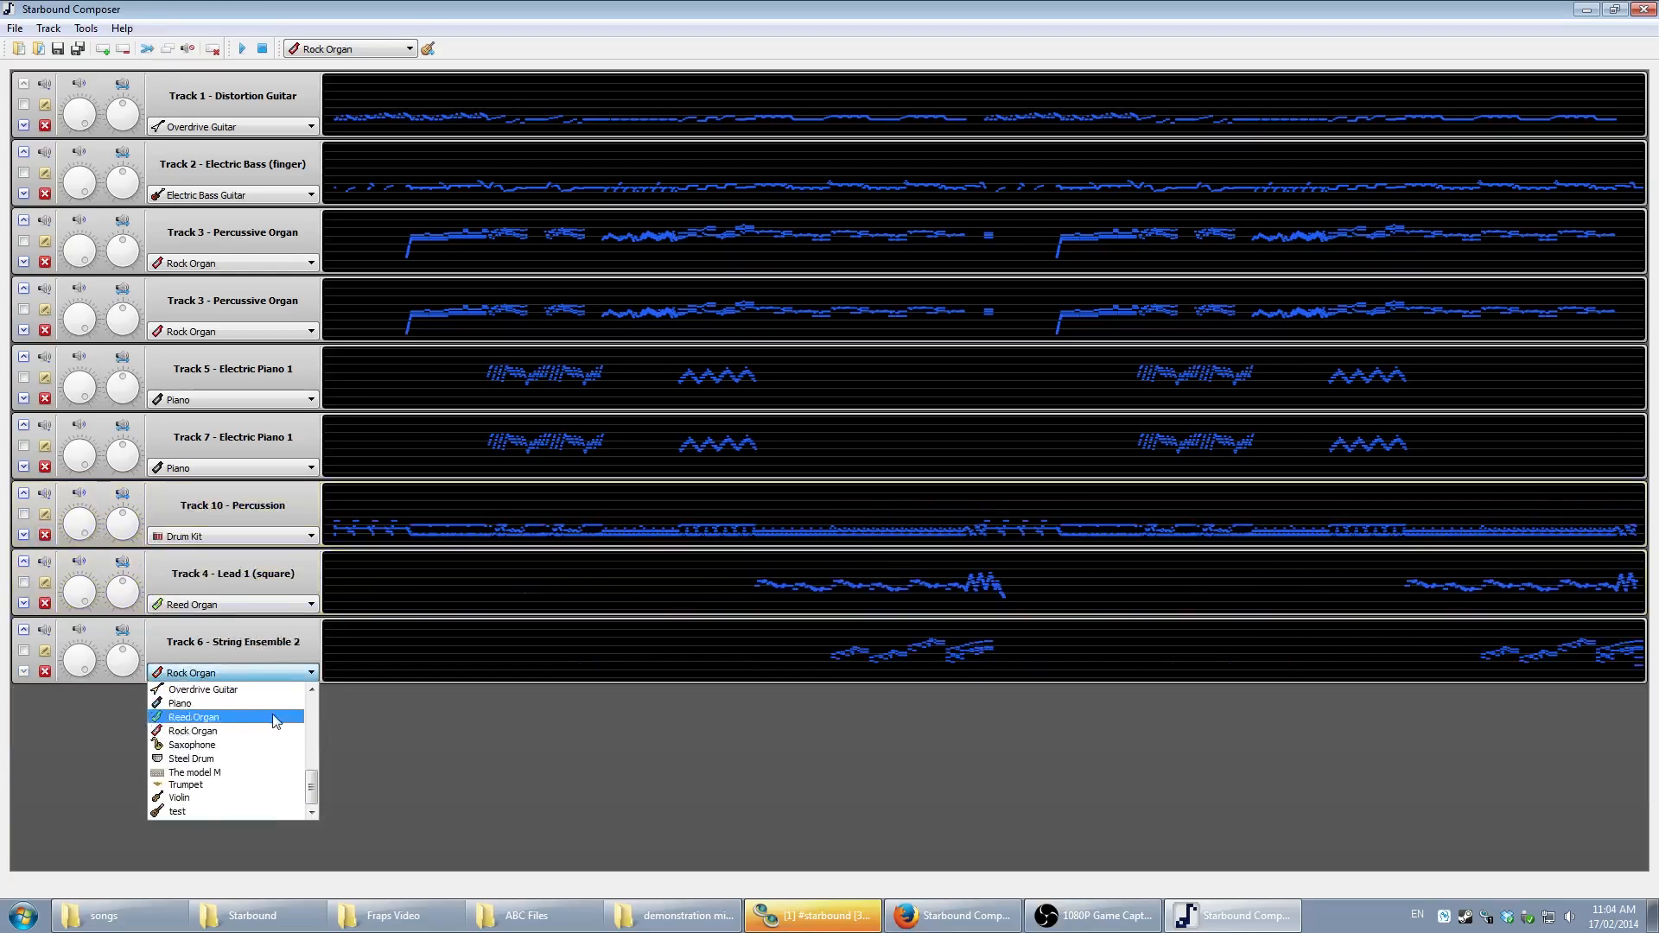
click(214, 800)
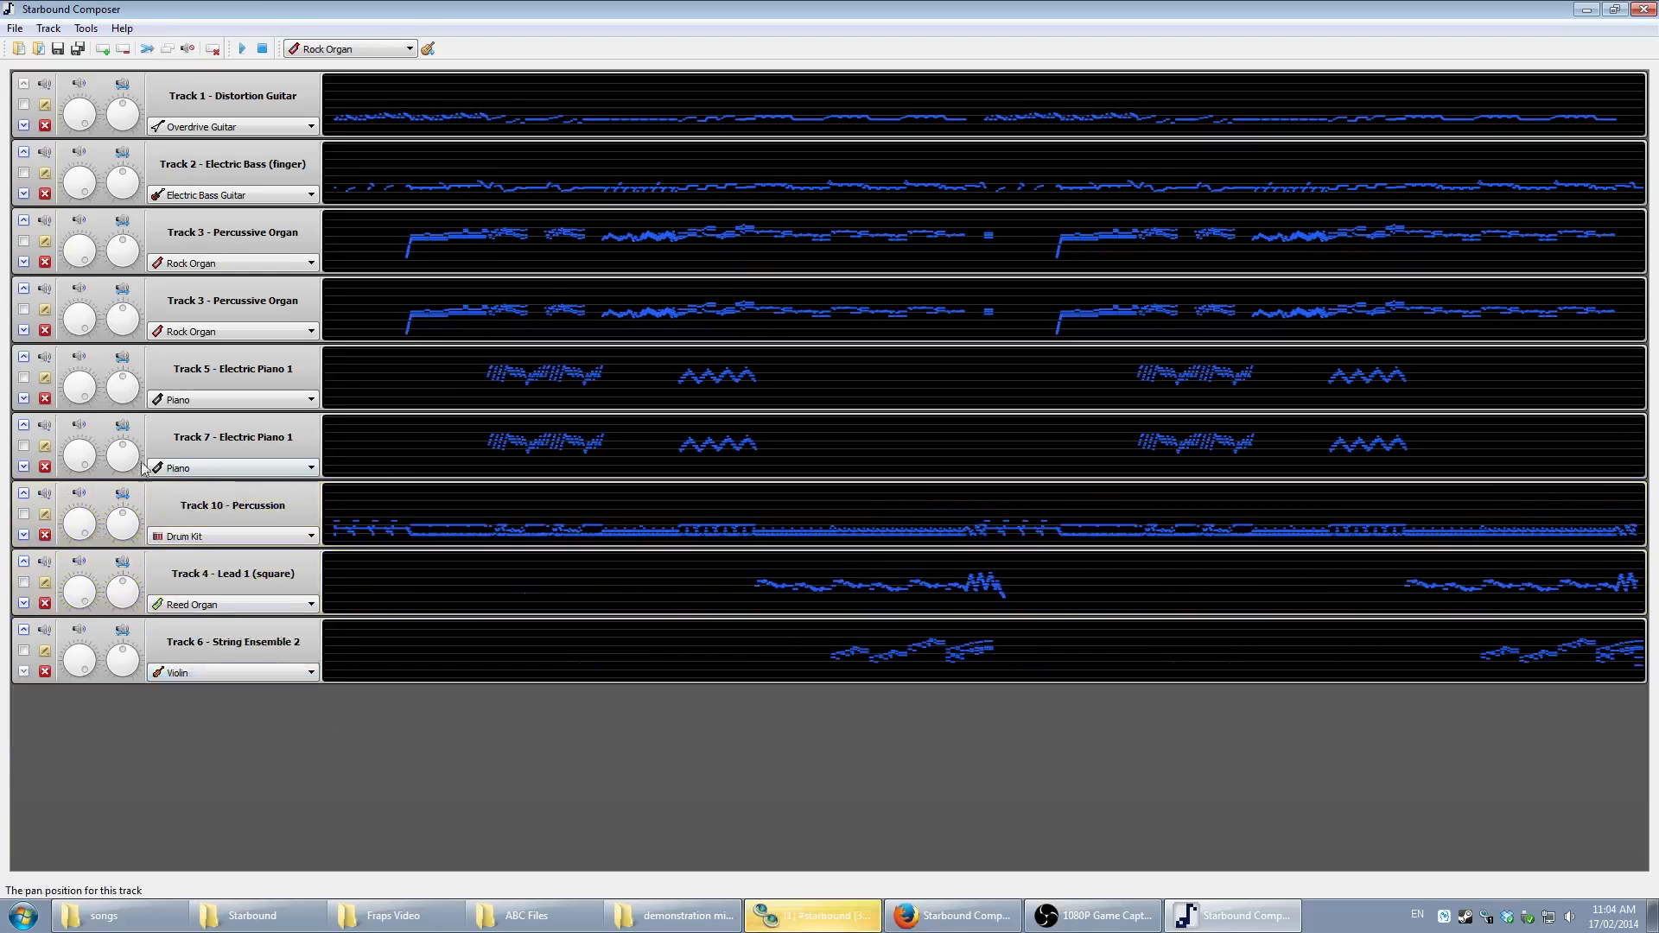
- Merge Track 5 - Electric Piano 1 and Track 7 - Electric Piano 1 into one new track
click(24, 446)
click(24, 378)
click(146, 49)
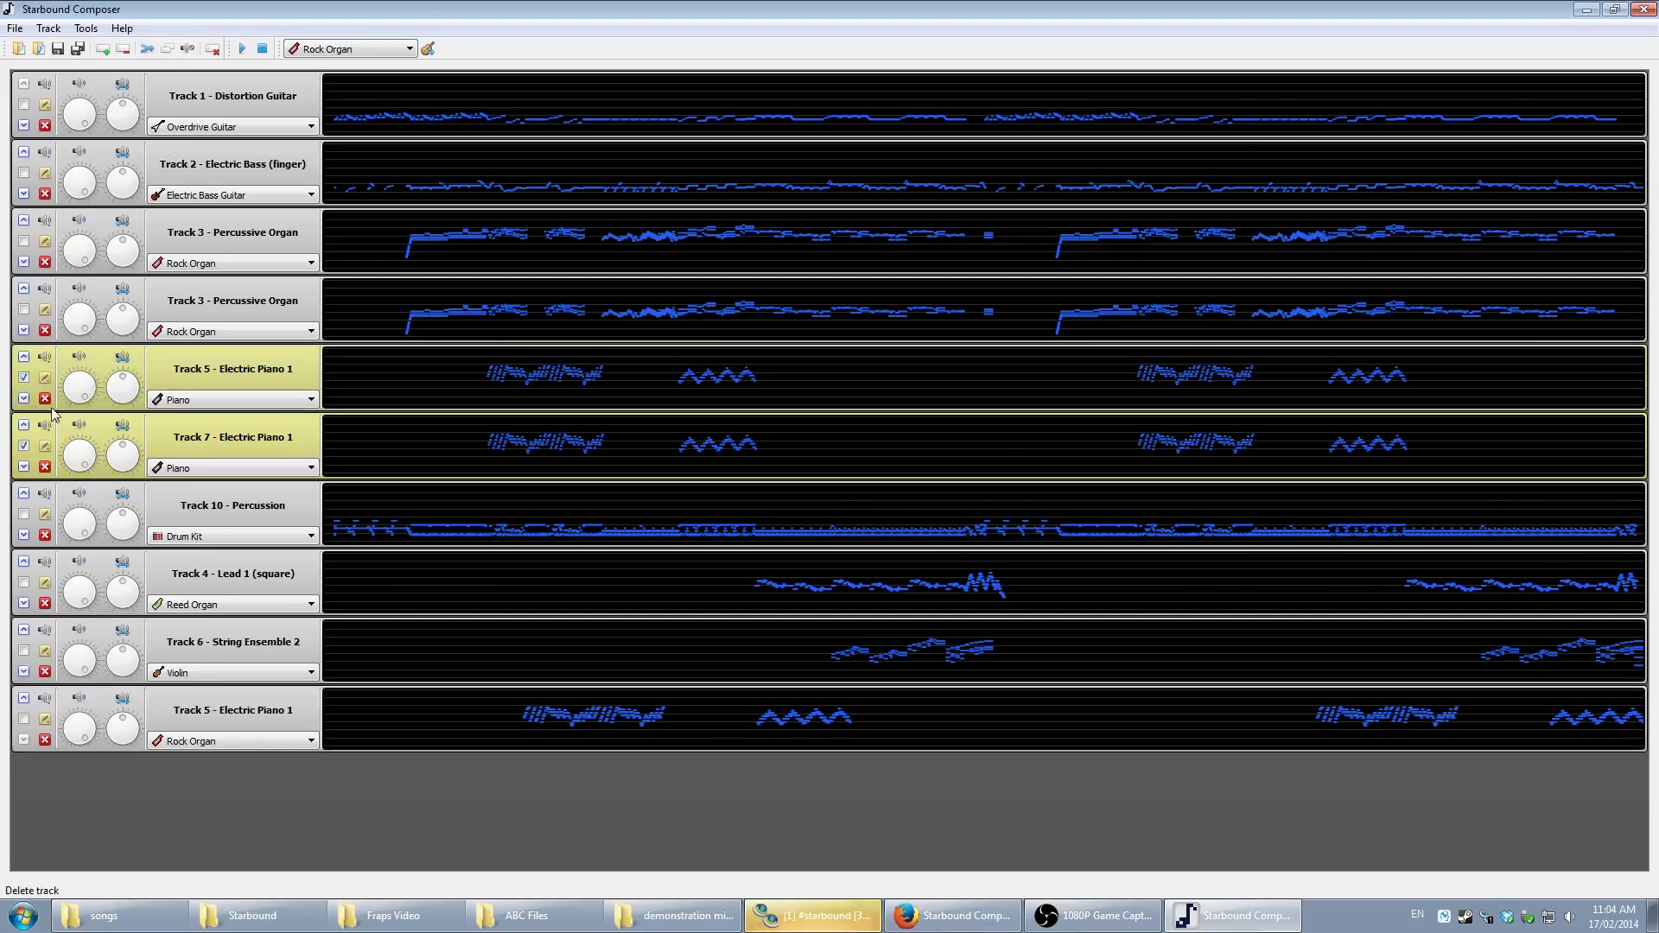
- Delete the two separate Electric Piano tracks and set the merged Track 5 - Electric Piano 1 to Piano
click(245, 606)
scroll(192, 679, down, 6)
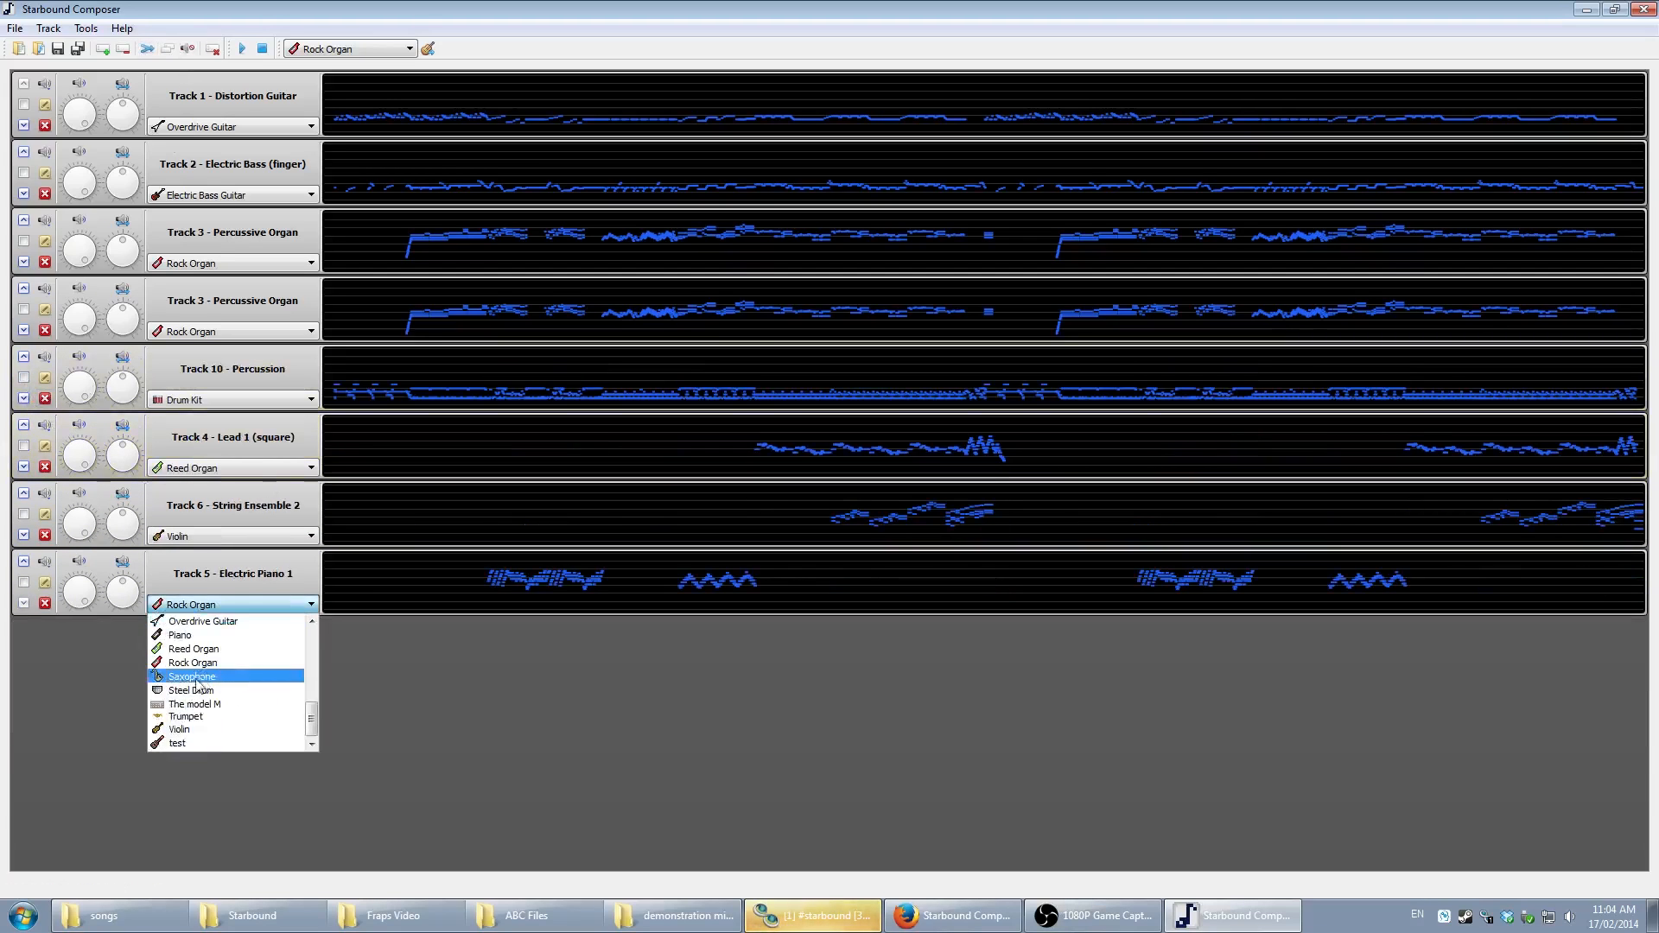
click(192, 678)
- Merge the two Track 3 - Percussive Organ tracks into one new track and delete the two originals
click(25, 309)
click(24, 241)
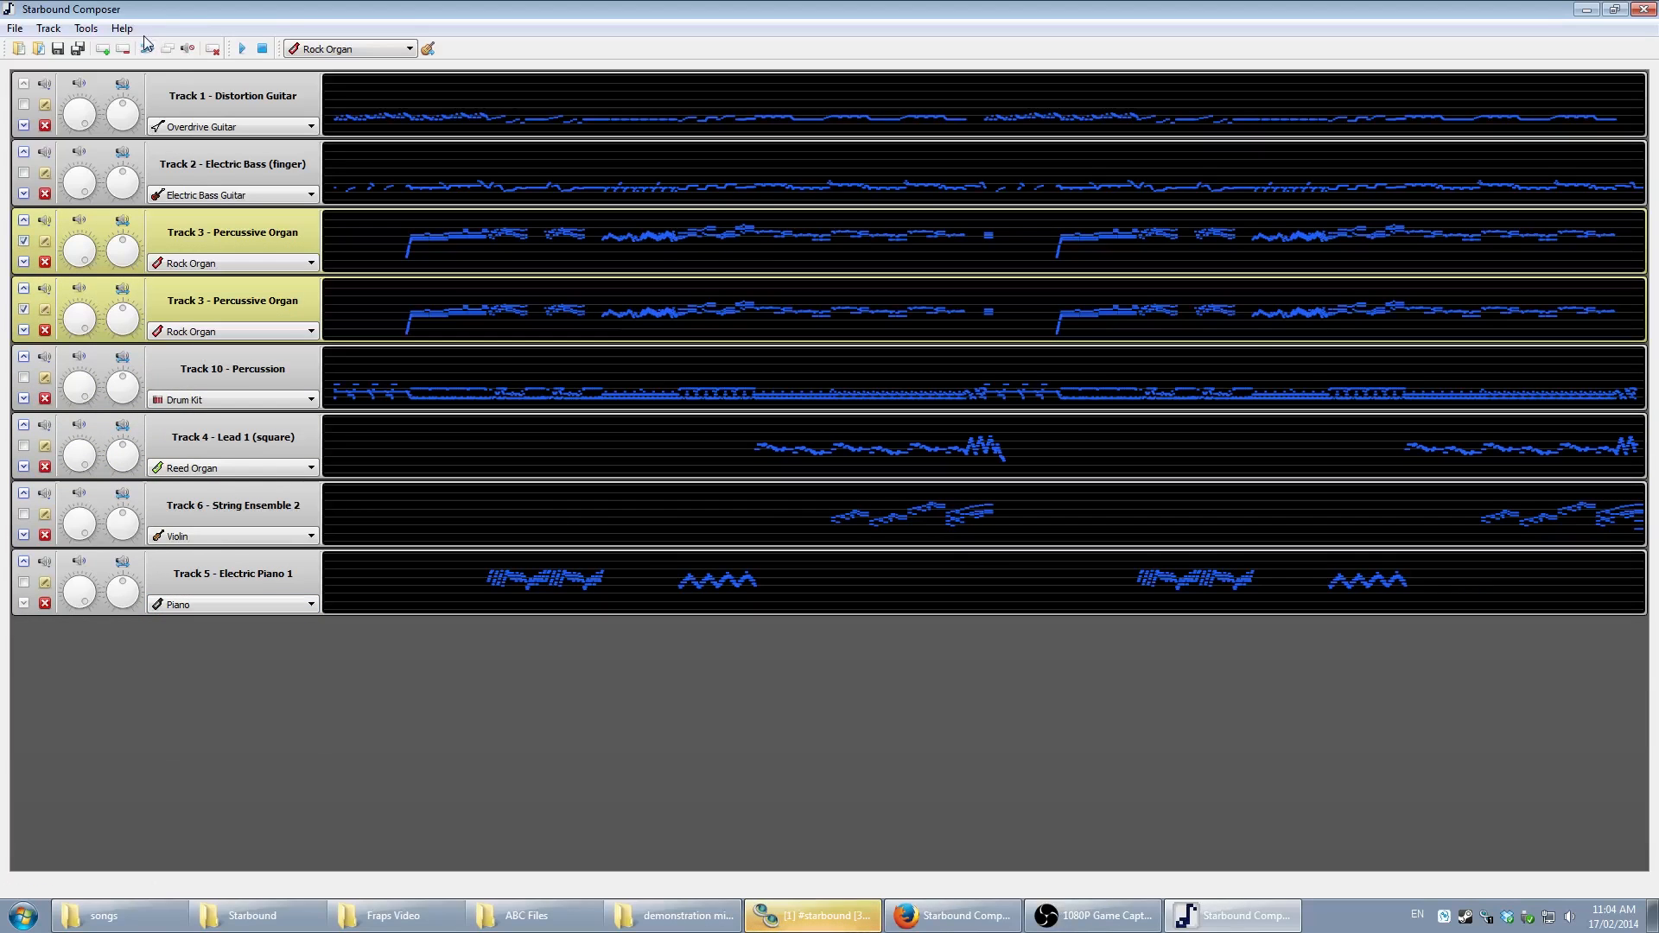
click(146, 50)
click(45, 262)
click(45, 262)
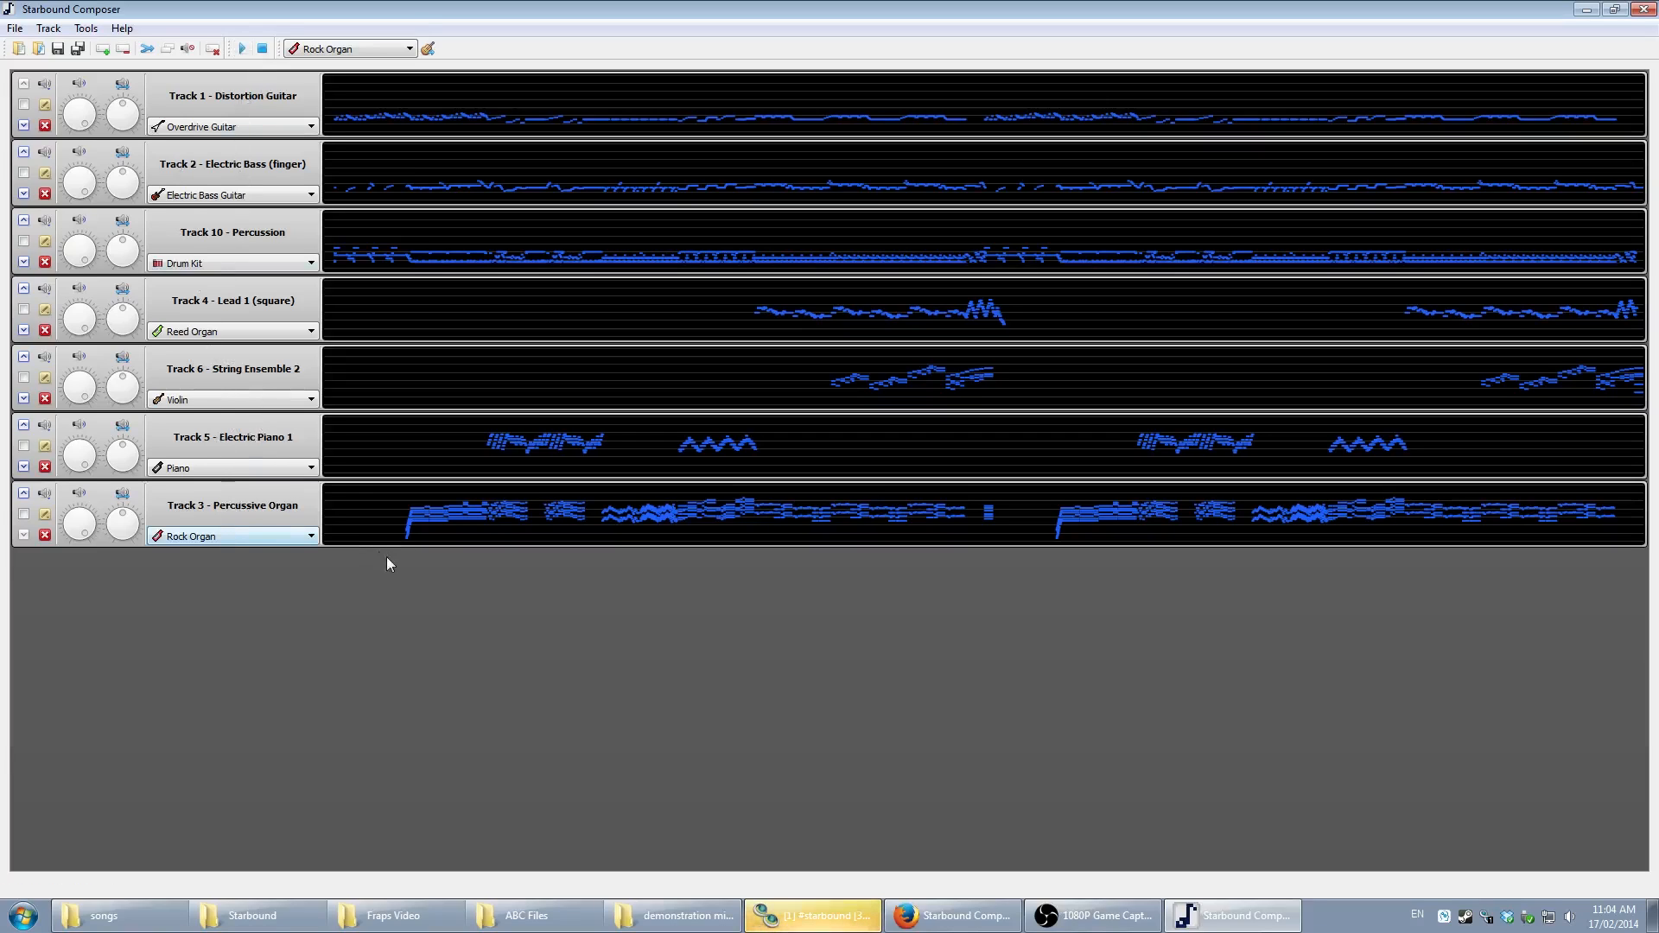
- Preview the full multi-instrument arrangement and stop the playback
click(242, 49)
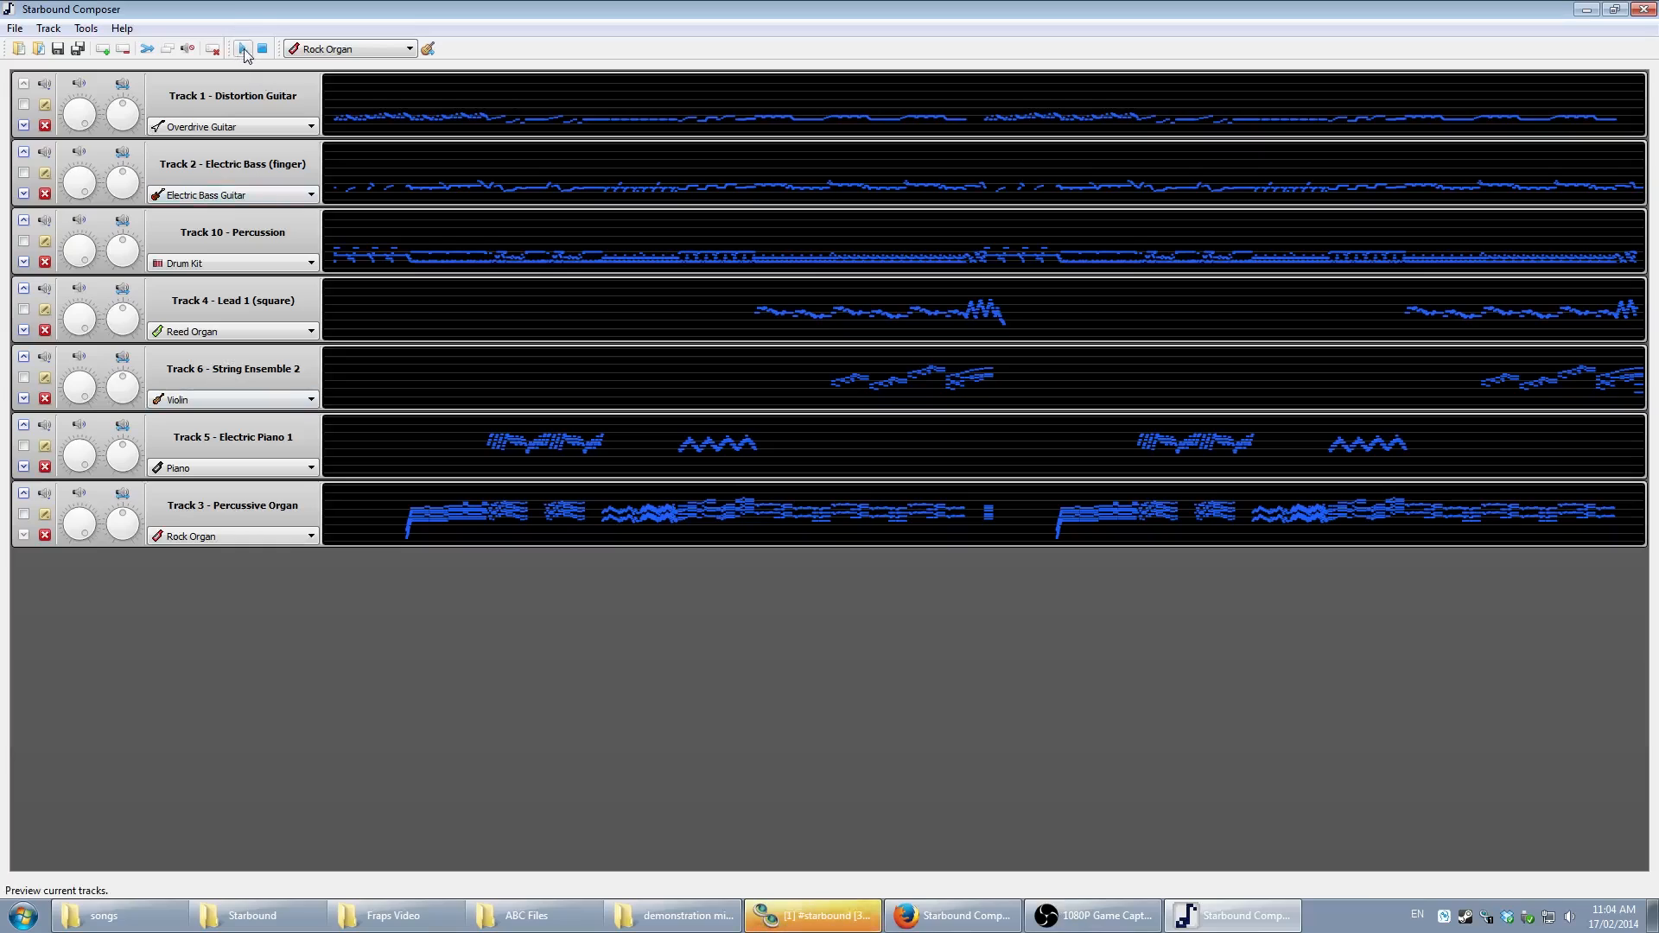
click(244, 49)
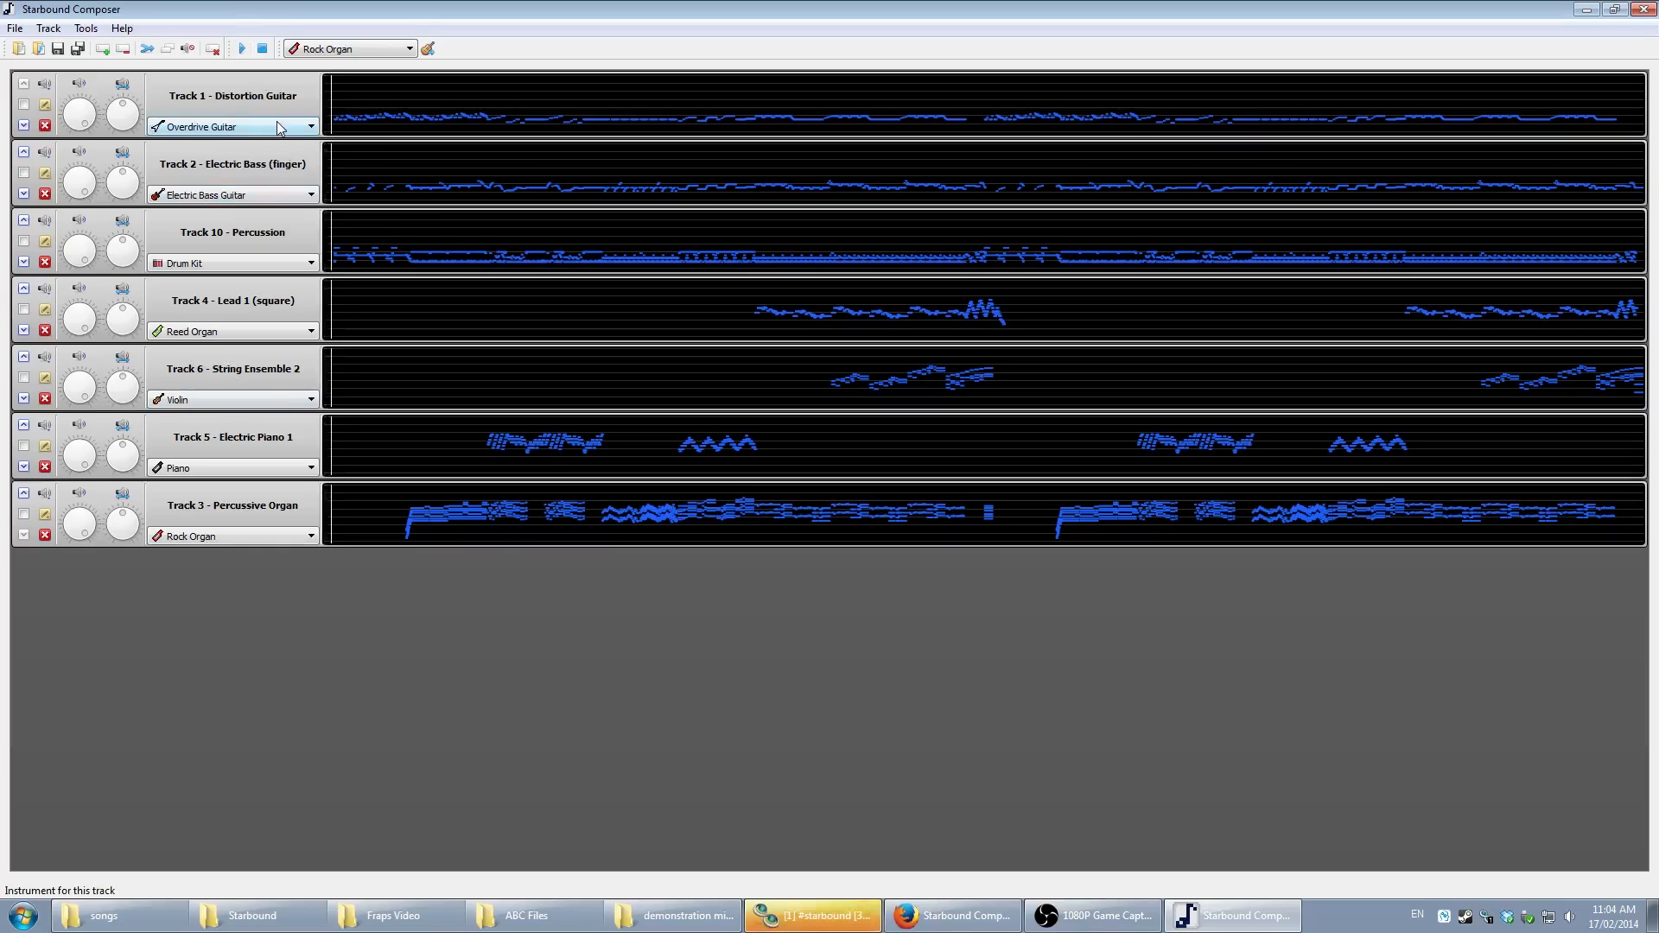
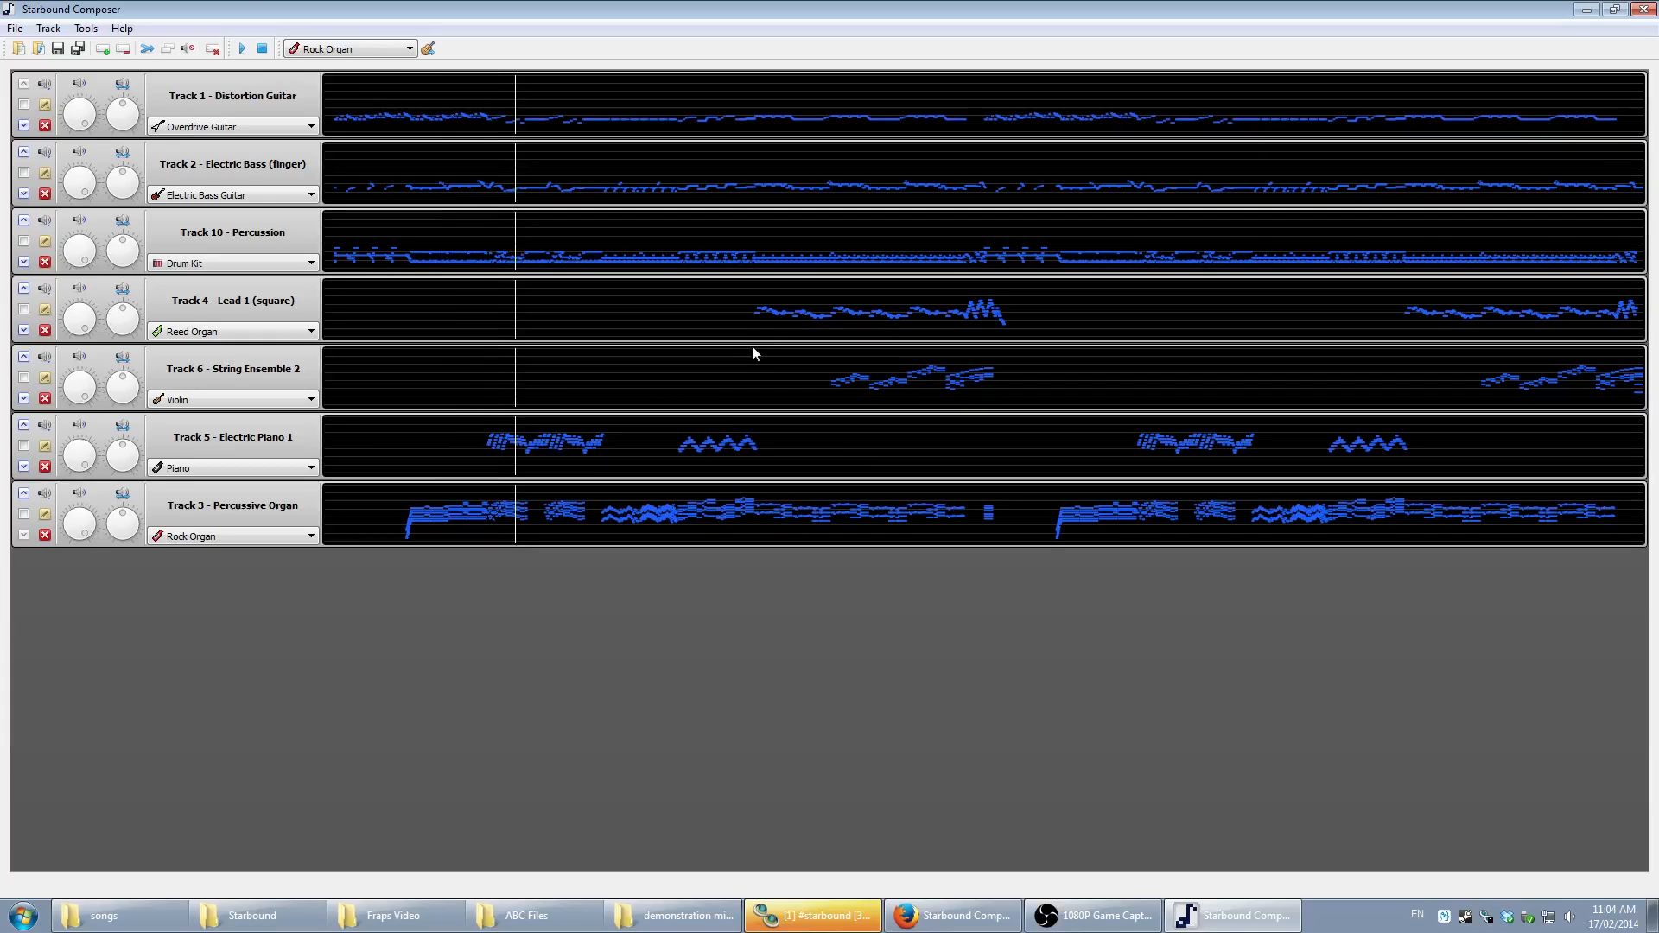
drag(677, 344, 757, 341)
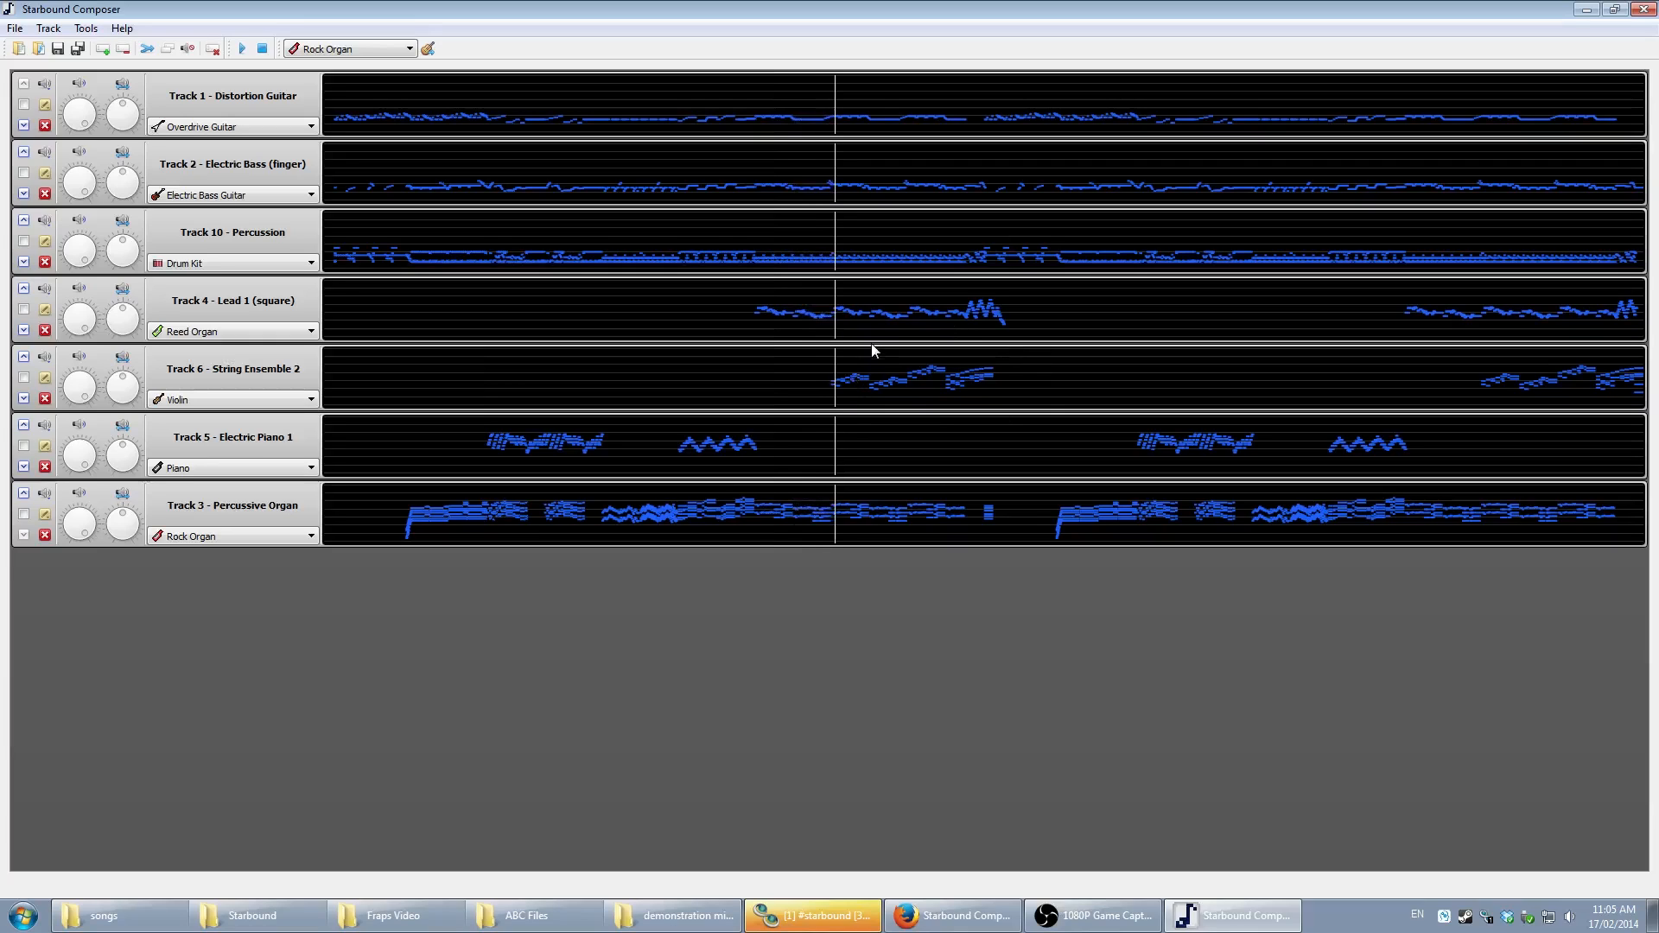
click(263, 49)
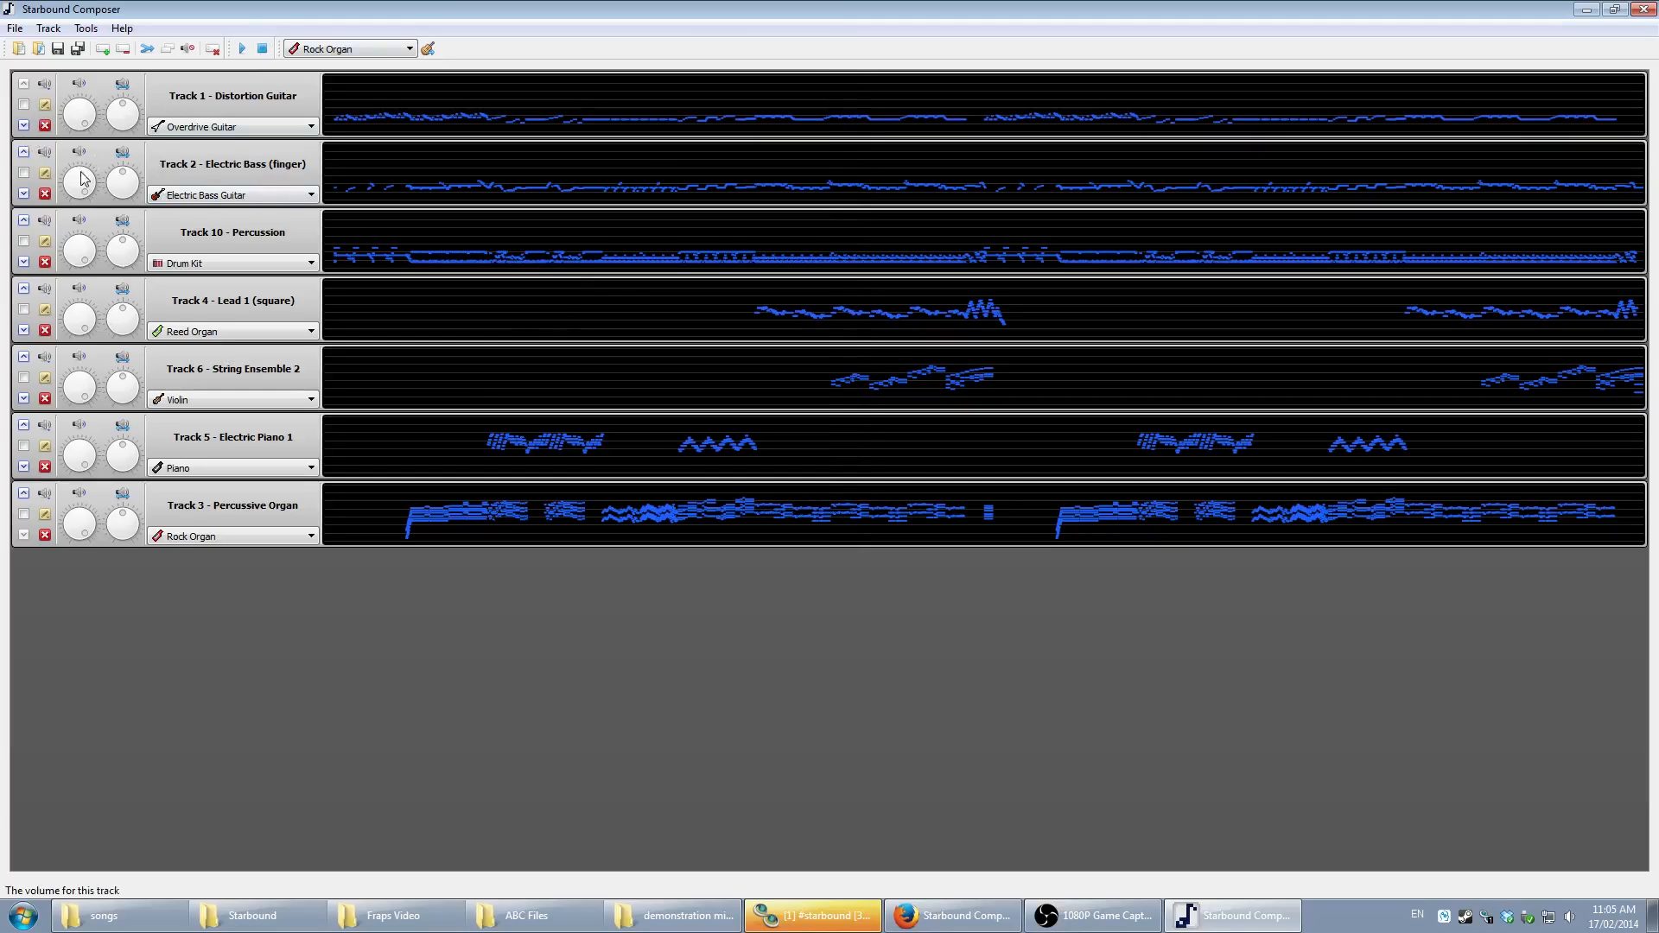
- Open Track 1 - Distortion Guitar in the ABC editor and change its title to "FFVII Boss - Overdrive Guitar"
click(45, 105)
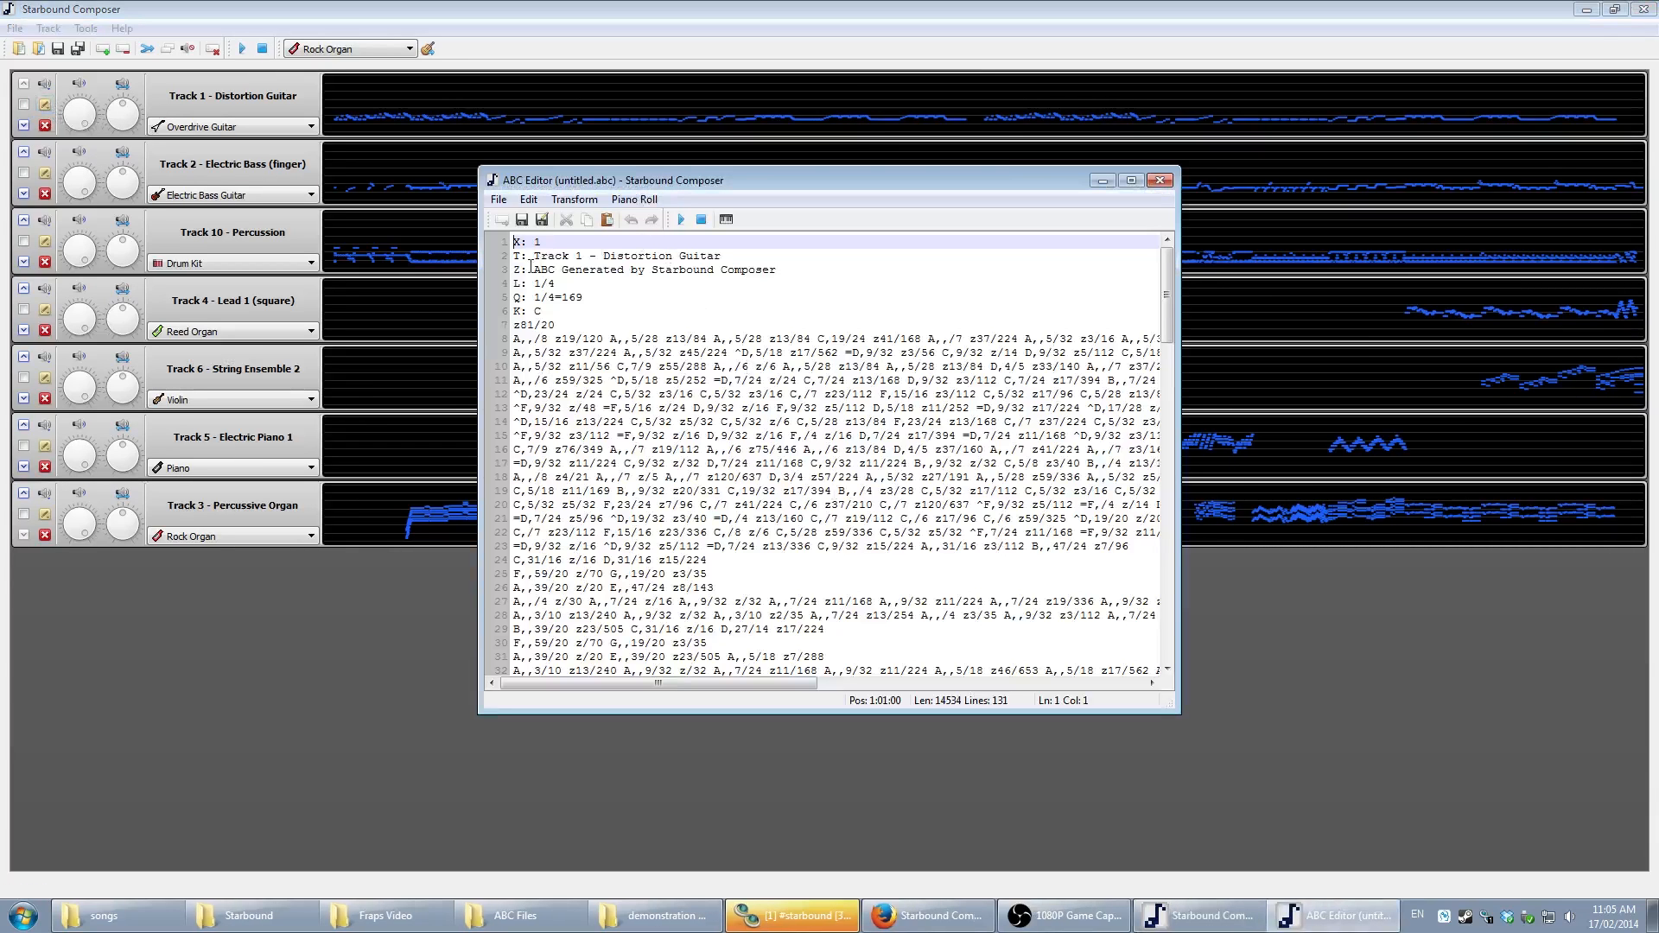
click(532, 255)
drag(535, 256, 803, 261)
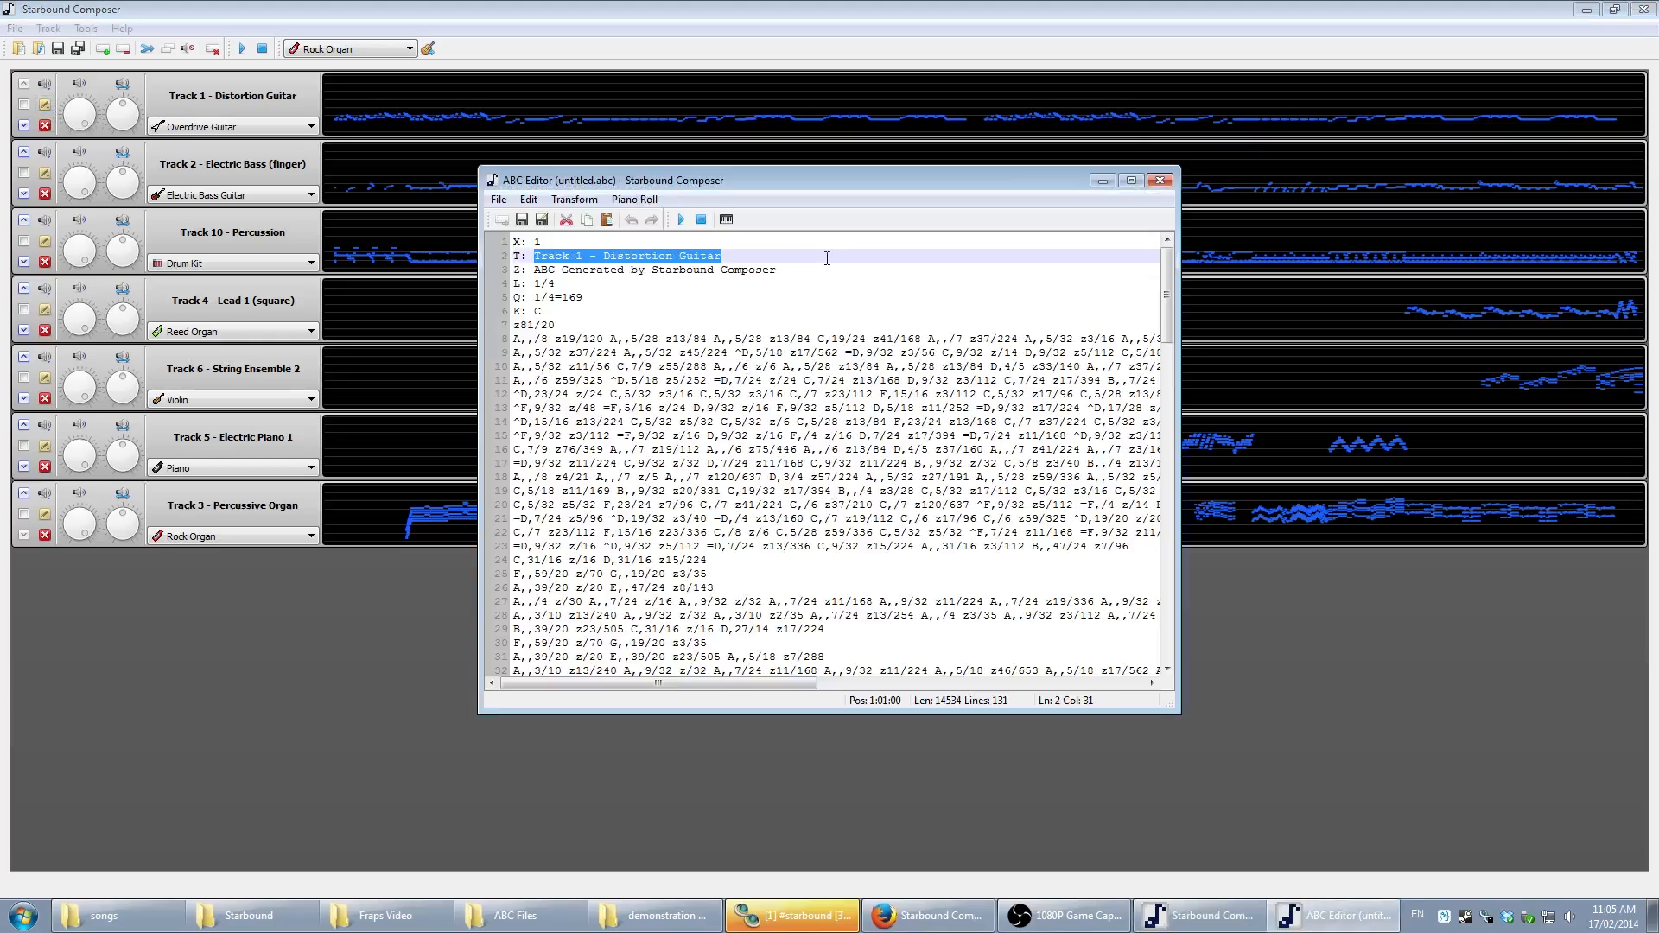
text(FFVII)
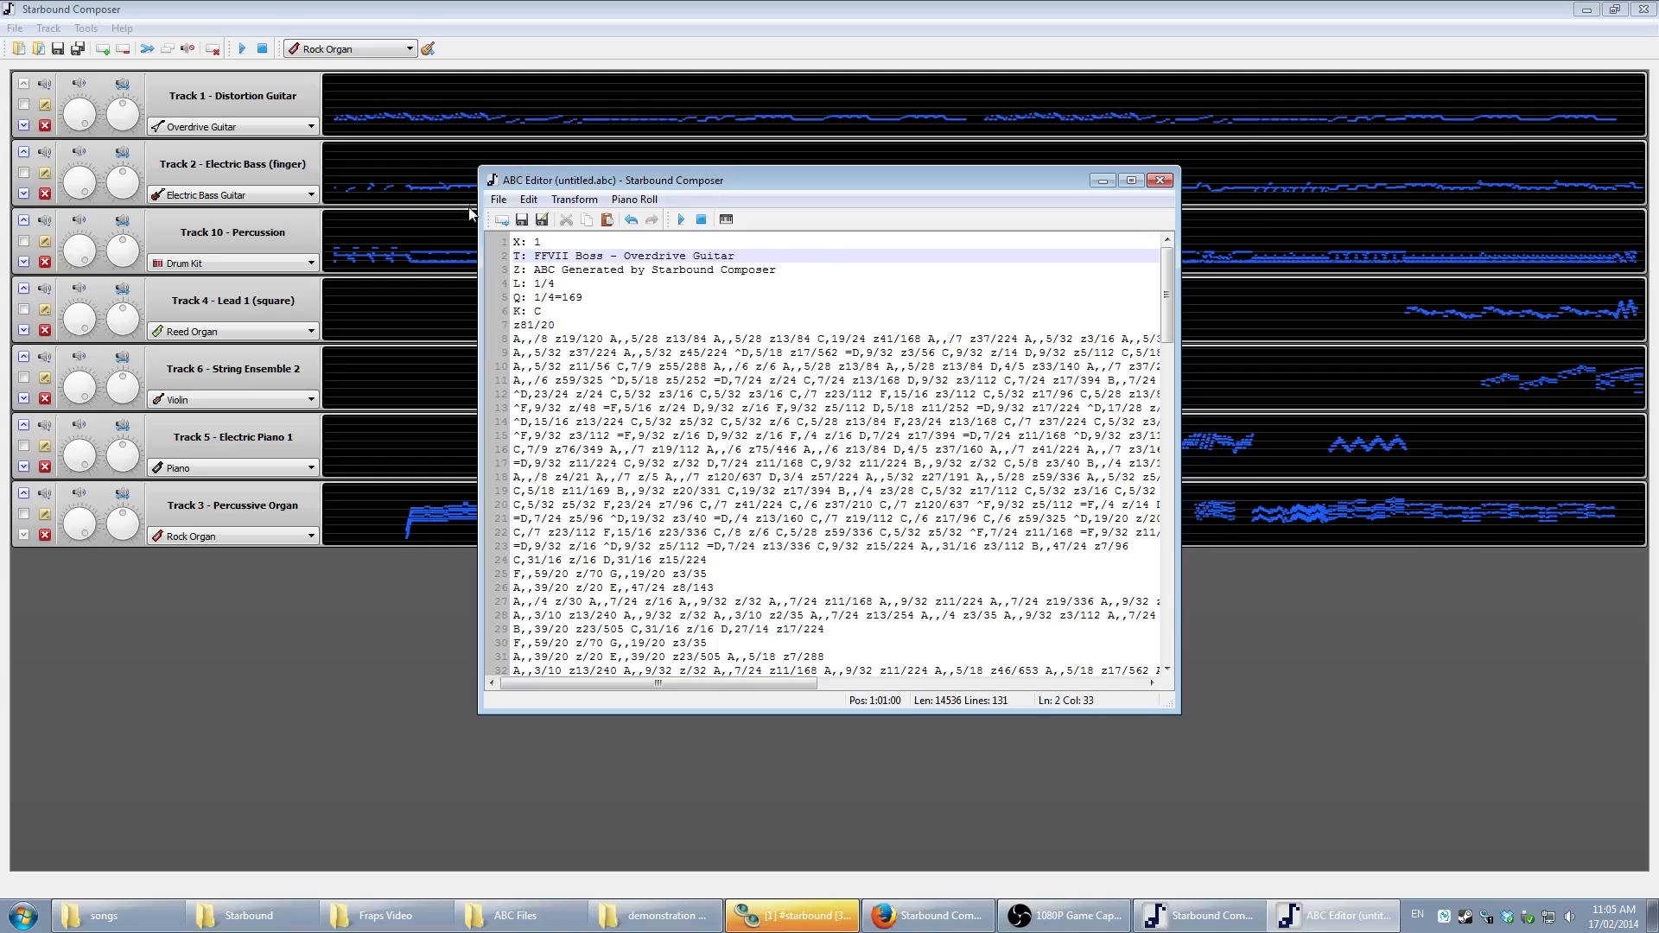
- Save the track's ABC file as "FFVII Boss - Overdrive.abc" in Starbound's user songs folder
click(498, 200)
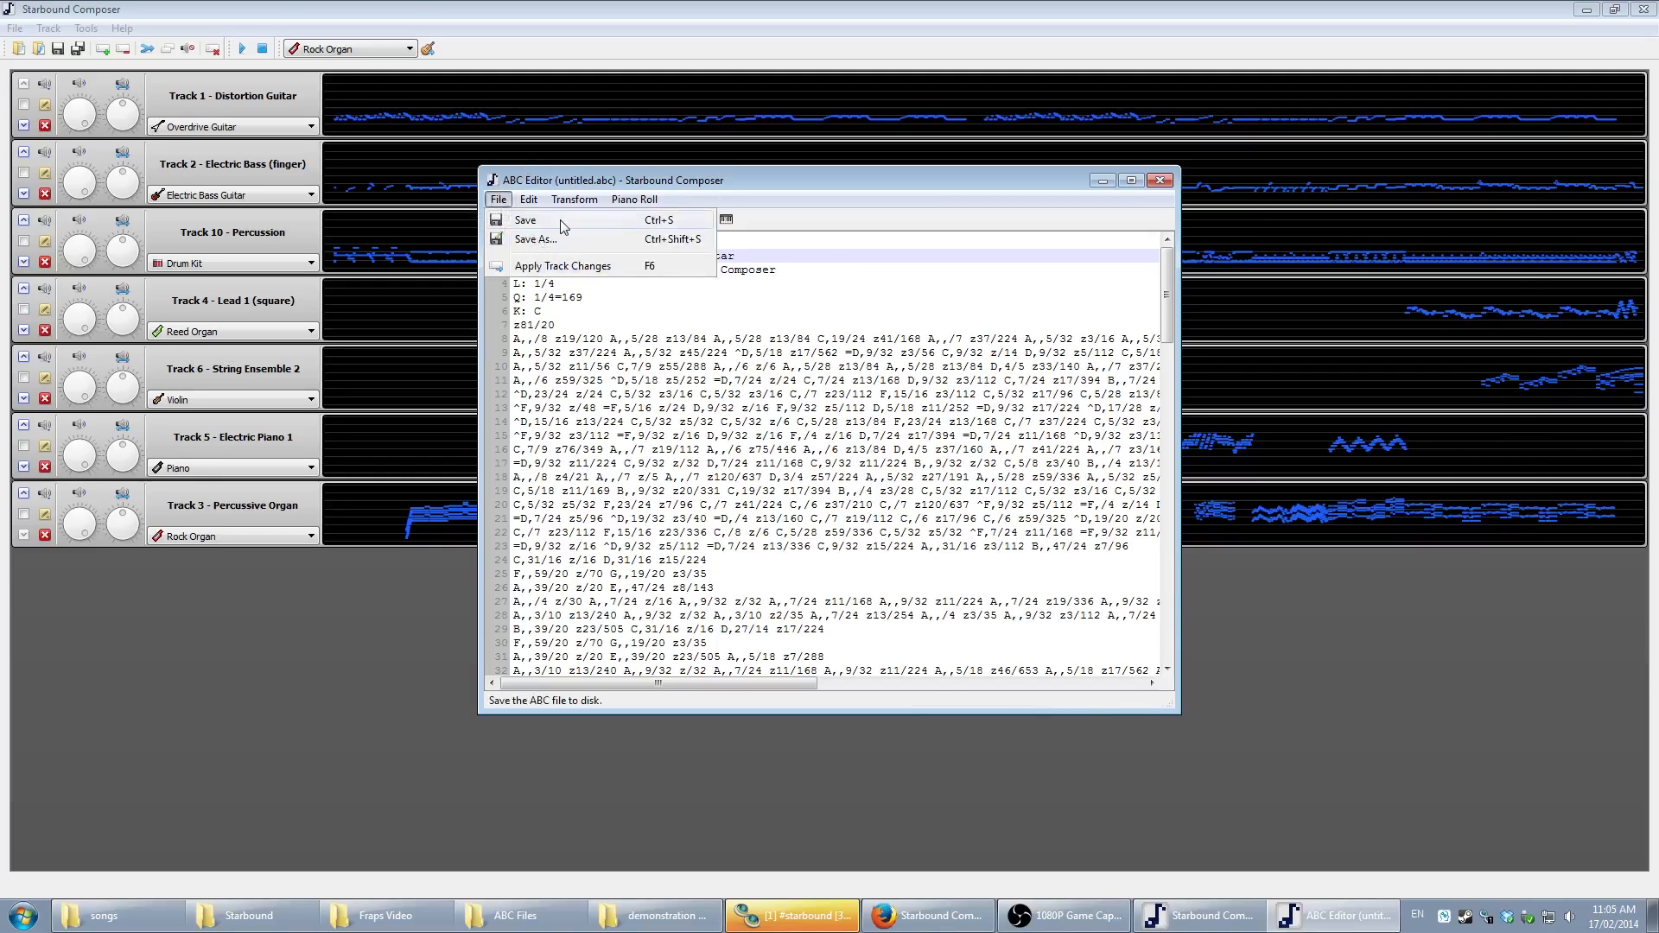
click(563, 227)
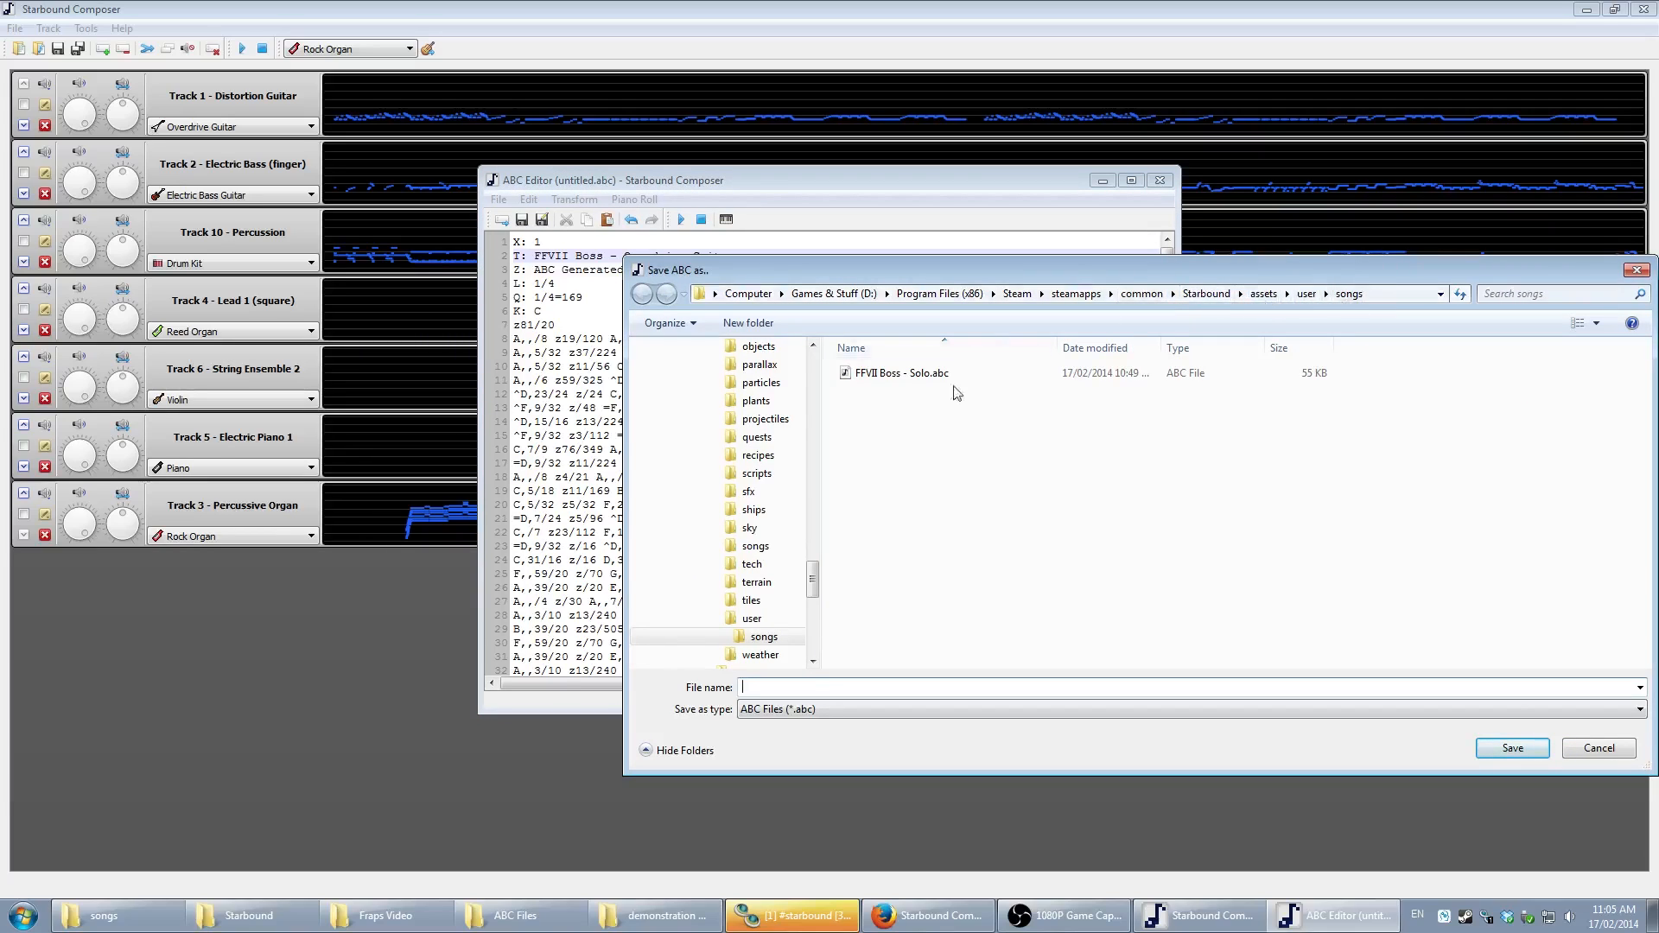
click(890, 373)
click(802, 688)
drag(796, 687, 810, 691)
text(Overdrive.abc)
click(1009, 684)
click(1510, 748)
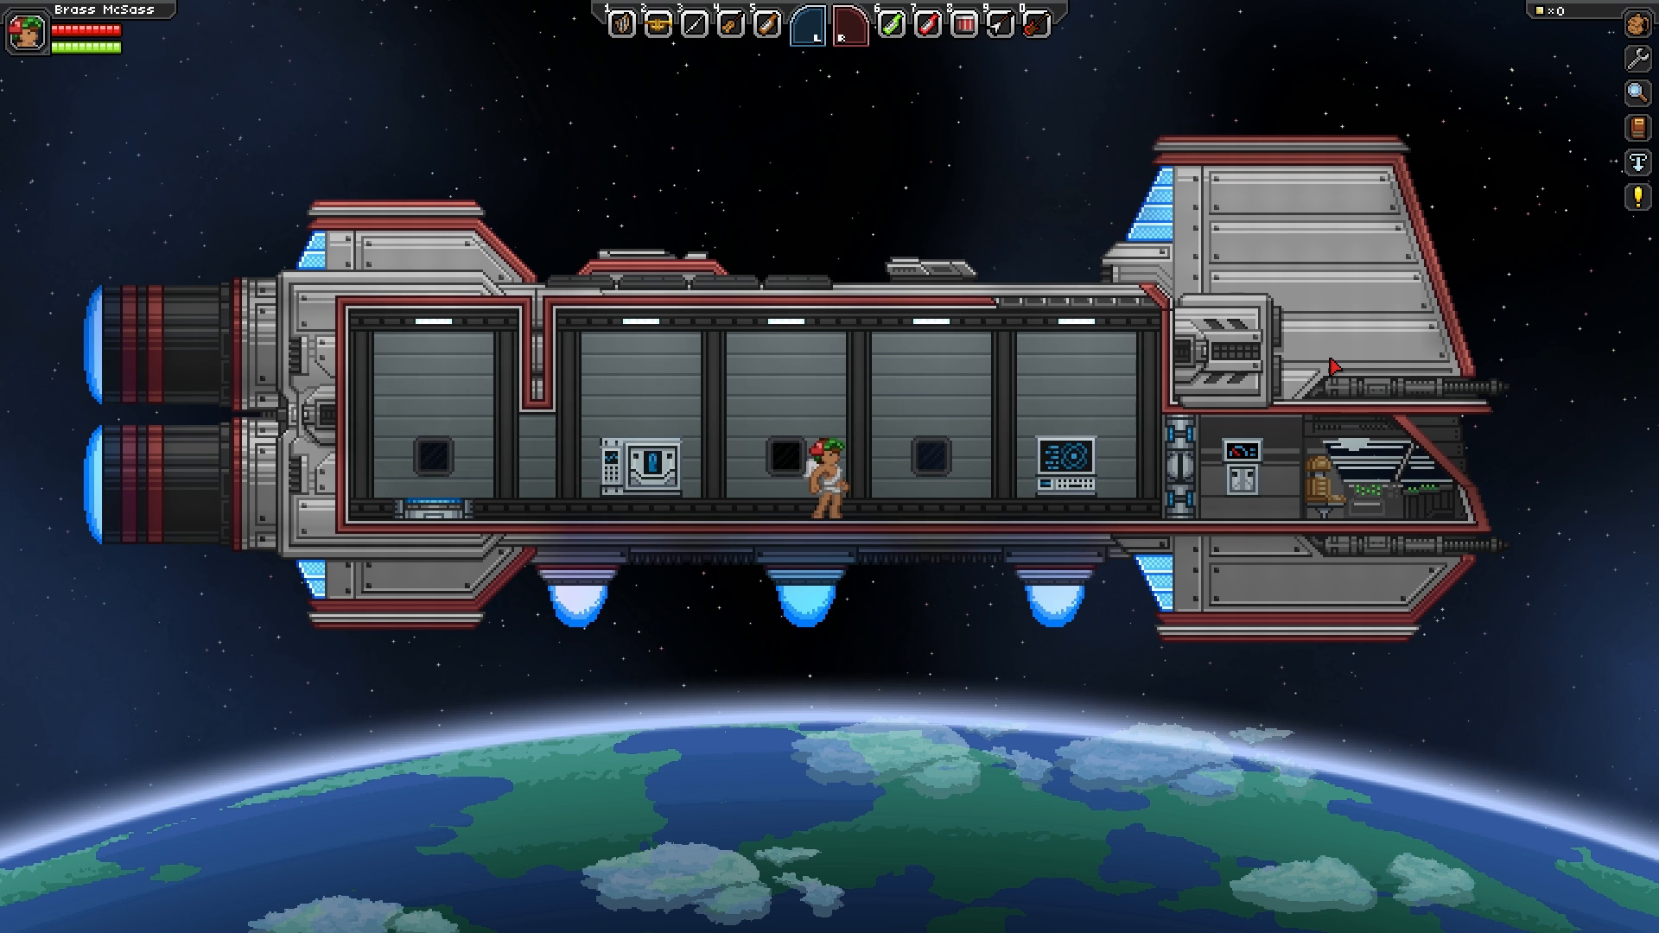
- Switch to Starbound and look at the character's inventory, closing it again
key(i)
drag(762, 240, 617, 201)
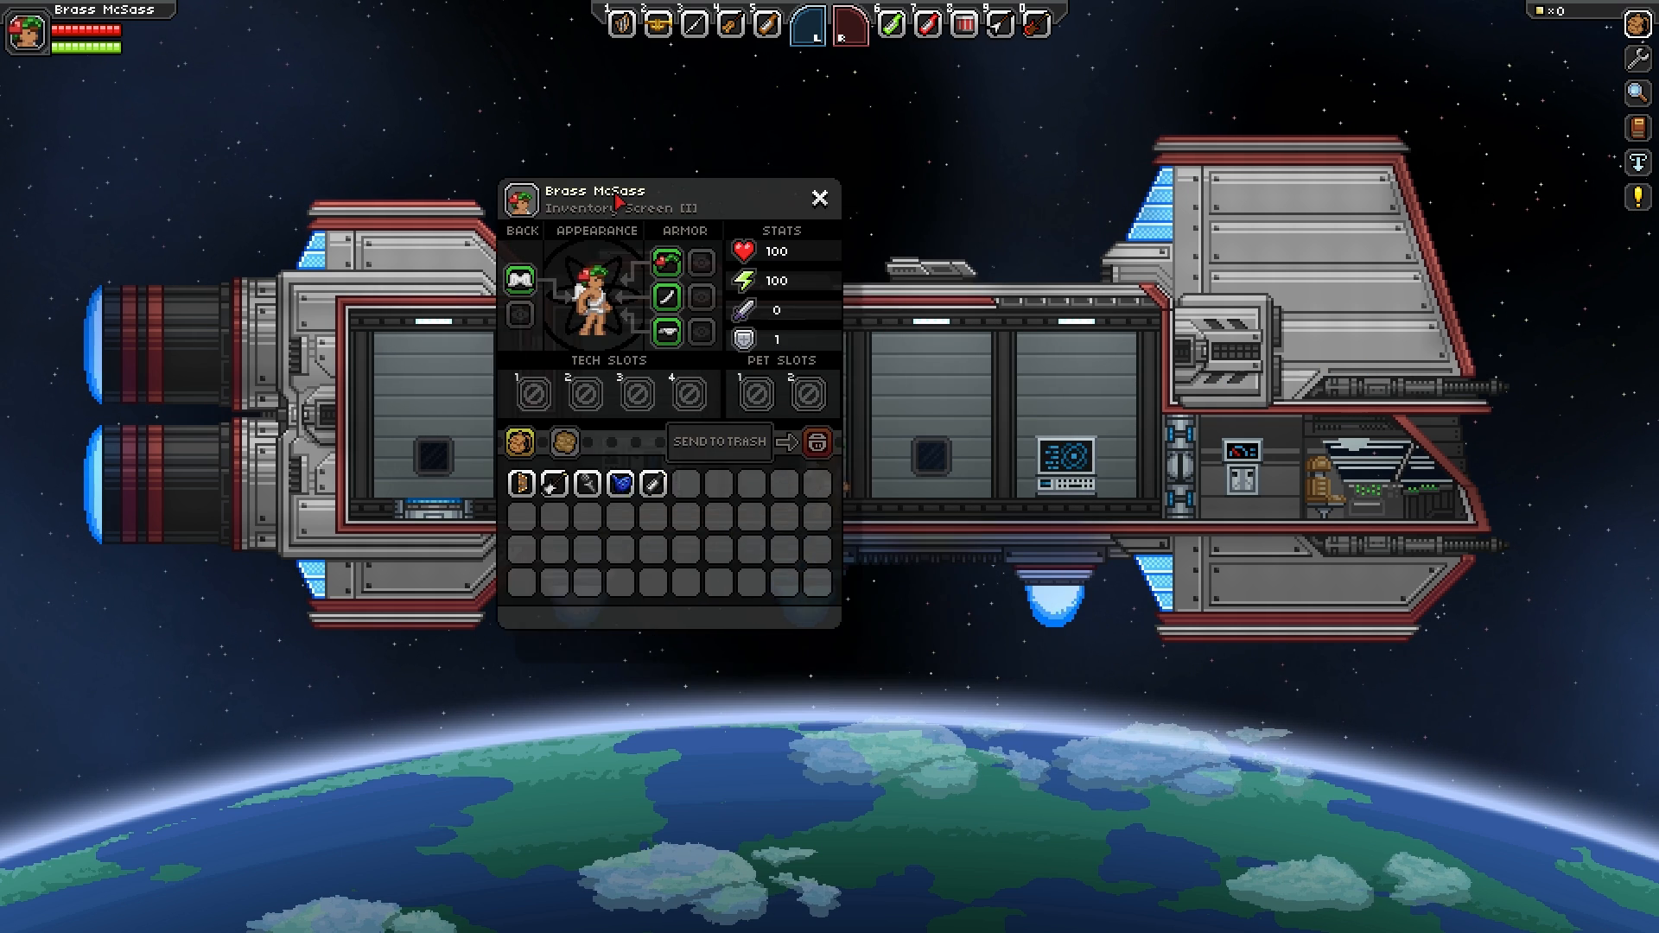
key(i)
- Equip the drum in slot 8, clear the band name and play "ffvii boss - drums" solo from the songbook
key(9)
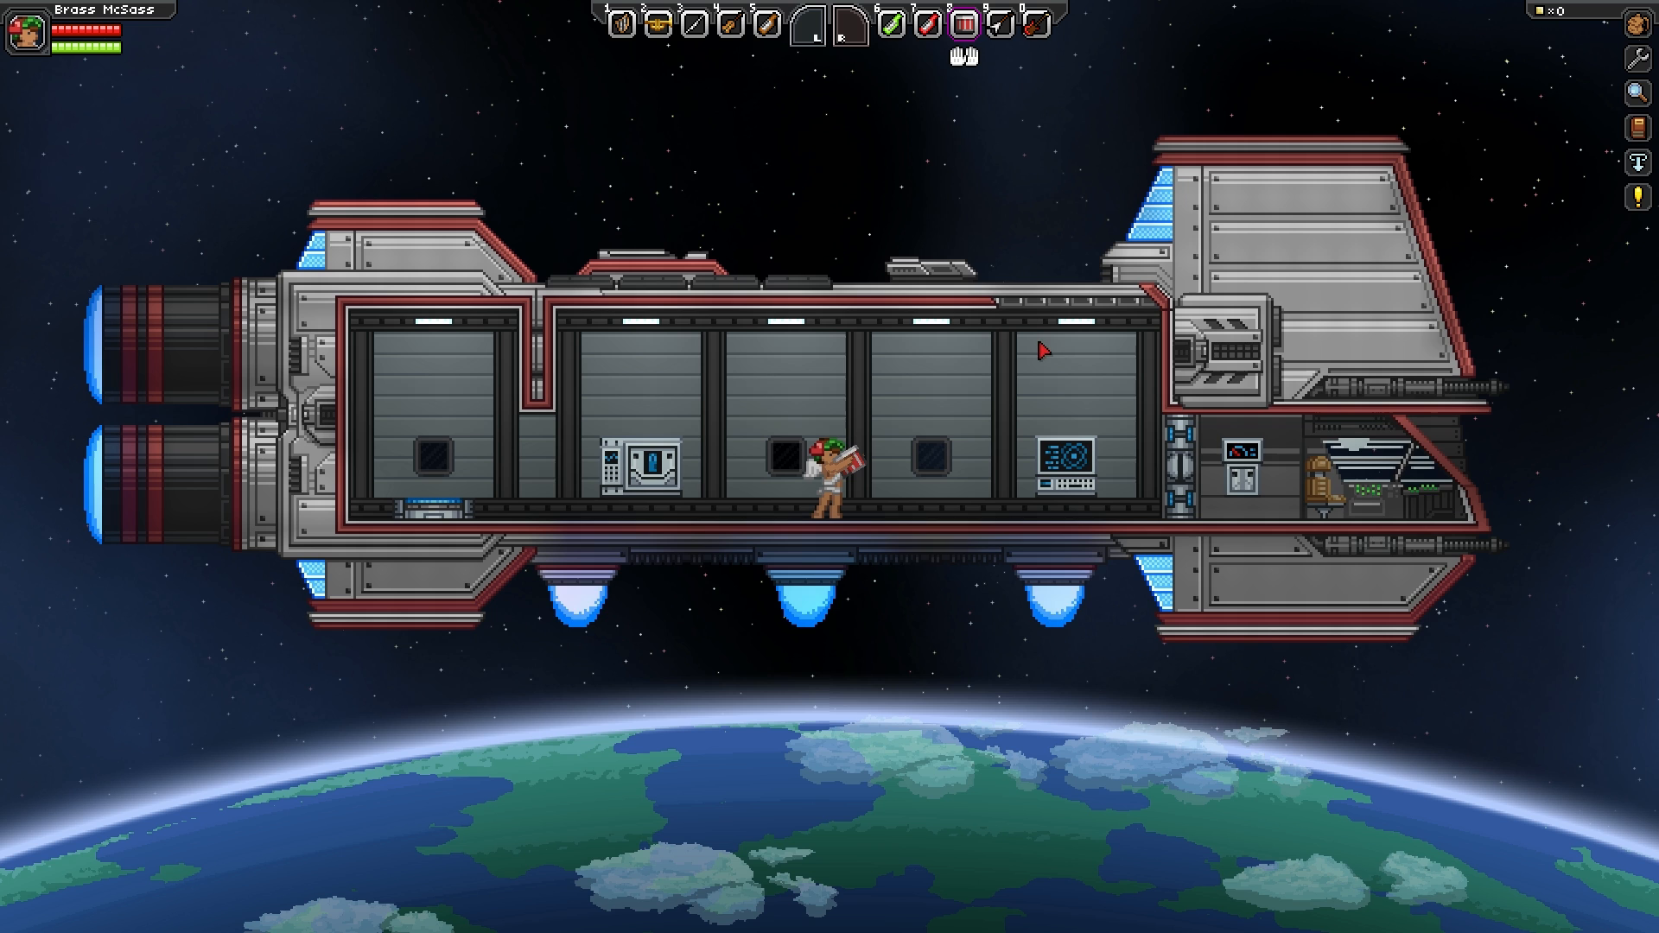
click(1250, 317)
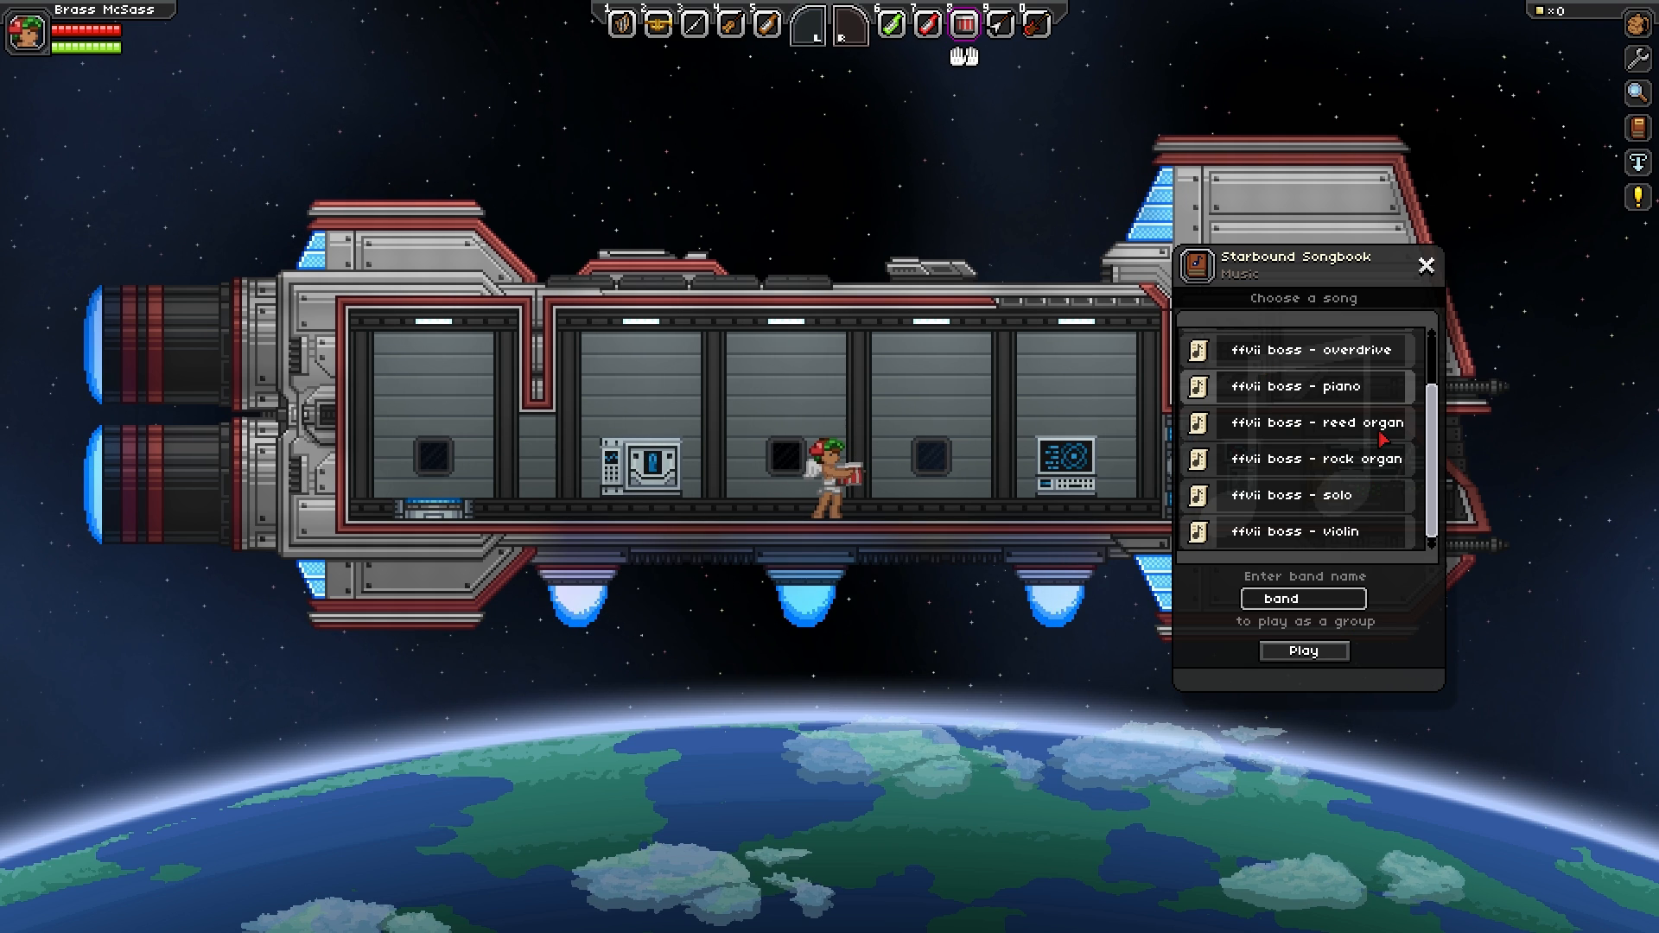
key(BackSpace)
key(BackSpace)
key(BackSpace)
key(BackSpace)
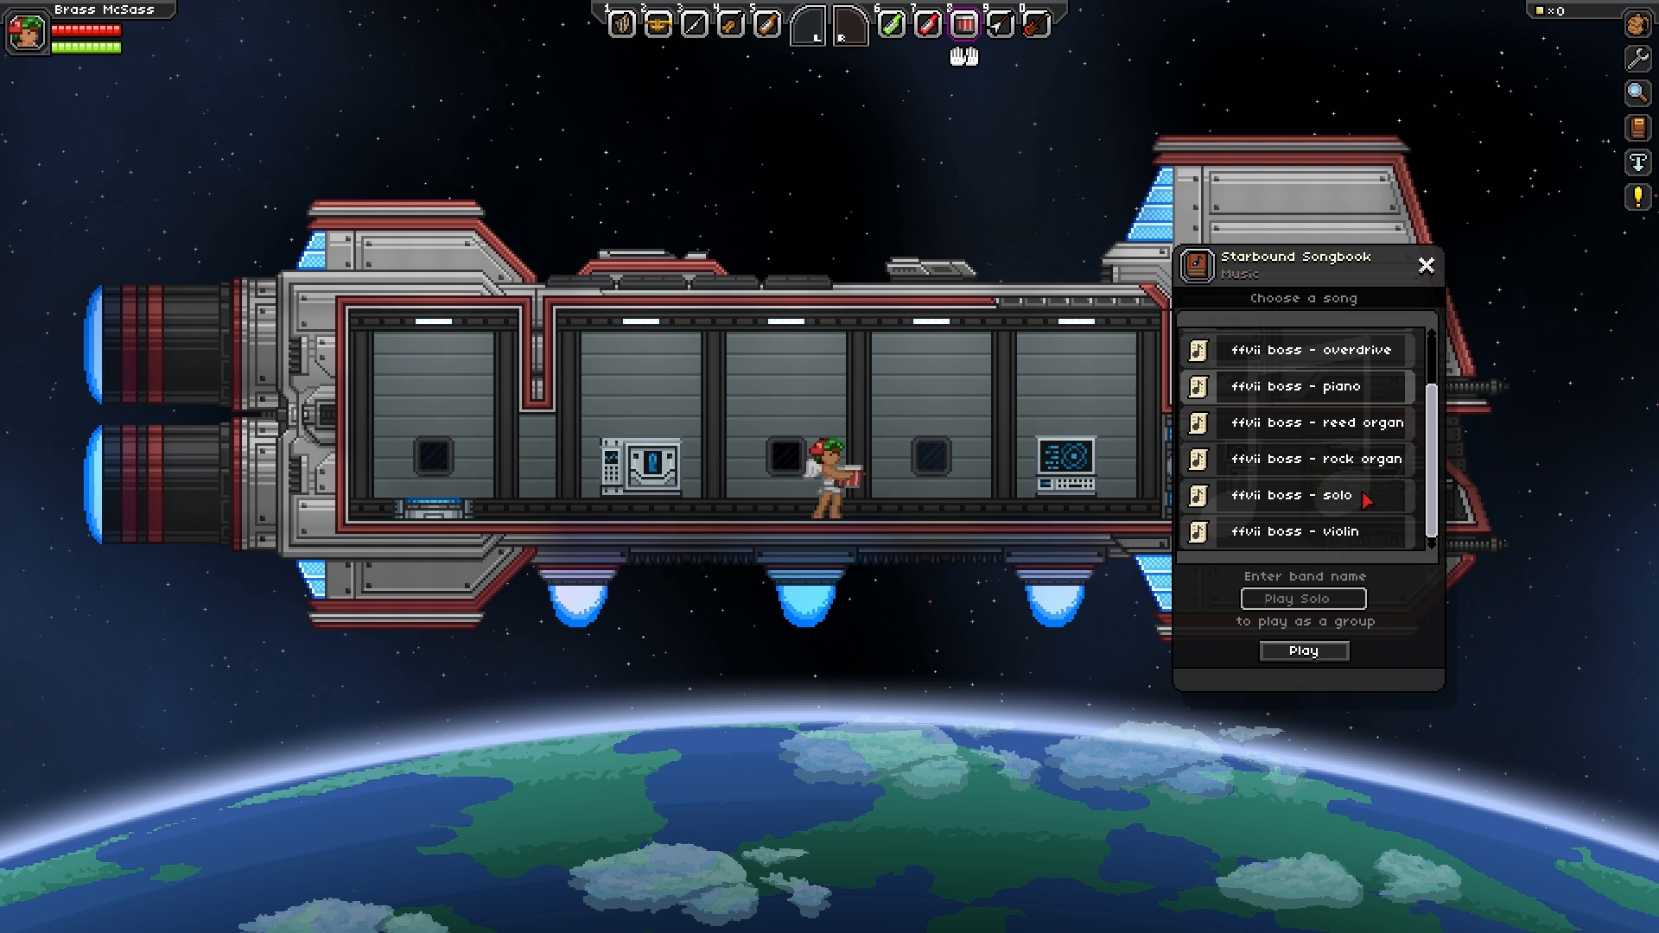
scroll(1339, 432, up, 2)
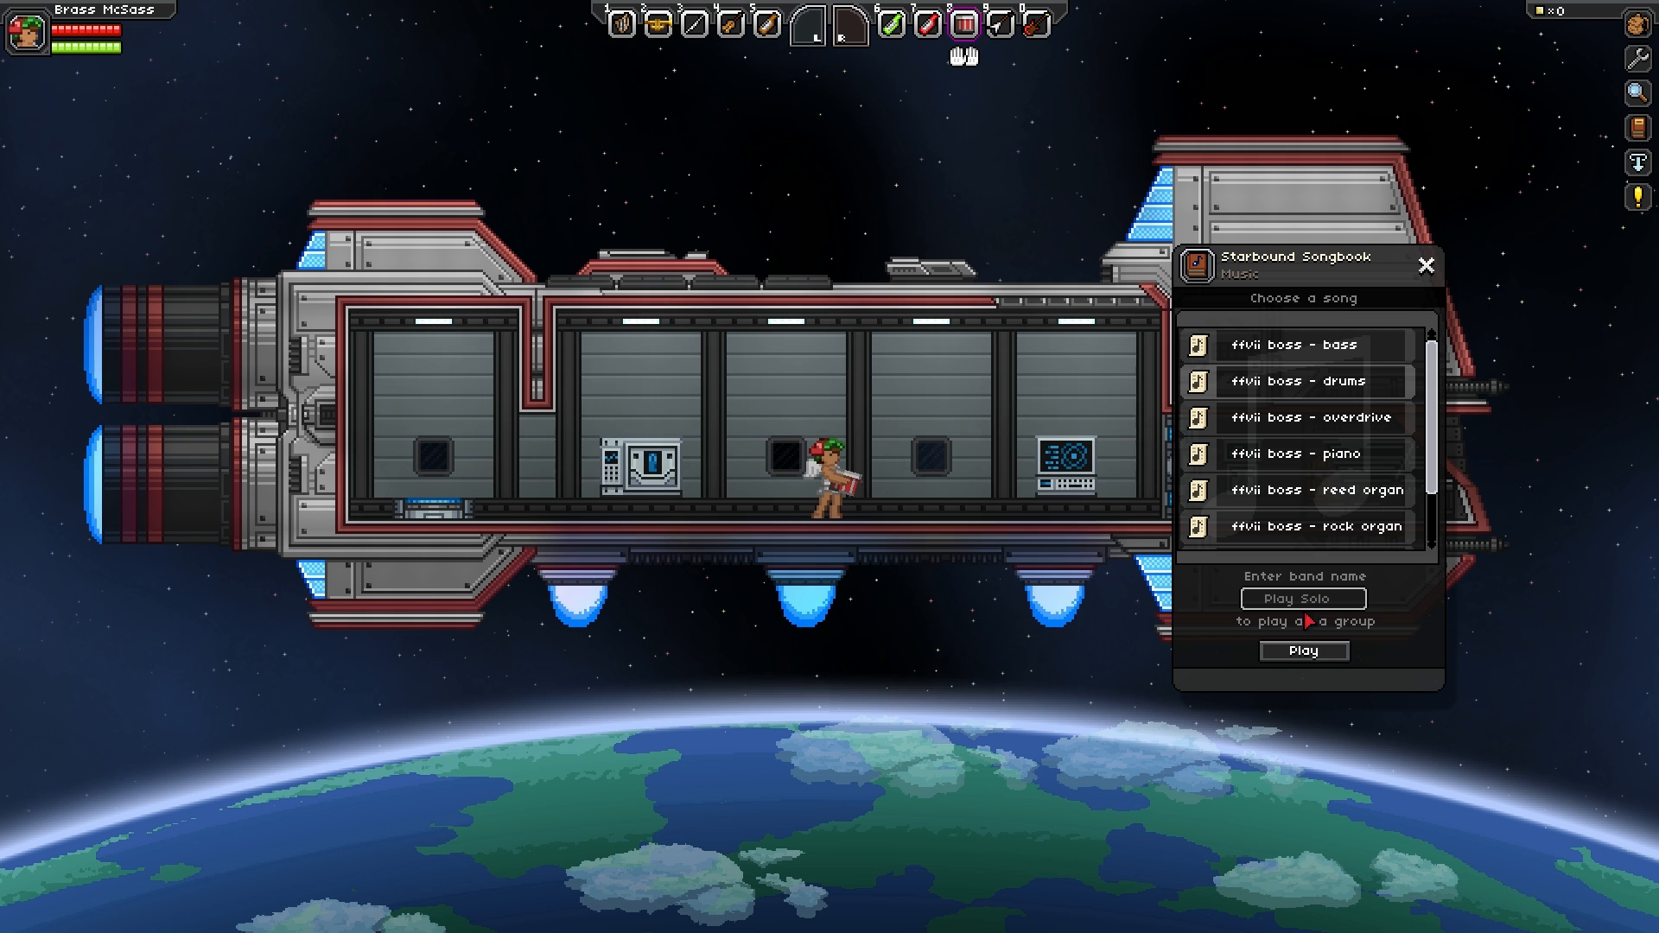
click(1296, 655)
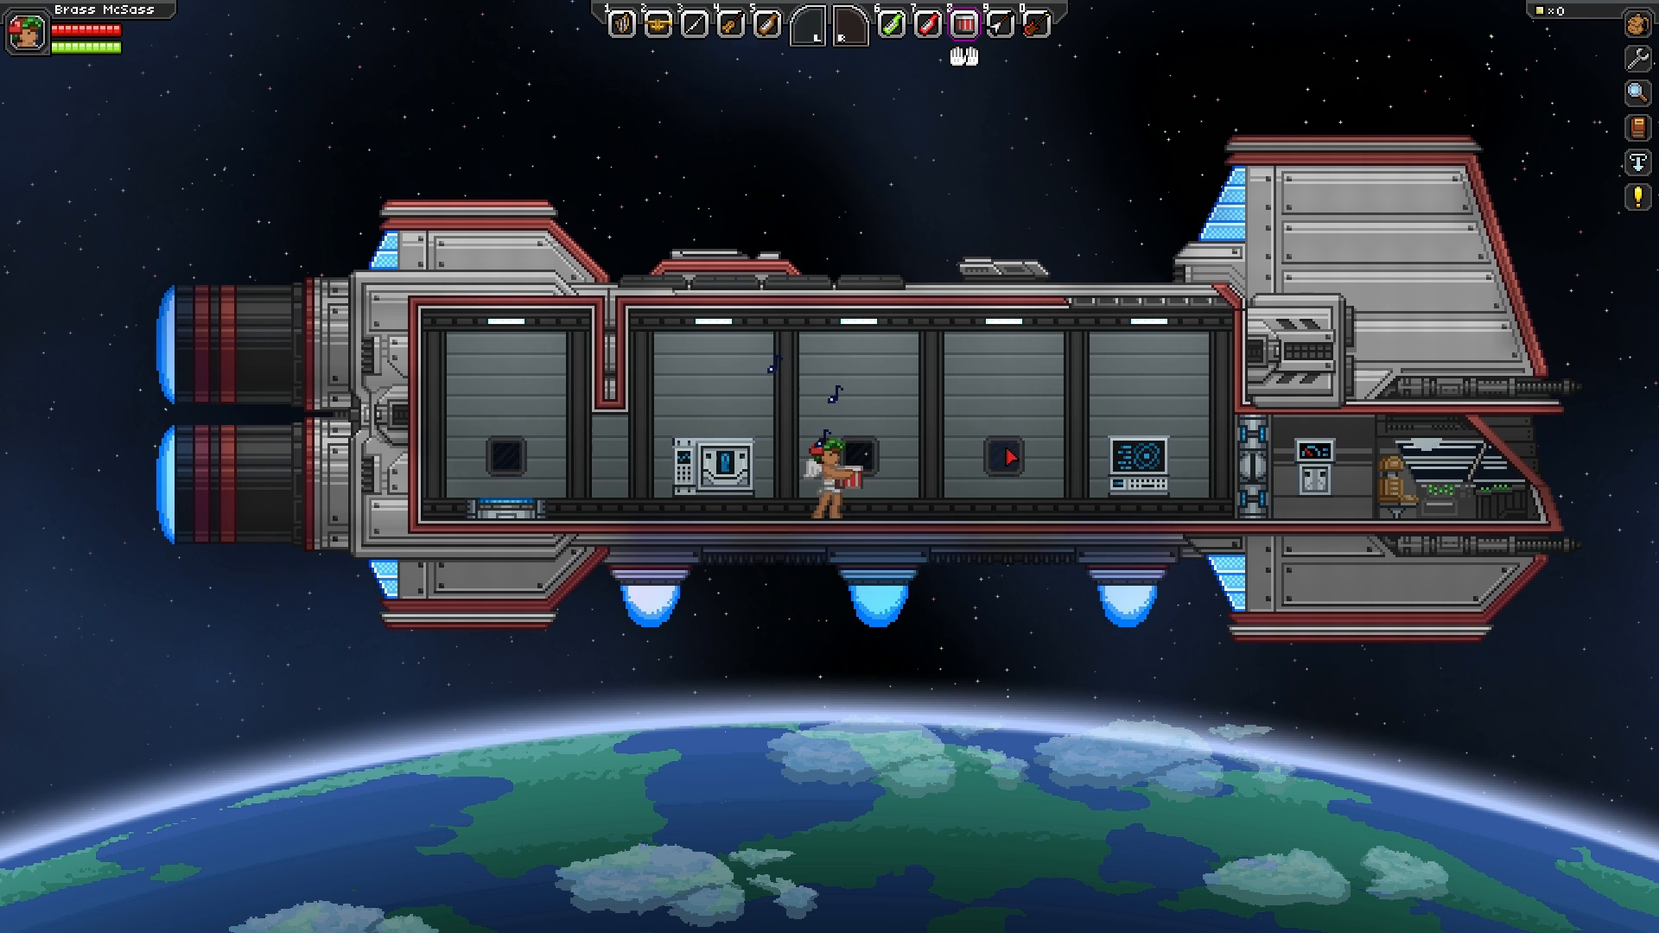
- Move the character around the ship and equip the green Reed Organ in slot 6
key(x)
key(x)
scroll(1026, 460, up, 1)
scroll(1025, 460, down, 1)
key(a)
key(d)
key(a)
scroll(1037, 443, up, 2)
scroll(1038, 442, up, 1)
key(a)
key(d)
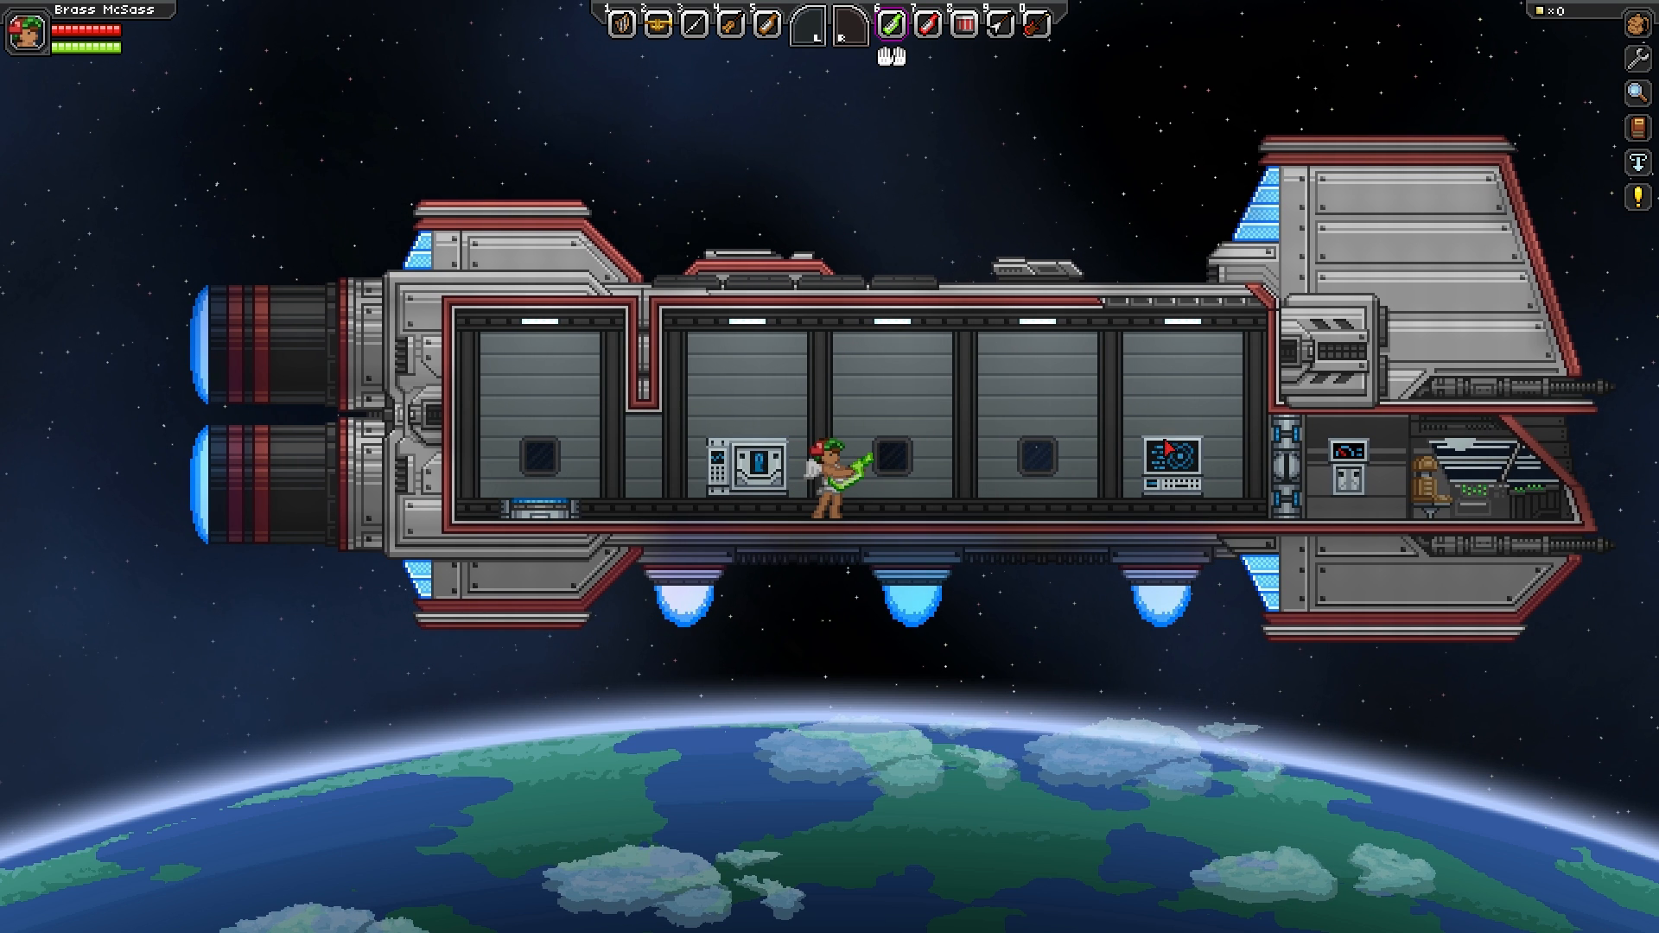
- Enter the band name "lol", equip the red Rock Organ and play "ffvii boss - solo" with the band
click(1227, 419)
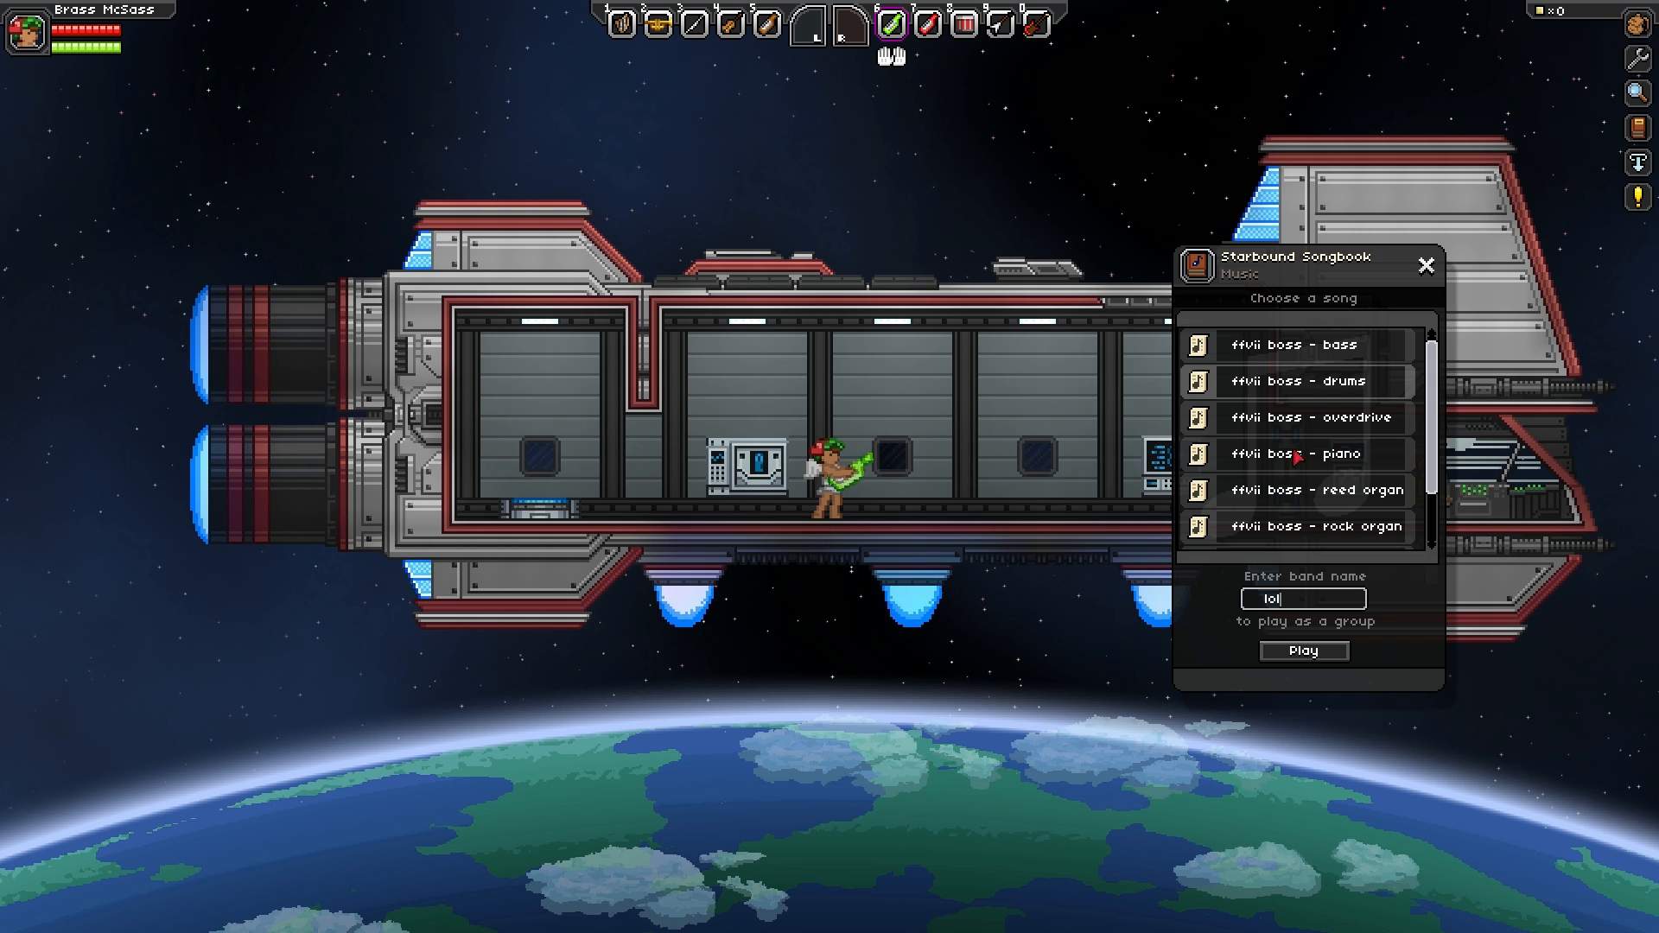
scroll(1368, 471, down, 2)
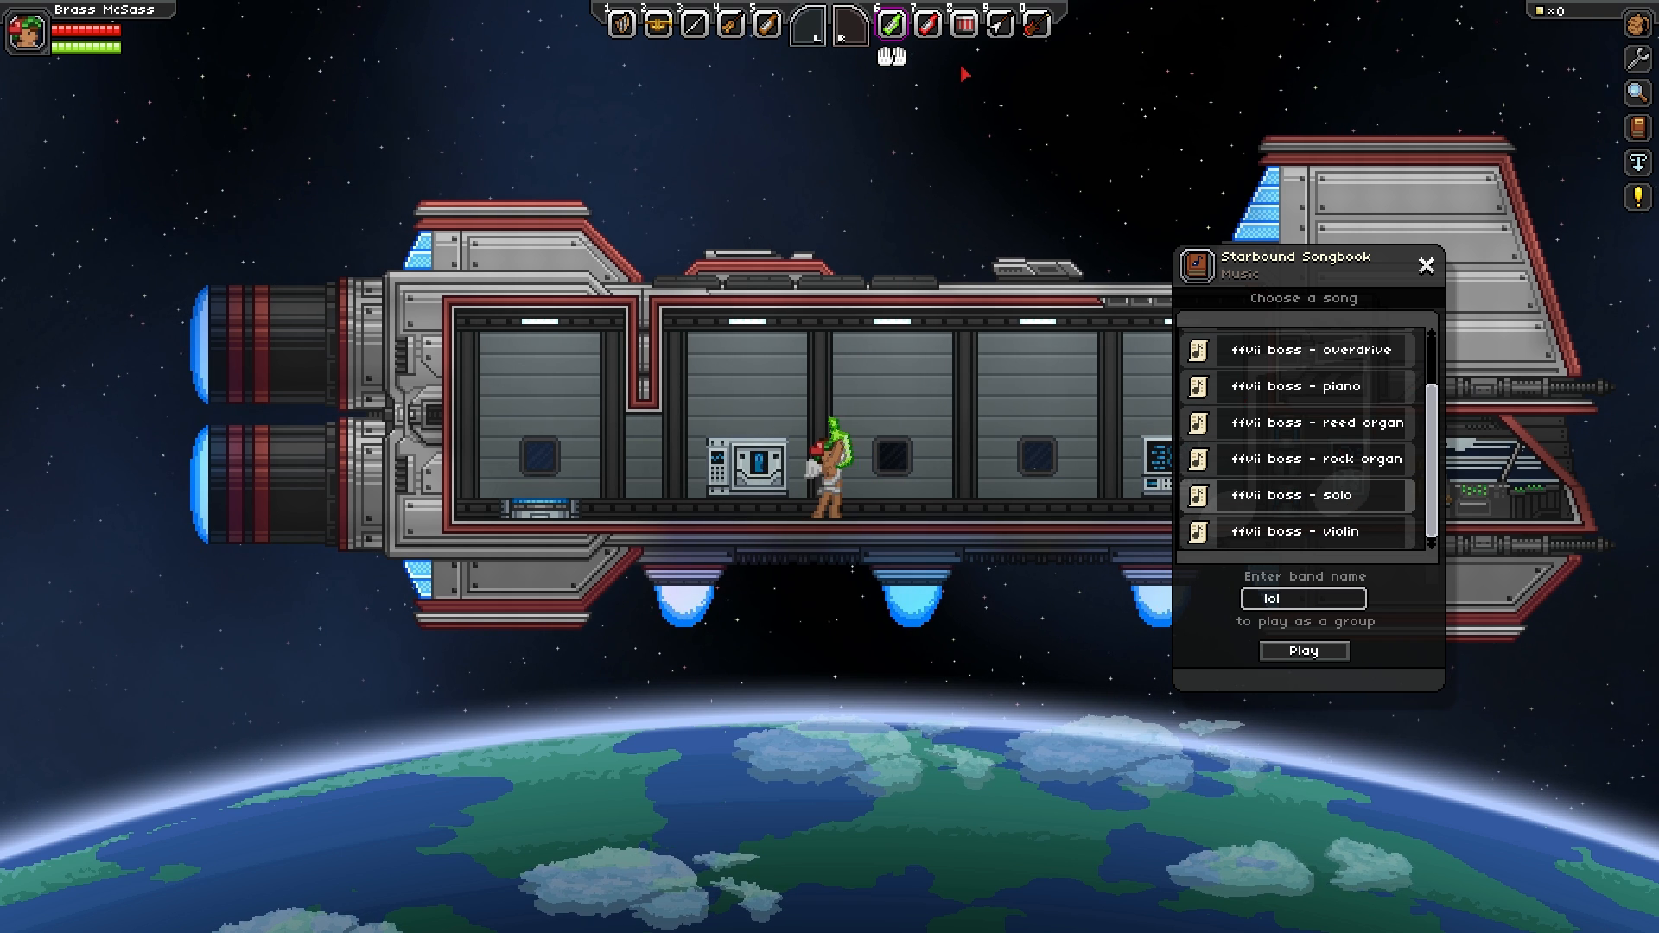
key(7)
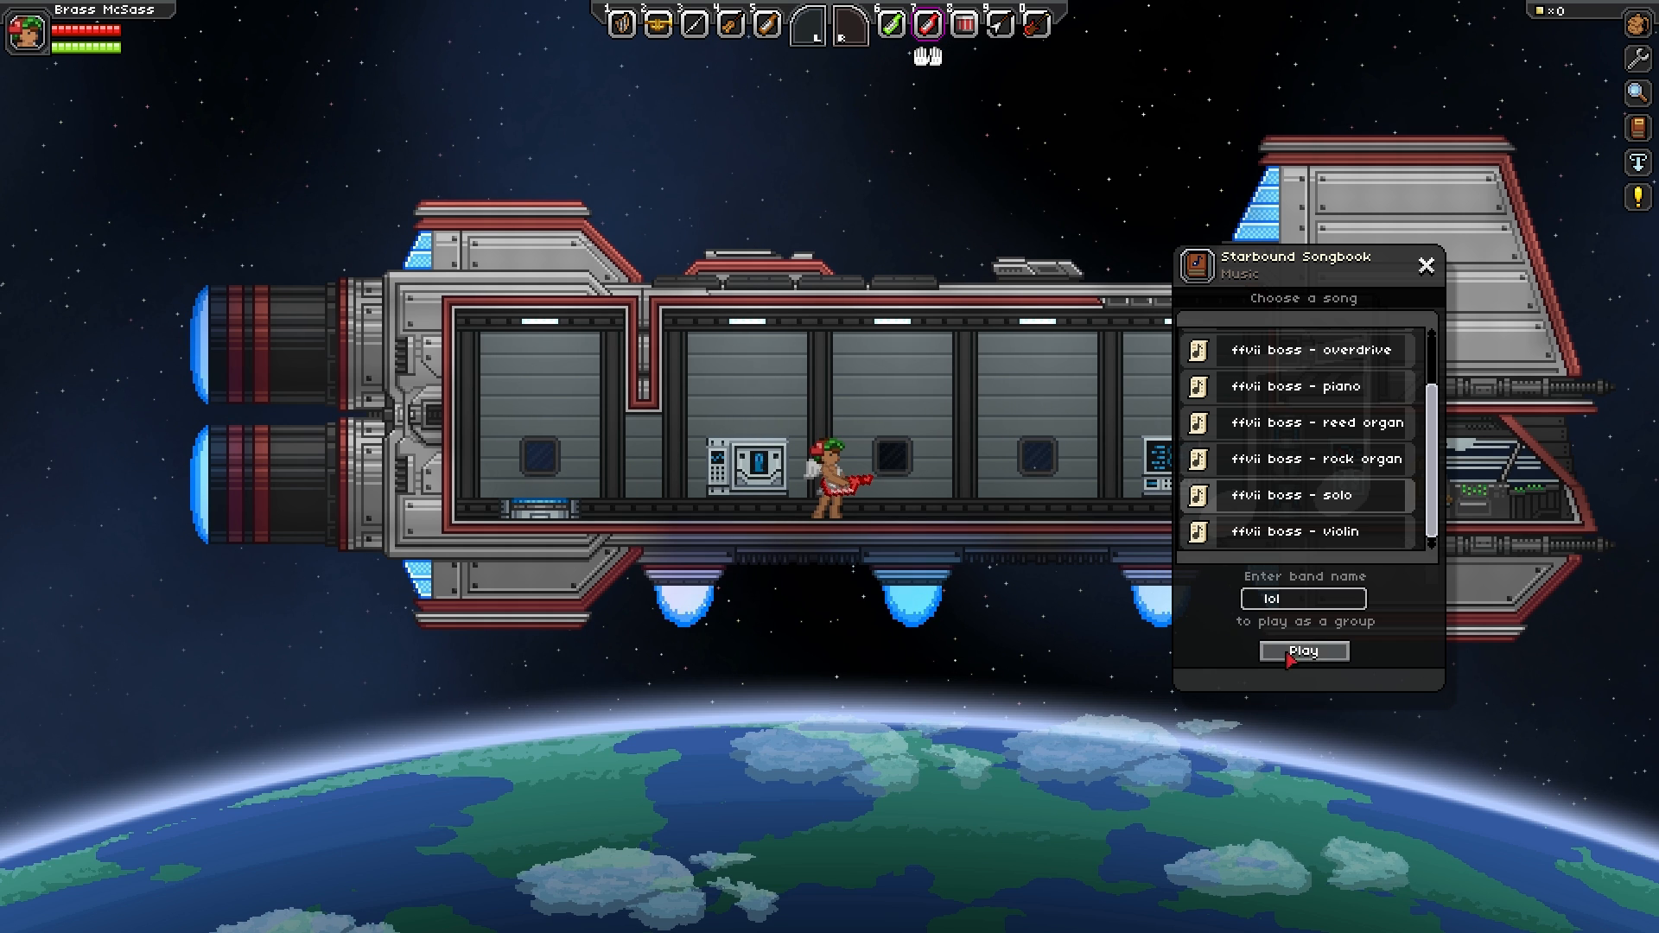
click(1320, 657)
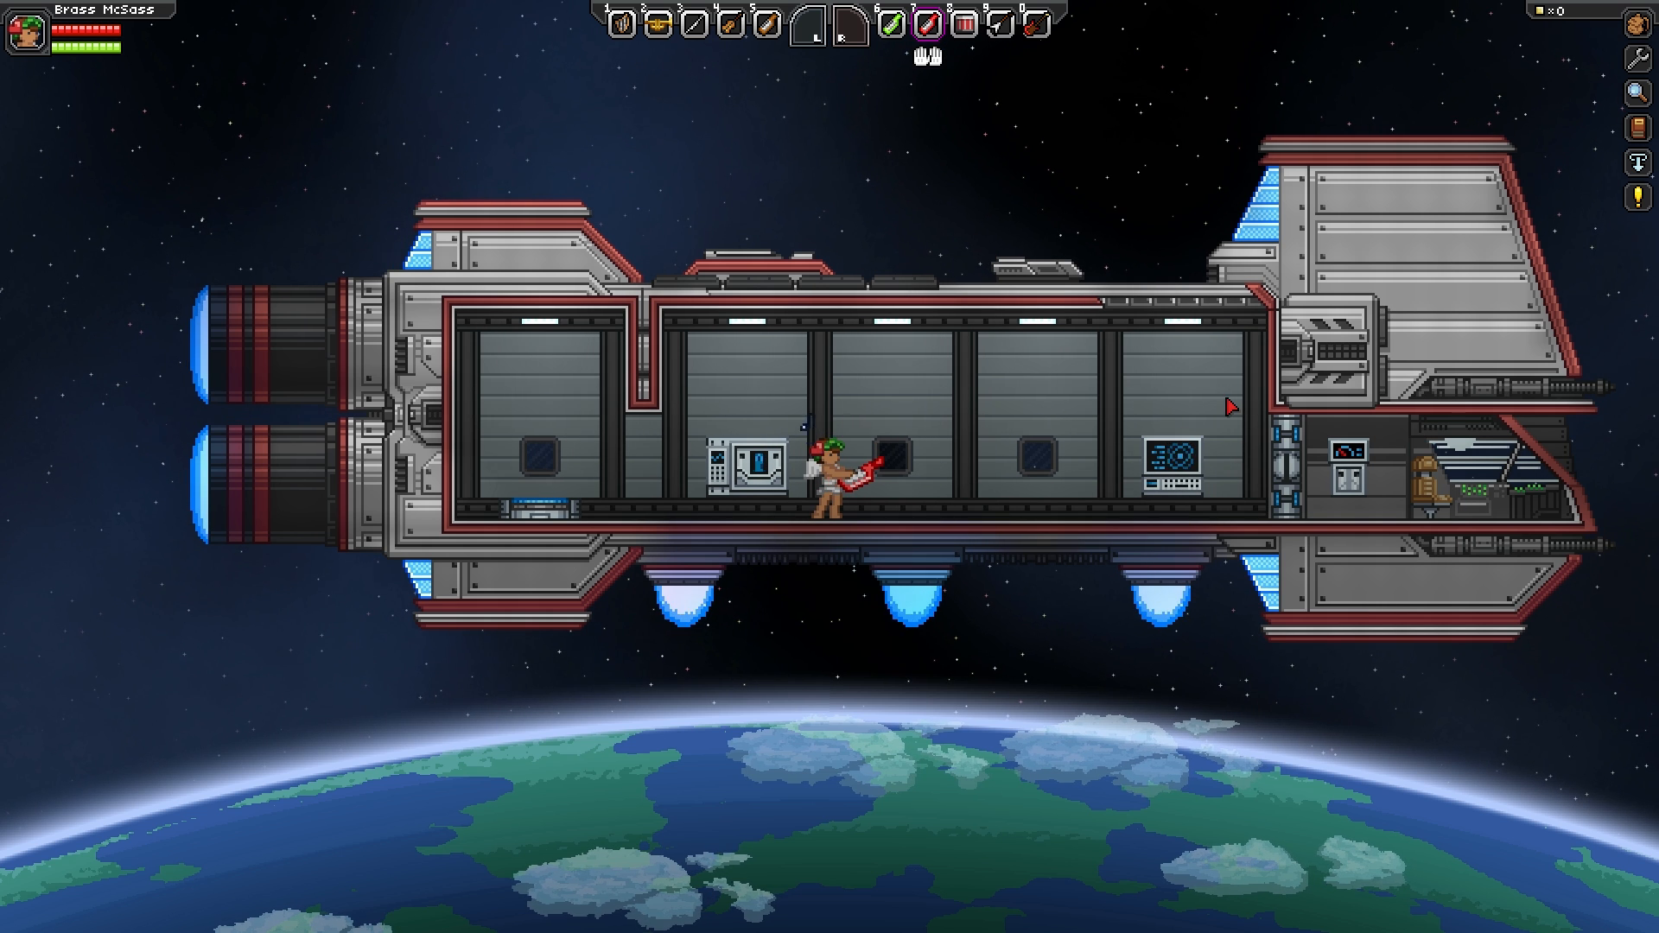
- Play "ffvii boss - rock organ" on the Rock Organ as part of the band "lol"
key(a)
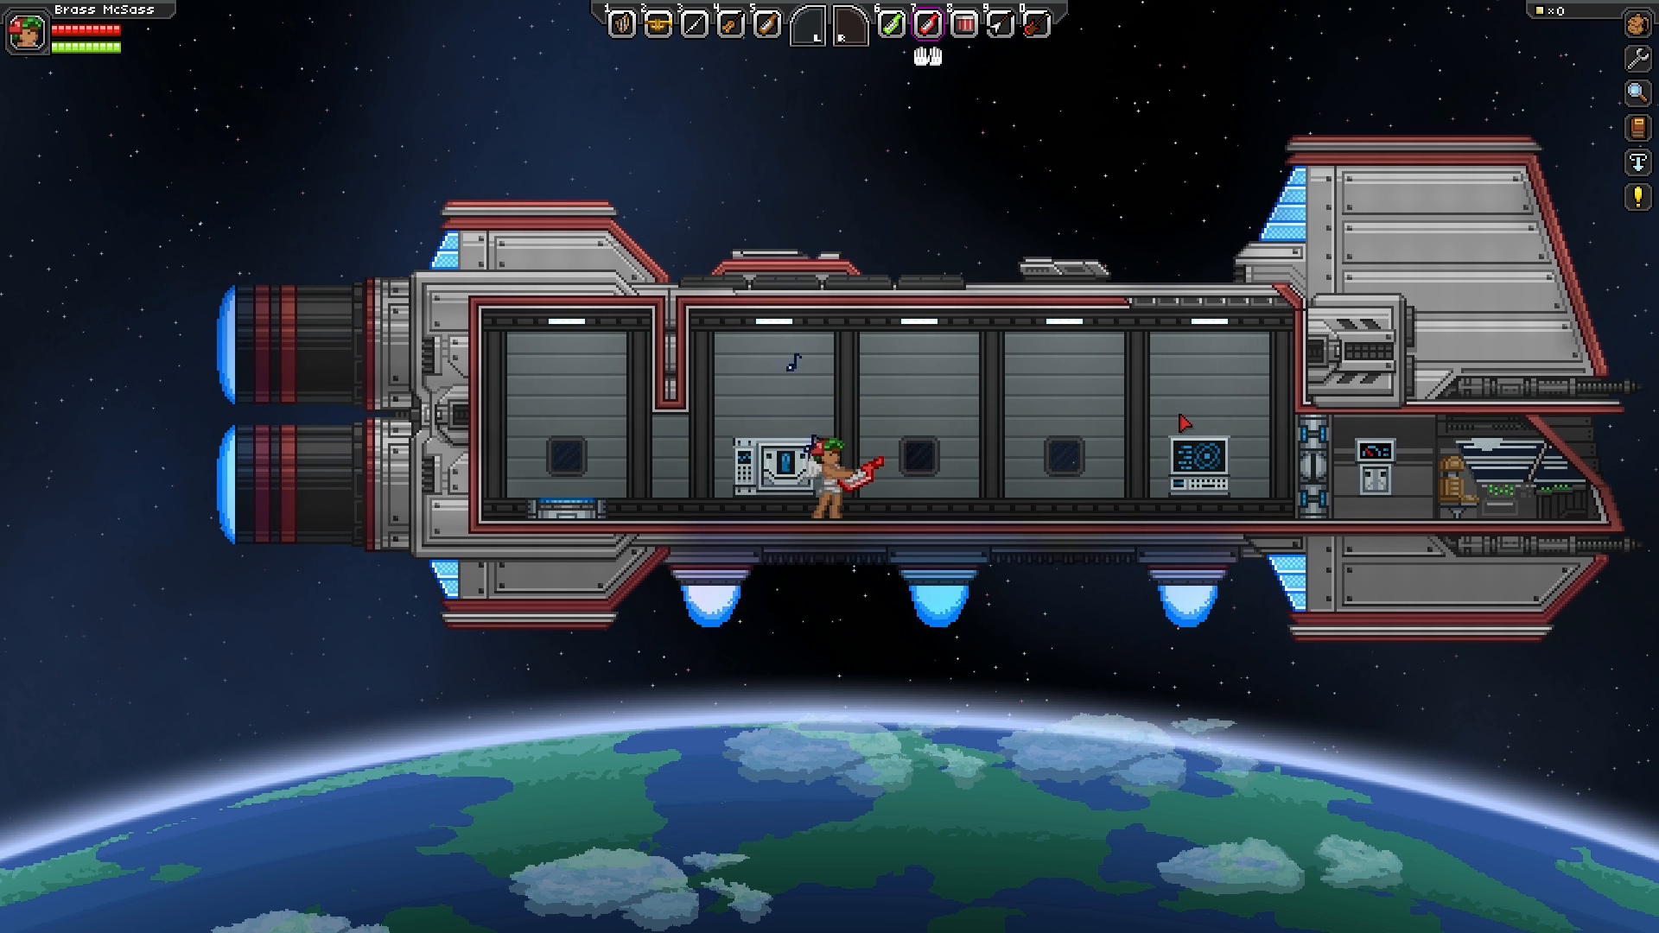
click(1184, 423)
click(1296, 459)
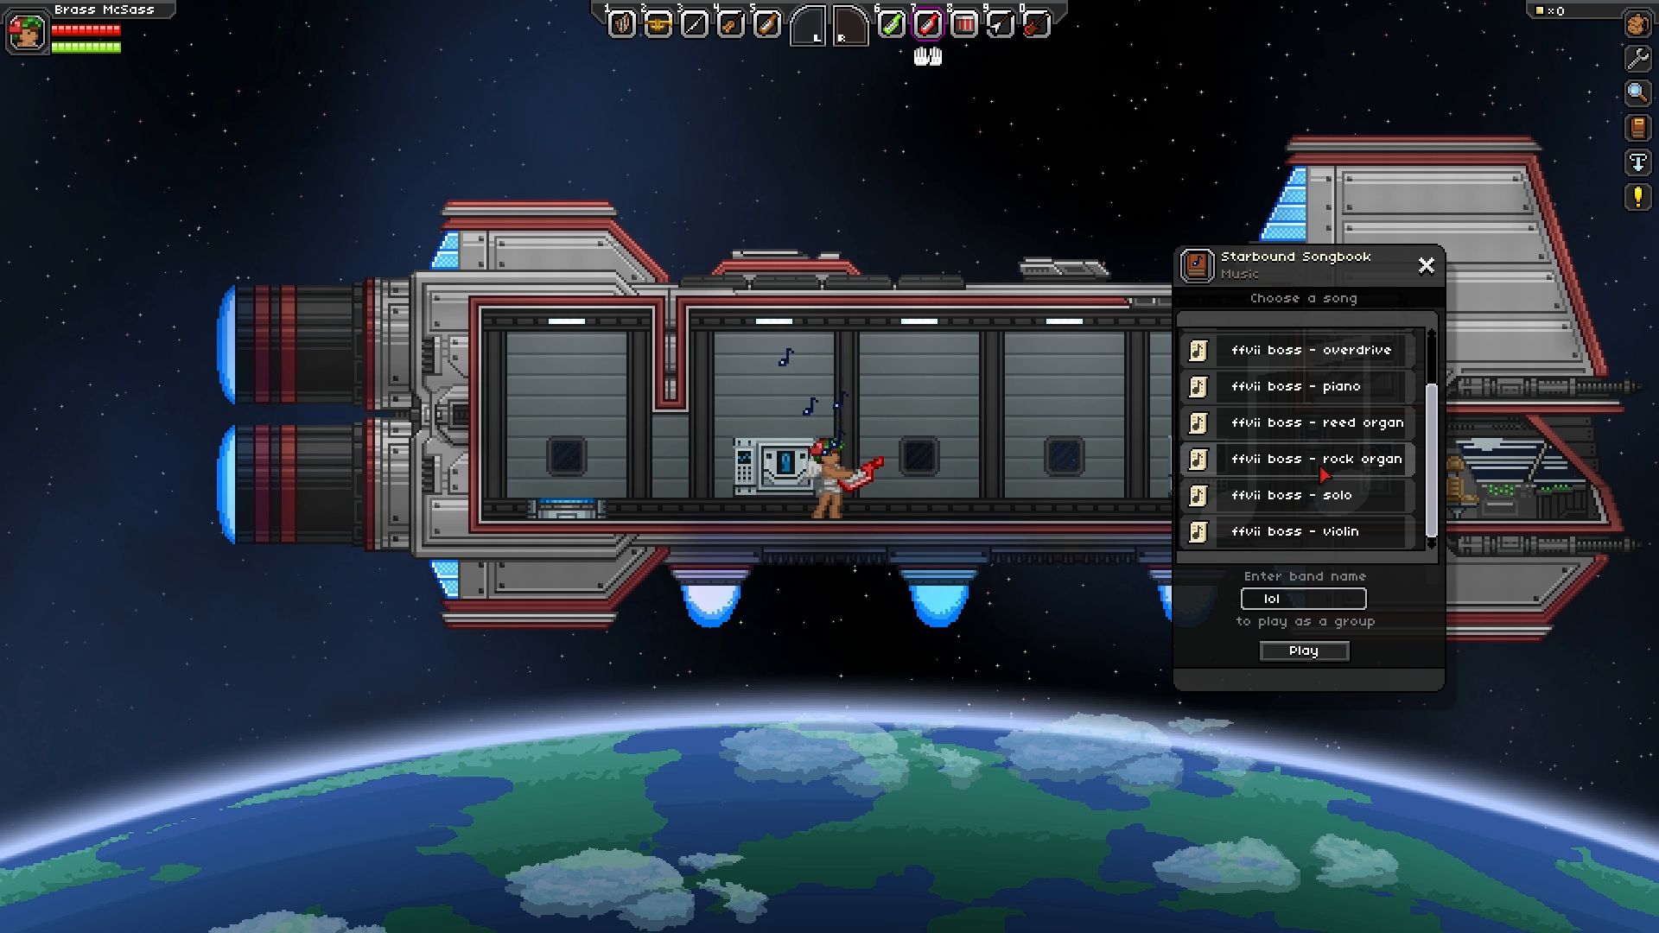
click(1304, 652)
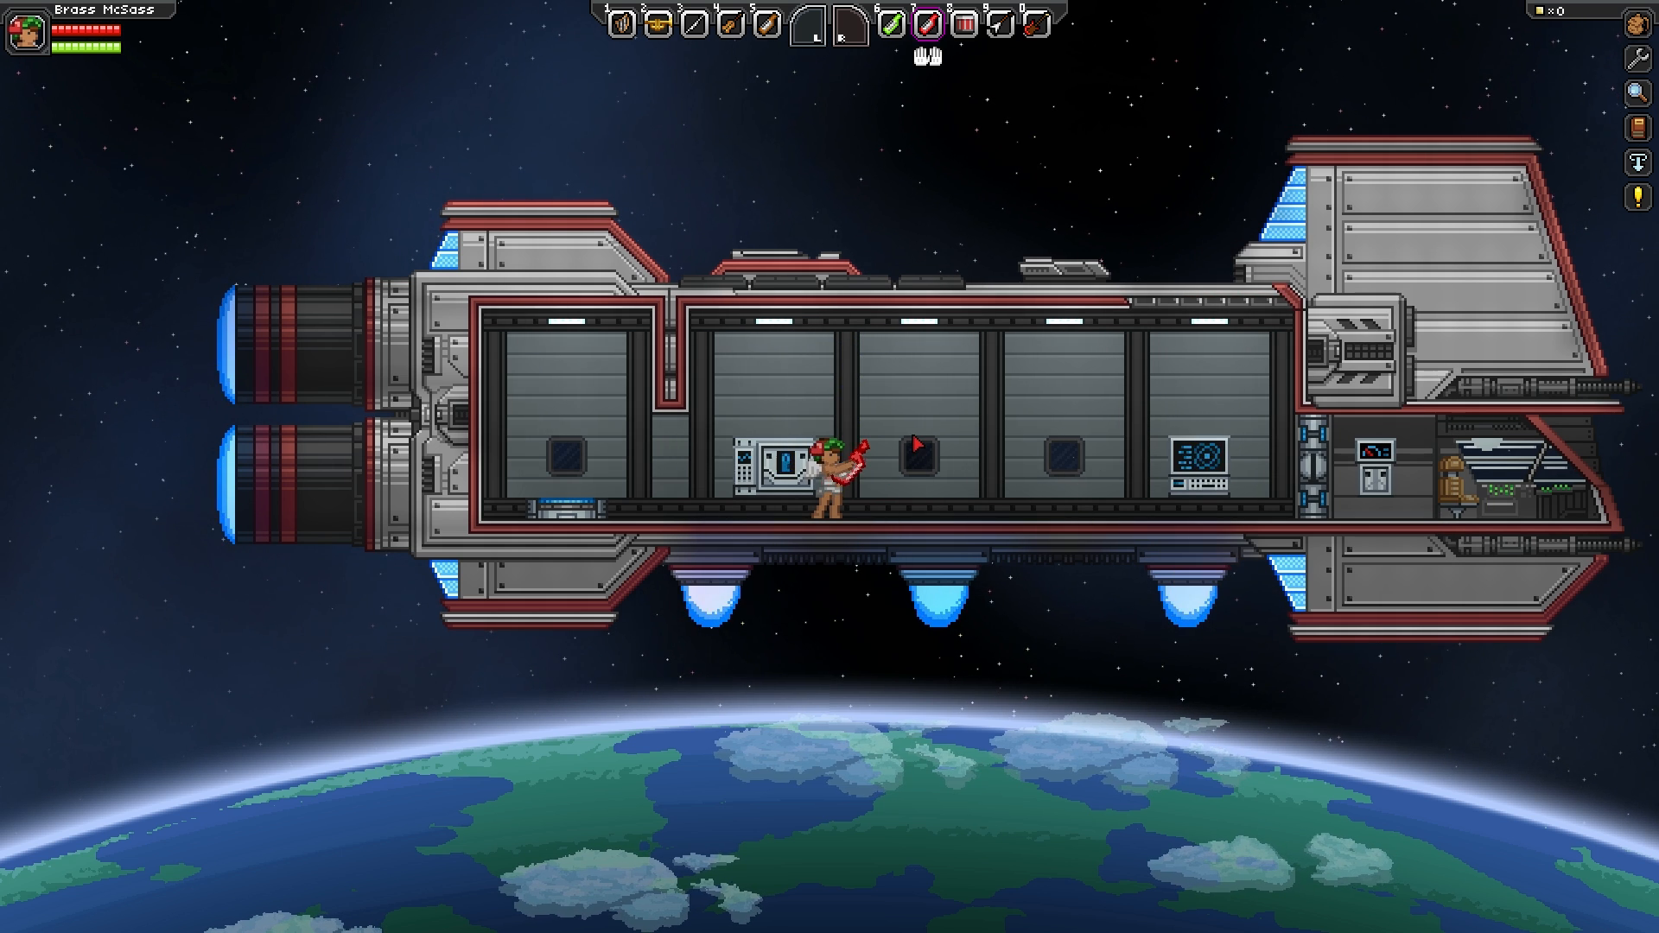
key(d)
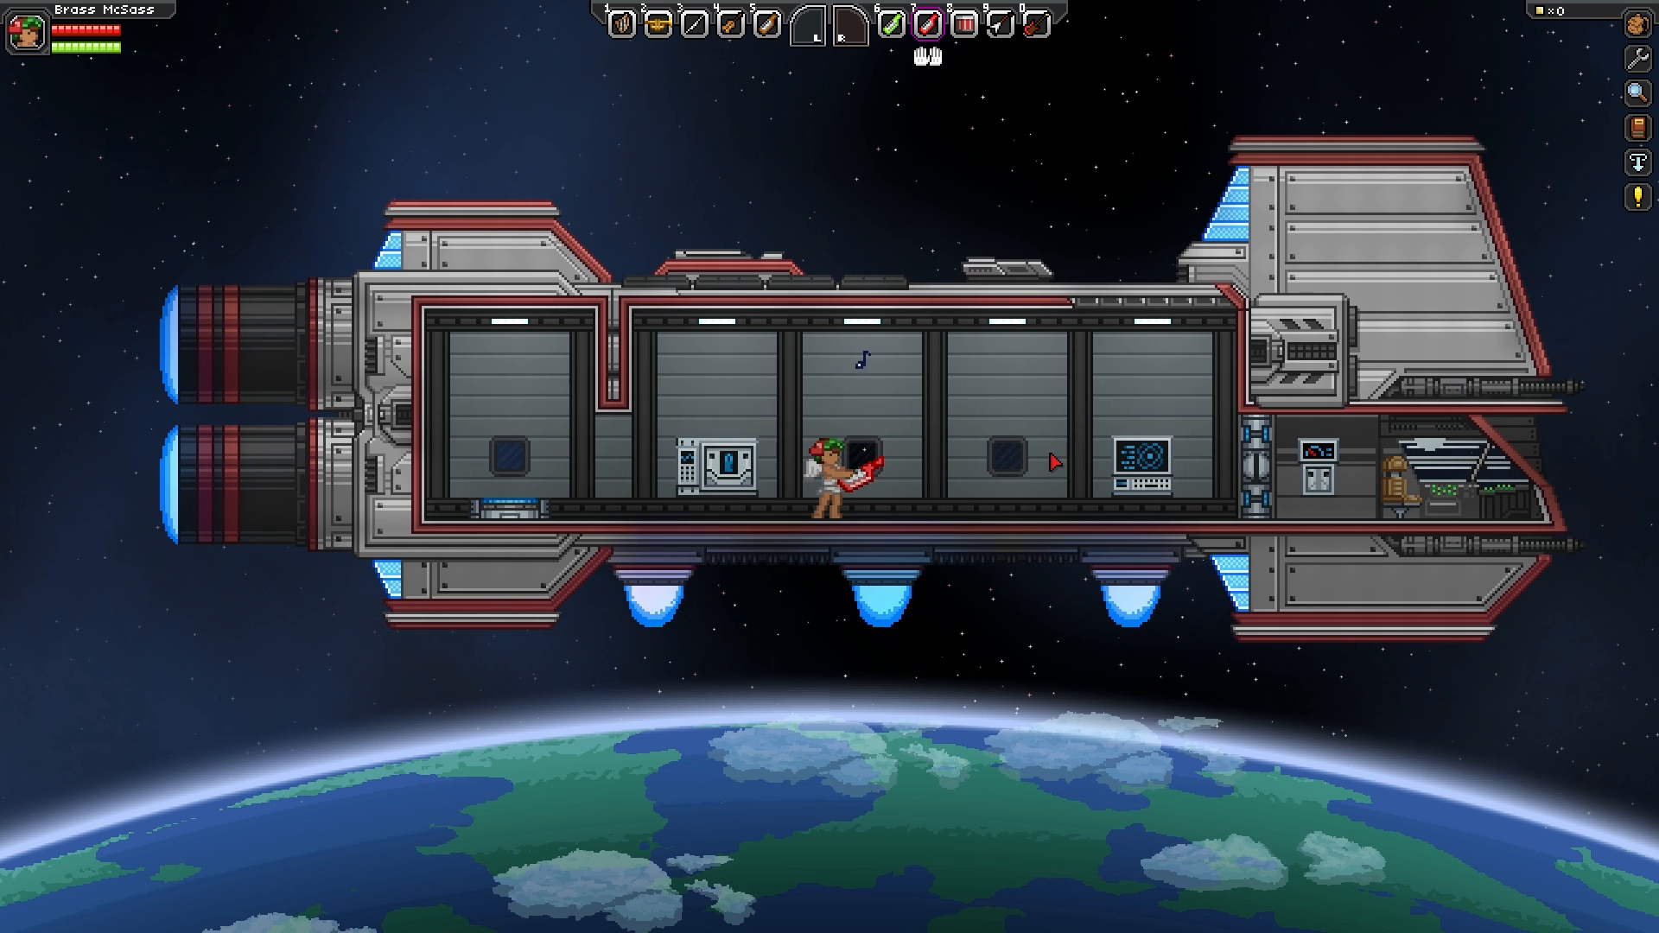
- Equip the guitar in slot 9 and play "ffvii boss - overdrive" with the band "lol"
scroll(1041, 388, down, 2)
click(1042, 388)
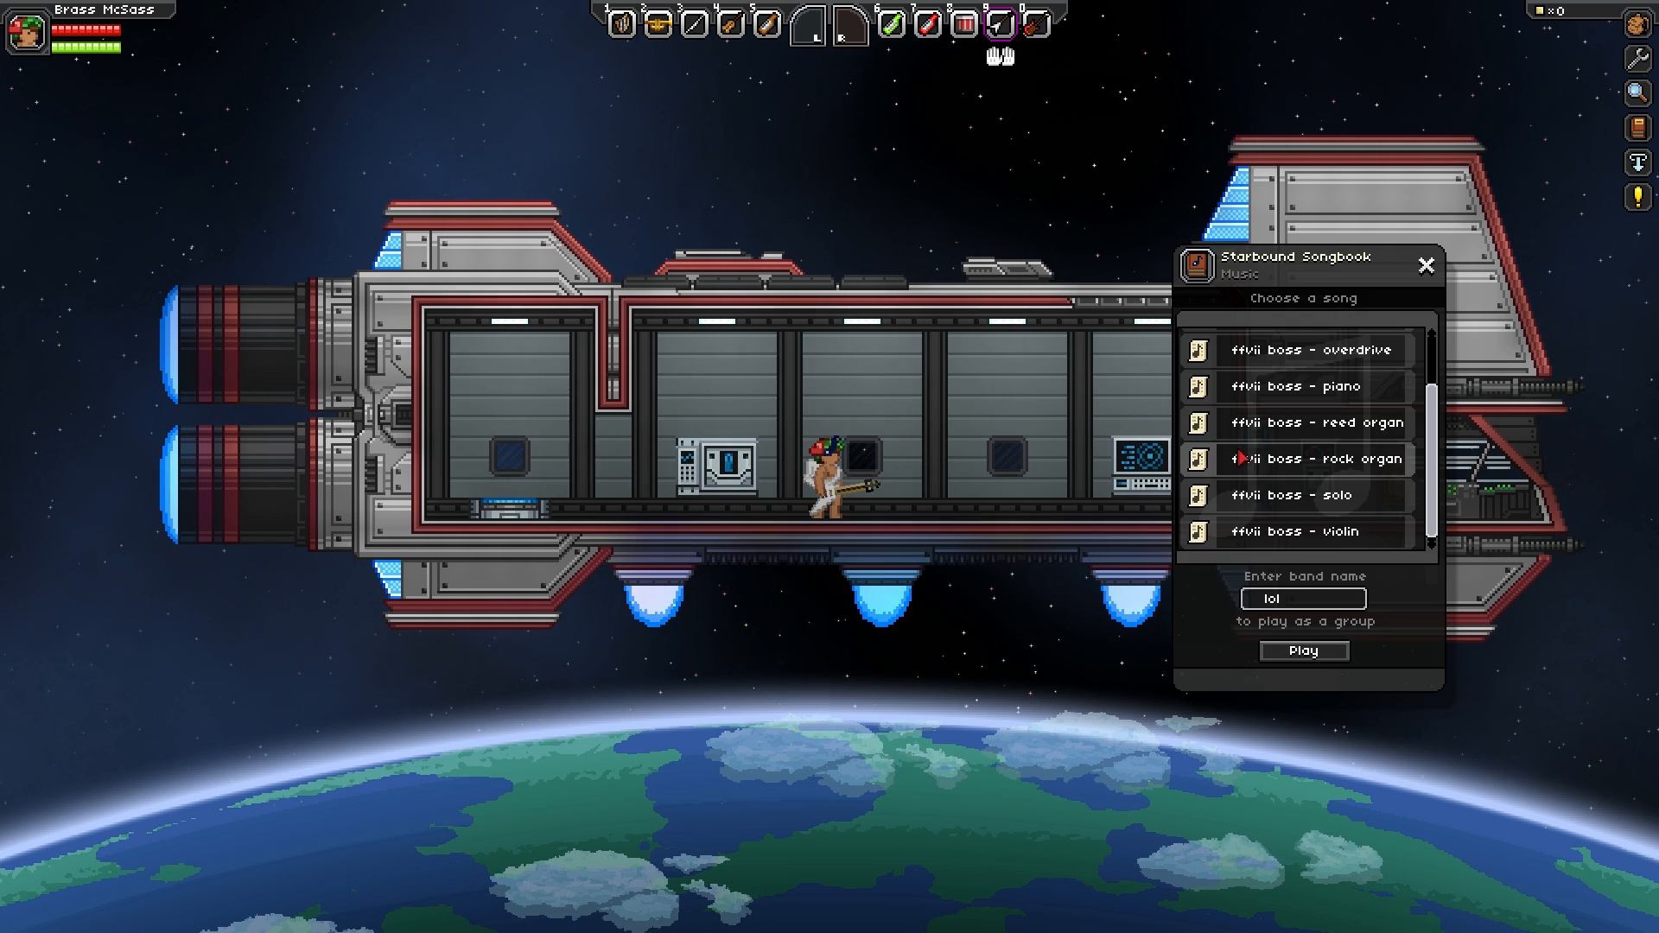
click(1346, 361)
click(1301, 651)
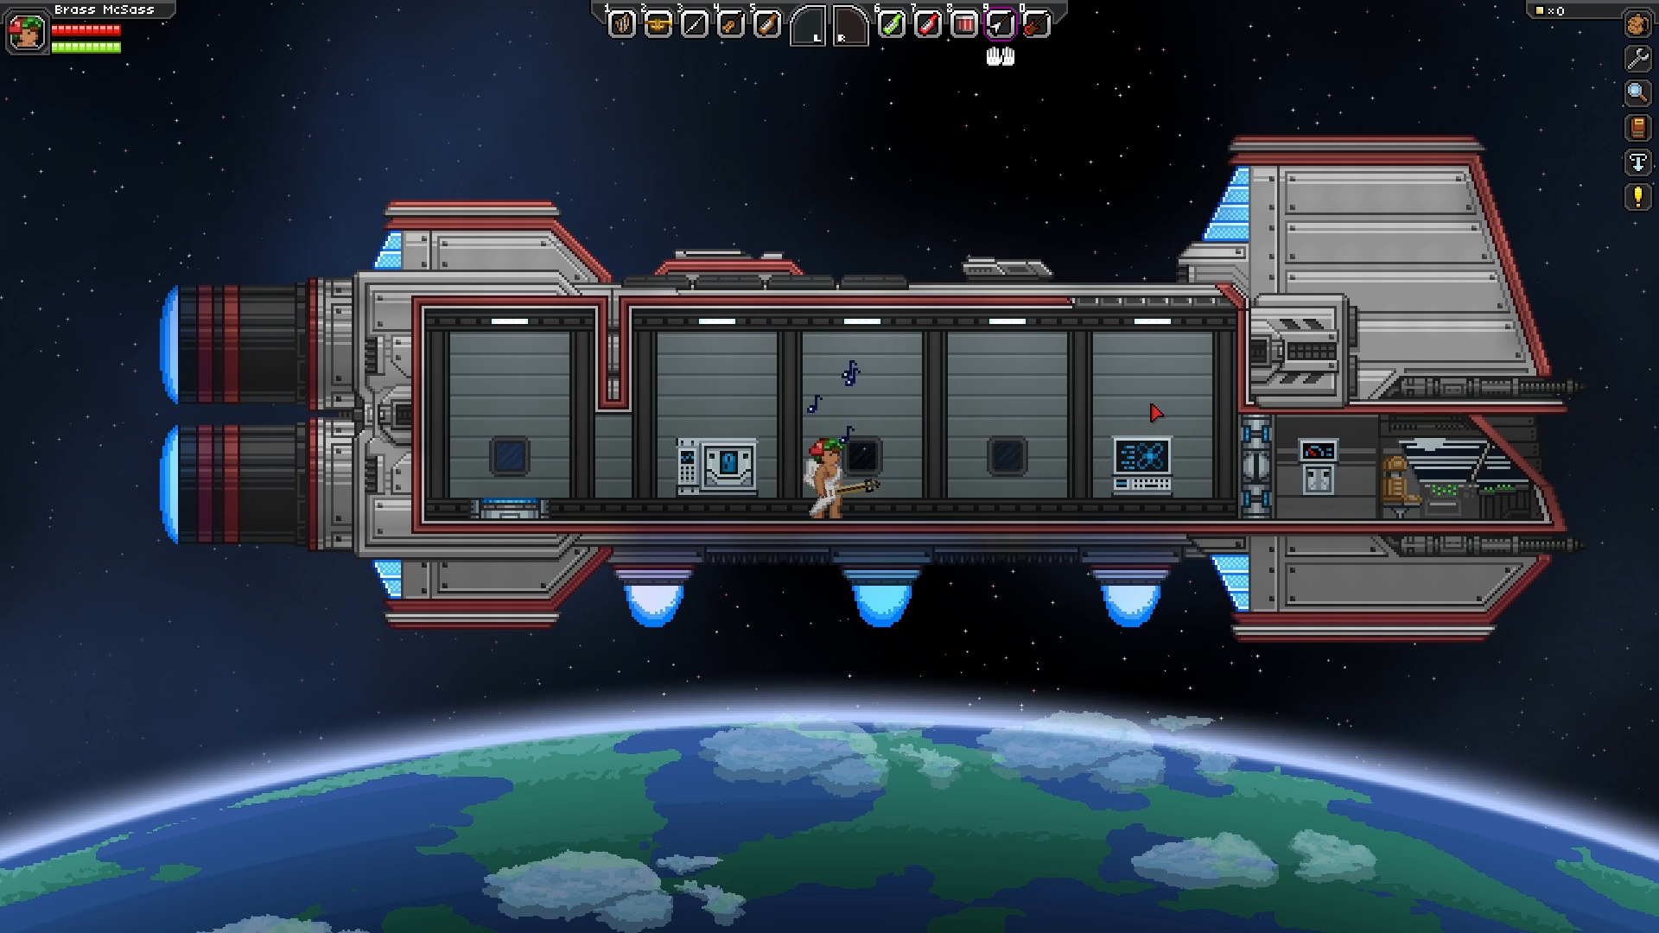
- Equip the bass guitar in slot 0 and play "ffvii boss - bass" with the band "lol"
key(0)
click(1155, 413)
scroll(1383, 480, up, 2)
click(1381, 347)
click(1326, 653)
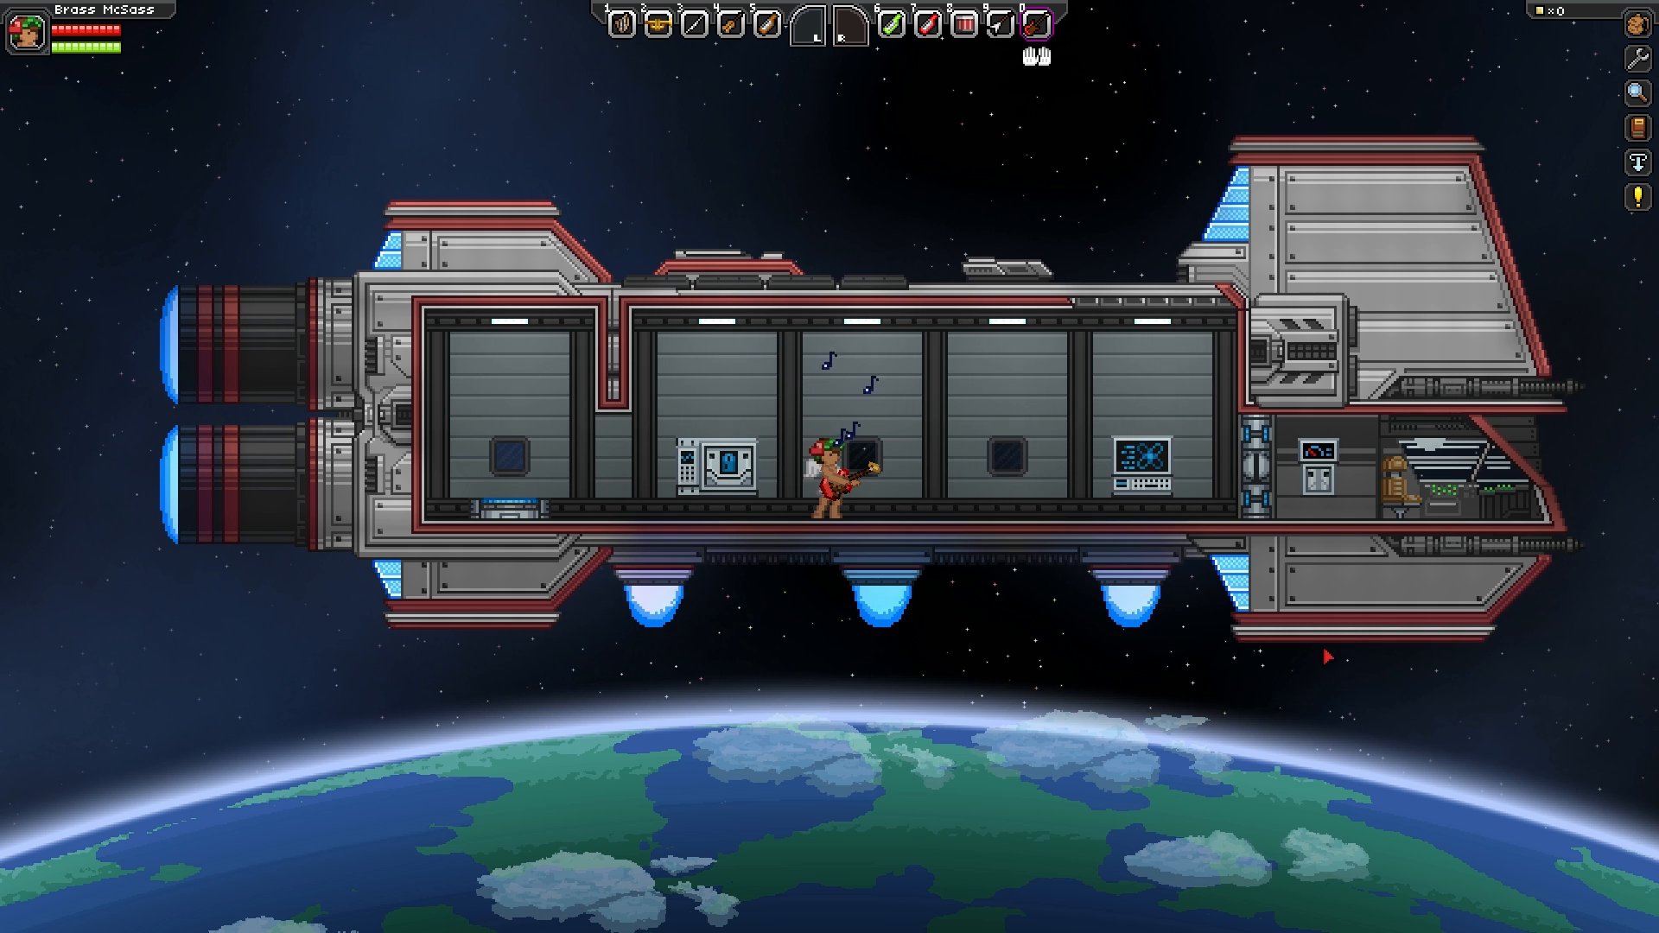
- Equip the keyboard in slot 5 and play "ffvii boss - piano" with the band "lol"
scroll(1132, 432, up, 4)
click(1143, 416)
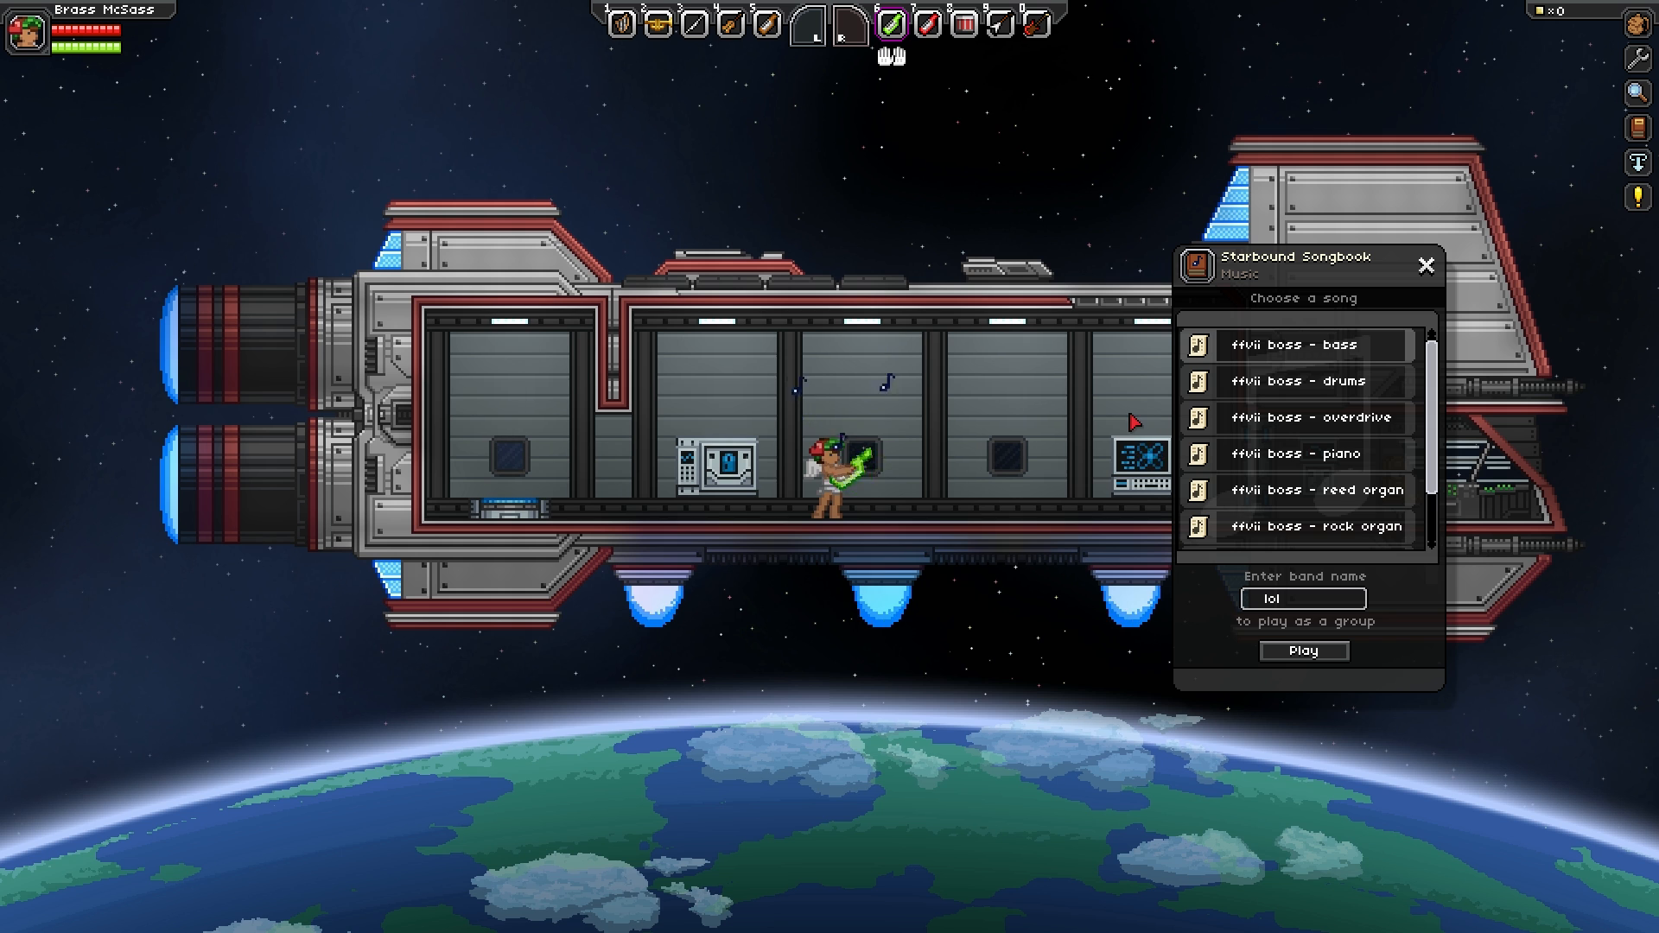
scroll(1061, 402, up, 2)
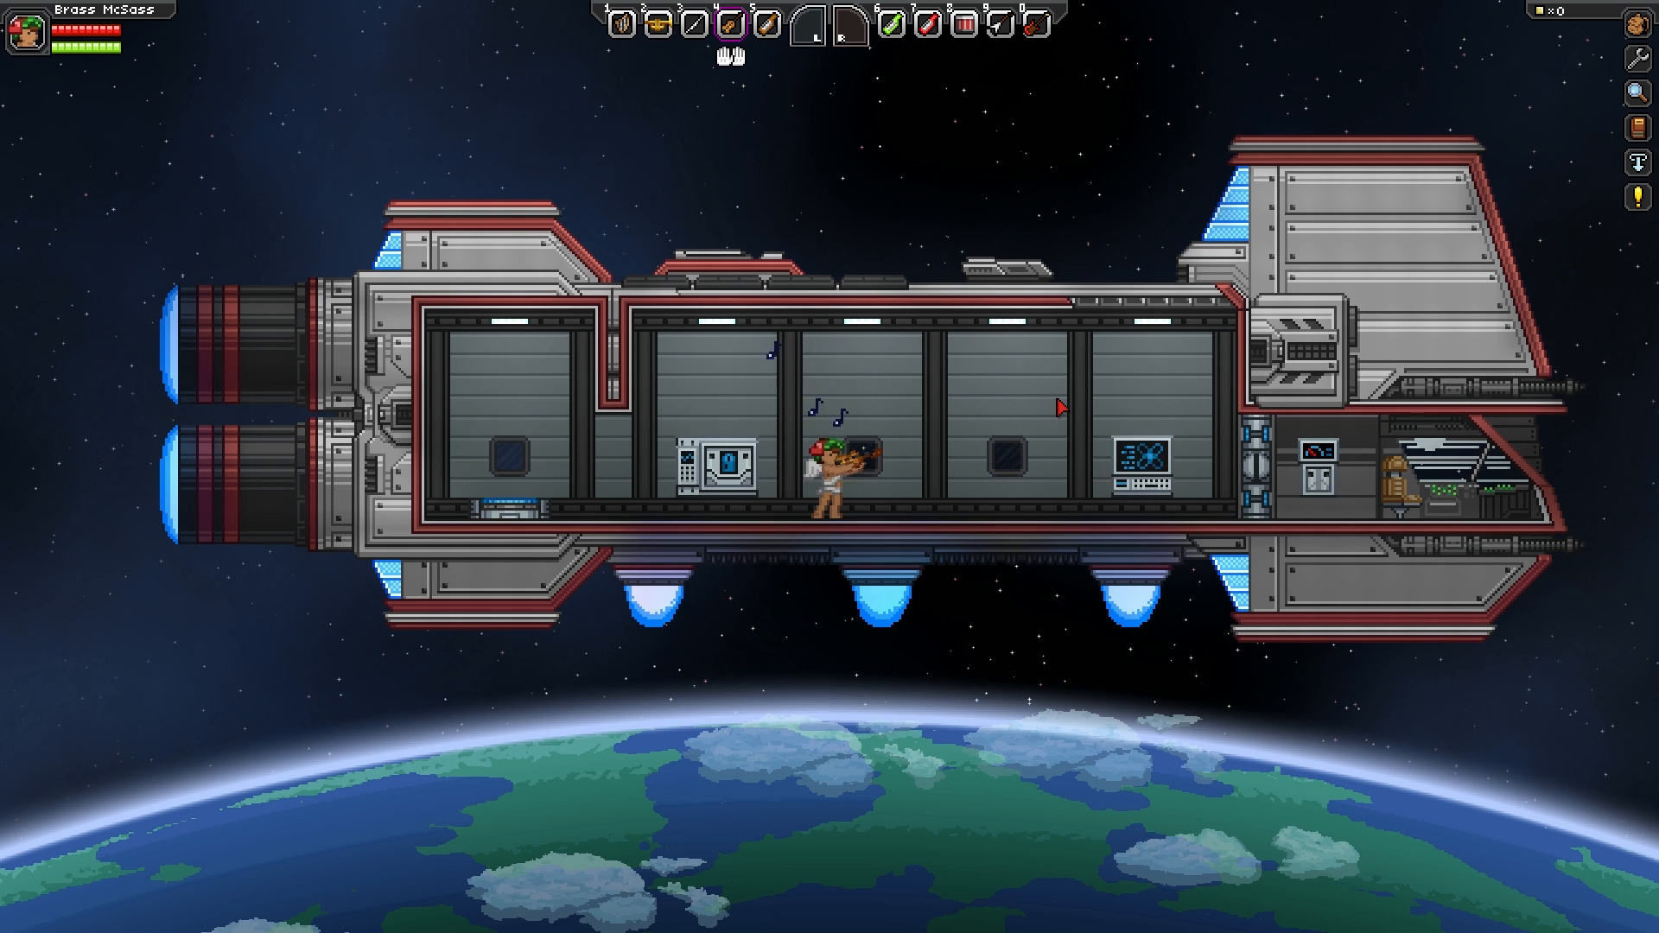
scroll(1059, 403, down, 1)
click(1059, 402)
click(1318, 470)
click(1303, 650)
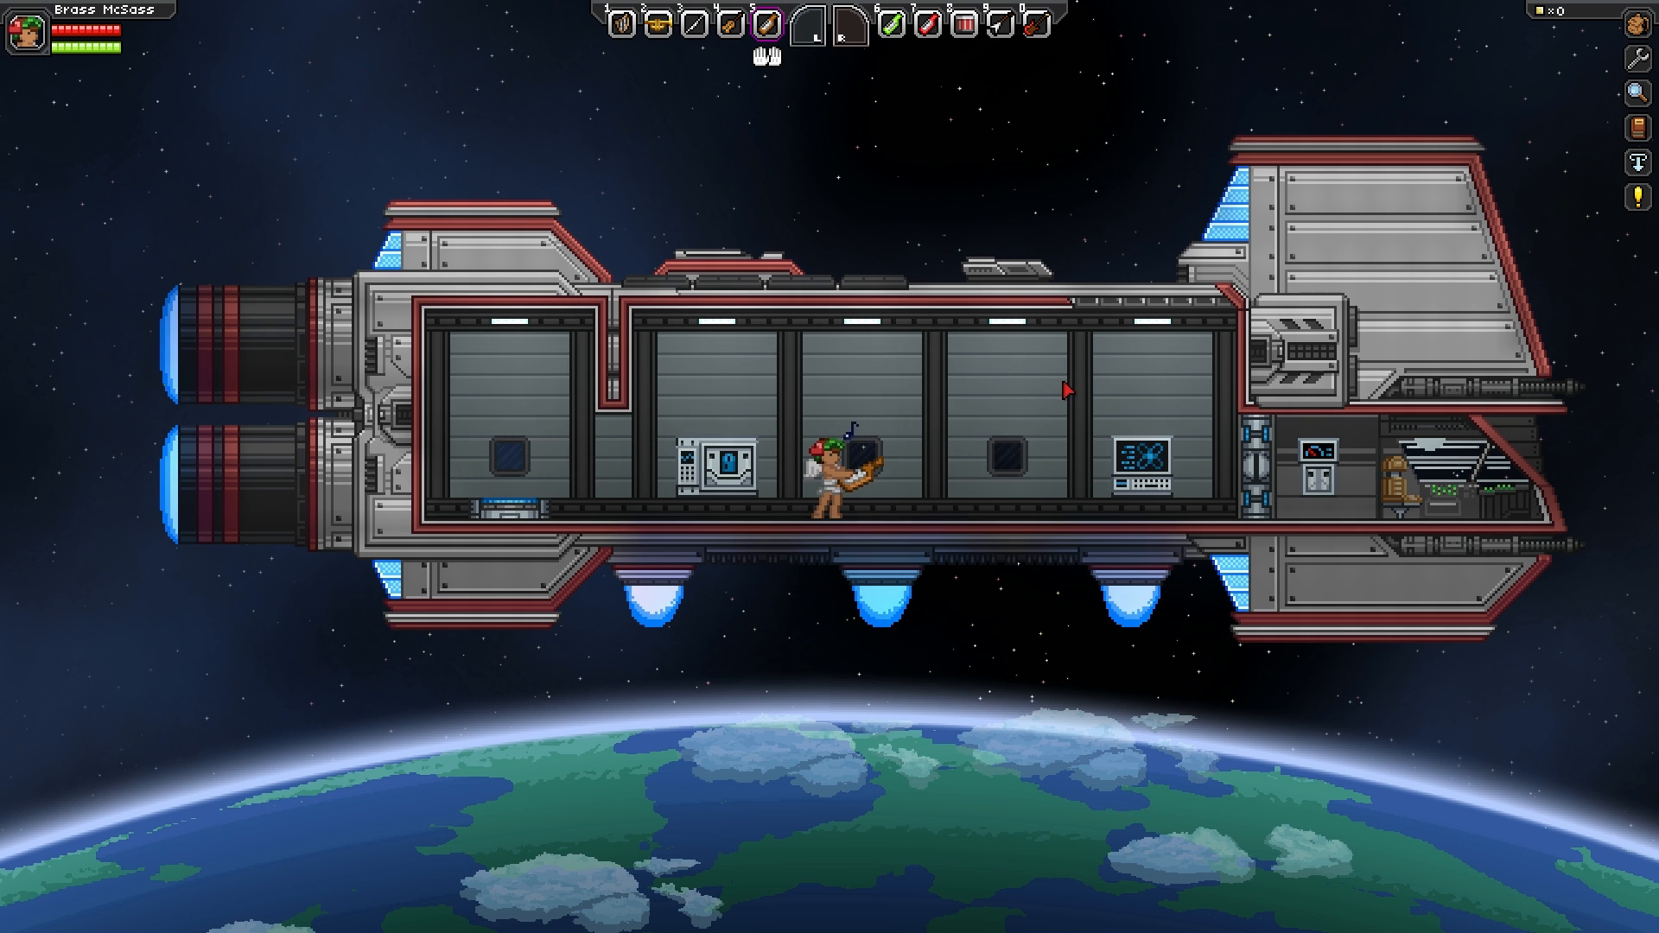
- Equip the red Rock Organ in slot 7 and play "ffvii boss - rock organ" with the band "lol"
scroll(1040, 386, down, 1)
scroll(1188, 448, down, 1)
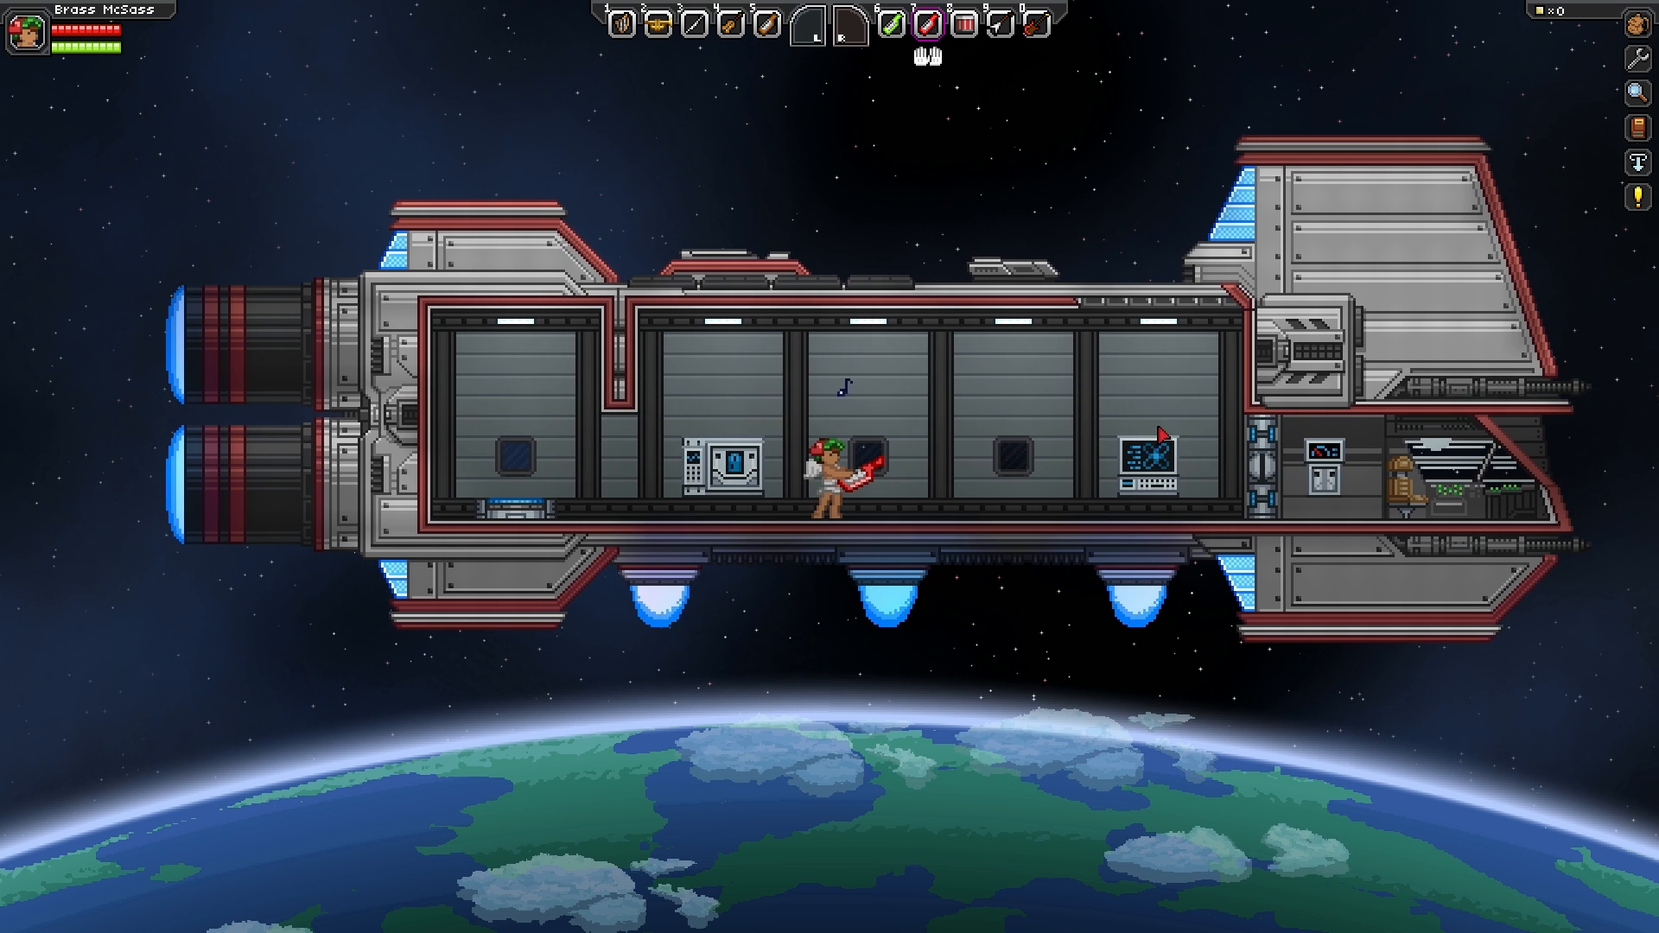
click(1151, 396)
click(1305, 521)
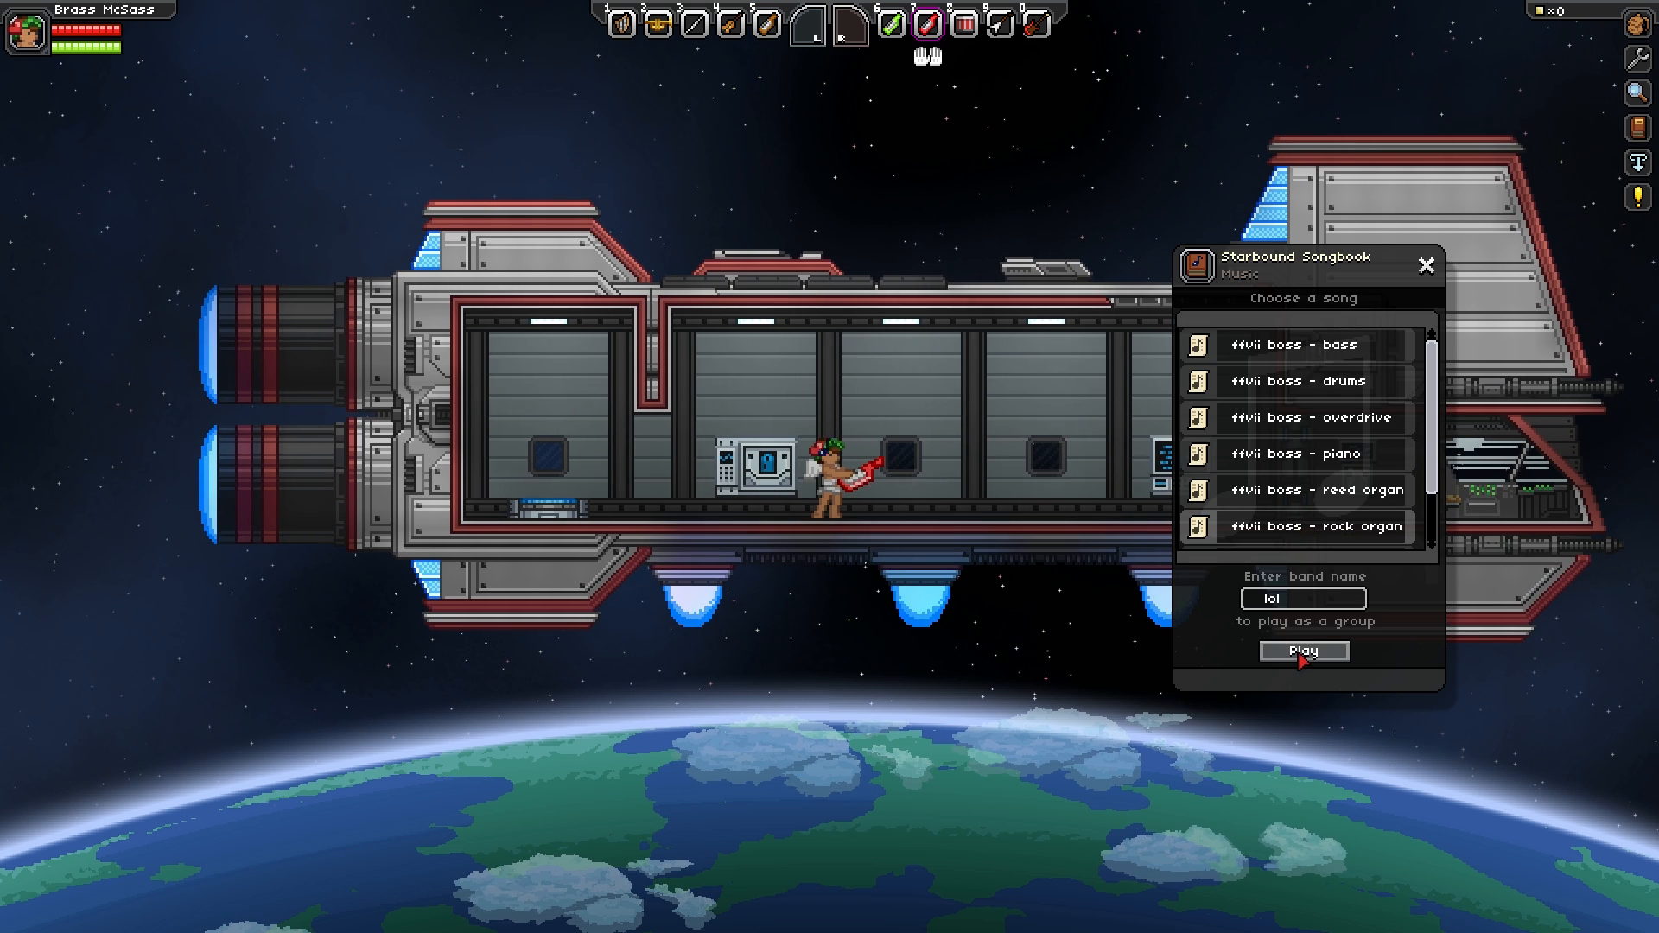
click(1302, 651)
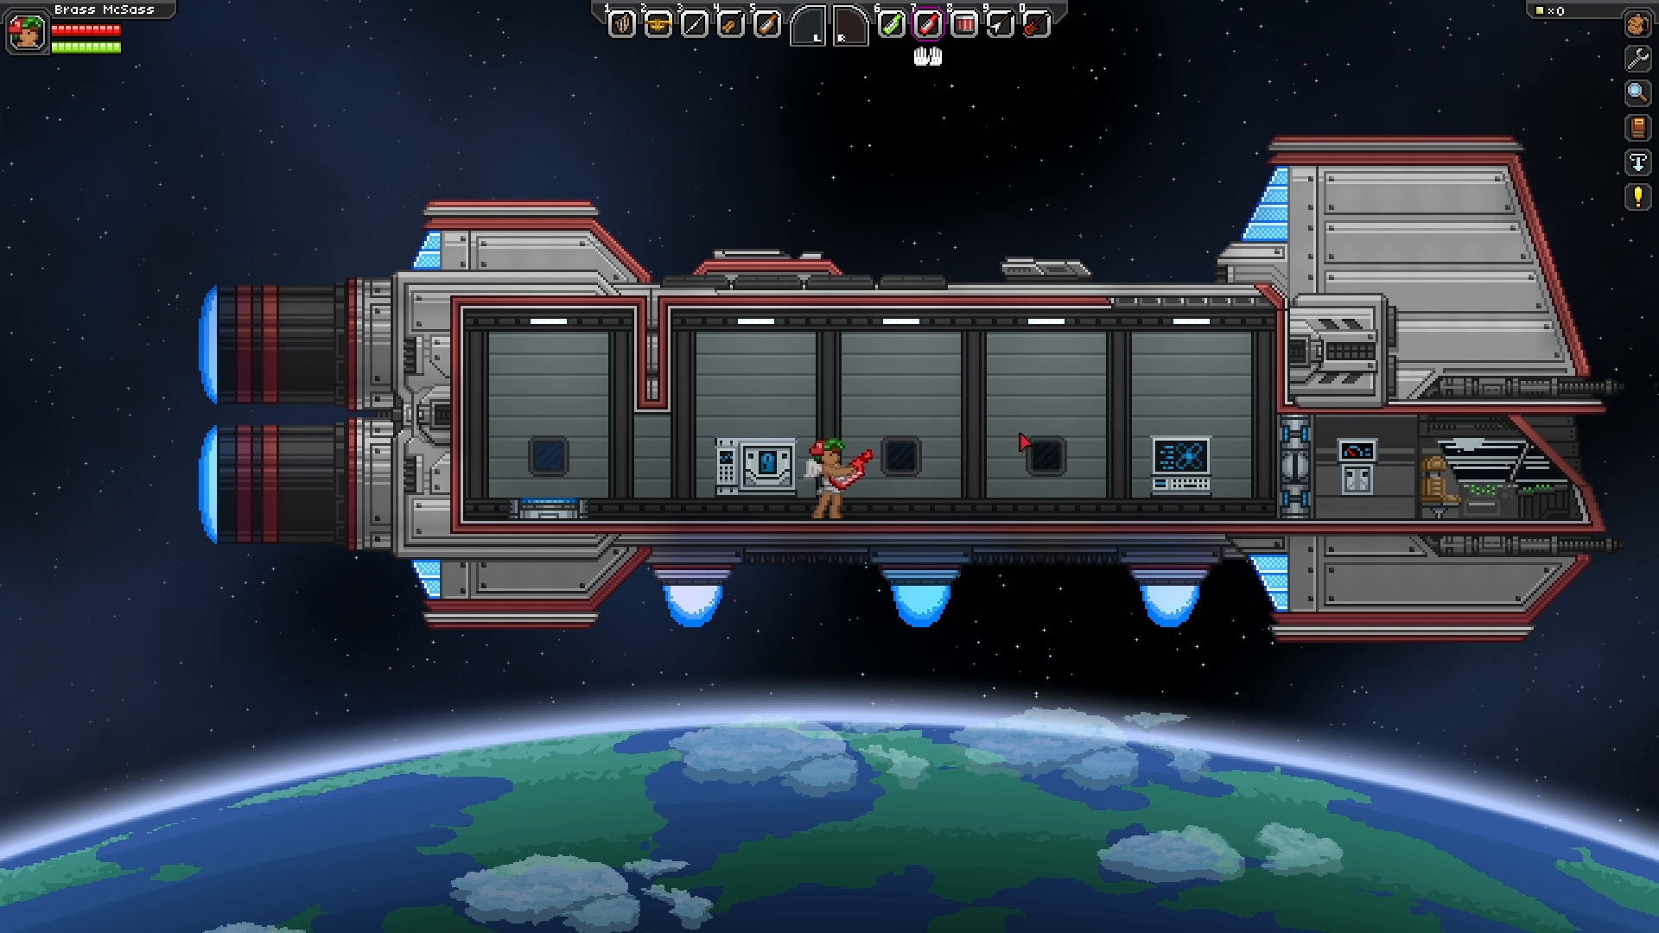
- Switch from the Rock Organ to the guitar in slot 9 and play "ffvii boss - overdrive" with the band "lol"
click(989, 406)
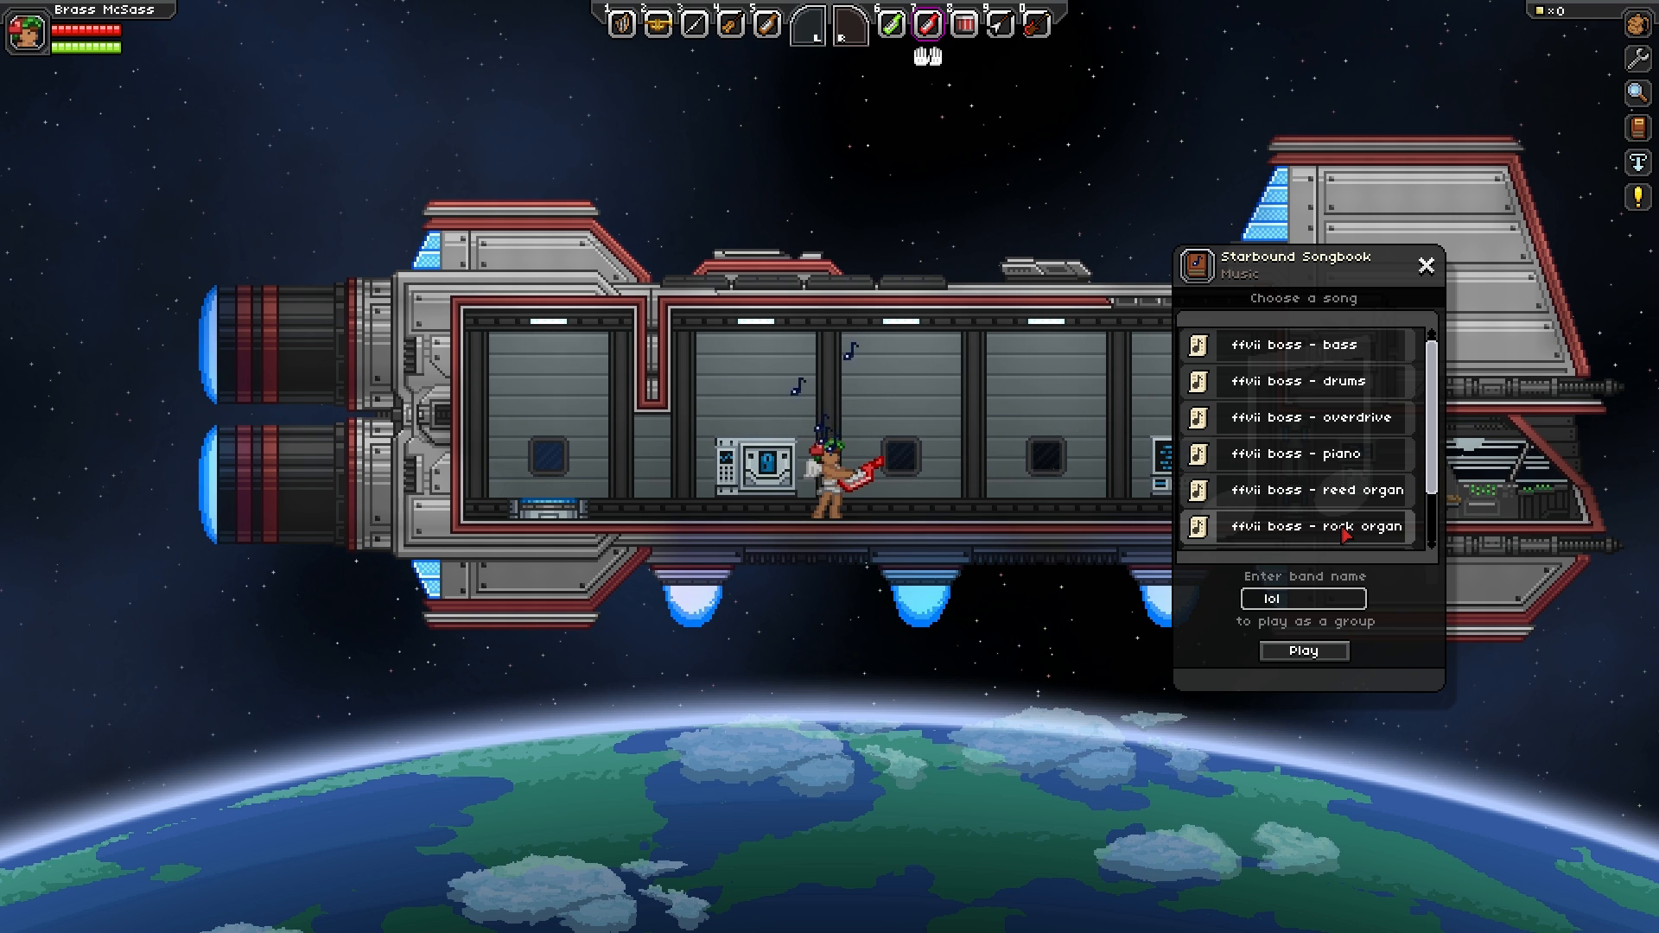
scroll(1077, 471, up, 3)
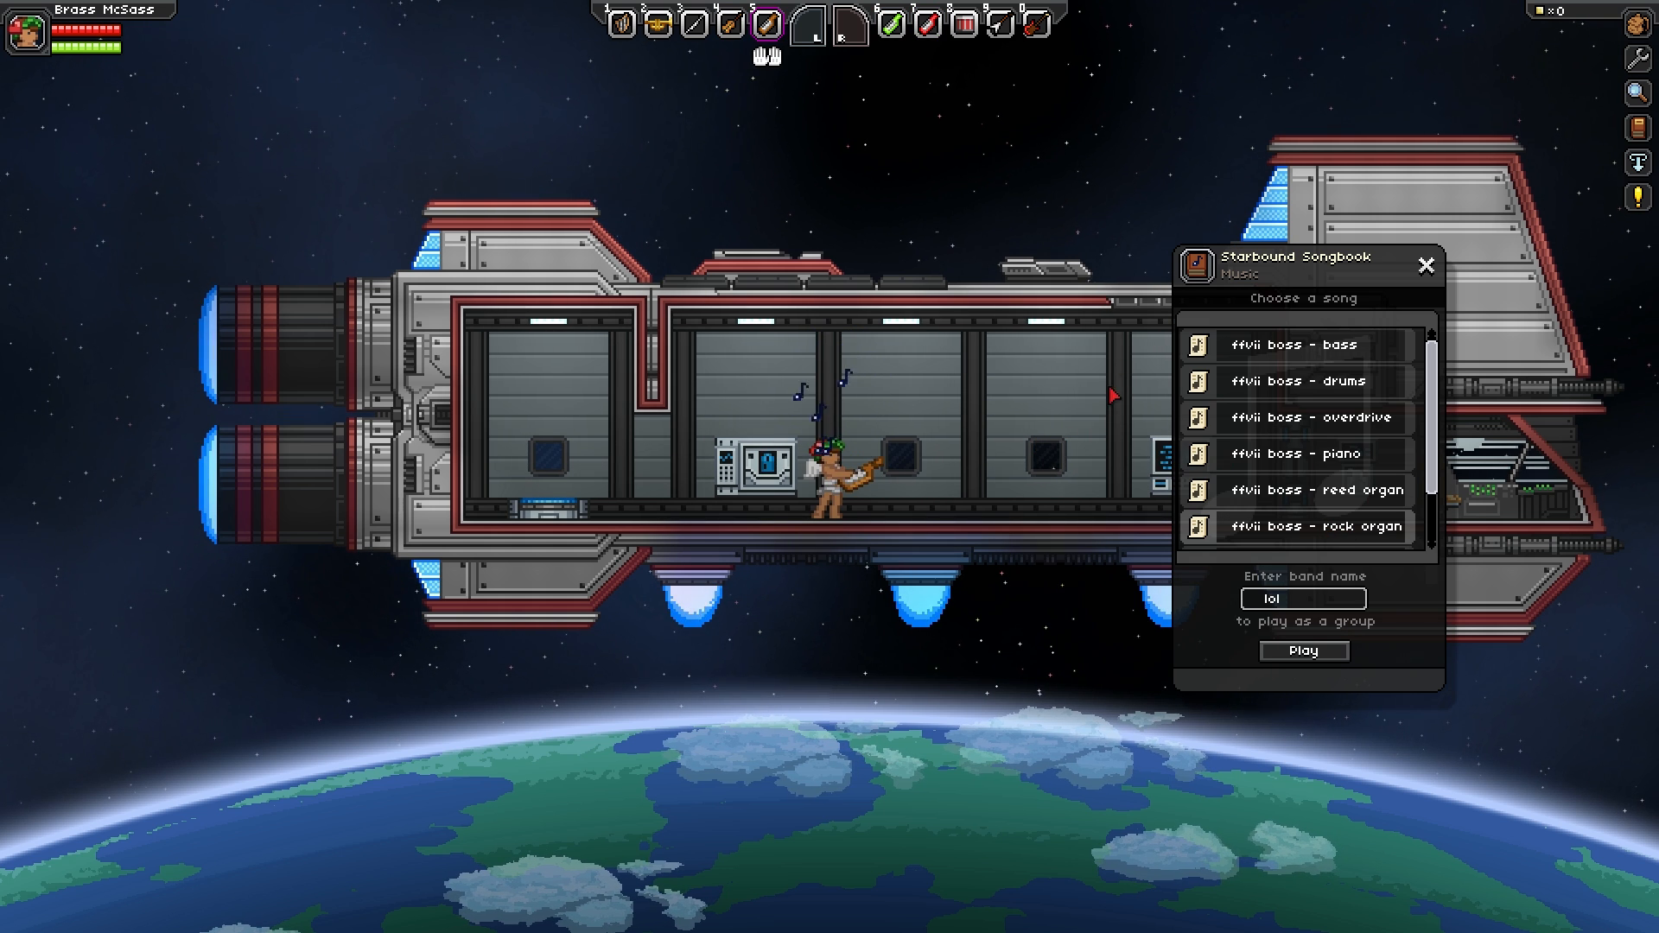
scroll(1096, 449, down, 4)
click(1314, 434)
click(1304, 650)
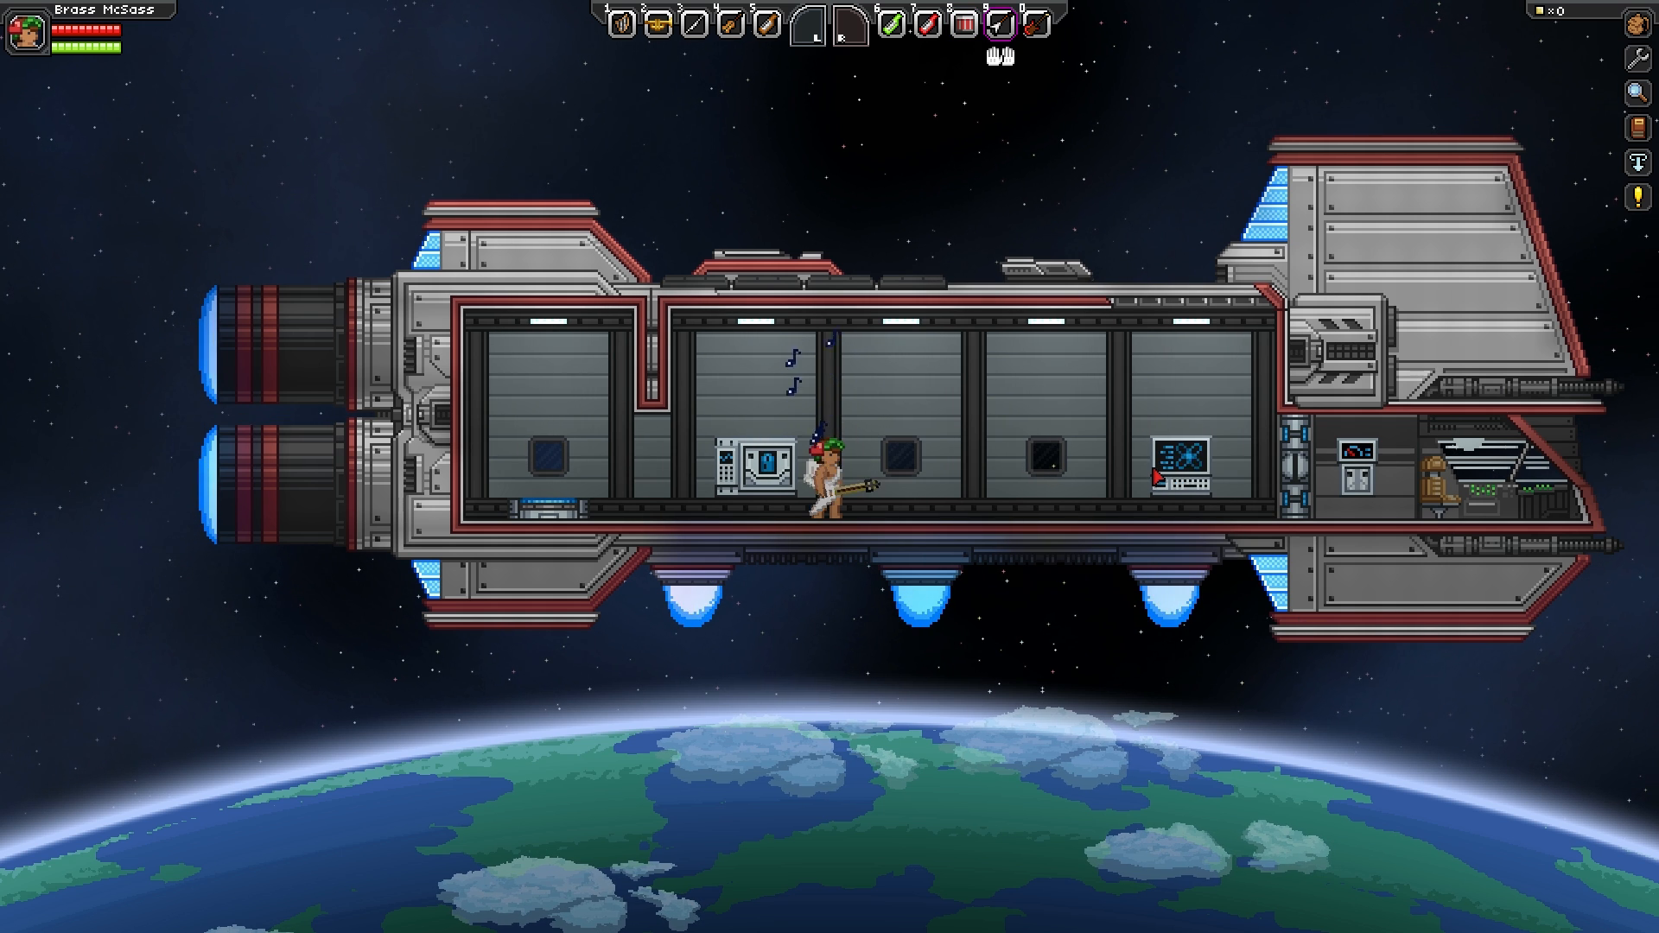
- Equip the green organ in slot 6, play along with the band "lol" and walk through the ship
scroll(1150, 427, up, 5)
click(1150, 429)
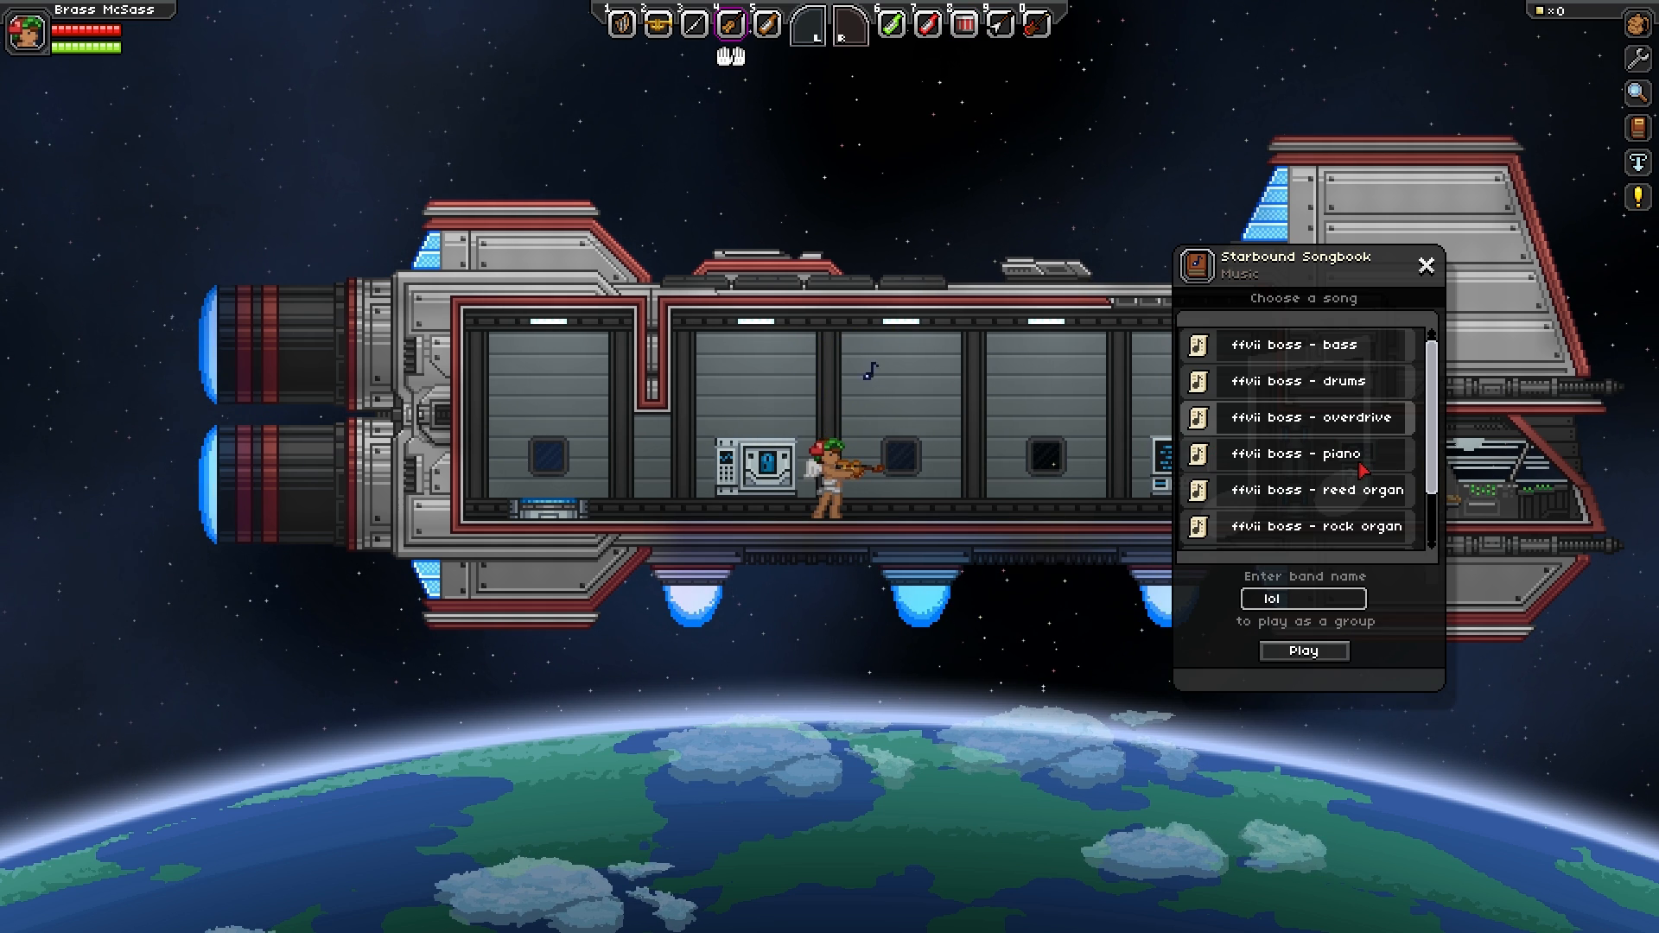
scroll(1089, 475, down, 3)
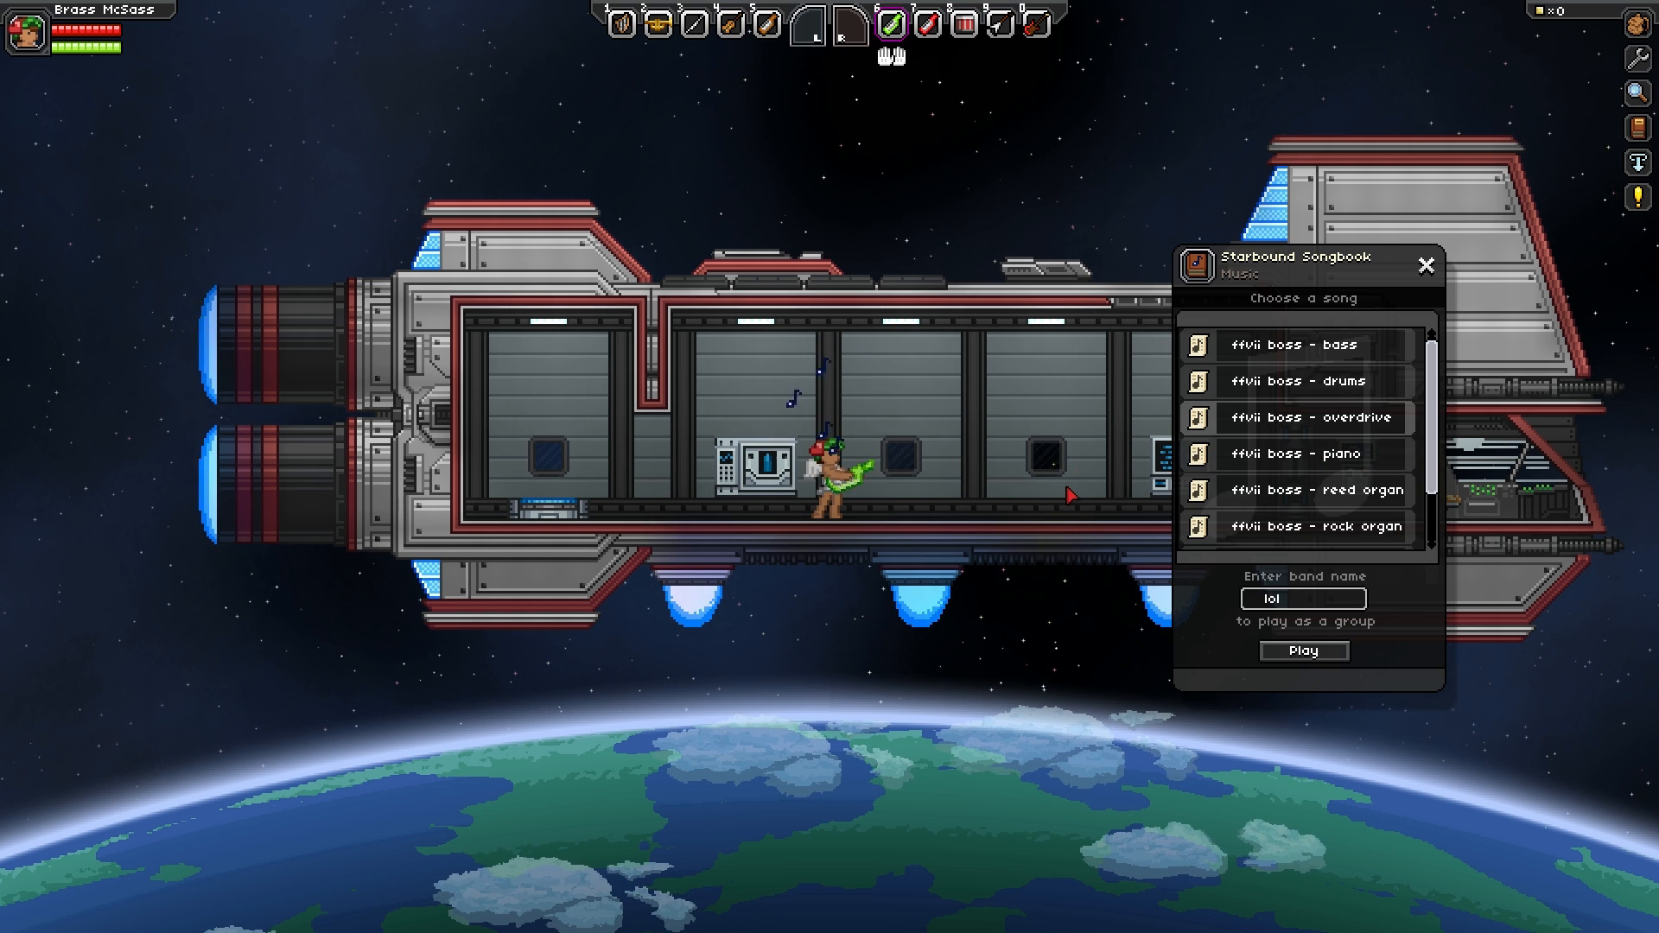
click(1310, 648)
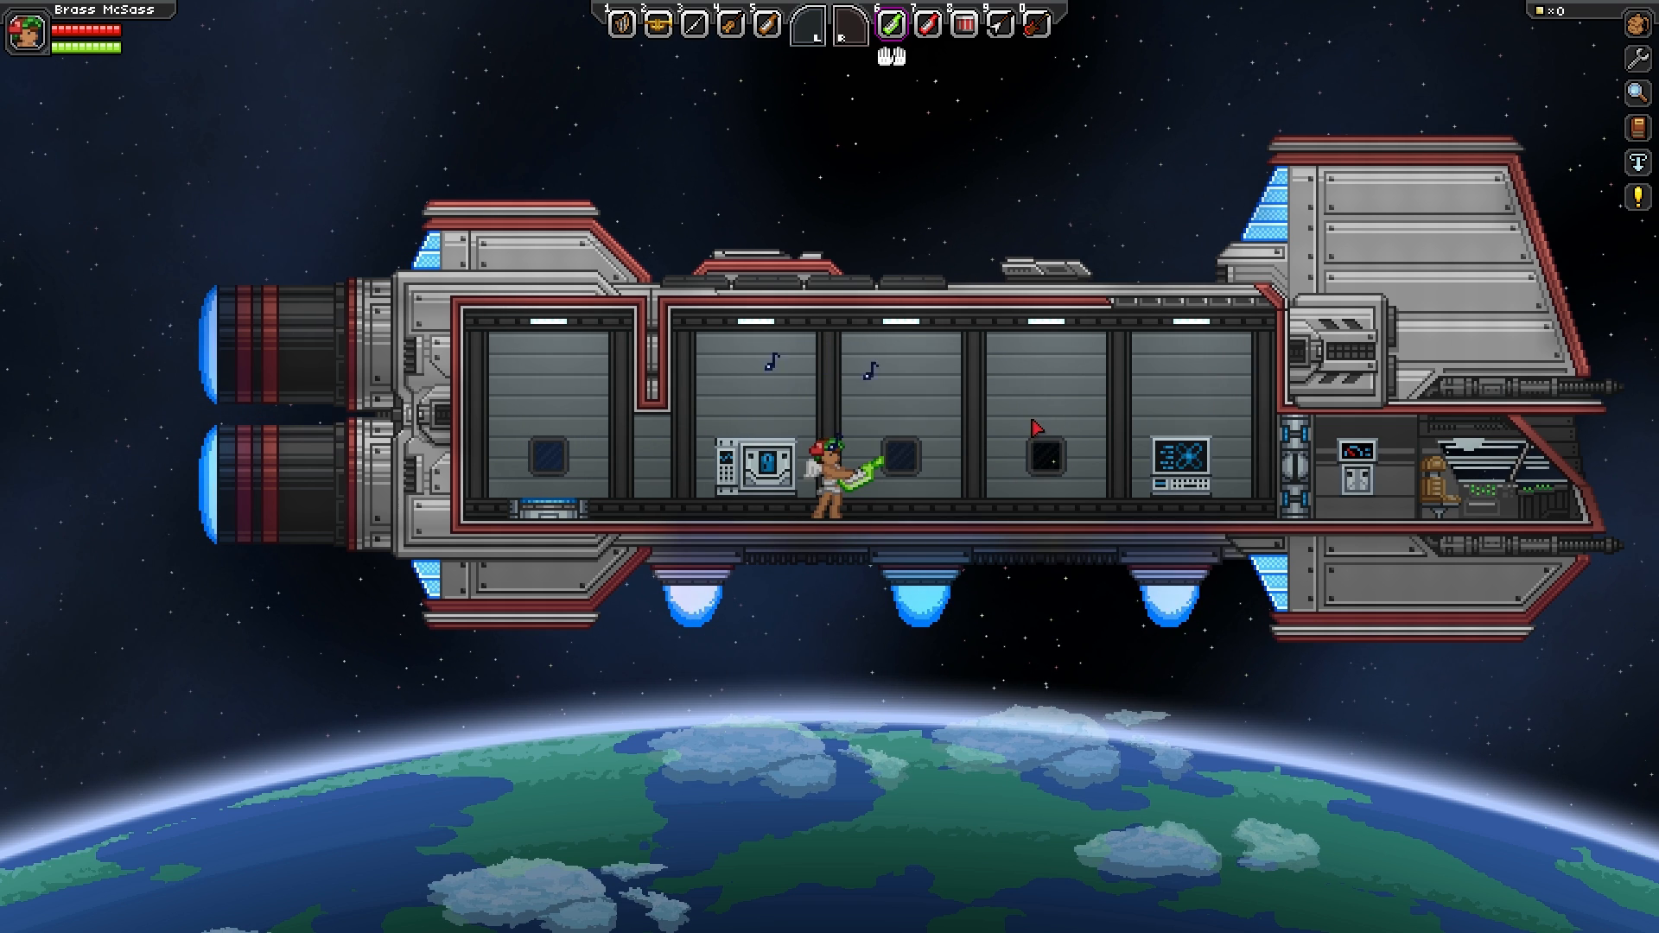
key(d)
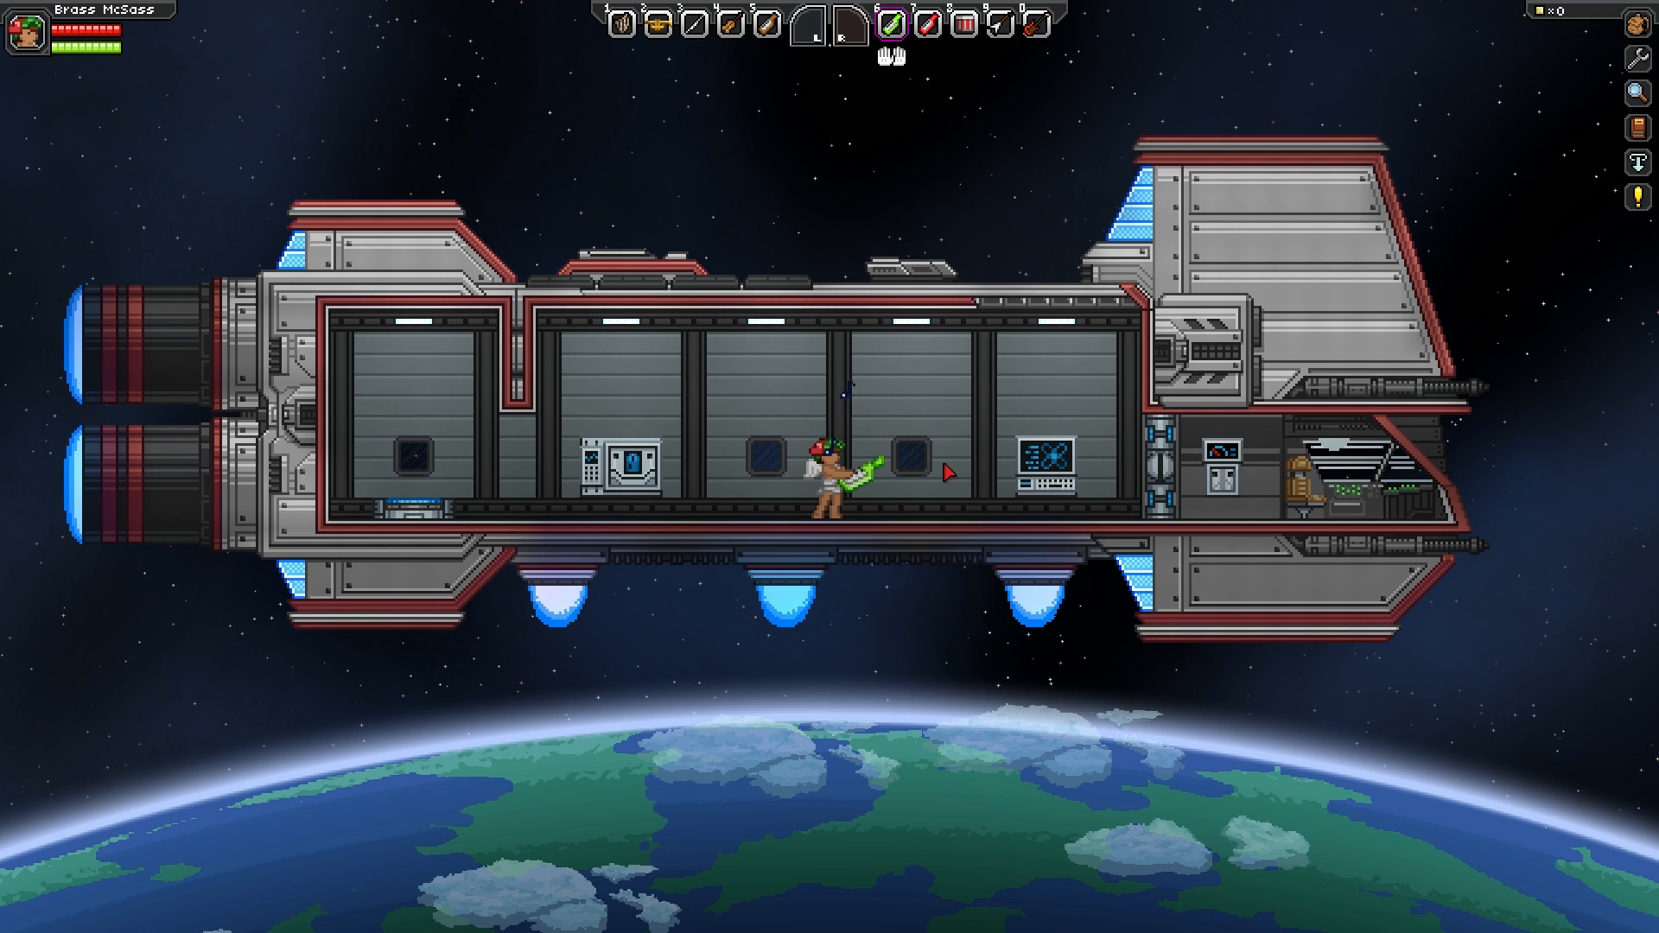
- Play "ffvii boss - reed organ" on the green organ in slot 6 with the band "lol"
key(5)
click(996, 400)
key(Escape)
key(6)
click(1259, 452)
click(1357, 490)
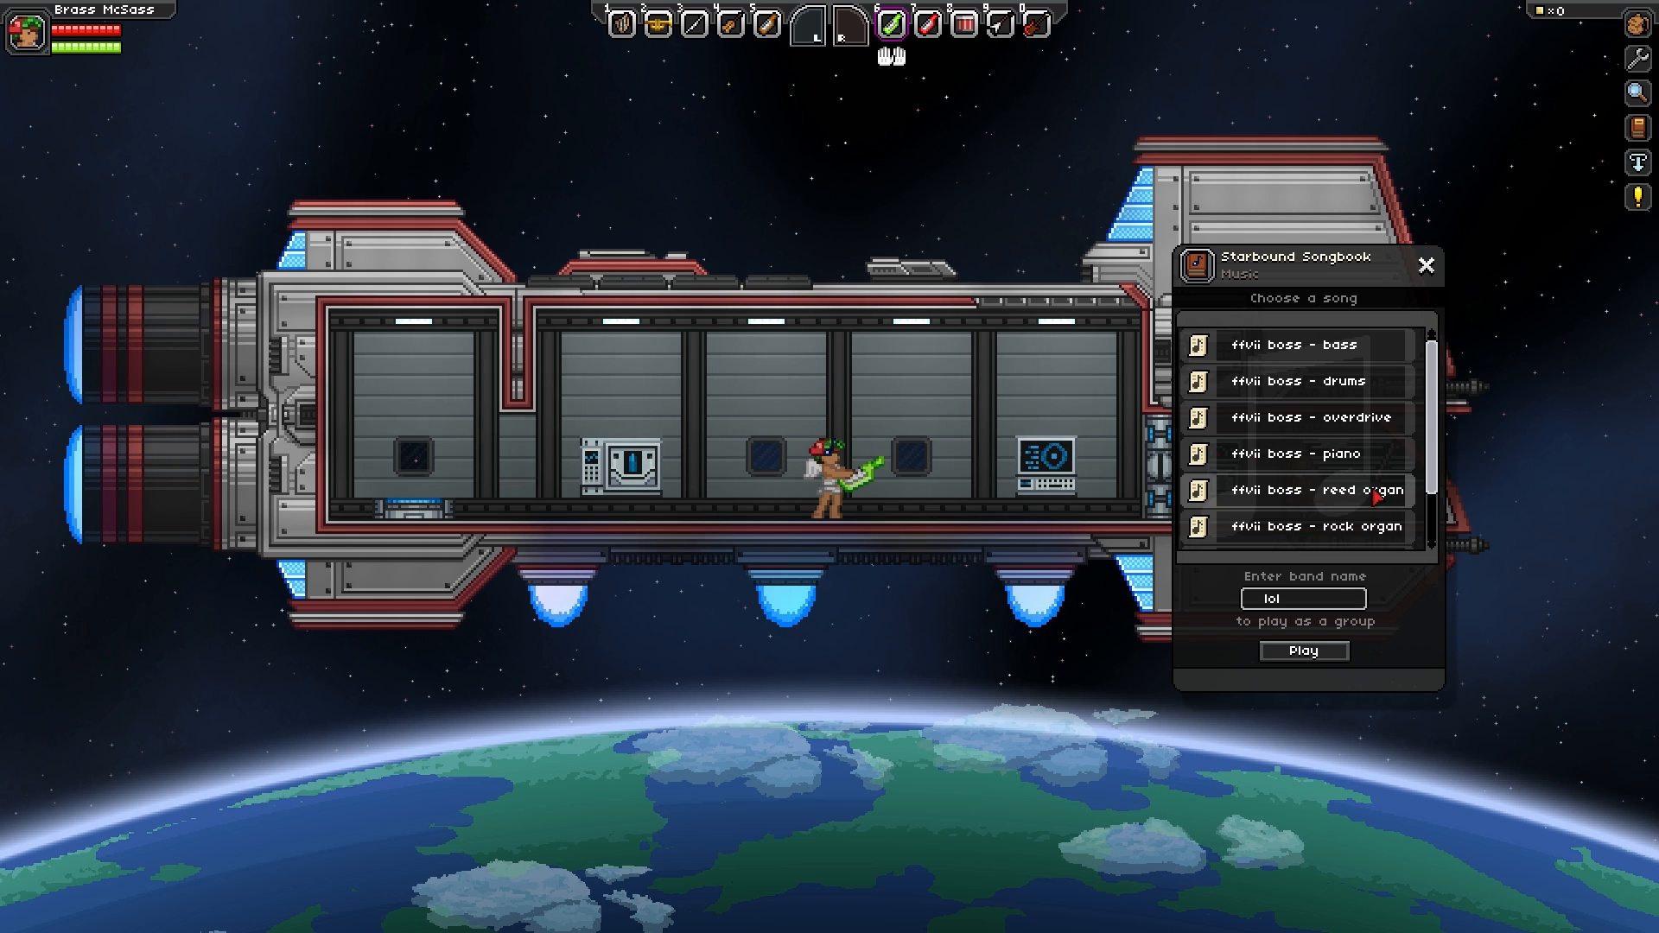
click(1319, 653)
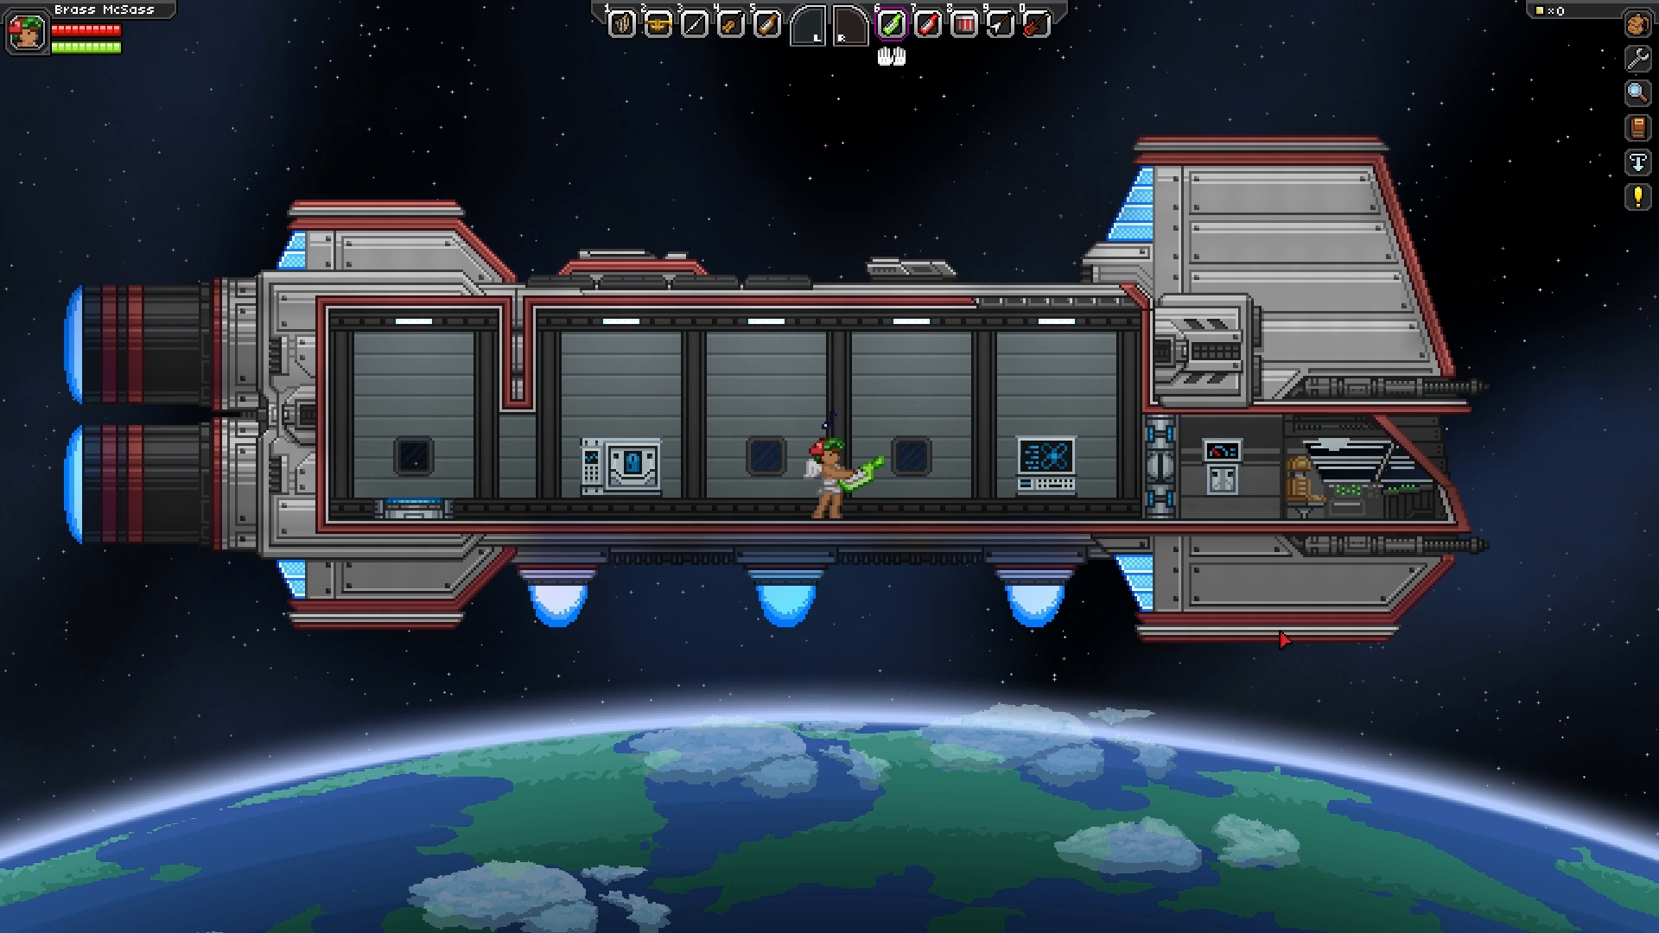
key(a)
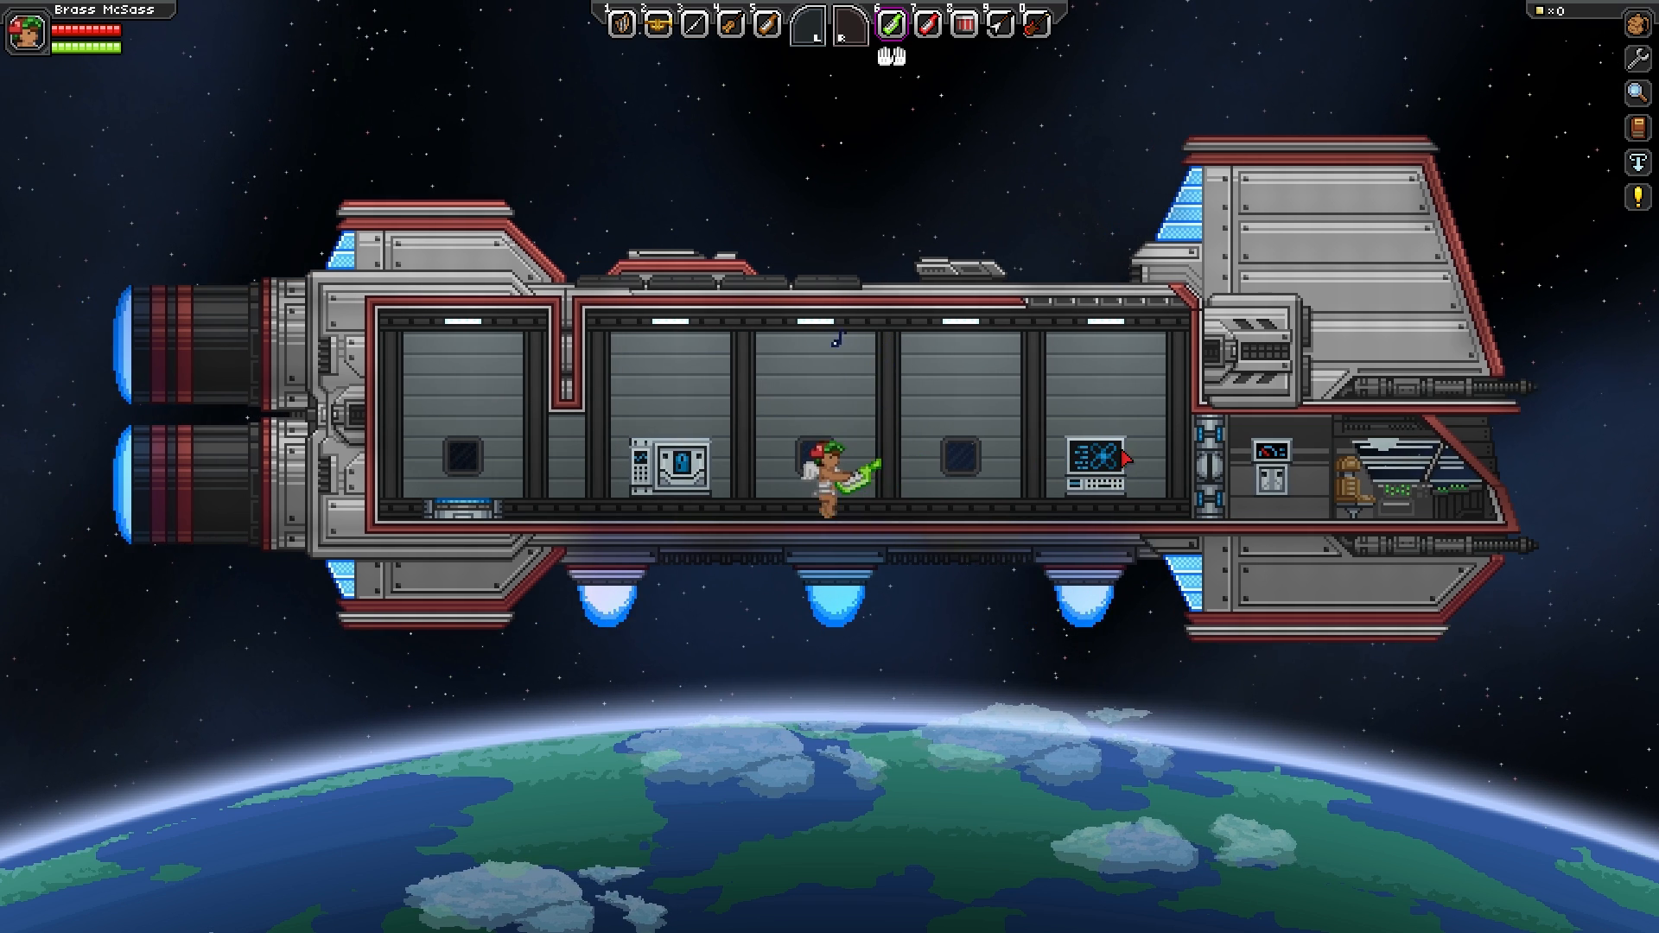
key(d)
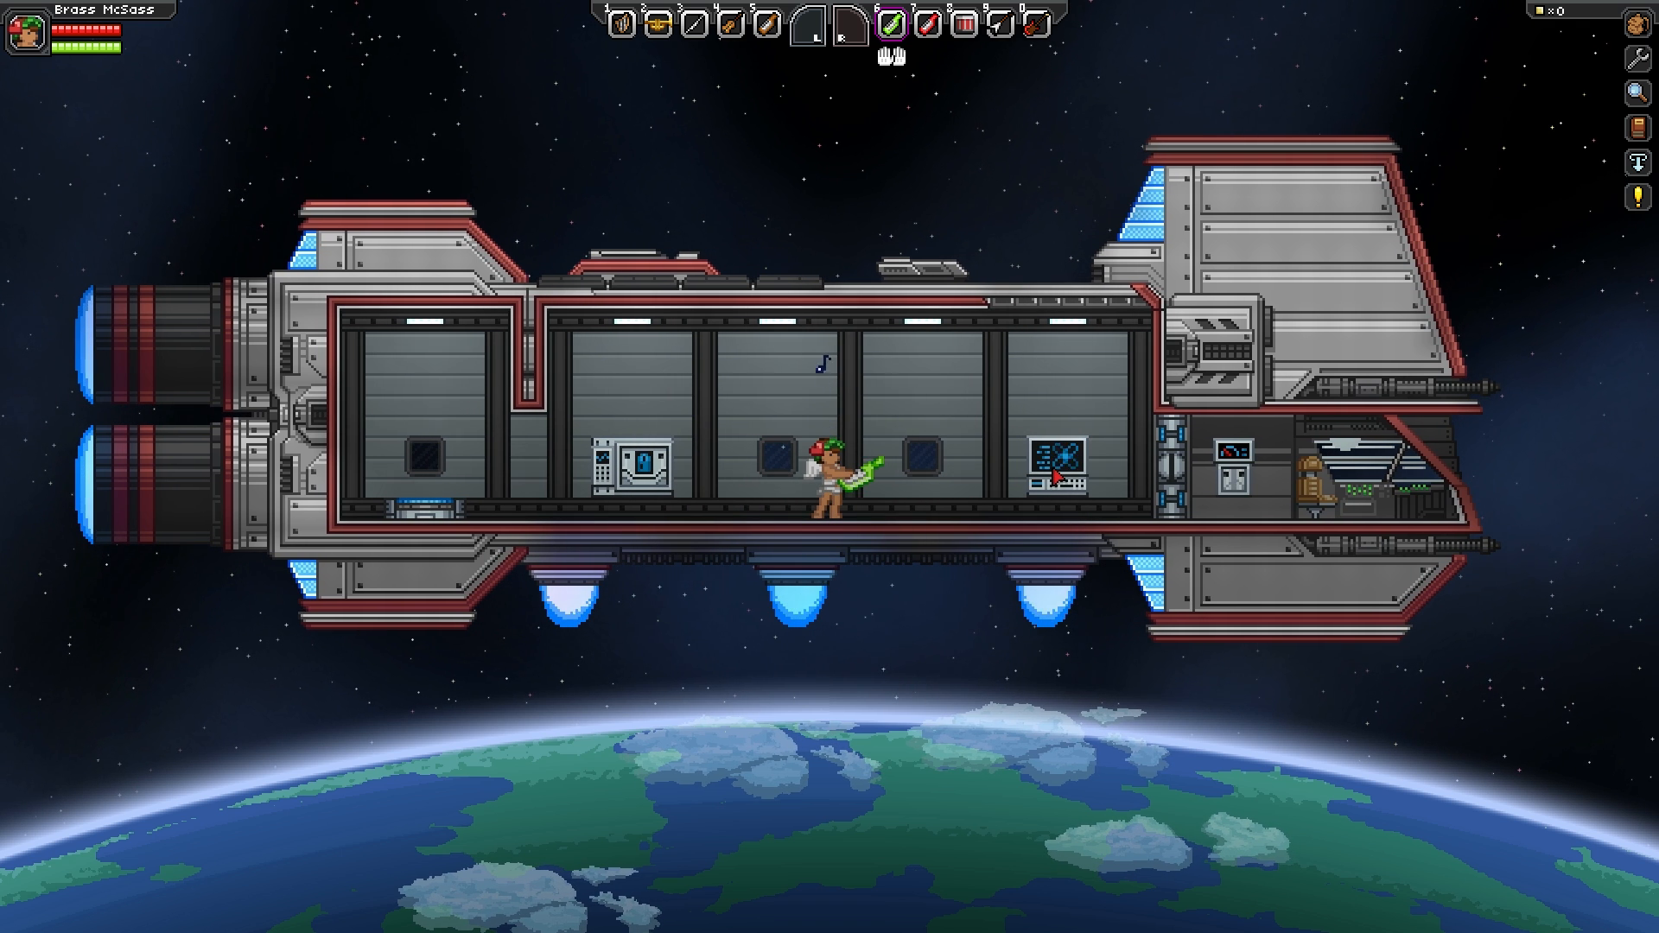
key(a)
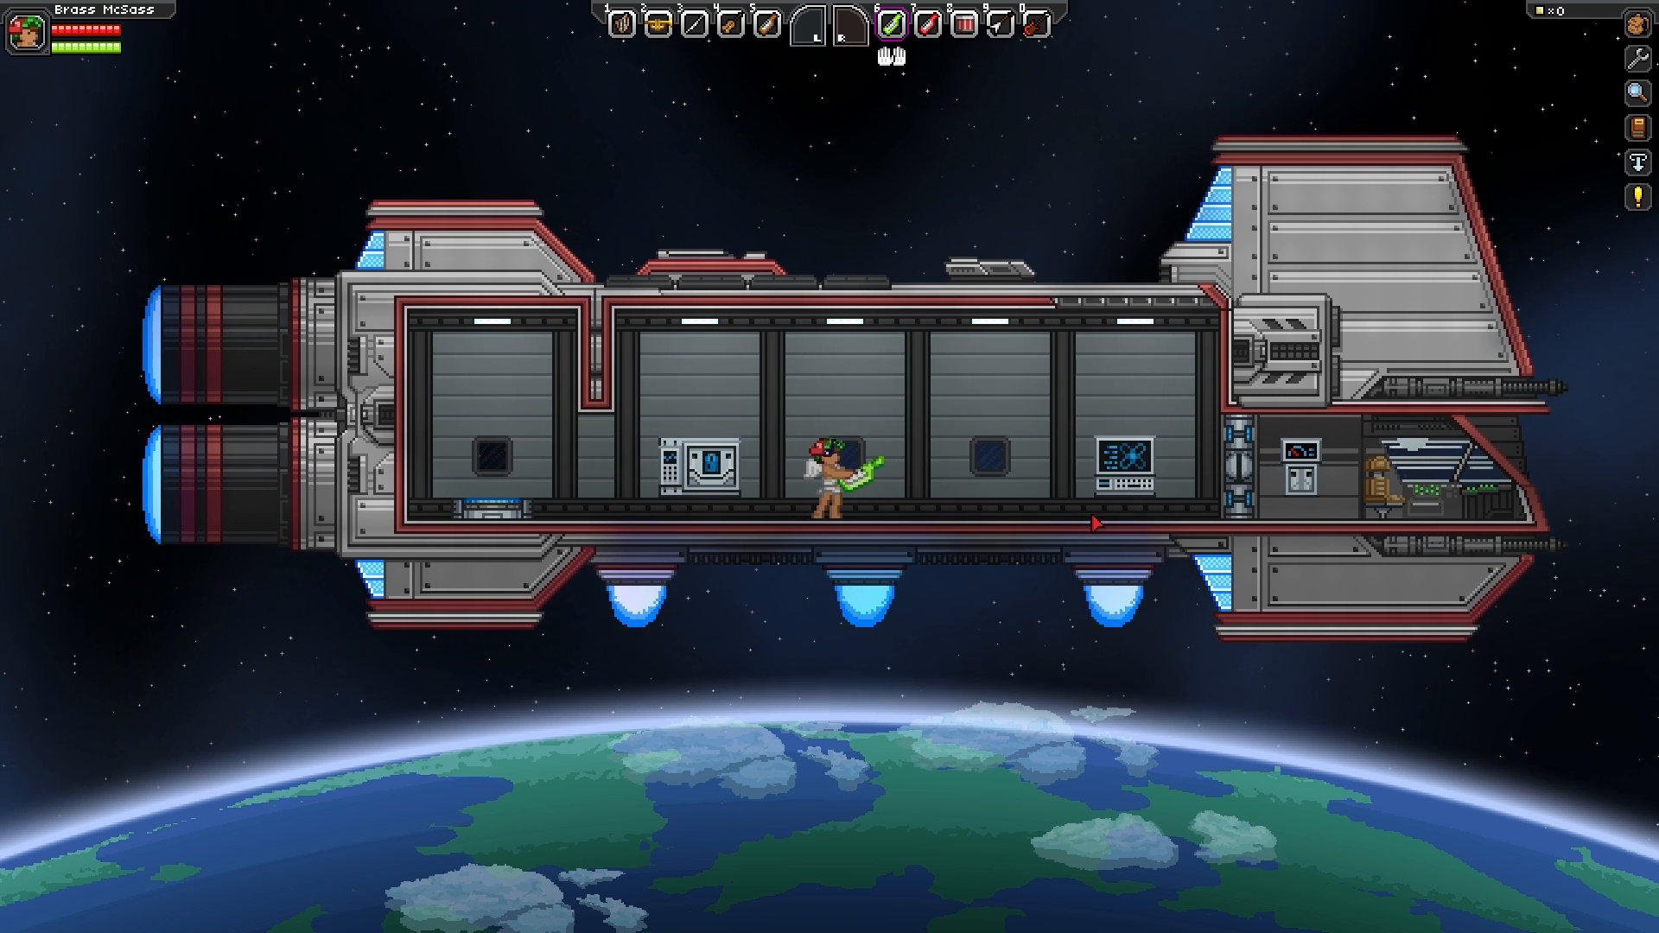
key(d)
key(a)
key(d)
key(d)
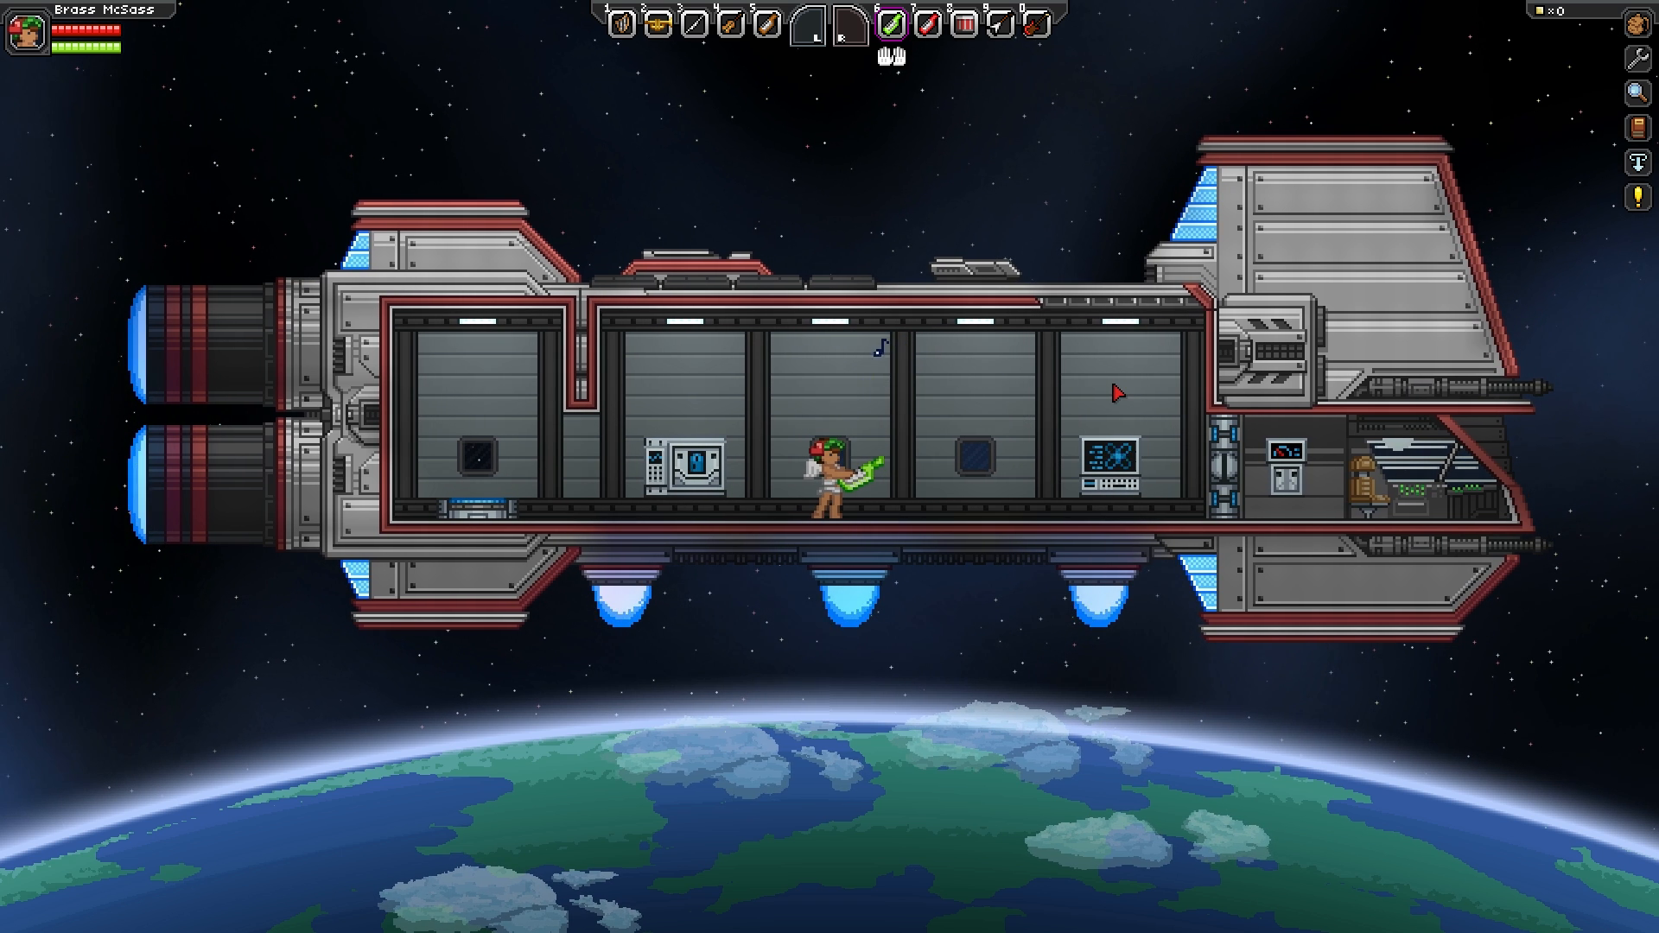
key(z)
- Equip the violin in slot 4, select "ffvii boss - violin" in the songbook and look through the list of song parts
scroll(1236, 481, down, 5)
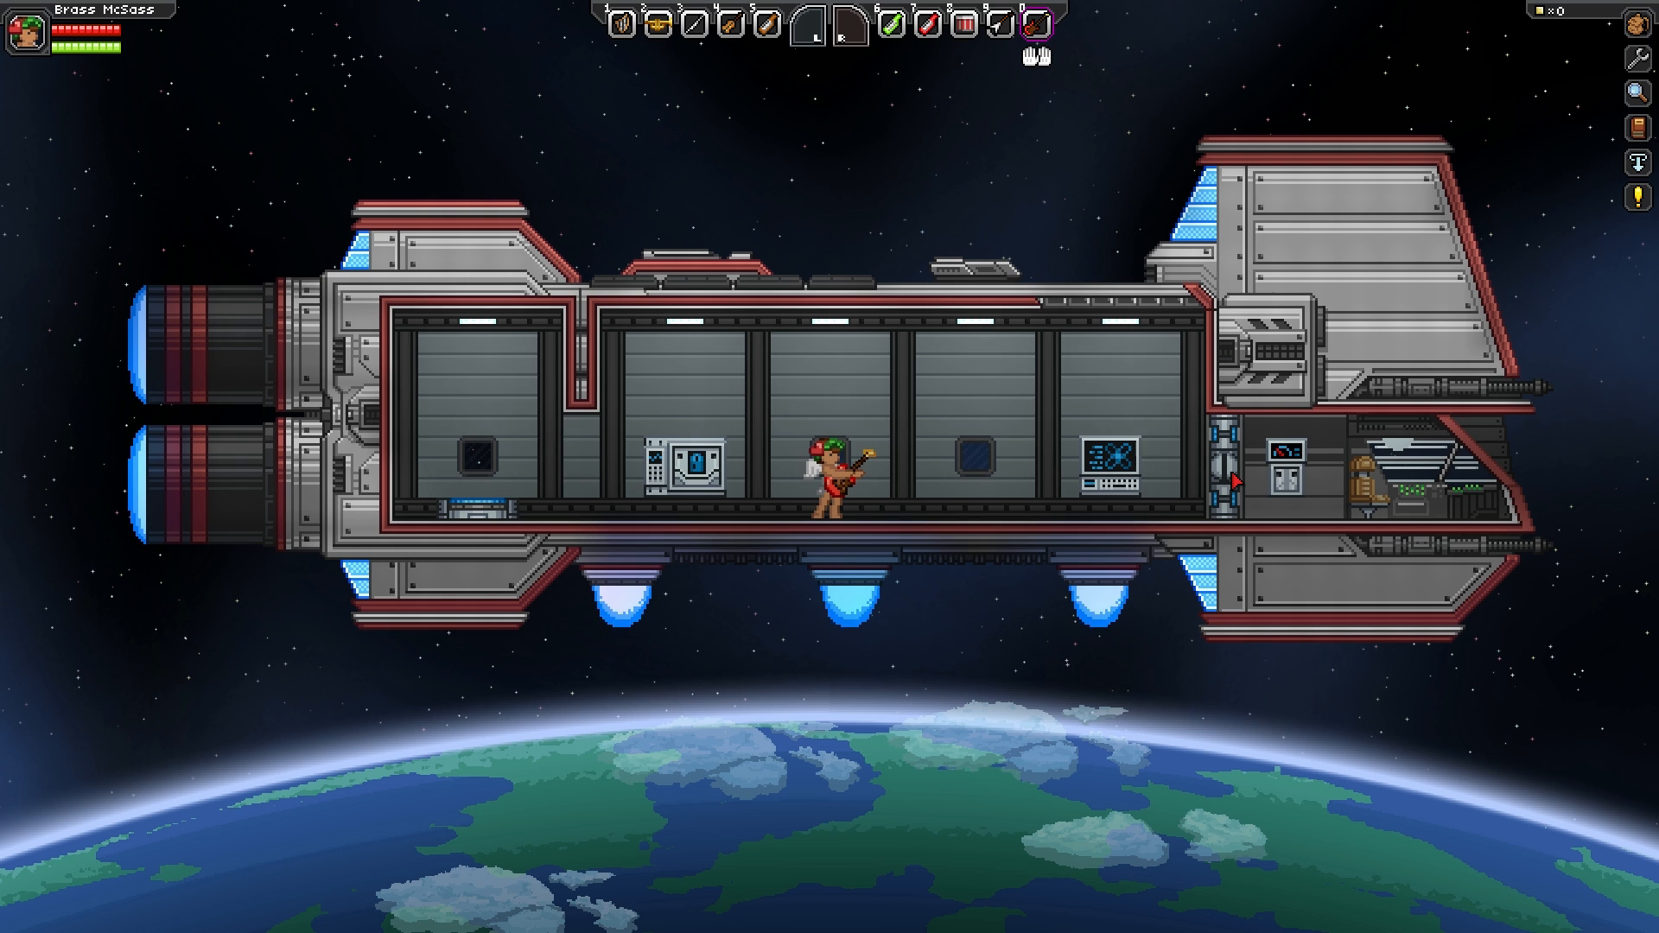
scroll(1236, 480, up, 7)
click(1236, 480)
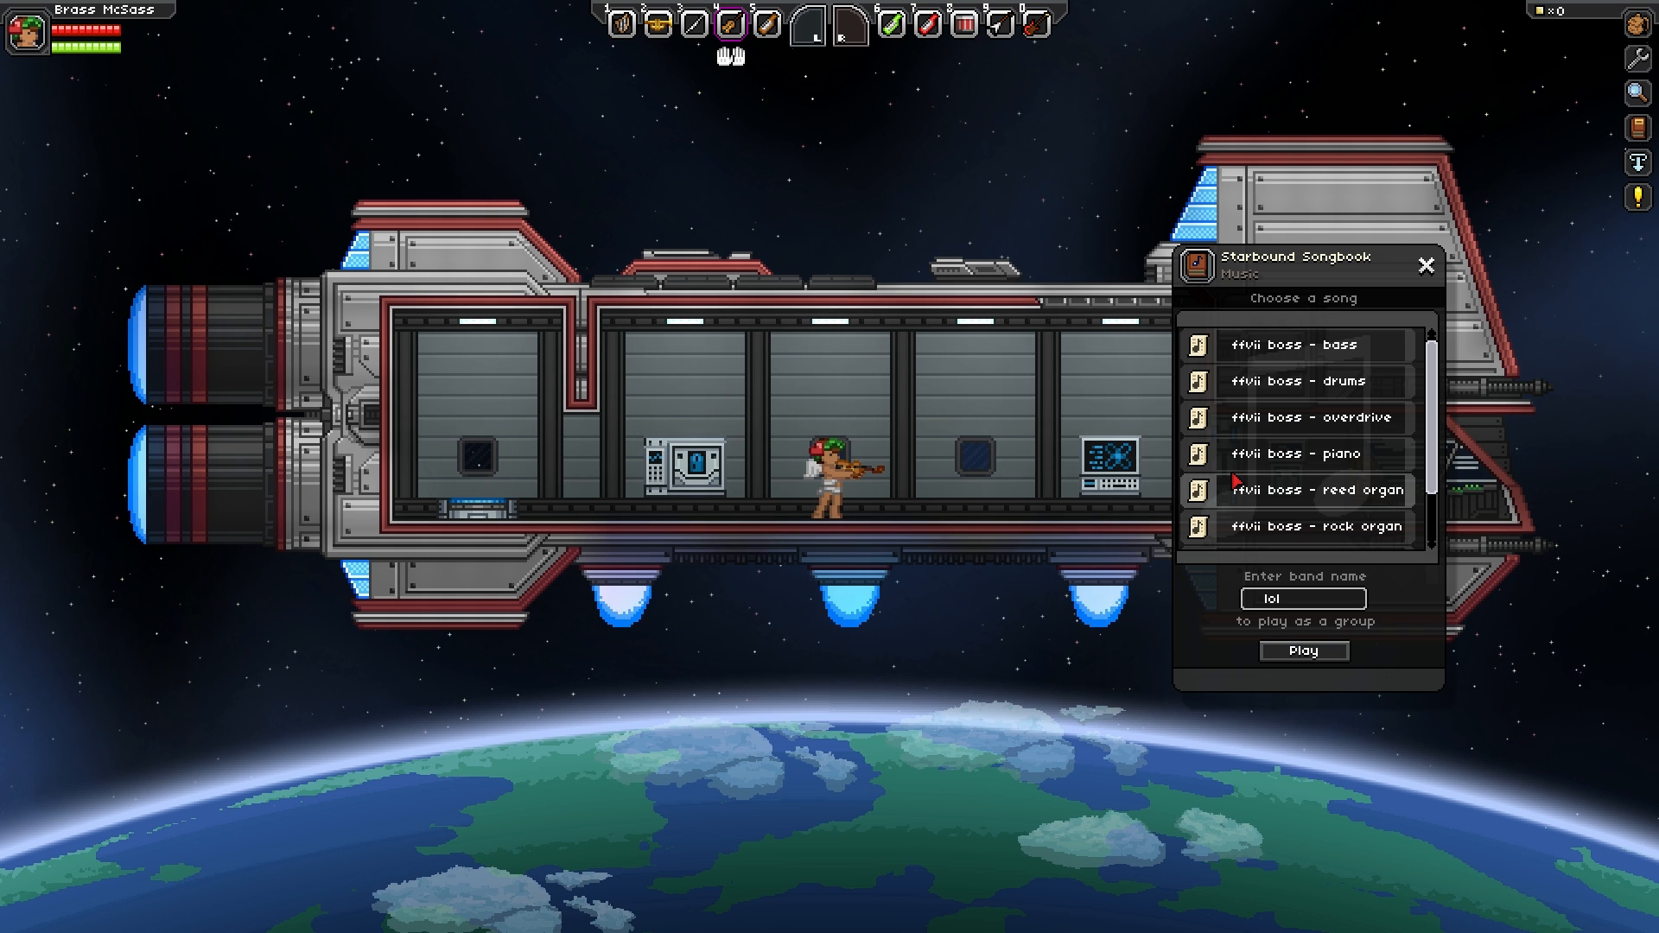
scroll(1372, 380, down, 2)
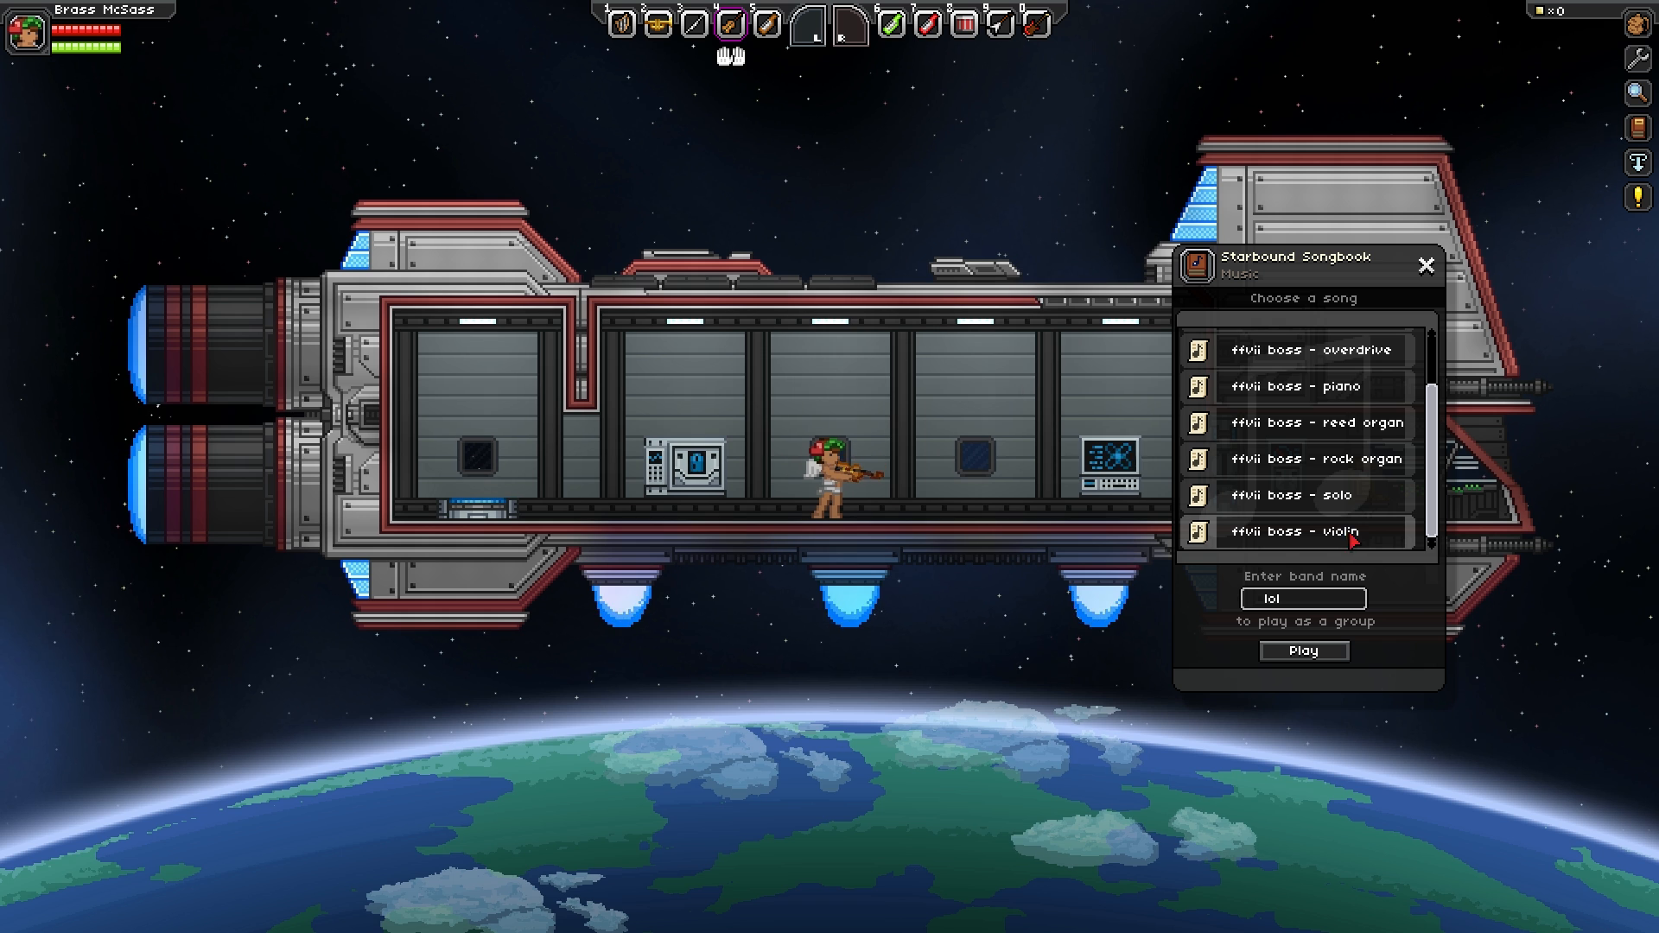
scroll(1324, 504, up, 2)
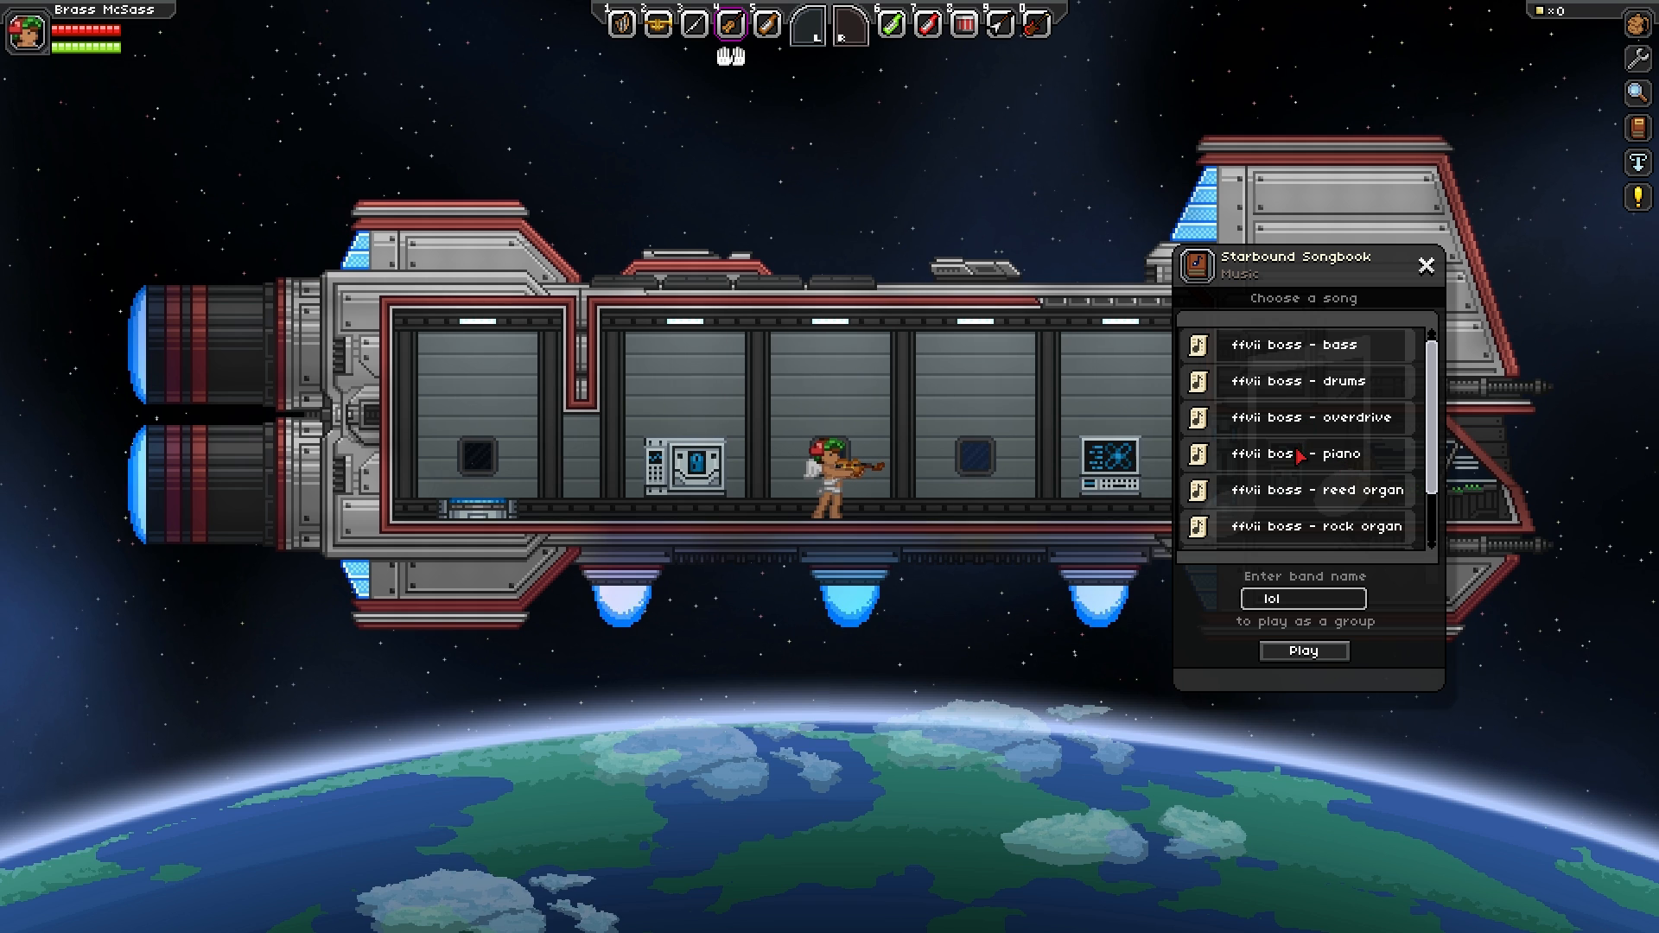
scroll(1313, 461, down, 2)
scroll(1312, 461, up, 2)
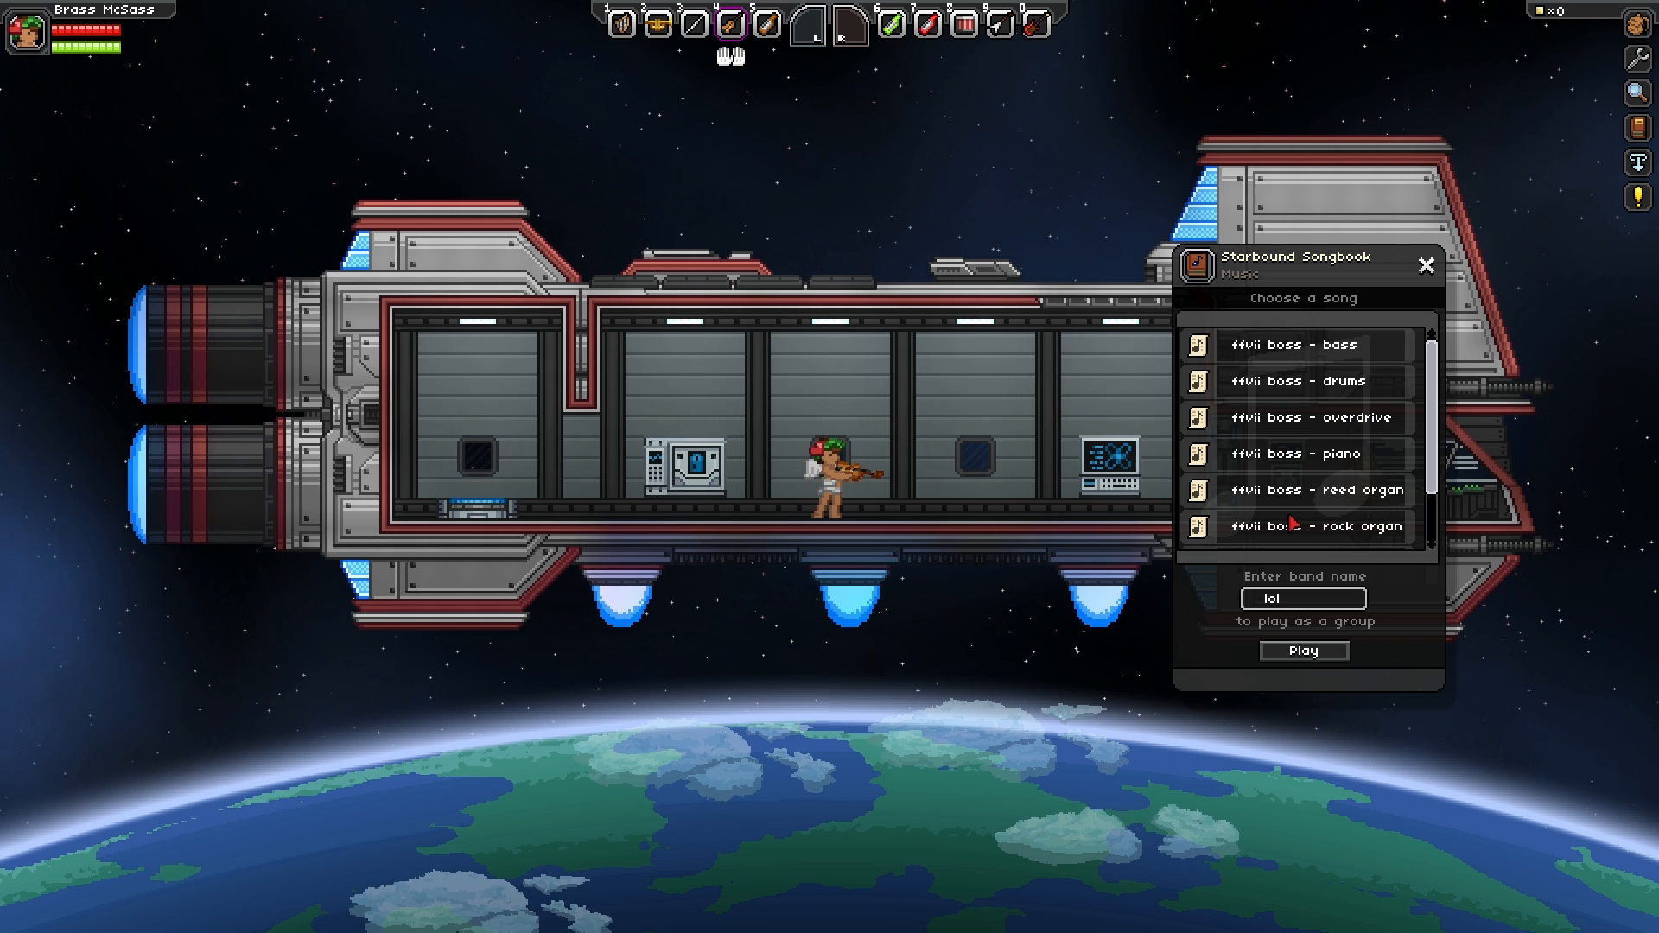
scroll(1369, 490, down, 2)
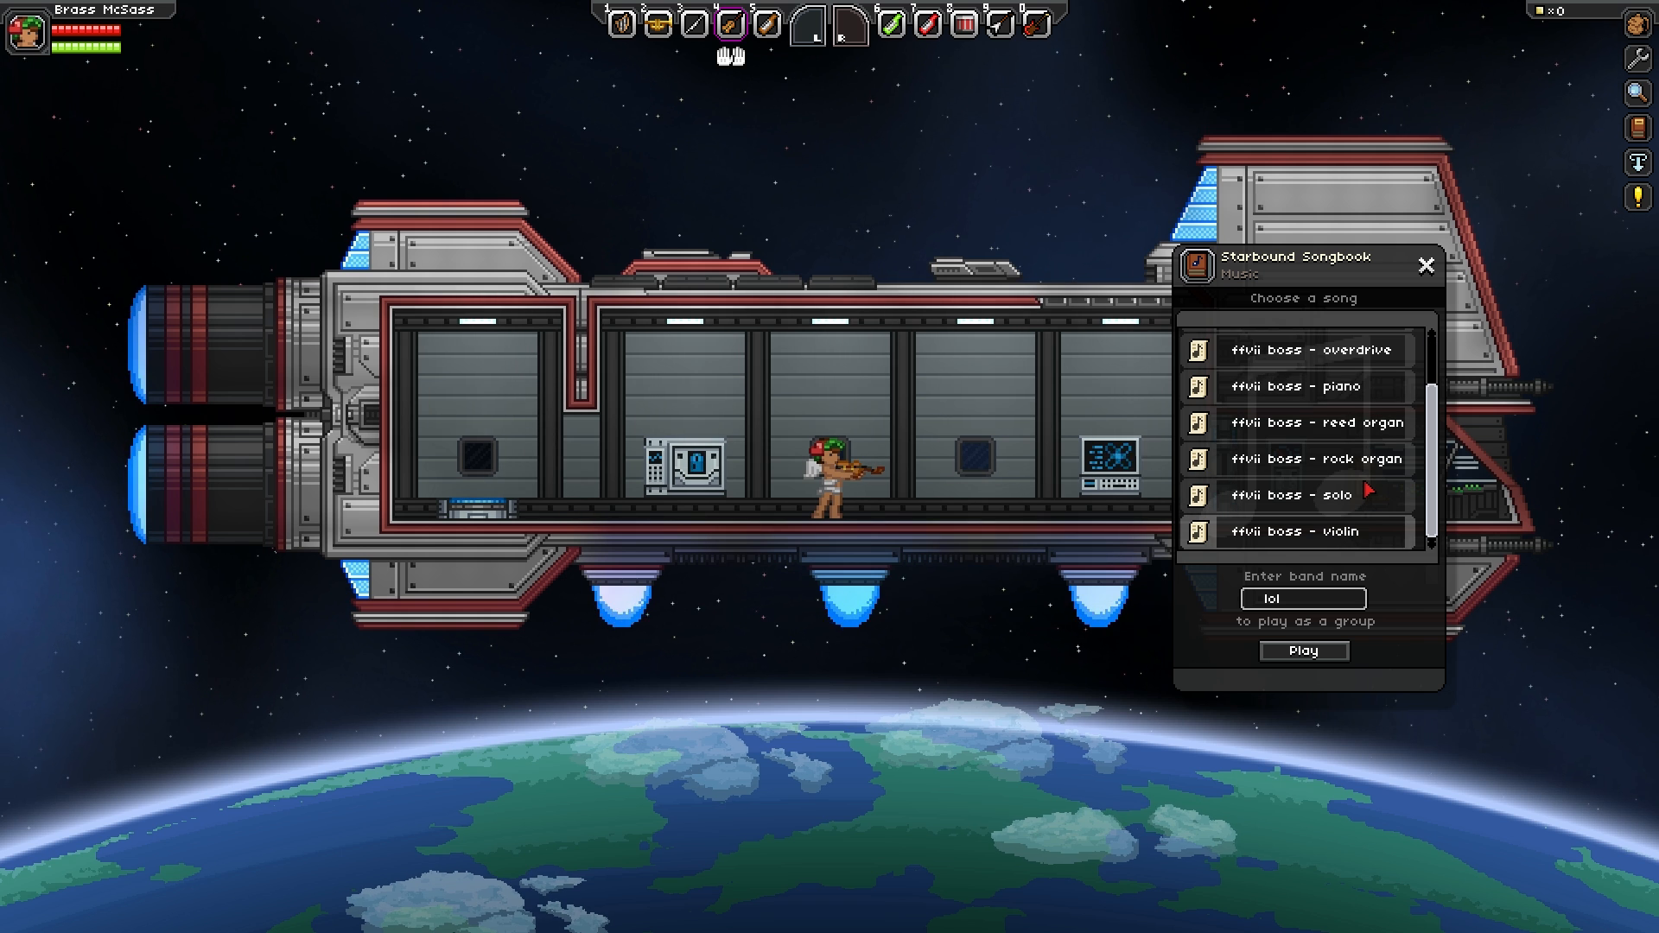